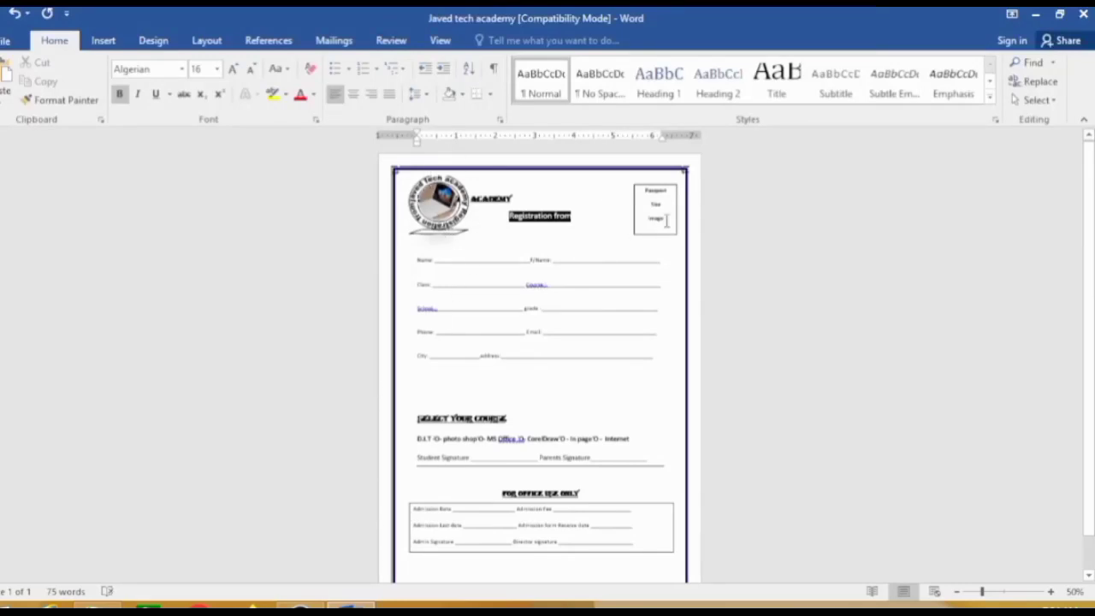
# Step: Delete all of the form's content, then undo to restore it unchanged
pyautogui.scroll(-1, 528, 362)
pyautogui.scroll(1, 507, 442)
pyautogui.hotkey('ctrl', 'a')
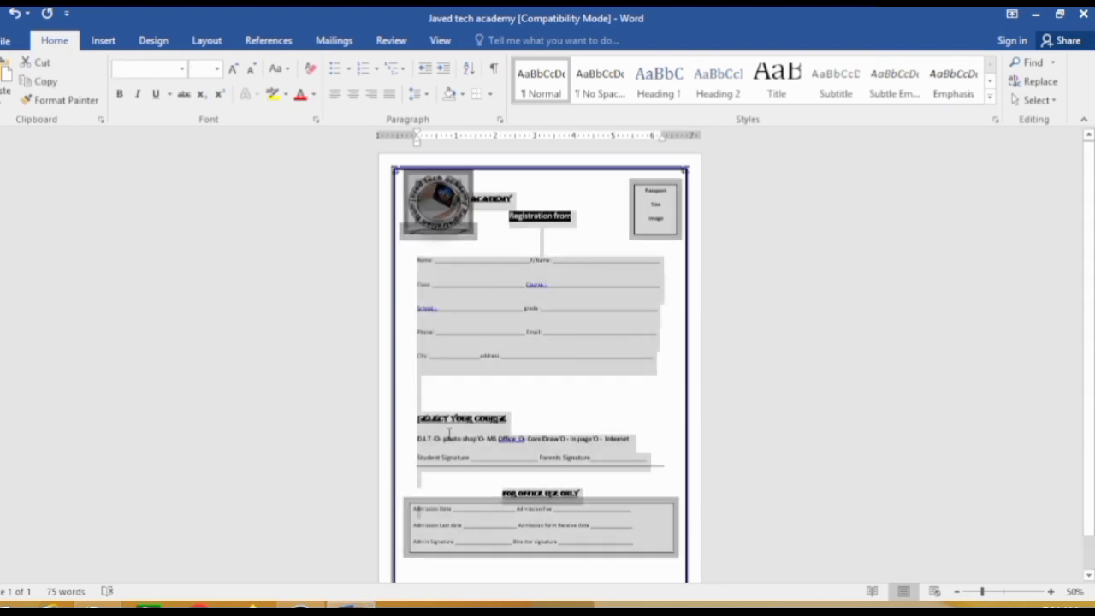
pyautogui.press('Delete')
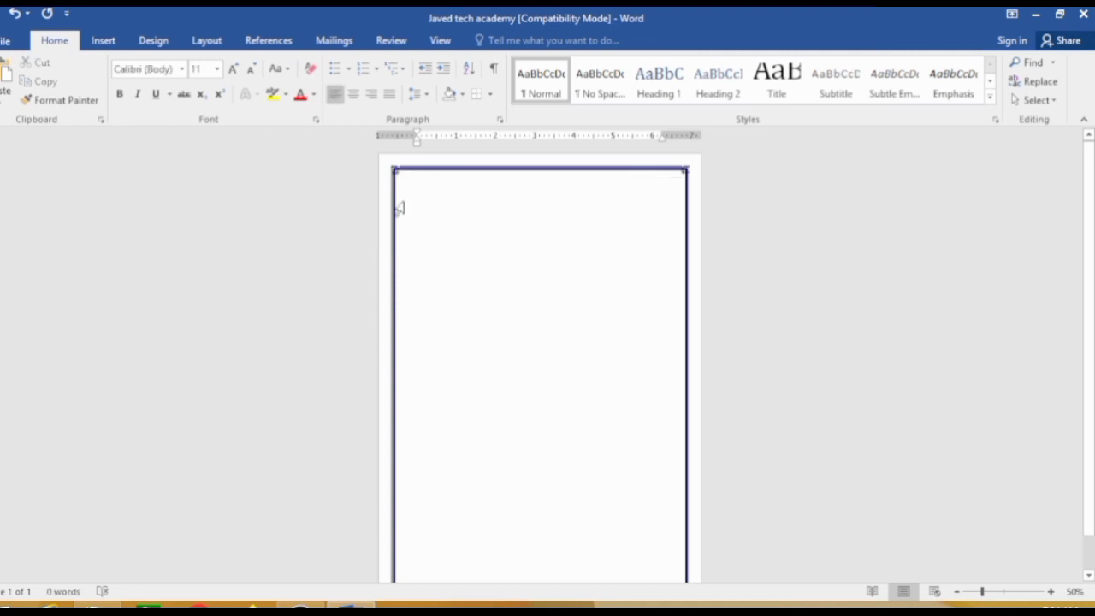
pyautogui.hotkey('ctrl', 'z')
# Step: Deselect the restored form and create a new blank document
pyautogui.click(514, 375)
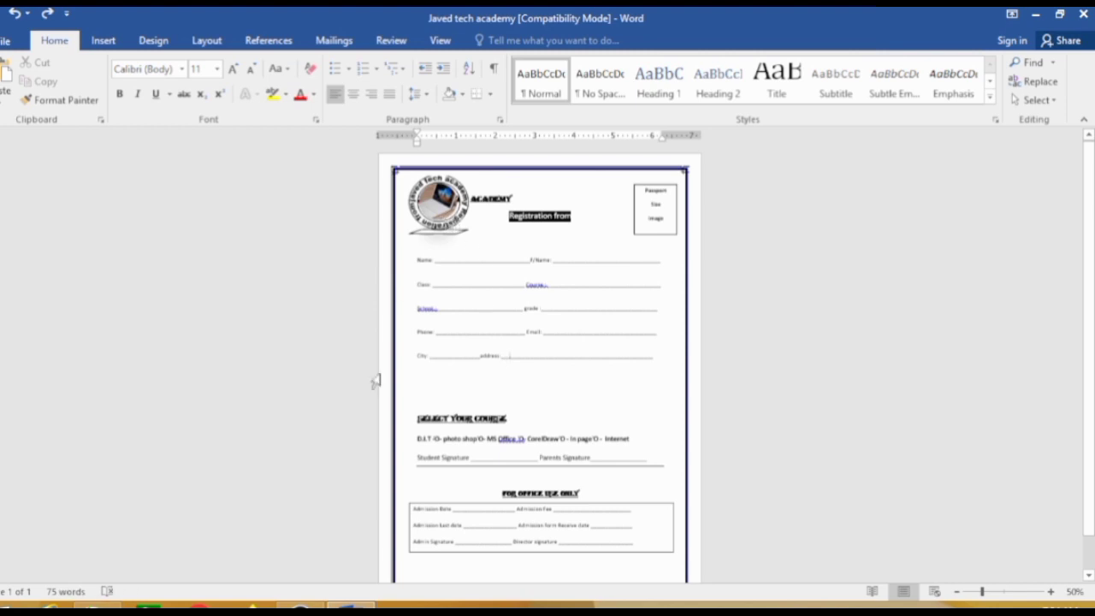
pyautogui.moveTo(351, 609)
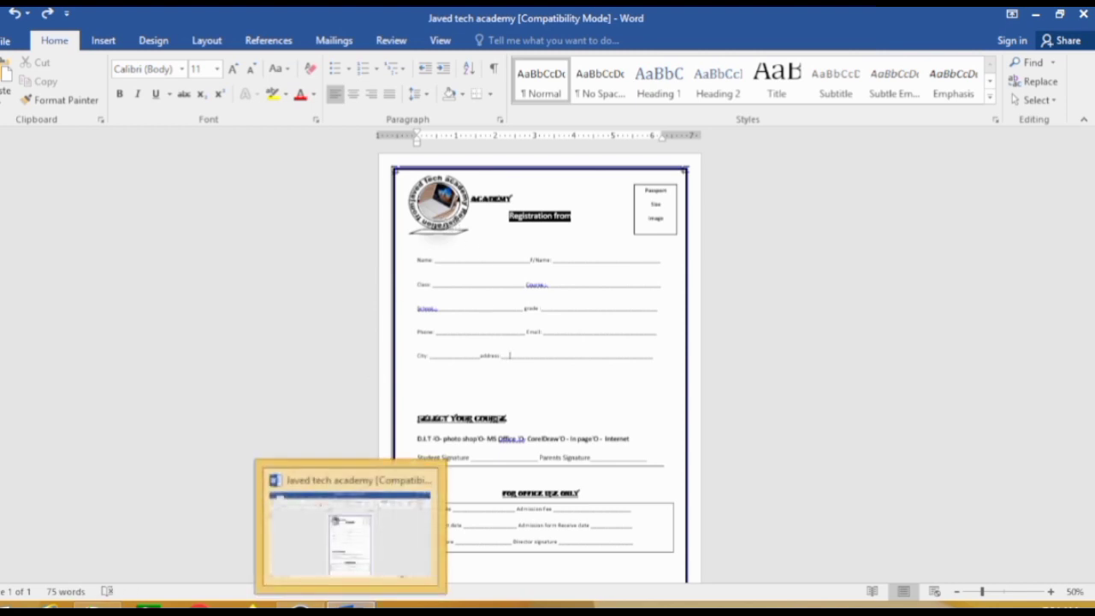
pyautogui.hotkey('ctrl', 'n')
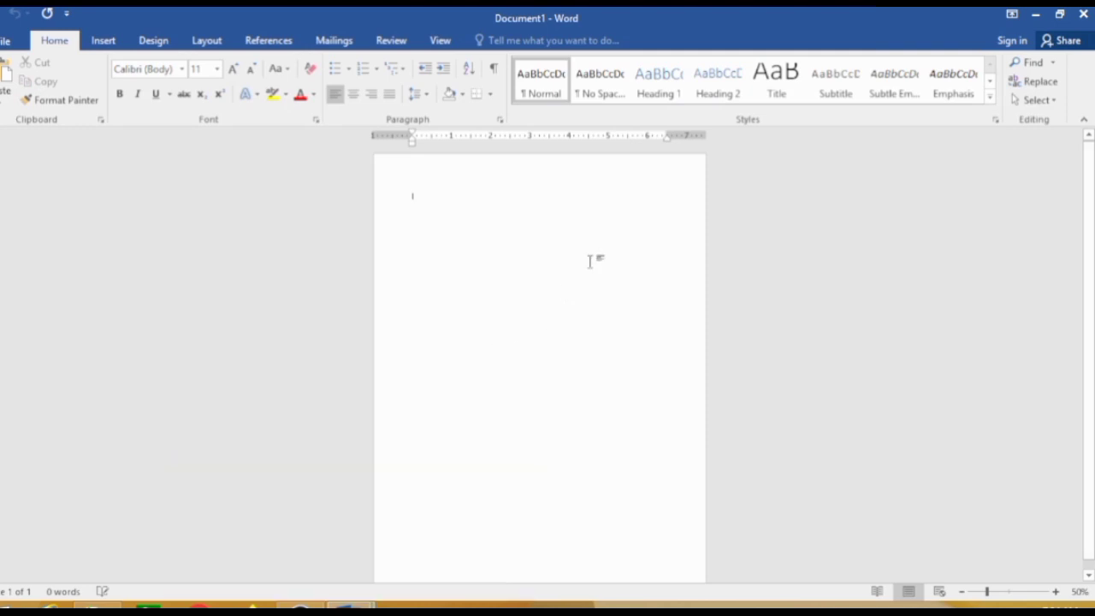
# Step: Set the page to Portrait orientation on A4 paper
pyautogui.keyDown('ctrl'); pyautogui.scroll(3, 552, 291); pyautogui.keyUp('ctrl')
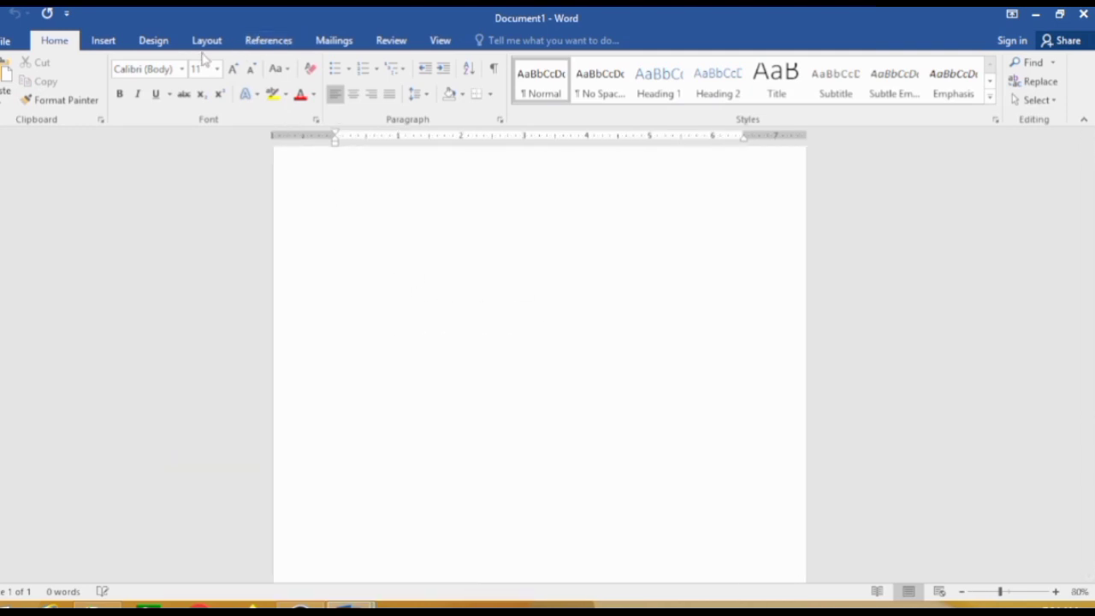
pyautogui.click(206, 40)
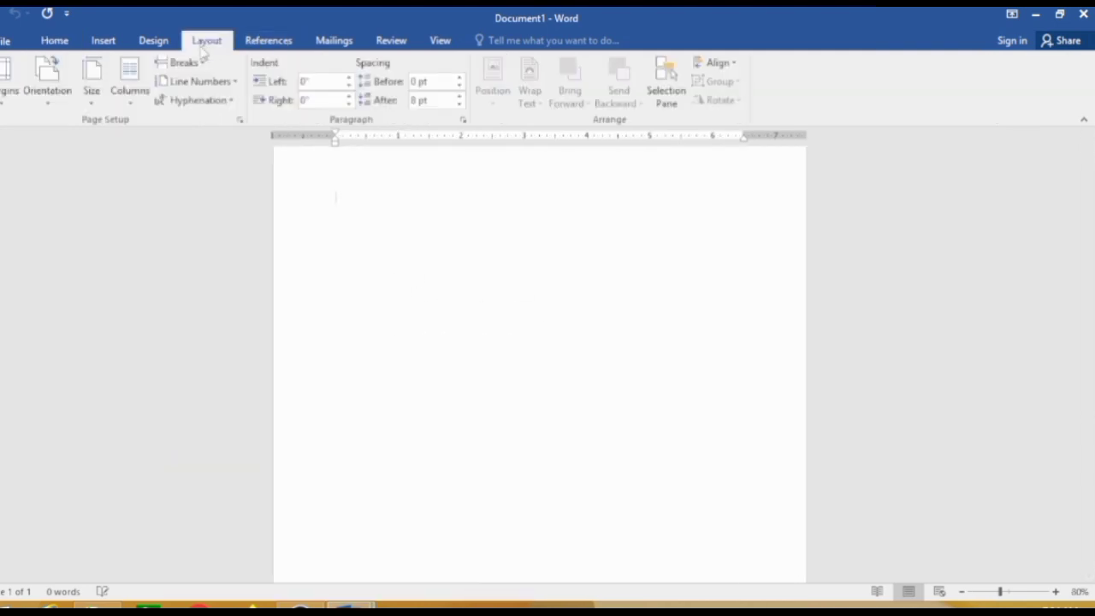
pyautogui.click(43, 106)
pyautogui.click(67, 129)
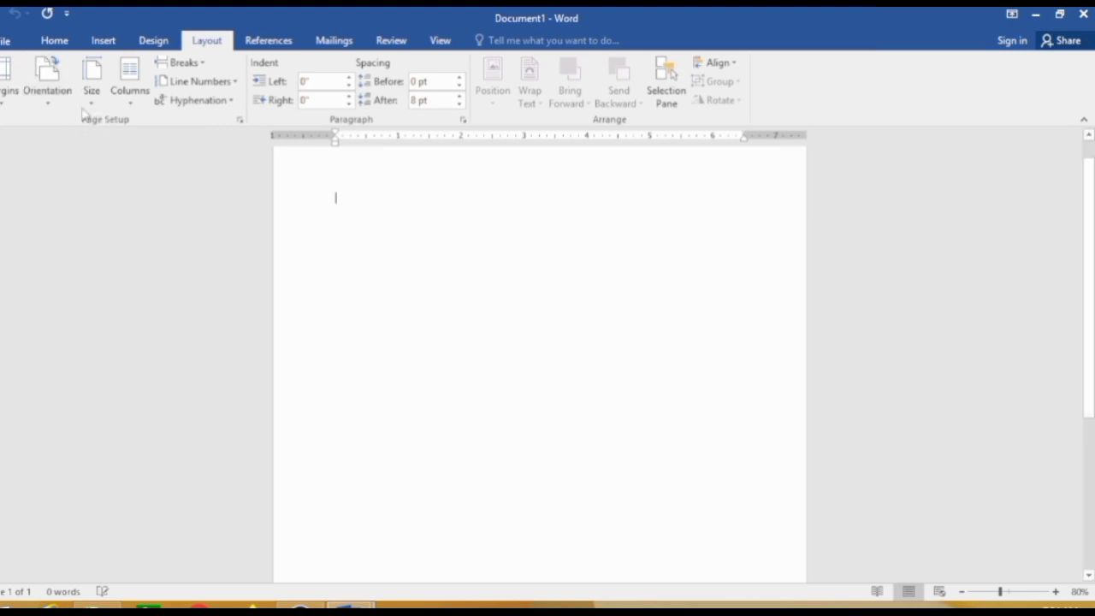
pyautogui.click(92, 85)
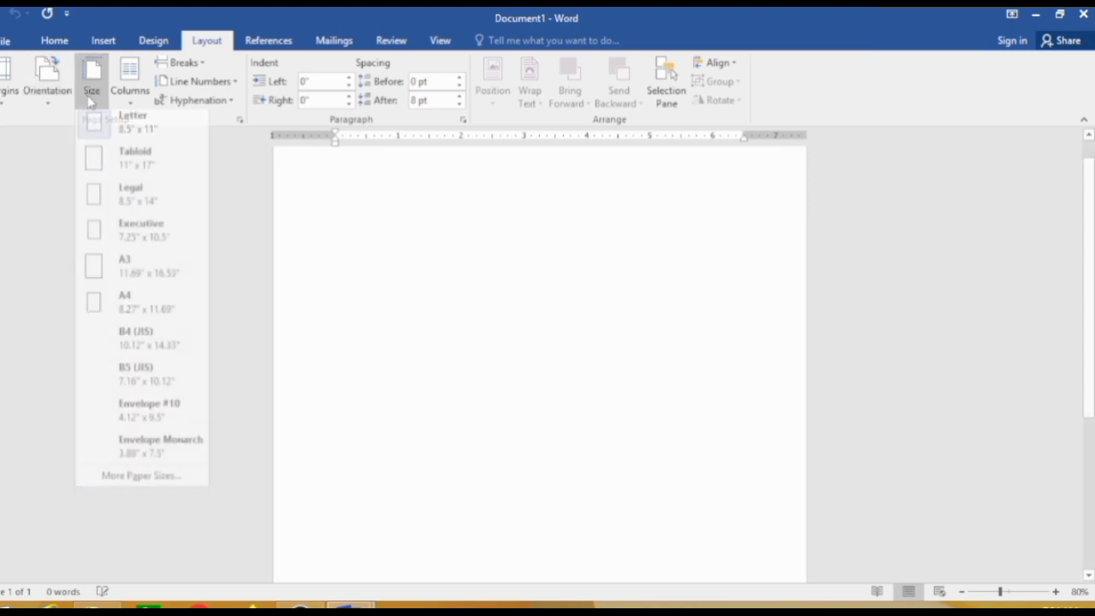
pyautogui.click(130, 306)
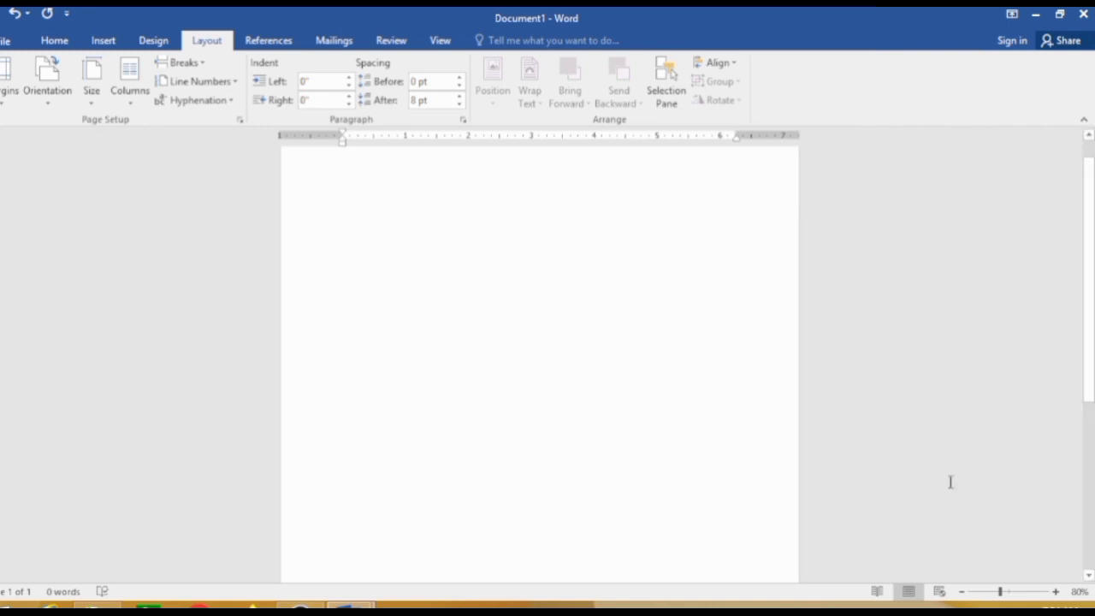
# Step: Zoom to 100% and drag the ruler indents outward on both sides
pyautogui.click(1055, 592)
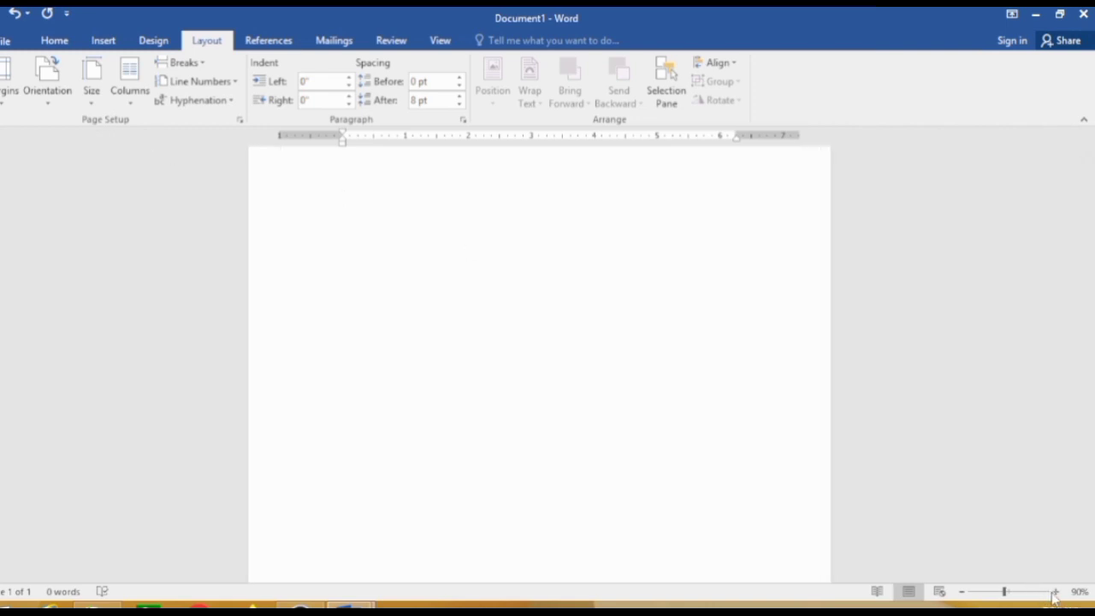
pyautogui.click(1055, 591)
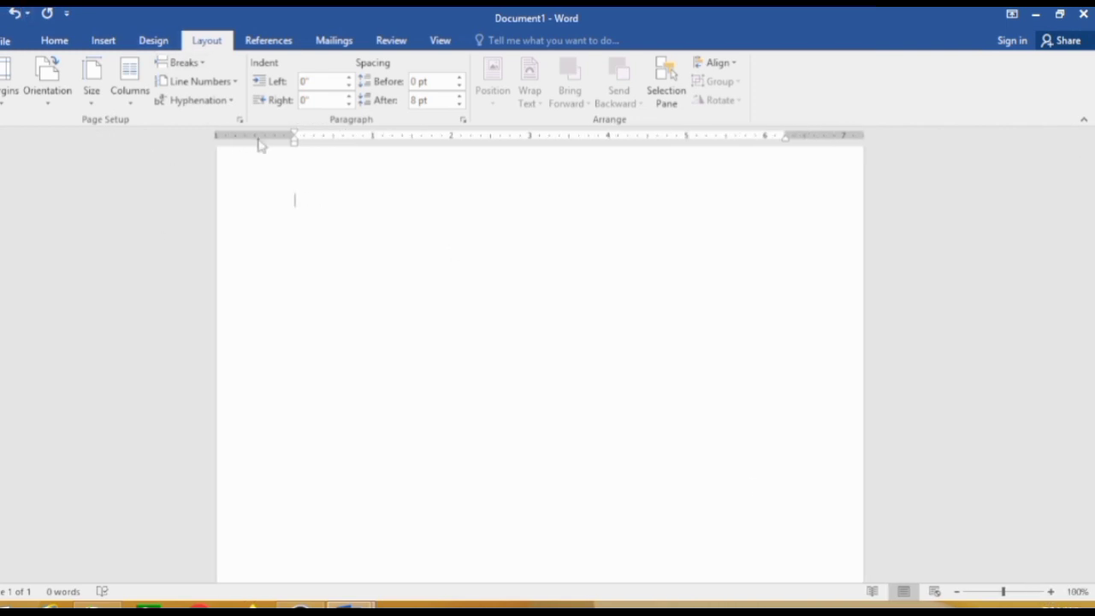
pyautogui.moveTo(293, 137); pyautogui.dragTo(243, 135)
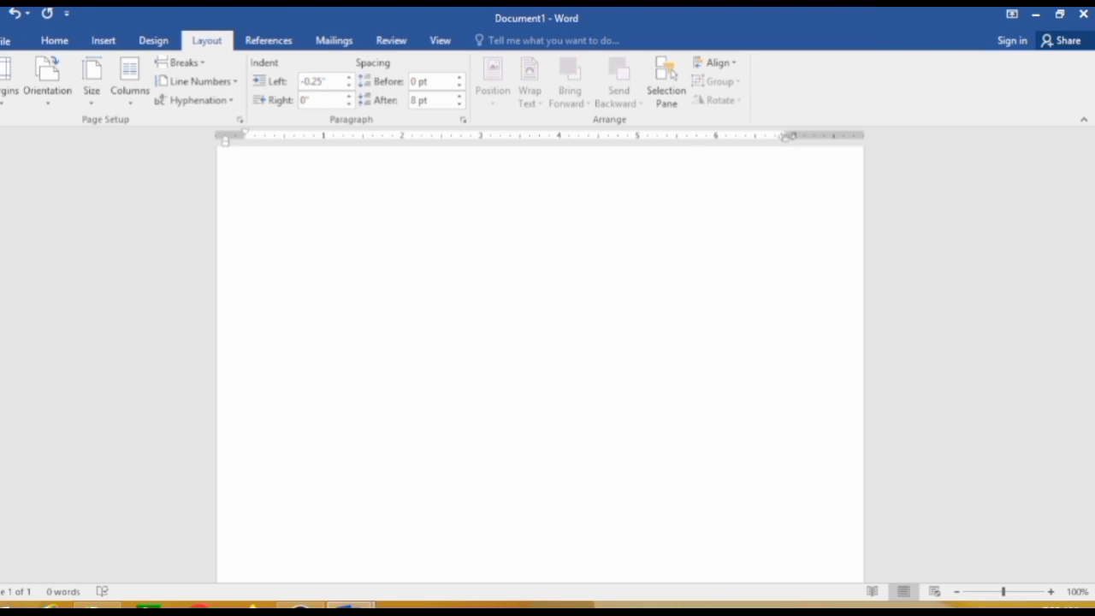
pyautogui.moveTo(785, 137); pyautogui.dragTo(828, 135)
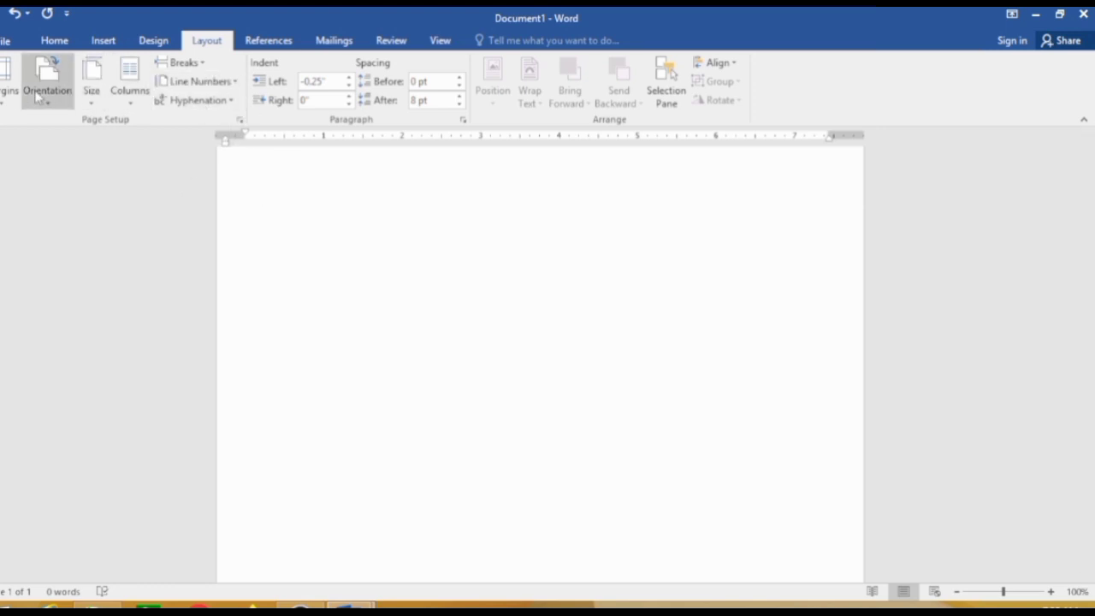
# Step: Apply Normal margins, then switch to Narrow 0.5" margins
pyautogui.click(8, 85)
pyautogui.scroll(2, 81, 214)
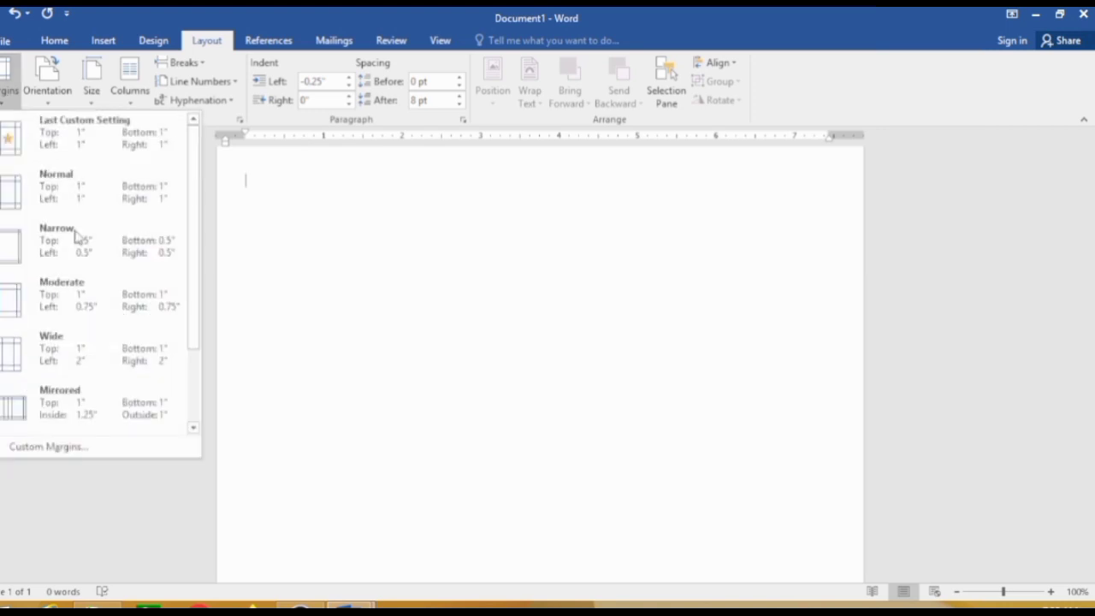
pyautogui.click(94, 197)
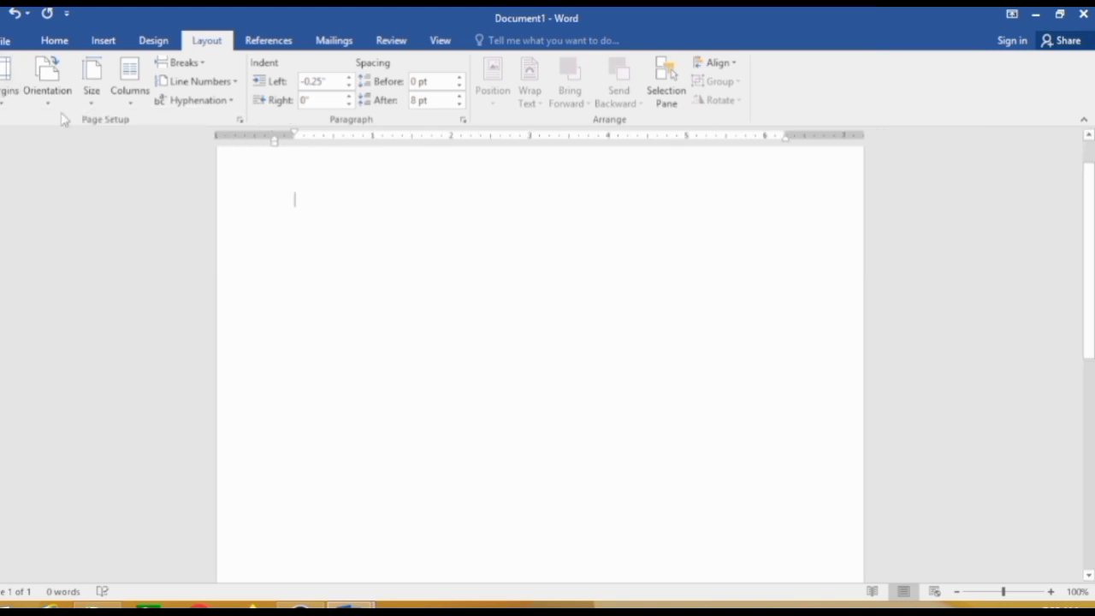
pyautogui.click(8, 83)
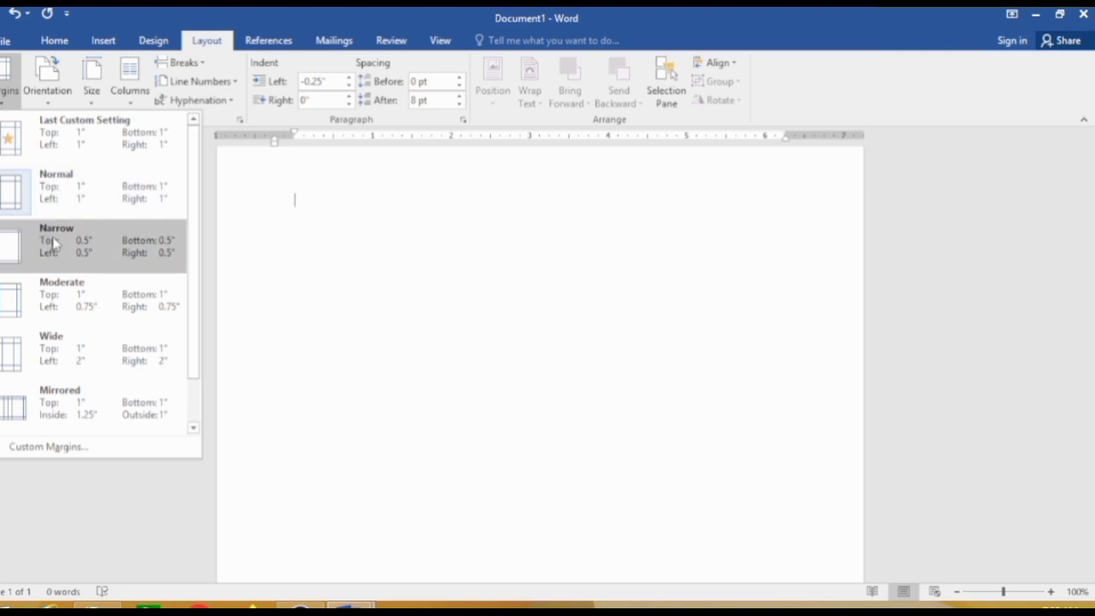
pyautogui.click(47, 239)
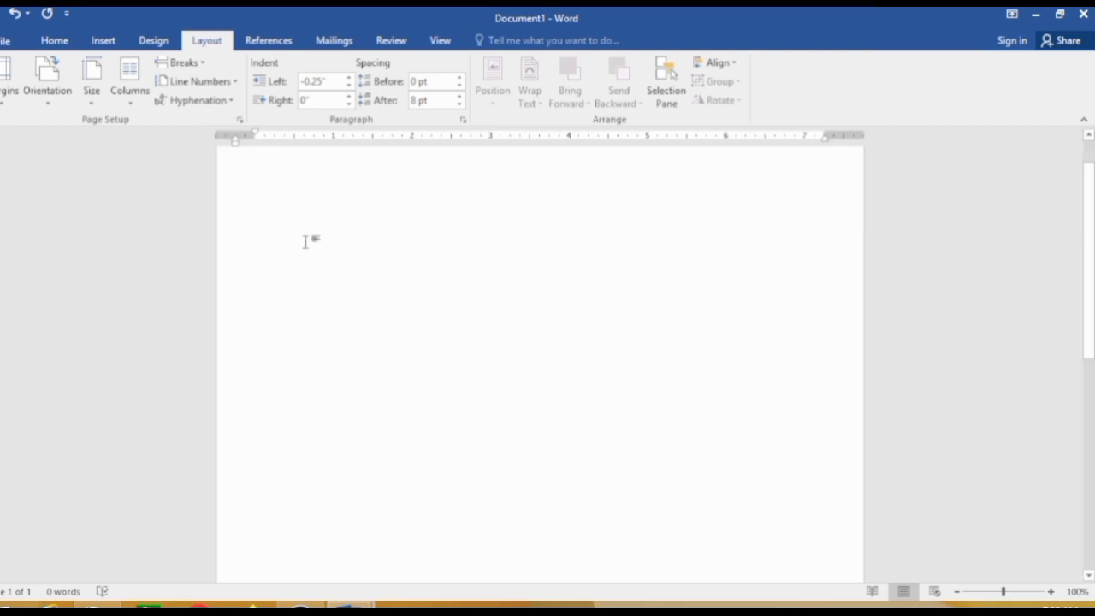
# Step: Type the academy's name and 'Registration from' as the heading lines, then start a new line
pyautogui.keyDown('ctrl'); pyautogui.scroll(1, 306, 242); pyautogui.keyUp('ctrl')
pyautogui.write('ja')
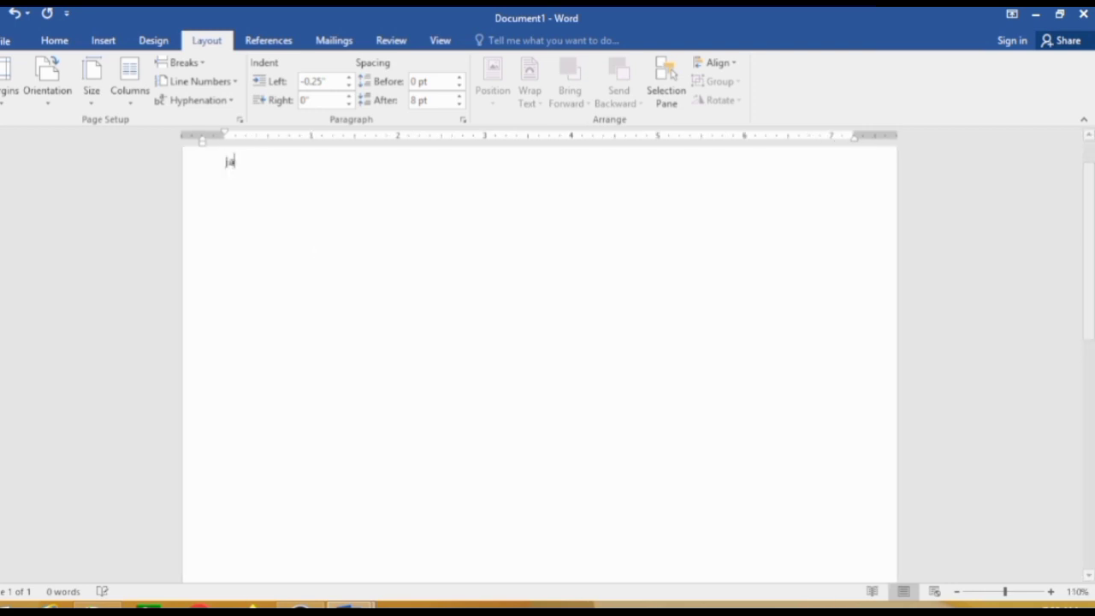
pyautogui.write('ved')
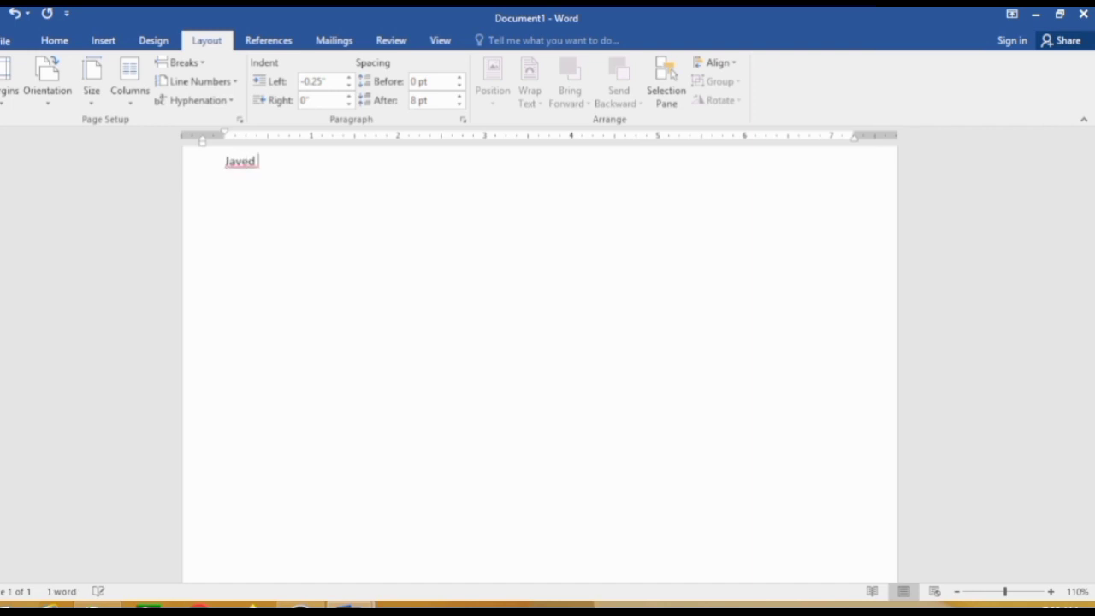
pyautogui.write(' wazir t')
pyautogui.write('ec')
pyautogui.write('h ')
pyautogui.write('a')
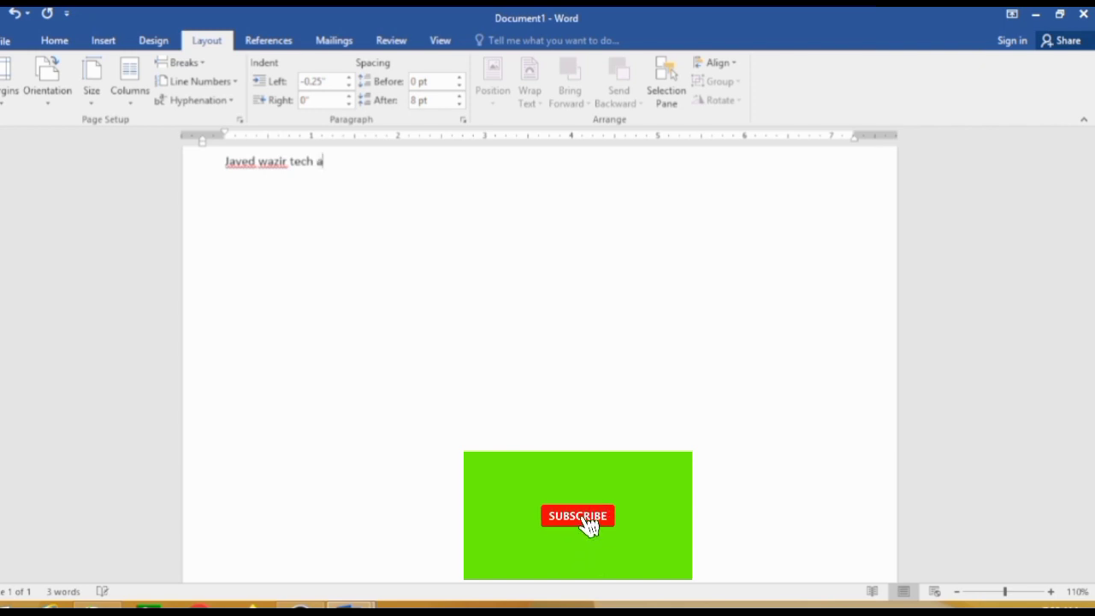
pyautogui.write('cadem')
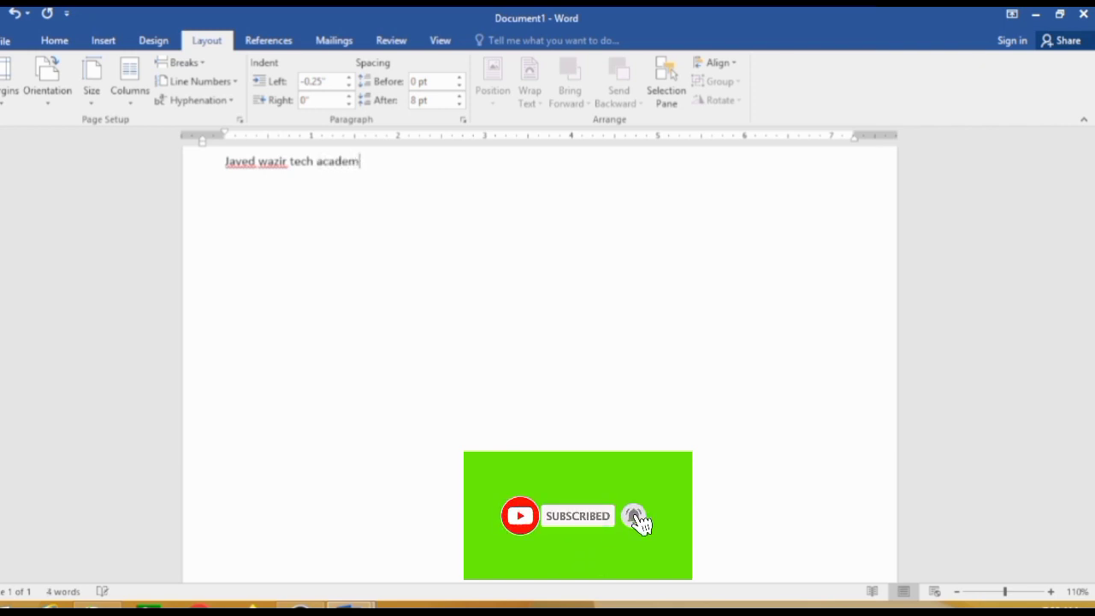
pyautogui.write('y')
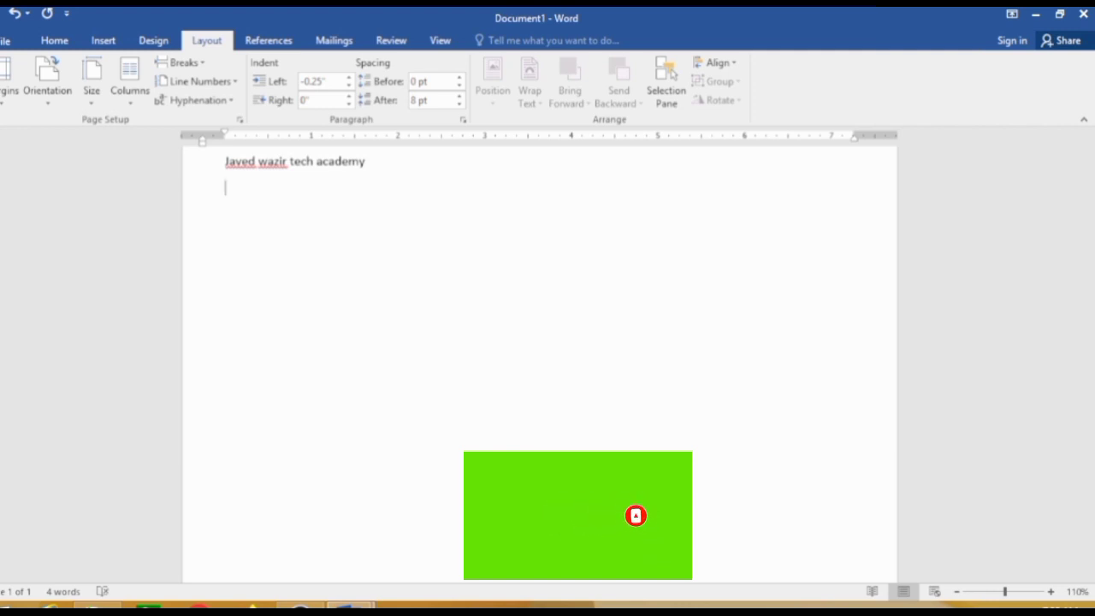
pyautogui.write('regi')
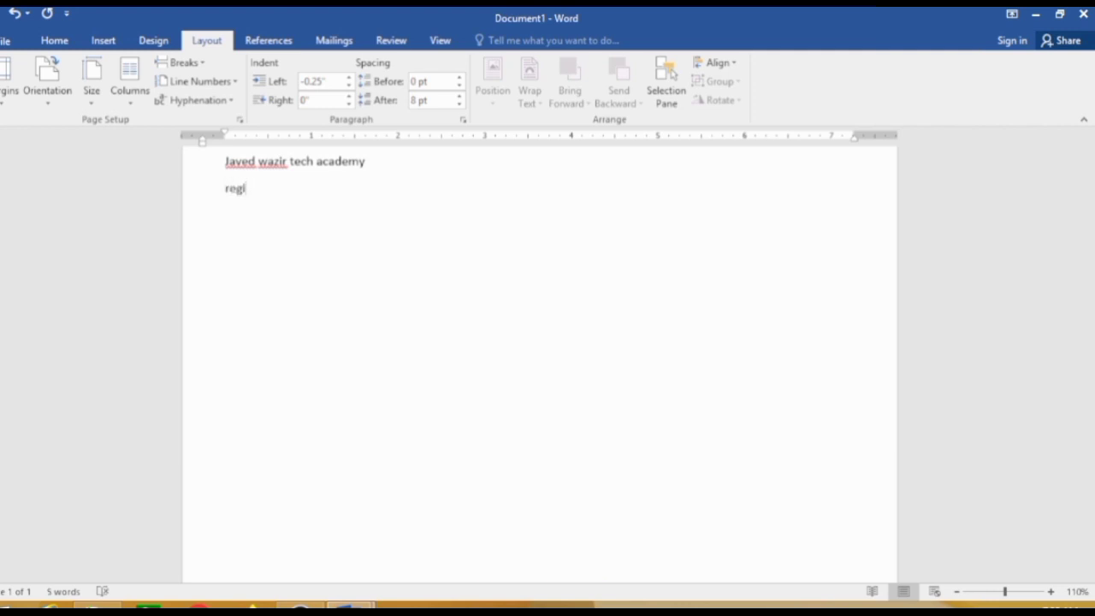
pyautogui.write('st')
pyautogui.press('BackSpace')
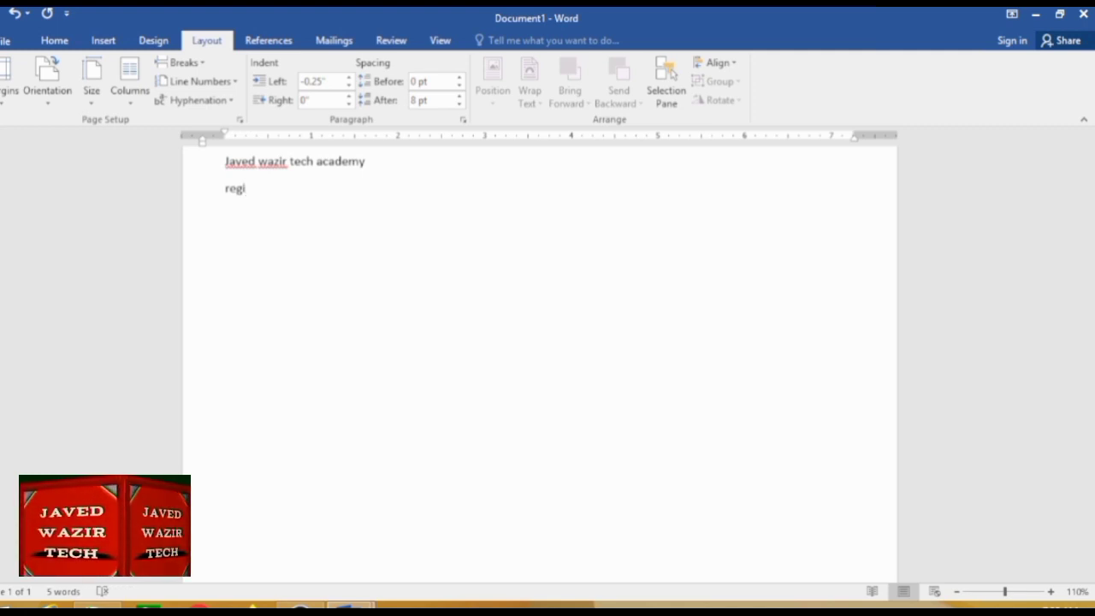
pyautogui.write('tra')
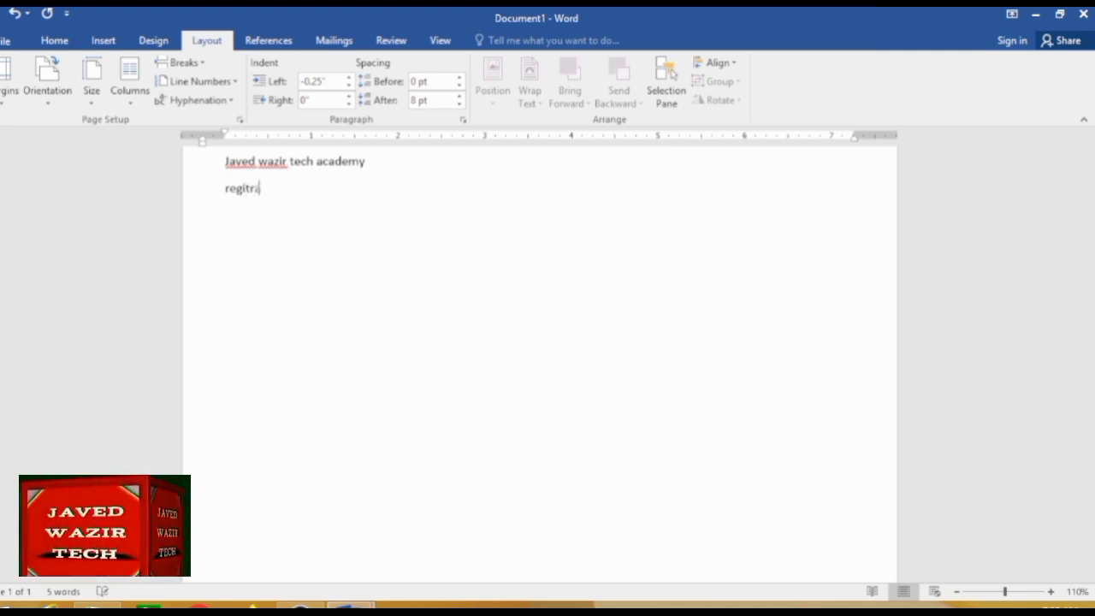
pyautogui.write('tion')
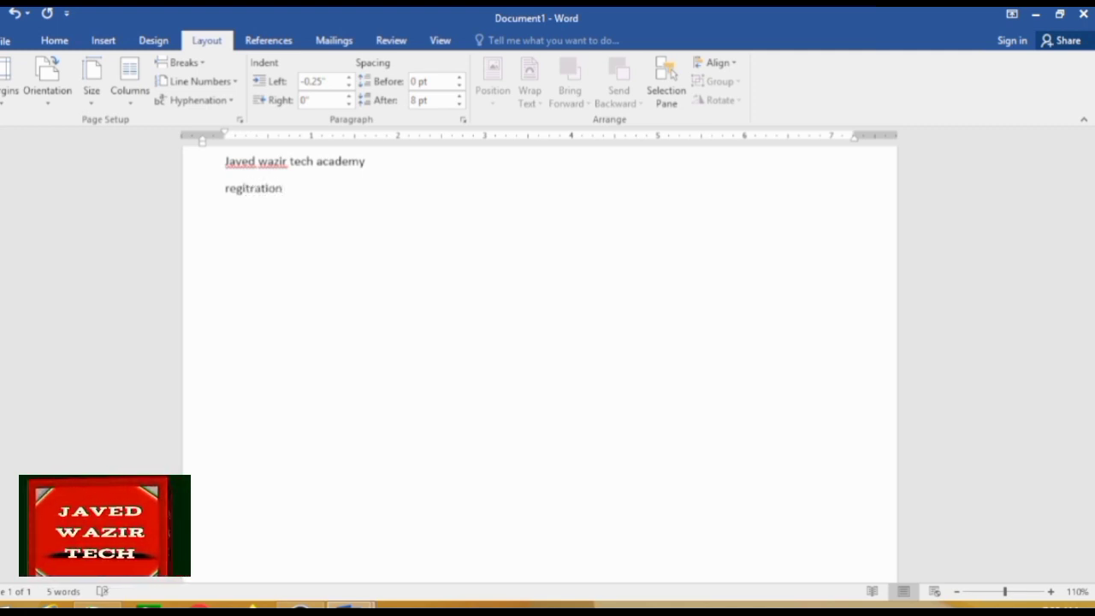
pyautogui.write(' fr')
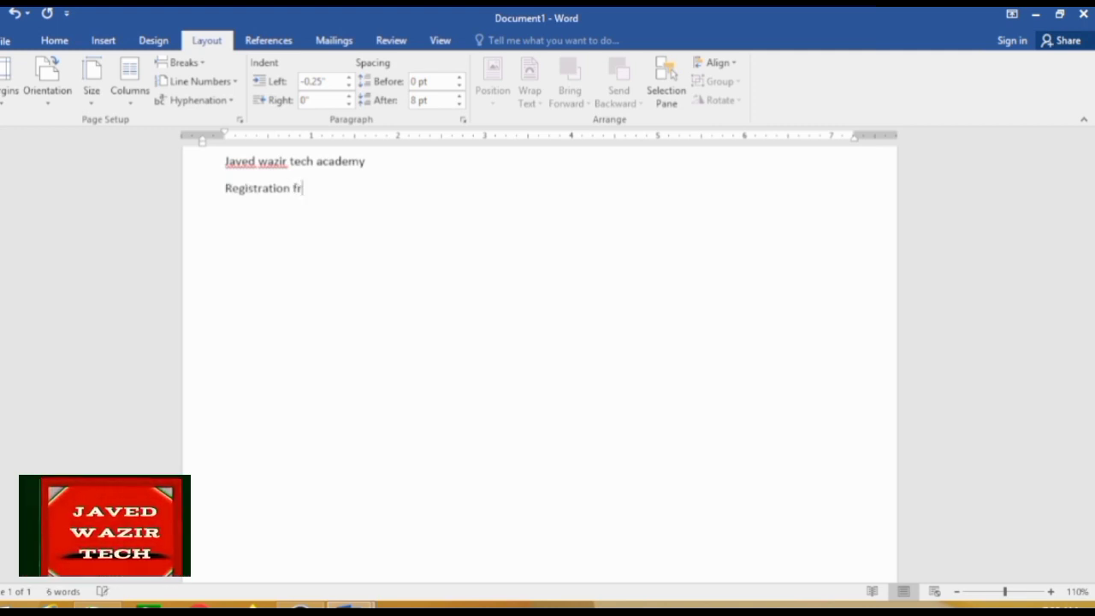
pyautogui.write('om')
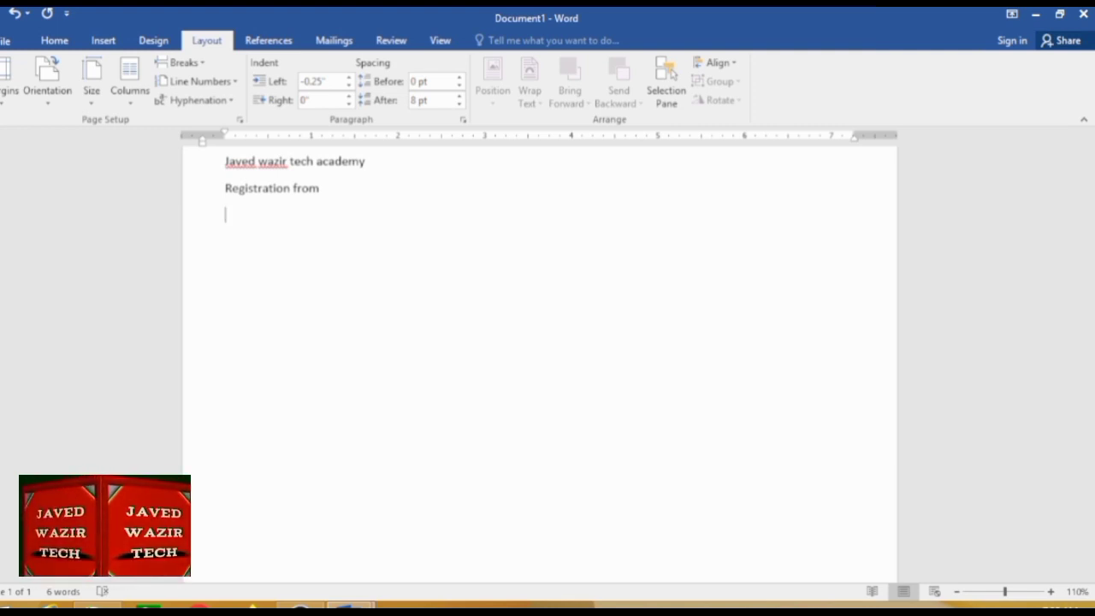
pyautogui.press('Return')
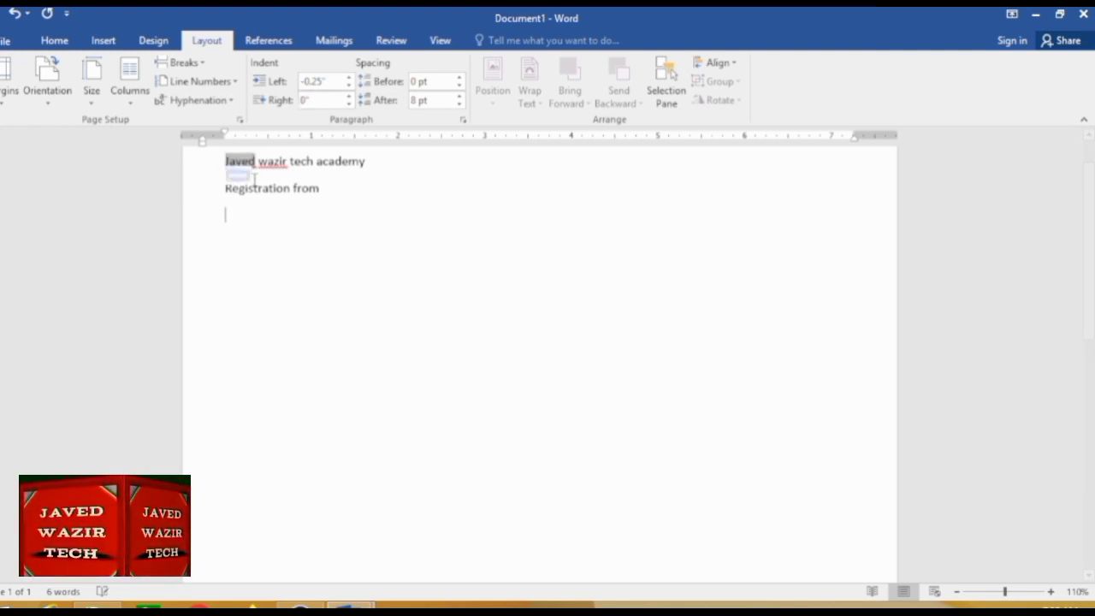
# Step: Add the title's two flagged words to the dictionary and select the title line
pyautogui.rightClick(235, 163)
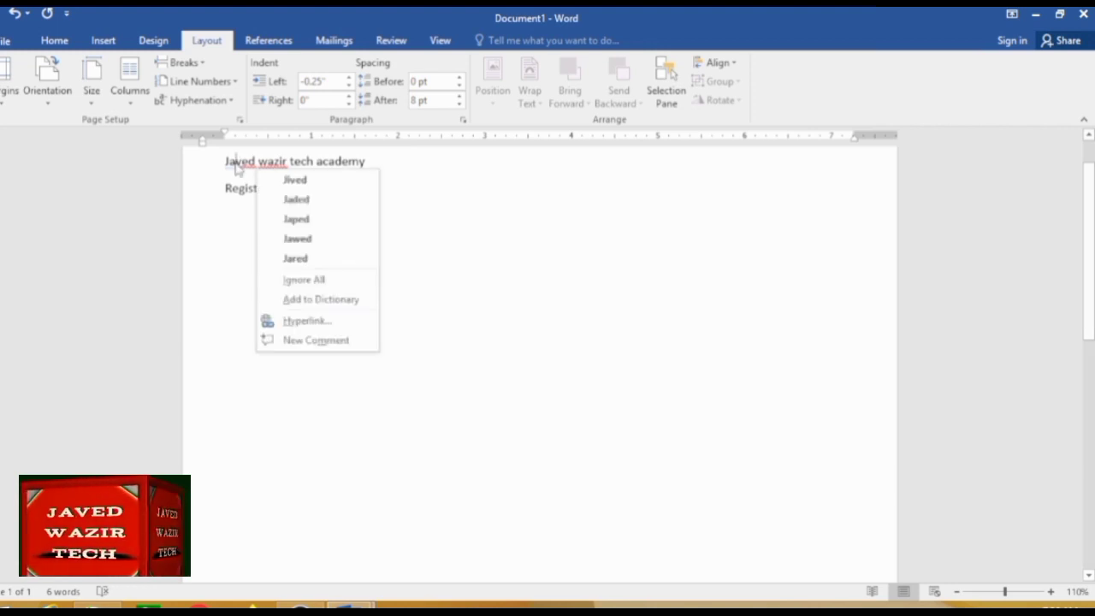
pyautogui.click(291, 299)
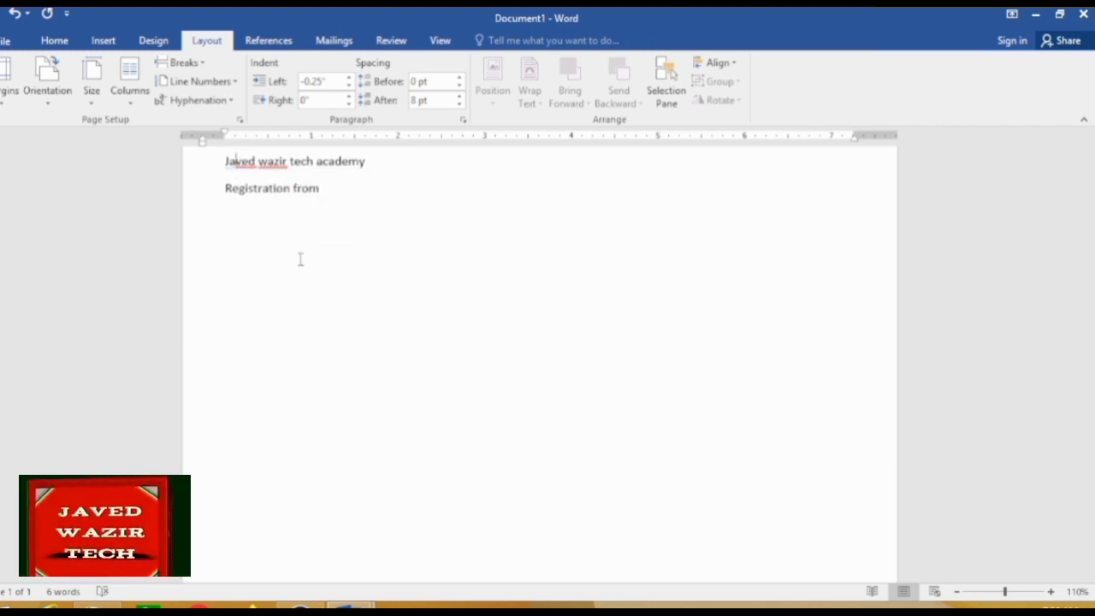
pyautogui.rightClick(282, 161)
pyautogui.click(321, 280)
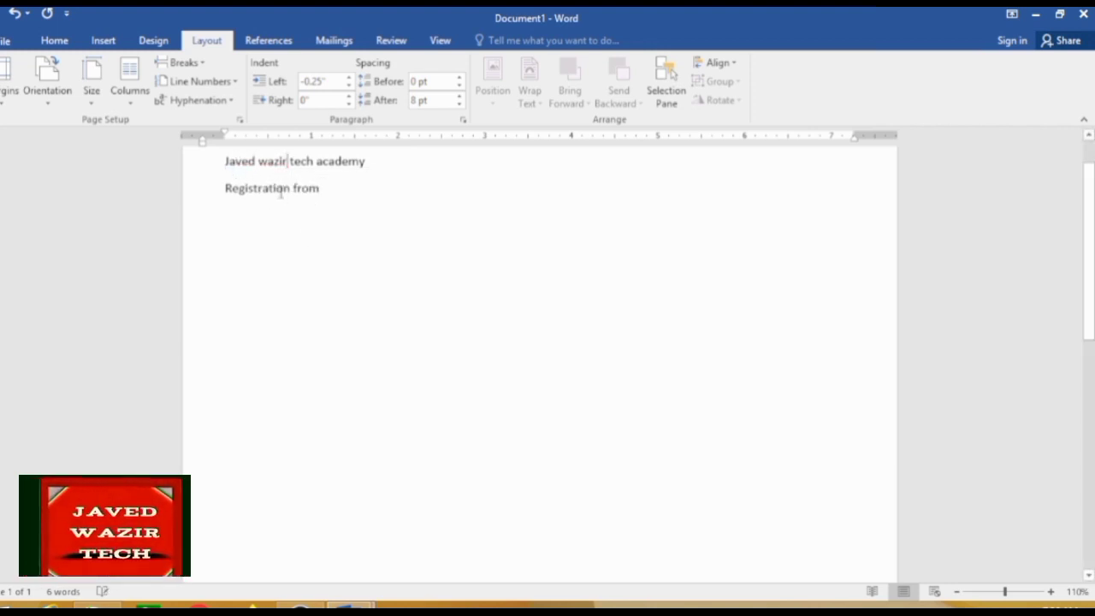
pyautogui.click(205, 167)
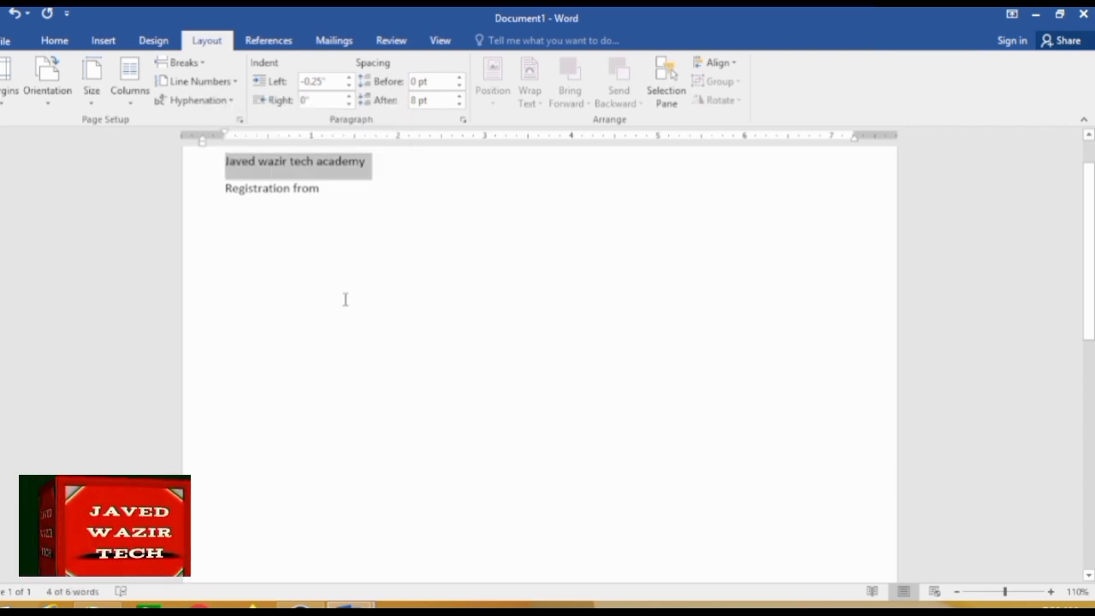
# Step: Centre the academy title and the 'Registration from' line
pyautogui.click(51, 41)
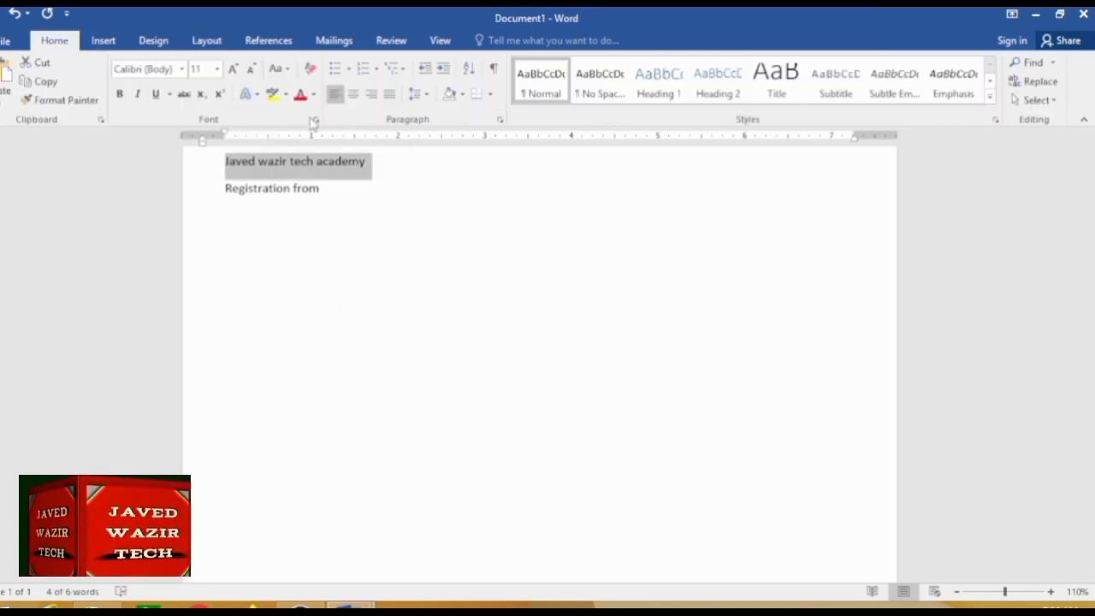
pyautogui.click(352, 94)
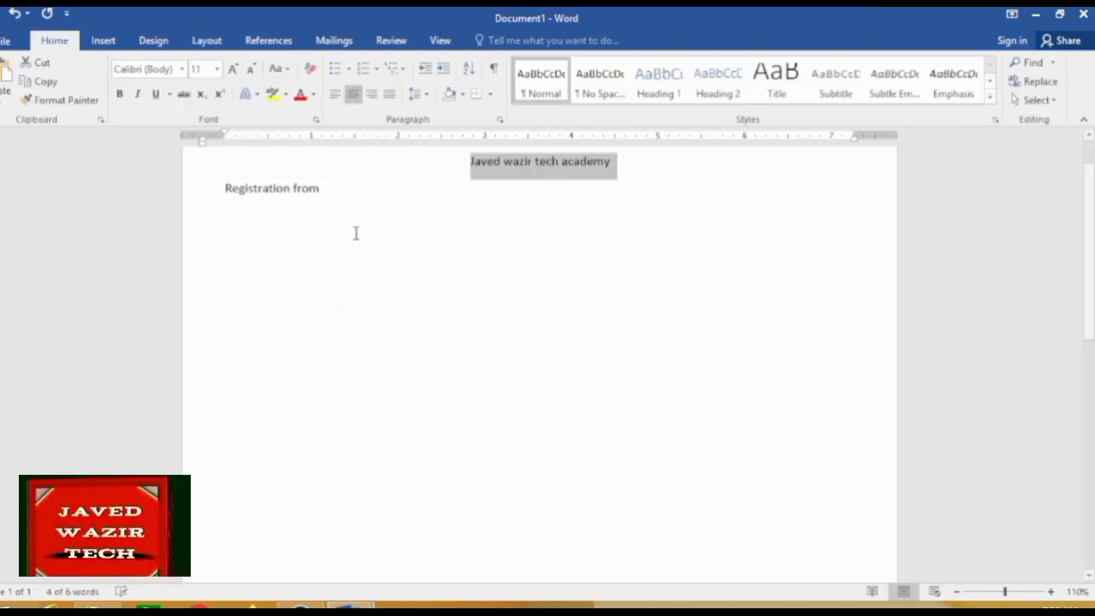
pyautogui.click(203, 193)
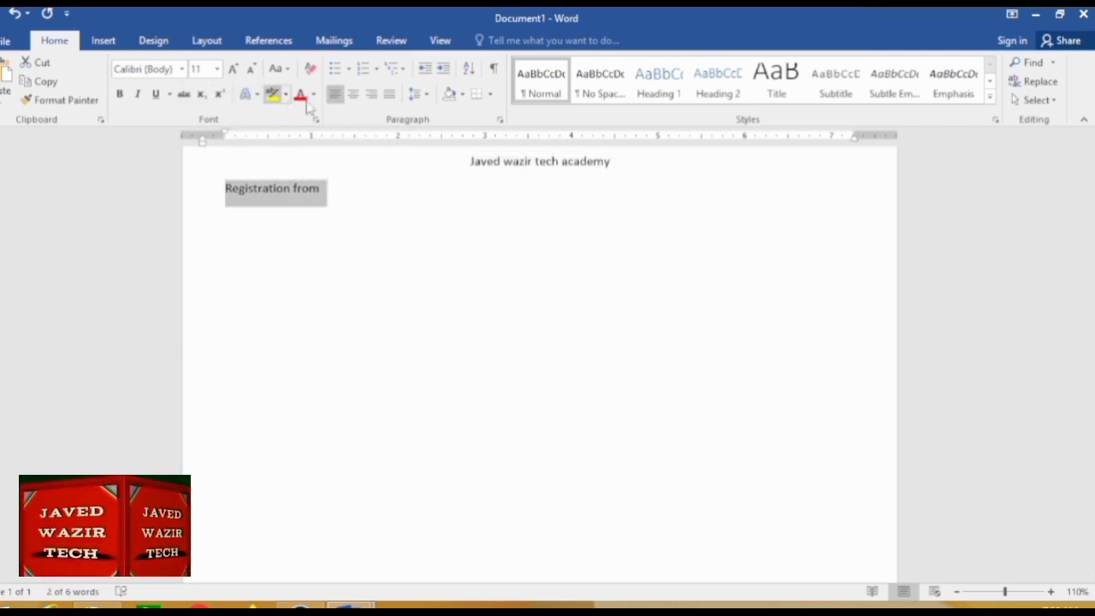
pyautogui.click(354, 96)
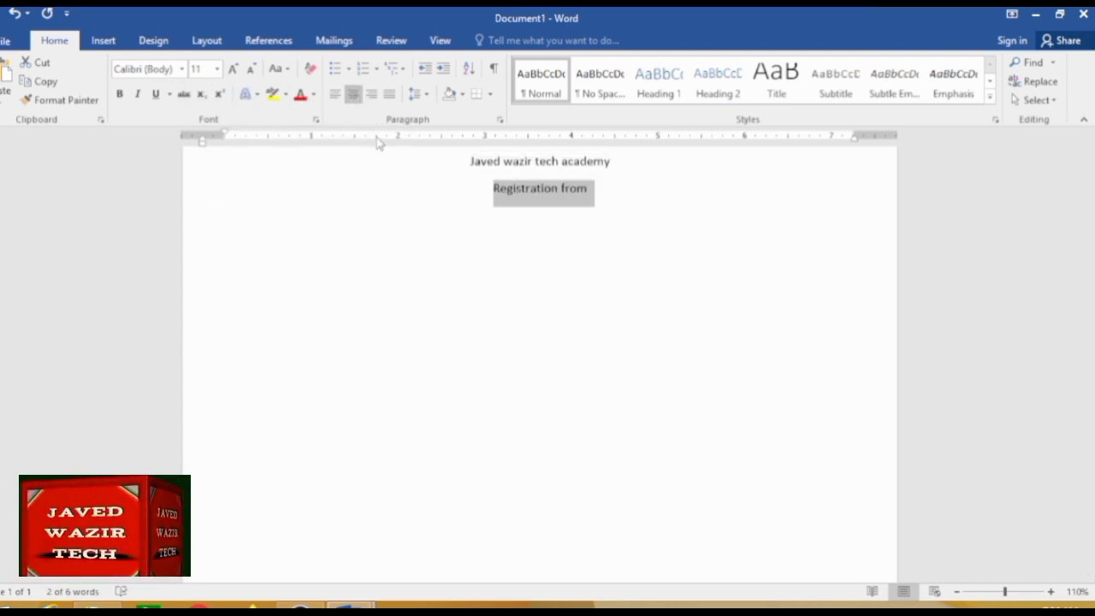
# Step: Add two empty lines below the subtitle, left-aligned with Ctrl+L
pyautogui.click(485, 347)
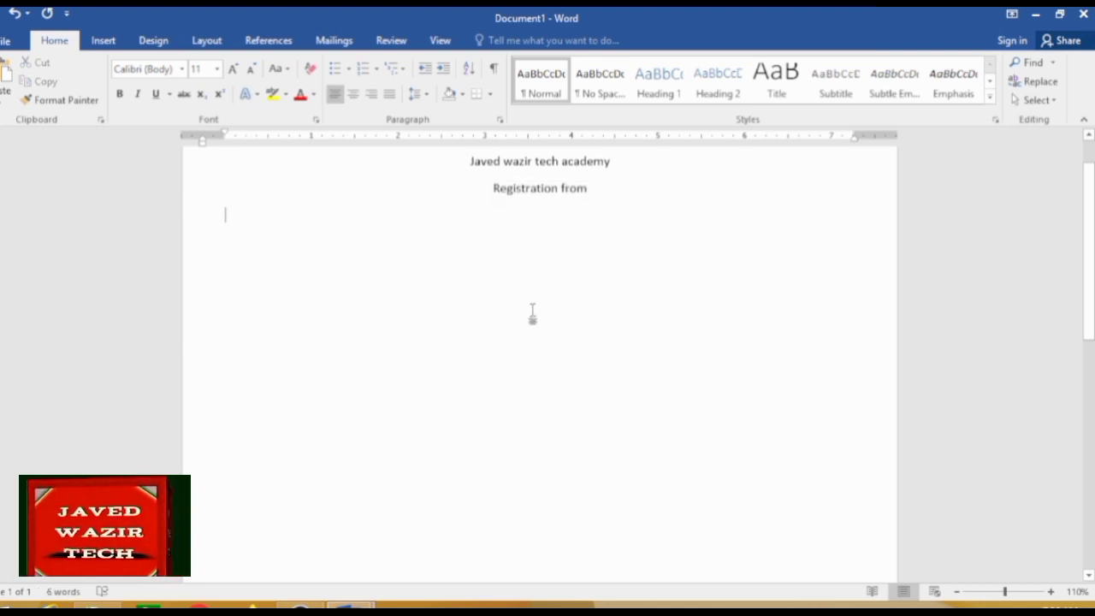
pyautogui.scroll(1, 535, 308)
pyautogui.click(656, 214)
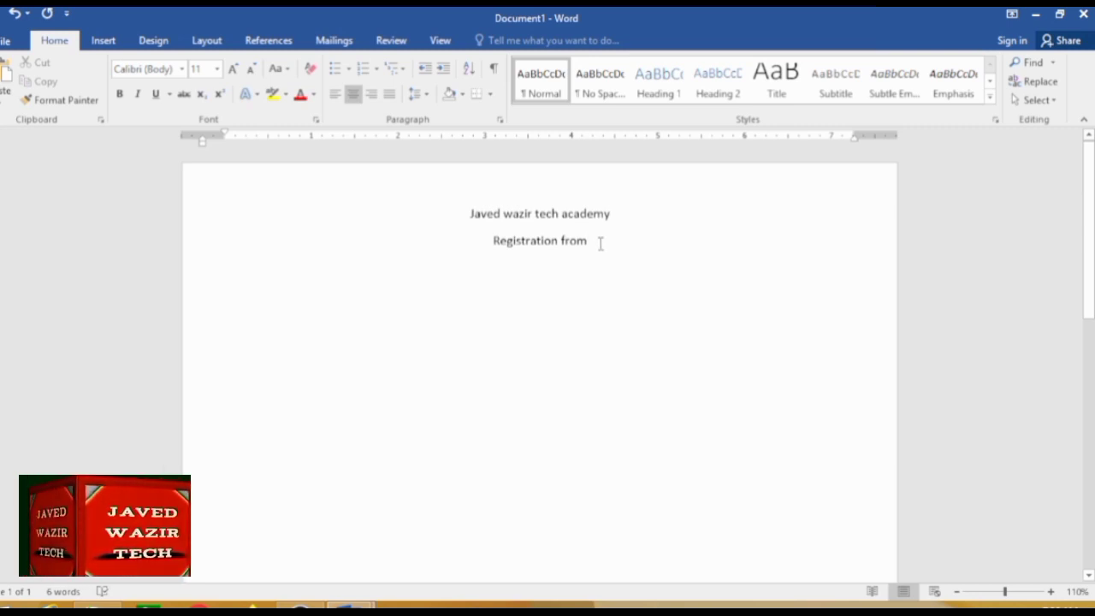
pyautogui.press('Return')
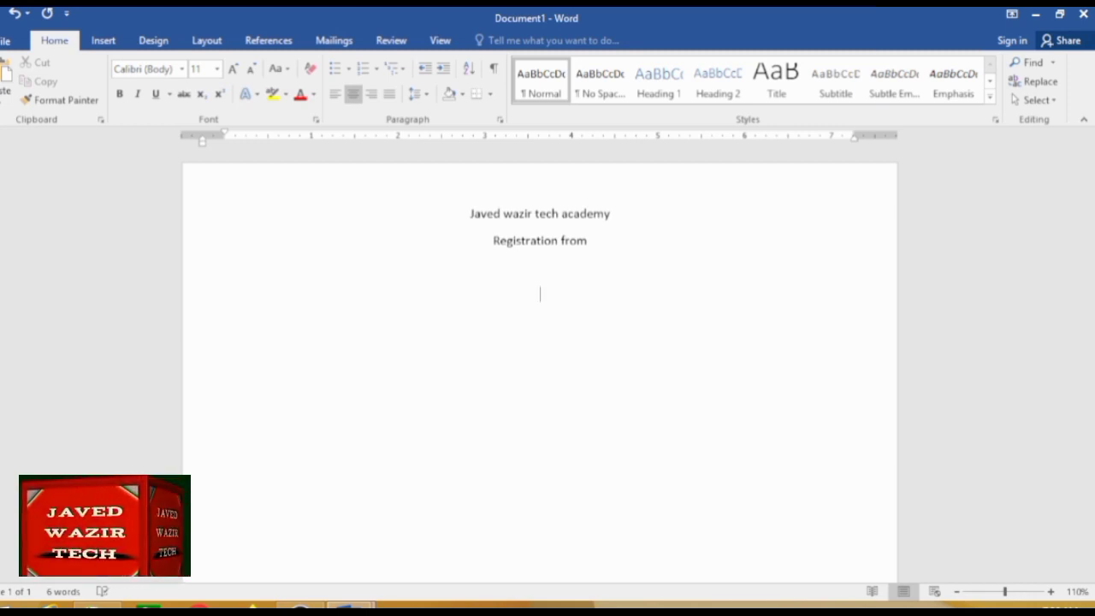
pyautogui.hotkey('ctrl', 'l')
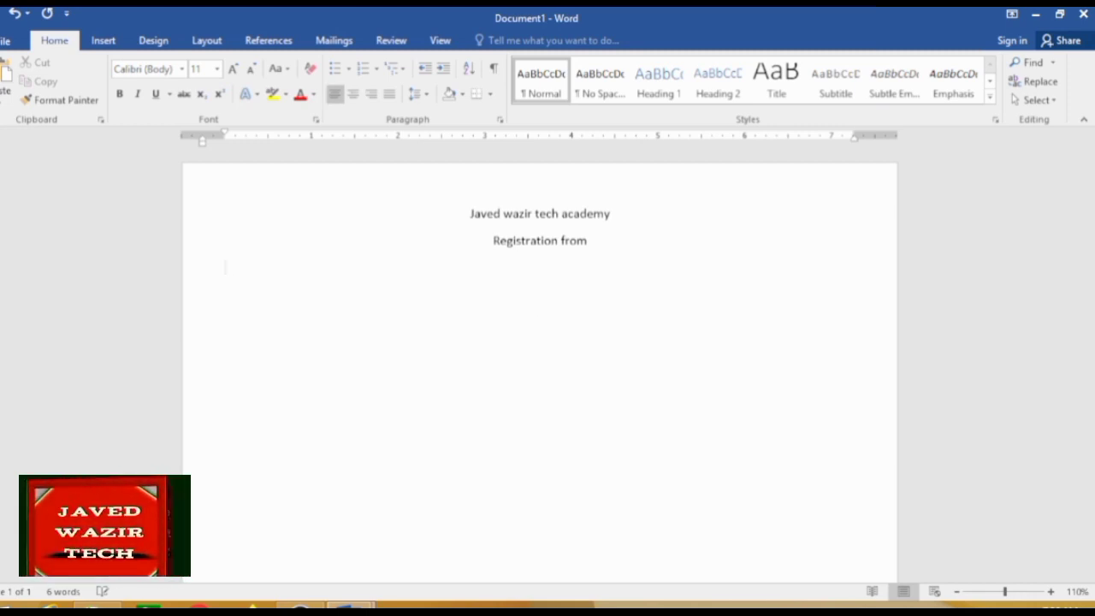
pyautogui.press('Return')
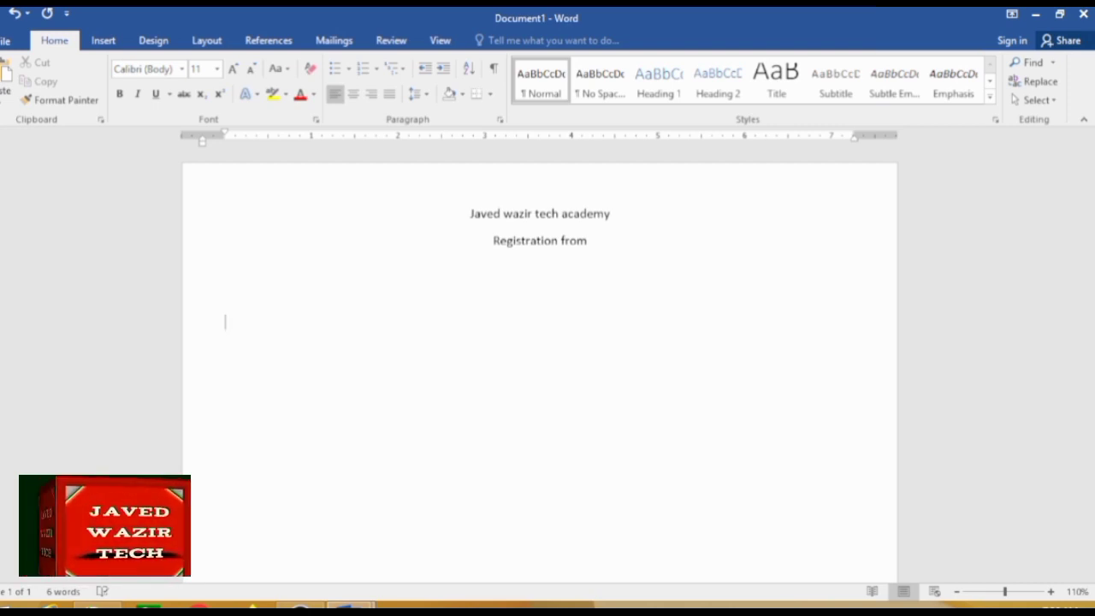
# Step: Type 'name :' and 'f/ name :', each followed by an underscore blank, then a new line
pyautogui.write('name')
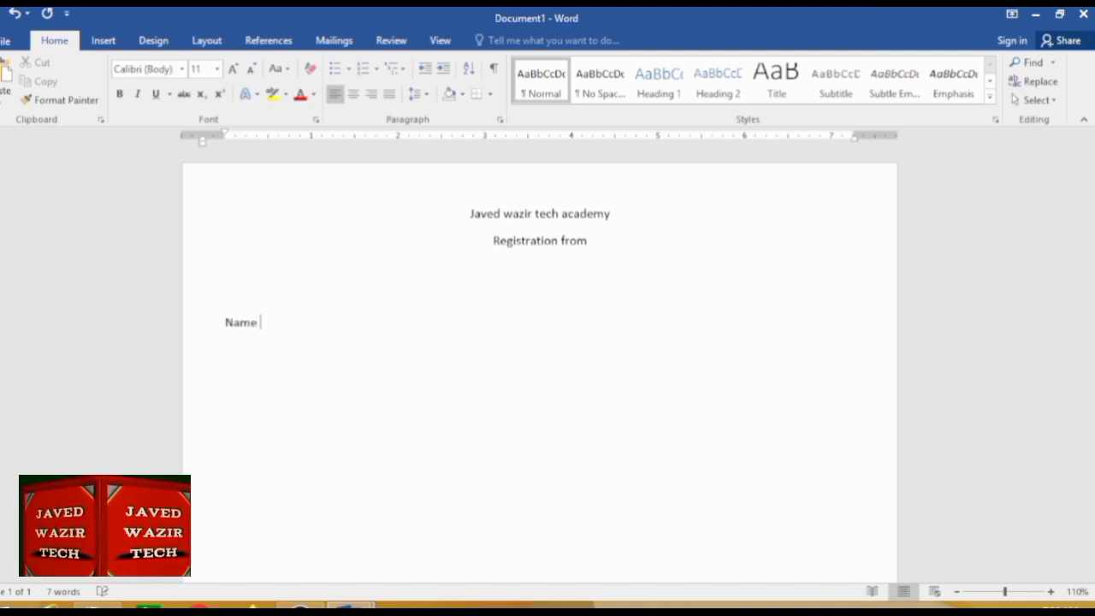
pyautogui.write(' : ')
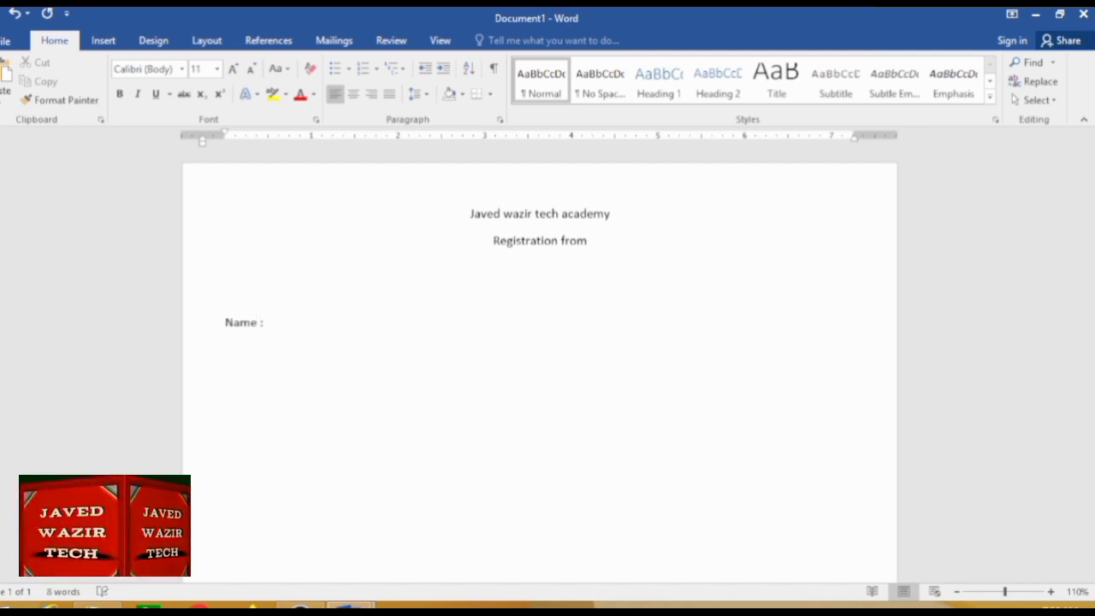
pyautogui.write('_')
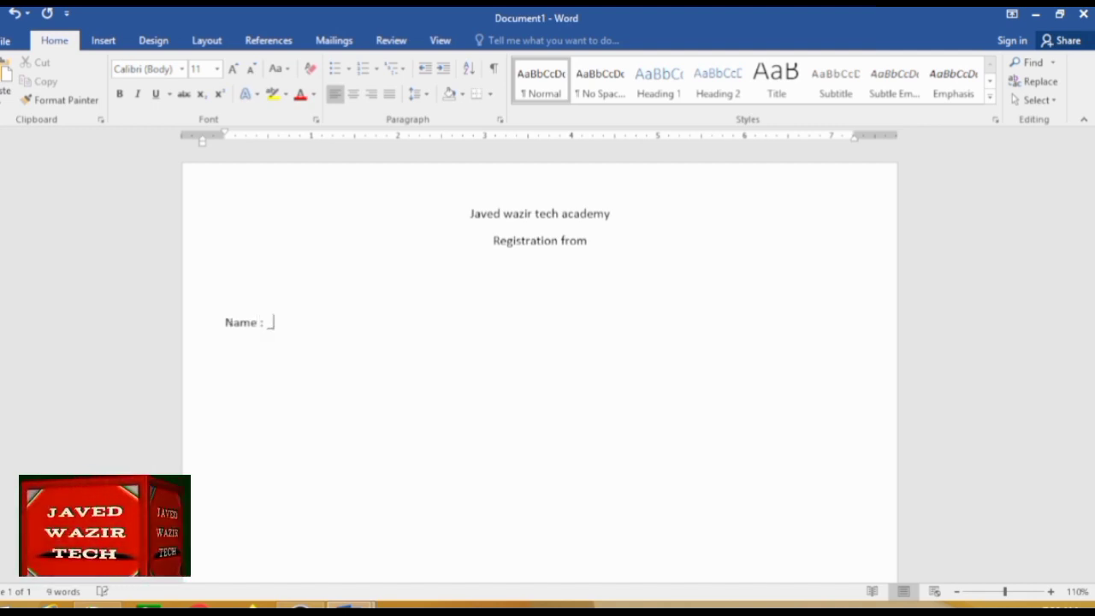
pyautogui.write('____________________')
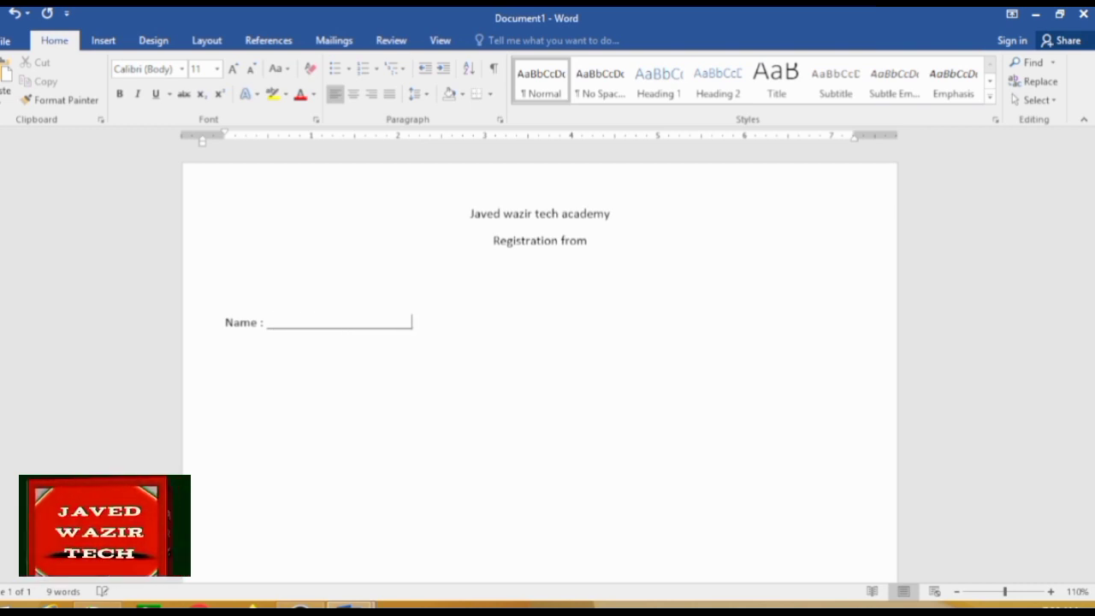
pyautogui.write('__________')
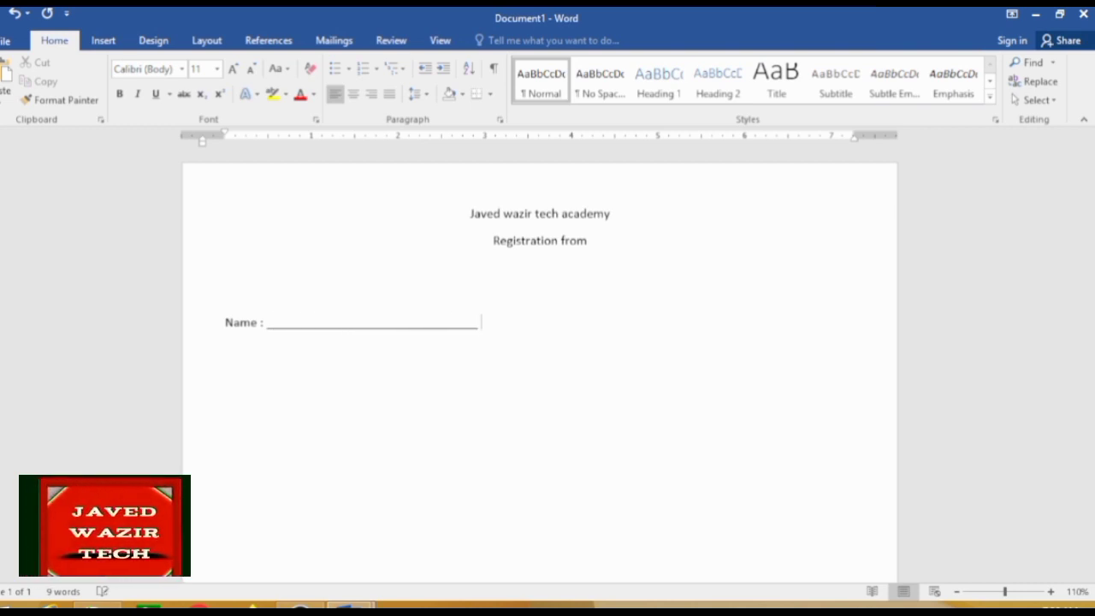
pyautogui.write(' f/')
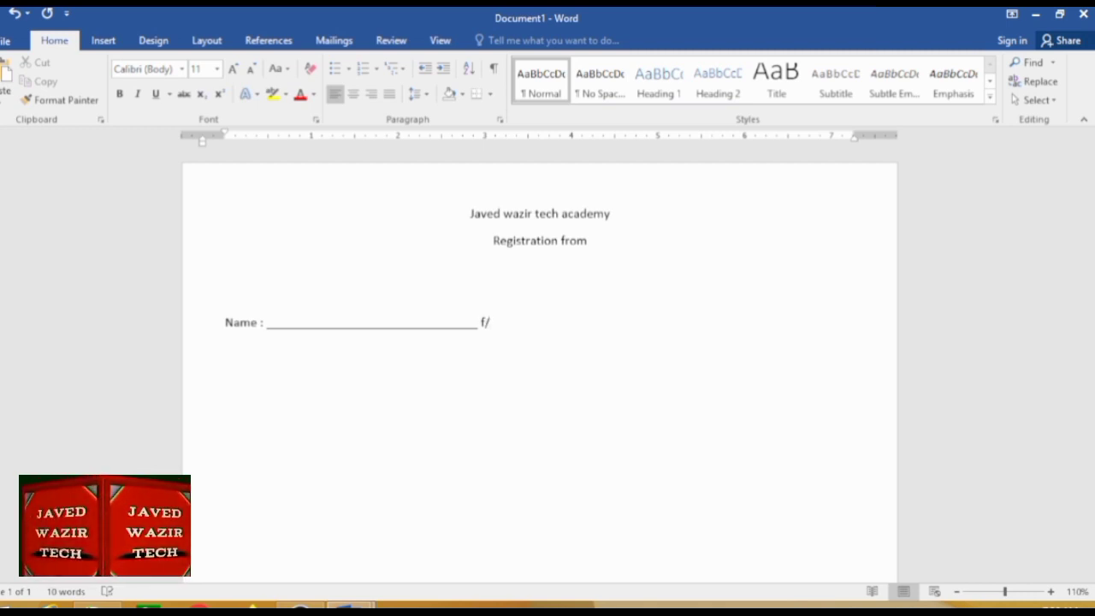
pyautogui.write(' name')
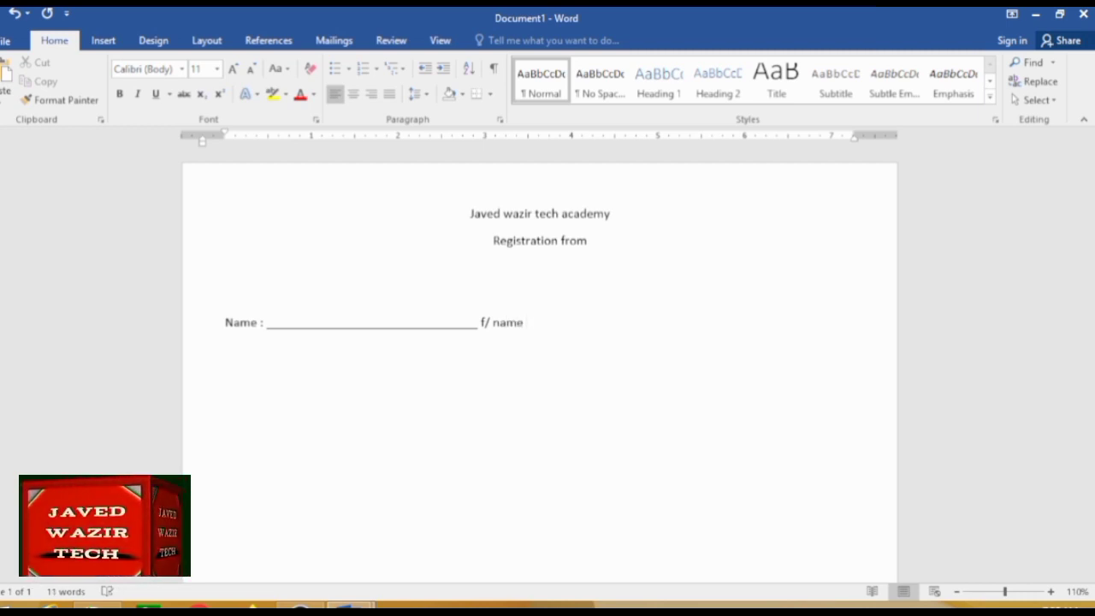
pyautogui.write(' : ____________________')
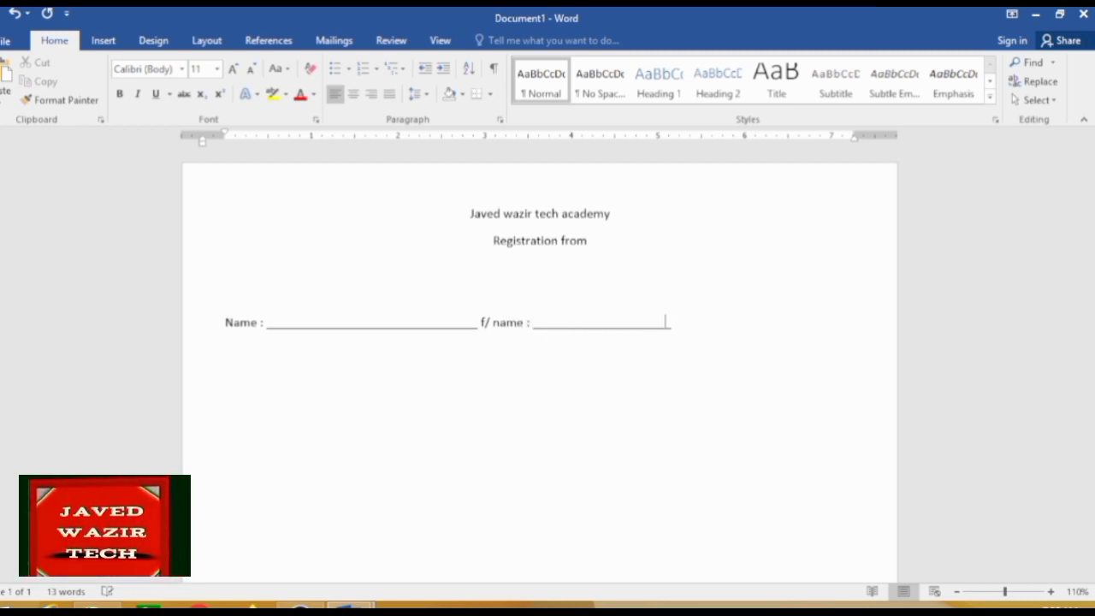
pyautogui.write('_________________')
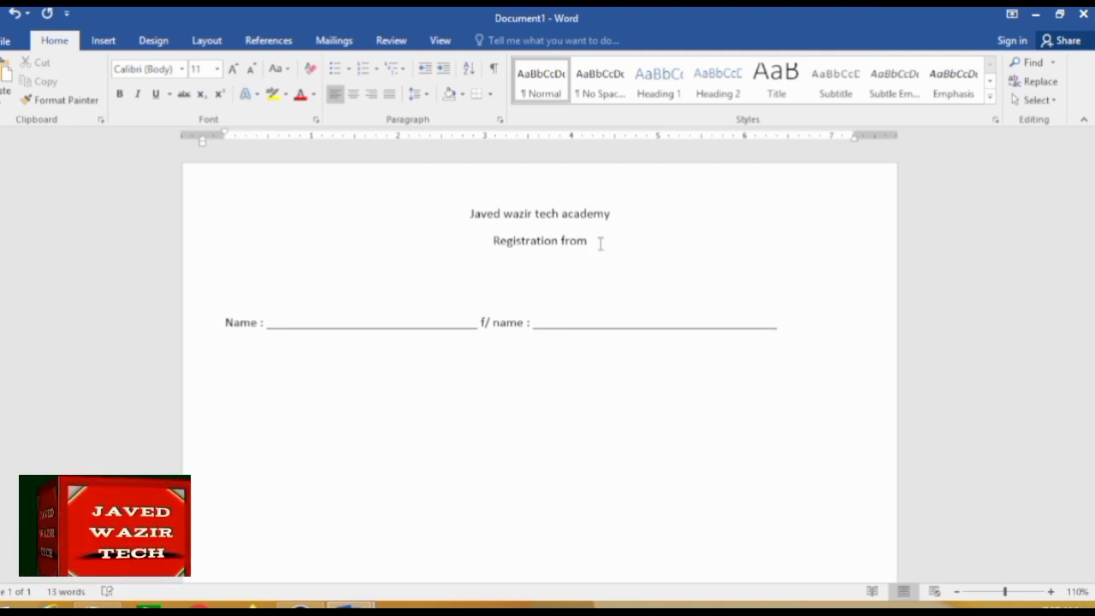
pyautogui.write('____')
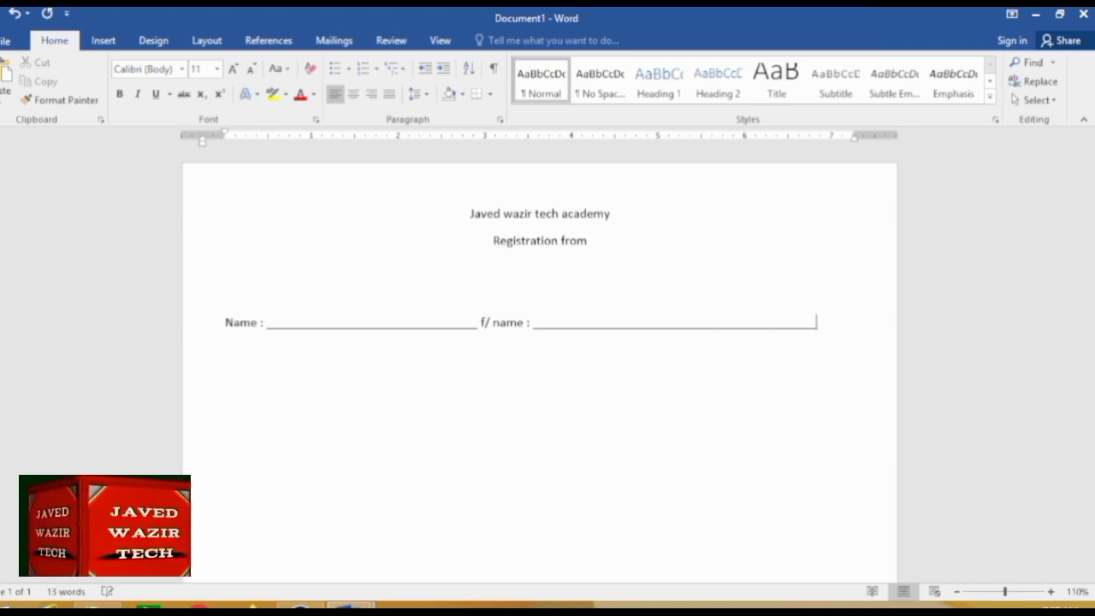
pyautogui.press('Return')
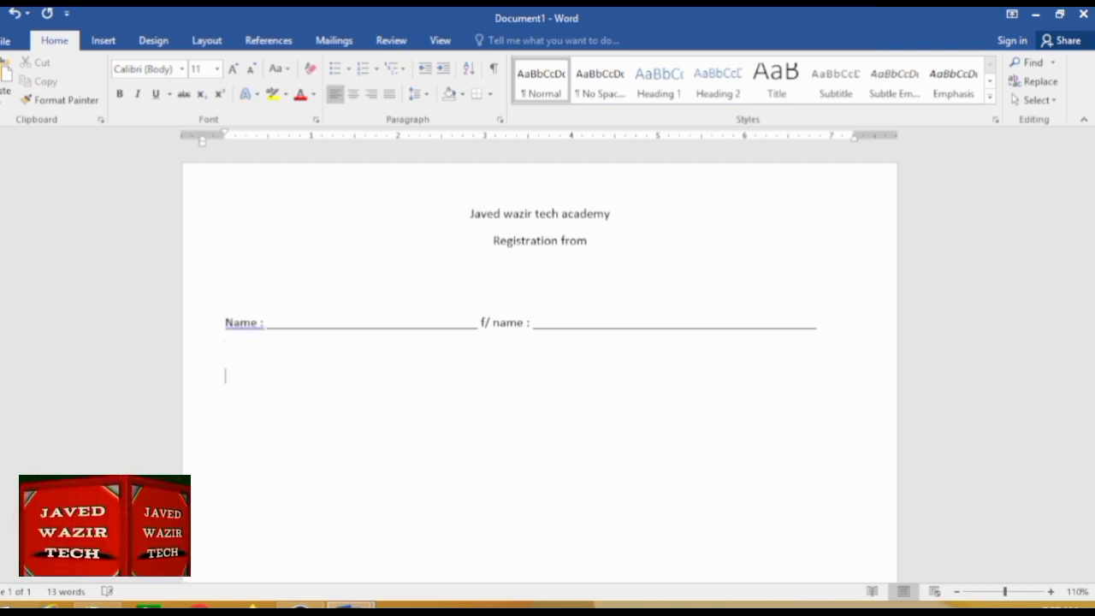
# Step: Type 'Class :' and 'Course :' each with an underscore blank, then a new line
pyautogui.write('col')
pyautogui.press('BackSpace')
pyautogui.press('BackSpace')
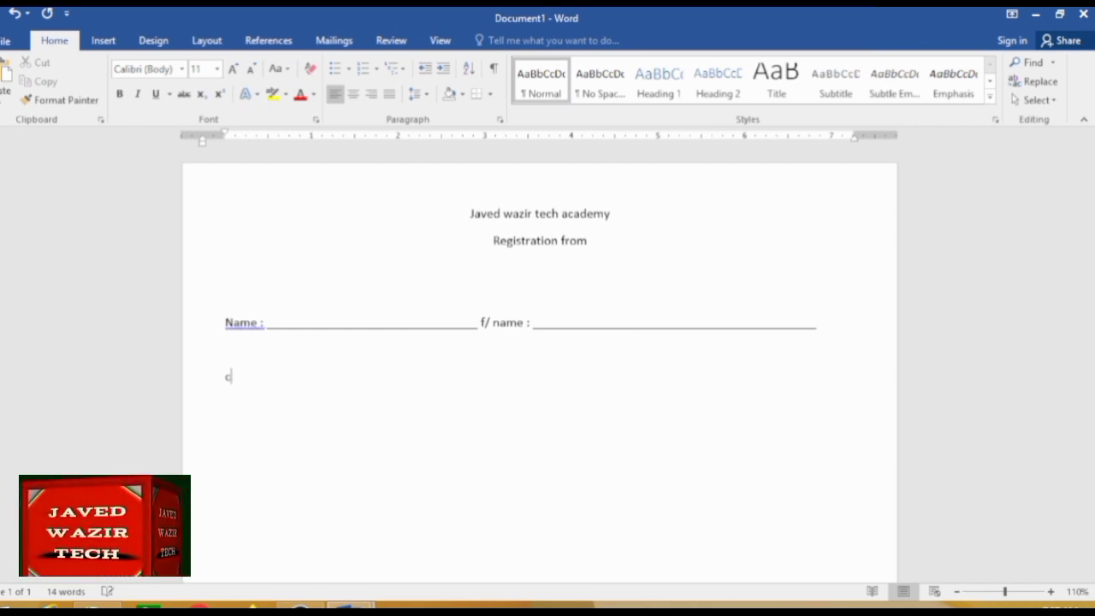
pyautogui.write('lass :')
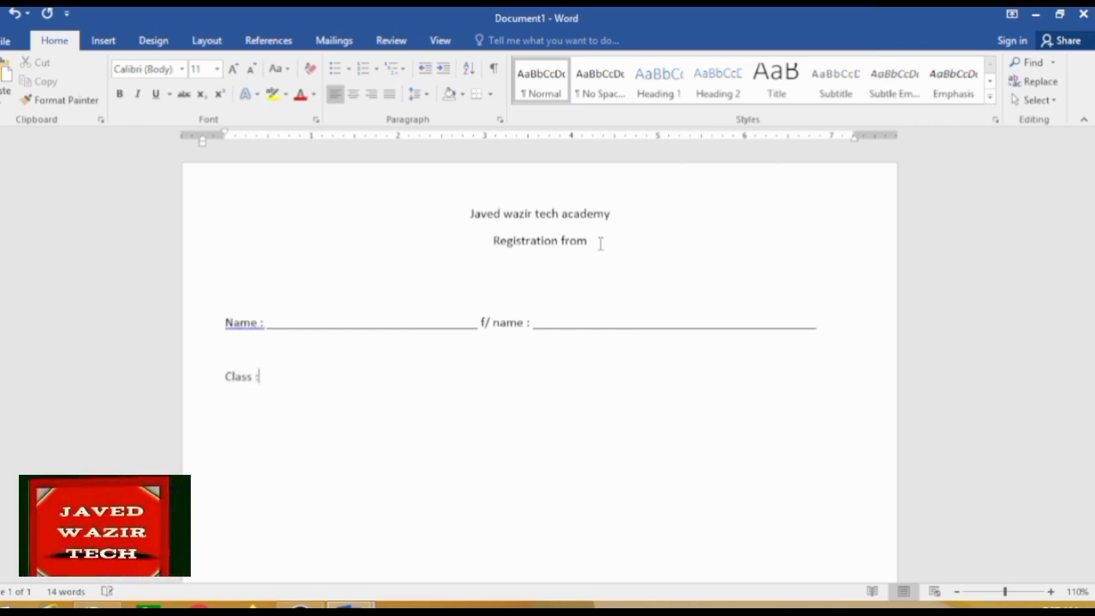
pyautogui.write(' ______________________')
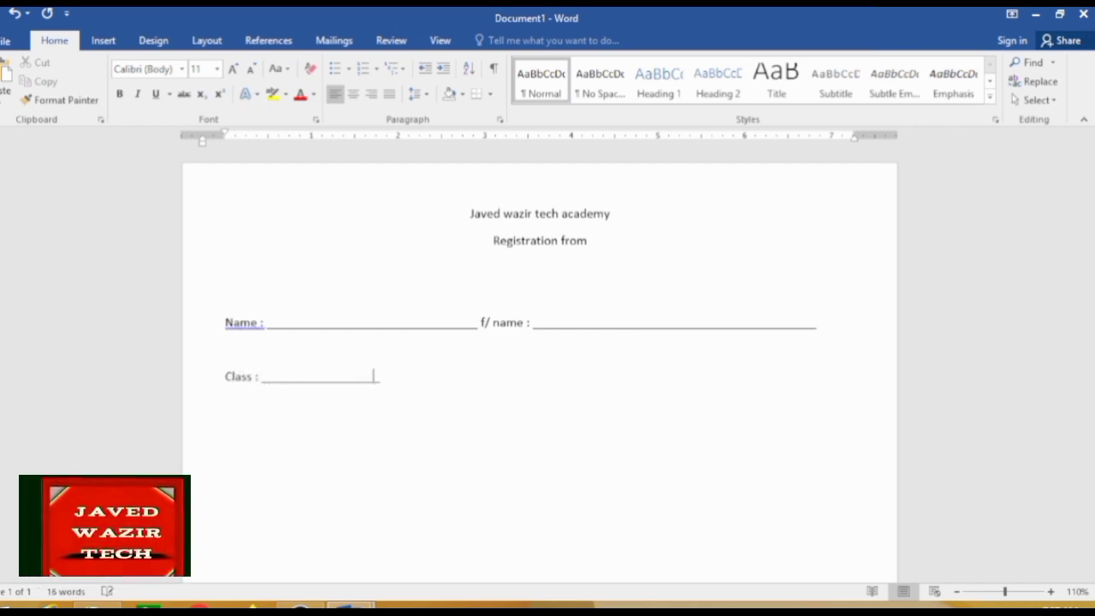
pyautogui.write('_____________________')
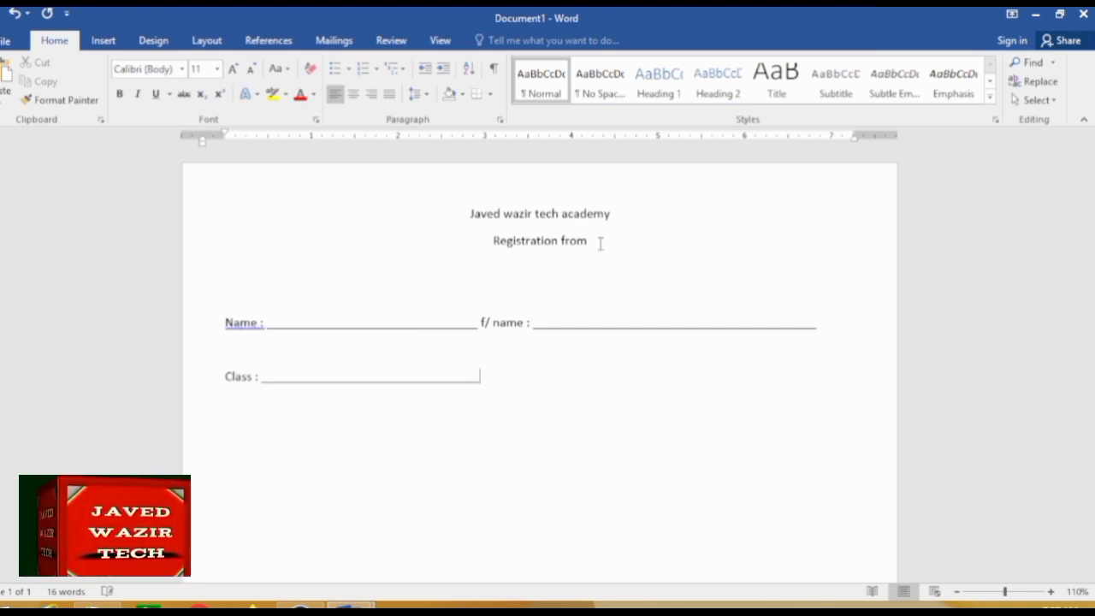
pyautogui.write('_ C')
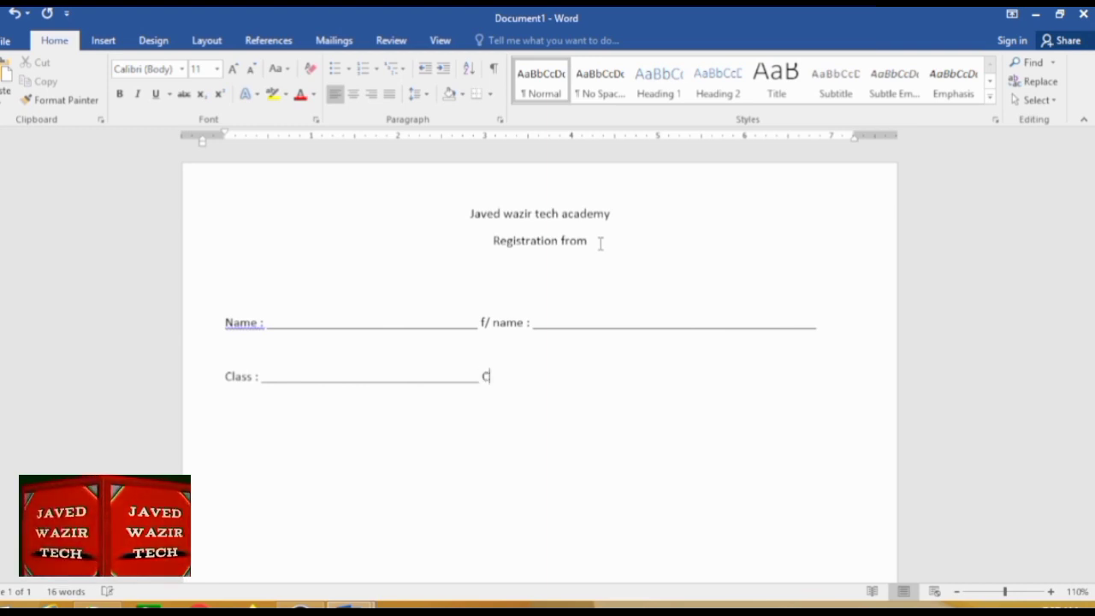
pyautogui.write('ourse : ')
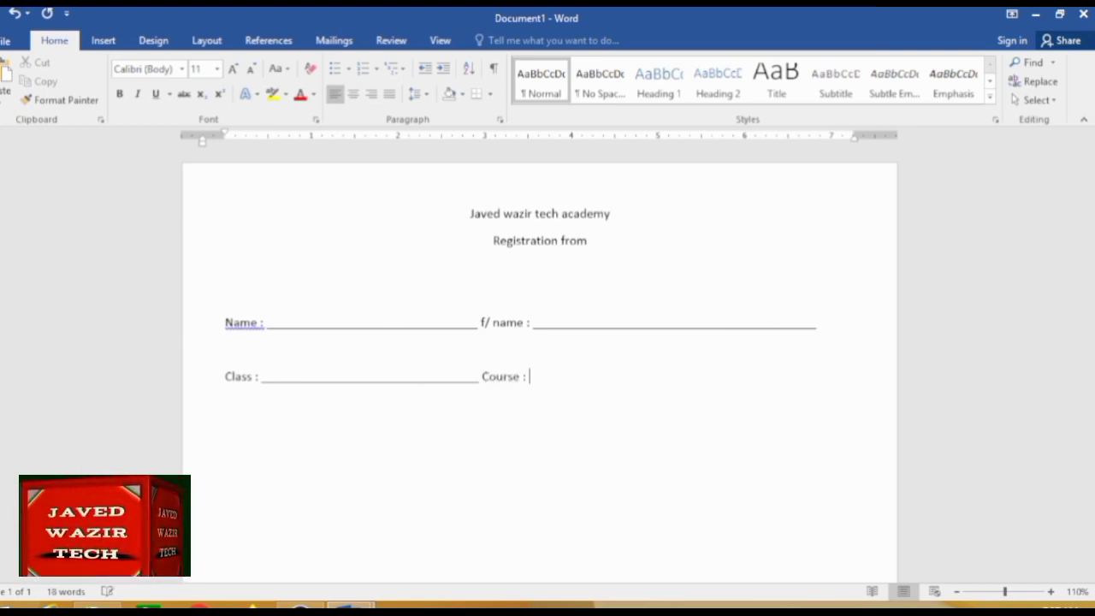
pyautogui.write('_______________________________')
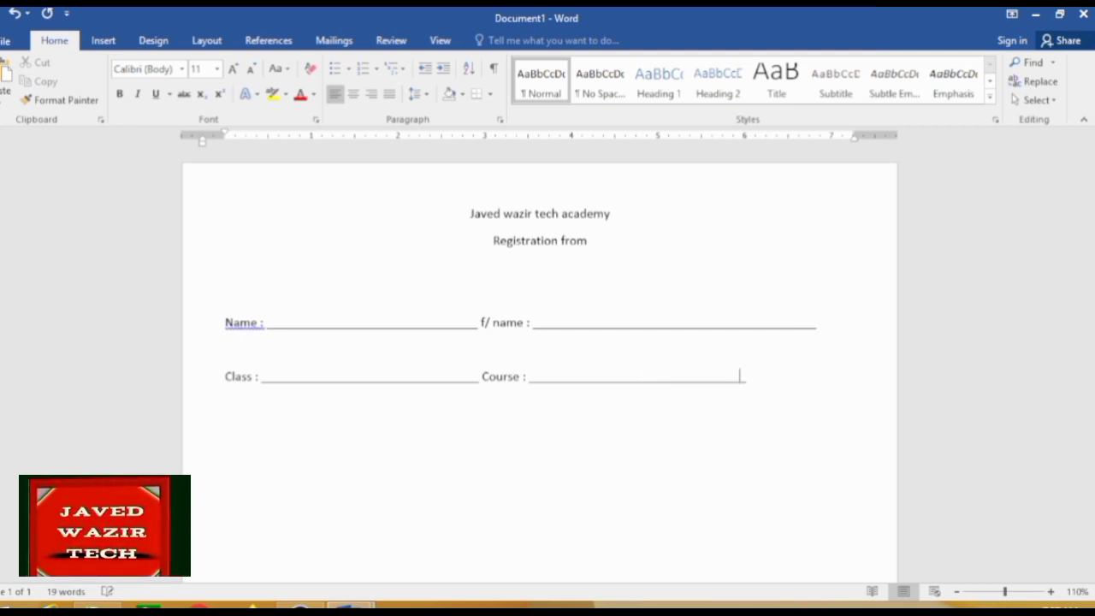
pyautogui.write('__________')
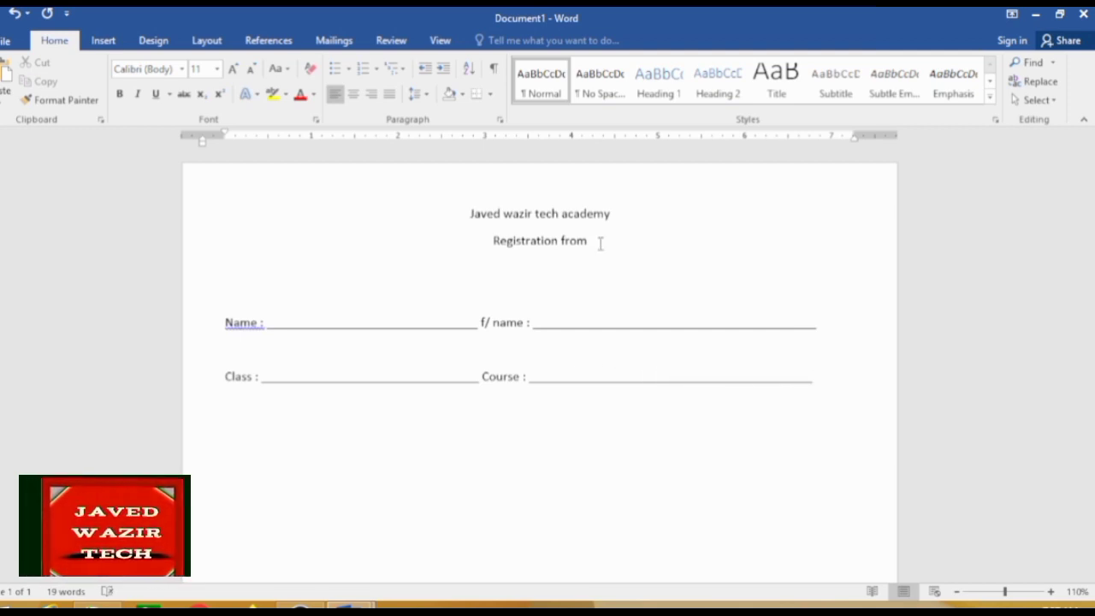
pyautogui.press('Return')
pyautogui.press('Return')
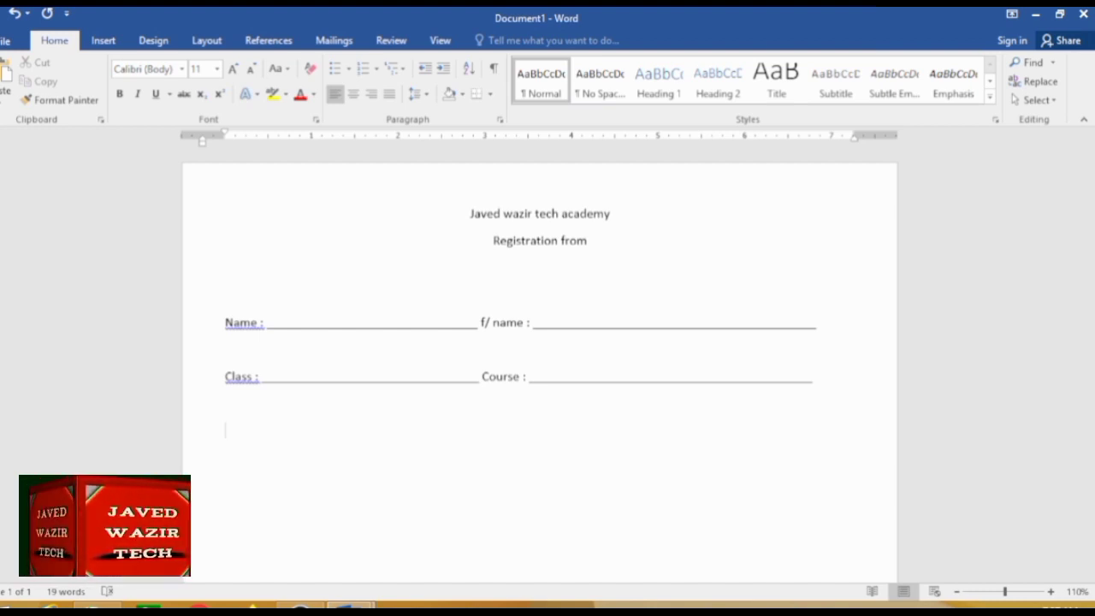
# Step: Type 'school :' and 'grade :' each followed by an underscore blank, then a new line
pyautogui.write('schoo')
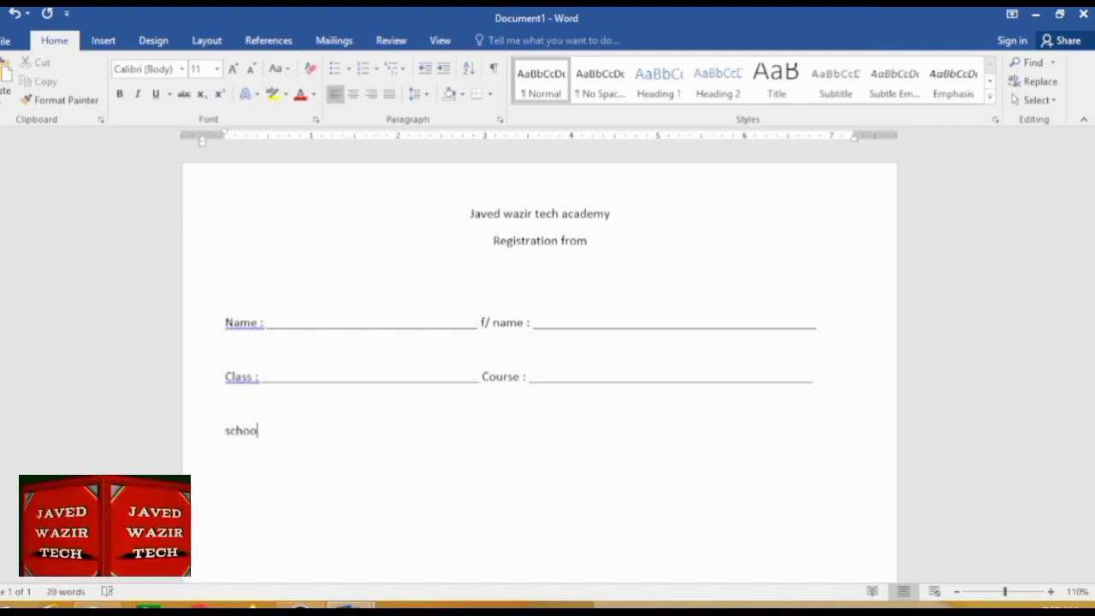
pyautogui.write('l ')
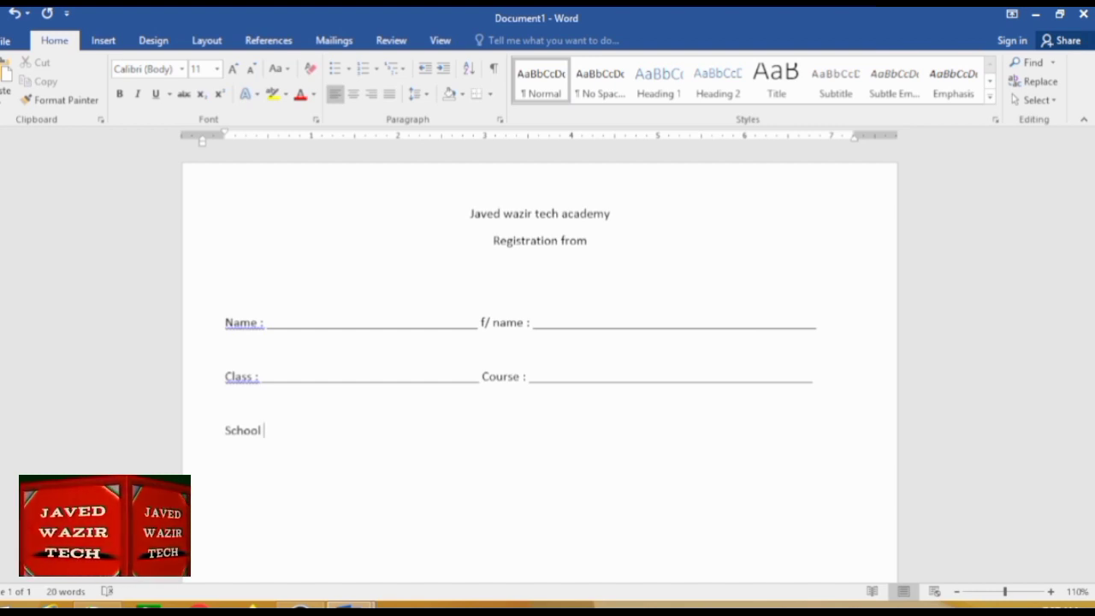
pyautogui.write(': _')
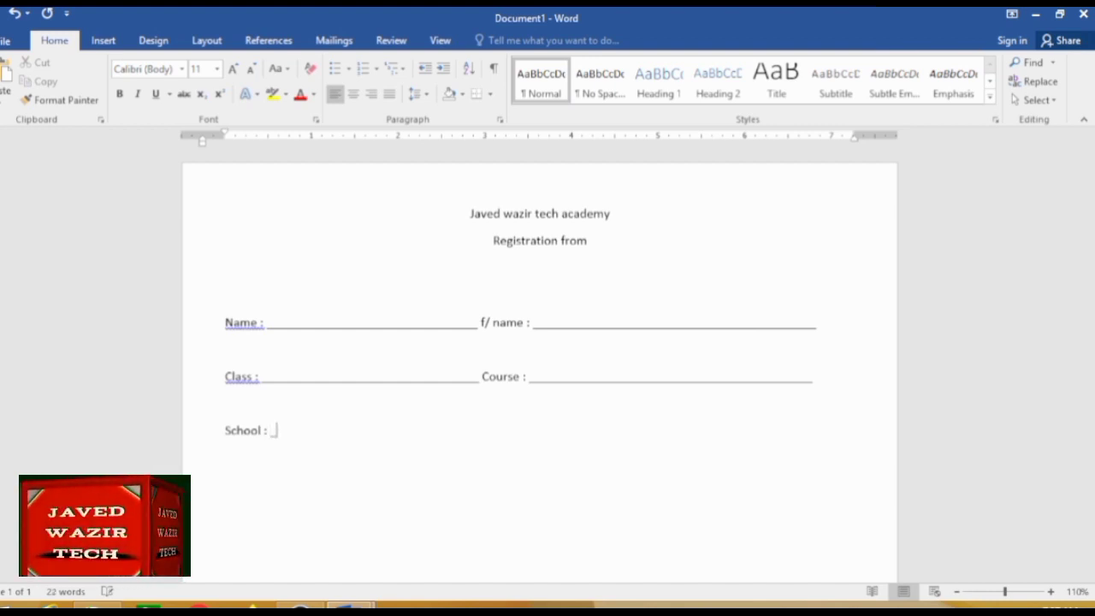
pyautogui.write('__________________________________')
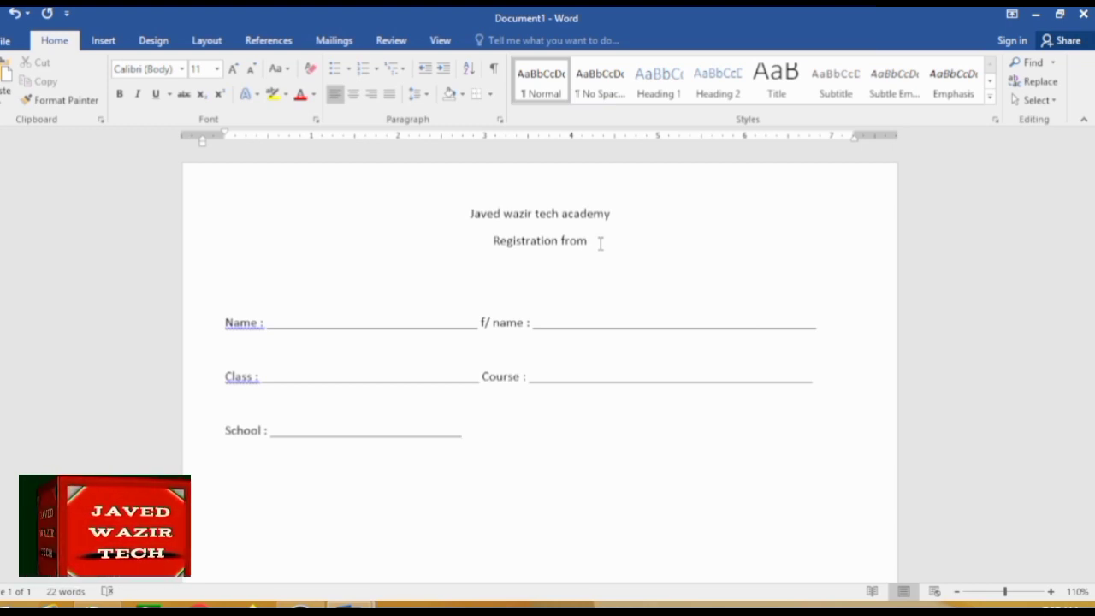
pyautogui.write('__ ')
pyautogui.write('g')
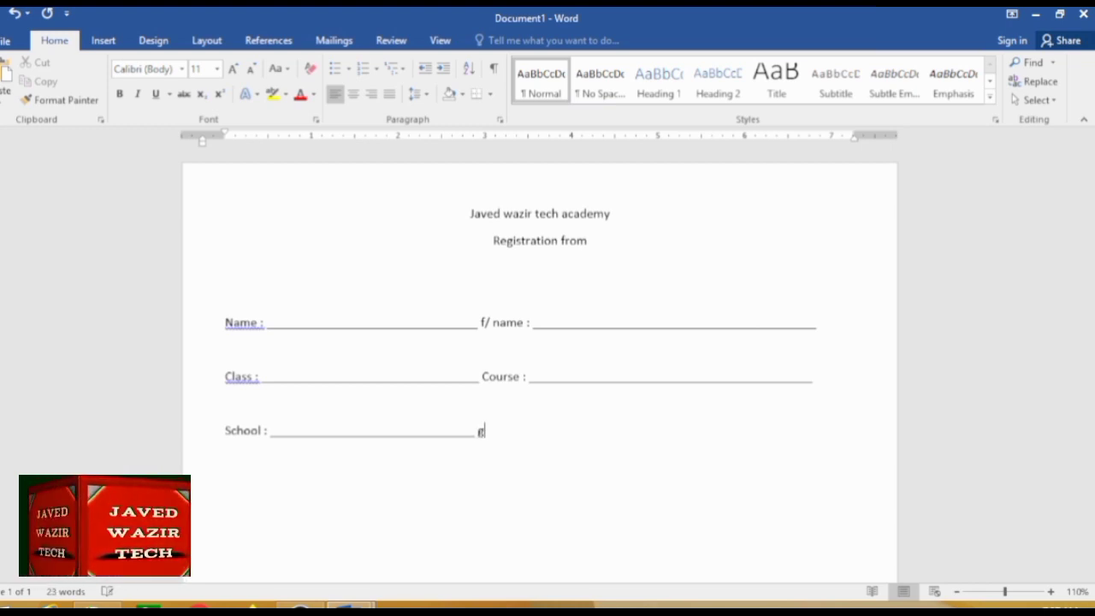
pyautogui.write('rade')
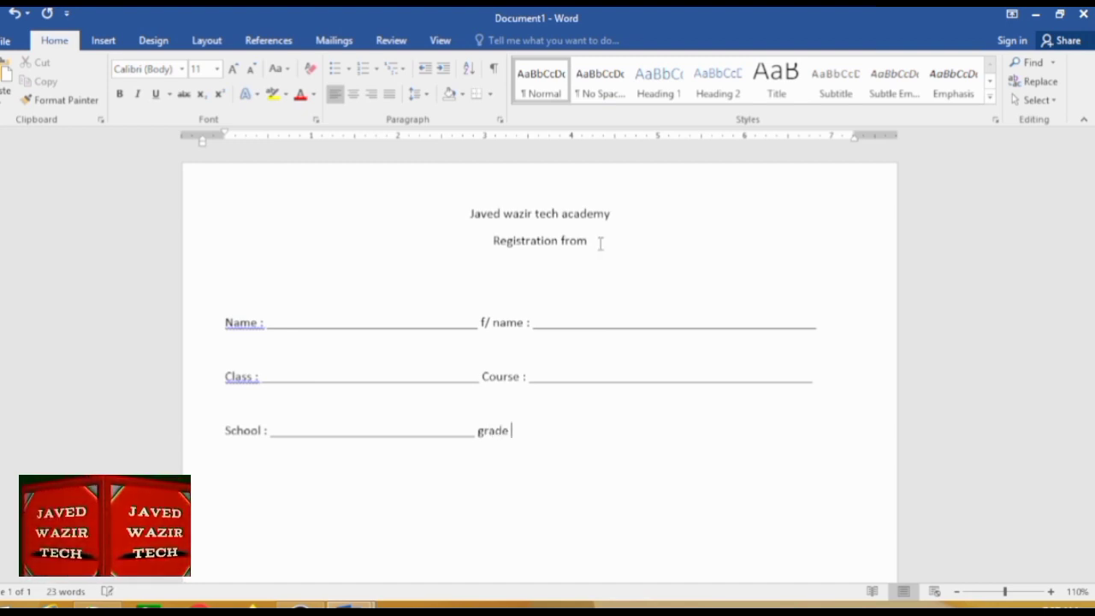
pyautogui.write(' : _')
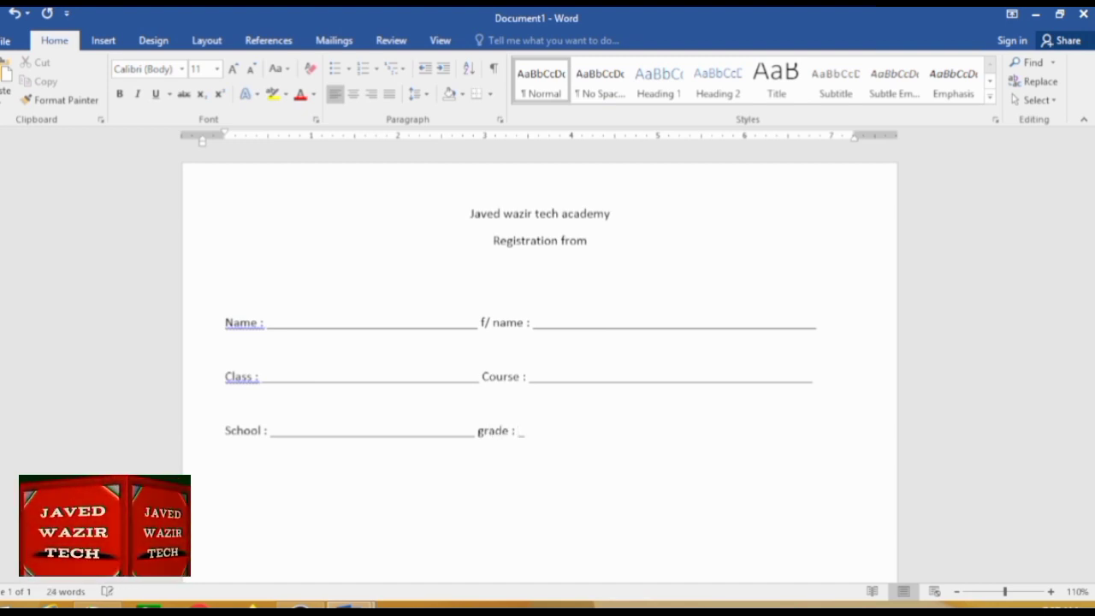
pyautogui.write('__________________________________________')
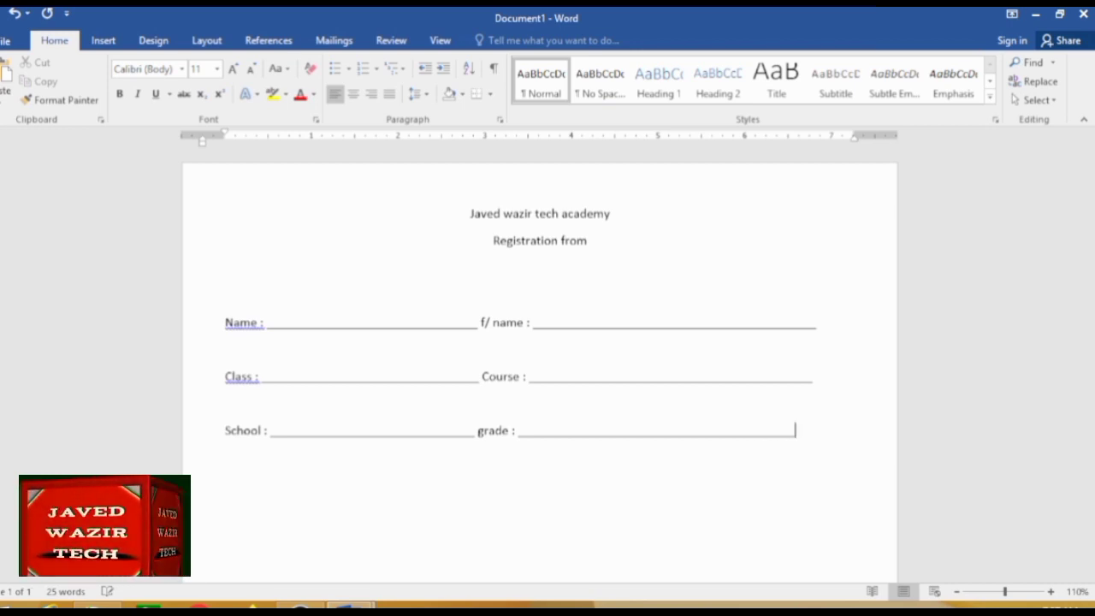
pyautogui.write('__')
pyautogui.press('Return')
pyautogui.press('Return')
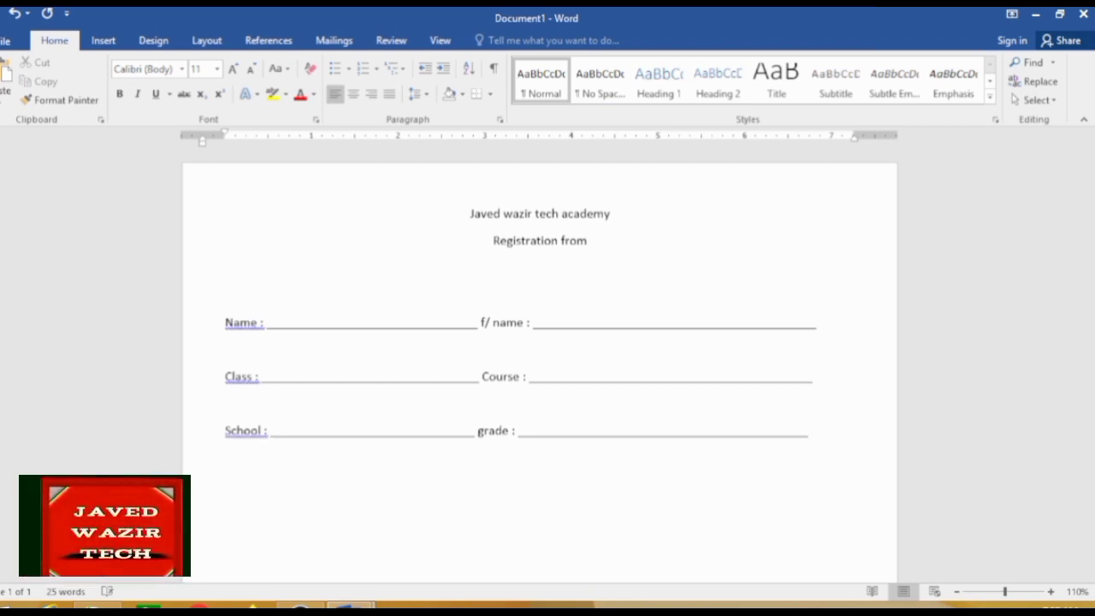
# Step: Type 'phone no :' and 'email :' underscore blanks, then start a 'City' line two lines below
pyautogui.write('p')
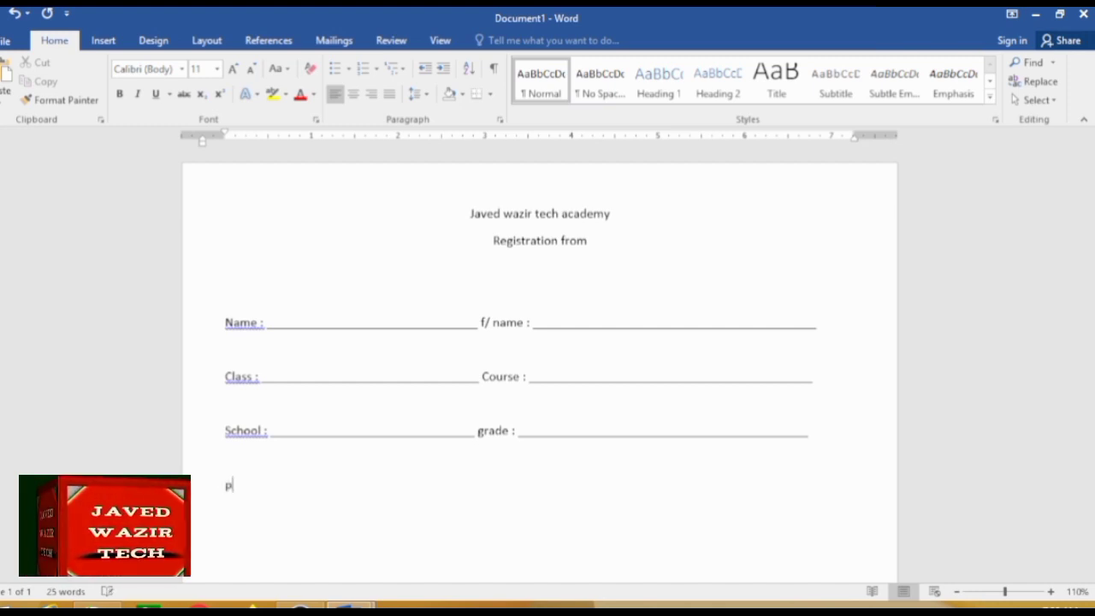
pyautogui.write('hon')
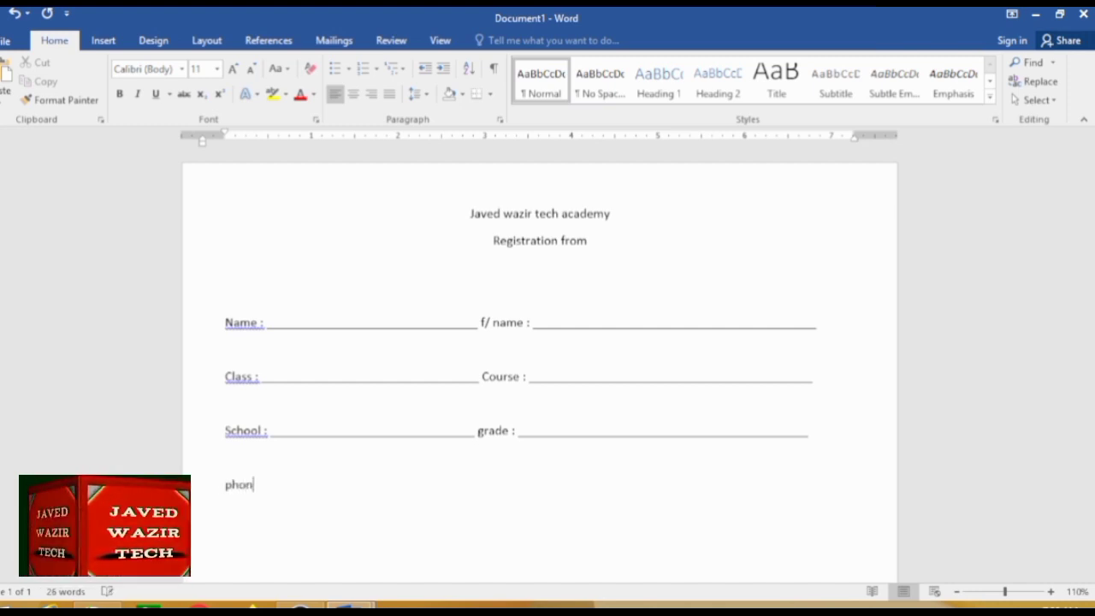
pyautogui.write('e ')
pyautogui.write('no')
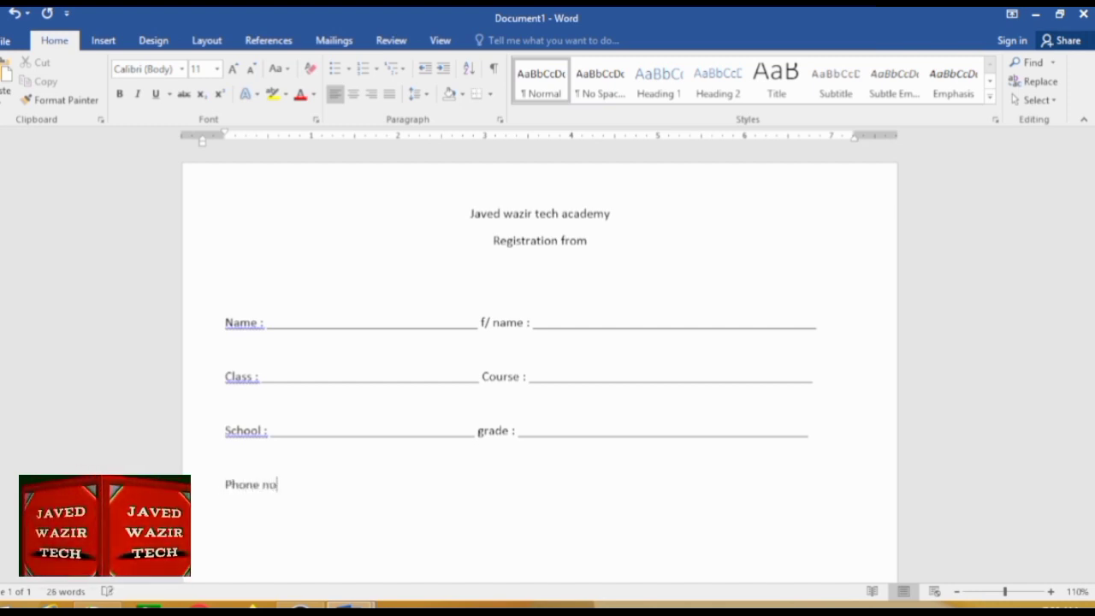
pyautogui.write(' :')
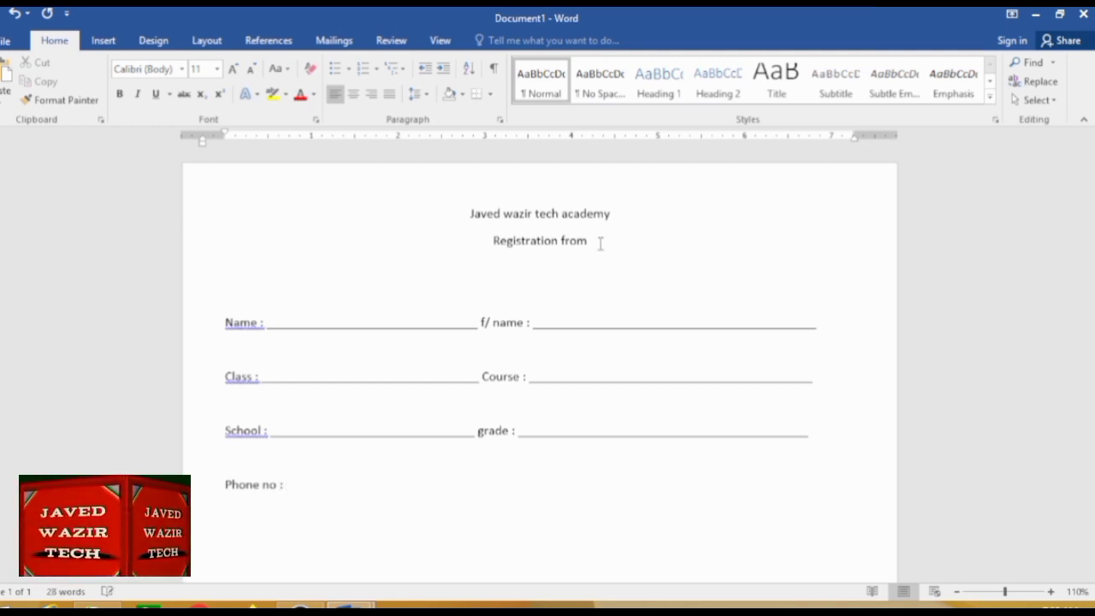
pyautogui.write(' ___________________')
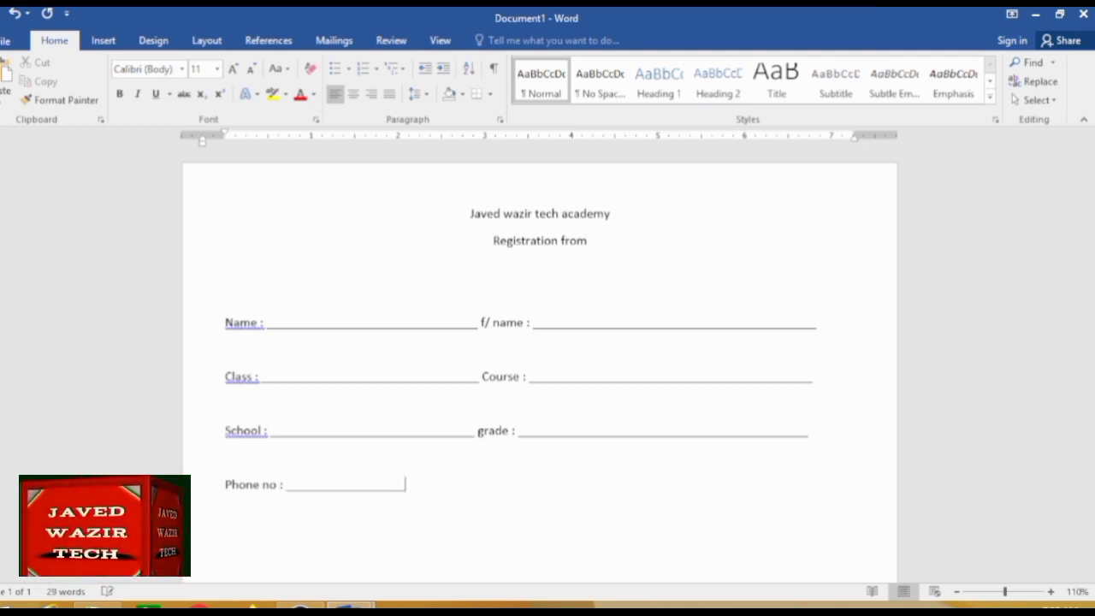
pyautogui.write('______________')
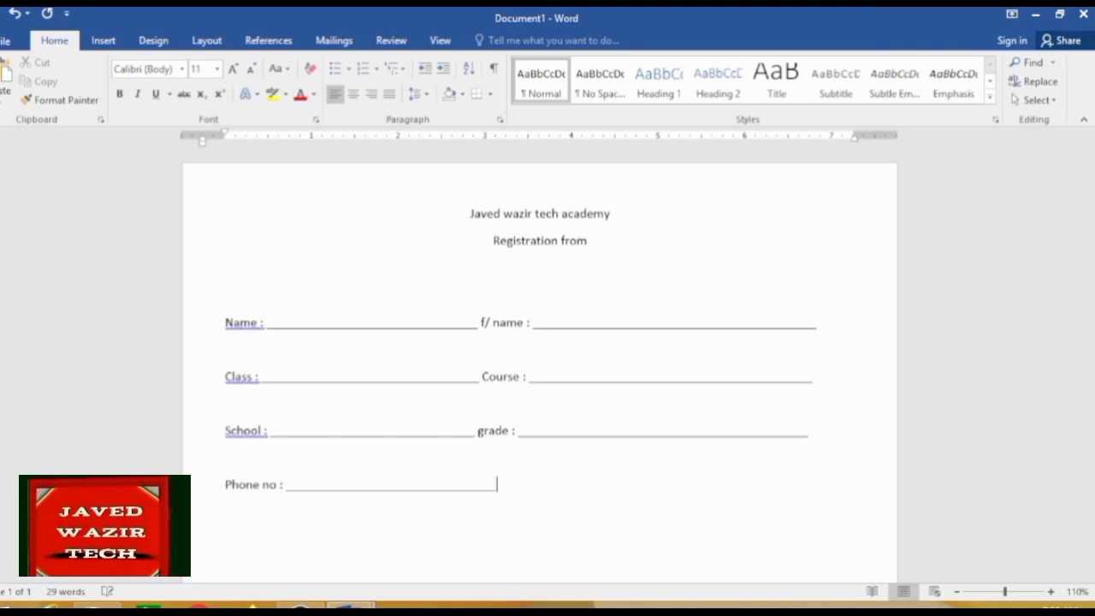
pyautogui.press('BackSpace')
pyautogui.press('BackSpace')
pyautogui.press('BackSpace')
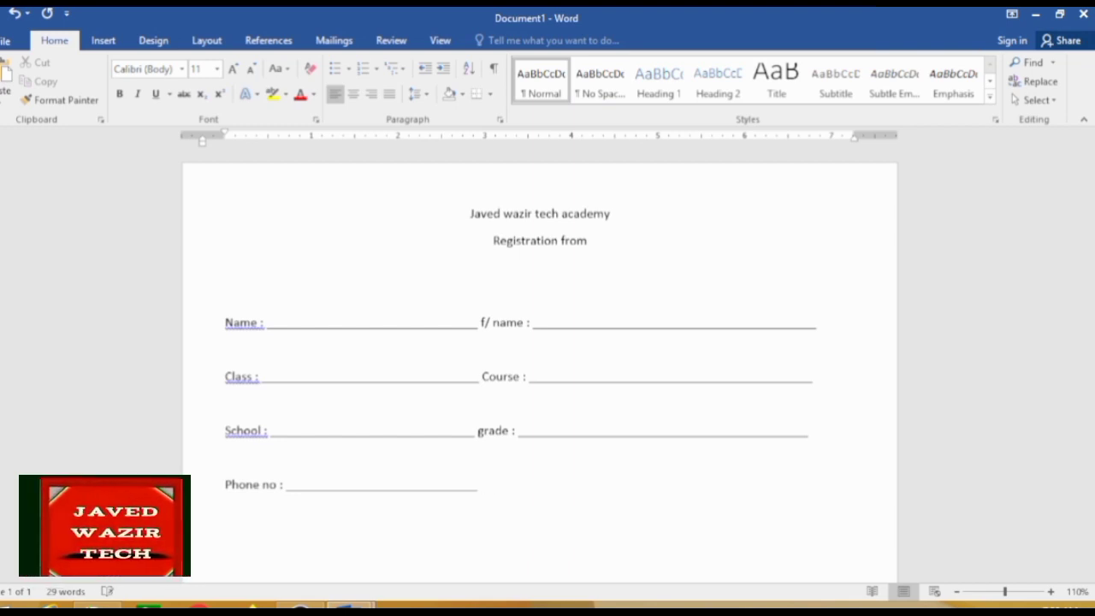
pyautogui.write('ema')
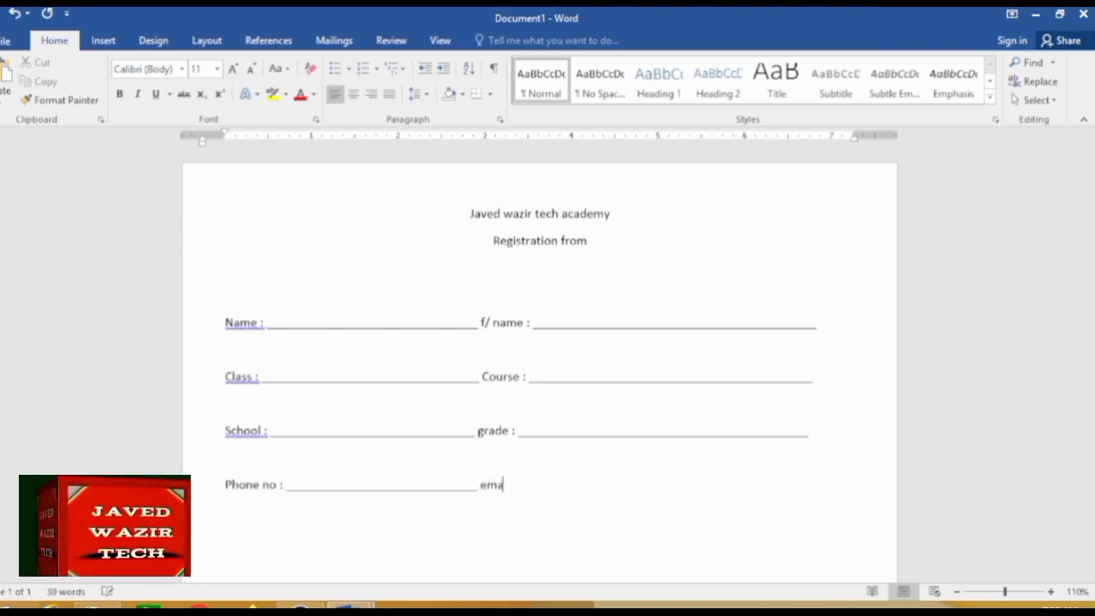
pyautogui.write('il : ')
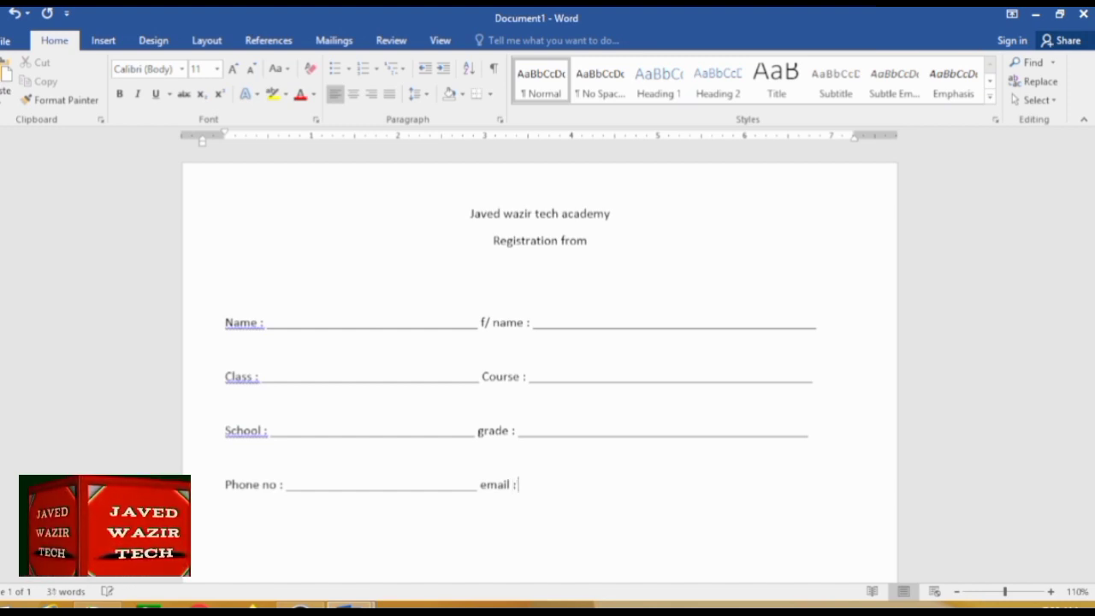
pyautogui.write('________________________________')
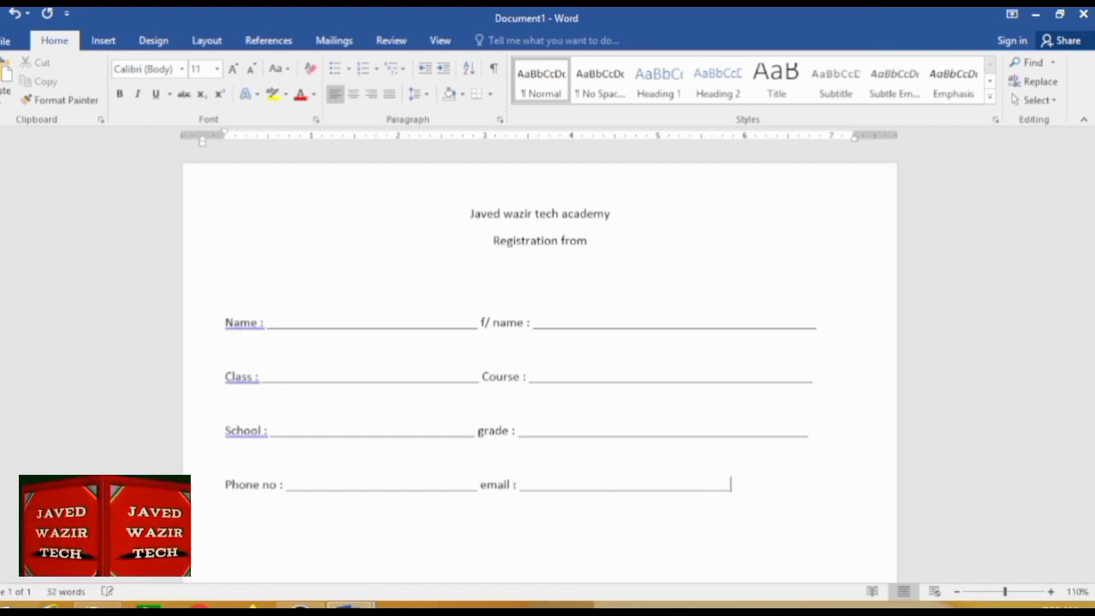
pyautogui.write('__________________________')
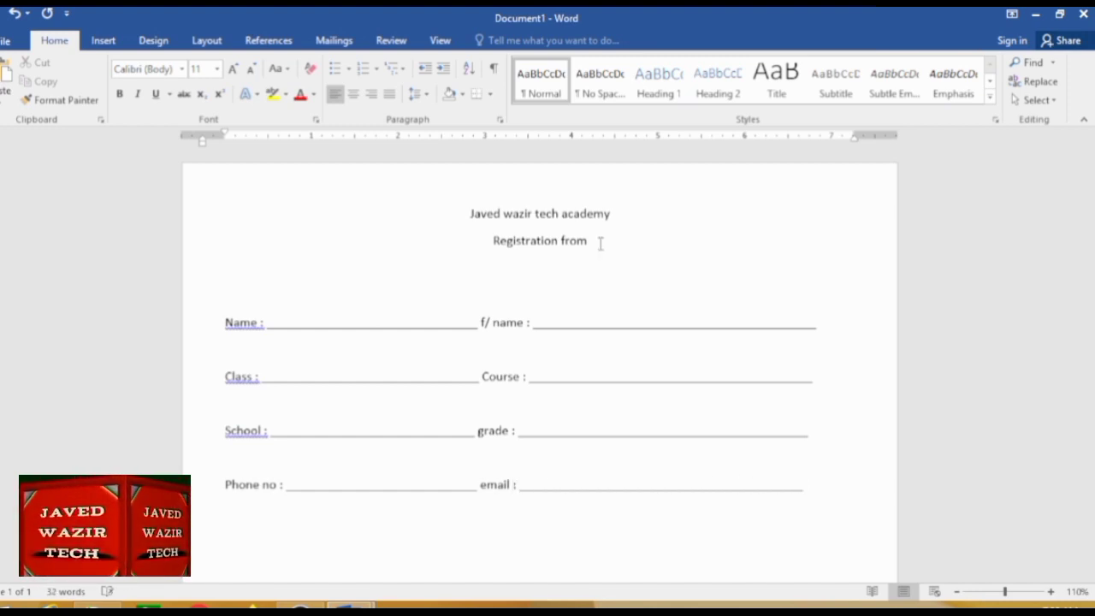
pyautogui.press('Return')
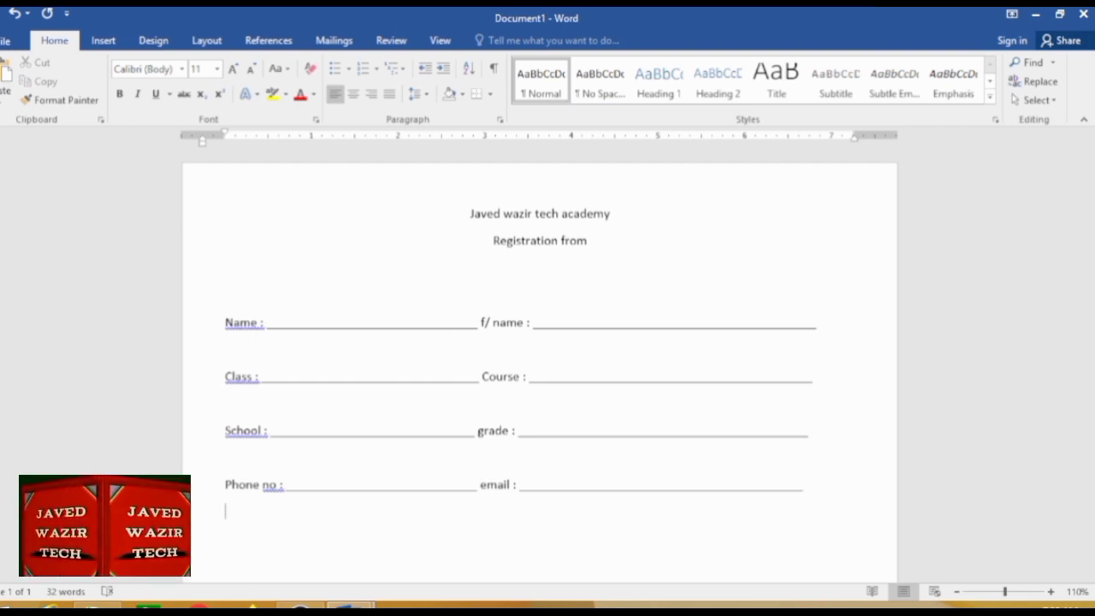
pyautogui.press('Return')
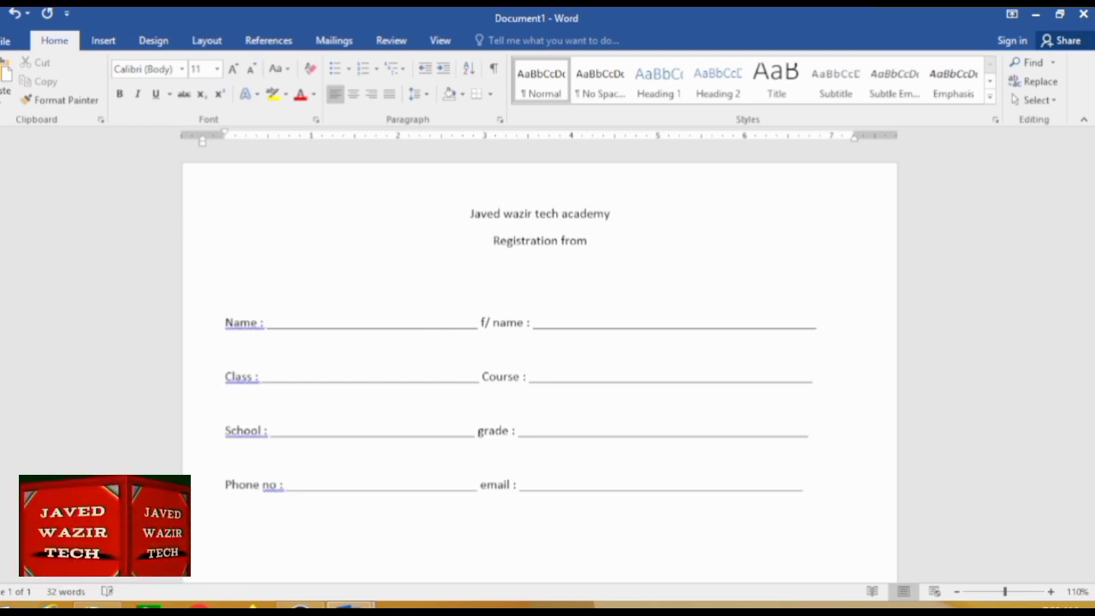
pyautogui.write('City a')
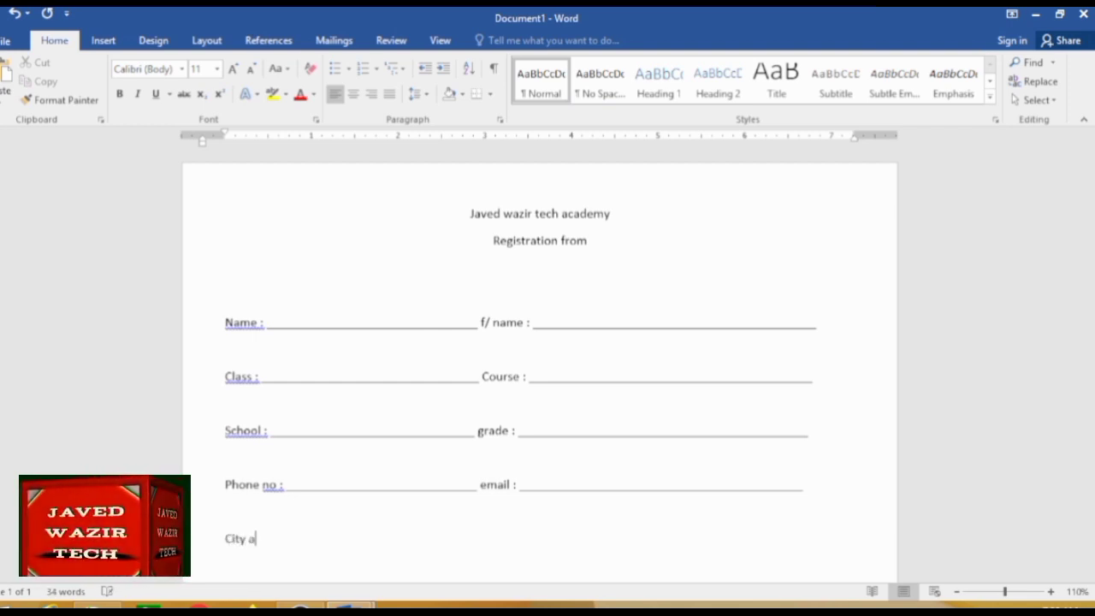
# Step: Complete 'City:' and 'address:' with underscore blanks, then add two new lines
pyautogui.press('BackSpace')
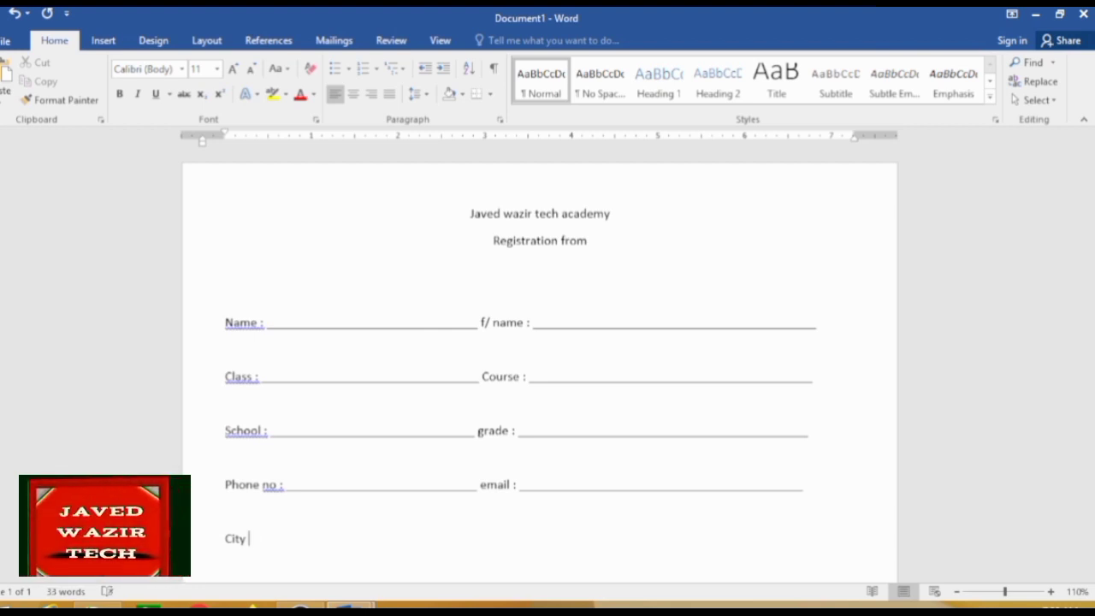
pyautogui.write(':')
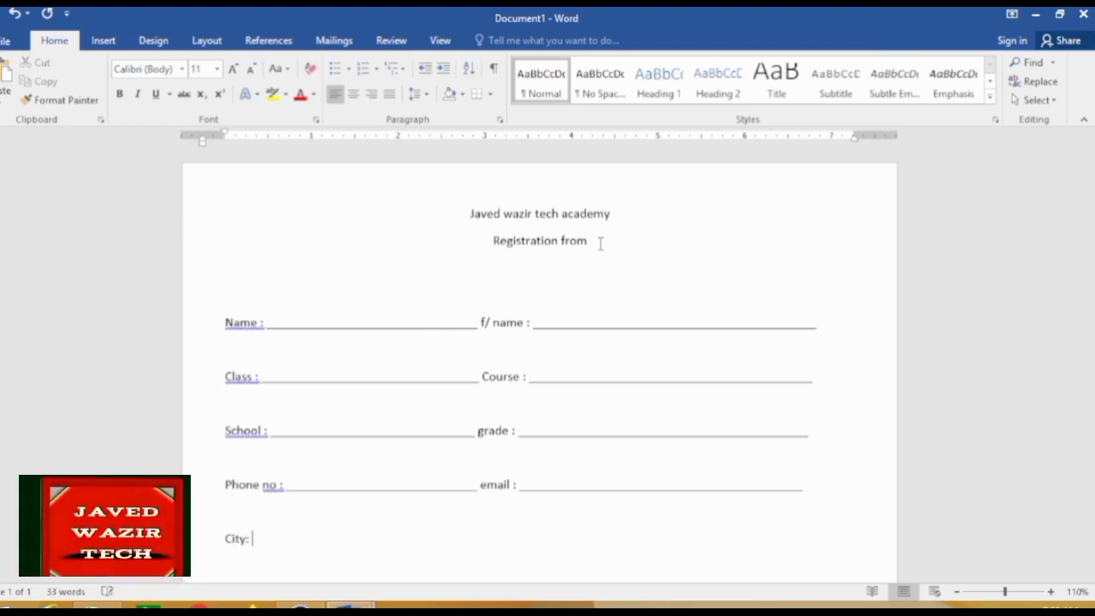
pyautogui.write(' _______________________________________')
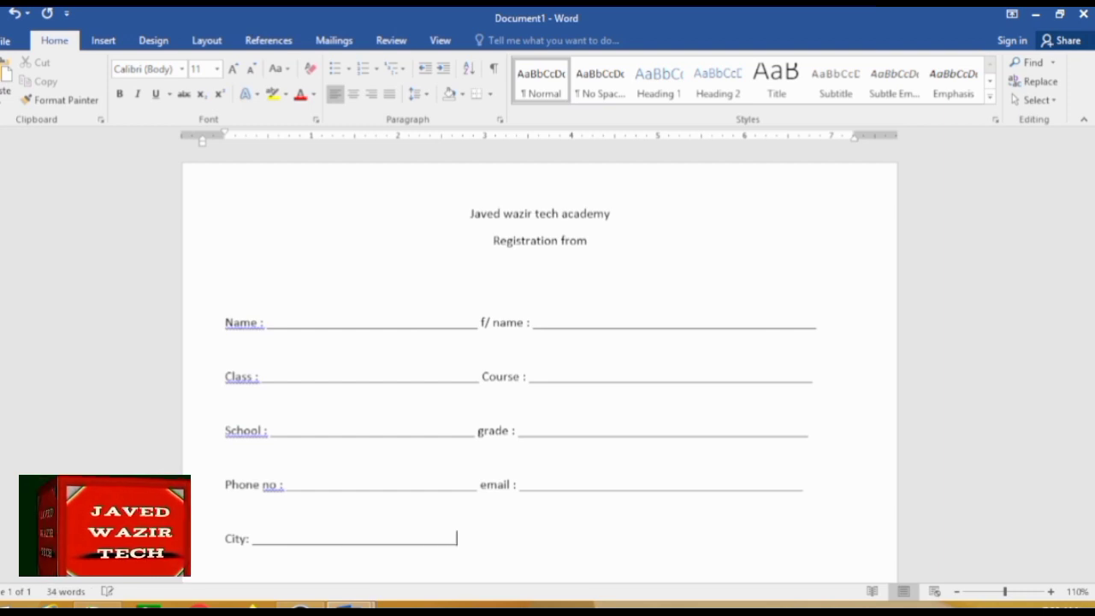
pyautogui.write('_')
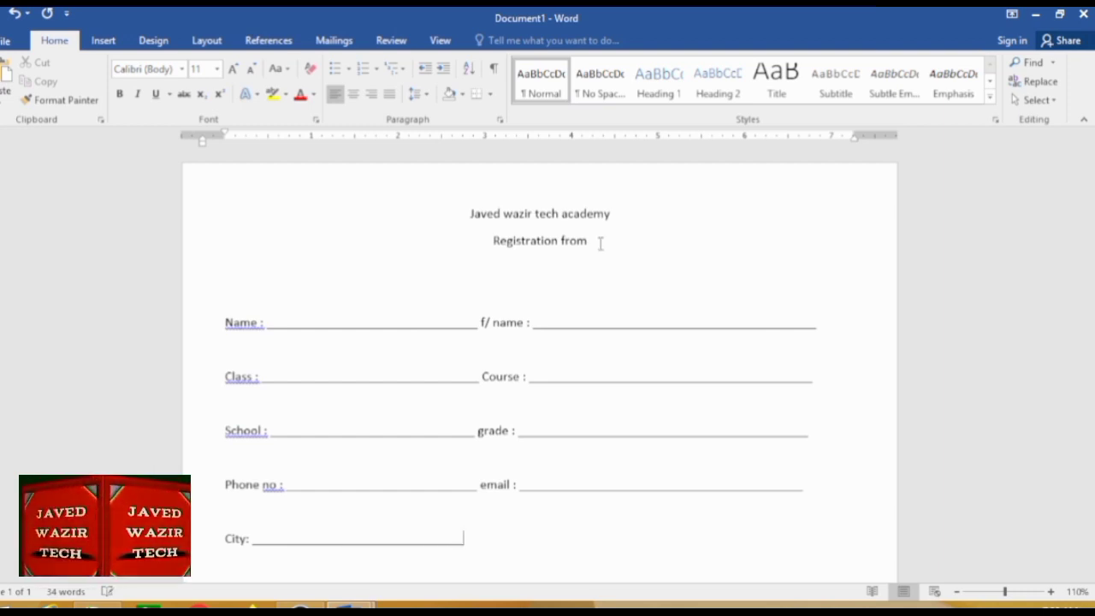
pyautogui.write('__ a')
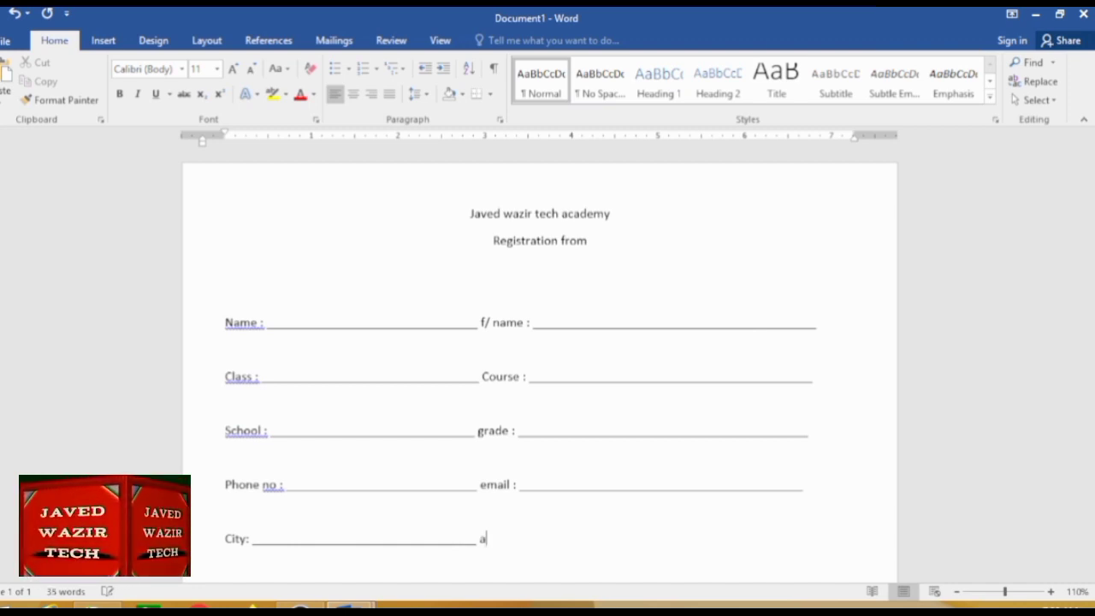
pyautogui.write('d')
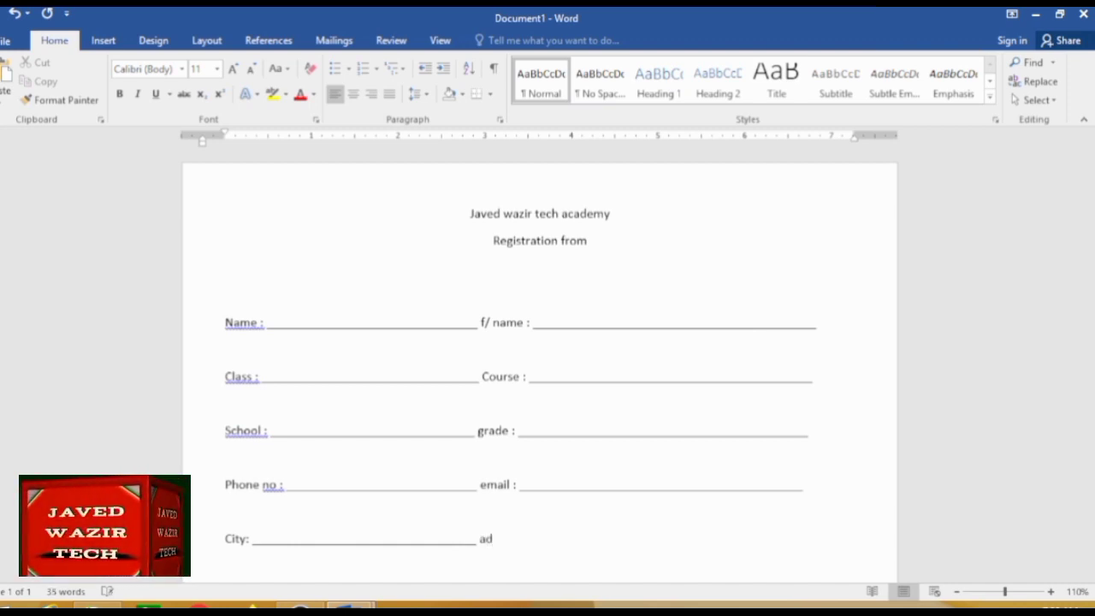
pyautogui.write('dress')
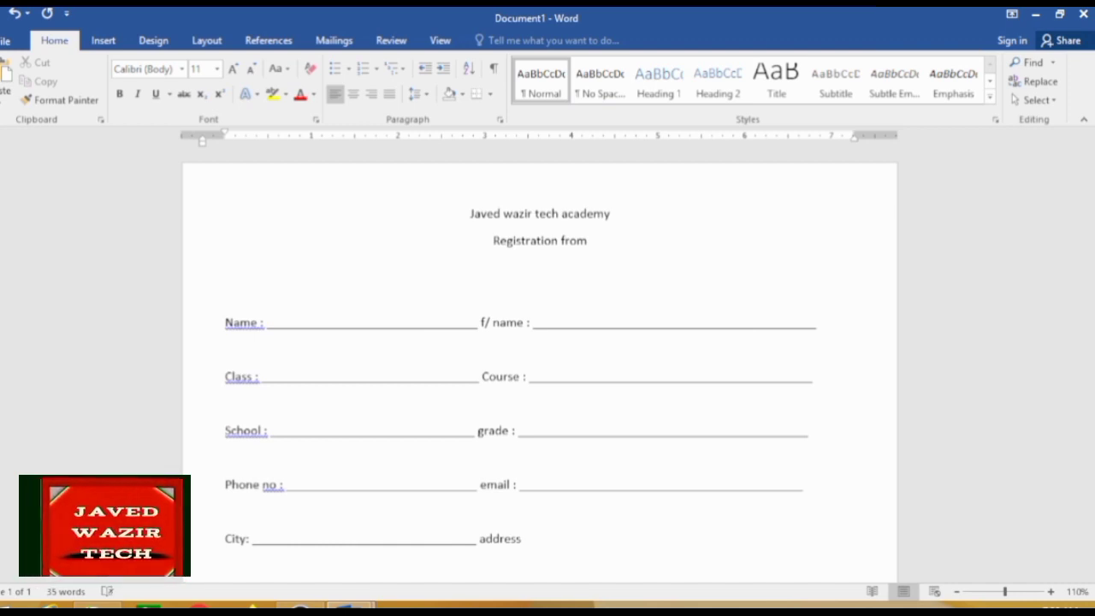
pyautogui.write(':')
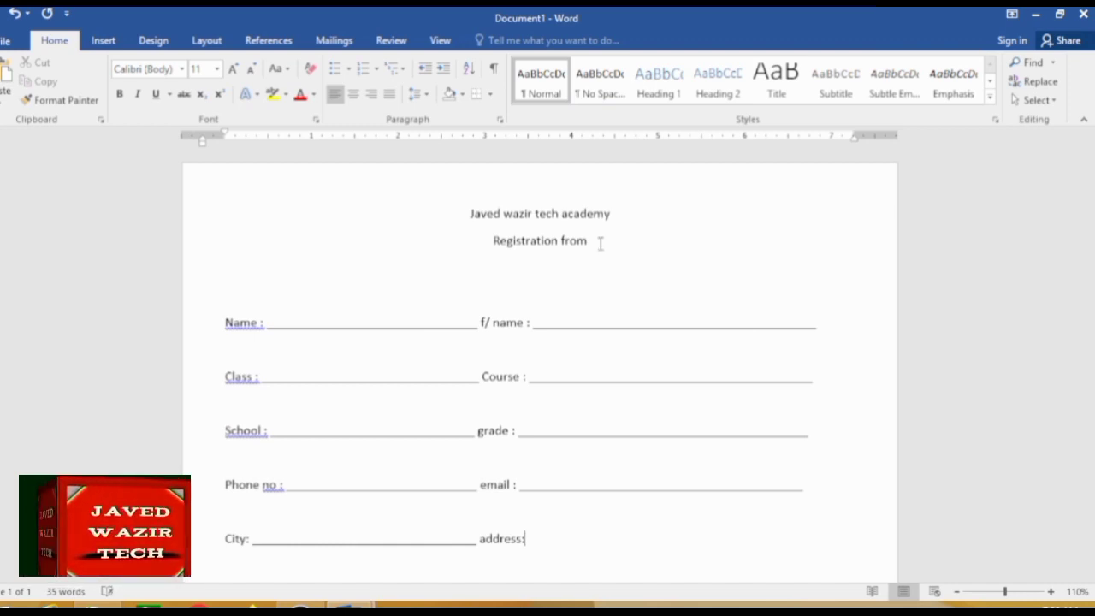
pyautogui.write(' ______________________________')
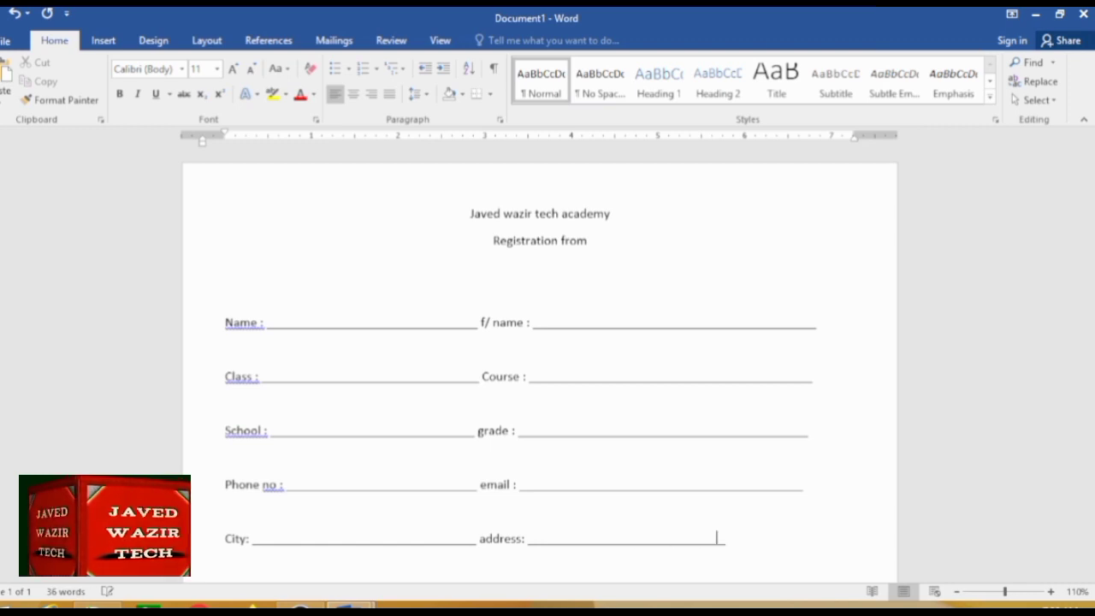
pyautogui.write('___________')
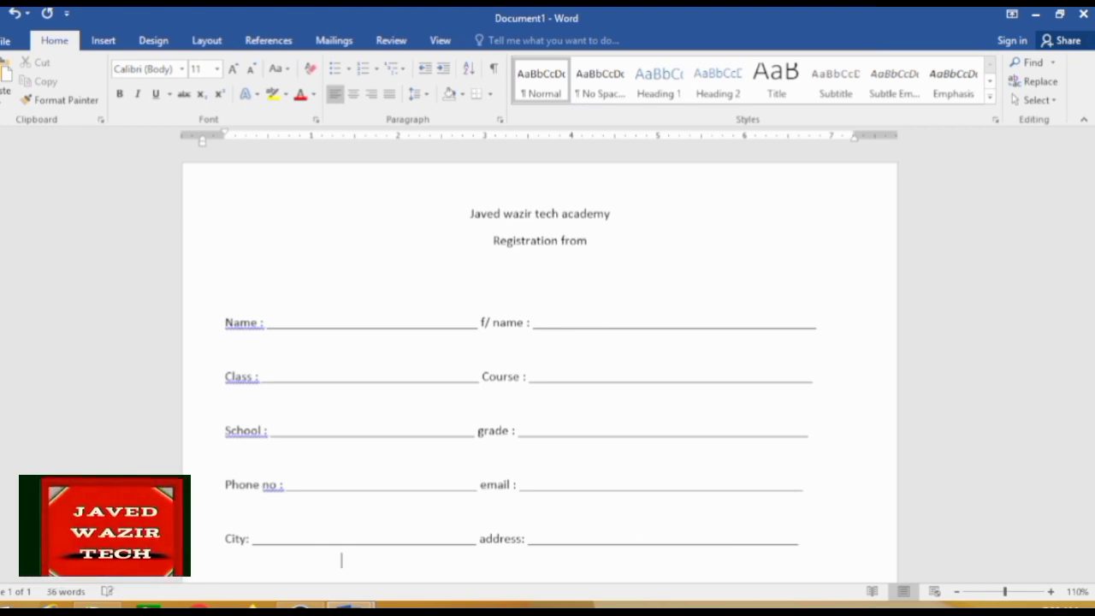
pyautogui.press('Return')
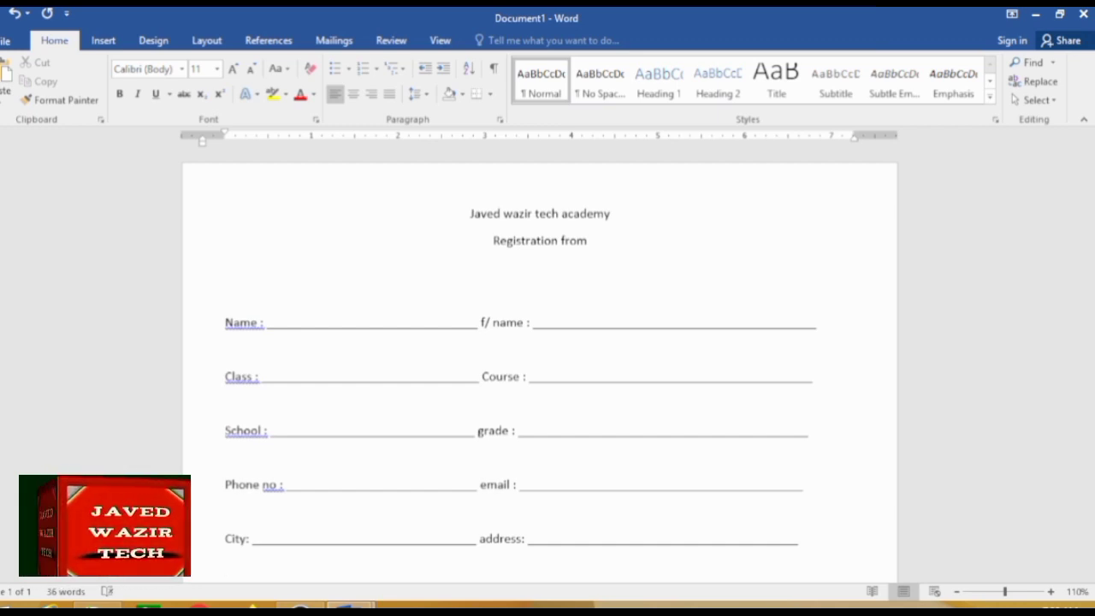
pyautogui.press('Return')
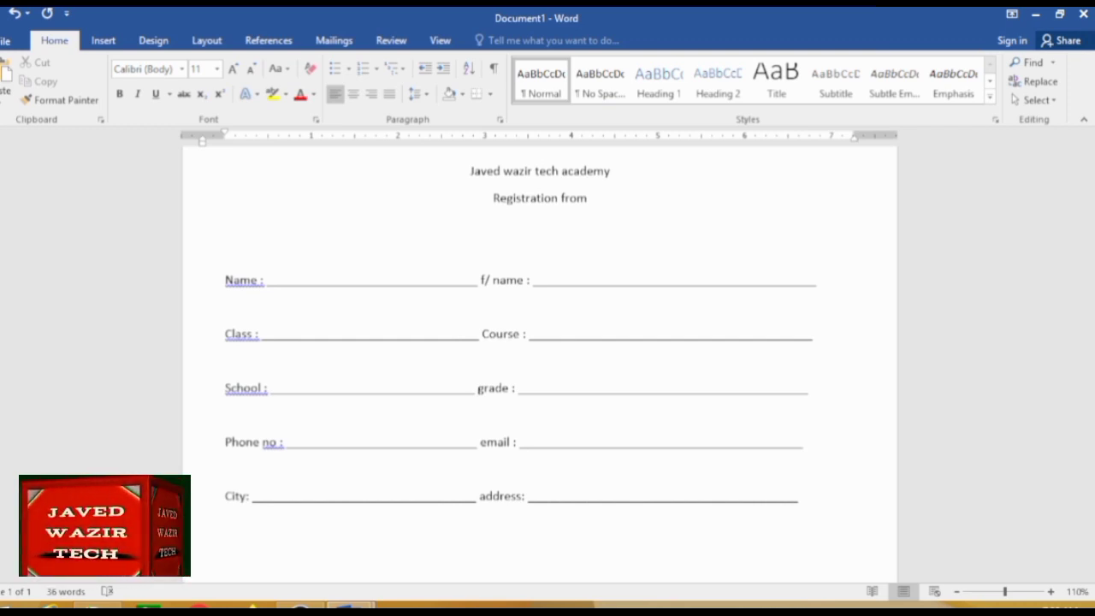
# Step: Type 'select your course', correcting the typo, and start a new line below
pyautogui.write('sle')
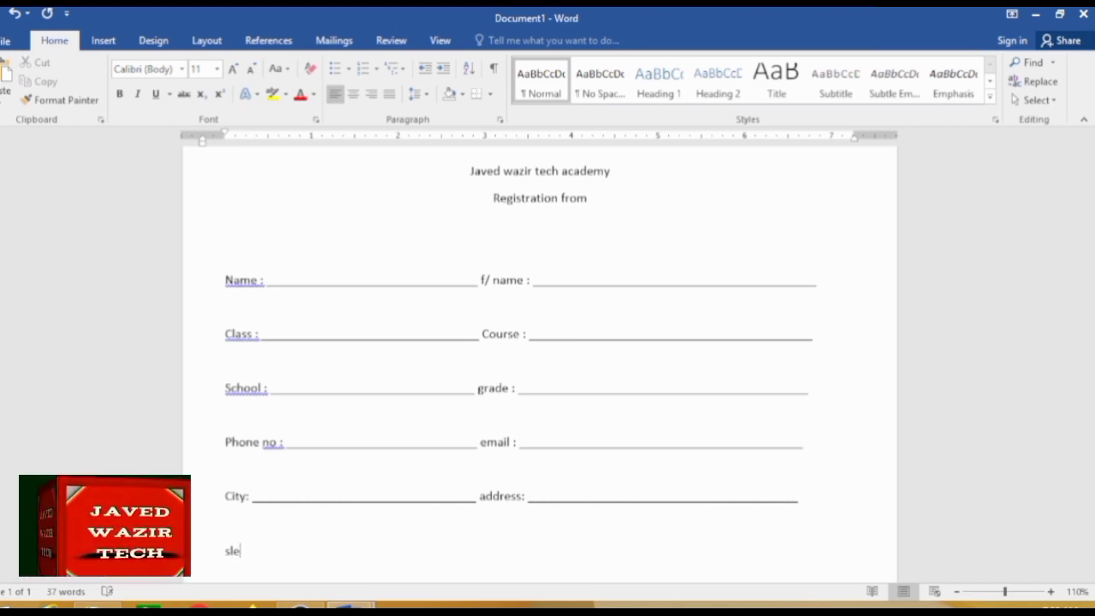
pyautogui.press('BackSpace')
pyautogui.press('BackSpace')
pyautogui.write('e')
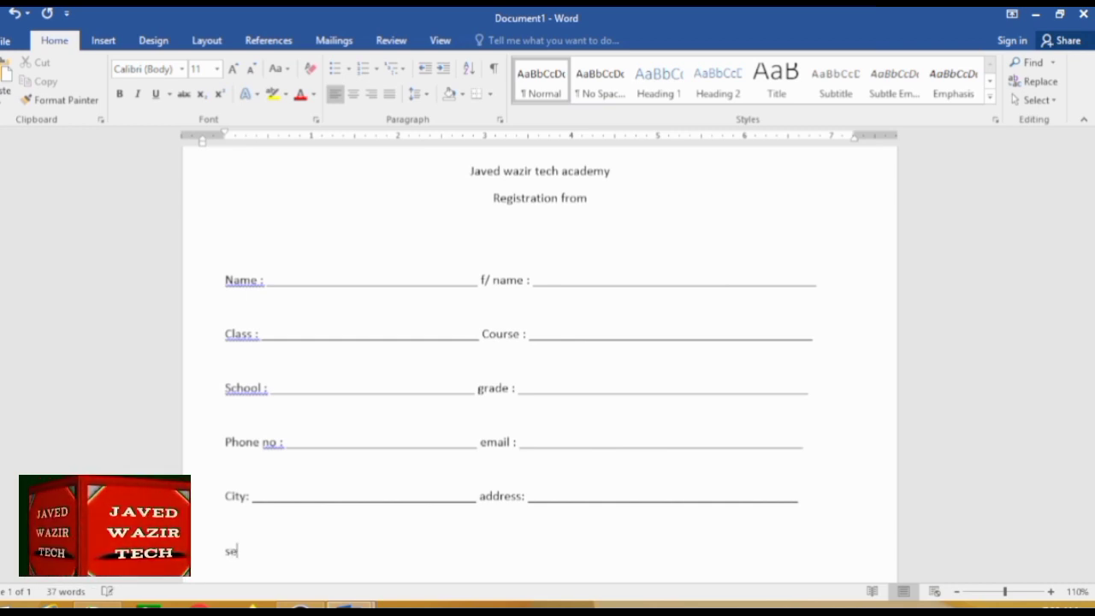
pyautogui.write('lect y')
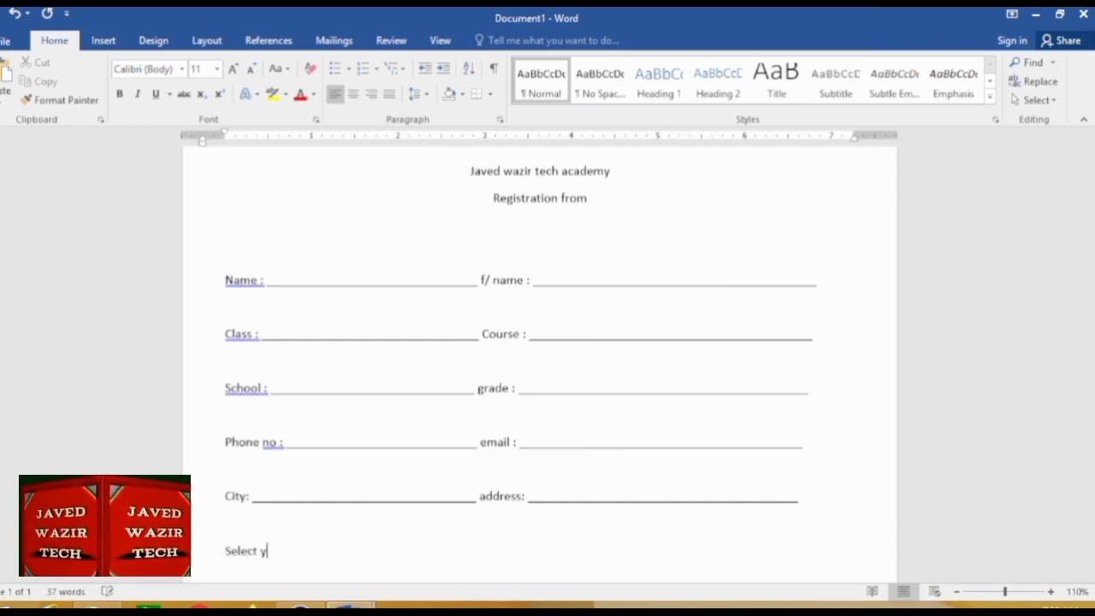
pyautogui.write('our ')
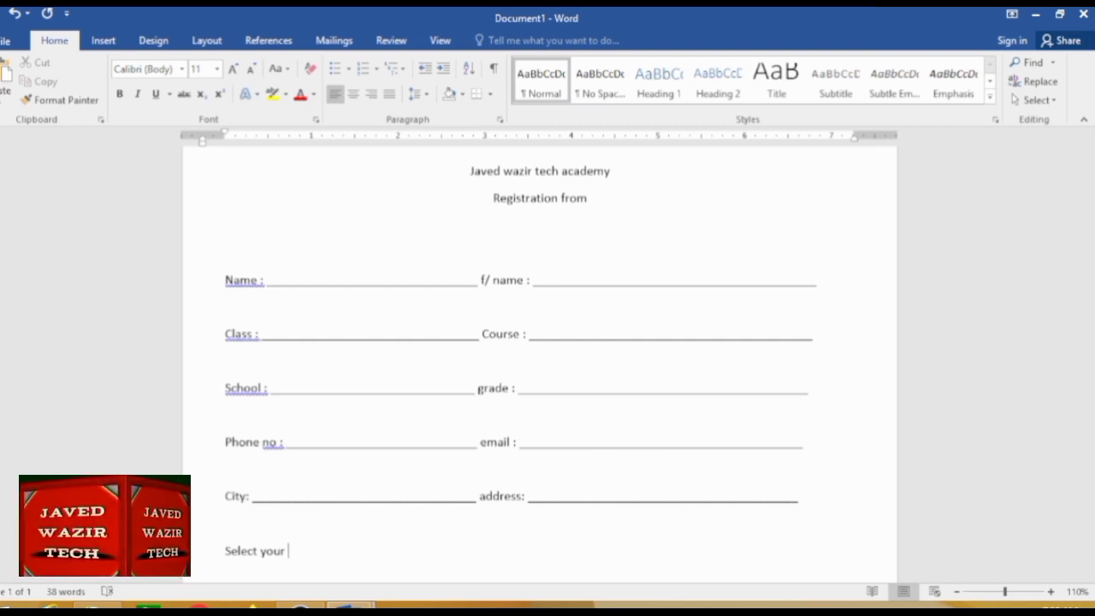
pyautogui.write('course')
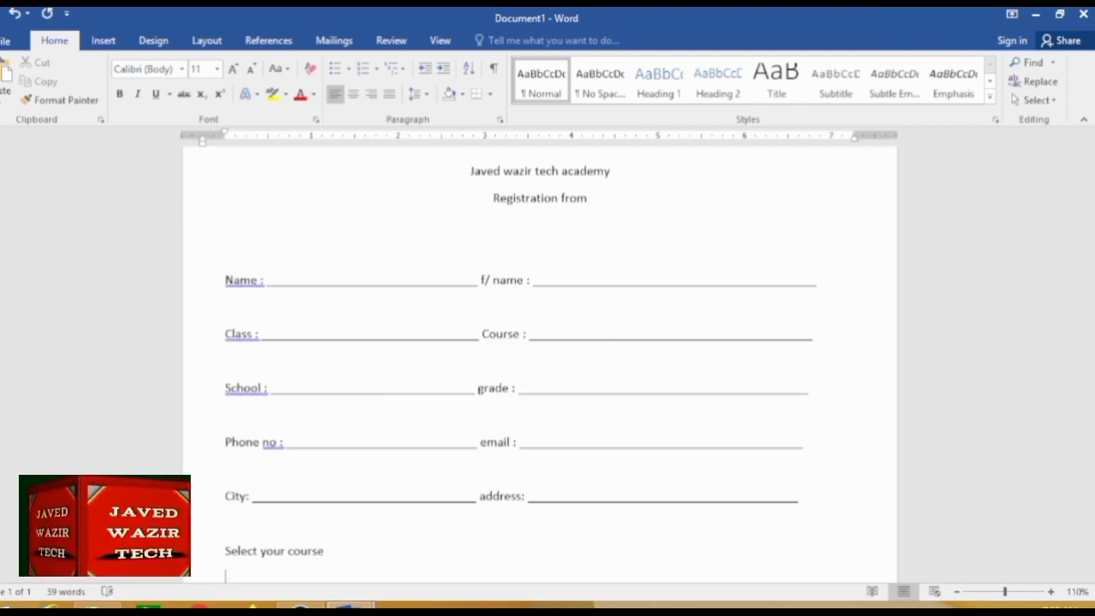
pyautogui.press('Return')
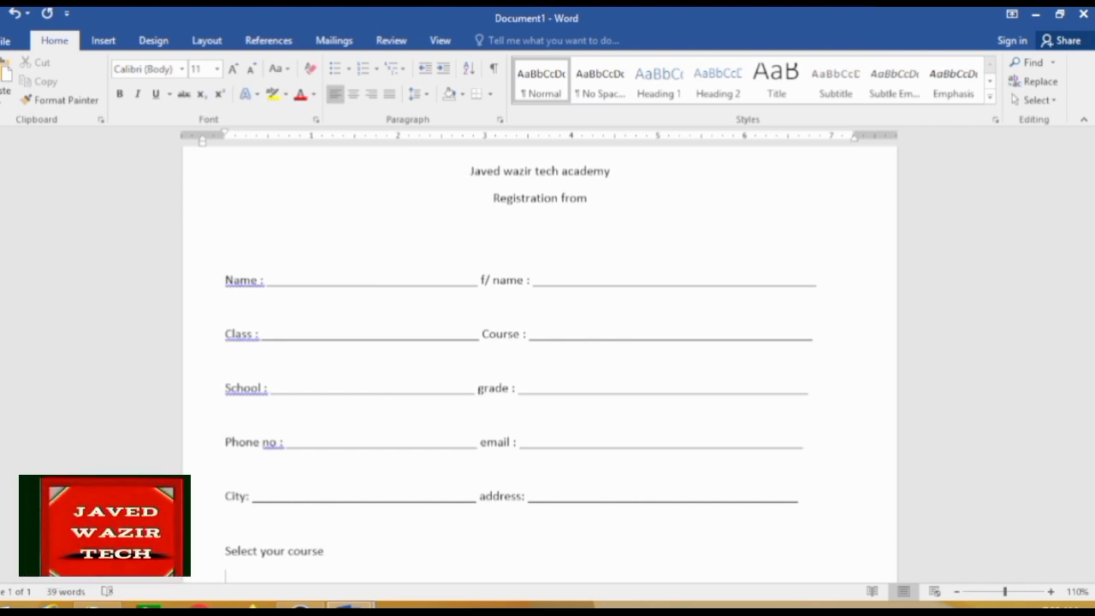
# Step: List the courses 'd.i.t photo shop & ms office & coreldraw & in page & internet', then start a new line
pyautogui.write('d.i')
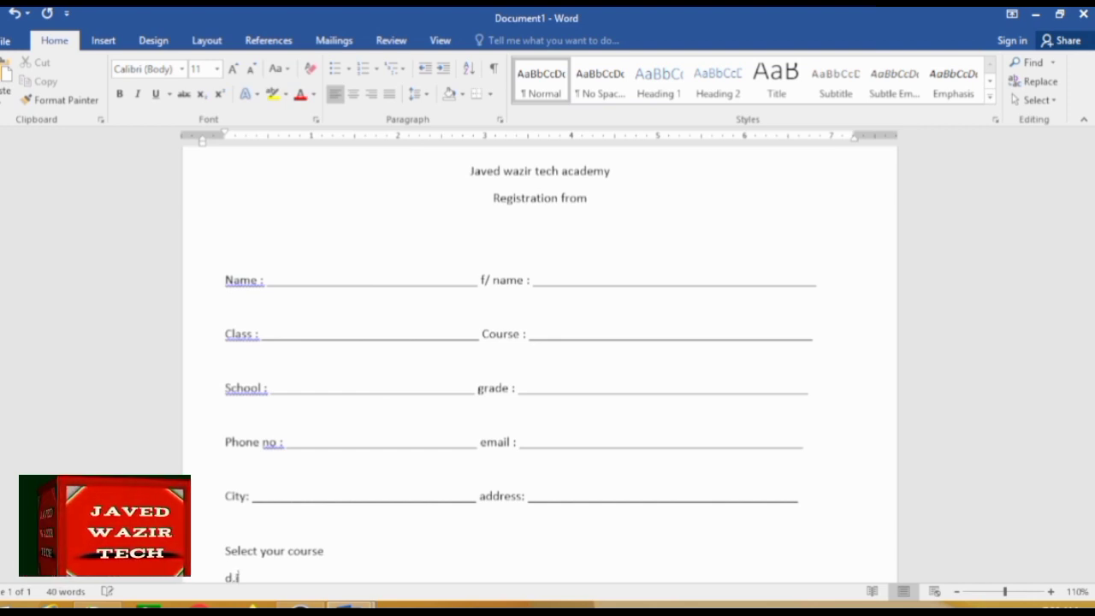
pyautogui.write('.t')
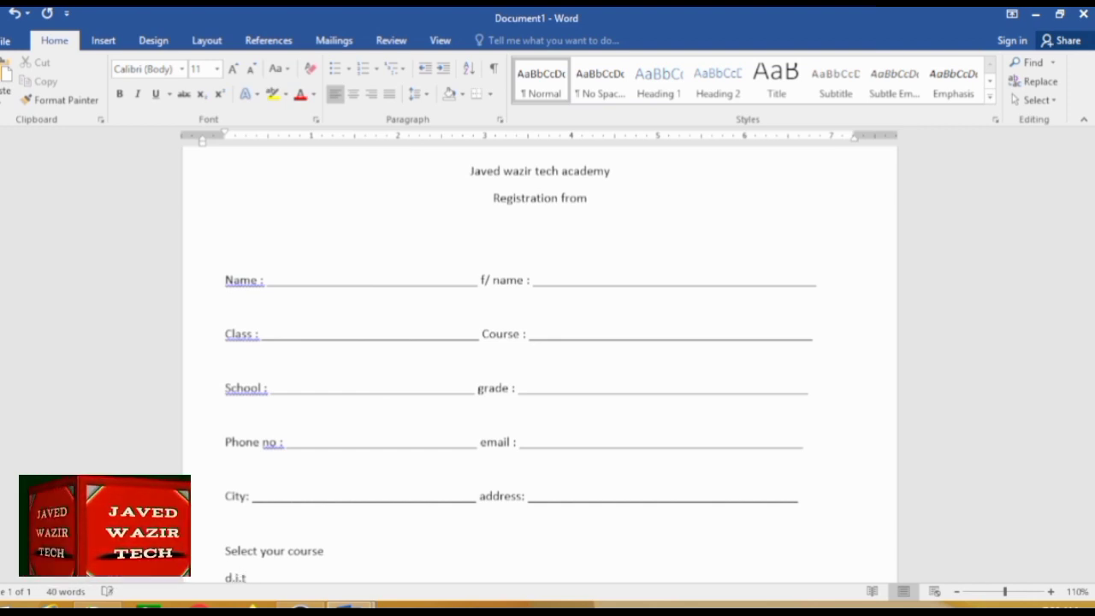
pyautogui.write(' phot')
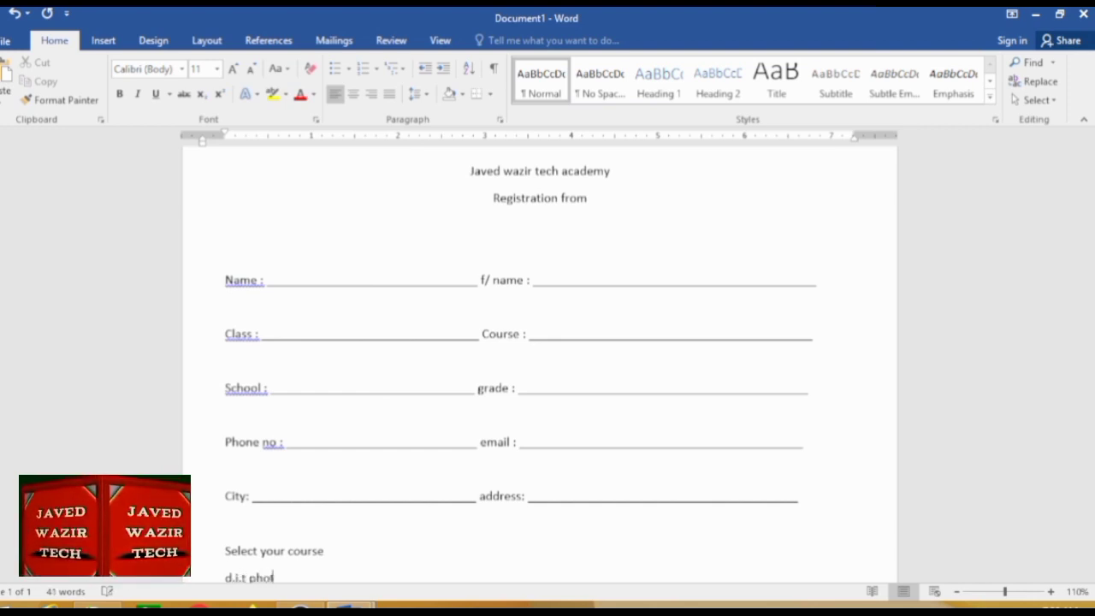
pyautogui.write('o shop')
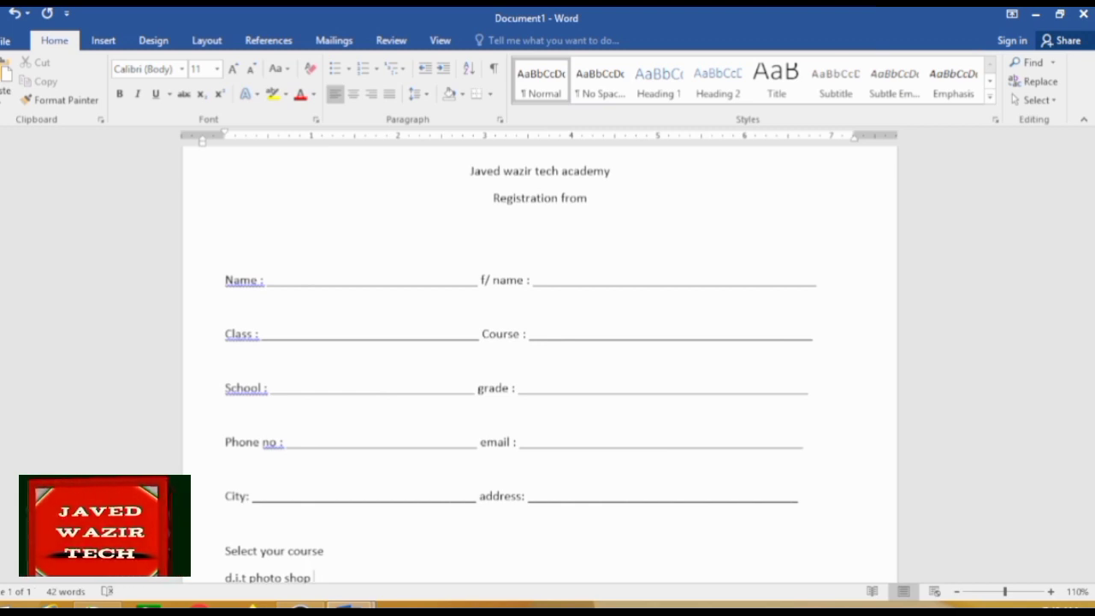
pyautogui.write(',')
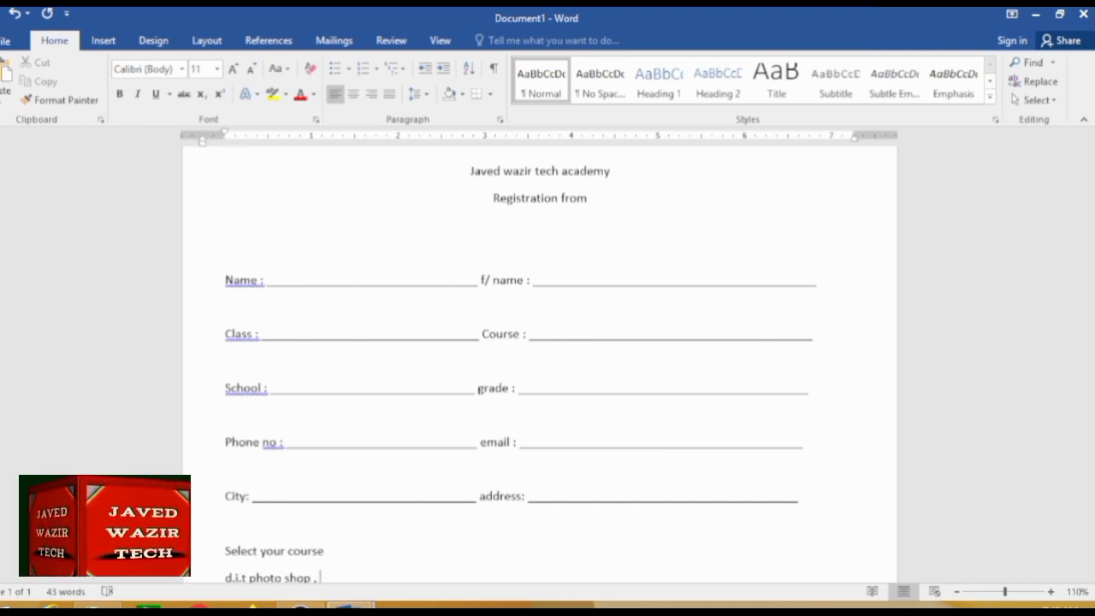
pyautogui.press('BackSpace')
pyautogui.press('BackSpace')
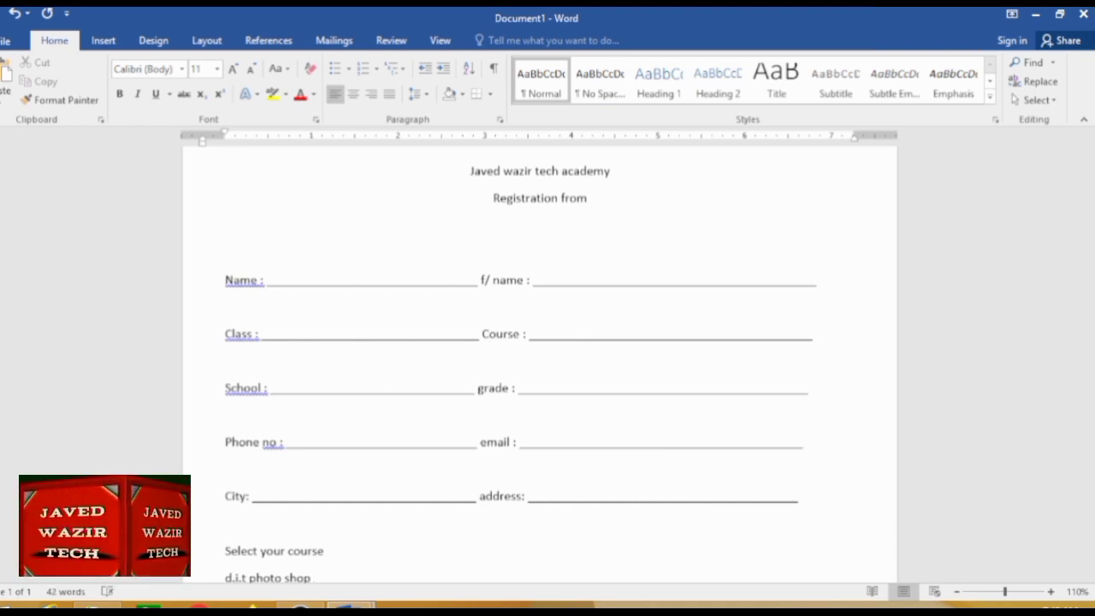
pyautogui.write(' &')
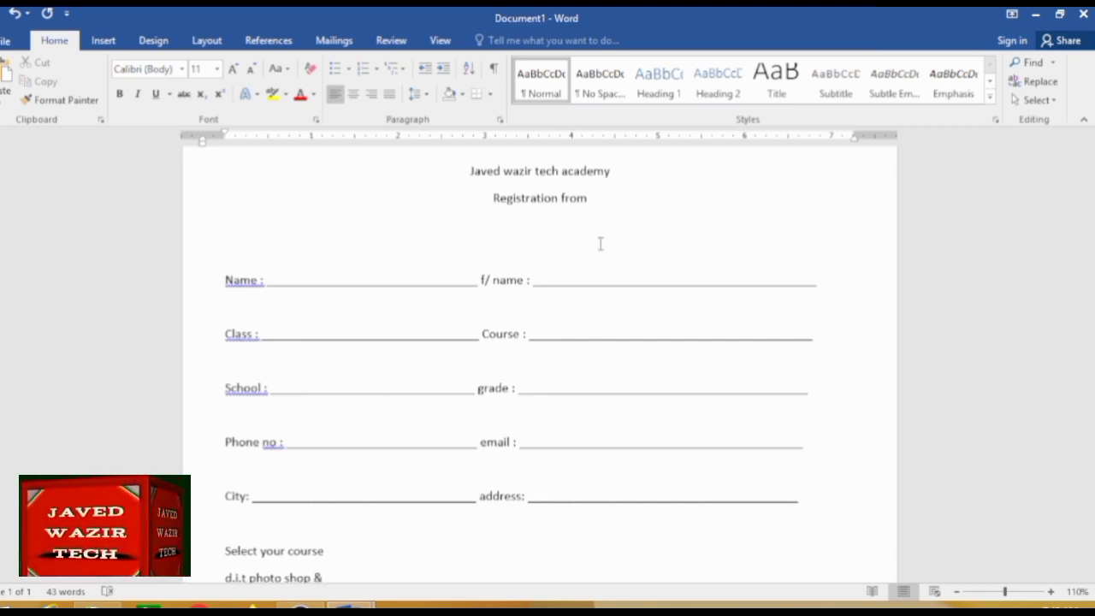
pyautogui.write(' ms')
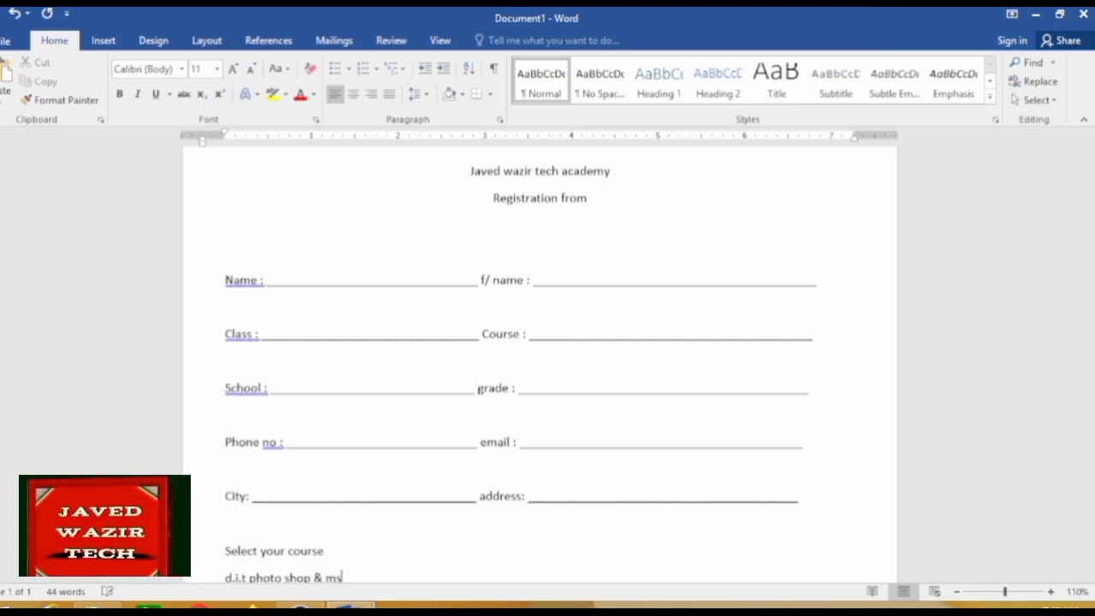
pyautogui.write(' word ')
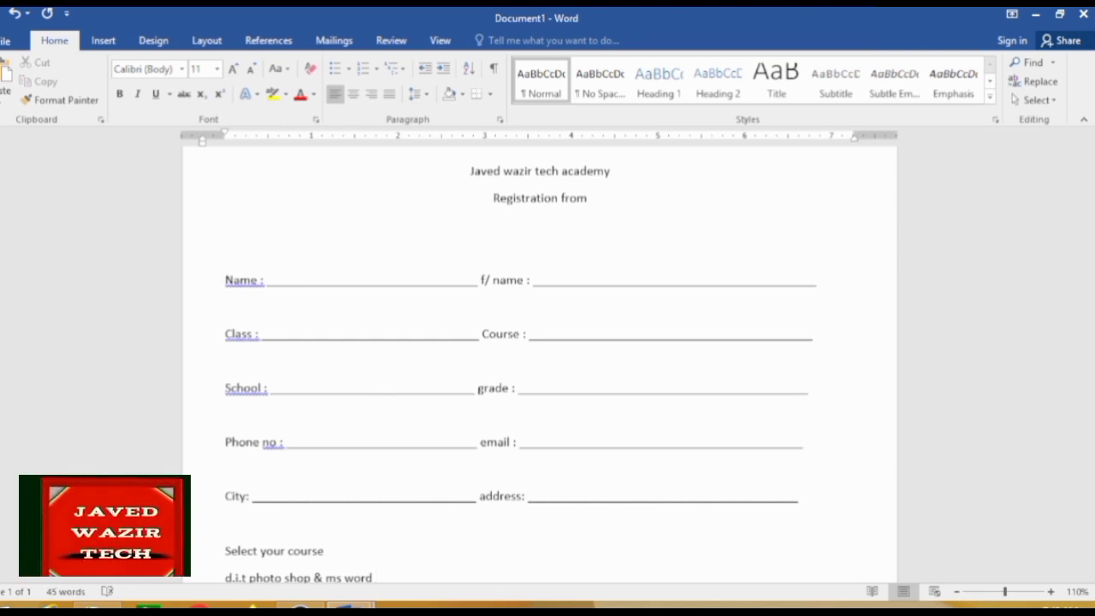
pyautogui.write('&')
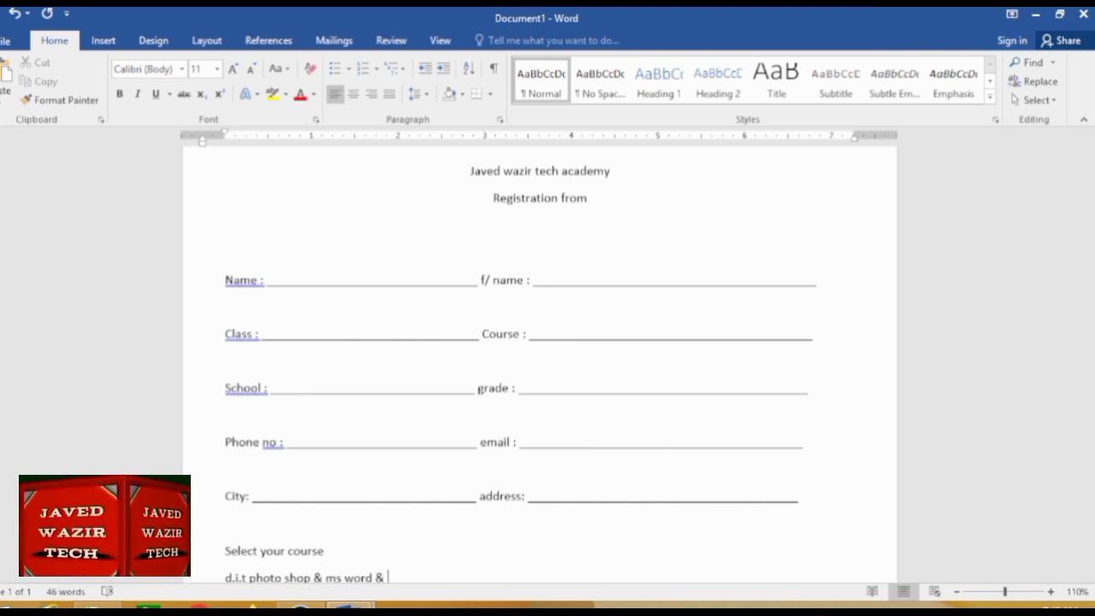
pyautogui.press('BackSpace')
pyautogui.press('BackSpace')
pyautogui.press('BackSpace')
pyautogui.press('BackSpace')
pyautogui.press('BackSpace')
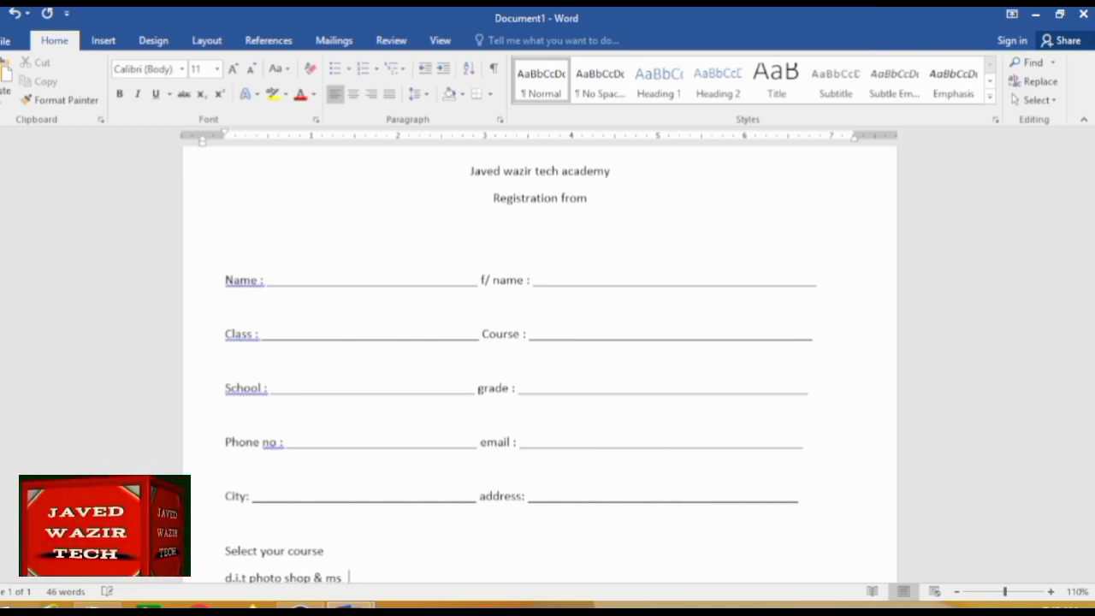
pyautogui.write('office ')
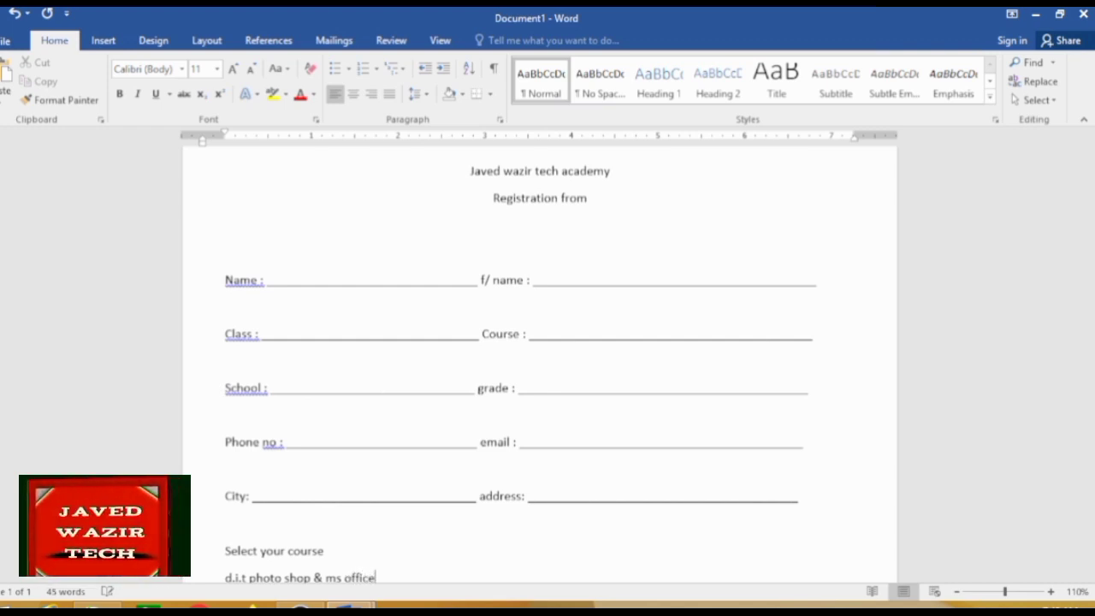
pyautogui.write('& ')
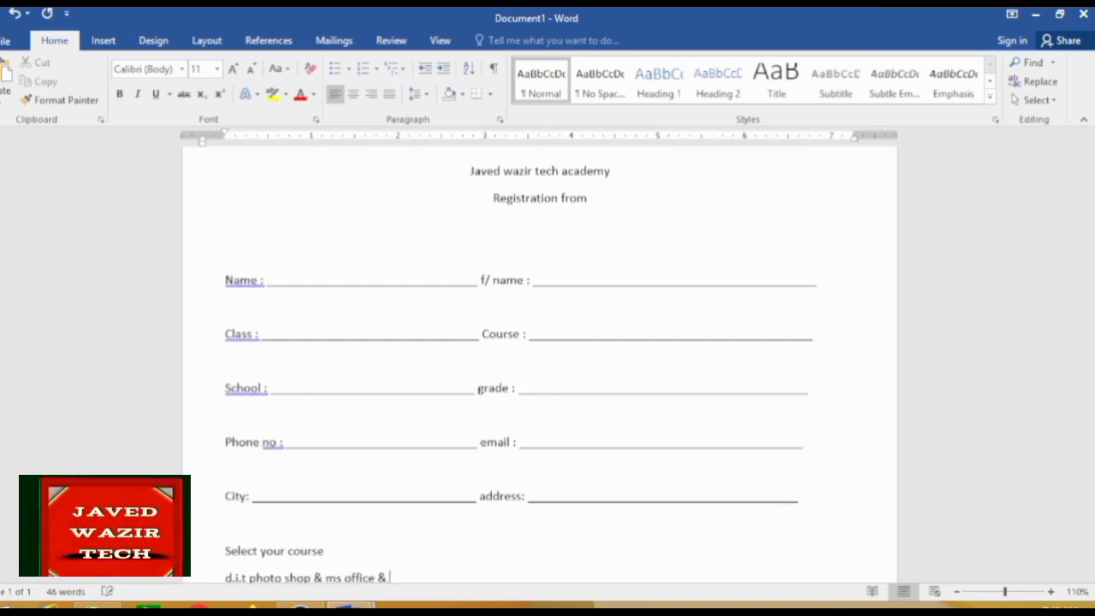
pyautogui.write('core')
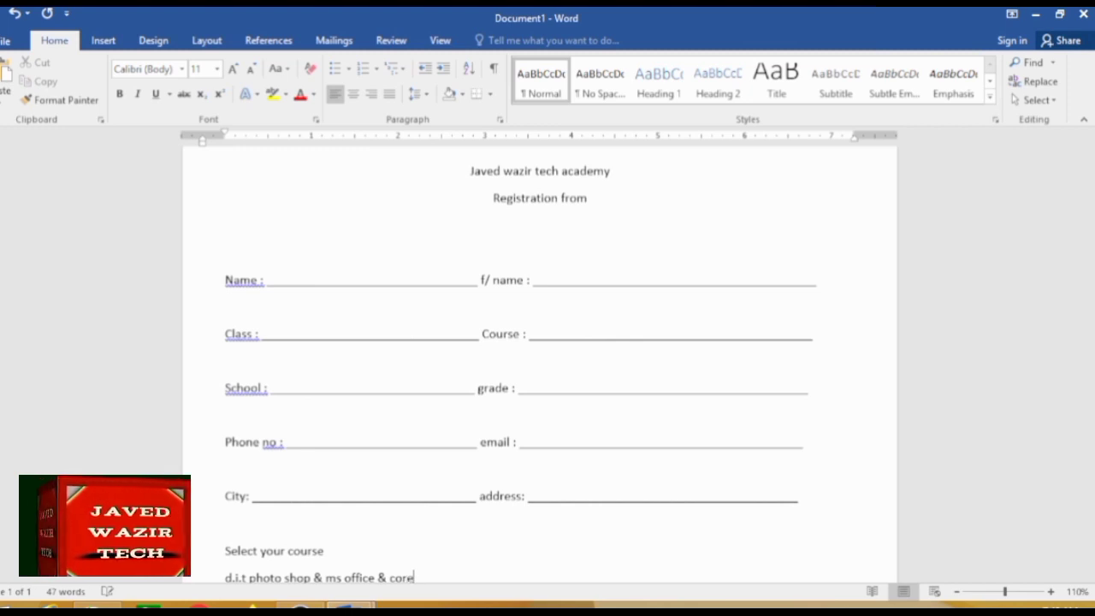
pyautogui.write('ldraw ')
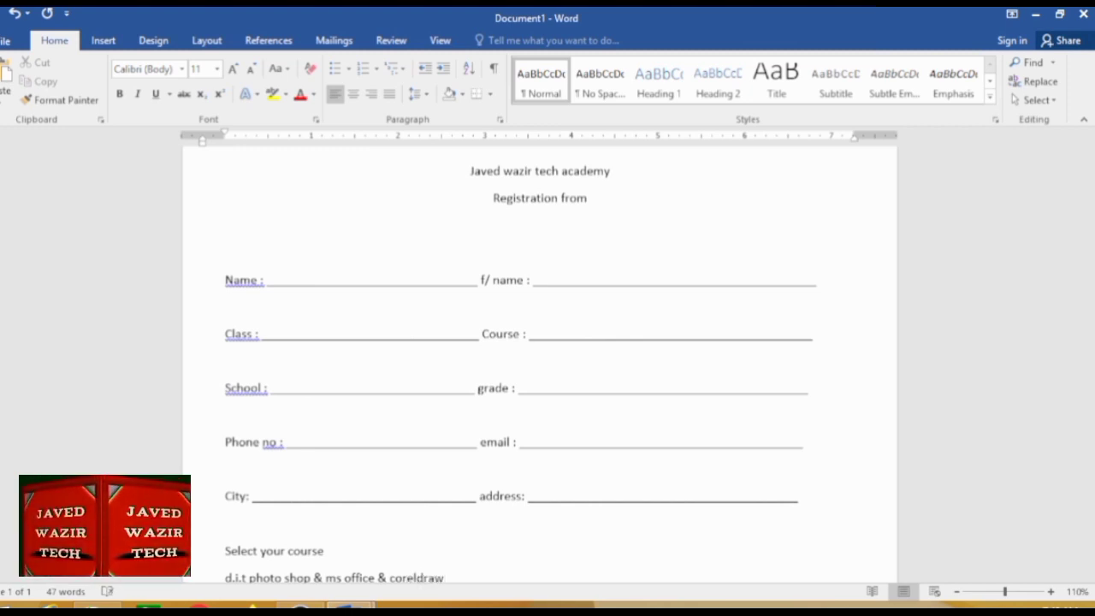
pyautogui.write('& ')
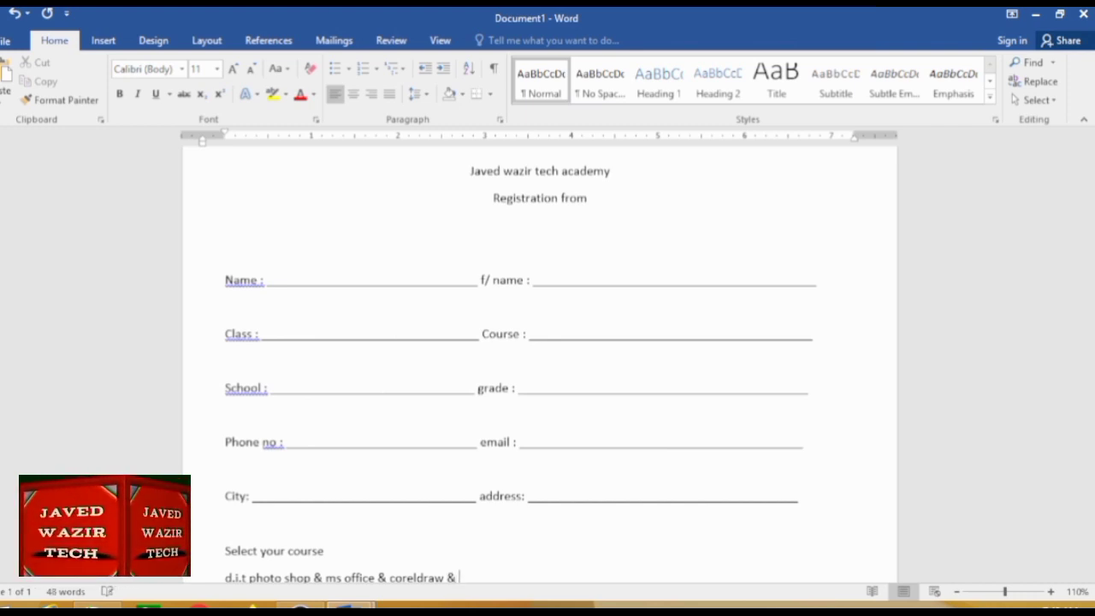
pyautogui.write('i')
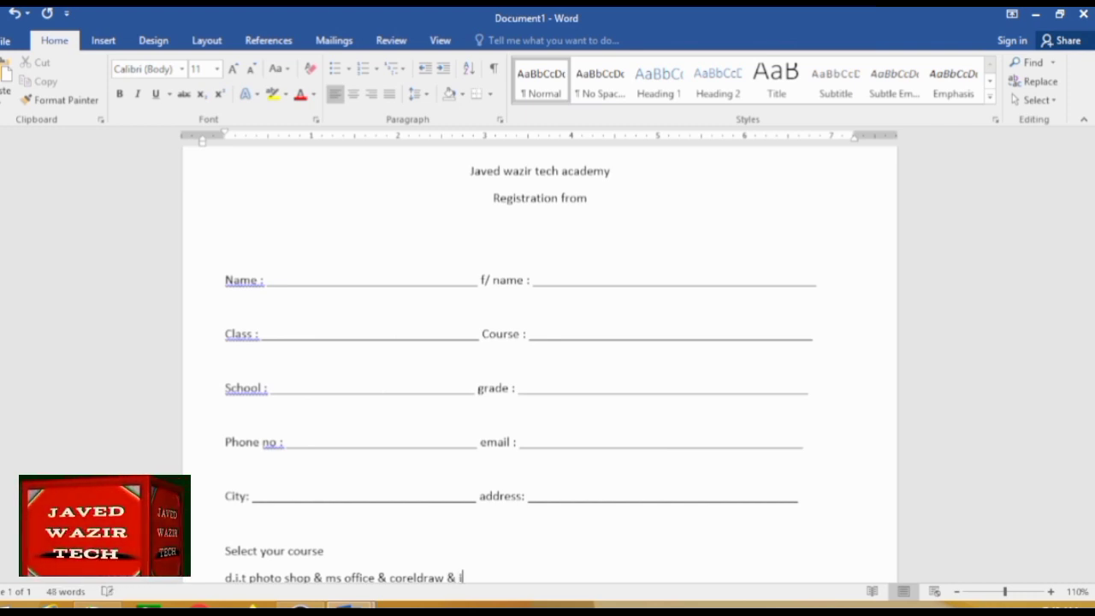
pyautogui.write('n page ')
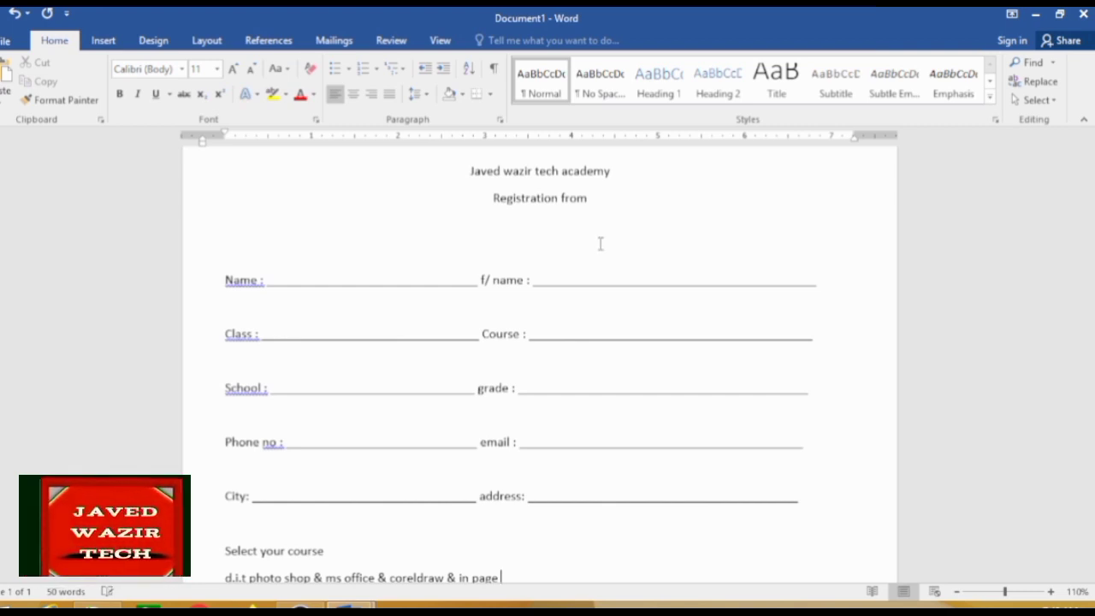
pyautogui.write('&')
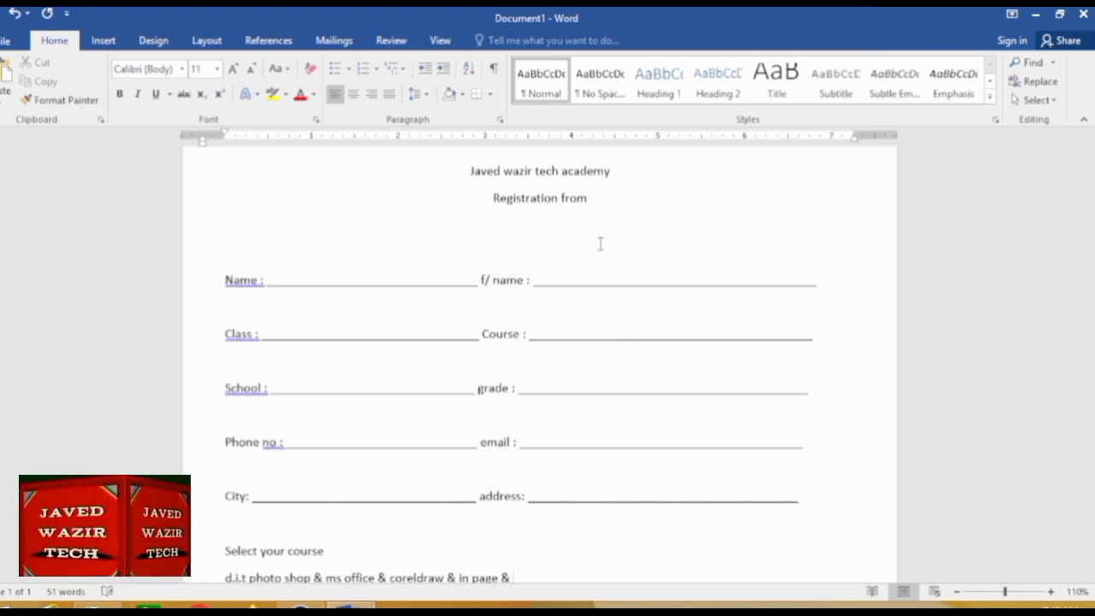
pyautogui.write('i')
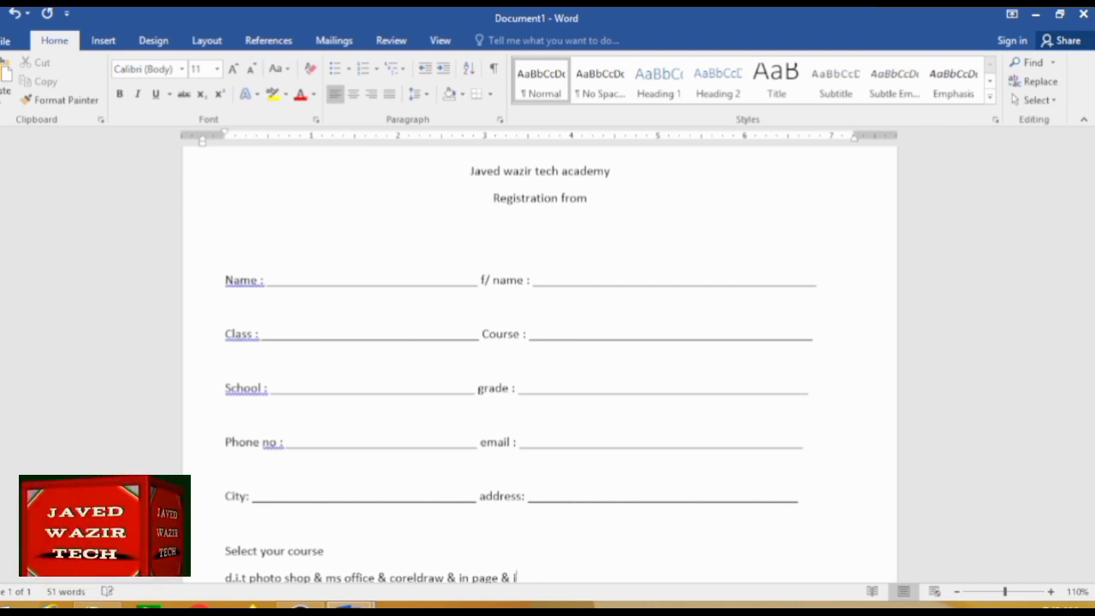
pyautogui.write('nte')
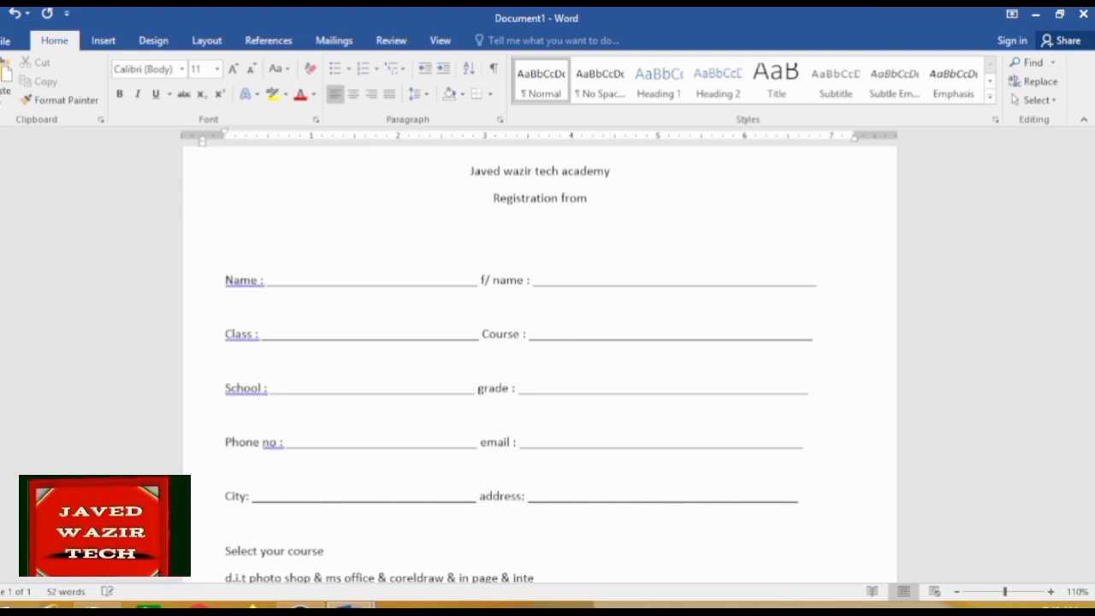
pyautogui.write('rnet')
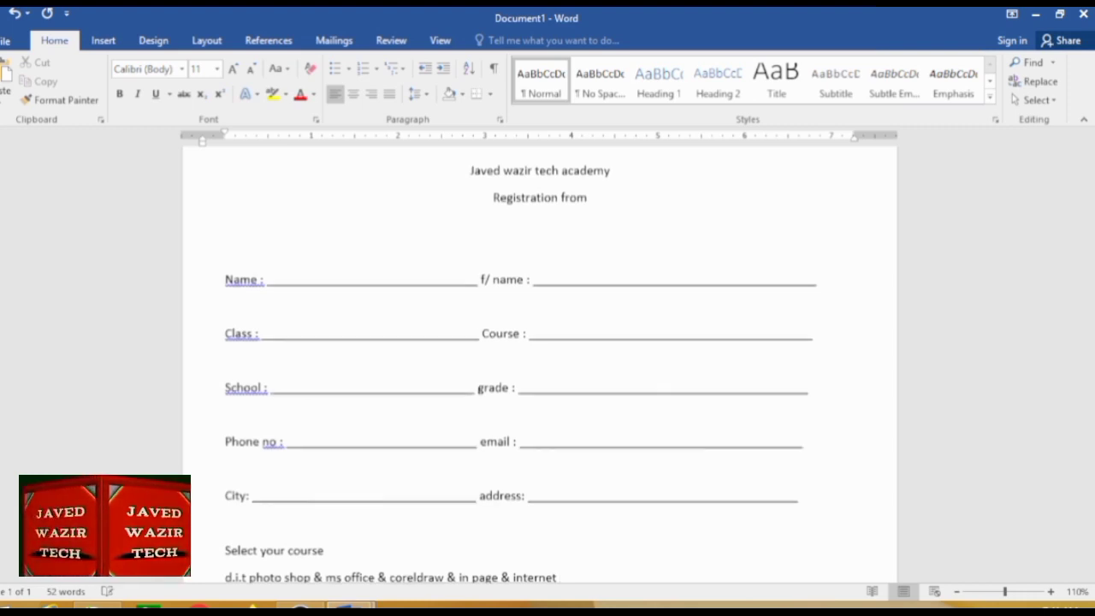
pyautogui.press('Return')
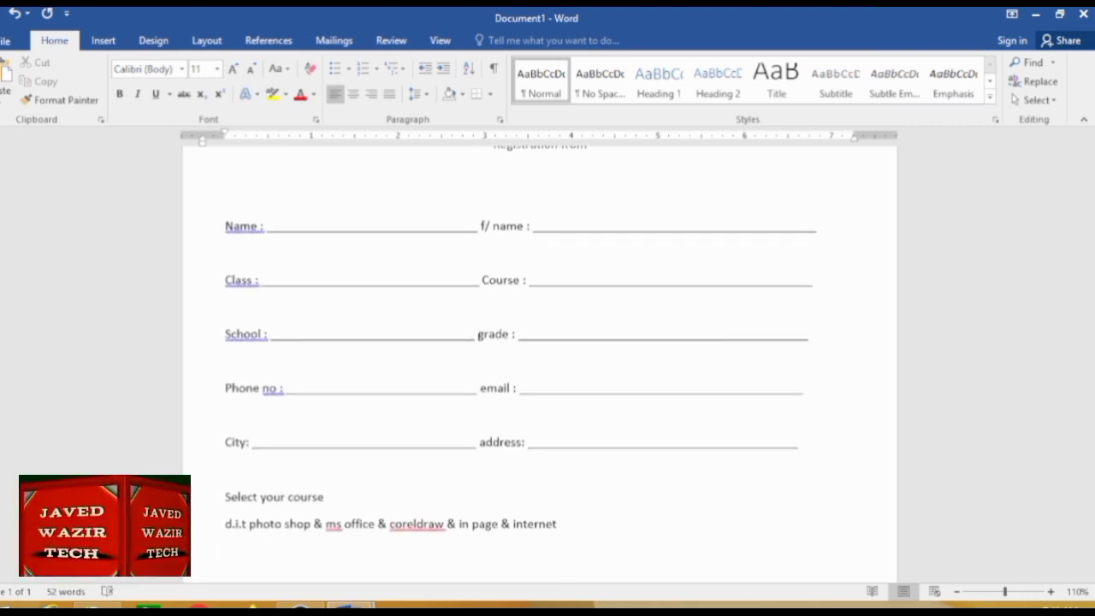
# Step: Add a row with 'student' and 'parents signature', each followed by an underscore blank
pyautogui.write('s')
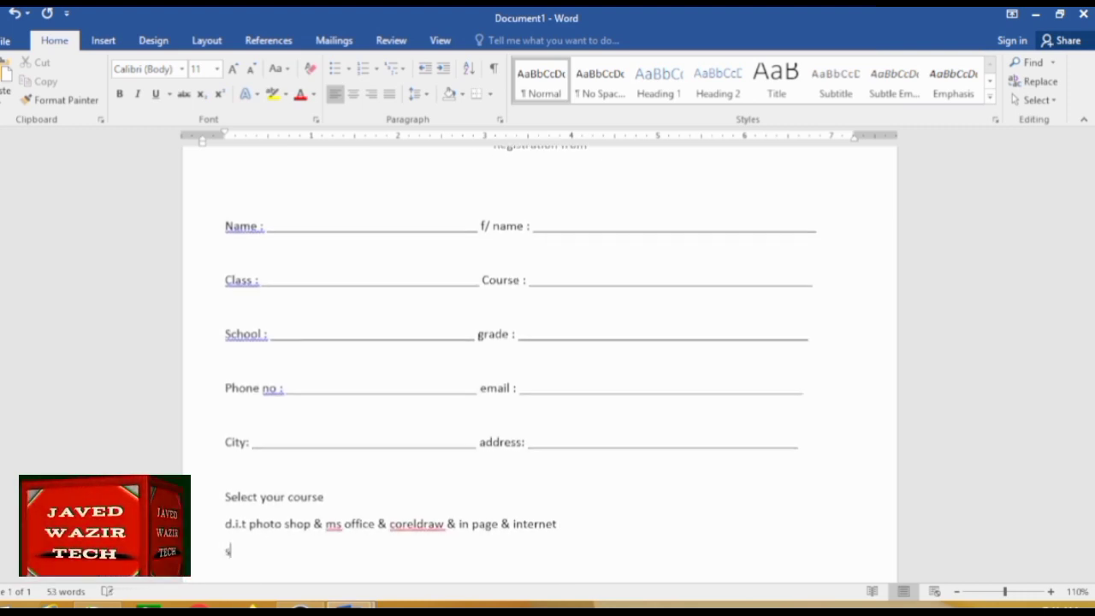
pyautogui.write('tudent ')
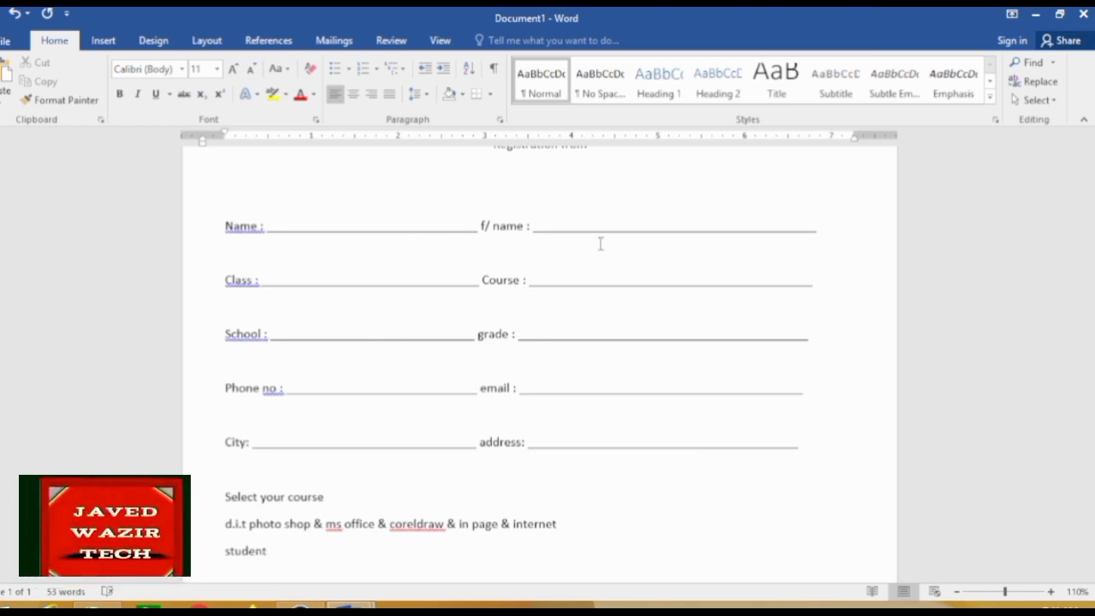
pyautogui.write('__________________')
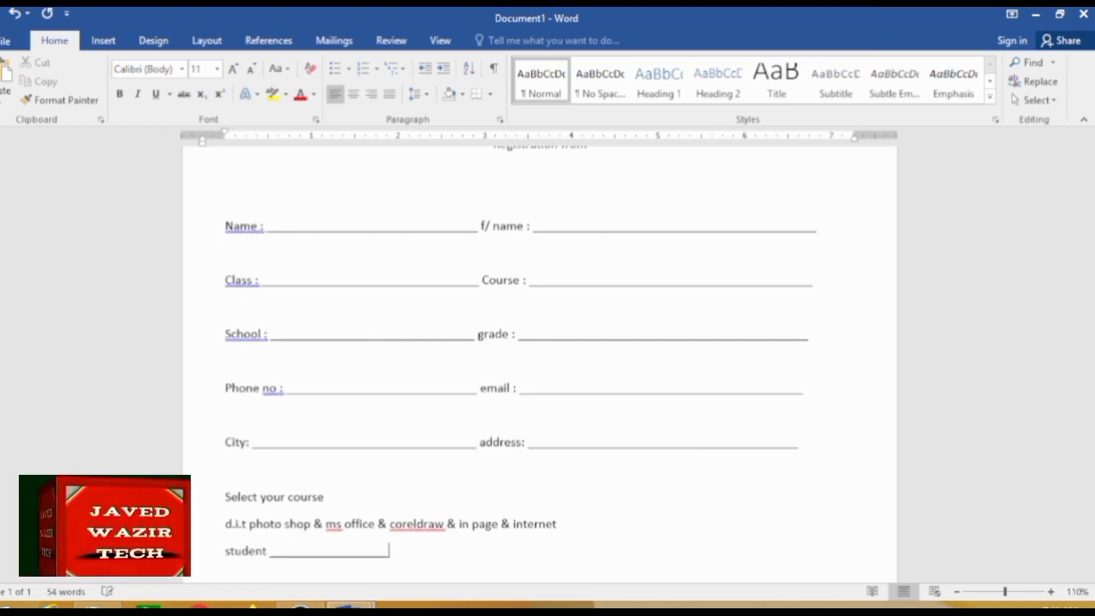
pyautogui.write('_')
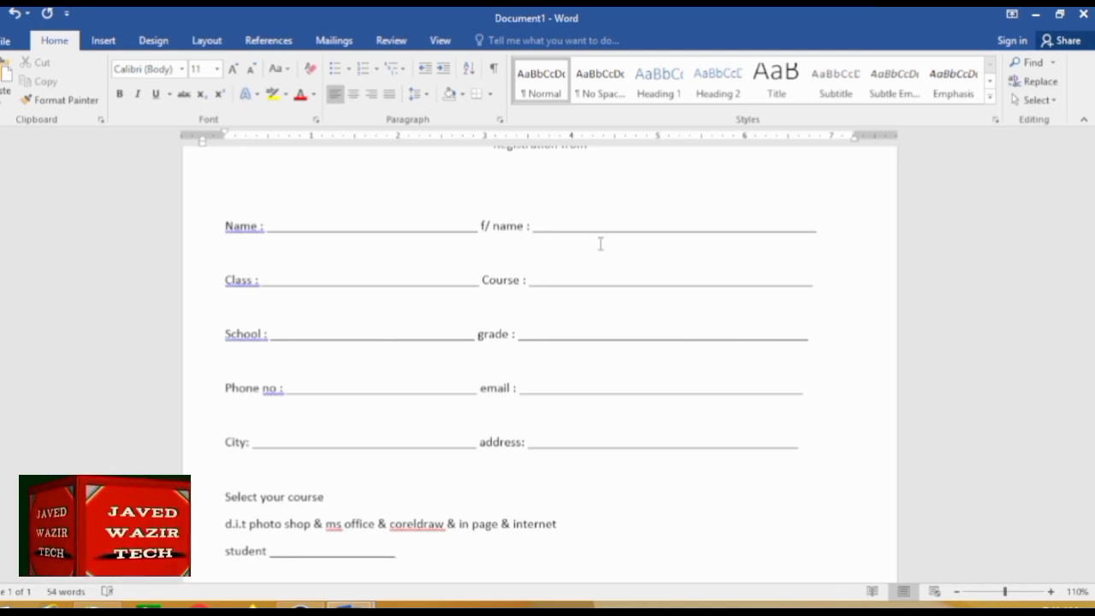
pyautogui.write('___')
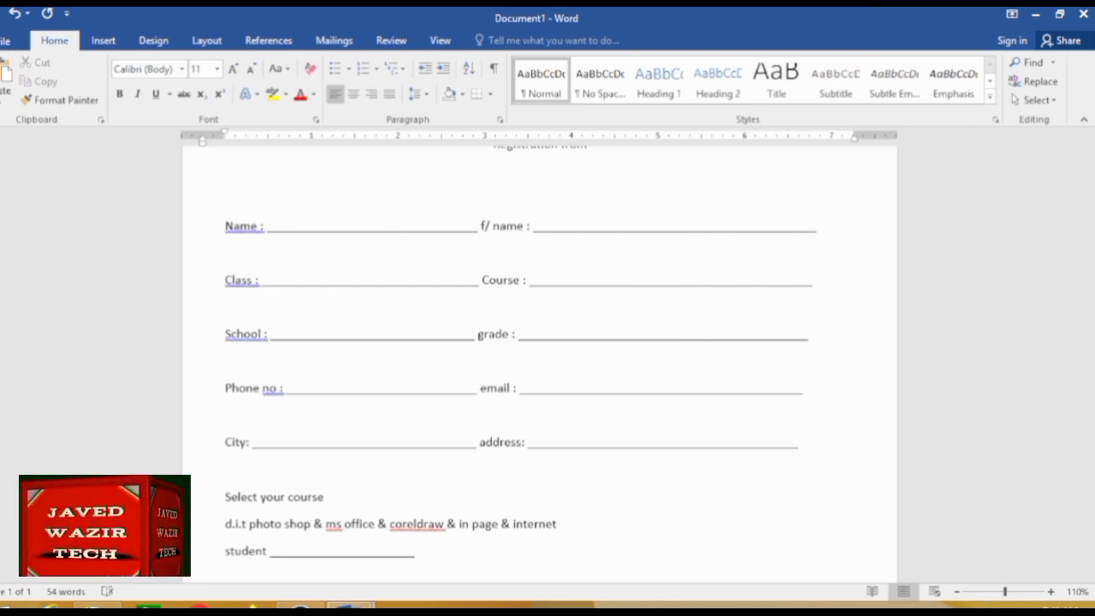
pyautogui.press('Tab')
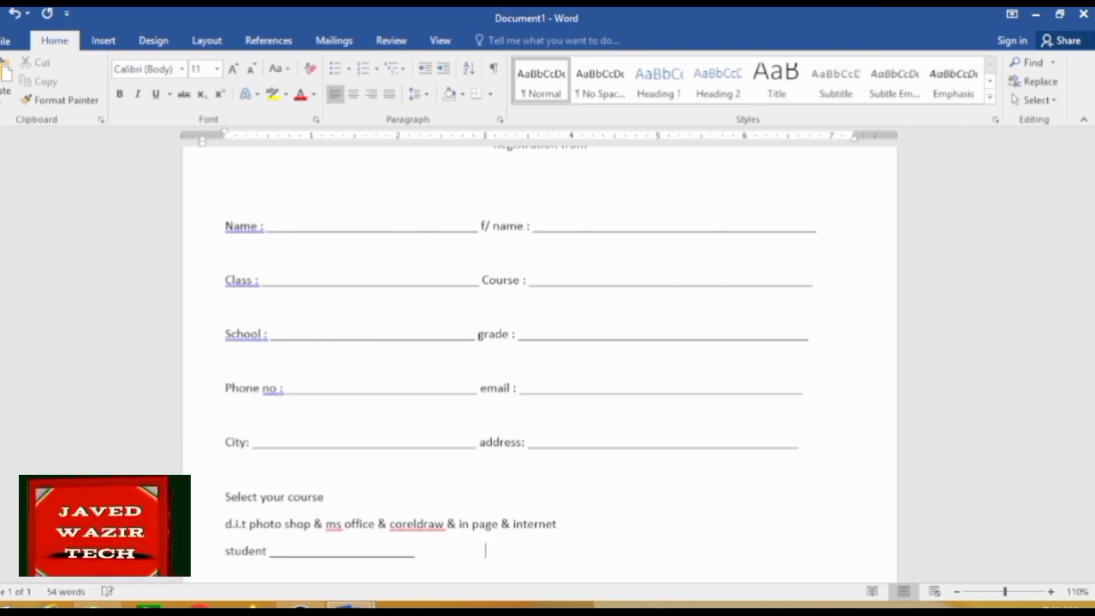
pyautogui.press('Tab')
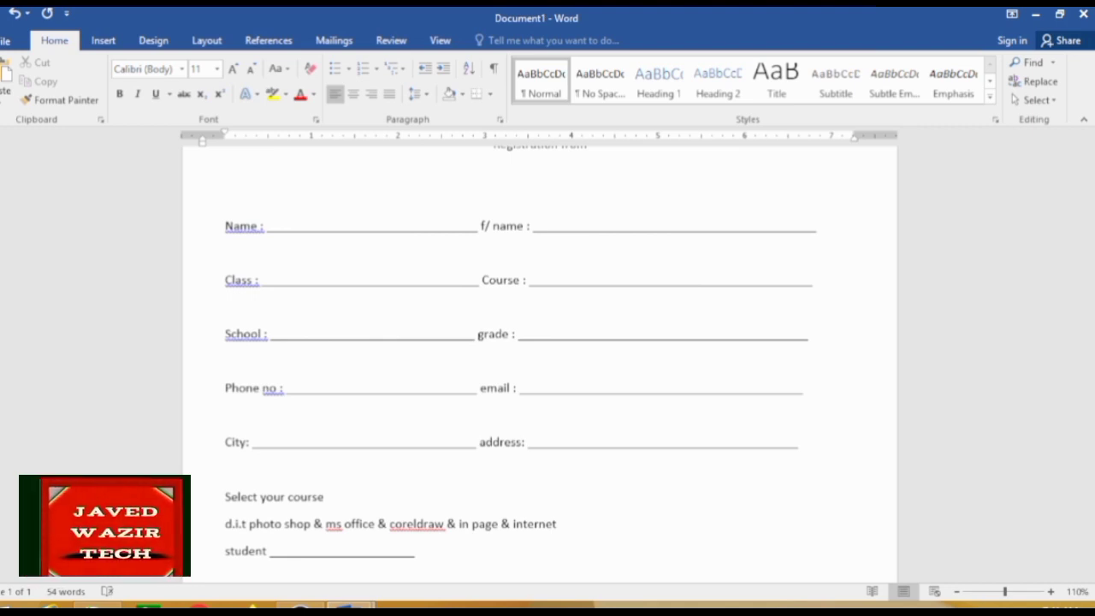
pyautogui.write('parents ')
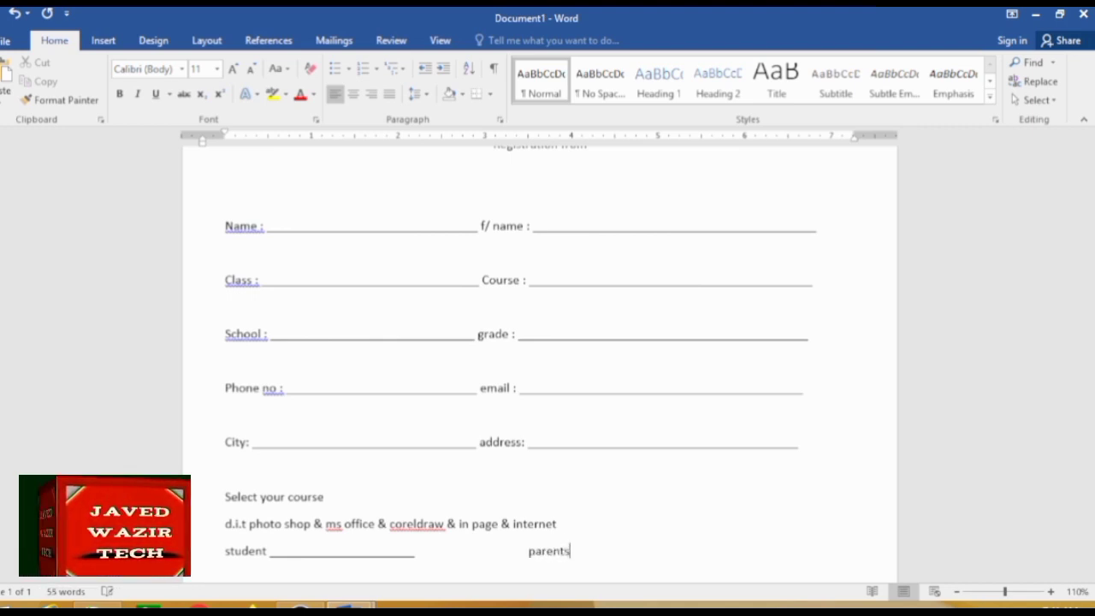
pyautogui.write('signa')
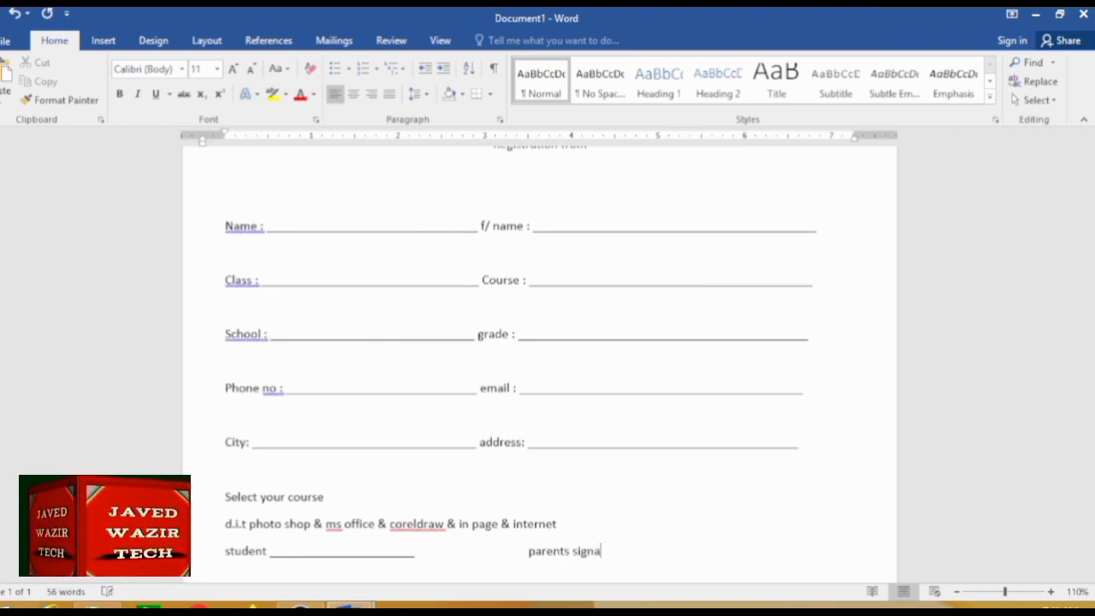
pyautogui.write('ture')
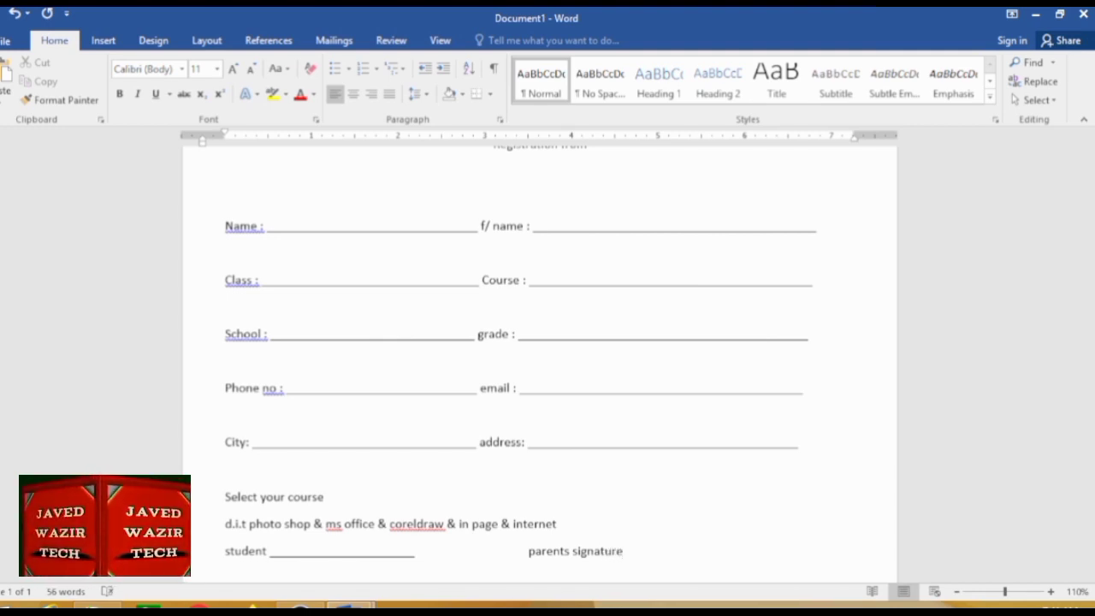
pyautogui.write(' _')
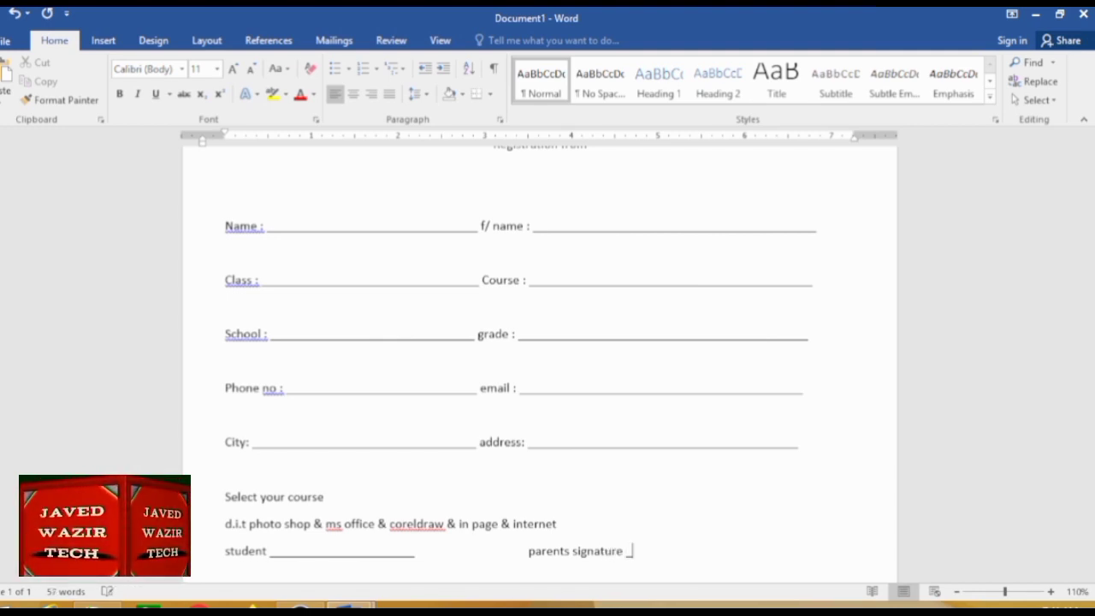
pyautogui.write('__________________________________')
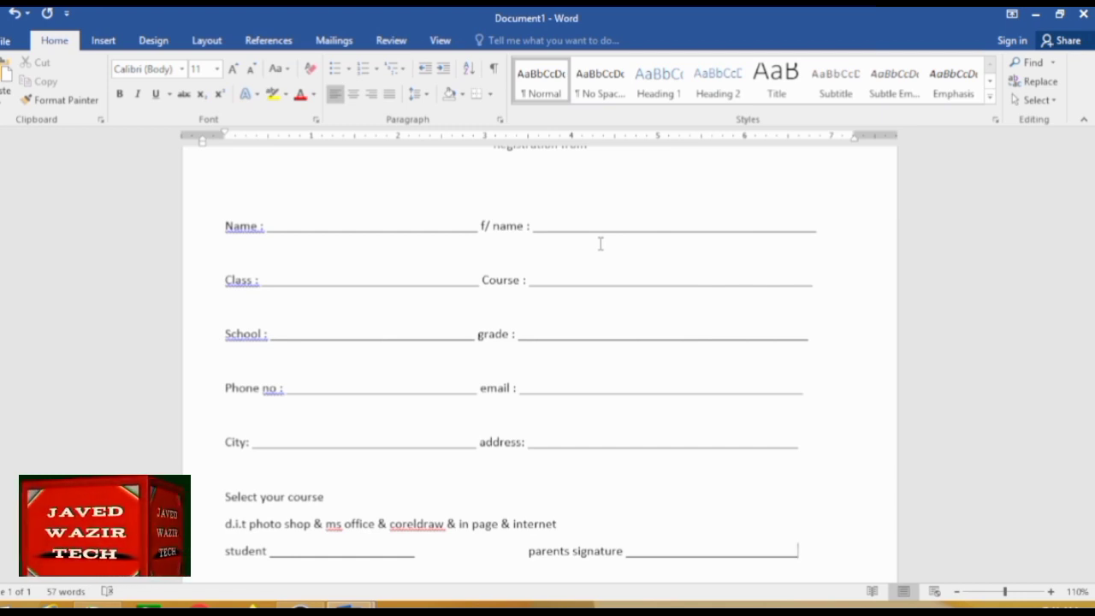
pyautogui.press('Return')
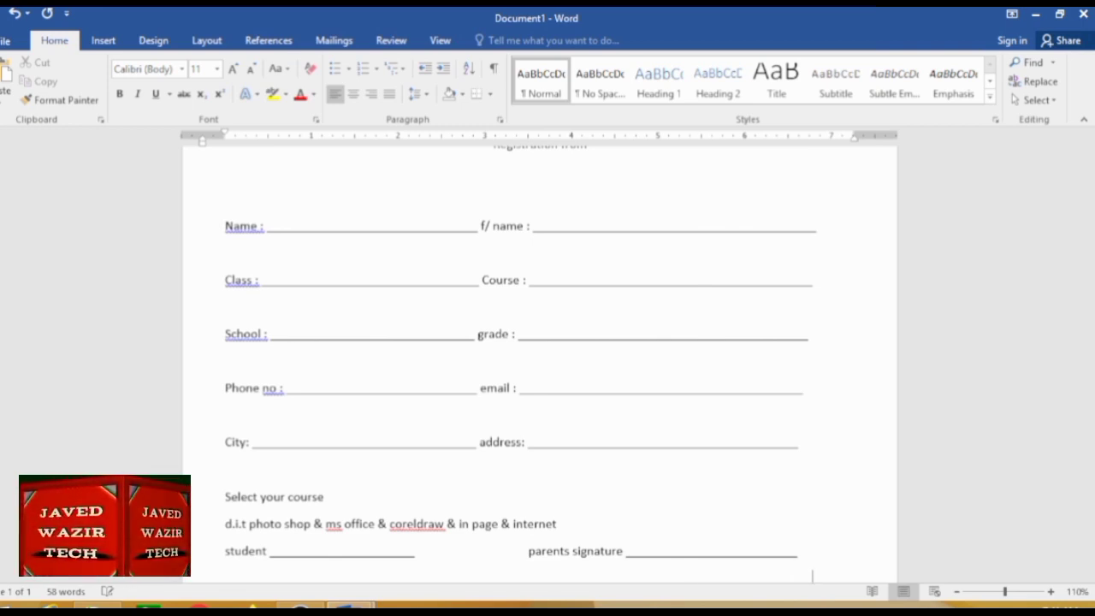
# Step: Type 'For office use only', correcting the 'ue' typo, with an empty line beneath it
pyautogui.press('Return')
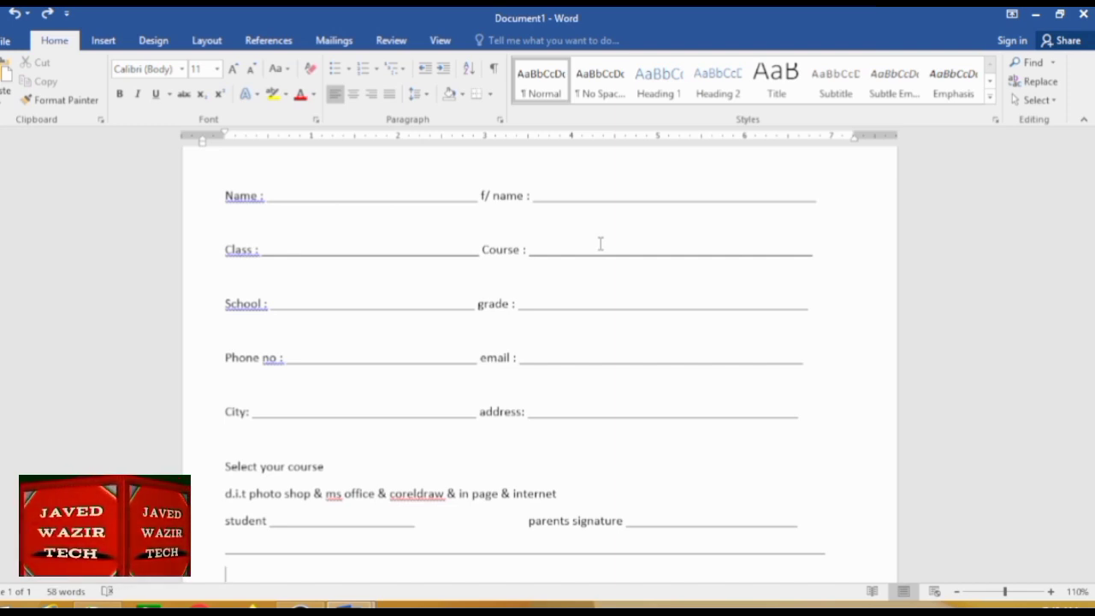
pyautogui.scroll(-1, 601, 244)
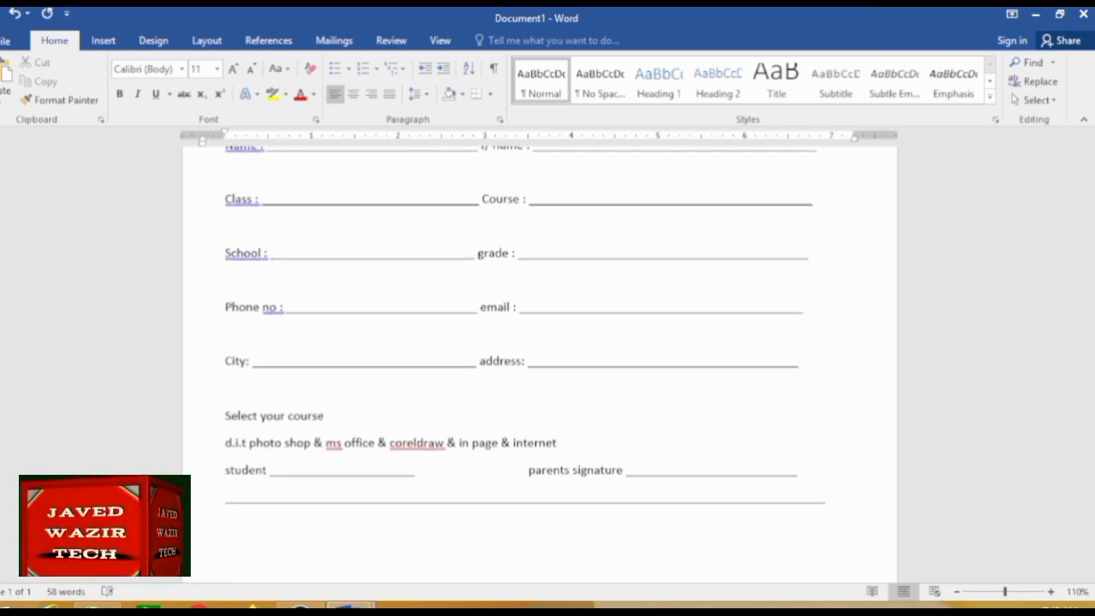
pyautogui.write('F')
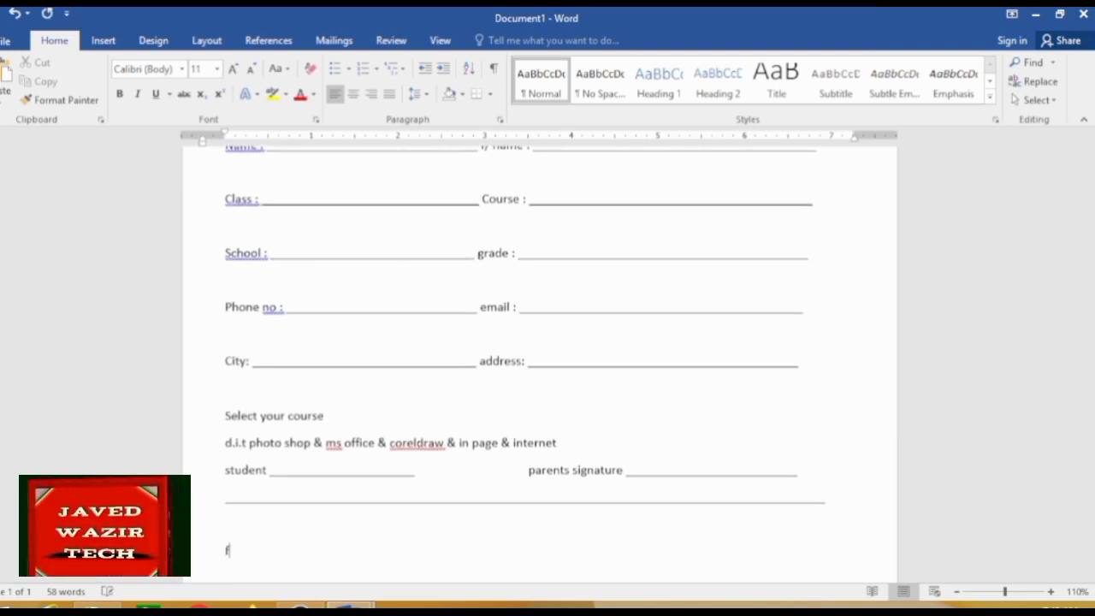
pyautogui.write('or offic')
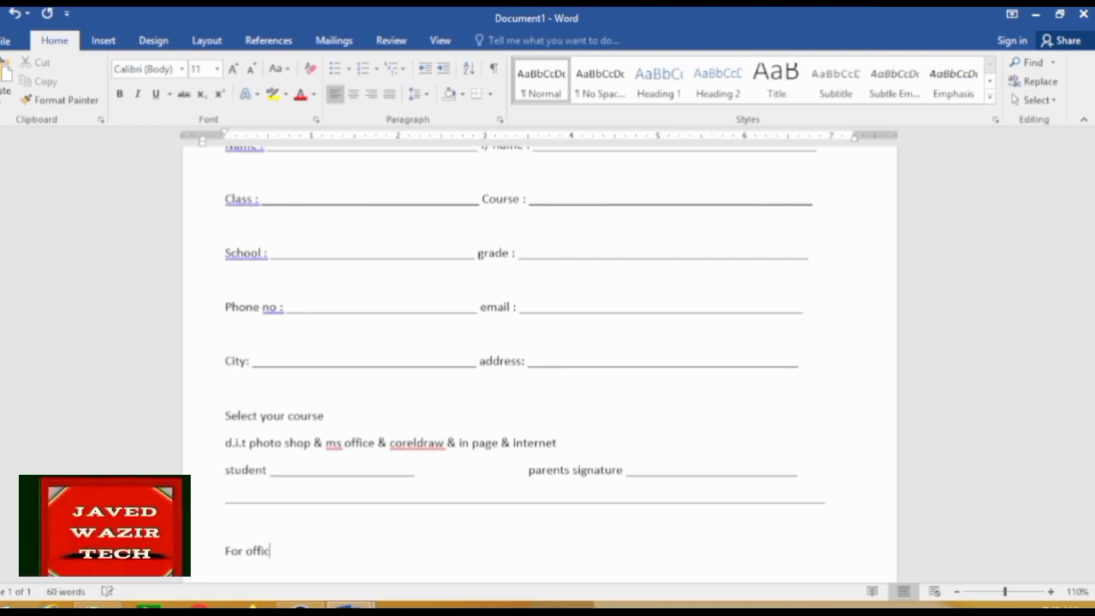
pyautogui.write('e ')
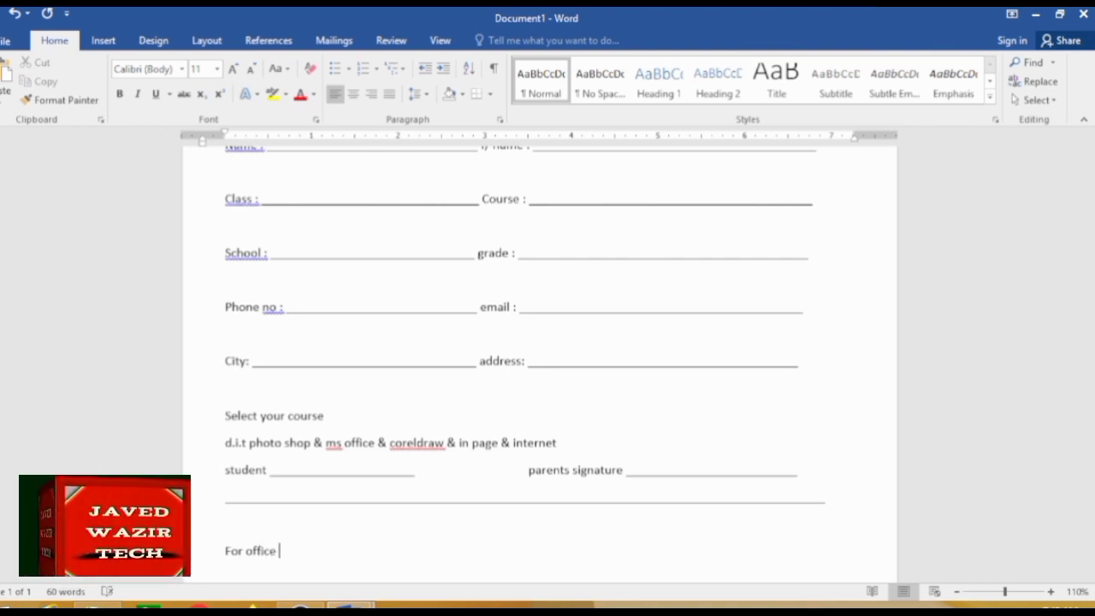
pyautogui.write('ue only')
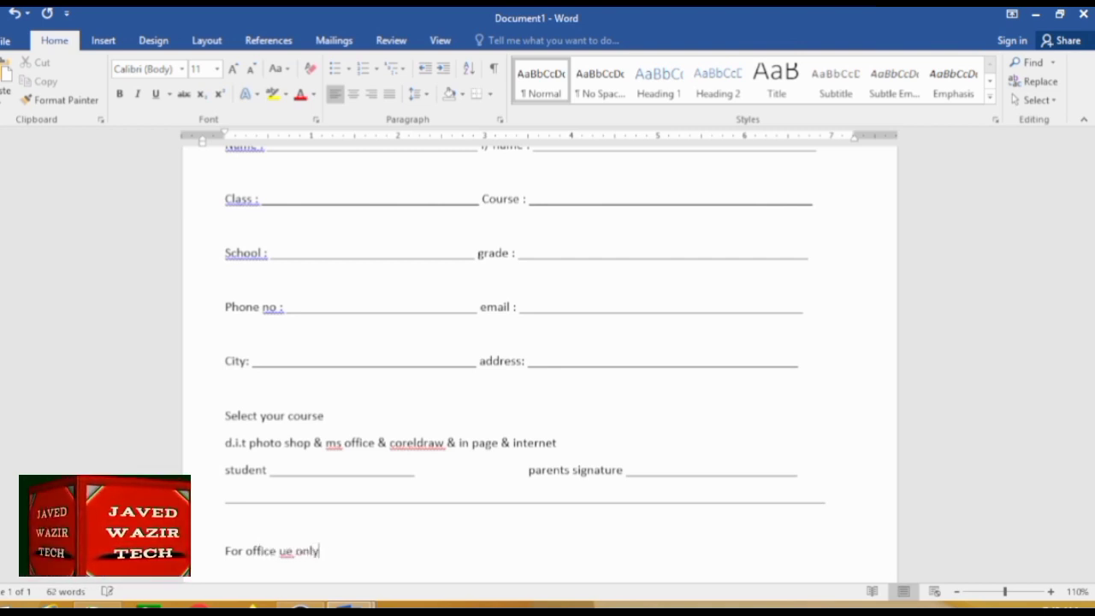
pyautogui.press('BackSpace')
pyautogui.press('BackSpace')
pyautogui.press('BackSpace')
pyautogui.press('BackSpace')
pyautogui.press('BackSpace')
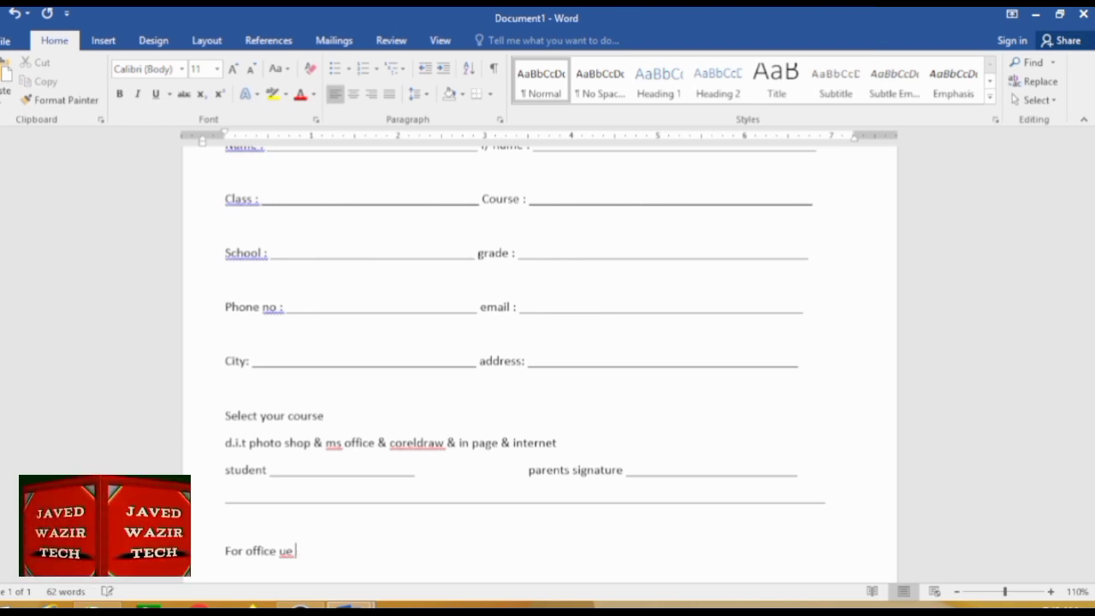
pyautogui.press('BackSpace')
pyautogui.write('se onl')
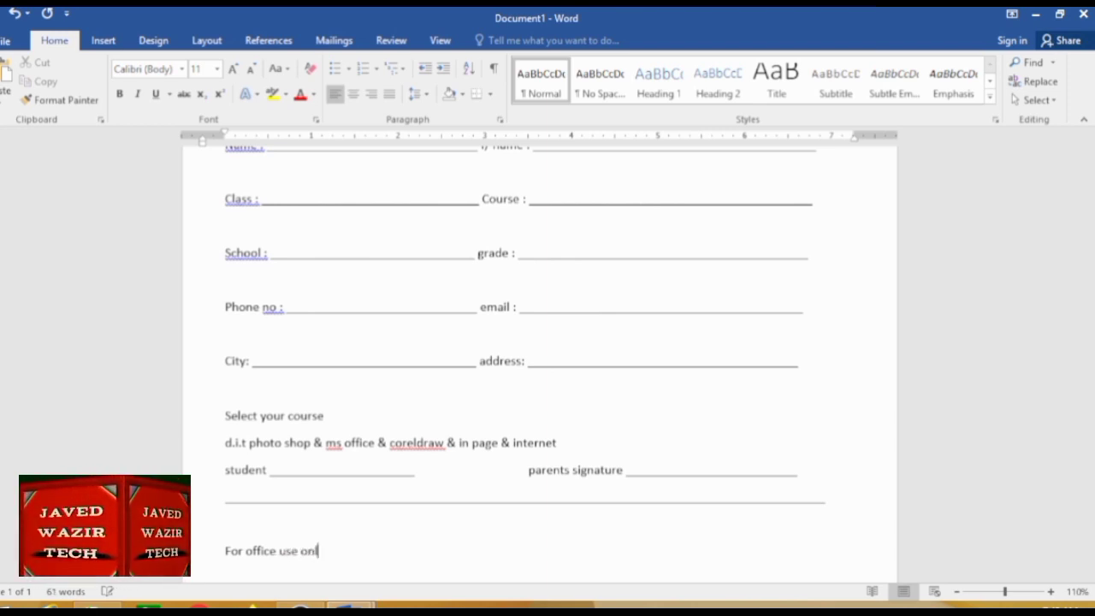
pyautogui.write('y')
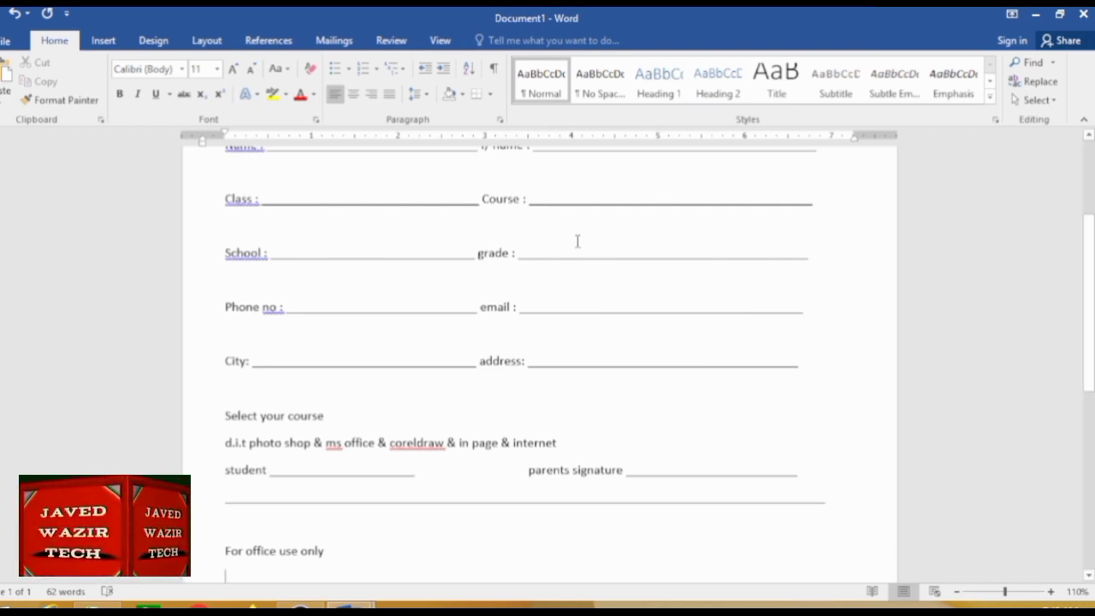
pyautogui.scroll(-2, 576, 239)
pyautogui.scroll(-2, 349, 325)
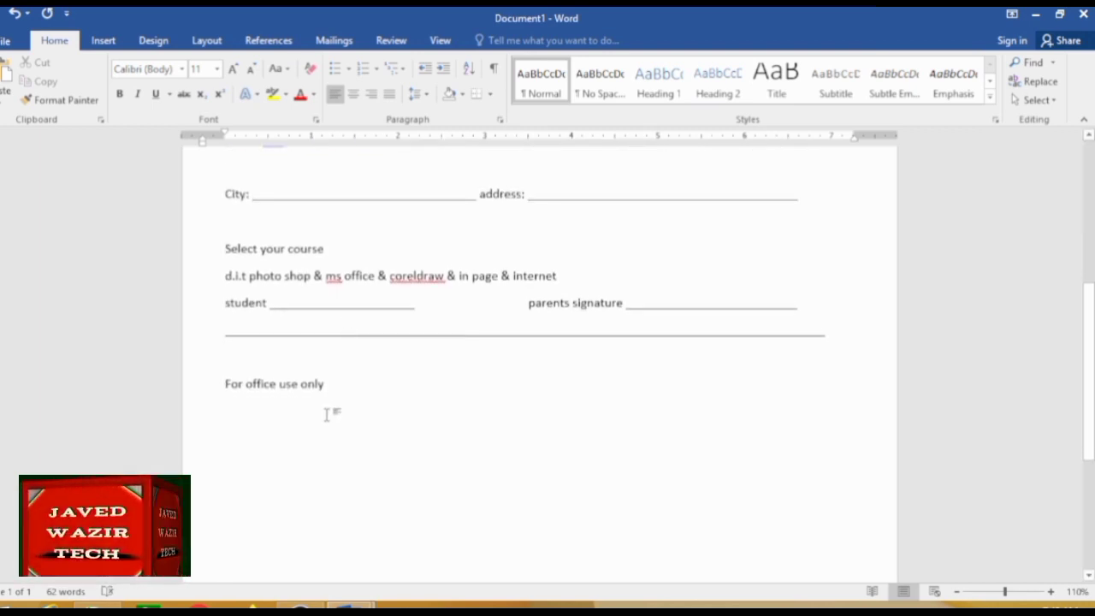
pyautogui.press('Return')
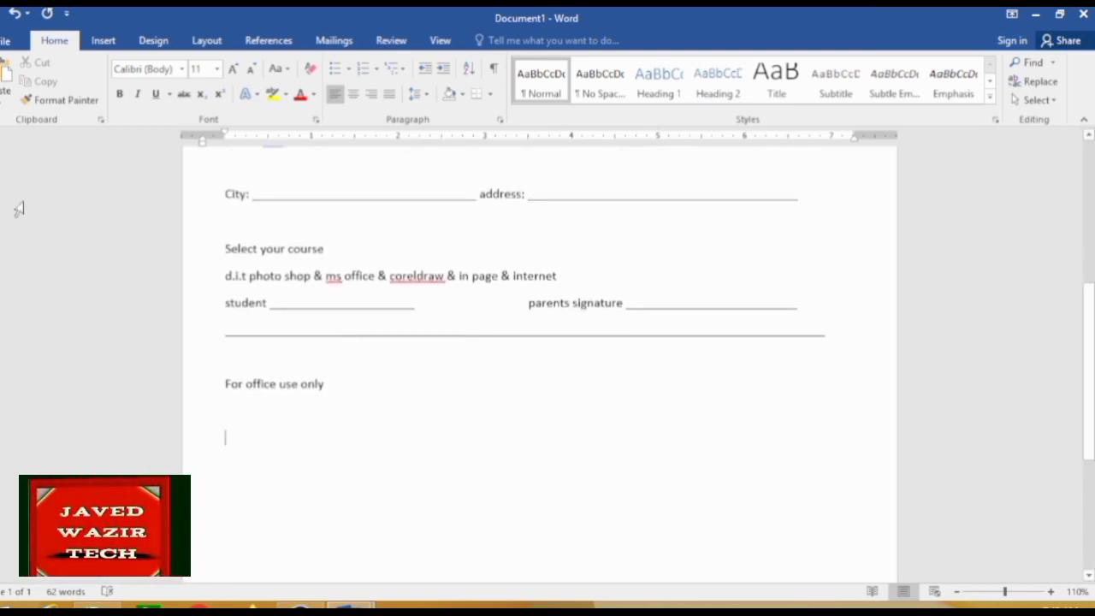
# Step: Draw a wide rectangle, about 2.06" by 6.85", under 'For office use only'
pyautogui.click(106, 43)
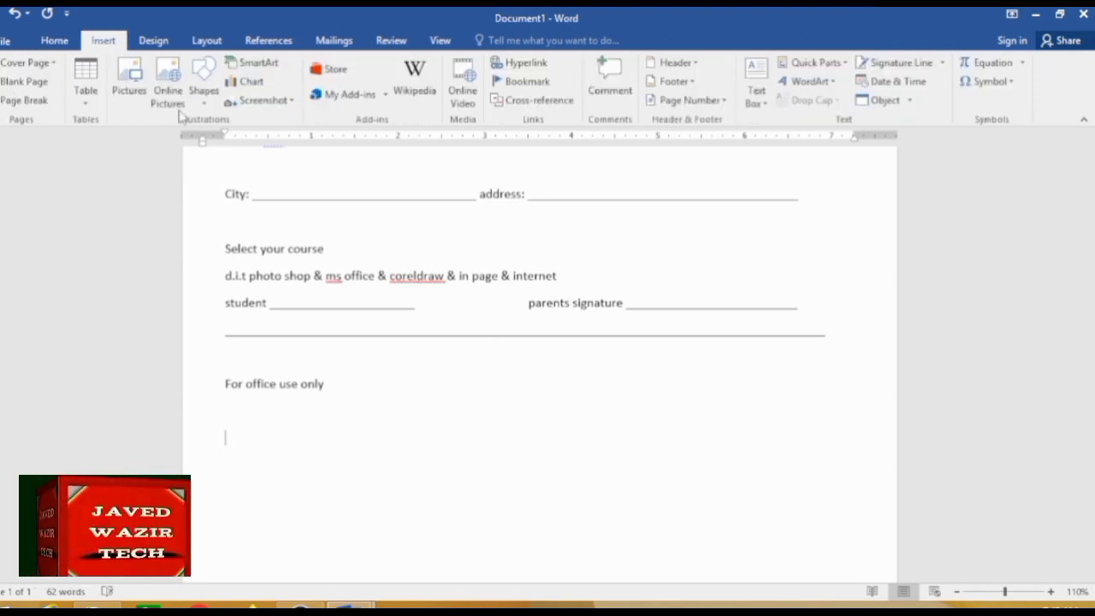
pyautogui.click(203, 86)
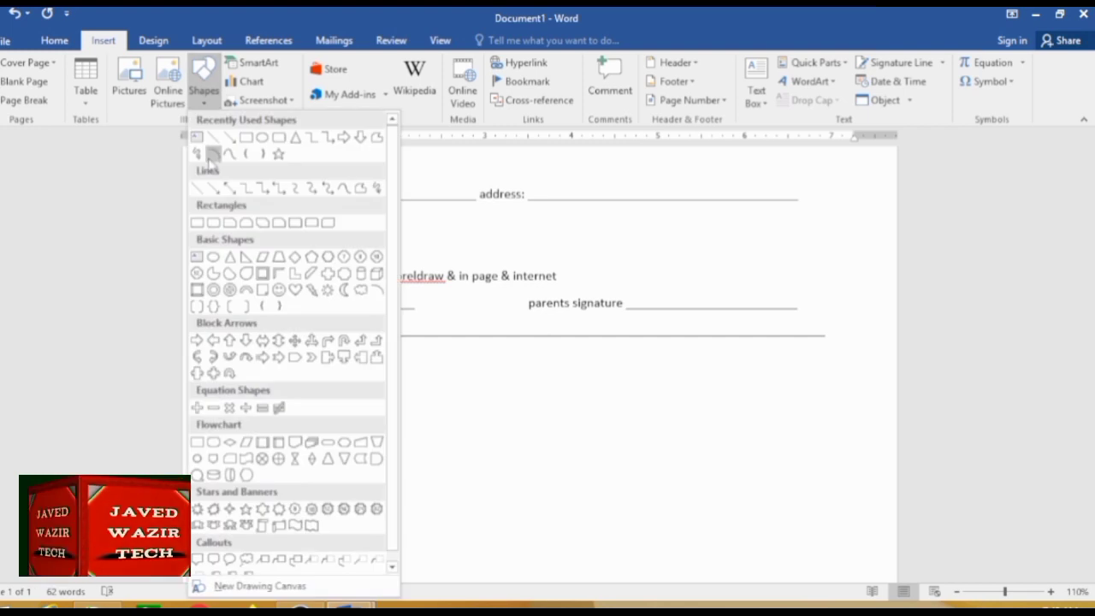
pyautogui.click(200, 140)
pyautogui.moveTo(225, 427)
pyautogui.mouseDown()
pyautogui.moveTo(597, 533)
pyautogui.moveTo(832, 575)
pyautogui.moveTo(818, 511)
pyautogui.mouseUp()
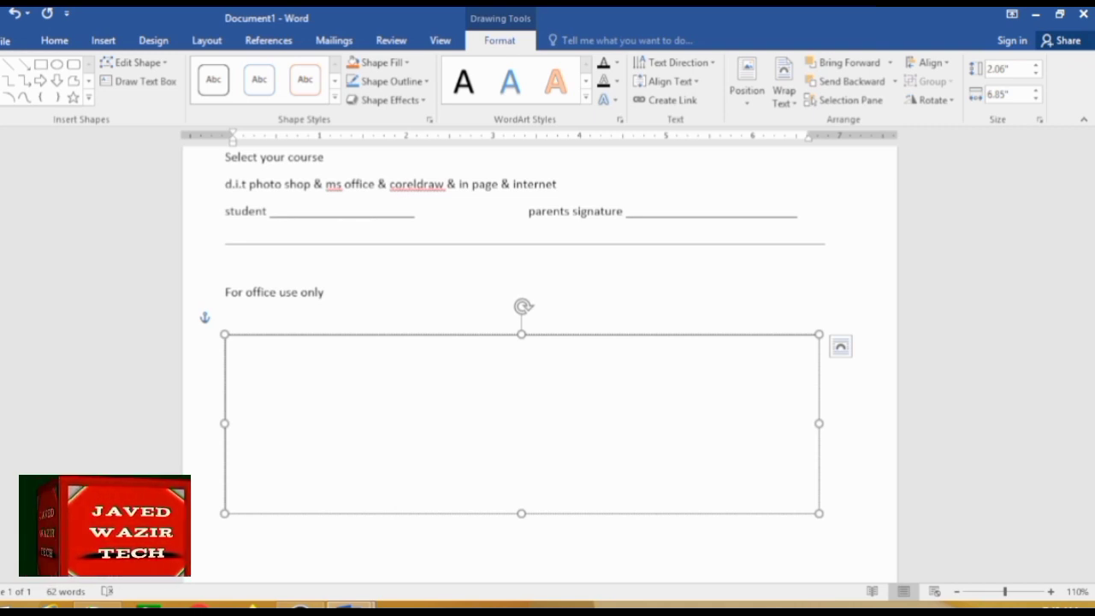
# Step: In the box, type the first row: 'admission date' and 'admission fee', each with an underscore blank
pyautogui.write('s')
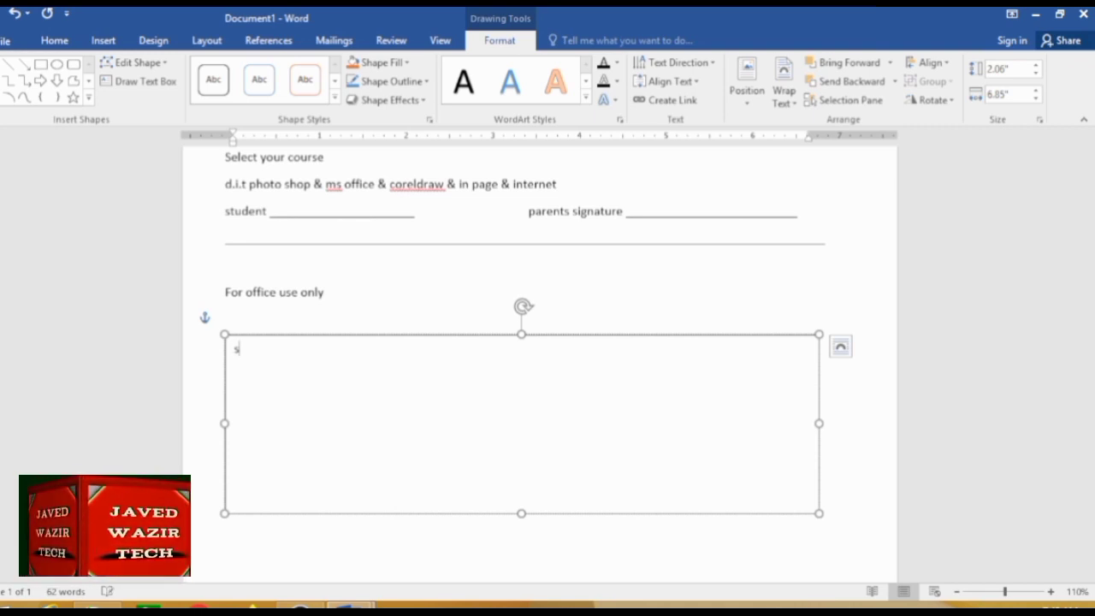
pyautogui.press('BackSpace')
pyautogui.write('ad')
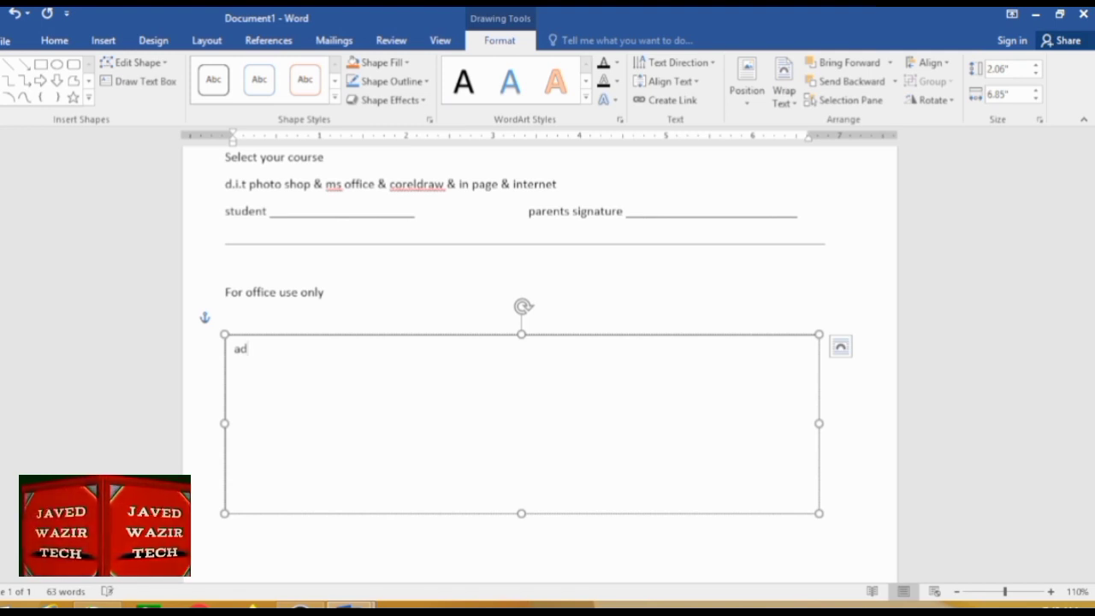
pyautogui.write('mission ')
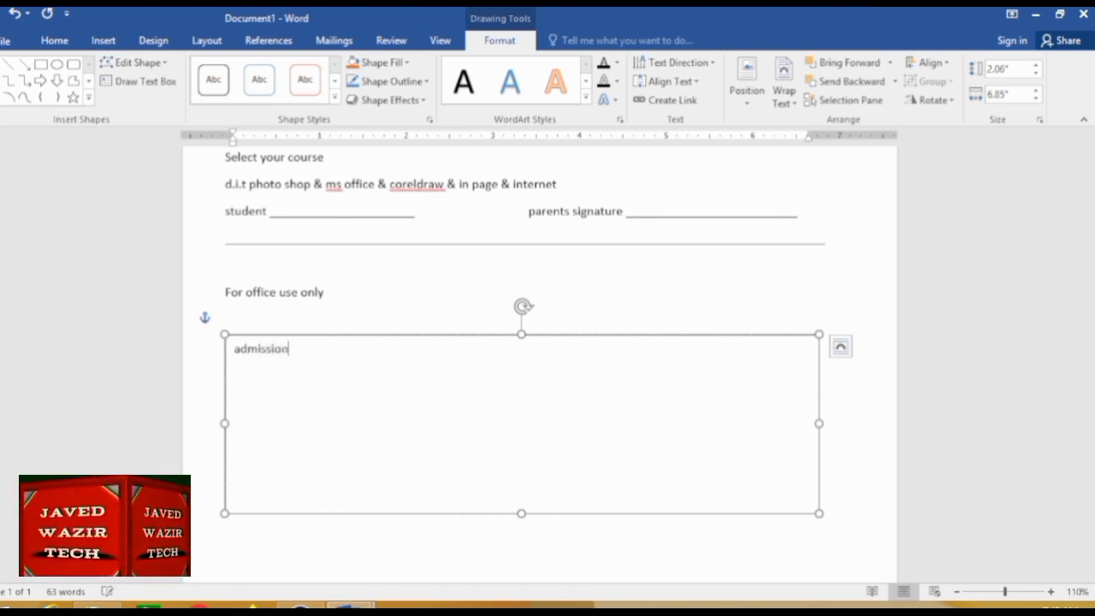
pyautogui.write('da')
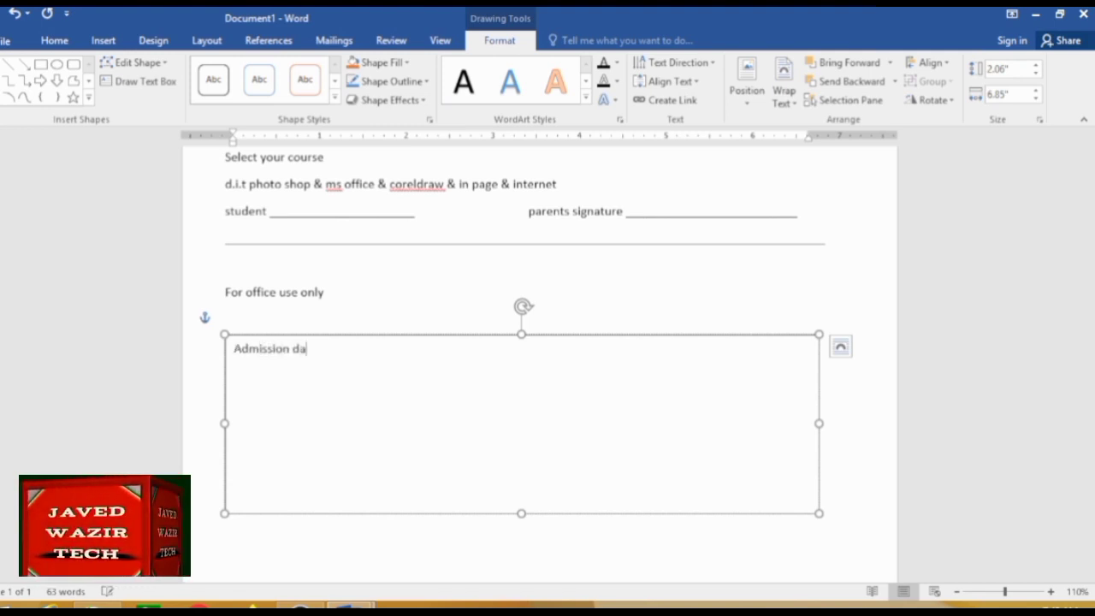
pyautogui.write('te')
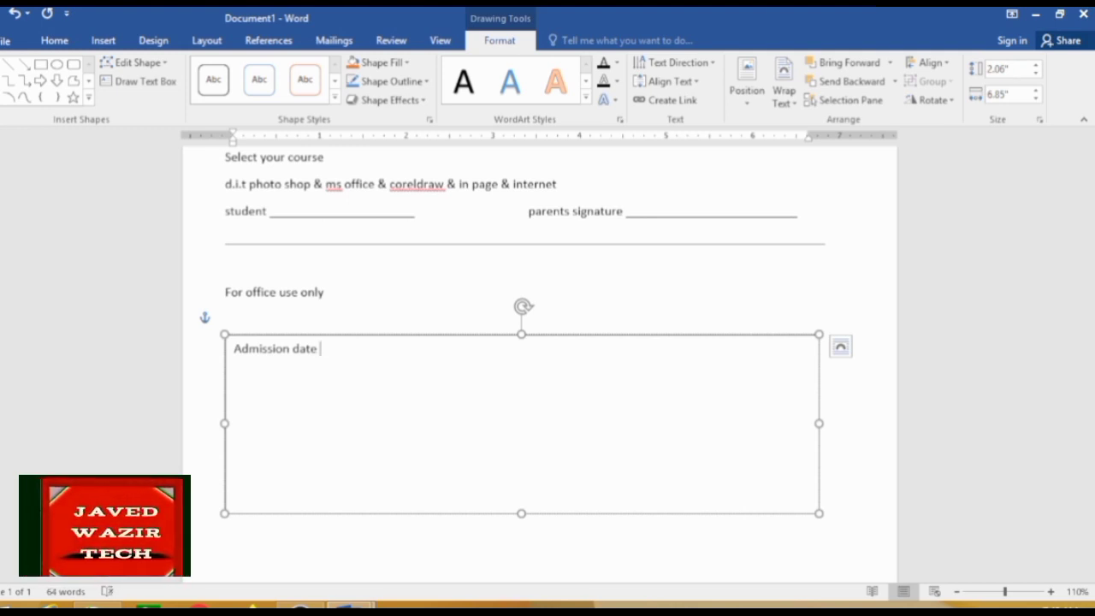
pyautogui.write(' _')
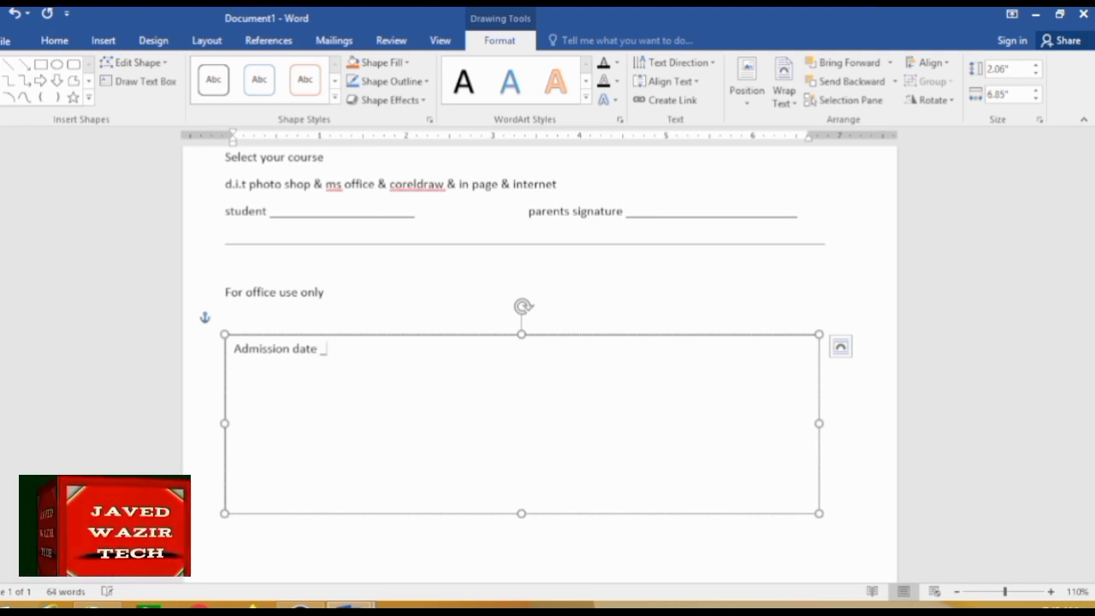
pyautogui.write('____________________________')
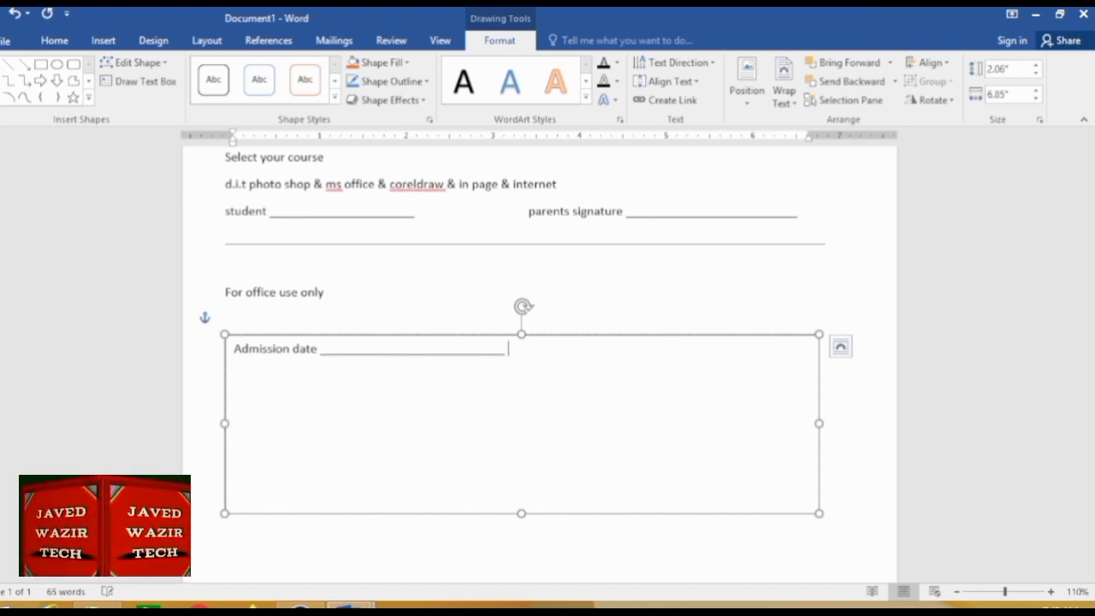
pyautogui.write('adm')
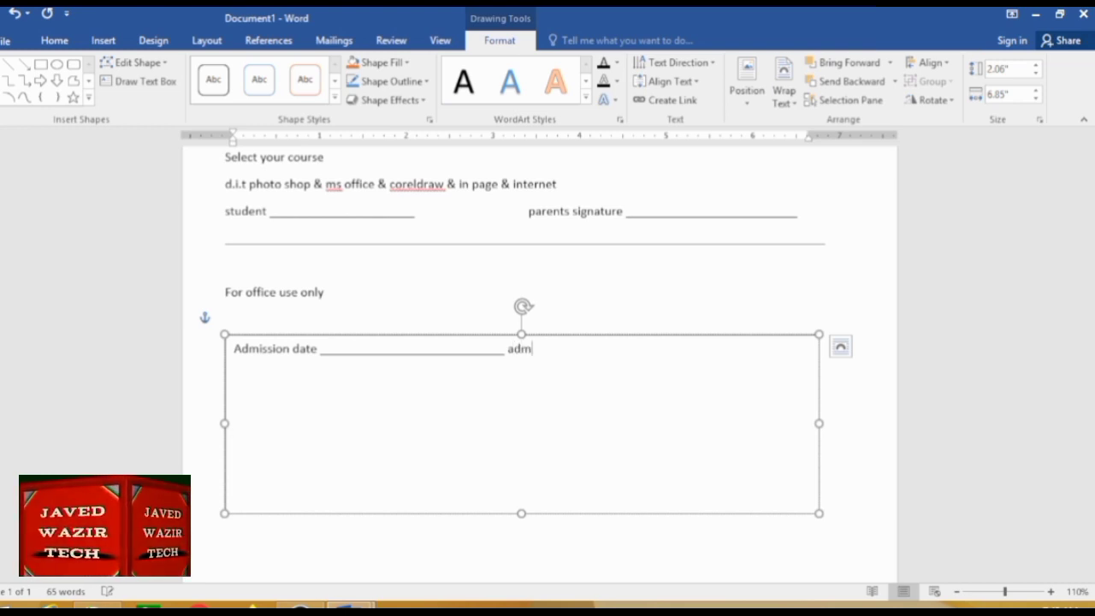
pyautogui.write('ission f')
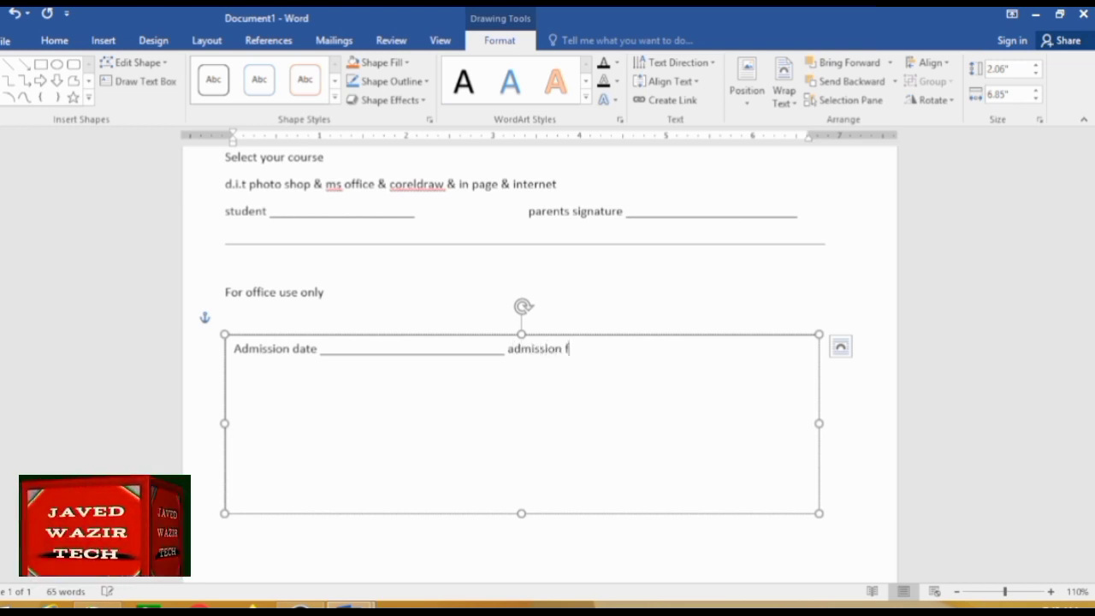
pyautogui.write('ee')
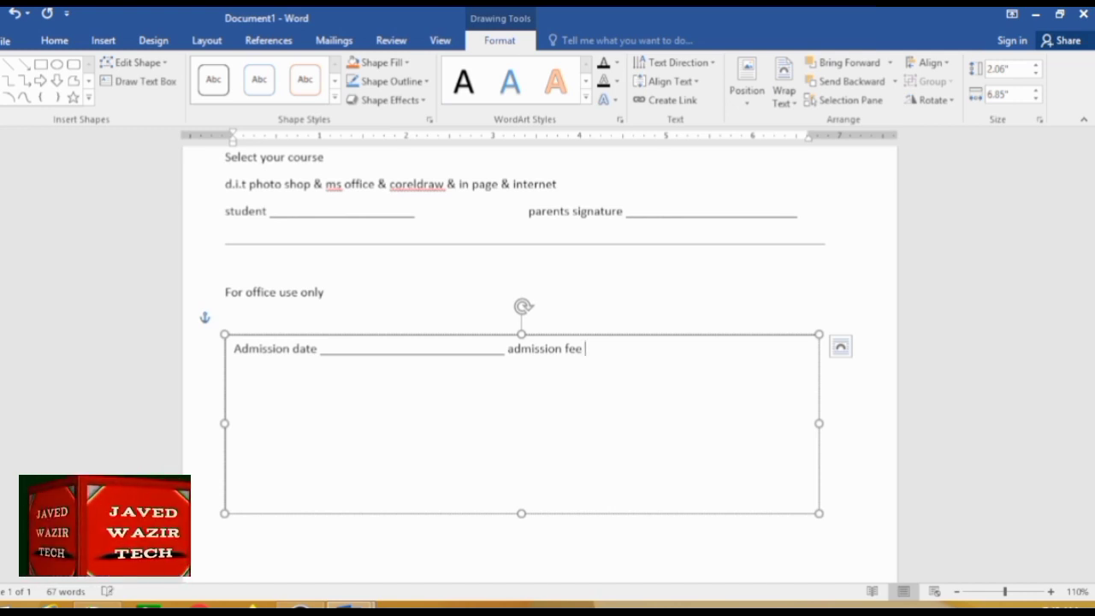
pyautogui.write('_______________________')
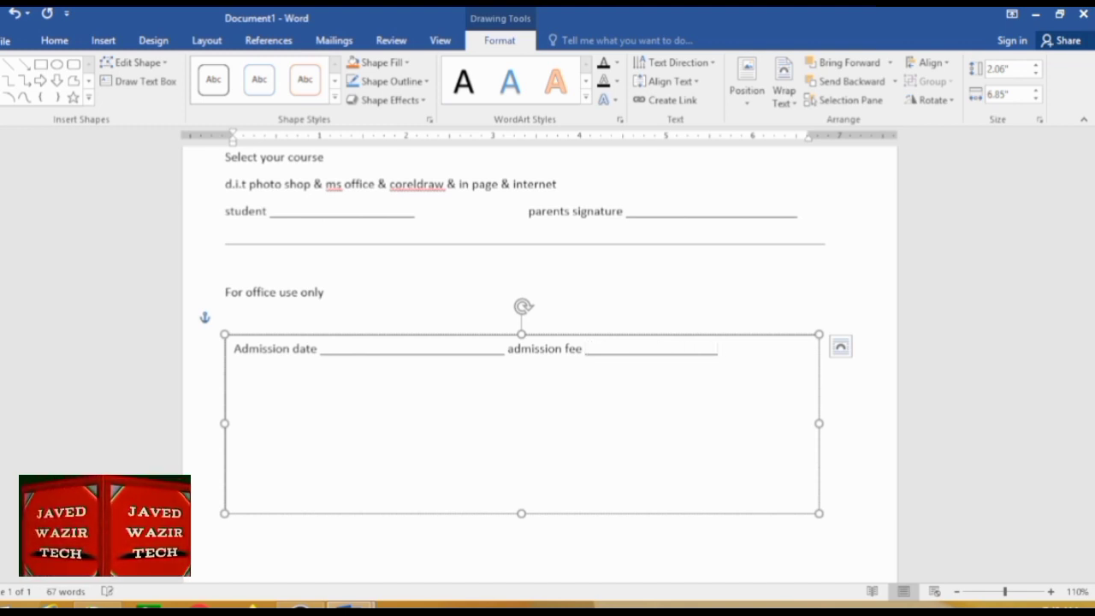
pyautogui.write('___________')
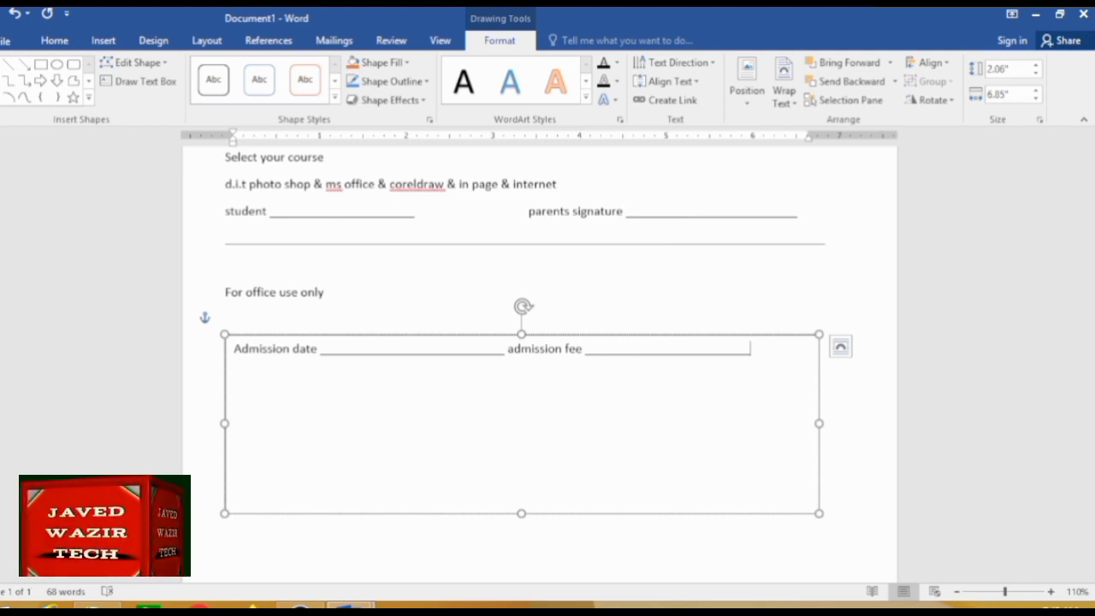
pyautogui.press('Return')
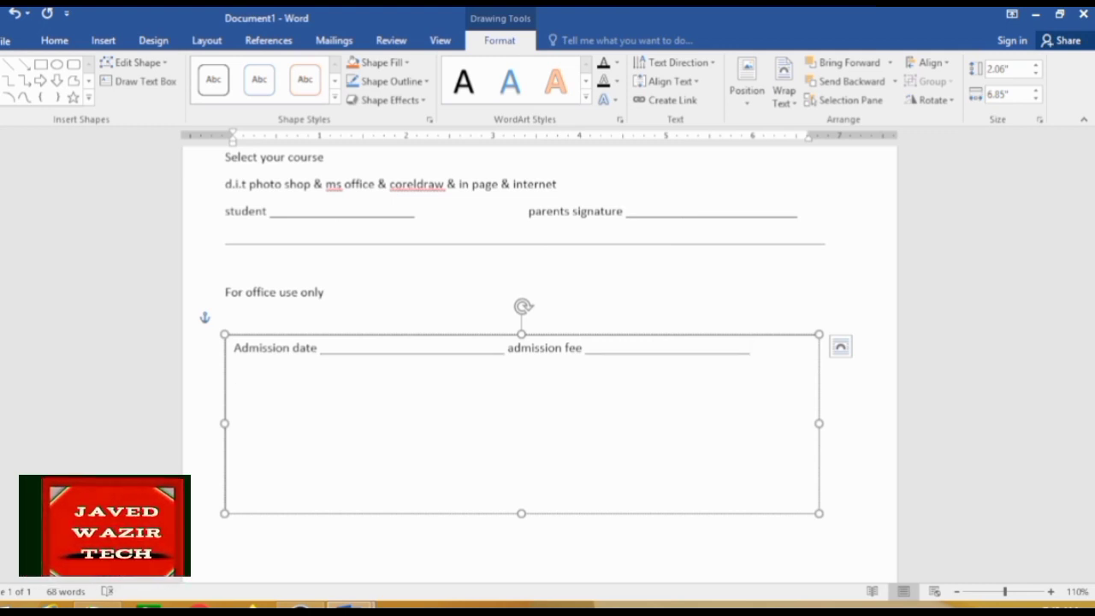
# Step: Type the second row: 'admission last date' and 'admission form receive date' with blanks
pyautogui.write('ad')
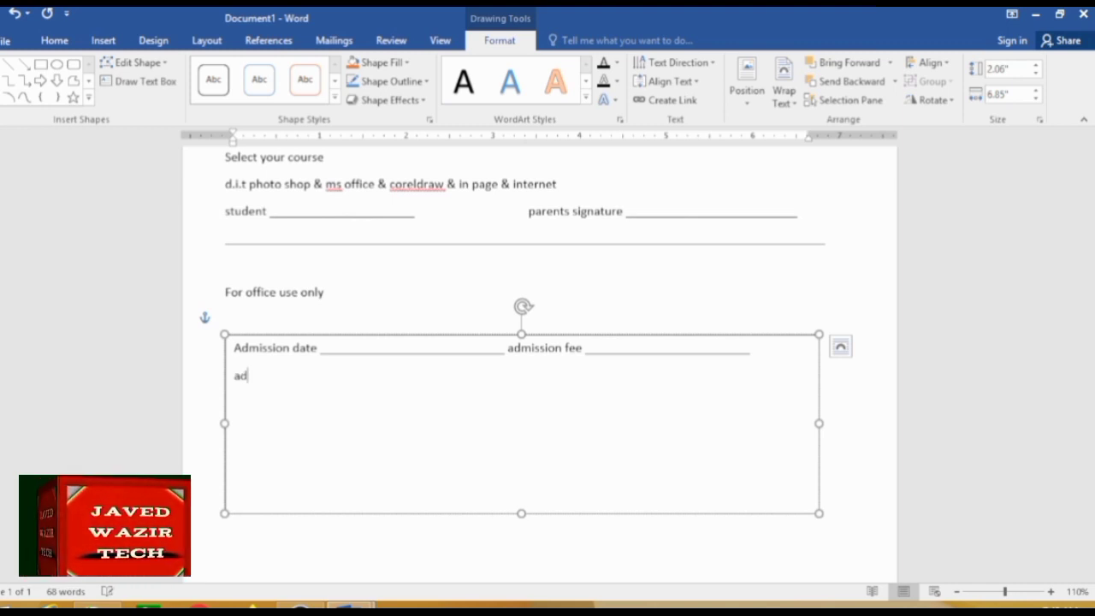
pyautogui.write('mission ')
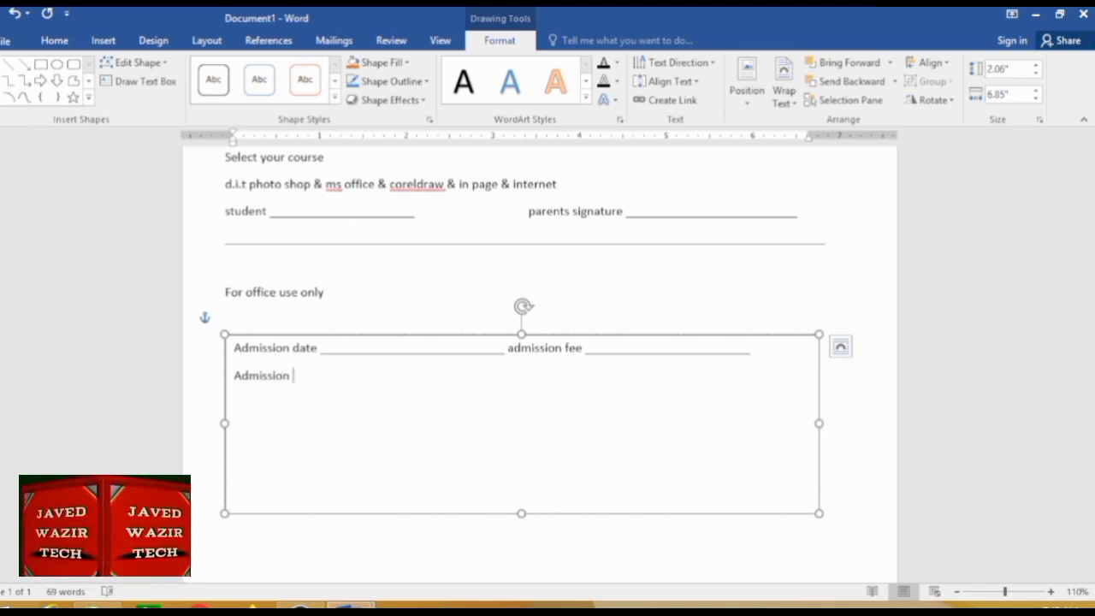
pyautogui.write('last')
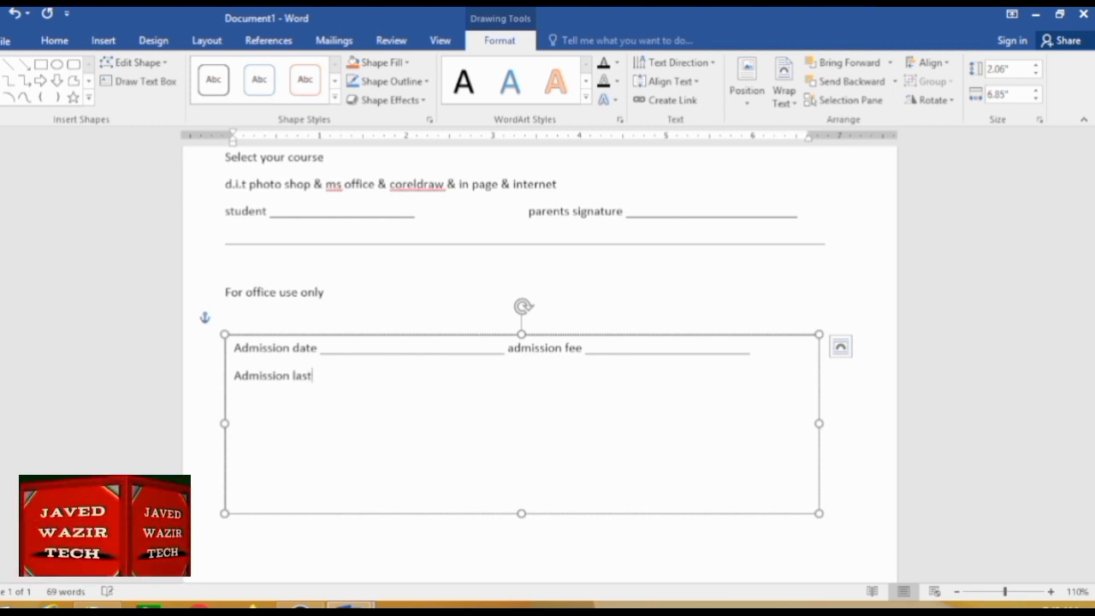
pyautogui.write(' date ')
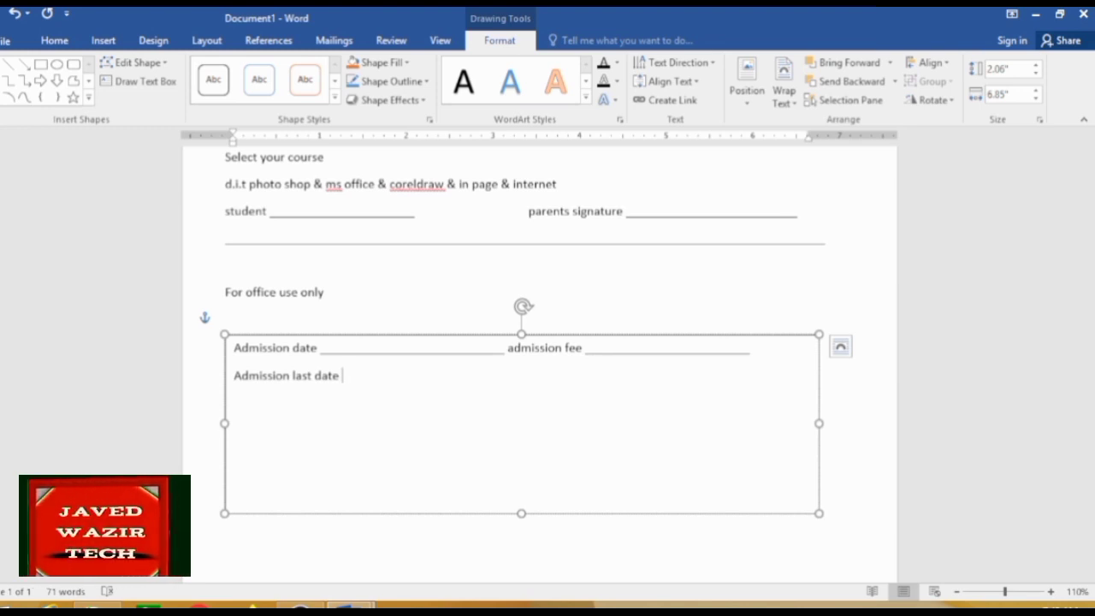
pyautogui.write('__________')
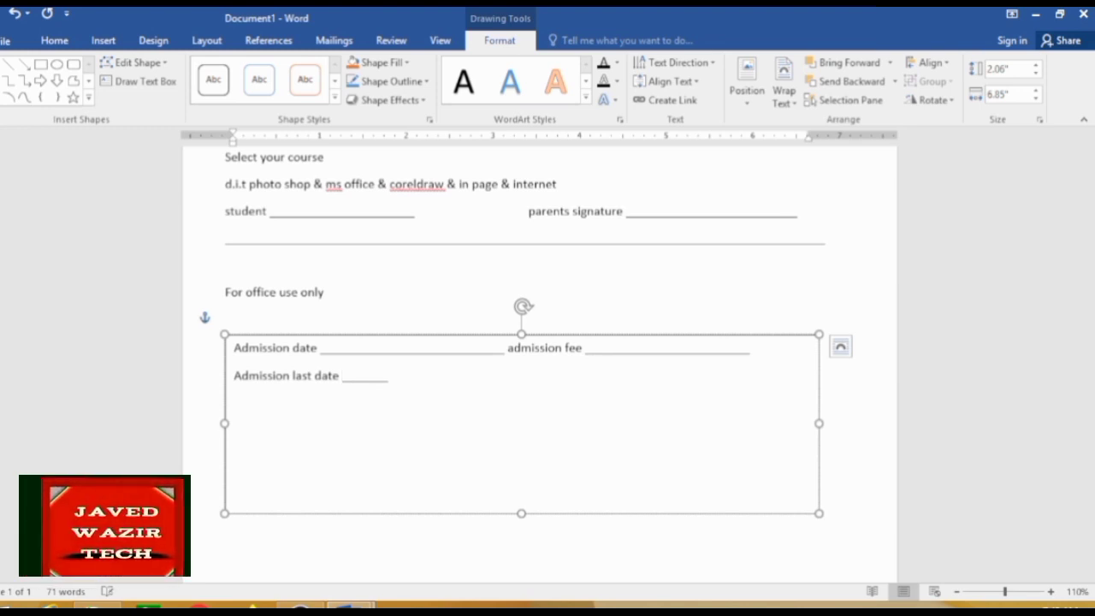
pyautogui.write('_________________________')
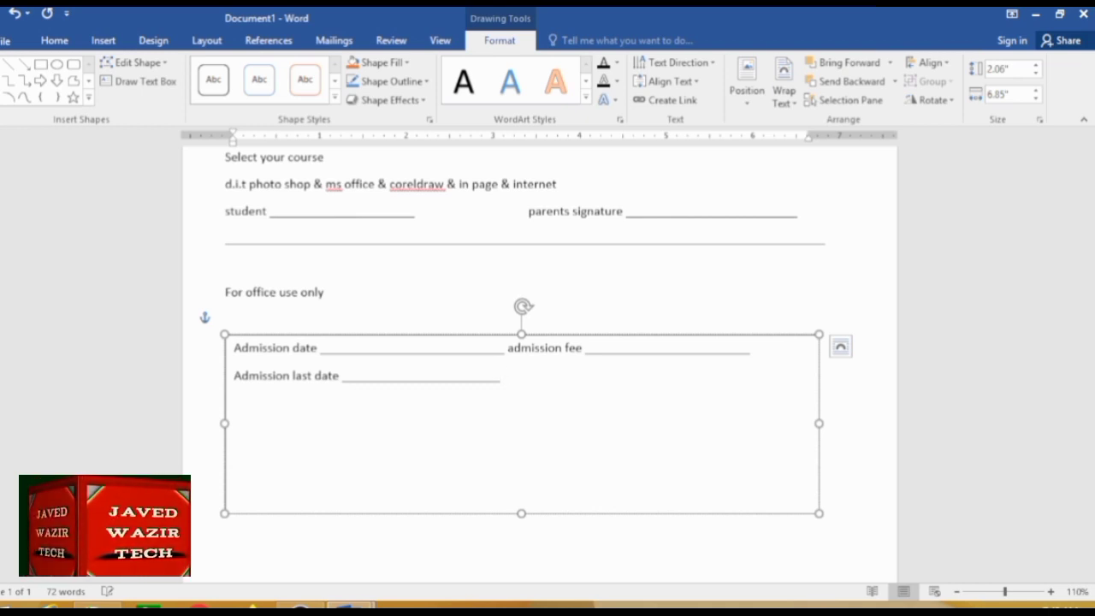
pyautogui.write('a')
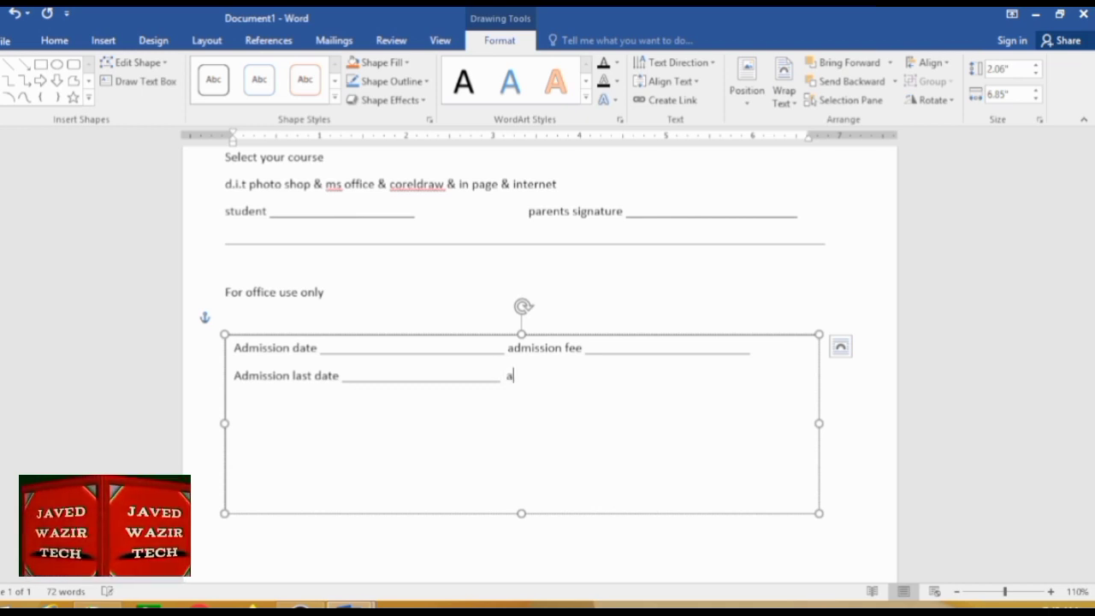
pyautogui.write('dmission')
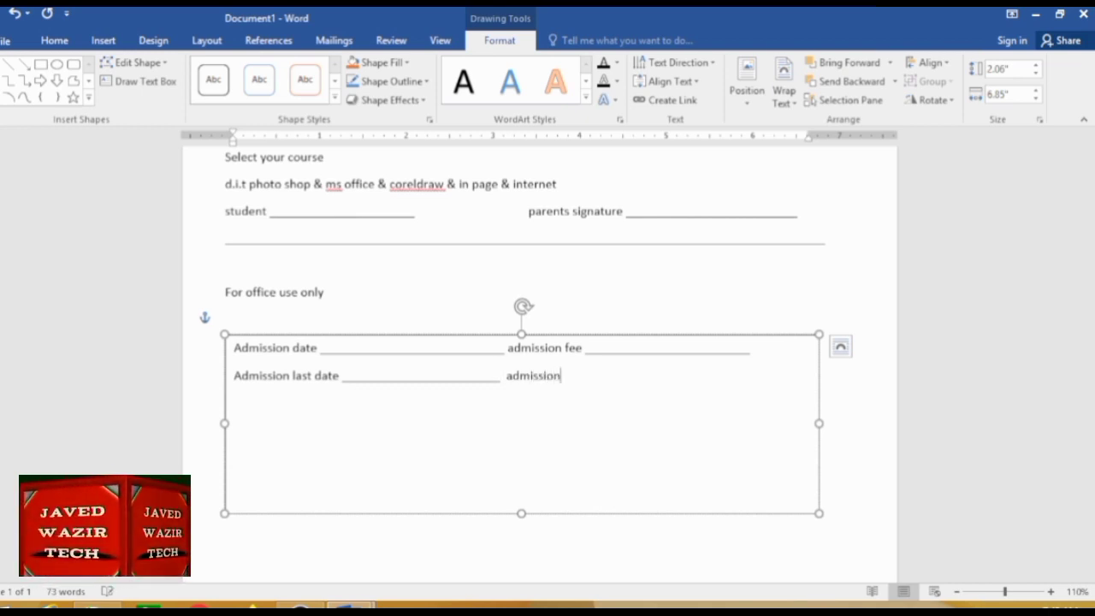
pyautogui.press('BackSpace')
pyautogui.press('BackSpace')
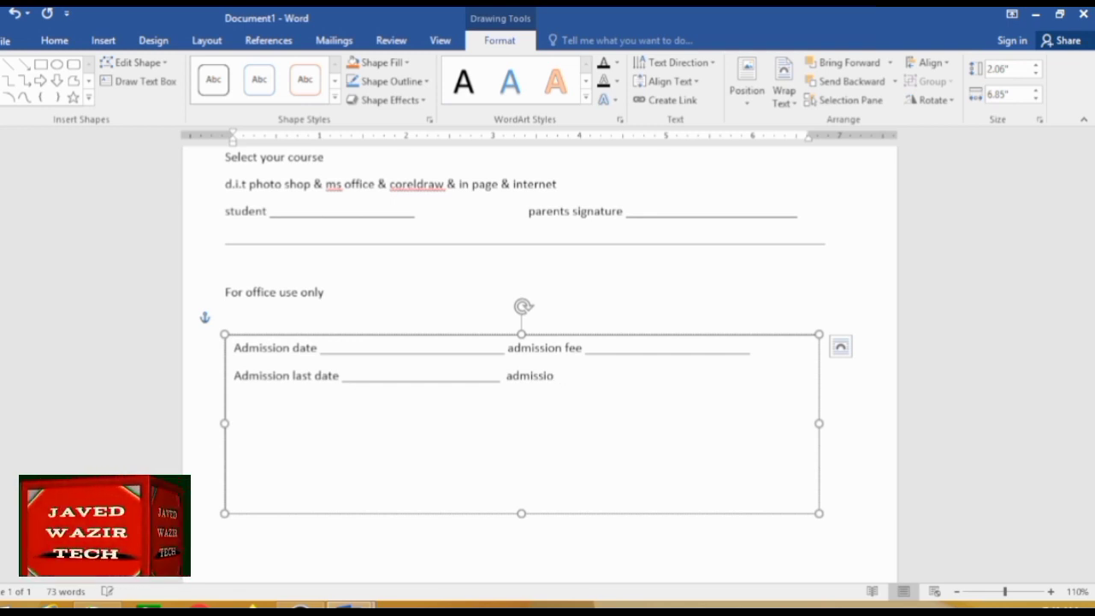
pyautogui.press('BackSpace')
pyautogui.press('BackSpace')
pyautogui.press('BackSpace')
pyautogui.press('BackSpace')
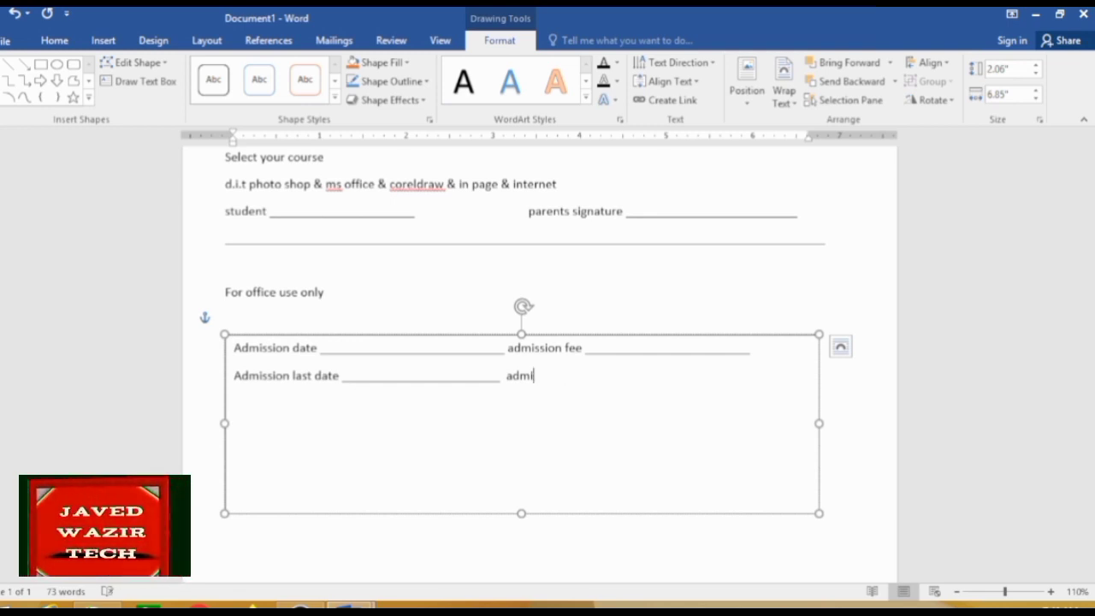
pyautogui.press('BackSpace')
pyautogui.write('is')
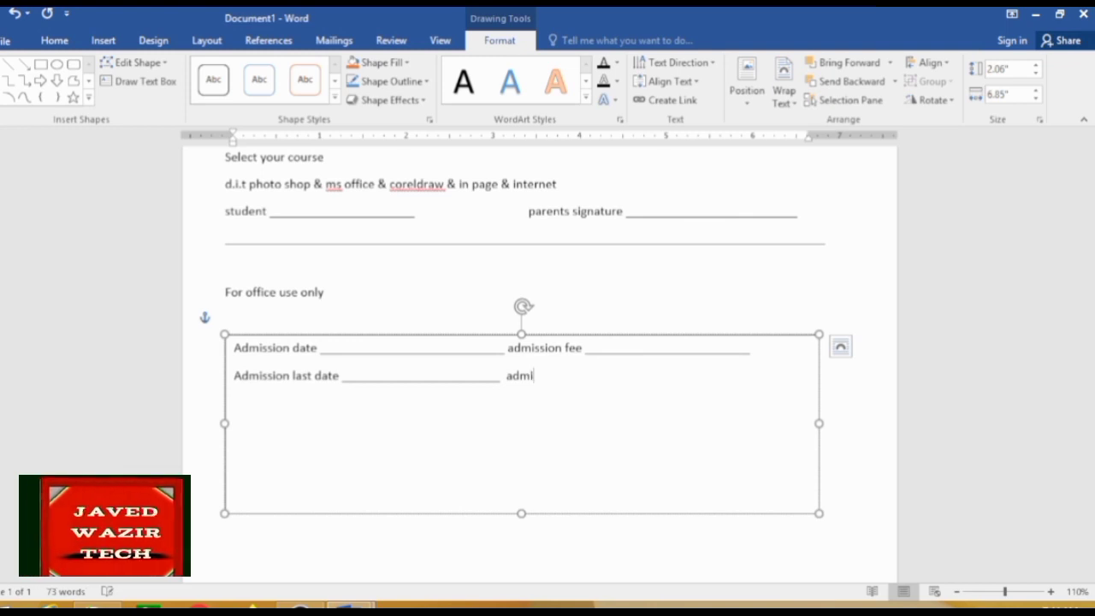
pyautogui.write('sion ')
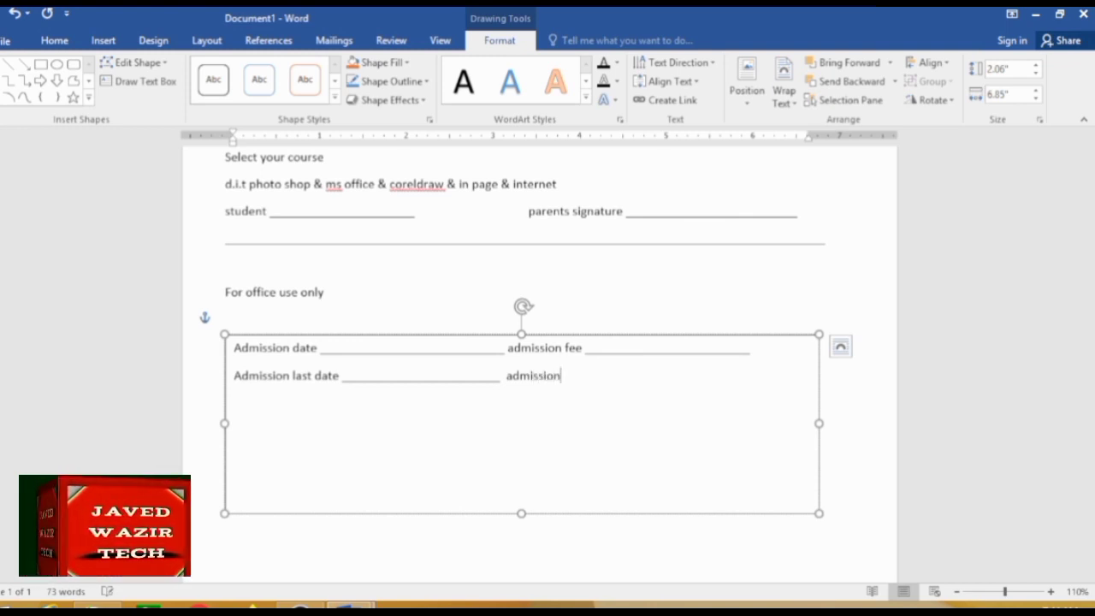
pyautogui.write('fo')
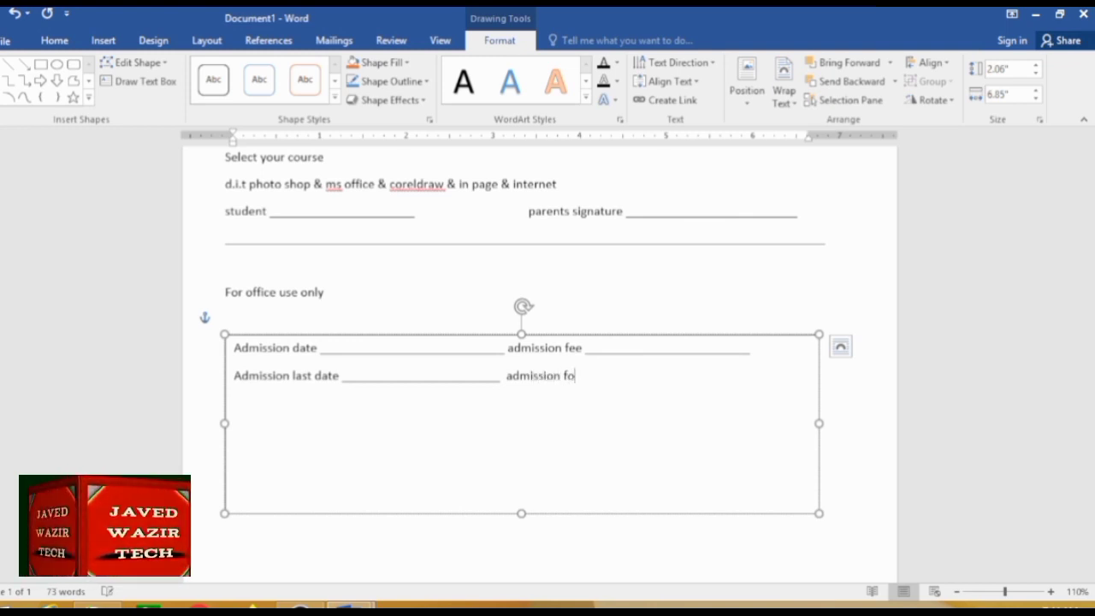
pyautogui.write('rm re')
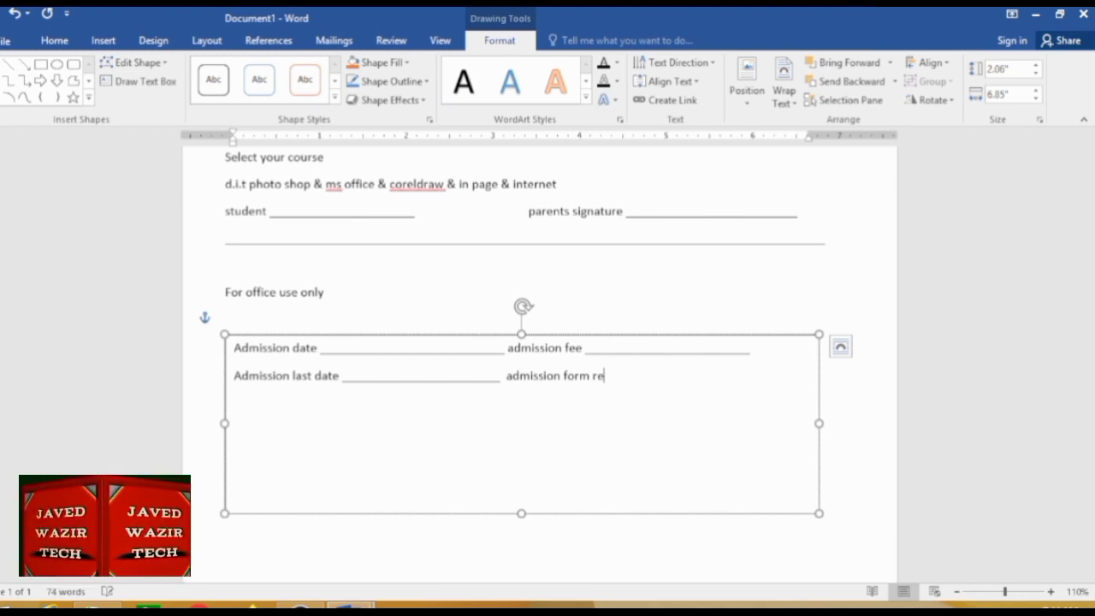
pyautogui.write('ce')
pyautogui.write('iv')
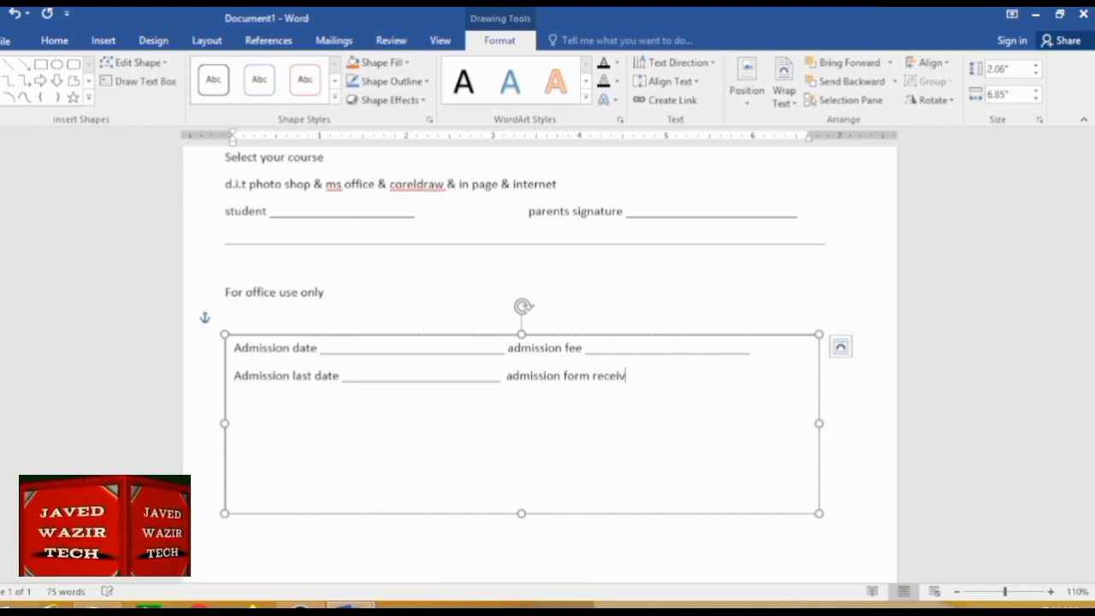
pyautogui.write('e')
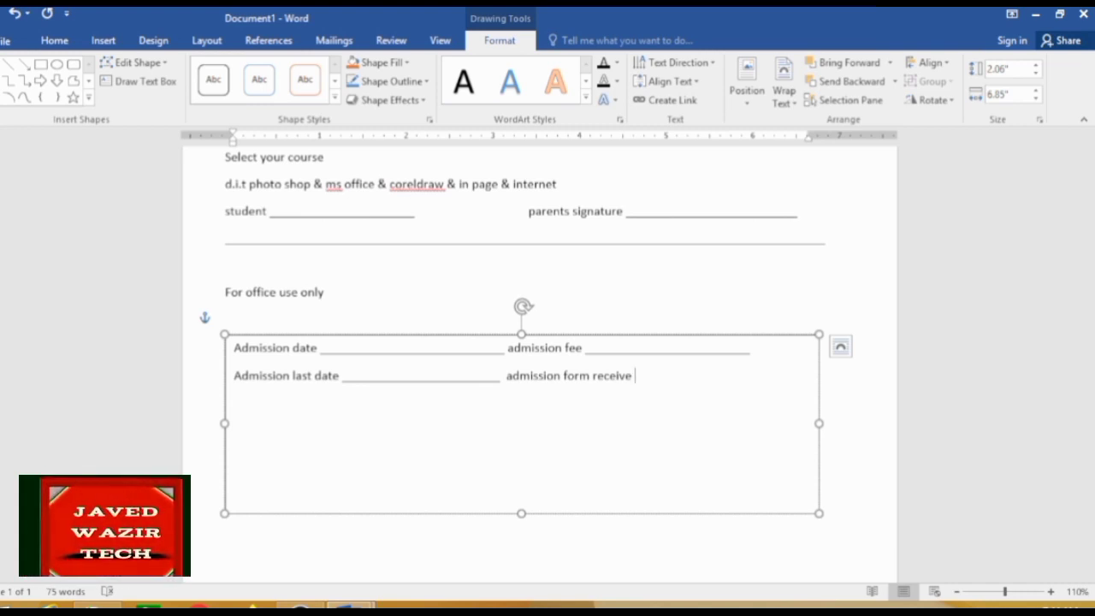
pyautogui.write('date ')
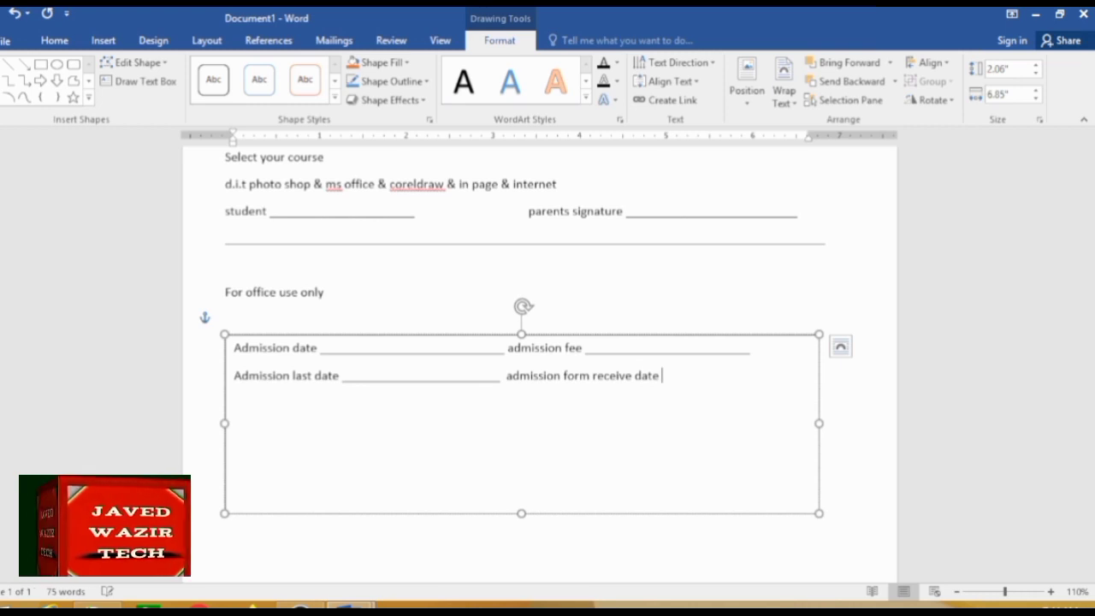
pyautogui.write('______')
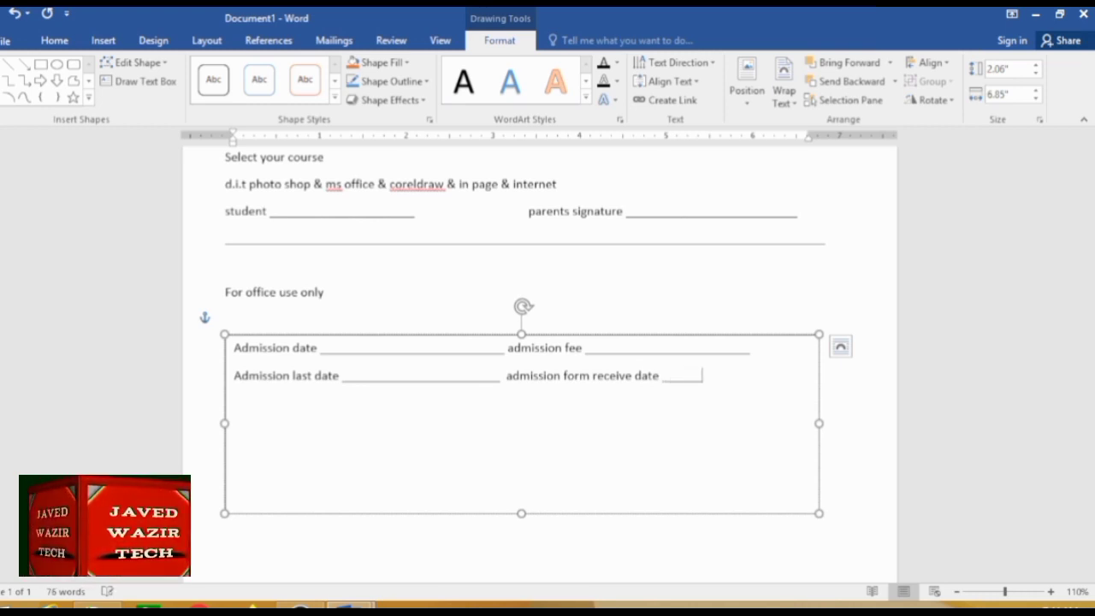
pyautogui.write('_____')
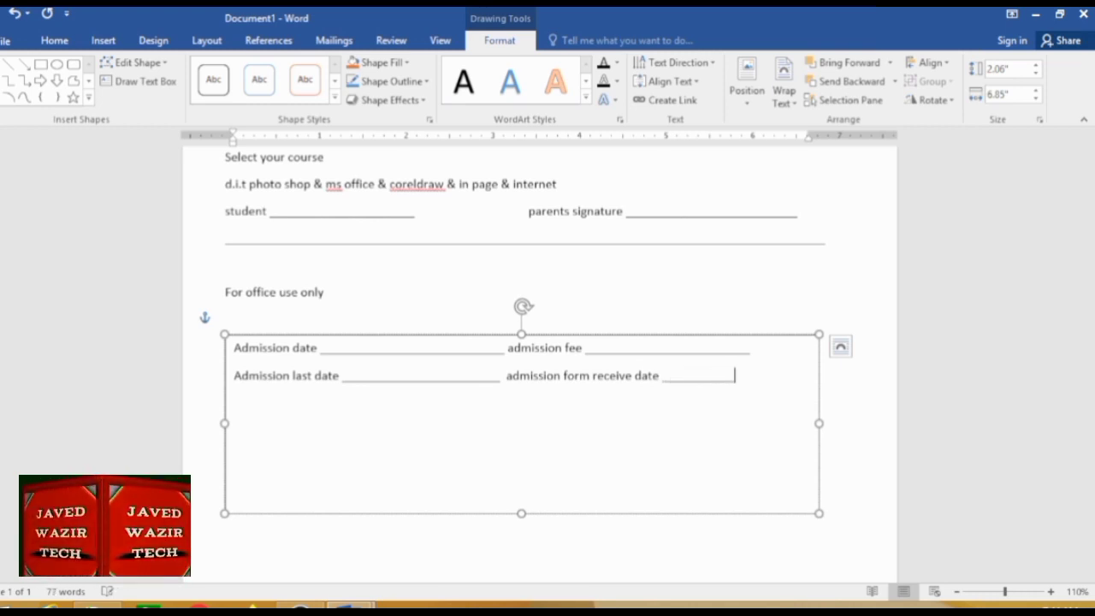
pyautogui.write('________')
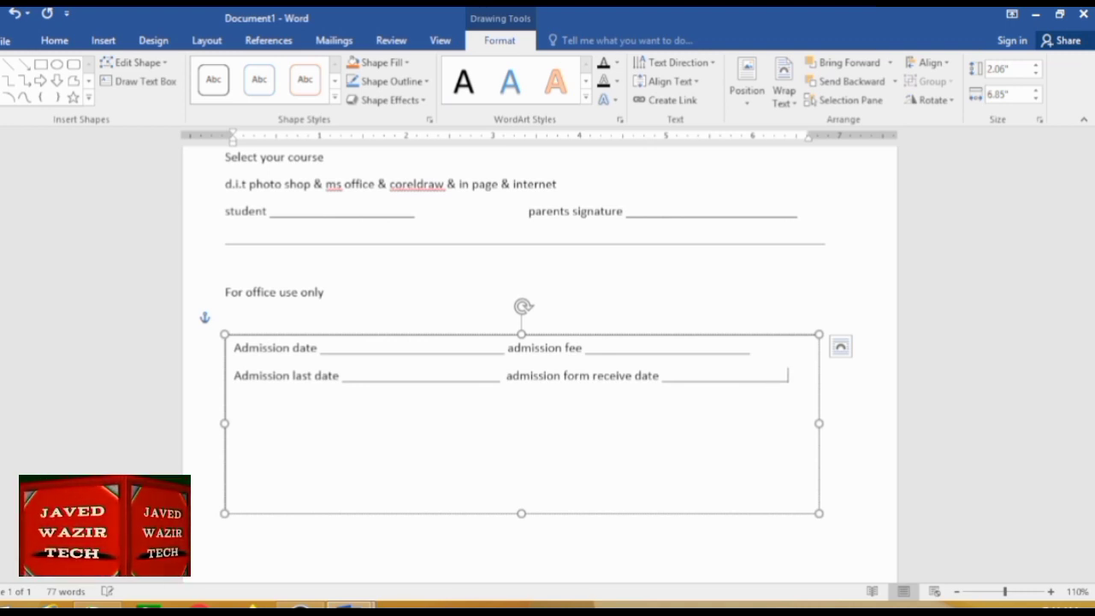
pyautogui.write('_')
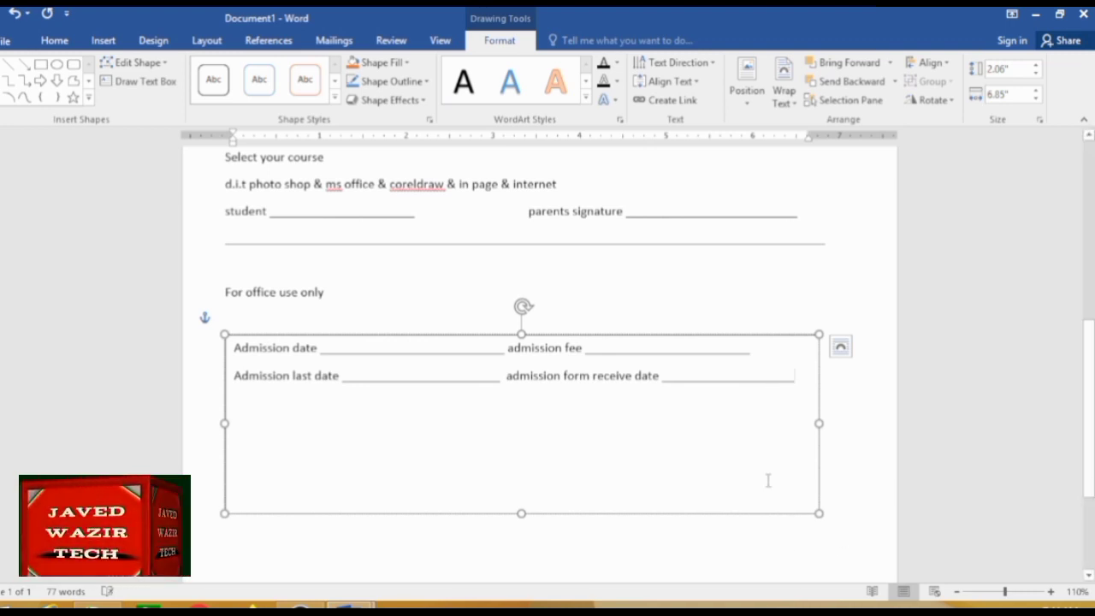
# Step: Lengthen the admission fee blank, then start a new line in the box
pyautogui.click(756, 357)
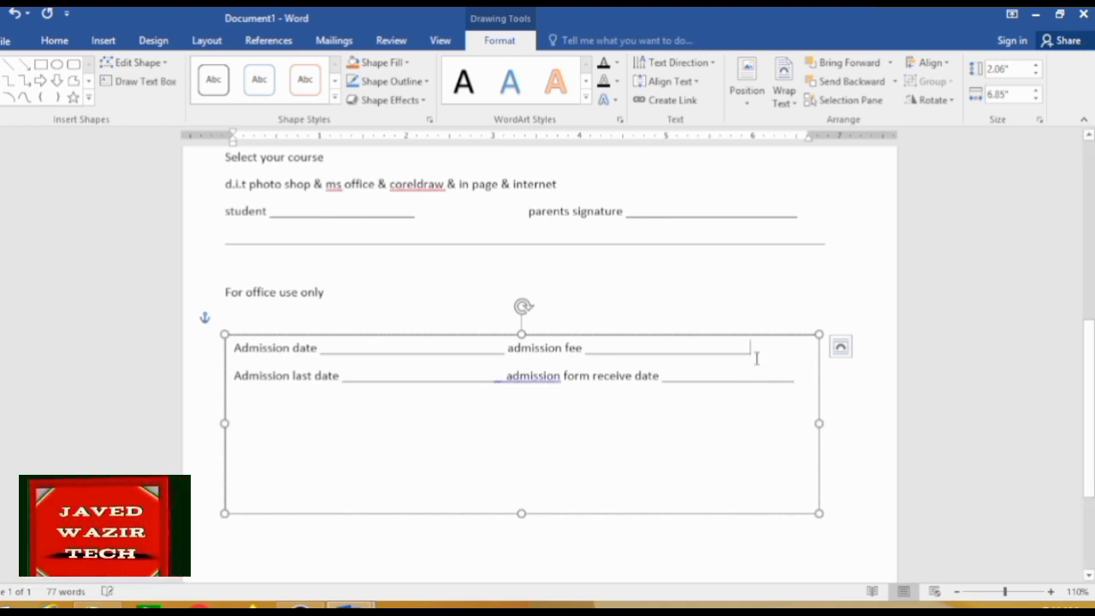
pyautogui.write('___')
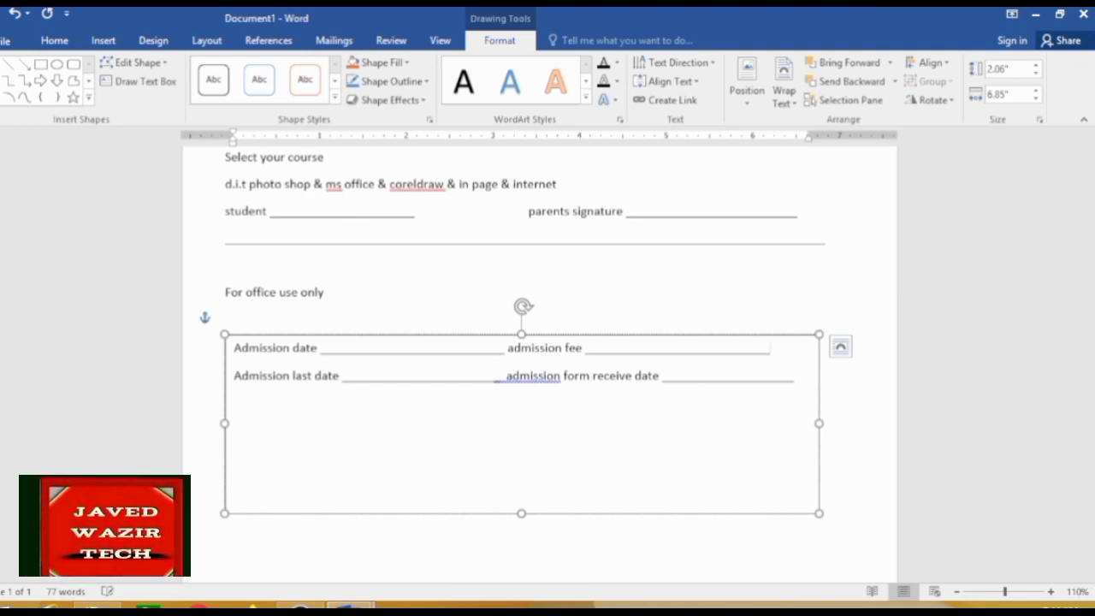
pyautogui.write('___')
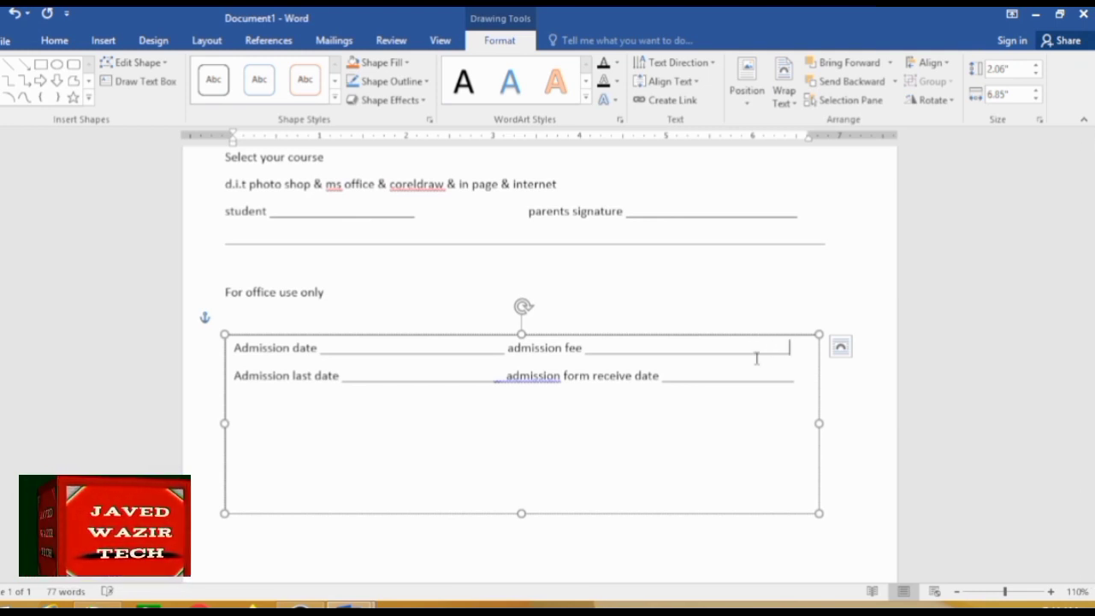
pyautogui.click(803, 384)
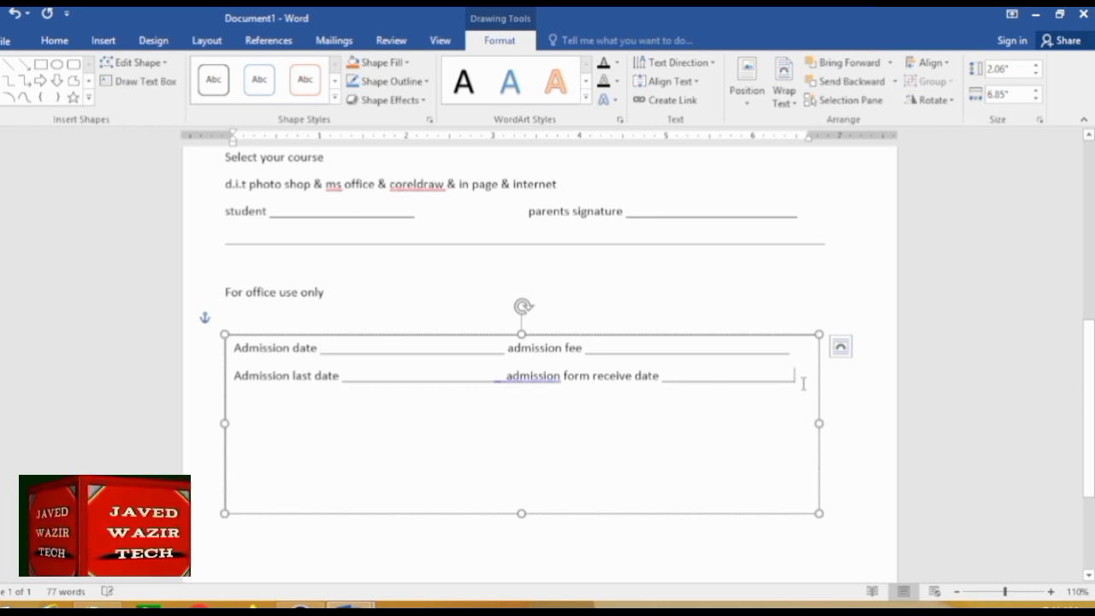
pyautogui.press('Return')
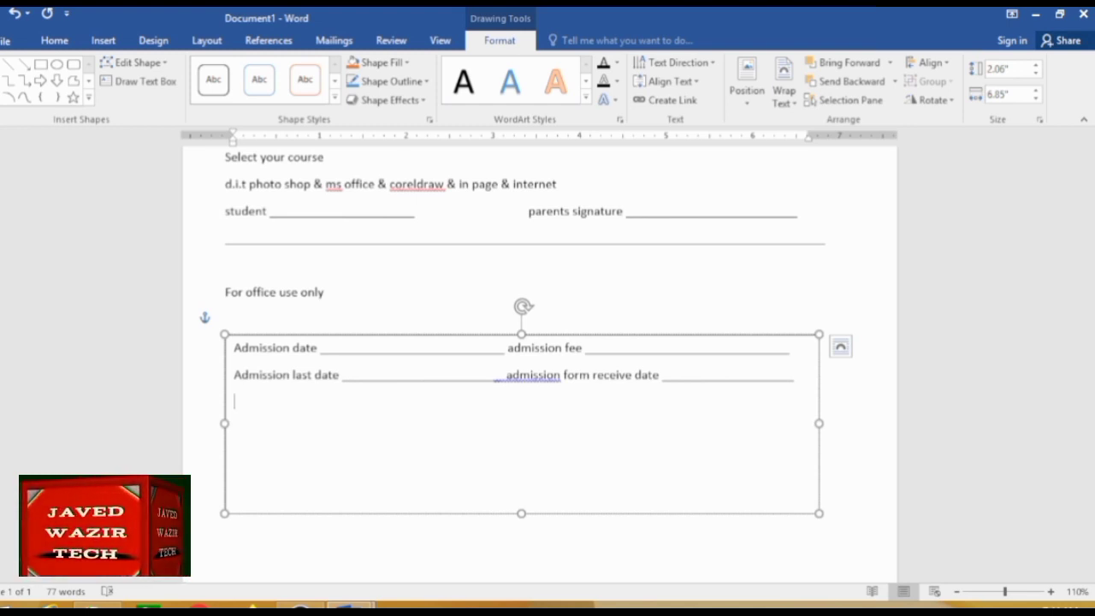
# Step: Type the third row: 'Admin signature' and 'director signature', each with an underscore blank
pyautogui.write('Admi')
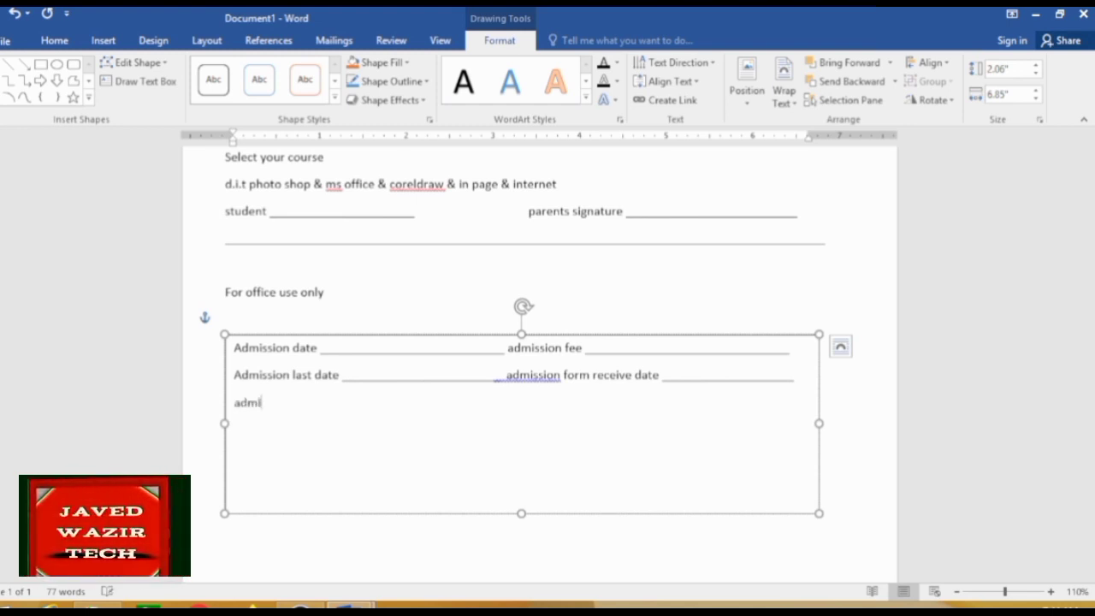
pyautogui.write('n si')
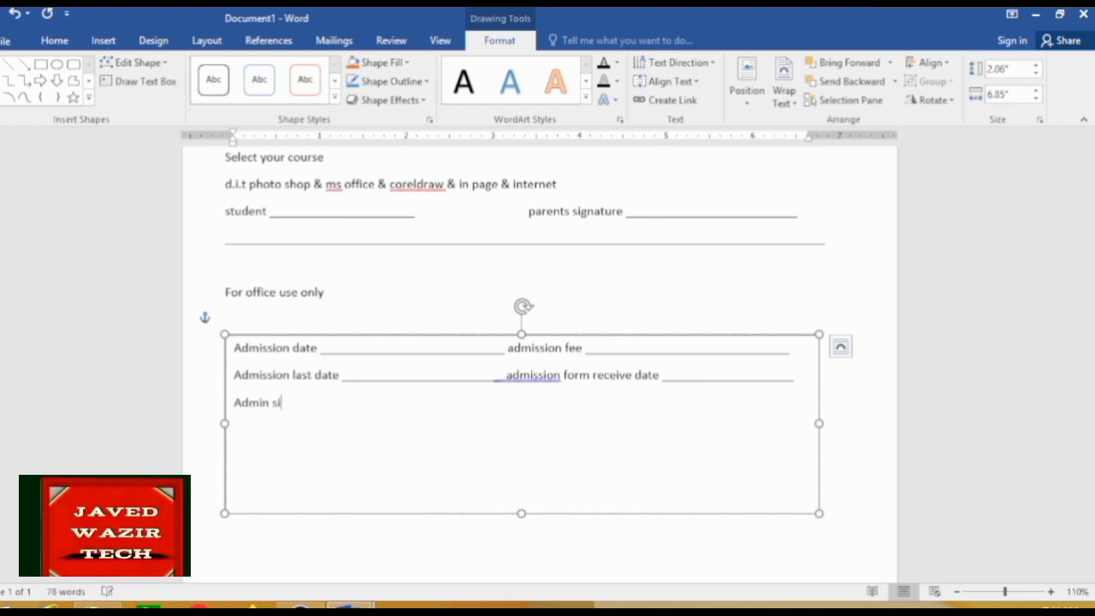
pyautogui.write('gnatu')
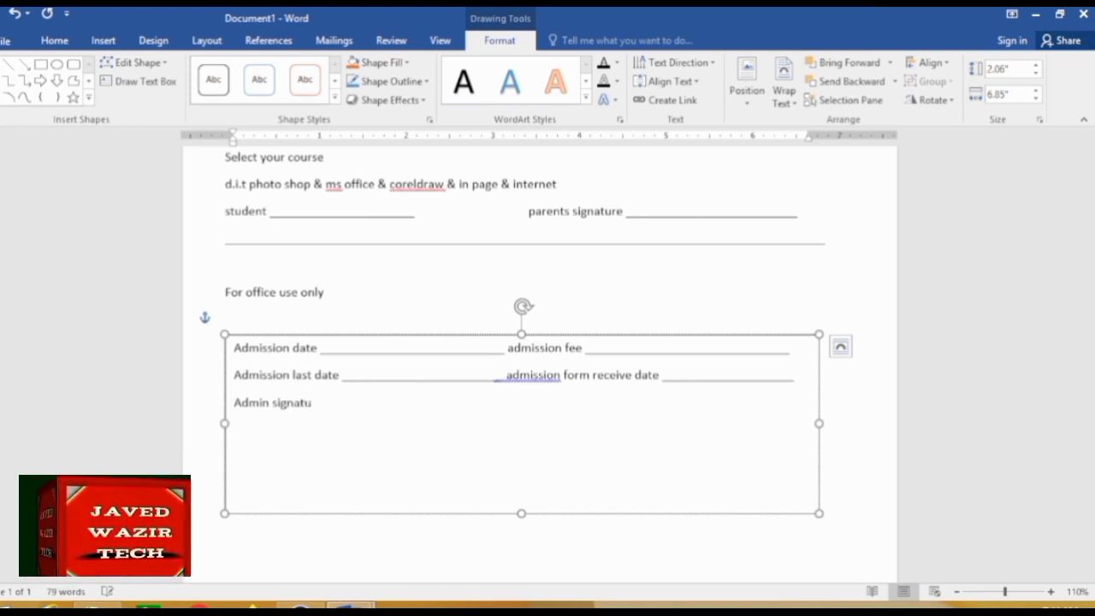
pyautogui.write('re')
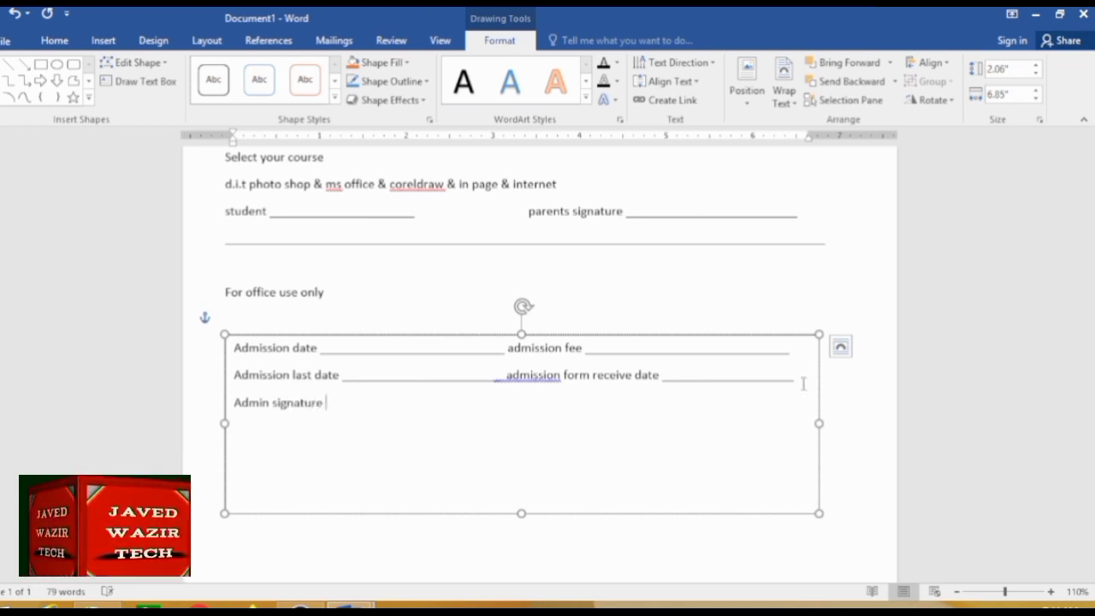
pyautogui.write(' __________________')
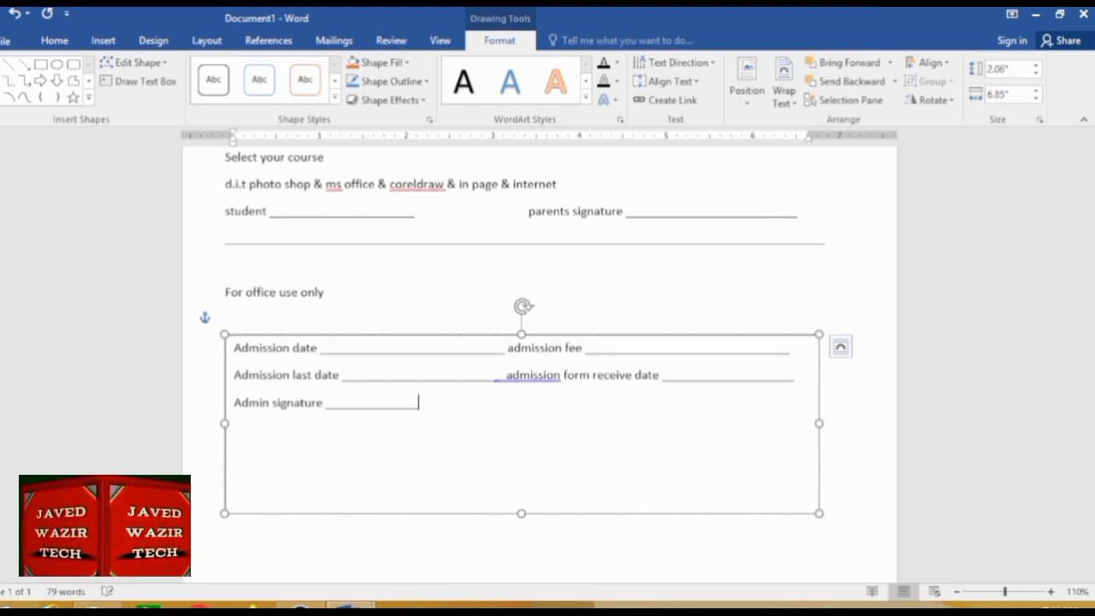
pyautogui.write('______________________________')
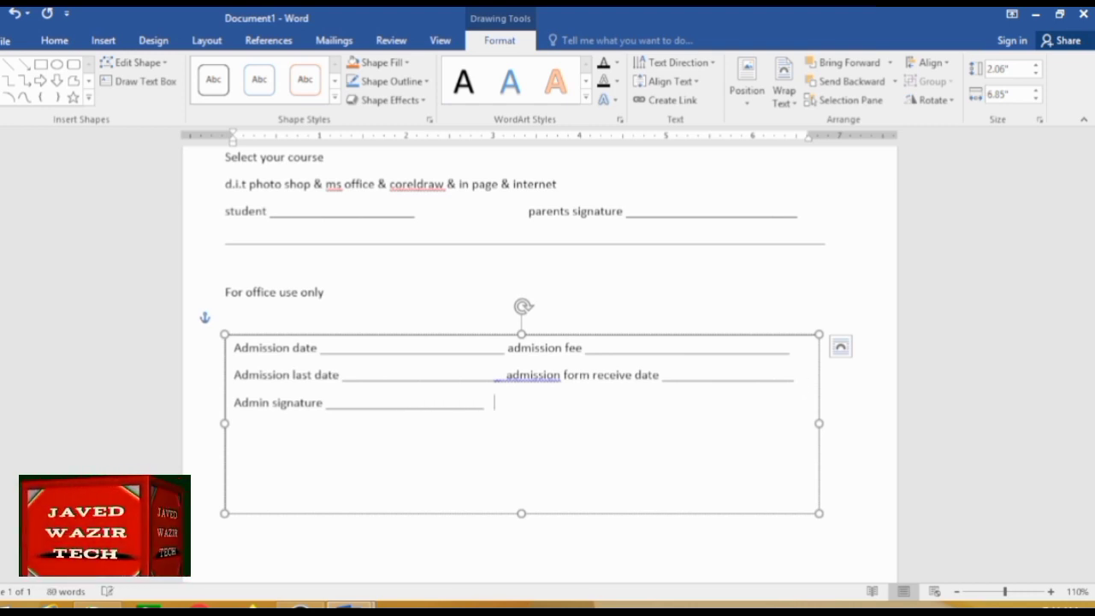
pyautogui.press('Tab')
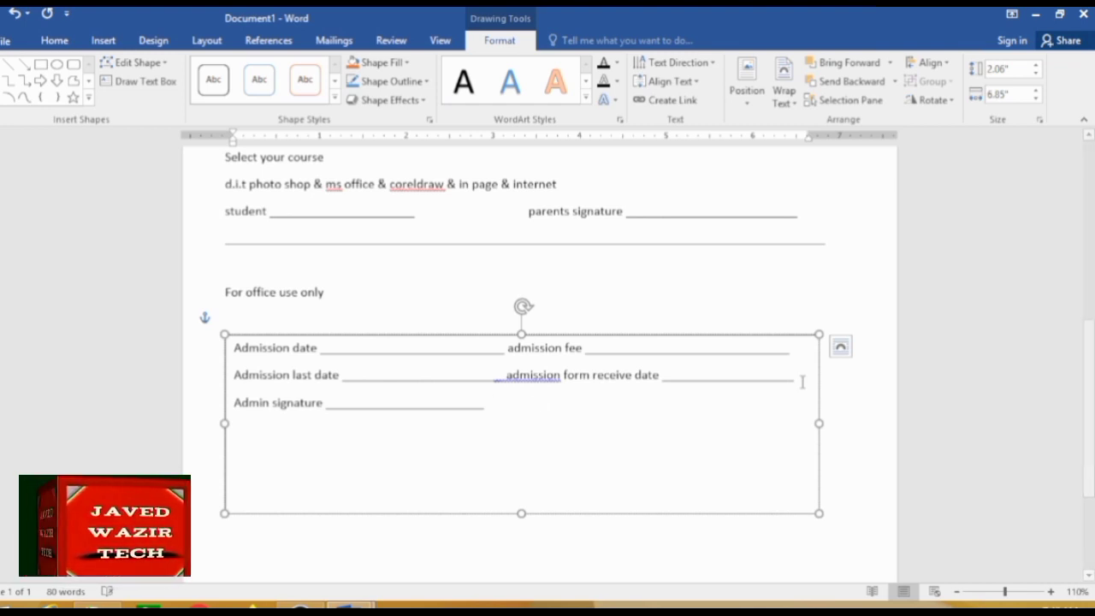
pyautogui.write(' d')
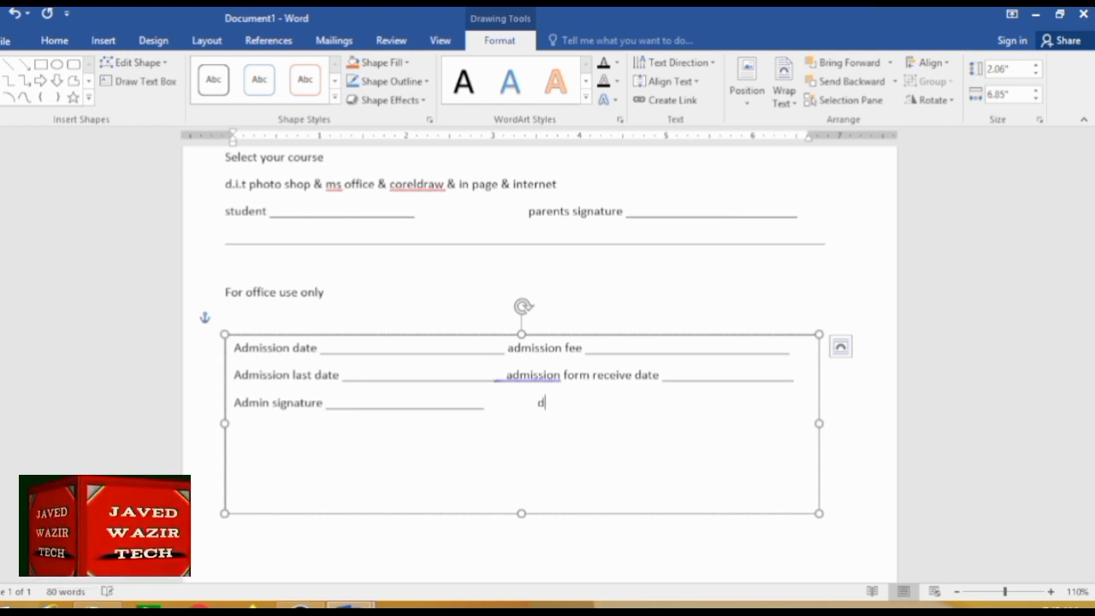
pyautogui.write('irect')
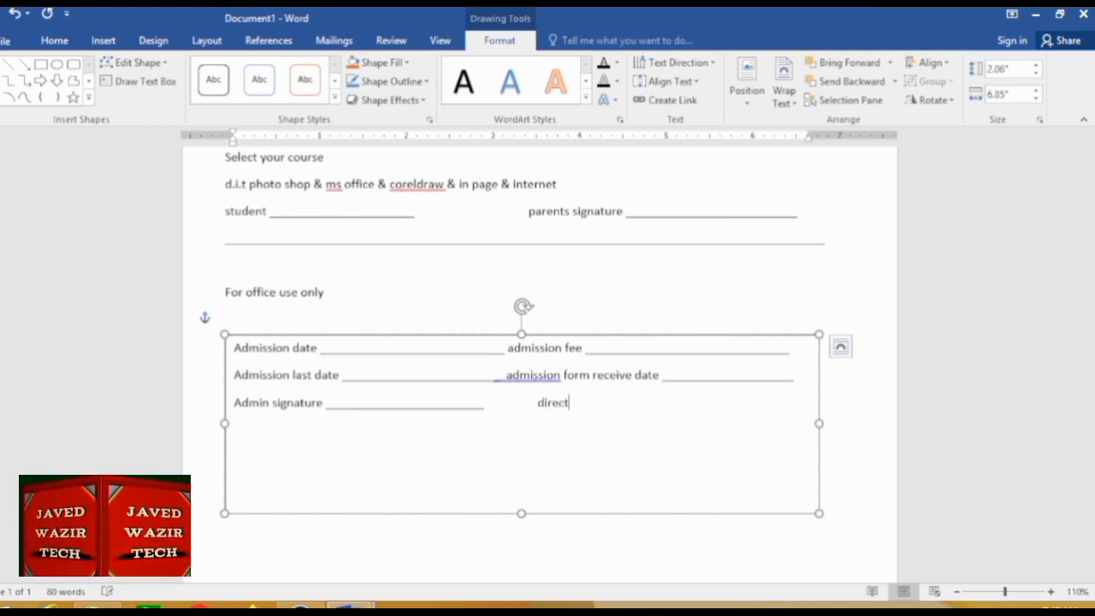
pyautogui.write('or')
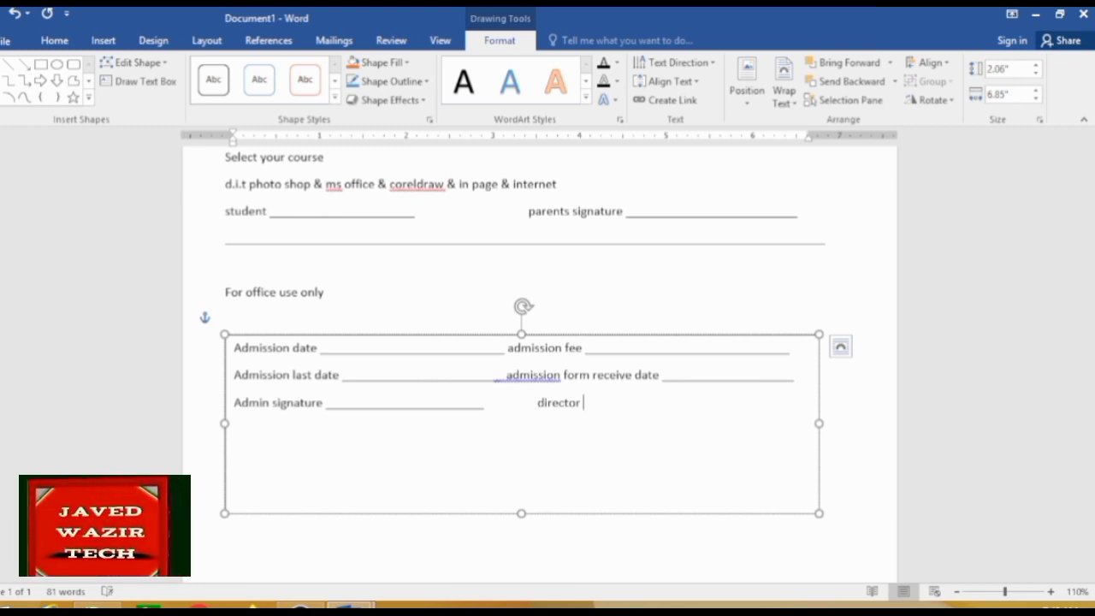
pyautogui.write('si')
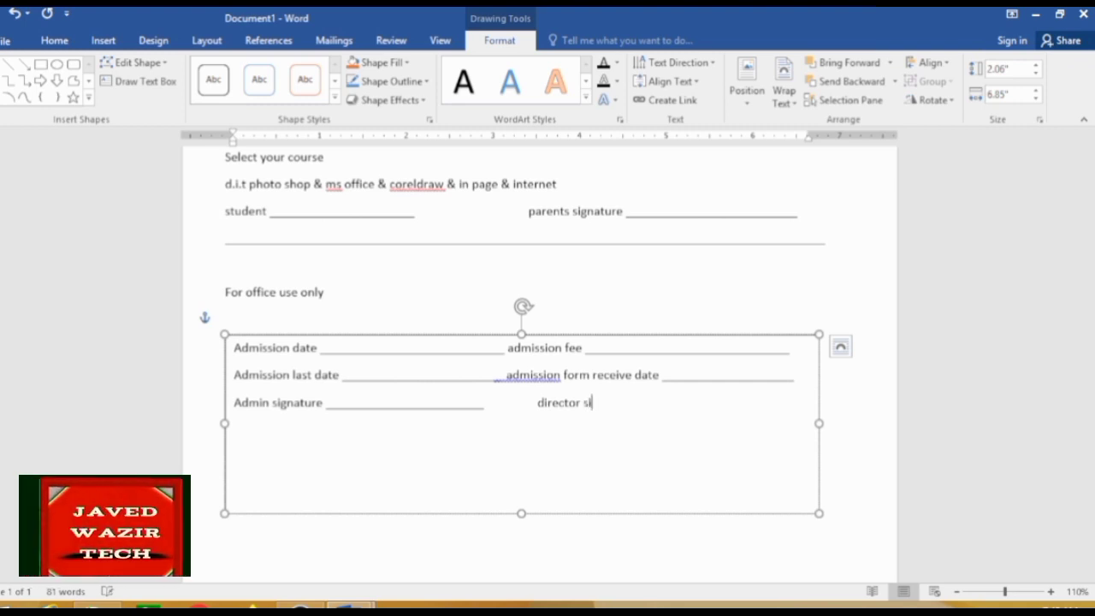
pyautogui.write('gnatur')
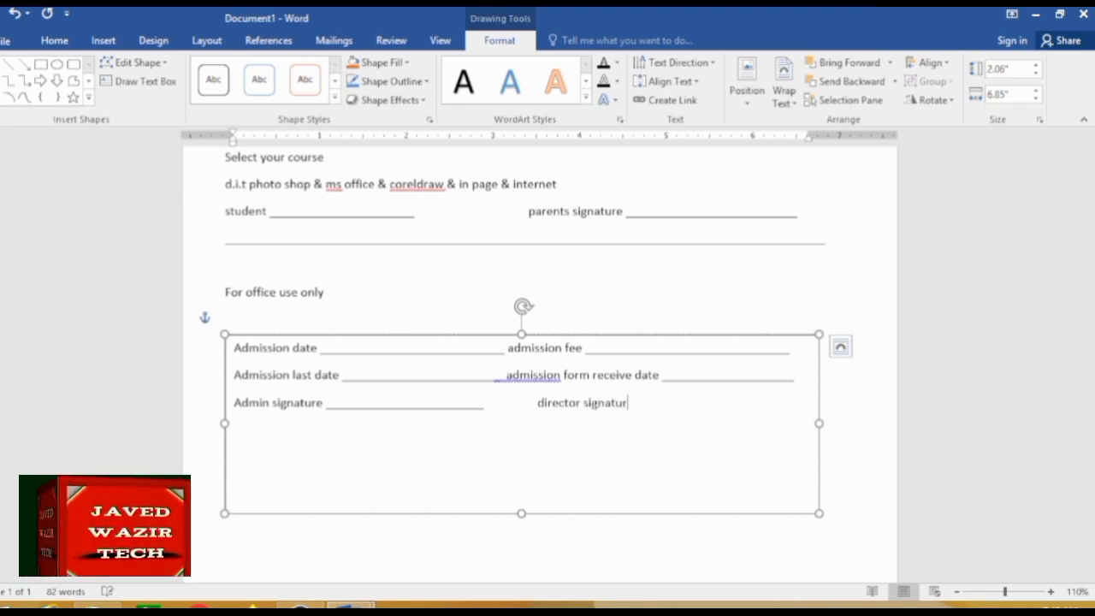
pyautogui.write('e ')
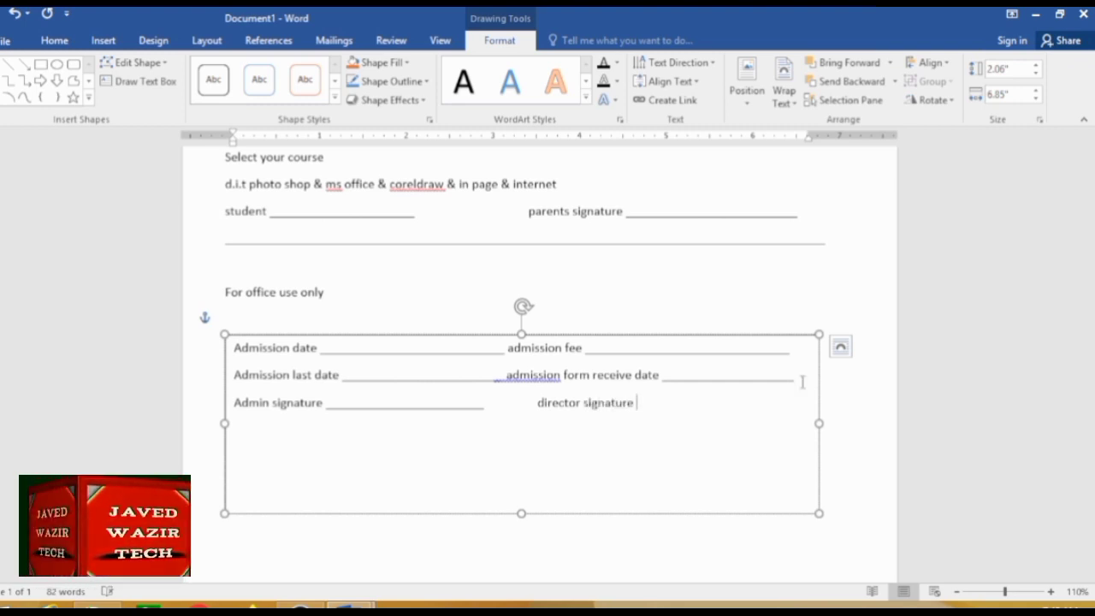
pyautogui.write('____________________')
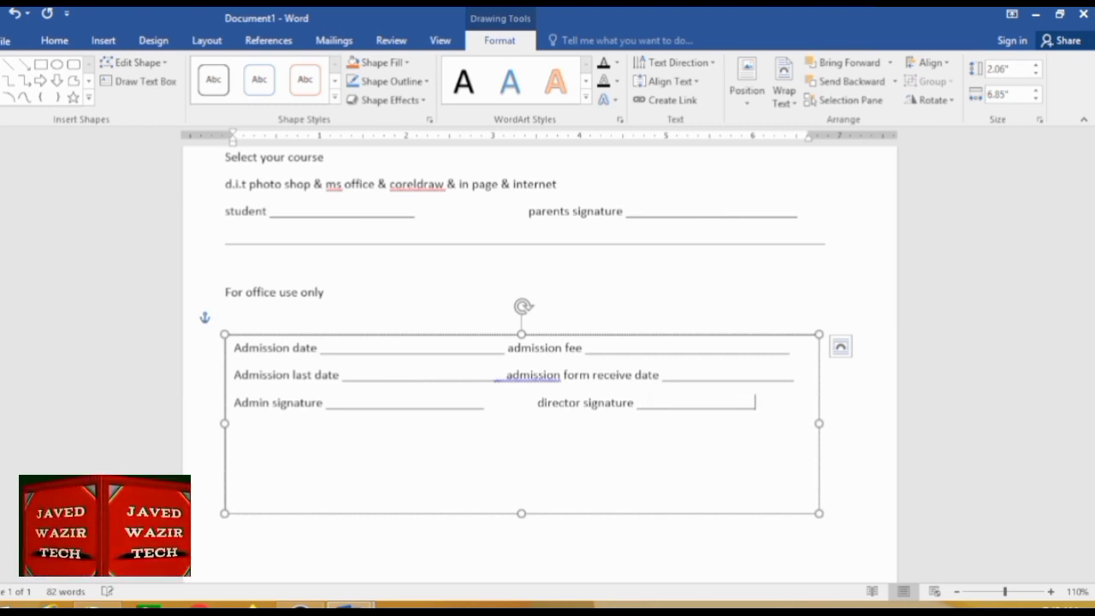
pyautogui.write('_____          director signature _')
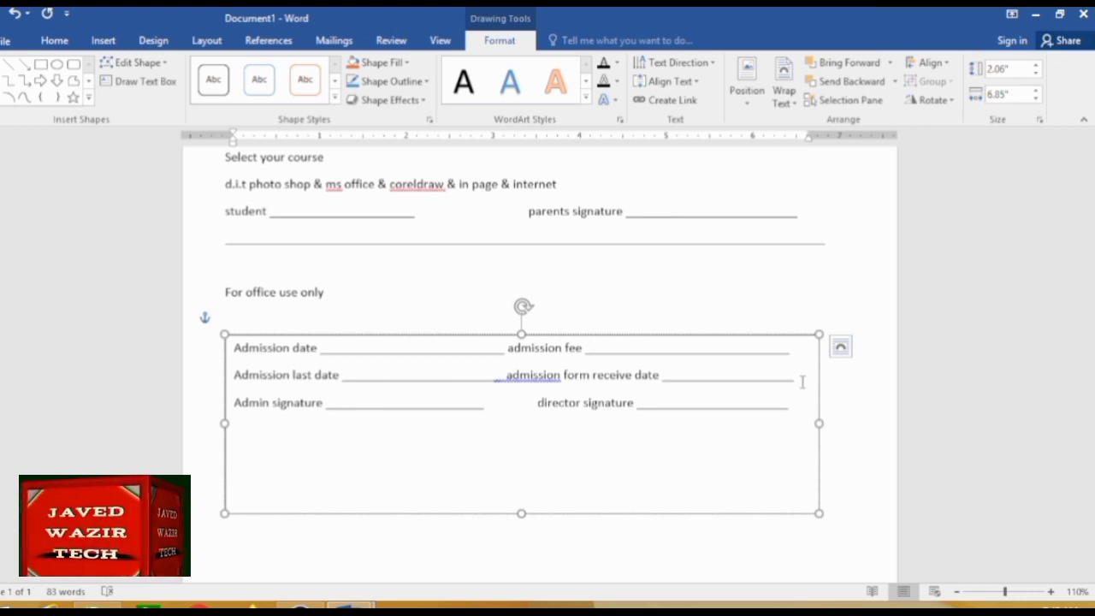
# Step: Align the Admin and director signature blanks by removing an extra space and adjusting the underscores
pyautogui.click(538, 402)
pyautogui.press('BackSpace')
pyautogui.press('BackSpace')
pyautogui.press('BackSpace')
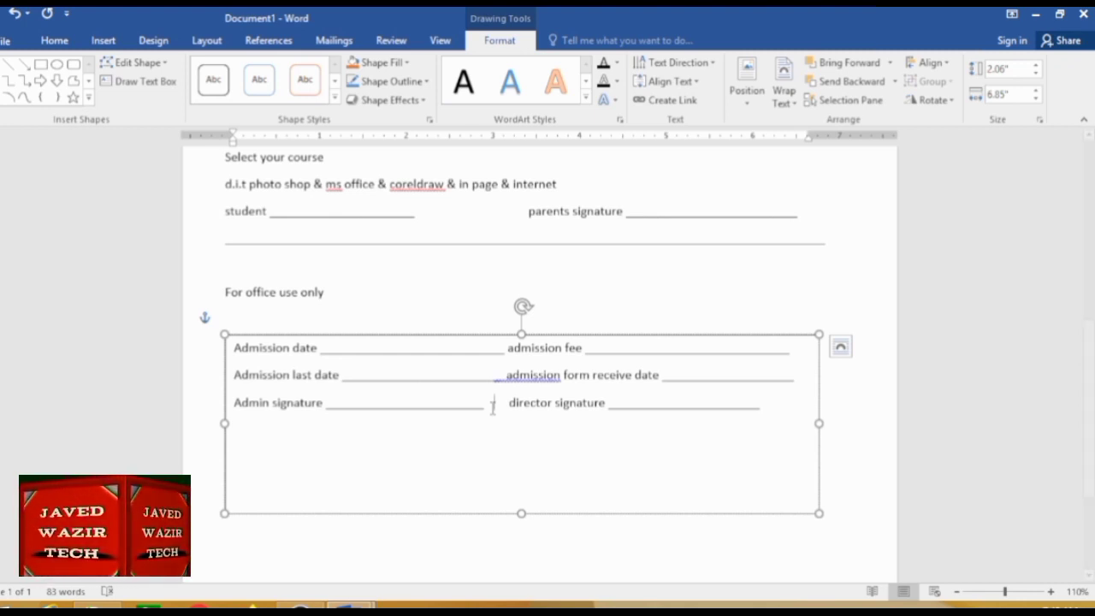
pyautogui.press('BackSpace')
pyautogui.press('BackSpace')
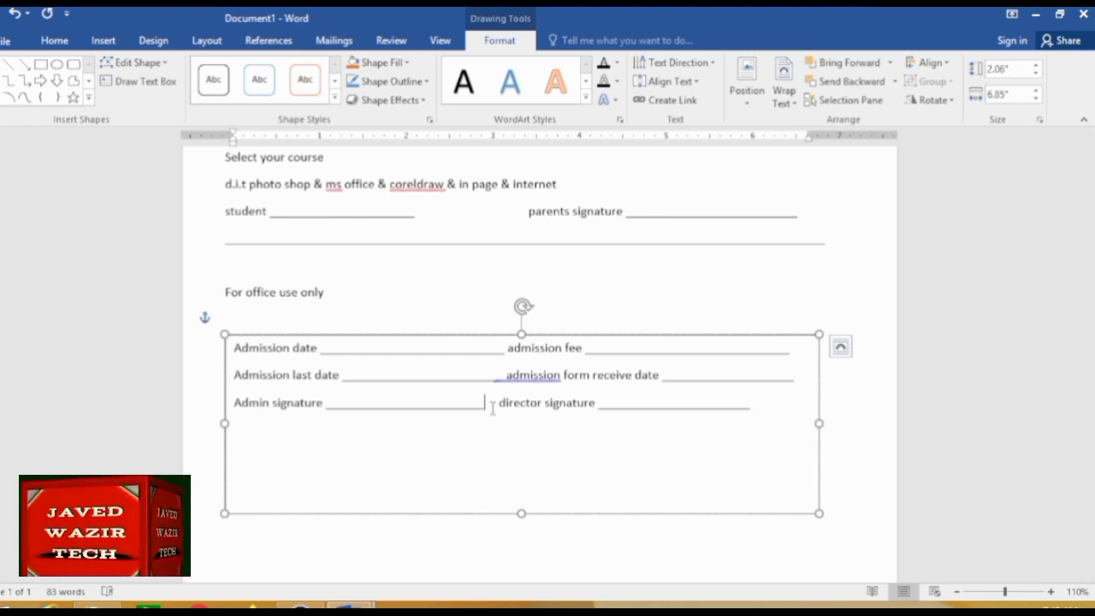
pyautogui.write('___')
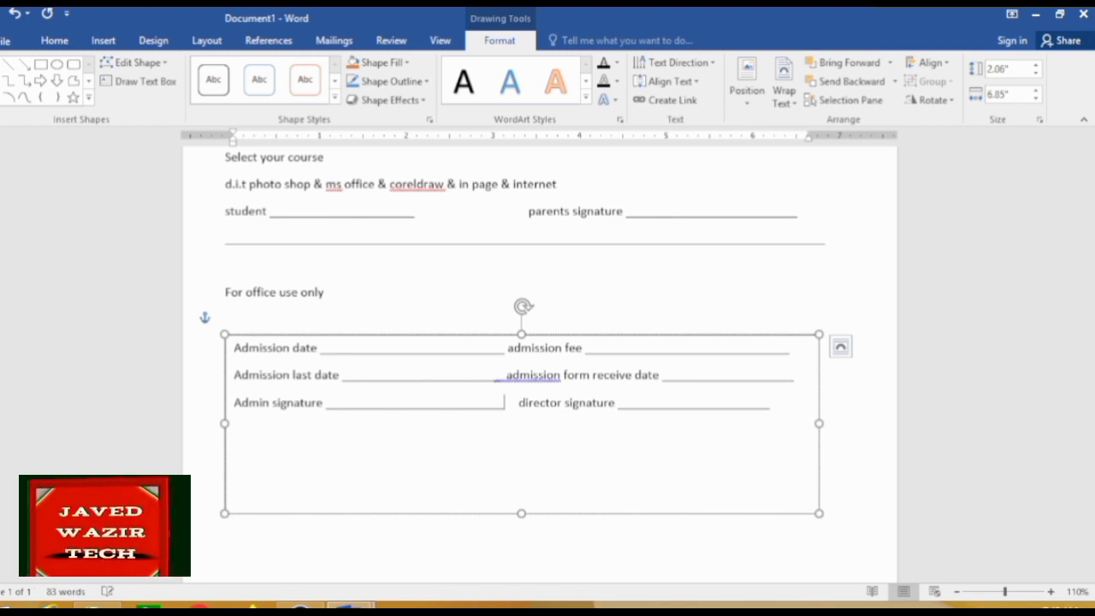
pyautogui.write('_')
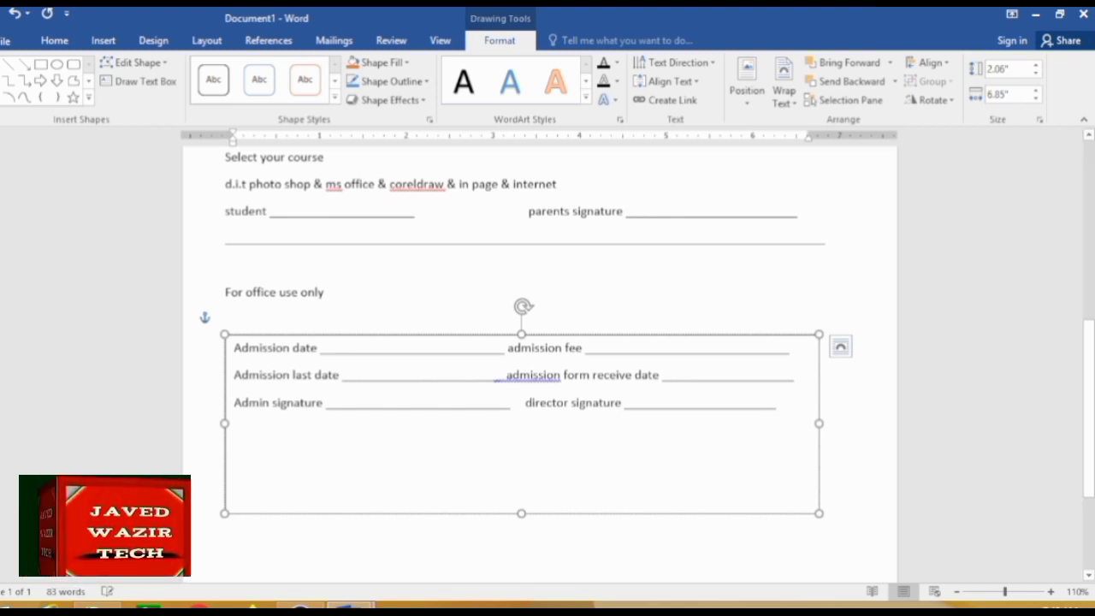
pyautogui.write('___')
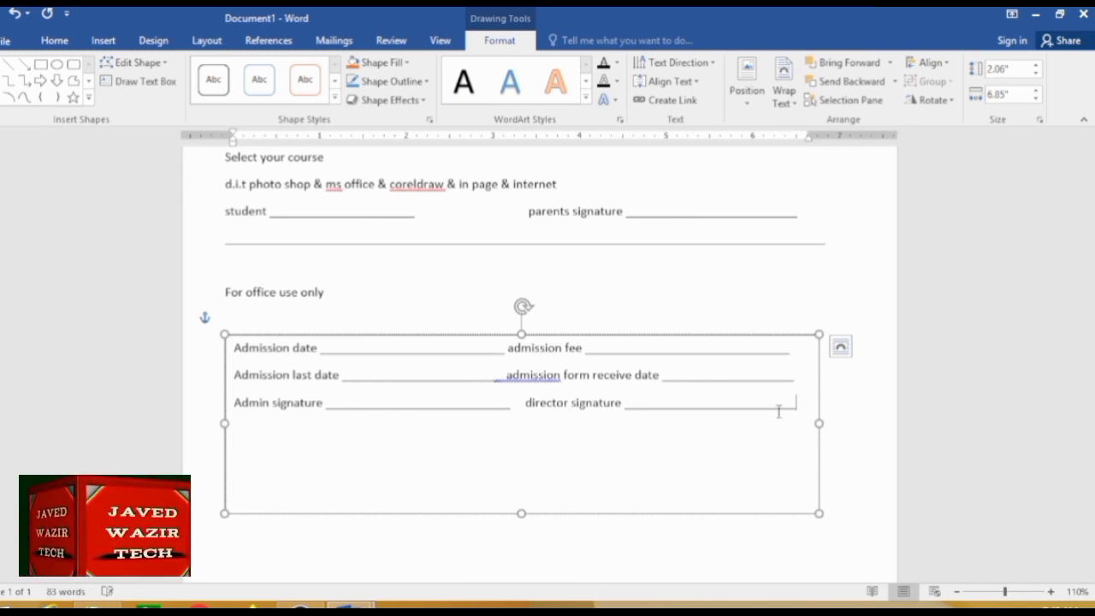
pyautogui.press('BackSpace')
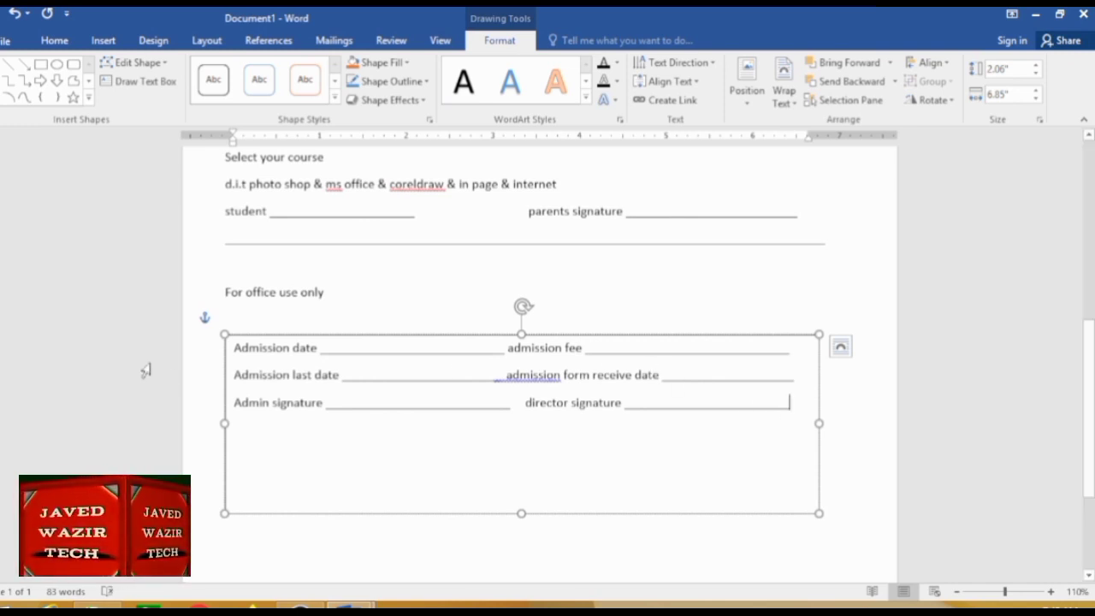
# Step: Add a blank line above 'Admission date' and set the box text to 2.0 line spacing
pyautogui.click(235, 347)
pyautogui.press('Return')
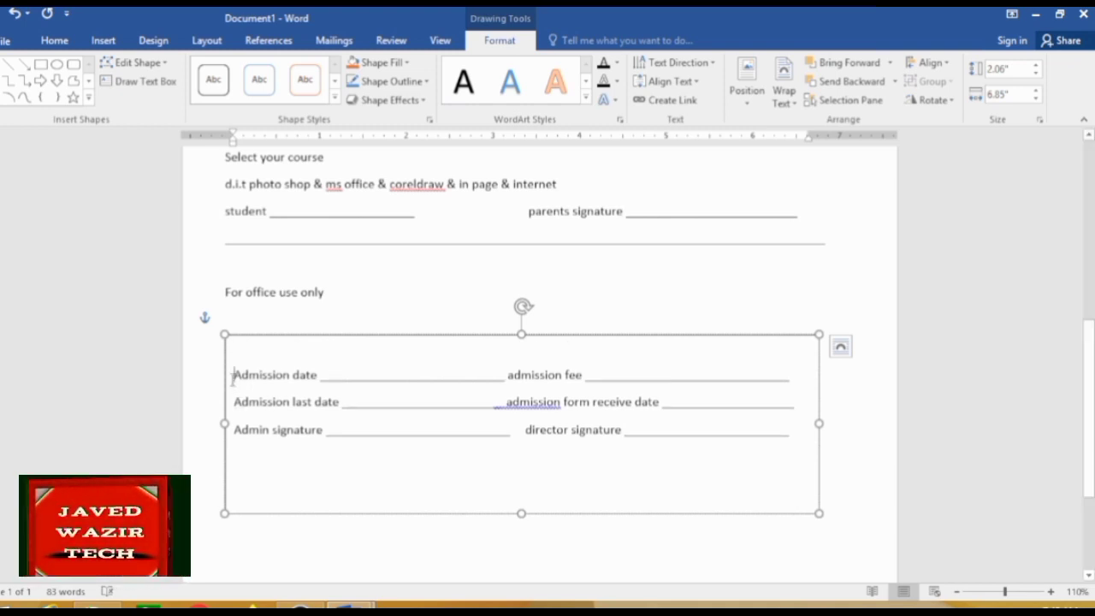
pyautogui.moveTo(234, 376)
pyautogui.mouseDown()
pyautogui.moveTo(556, 454)
pyautogui.moveTo(683, 459)
pyautogui.mouseUp()
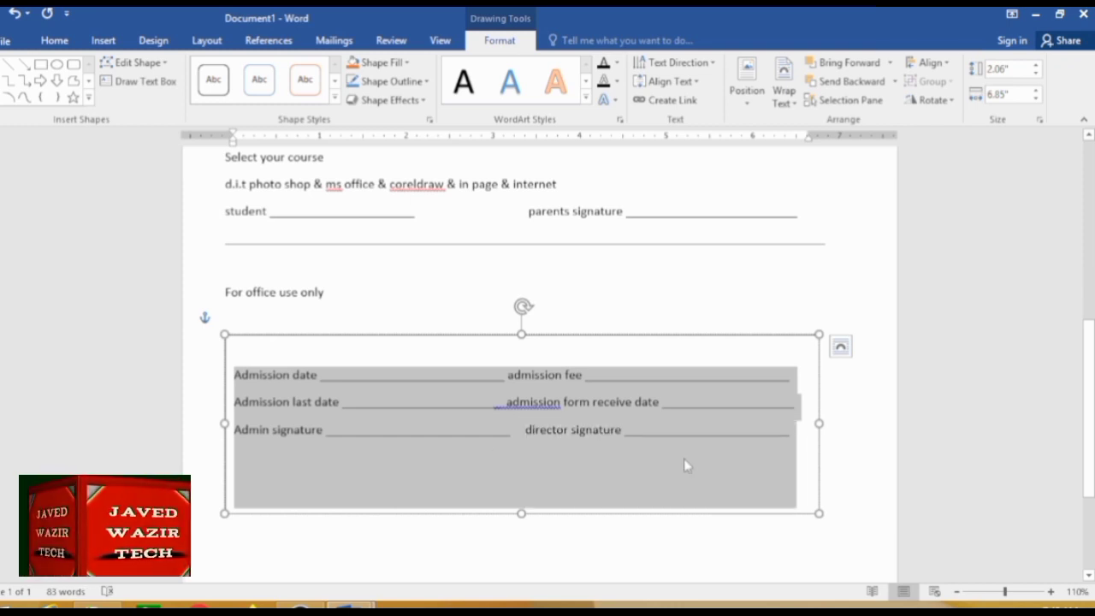
pyautogui.click(54, 41)
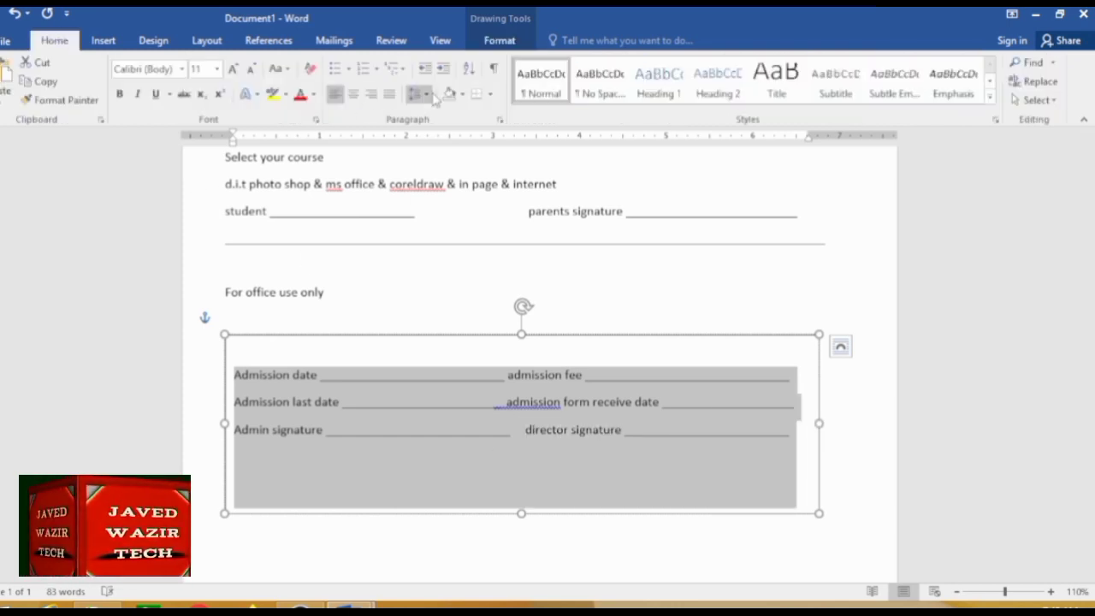
pyautogui.click(419, 94)
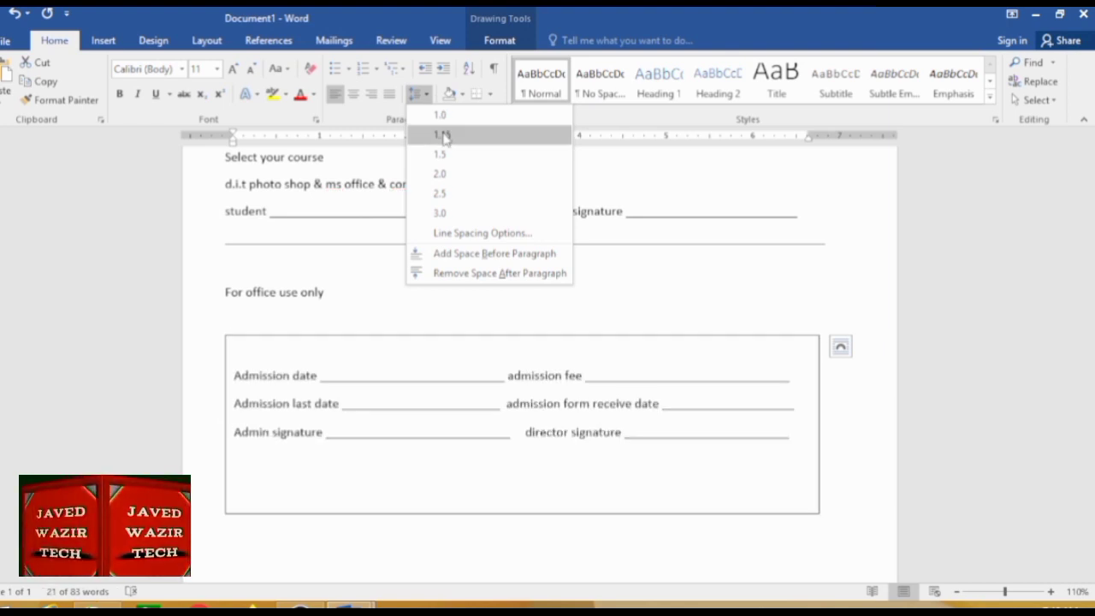
pyautogui.click(442, 175)
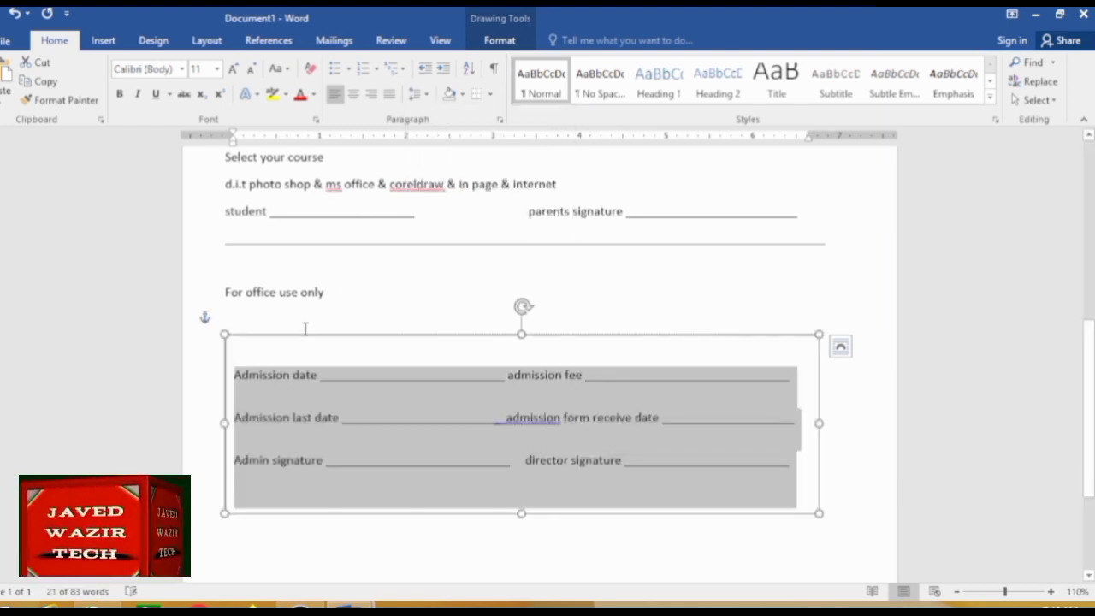
# Step: Drag the office-use box's bottom edge up slightly to shorten it
pyautogui.click(522, 522)
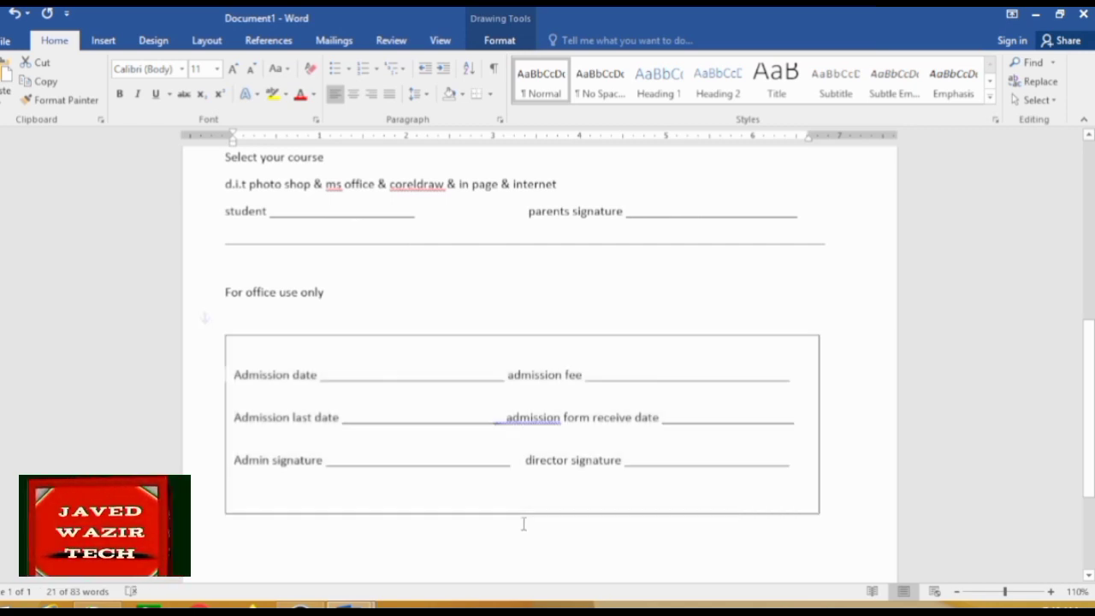
pyautogui.click(522, 513)
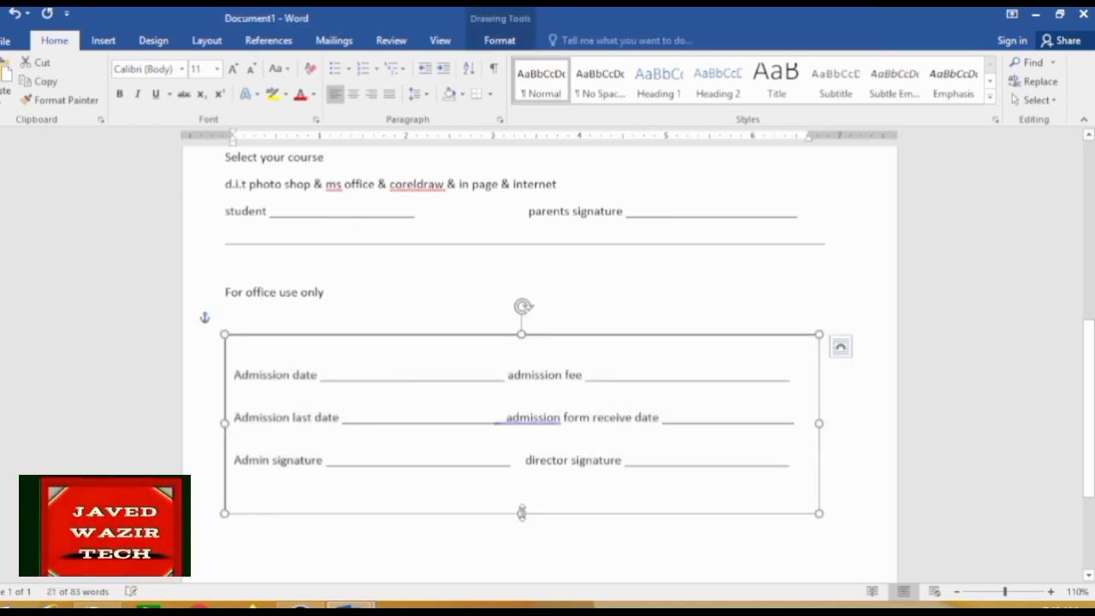
pyautogui.moveTo(521, 513); pyautogui.dragTo(521, 500)
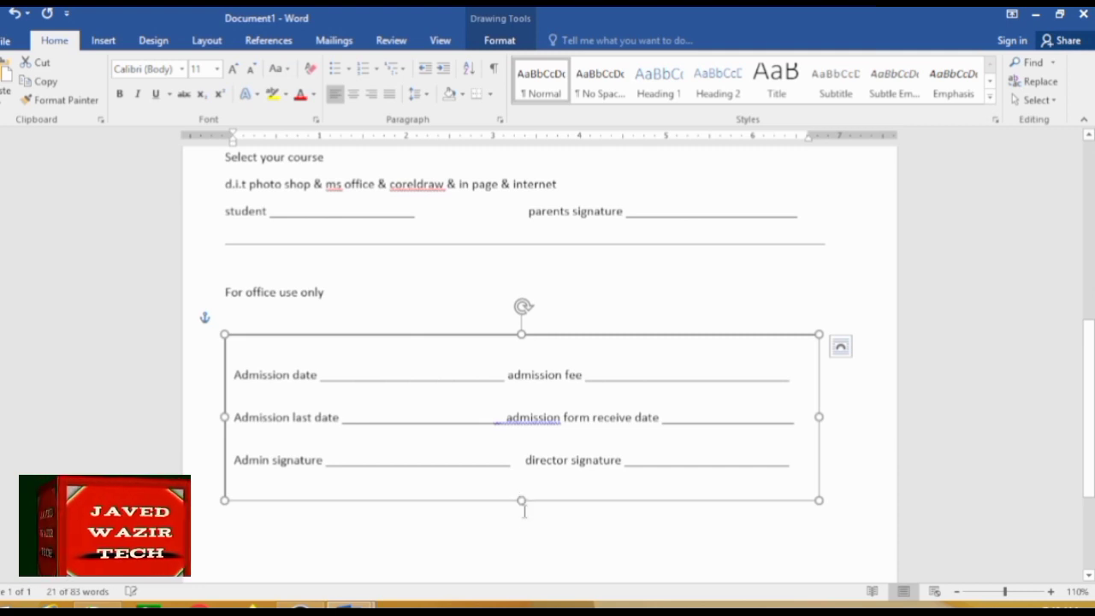
pyautogui.click(523, 542)
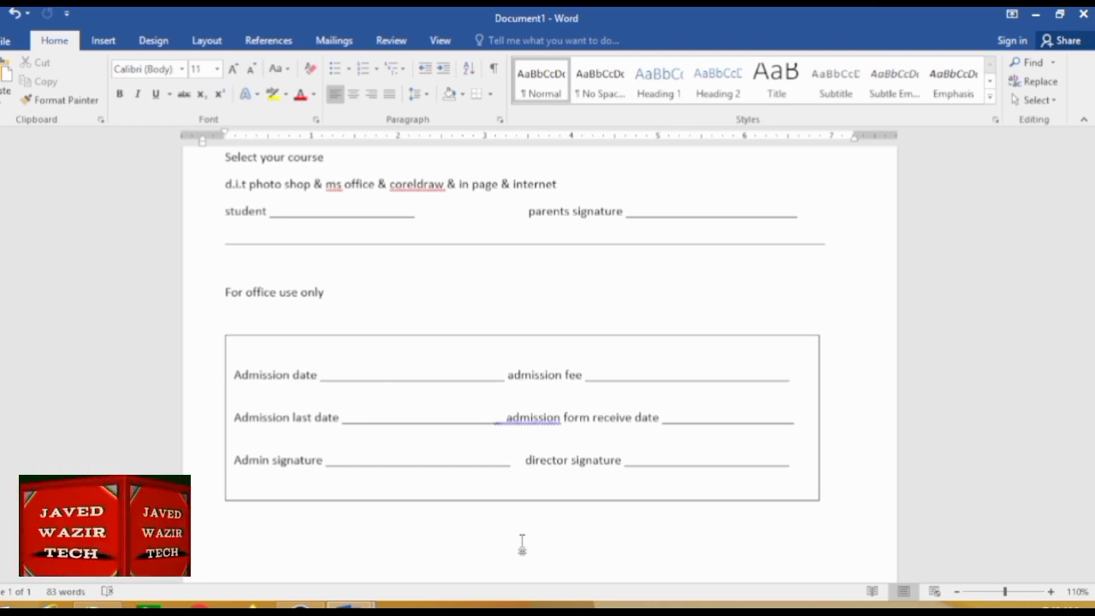
# Step: Select the academy title line, keeping it centred
pyautogui.click(209, 163)
pyautogui.scroll(5, 254, 258)
pyautogui.scroll(5, 255, 262)
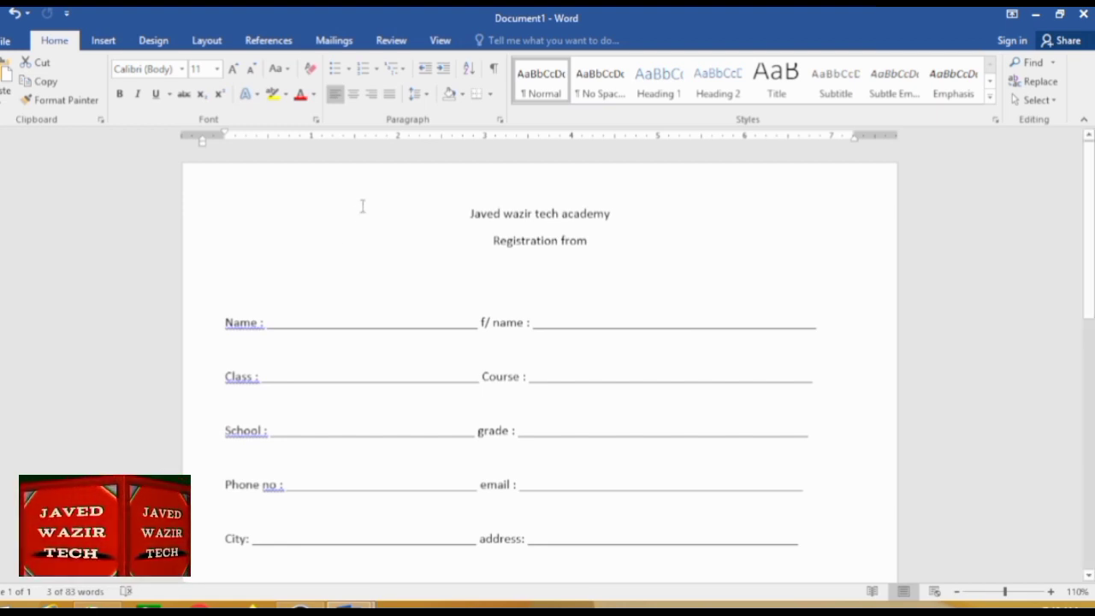
pyautogui.moveTo(469, 214); pyautogui.dragTo(604, 214)
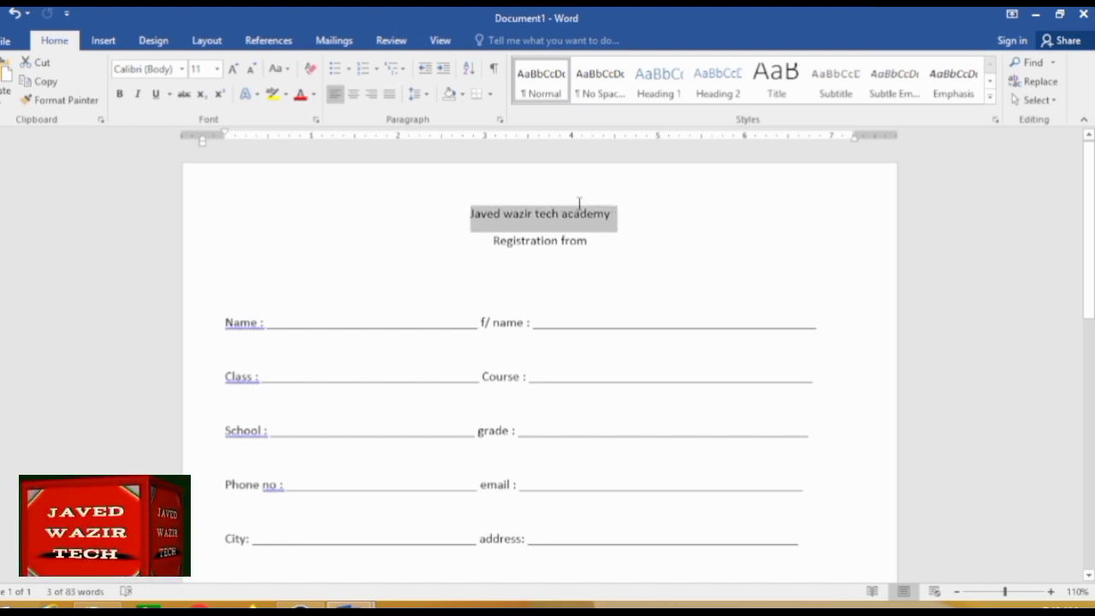
pyautogui.click(342, 101)
pyautogui.click(354, 95)
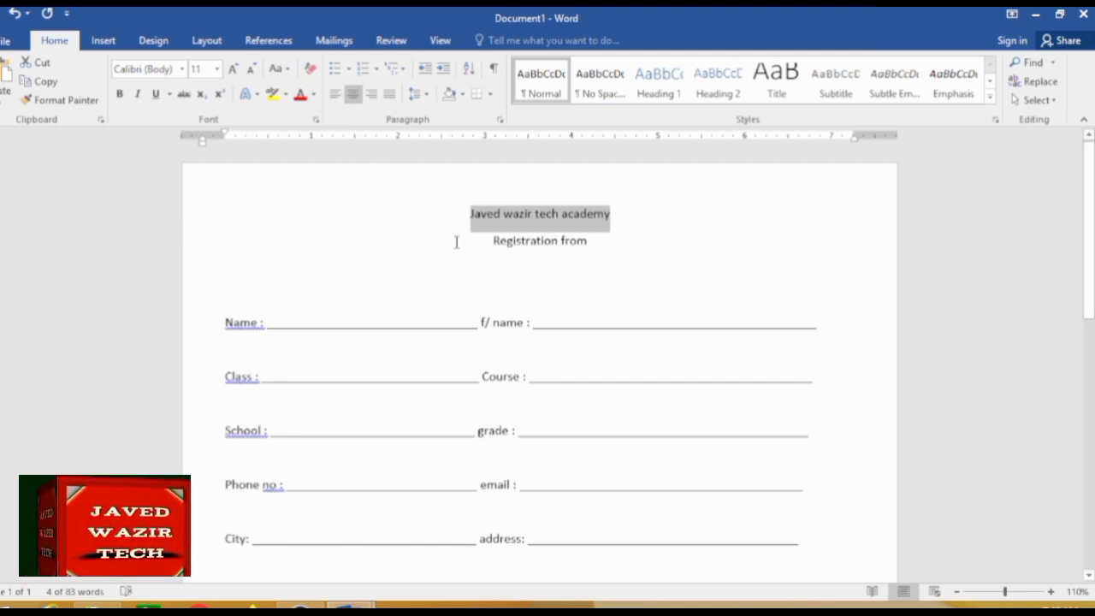
pyautogui.moveTo(489, 243); pyautogui.dragTo(594, 245)
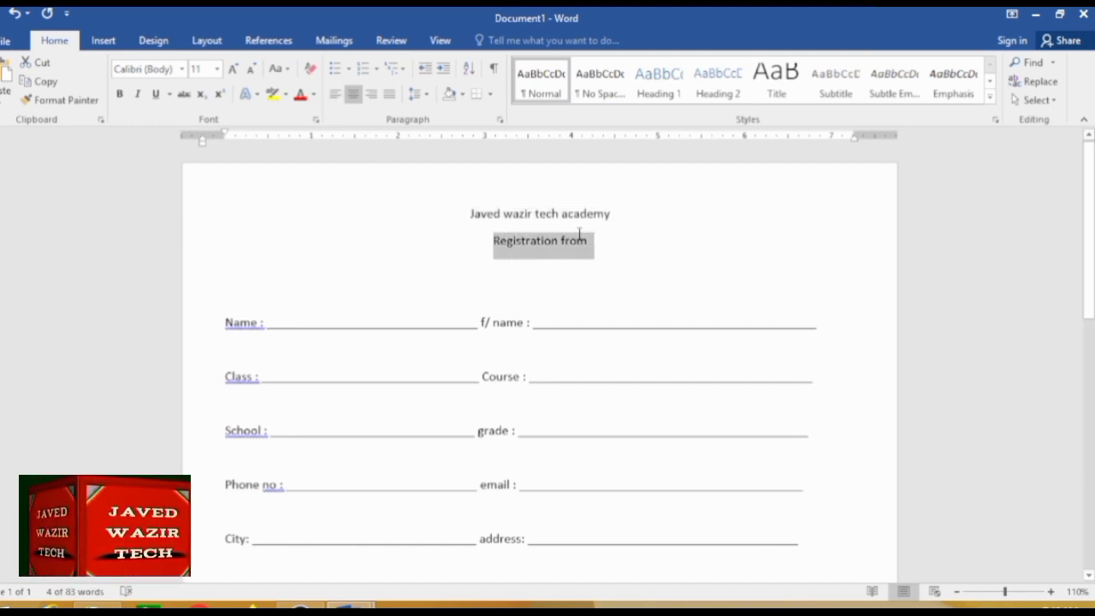
pyautogui.moveTo(447, 212); pyautogui.dragTo(616, 214)
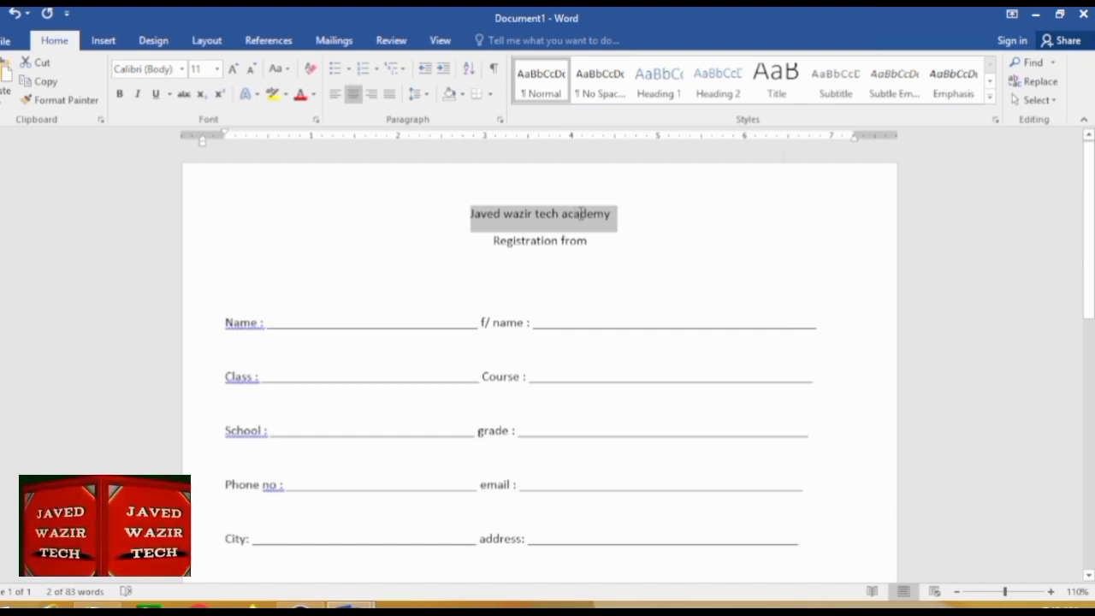
# Step: Enlarge the academy title to 24 pt
pyautogui.click(232, 69)
pyautogui.click(231, 69)
pyautogui.click(232, 69)
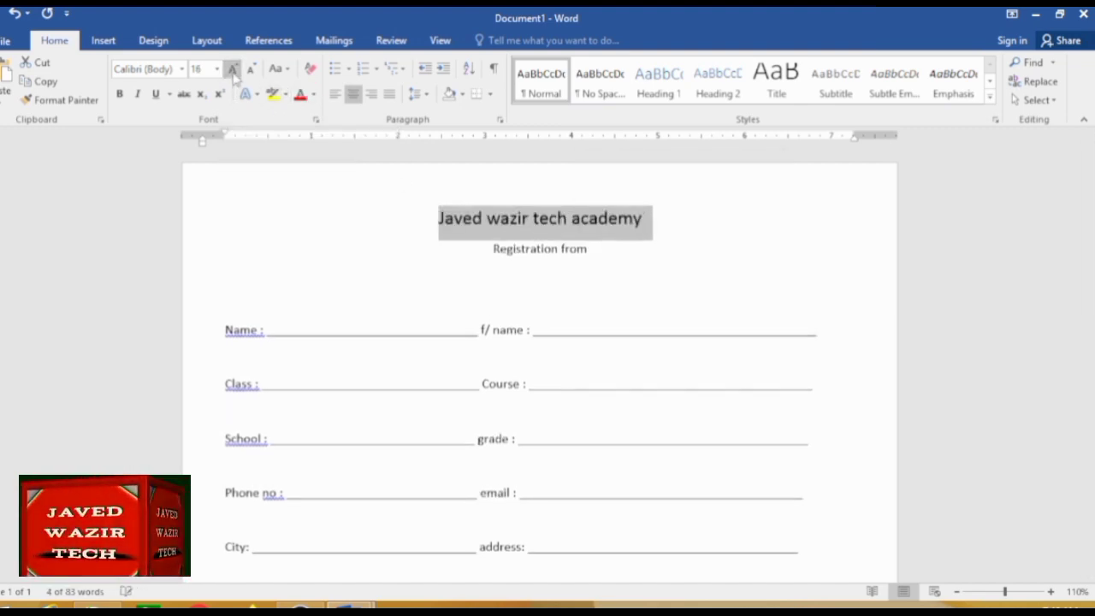
pyautogui.click(232, 70)
pyautogui.click(216, 69)
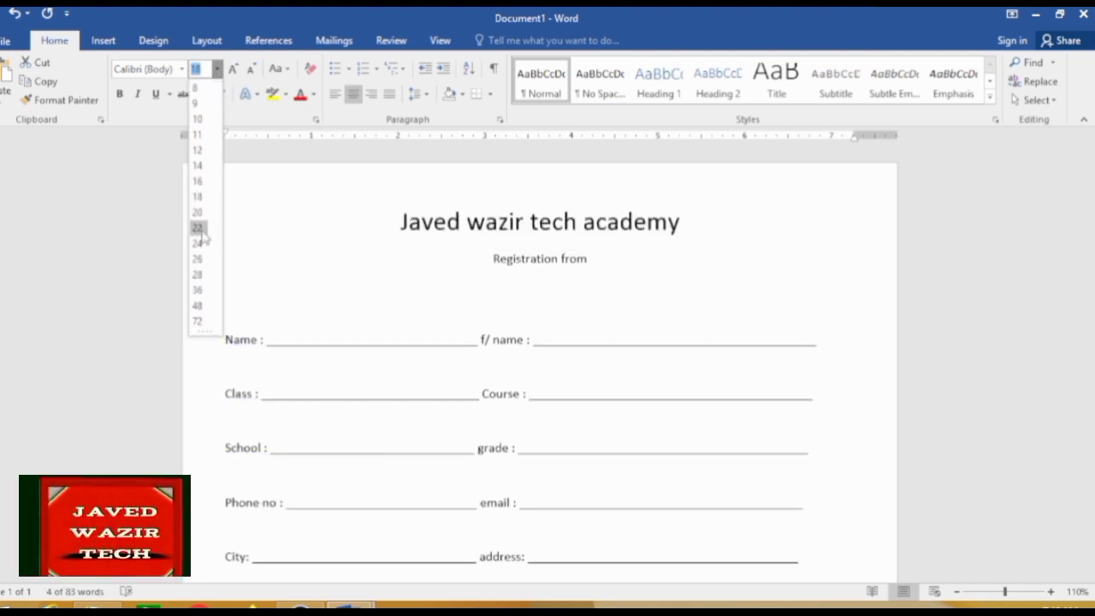
pyautogui.click(198, 244)
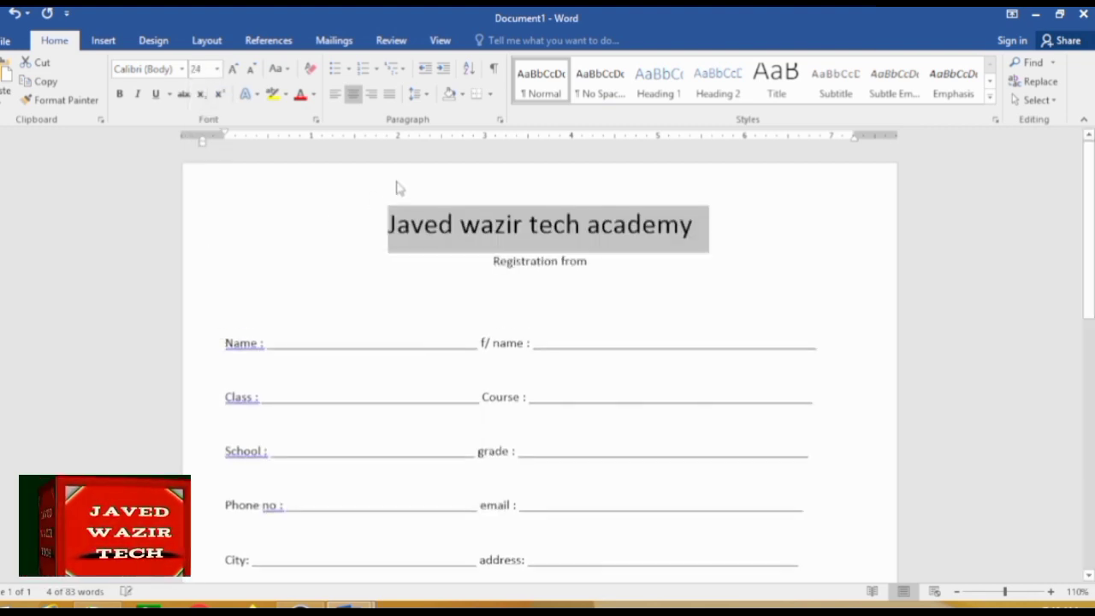
# Step: Try Algerian, then set the academy title in Bodoni MT Black
pyautogui.click(182, 71)
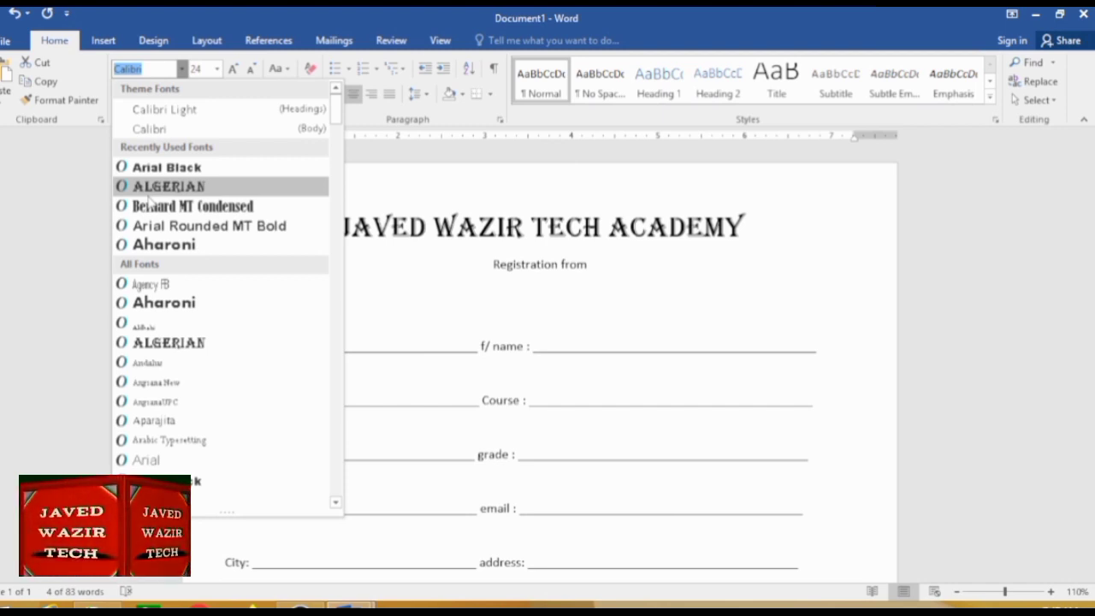
pyautogui.click(162, 186)
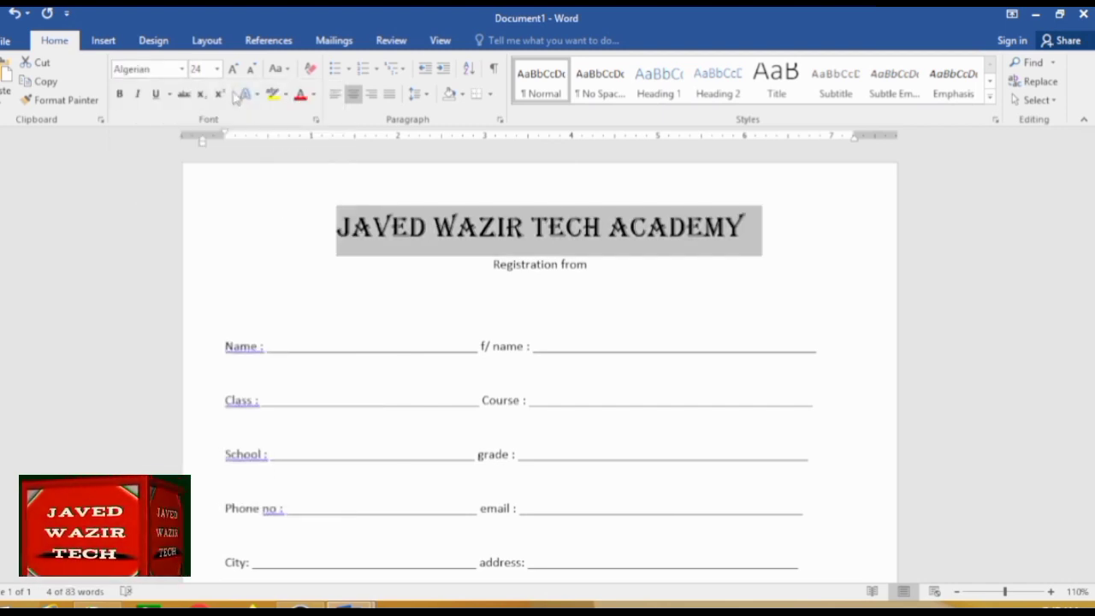
pyautogui.click(182, 68)
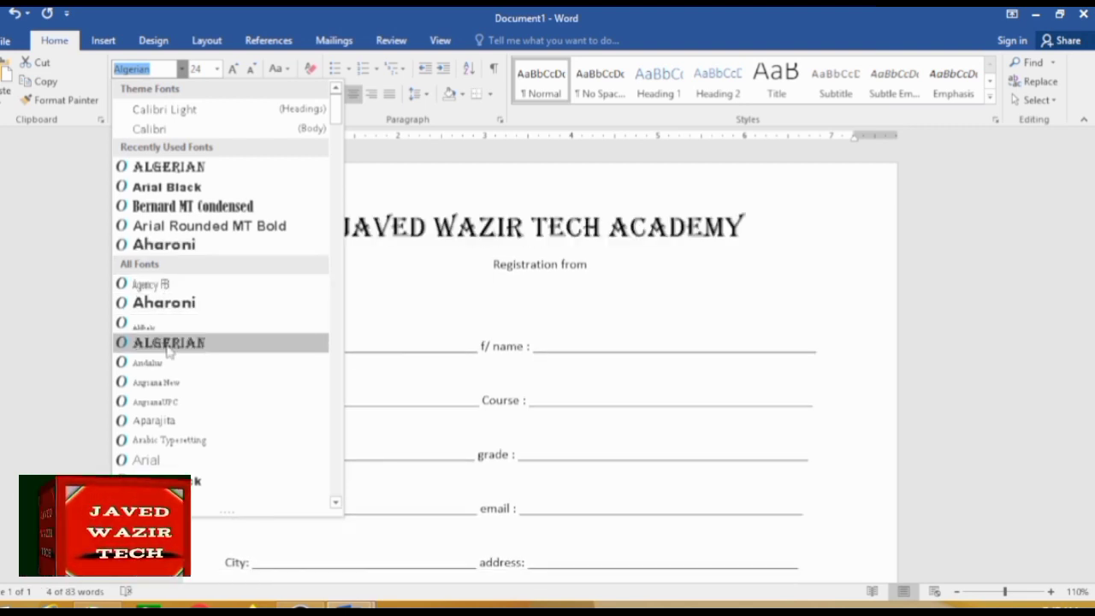
pyautogui.scroll(-1, 169, 349)
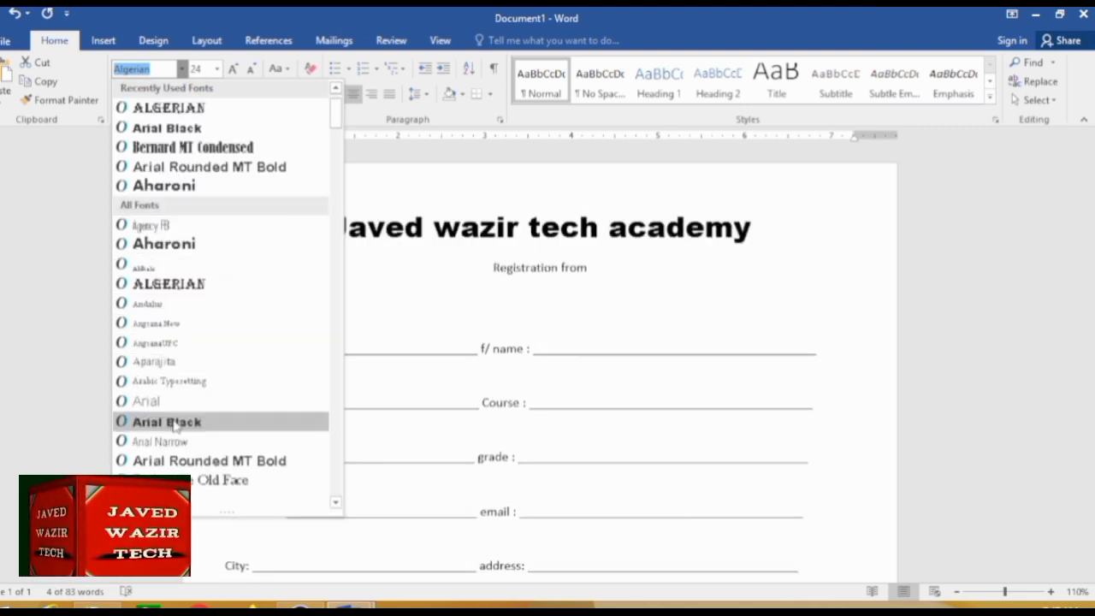
pyautogui.scroll(-1, 182, 451)
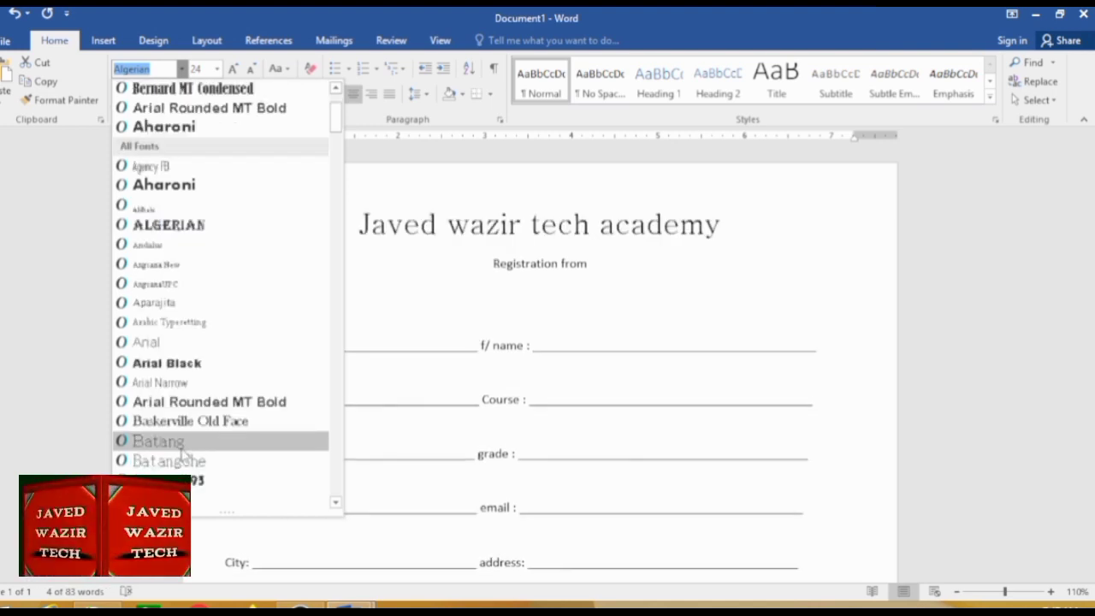
pyautogui.scroll(-1, 171, 479)
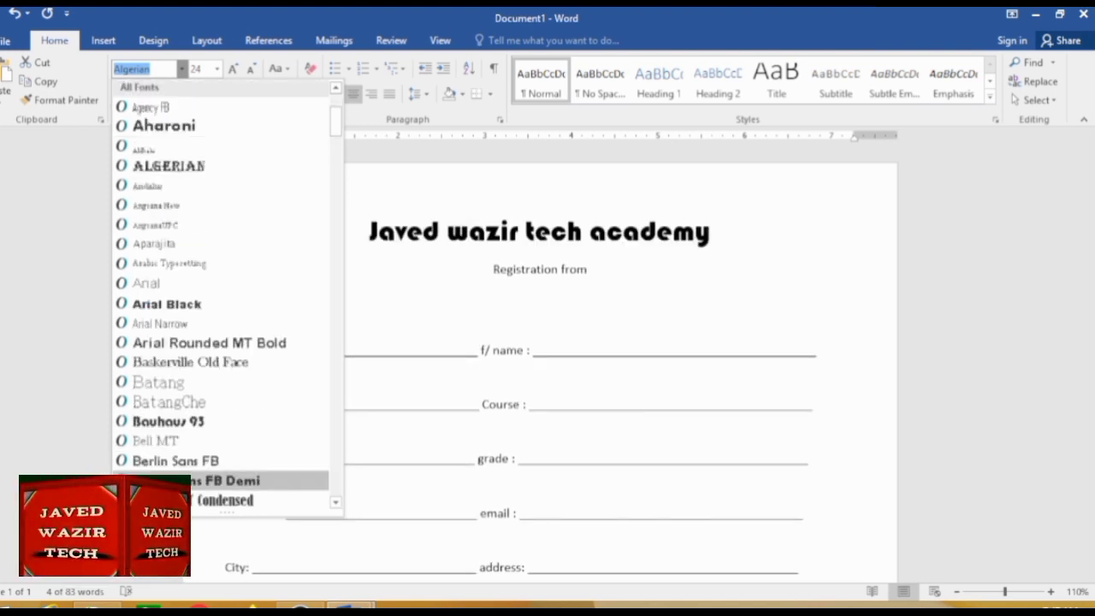
pyautogui.scroll(-1, 183, 483)
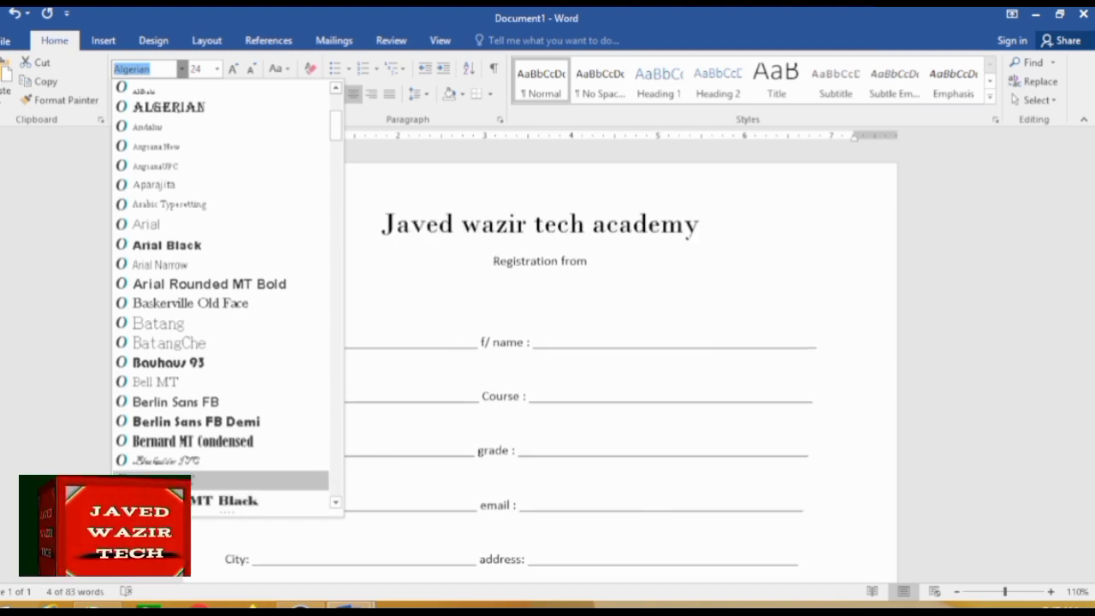
pyautogui.scroll(-1, 190, 480)
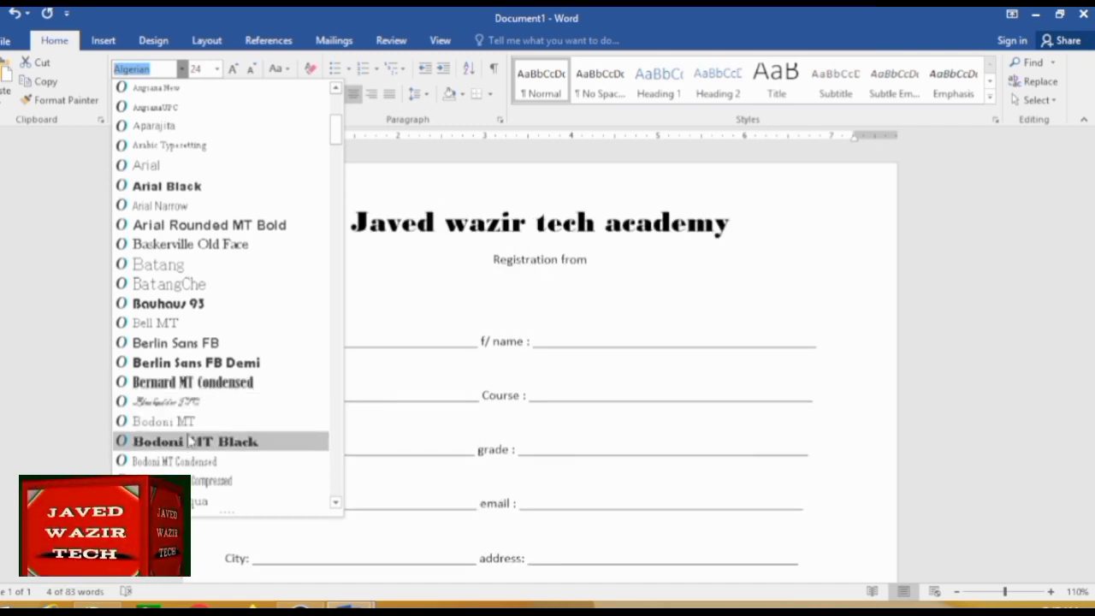
pyautogui.click(231, 226)
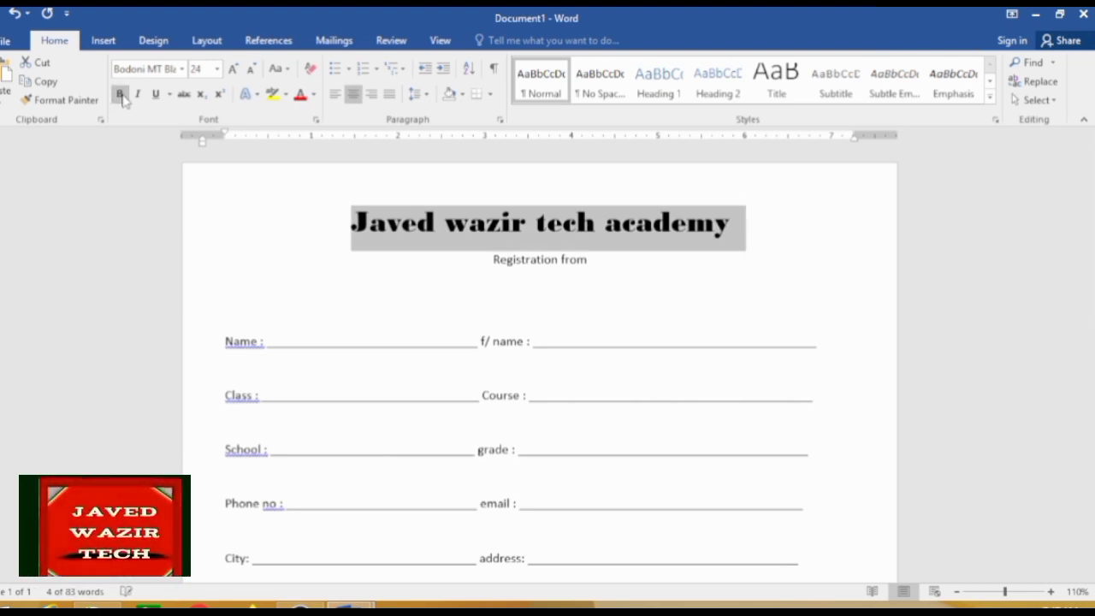
# Step: Colour the academy title blue, then apply a trial yellow highlight and set it back to No Color
pyautogui.click(314, 96)
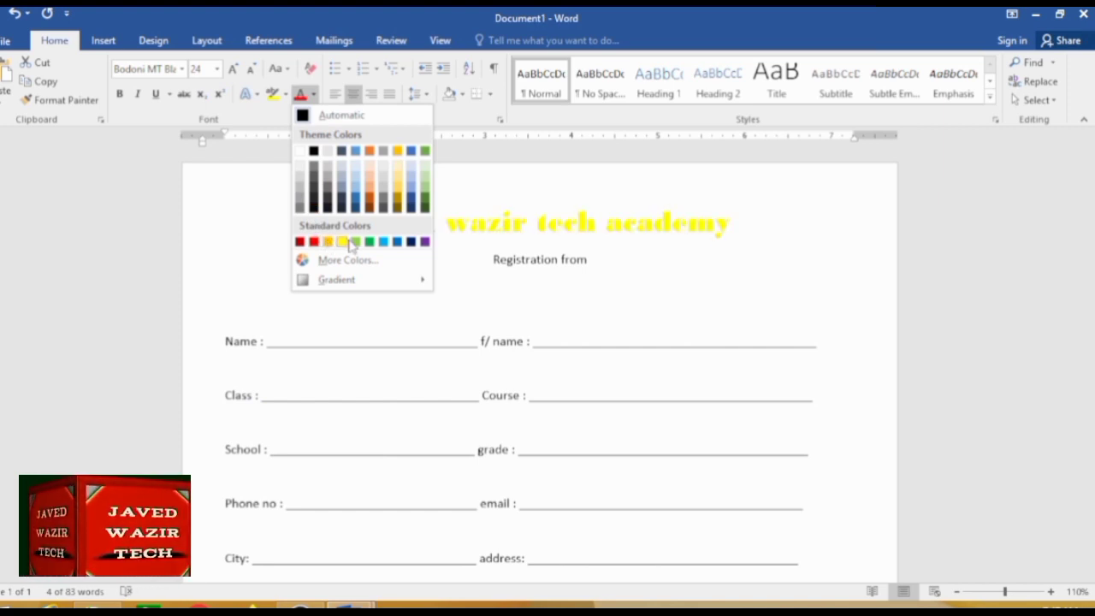
pyautogui.click(405, 244)
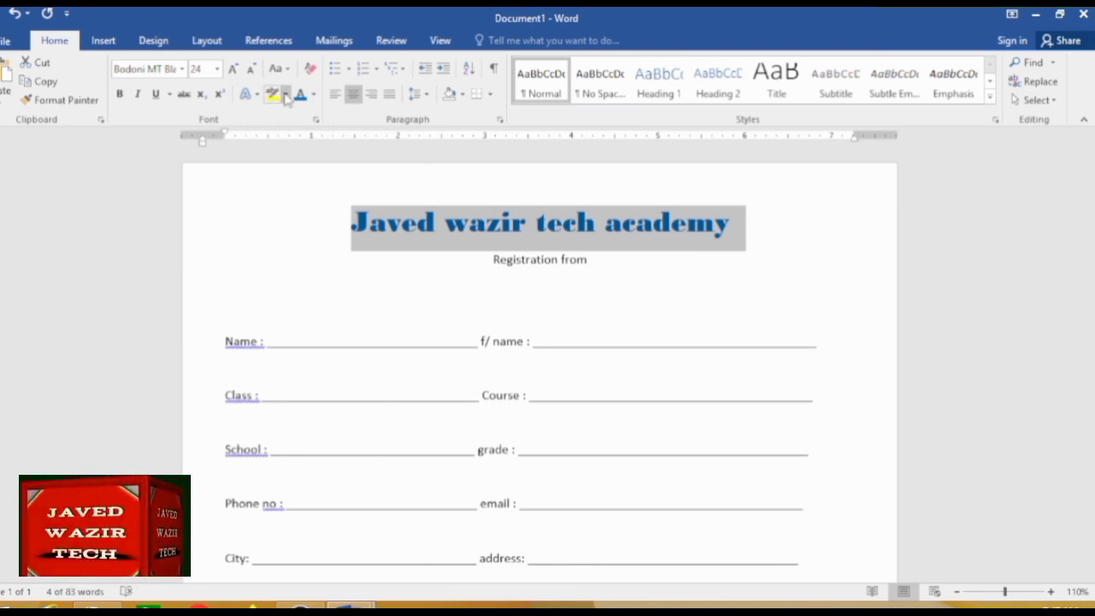
pyautogui.click(286, 94)
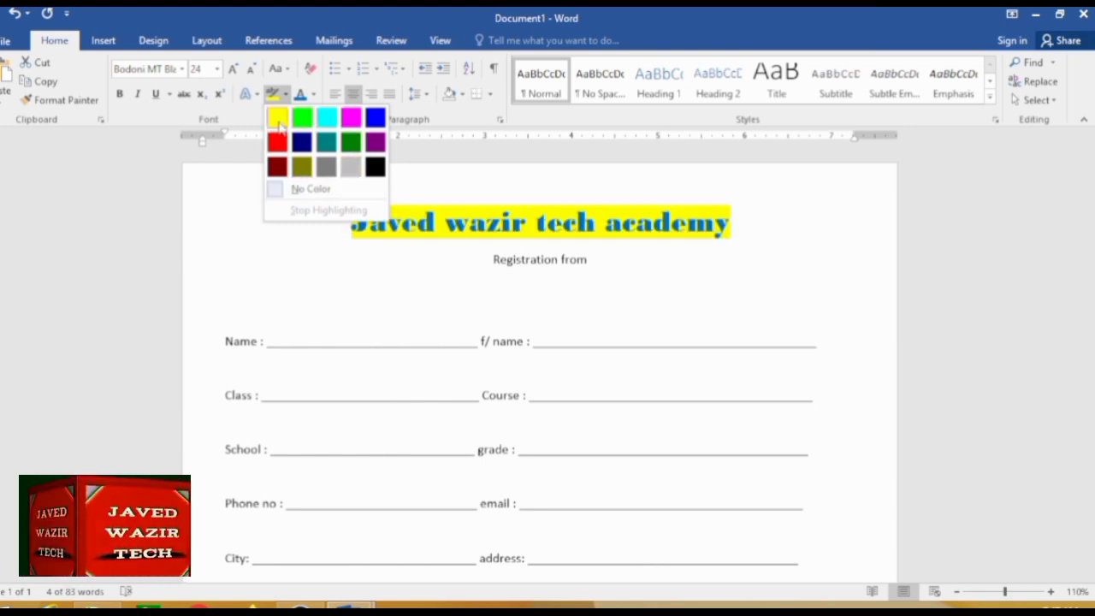
pyautogui.click(279, 125)
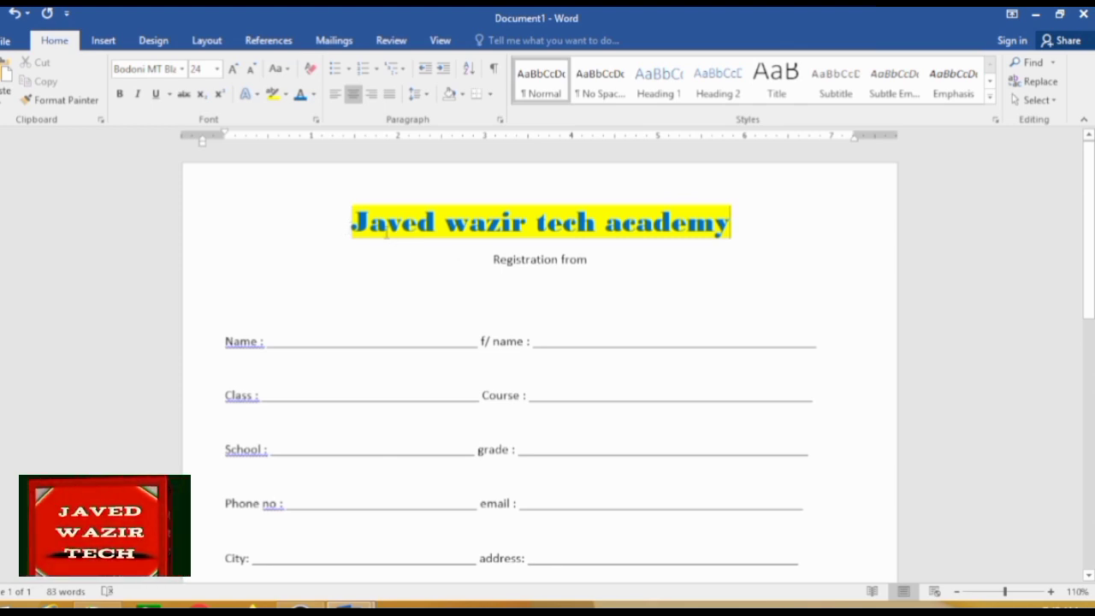
pyautogui.moveTo(353, 225); pyautogui.dragTo(743, 233)
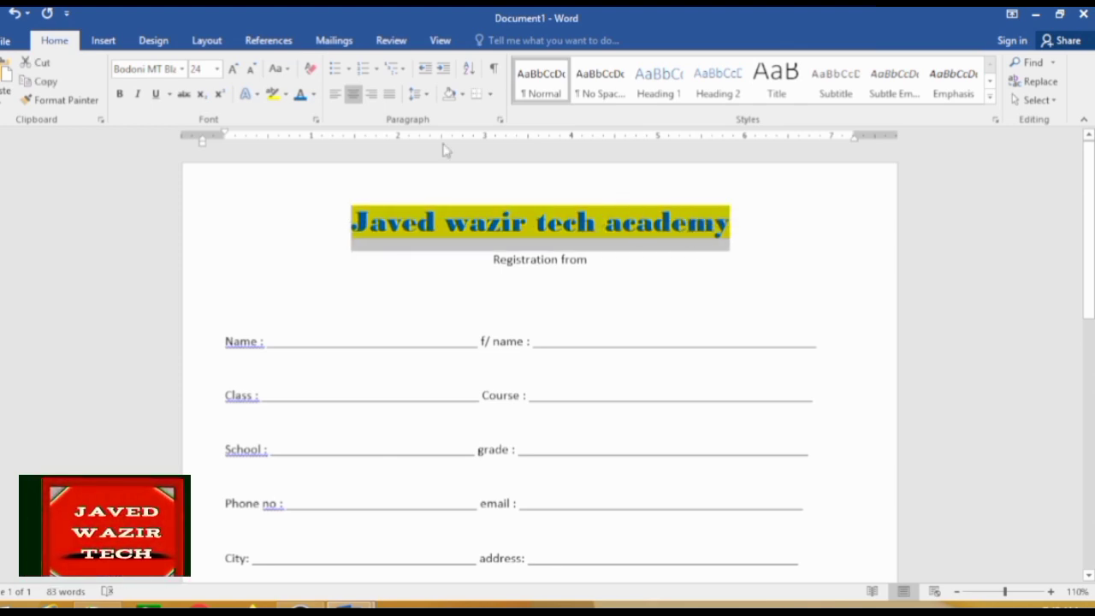
pyautogui.click(286, 94)
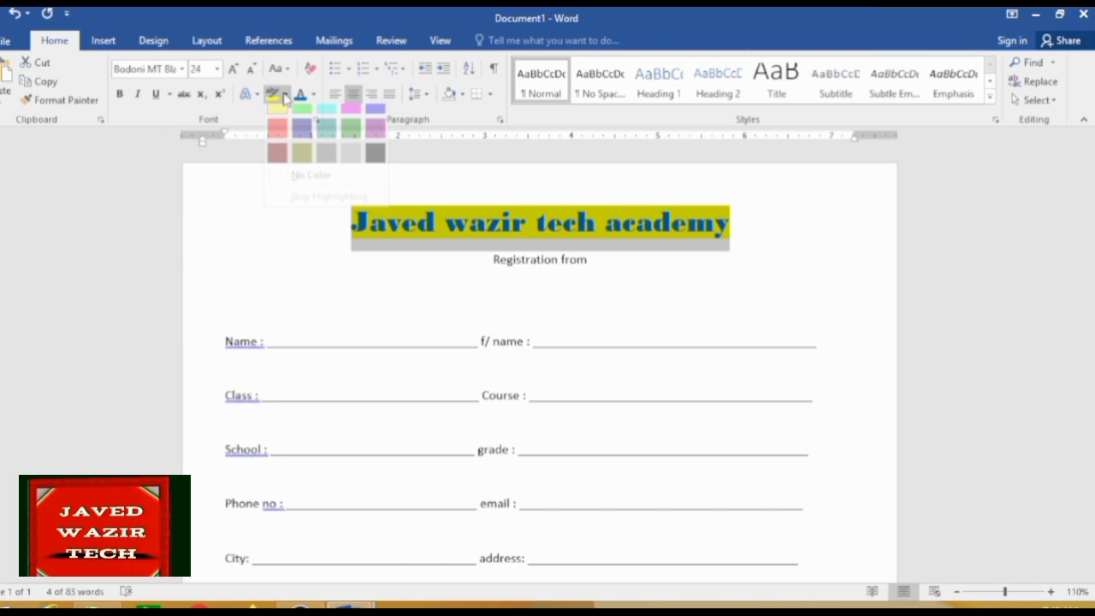
pyautogui.click(302, 189)
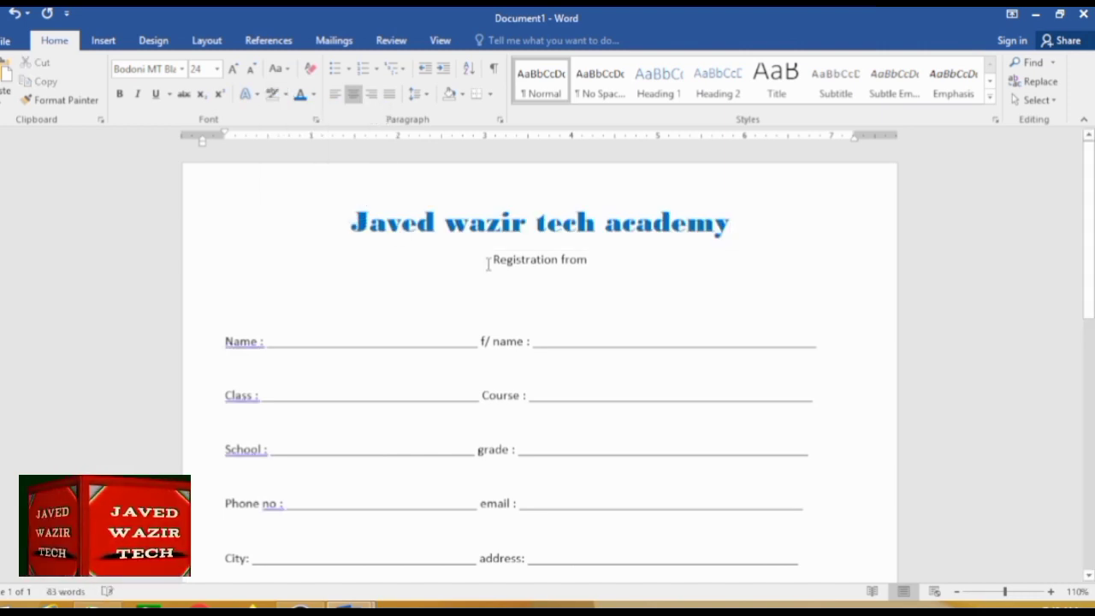
pyautogui.moveTo(490, 260); pyautogui.dragTo(594, 265)
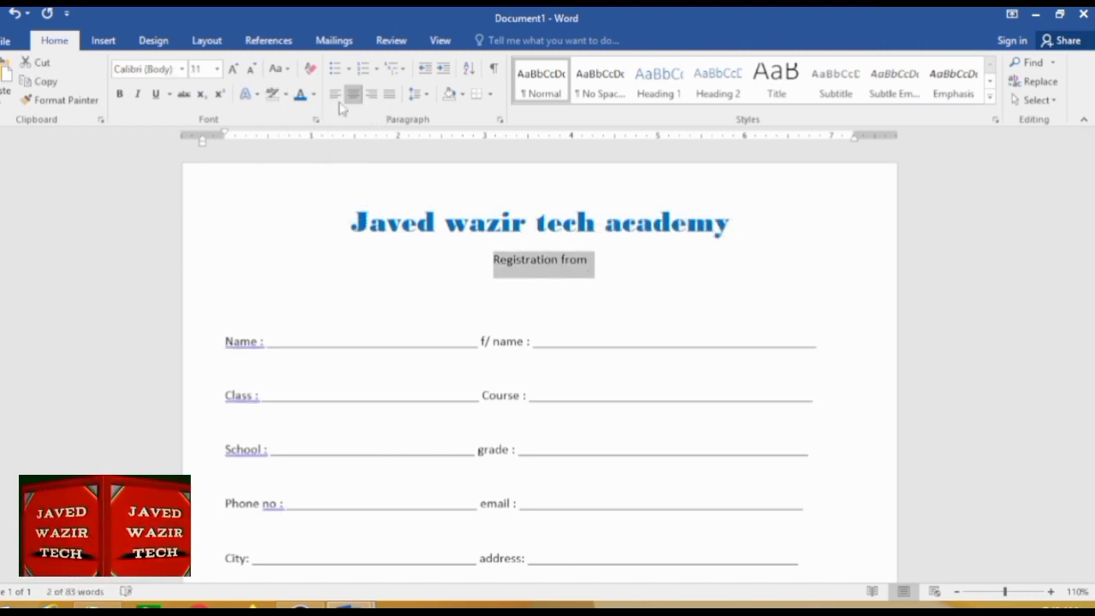
# Step: Grow the subtitle to 18 pt, capitalise it as 'Registration From', and set it in Arial Black
pyautogui.click(232, 69)
pyautogui.click(232, 69)
pyautogui.click(232, 69)
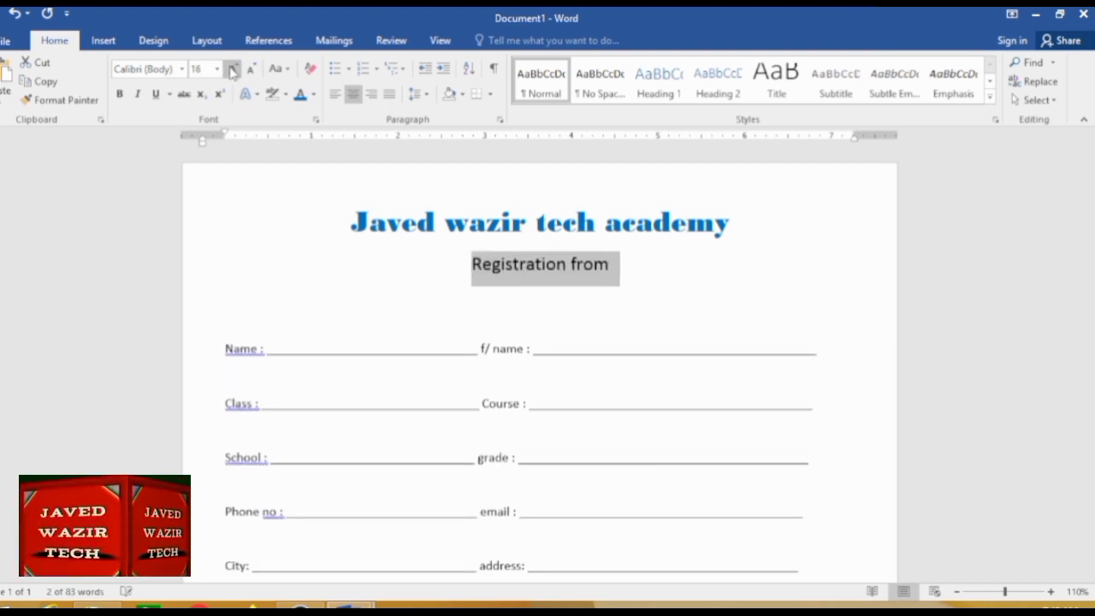
pyautogui.click(232, 69)
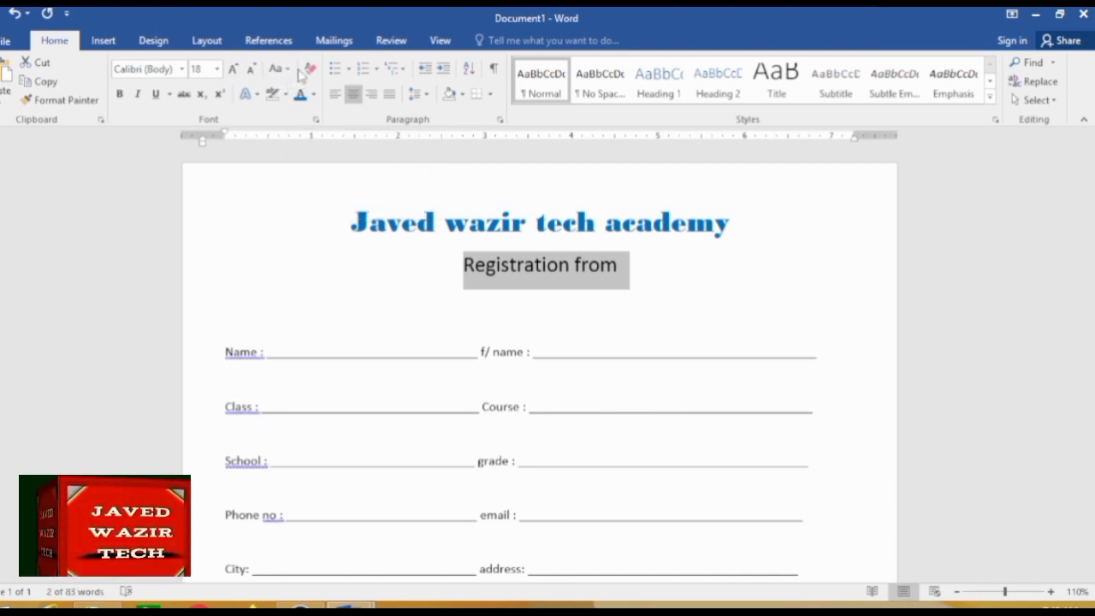
pyautogui.click(279, 69)
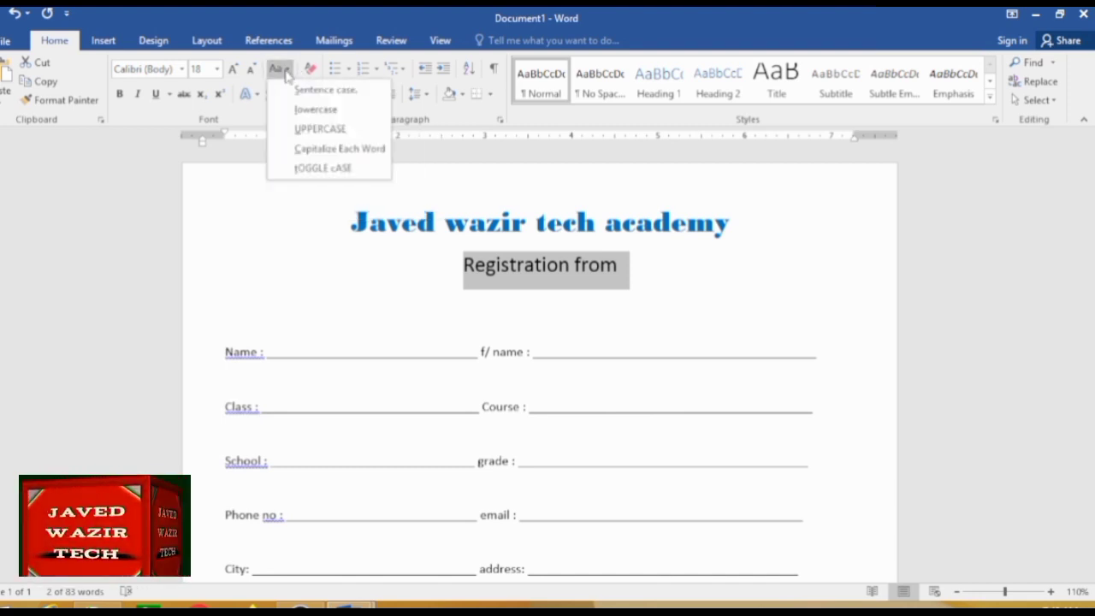
pyautogui.click(309, 150)
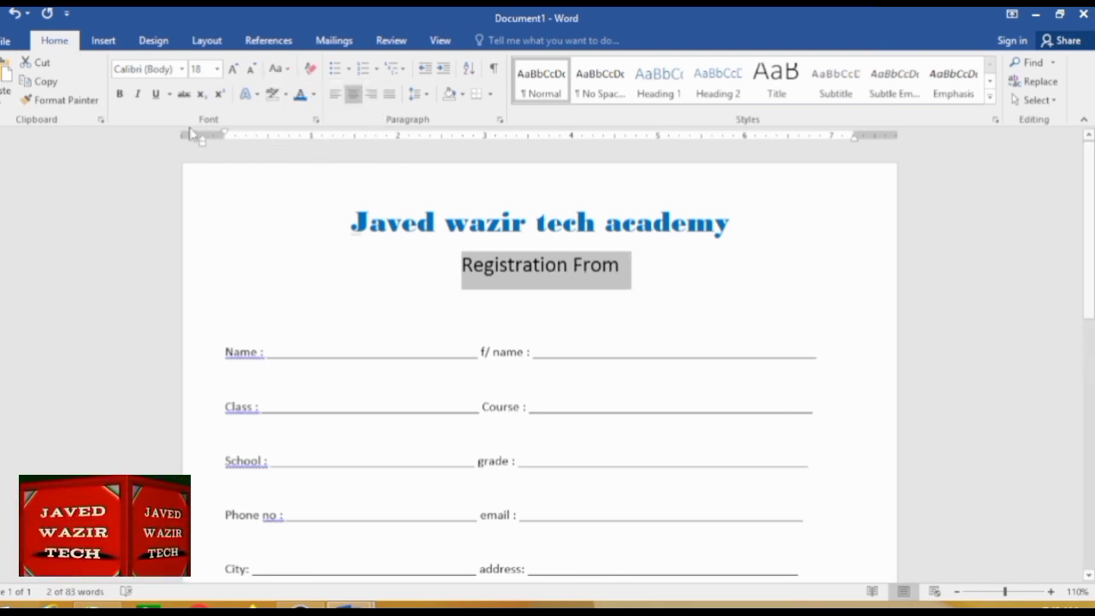
pyautogui.click(120, 94)
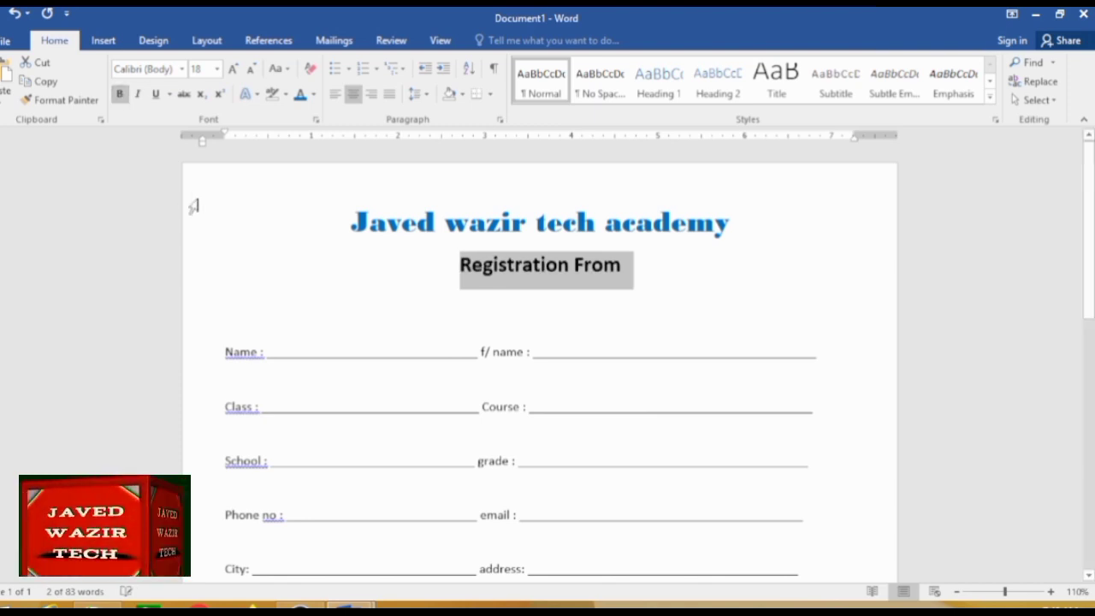
pyautogui.click(122, 95)
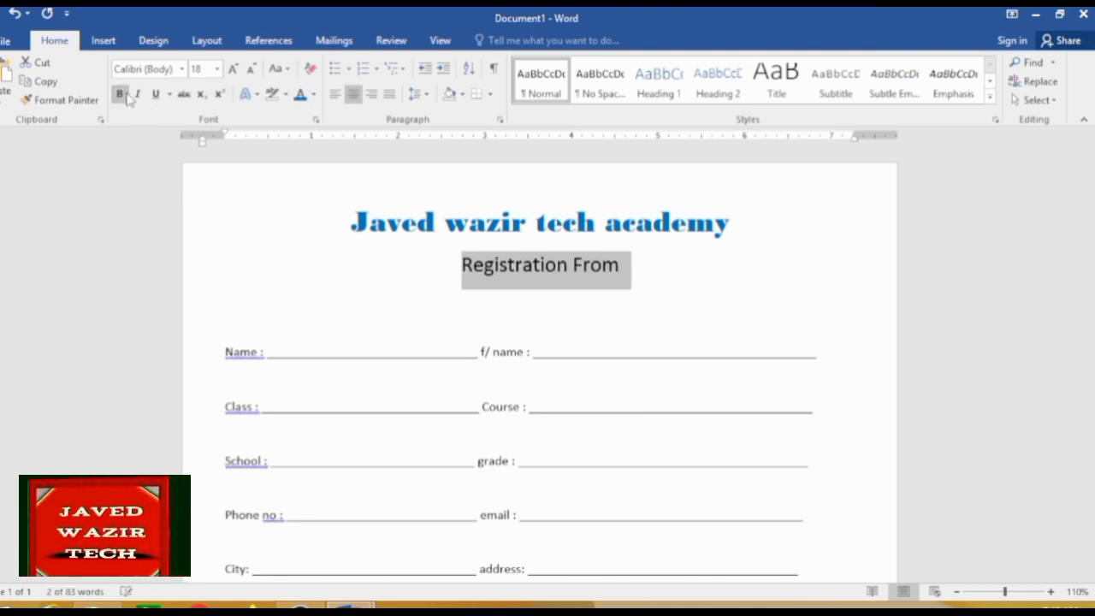
pyautogui.click(182, 68)
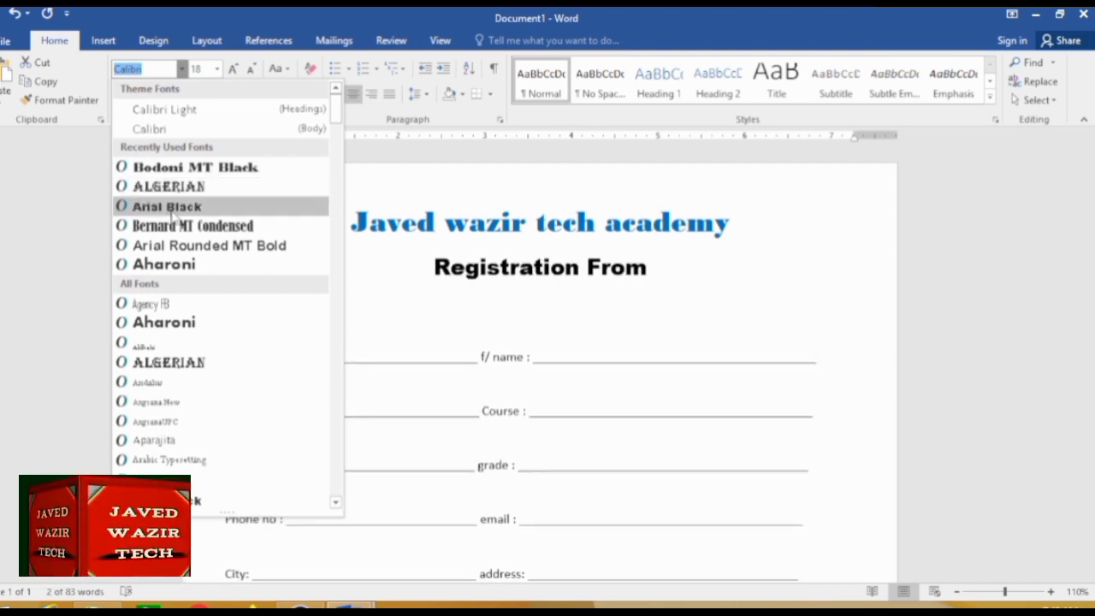
pyautogui.click(167, 206)
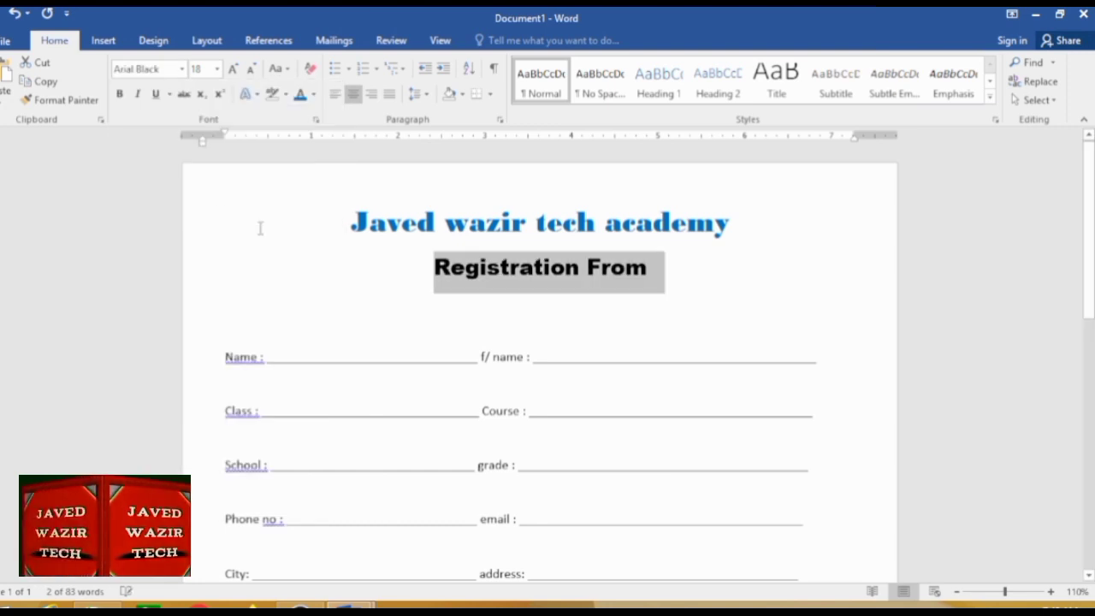
pyautogui.press('Left')
pyautogui.scroll(-1, 408, 296)
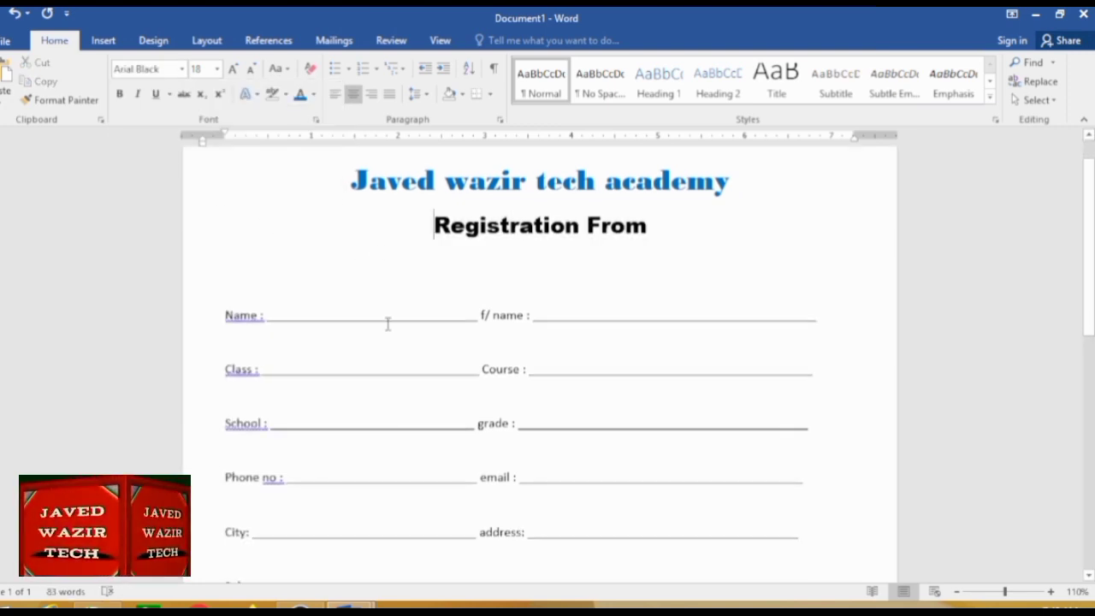
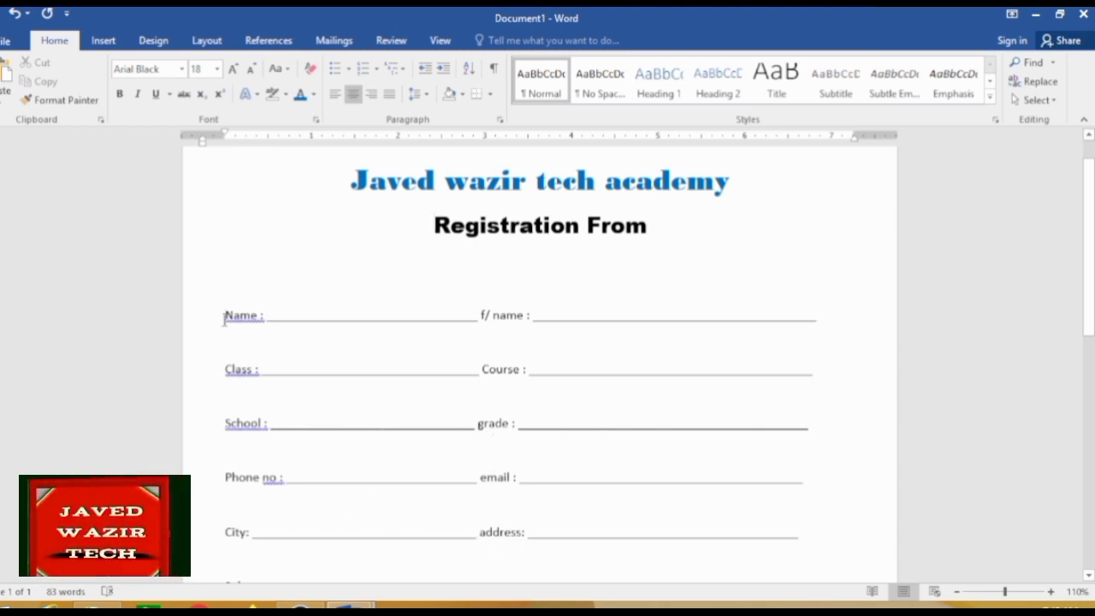
# Step: Capitalize each word of the form lines from Name through City
pyautogui.moveTo(225, 315); pyautogui.dragTo(640, 532)
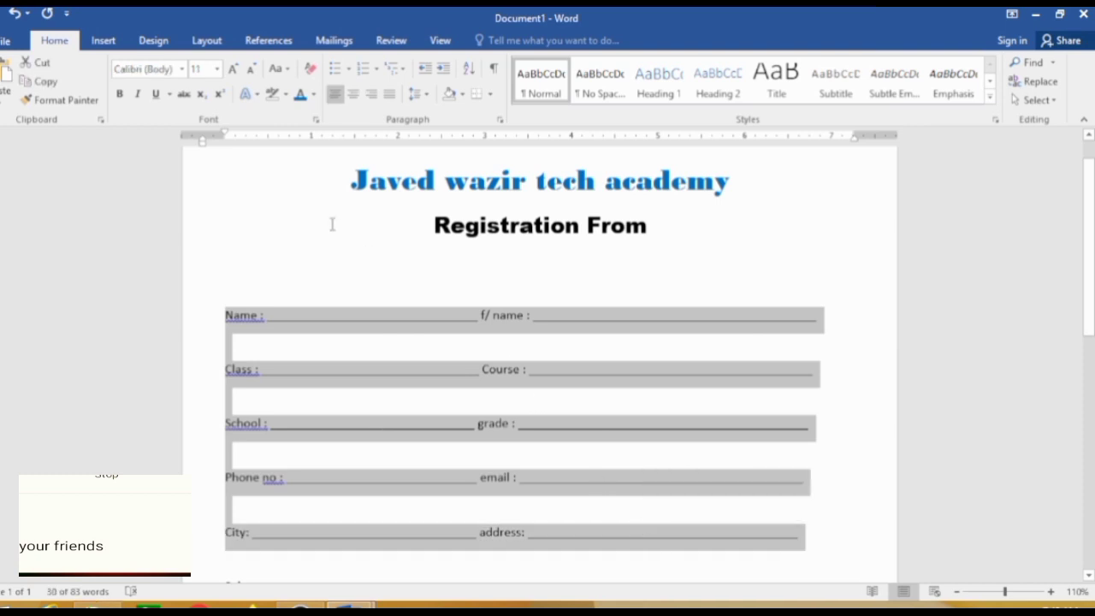
pyautogui.click(285, 74)
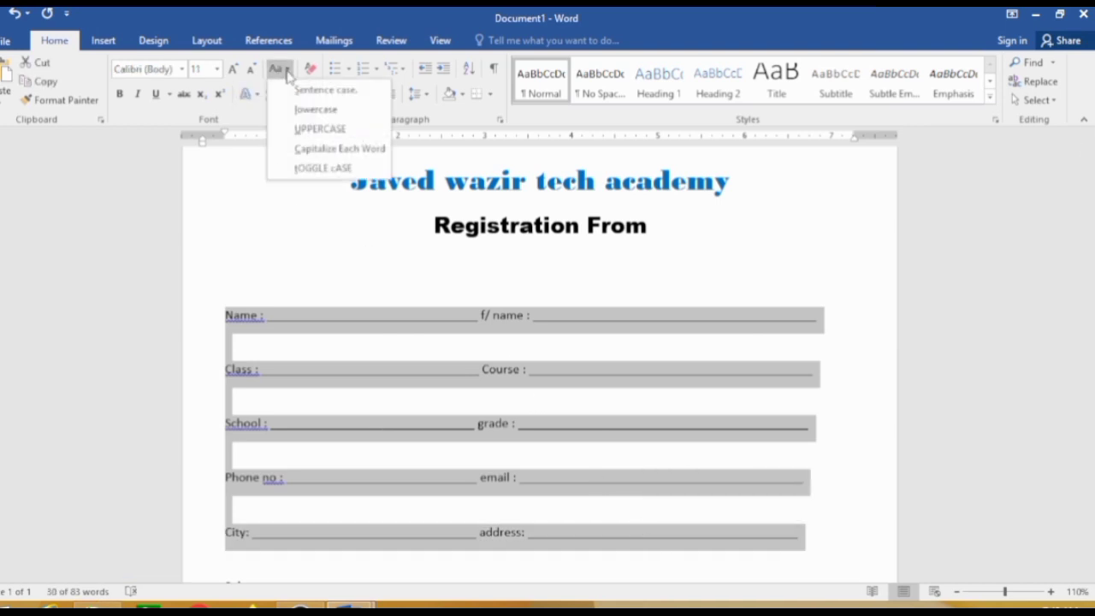
pyautogui.click(301, 147)
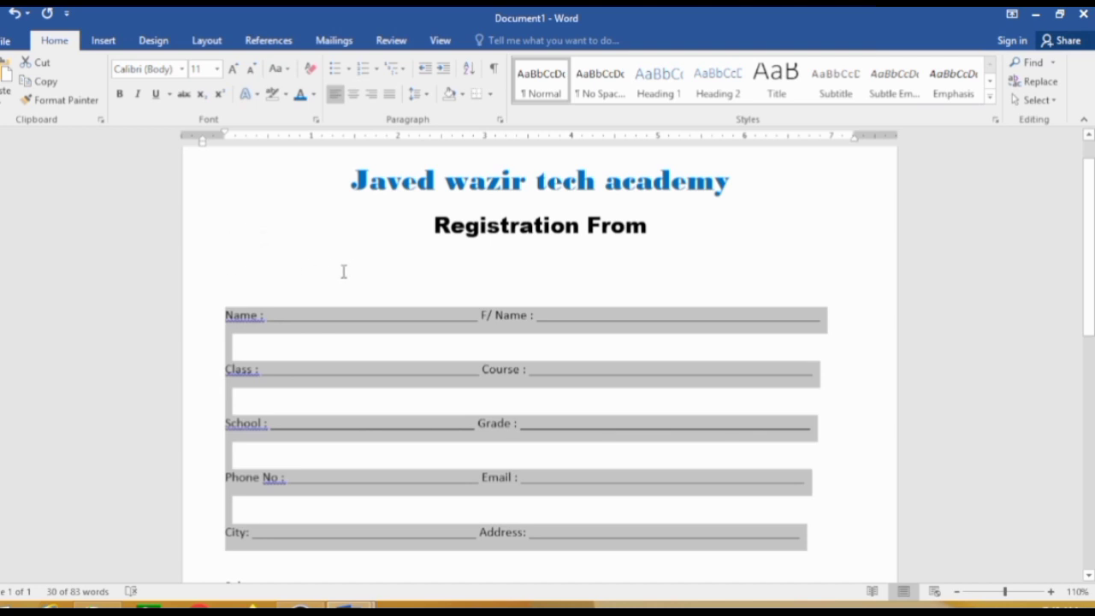
# Step: Try bold and 12 pt on the form text, then revert to regular 11 pt
pyautogui.click(121, 96)
pyautogui.click(121, 96)
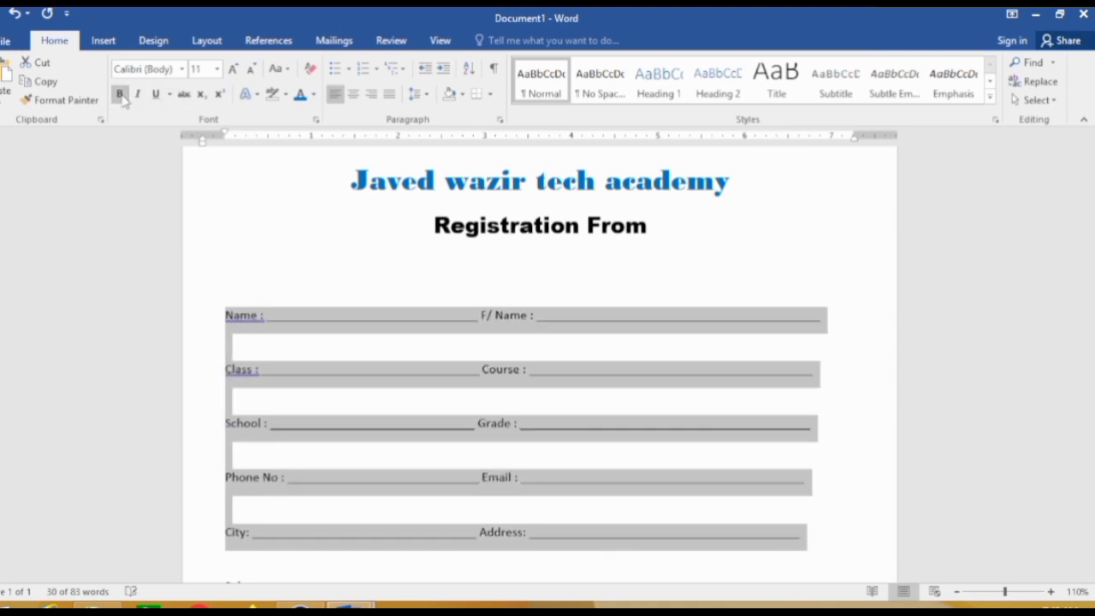
pyautogui.click(234, 70)
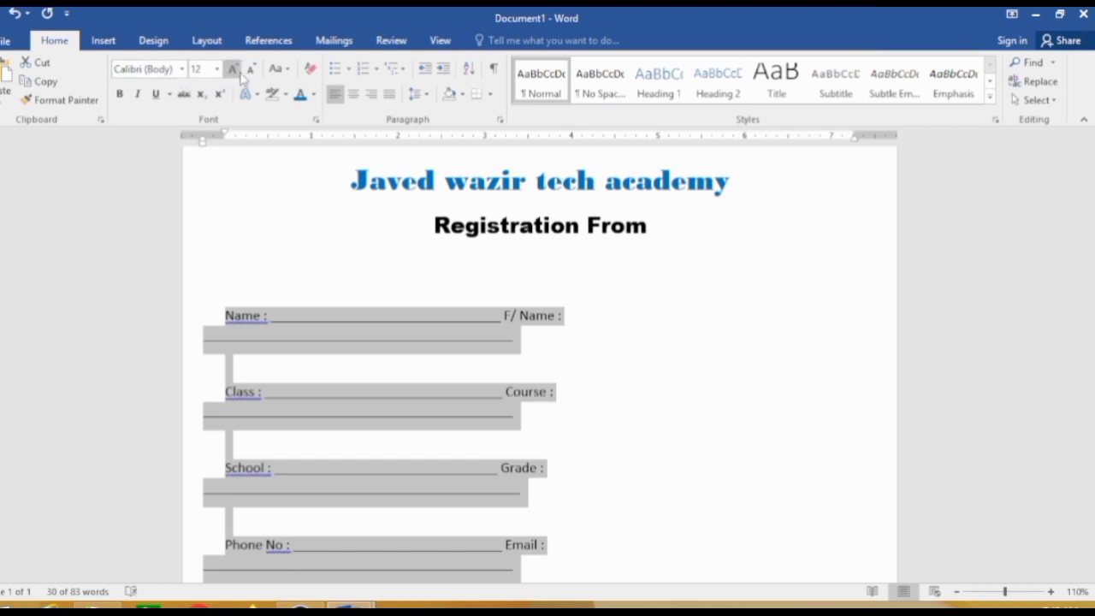
pyautogui.click(251, 69)
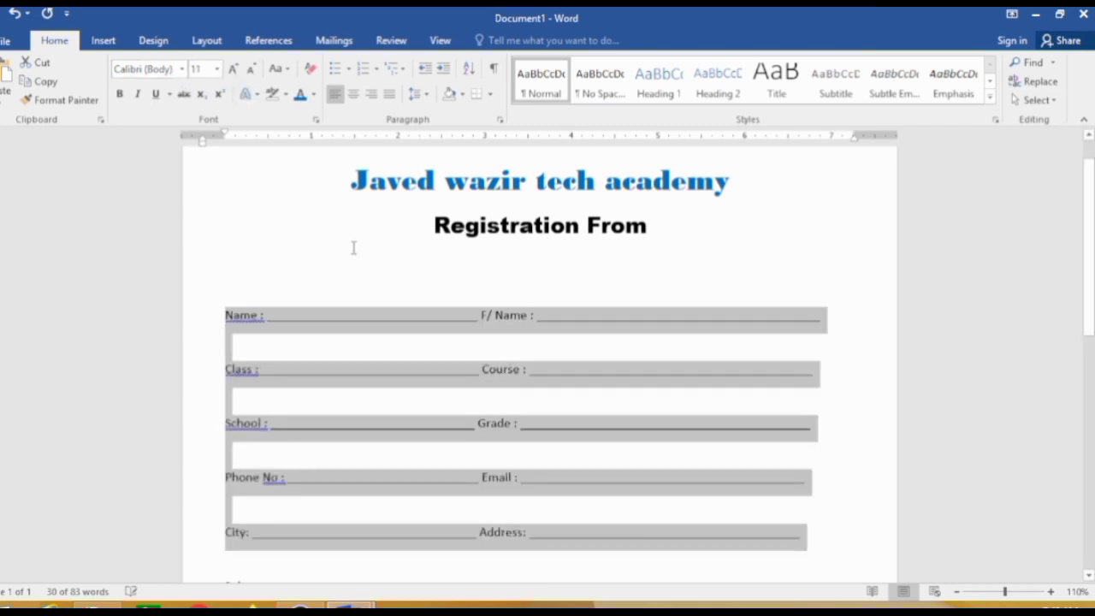
pyautogui.click(625, 346)
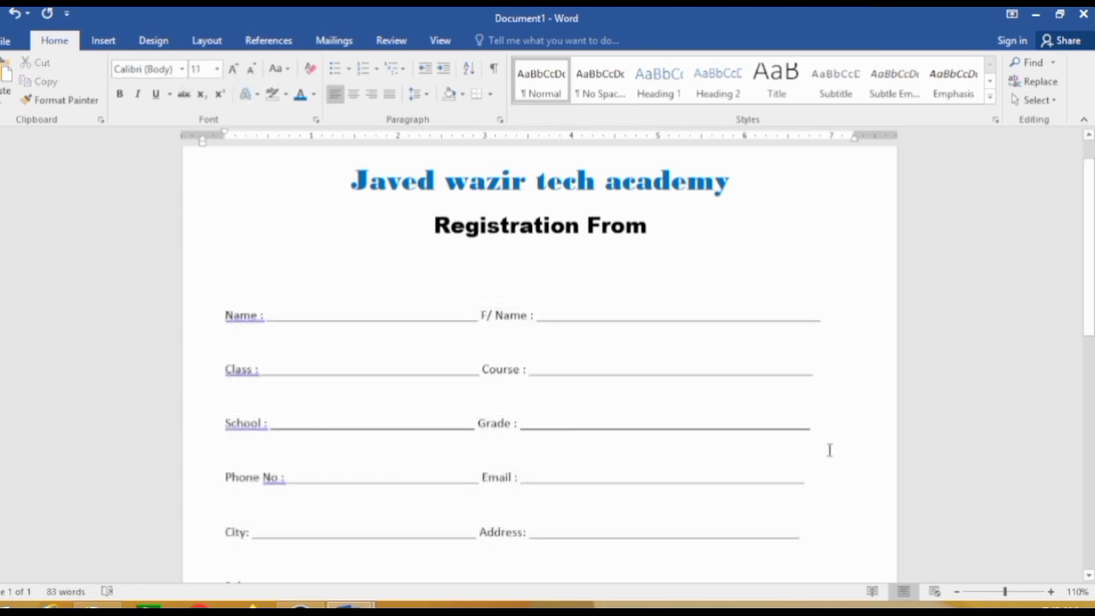
pyautogui.click(812, 480)
# Step: Extend the Email line with an underscore and close up the colons in Name:, Class: and School:
pyautogui.write('_')
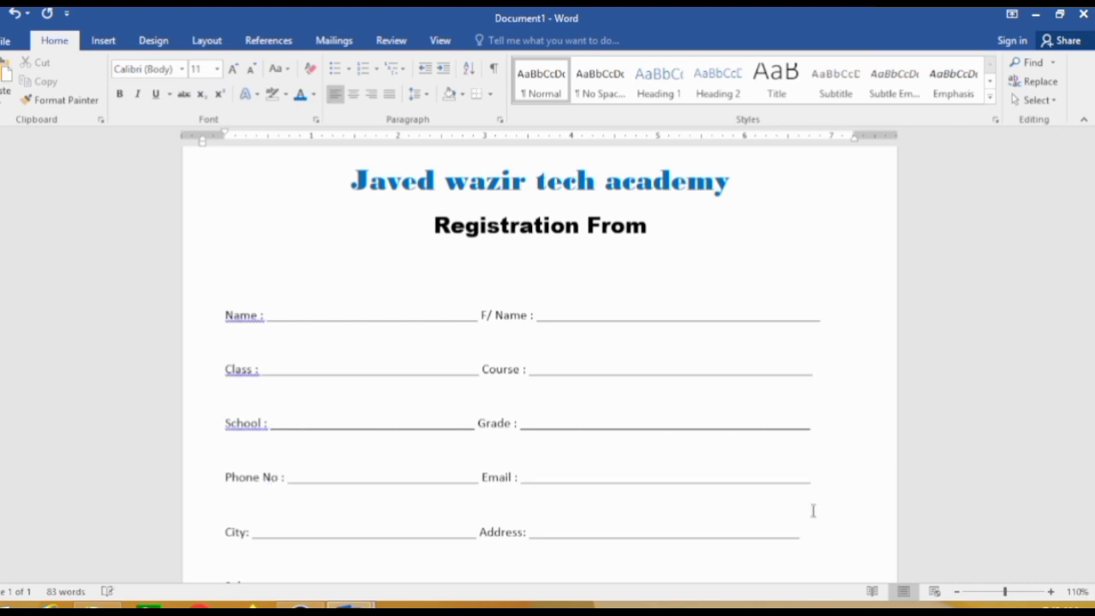
pyautogui.scroll(-1, 813, 511)
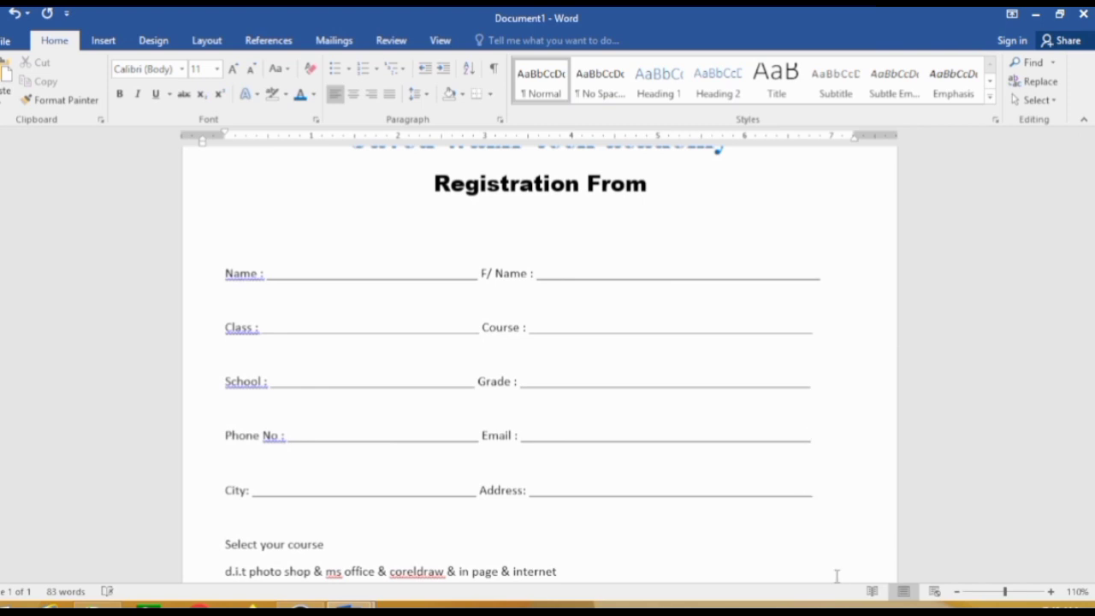
pyautogui.rightClick(240, 274)
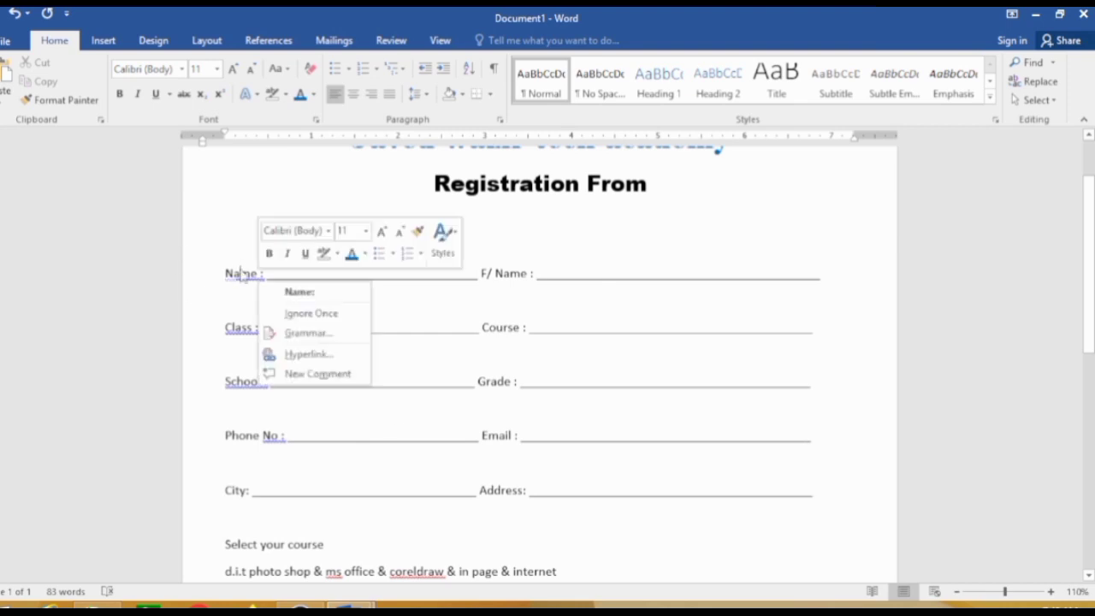
pyautogui.click(310, 296)
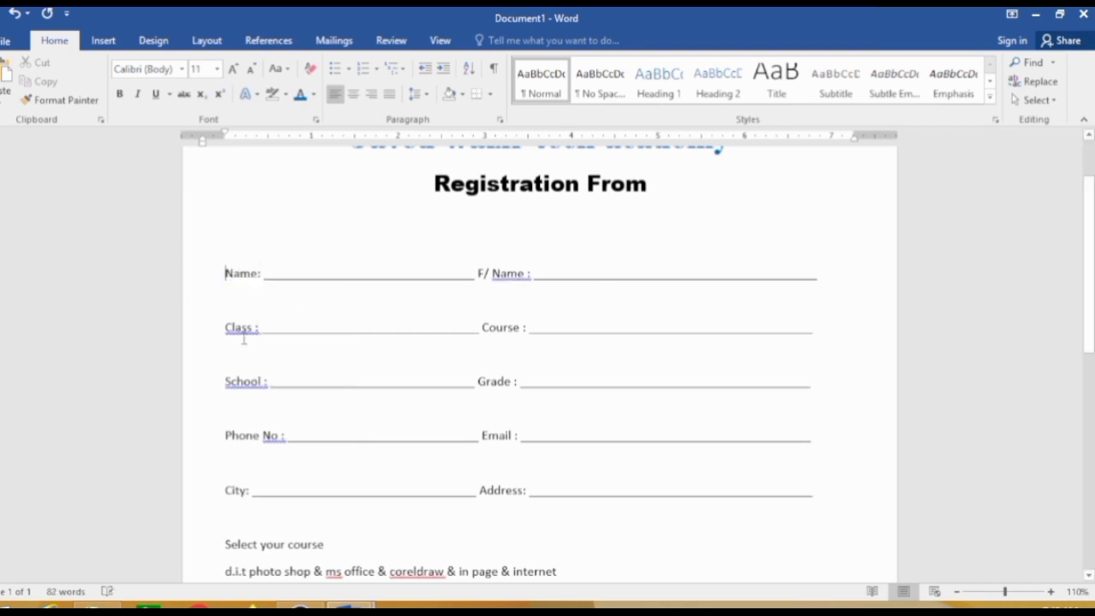
pyautogui.rightClick(244, 339)
pyautogui.click(290, 346)
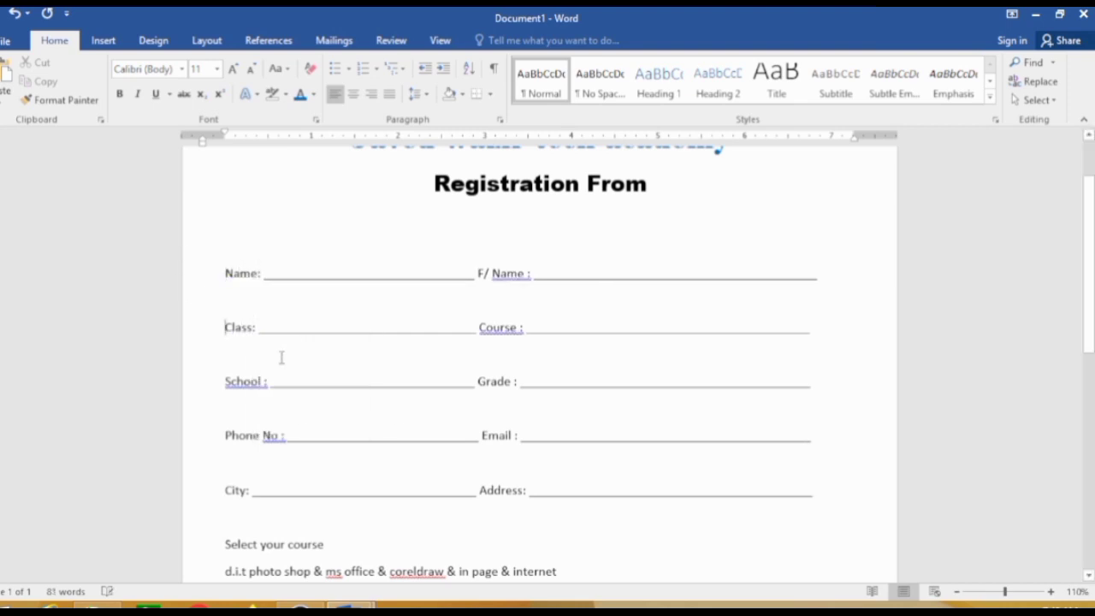
pyautogui.rightClick(240, 382)
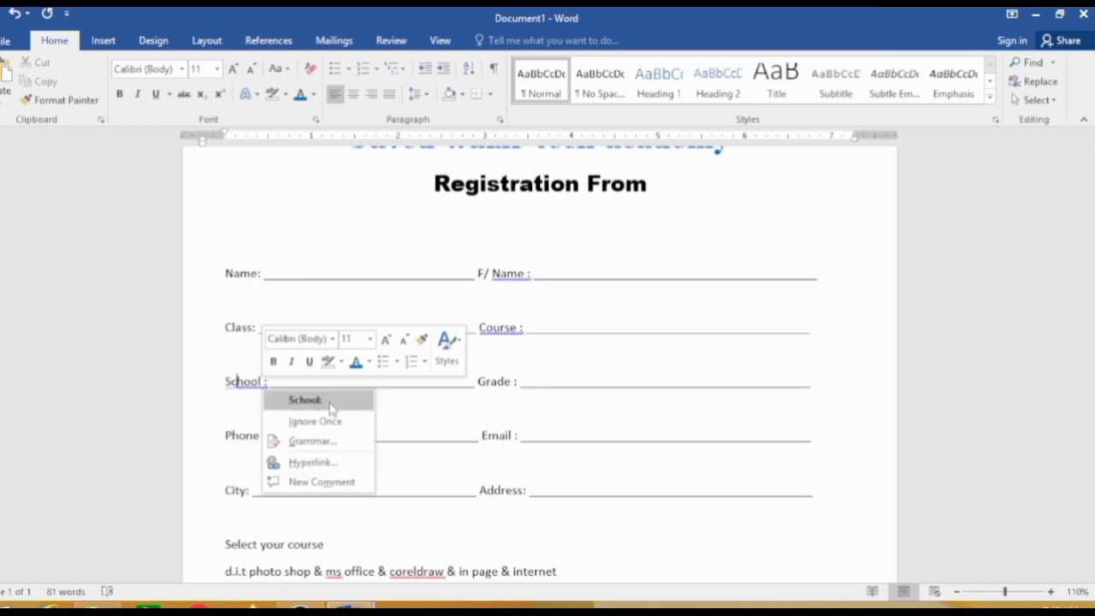
pyautogui.click(331, 402)
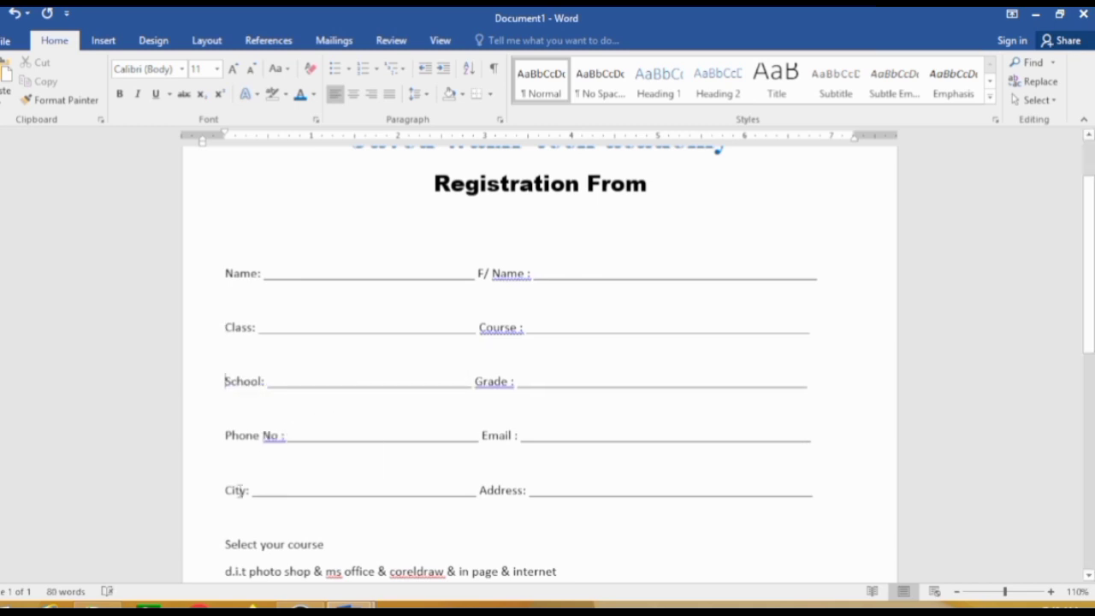
# Step: Remove the space before the colon in Course:, Grade: and Phone No:
pyautogui.rightClick(502, 333)
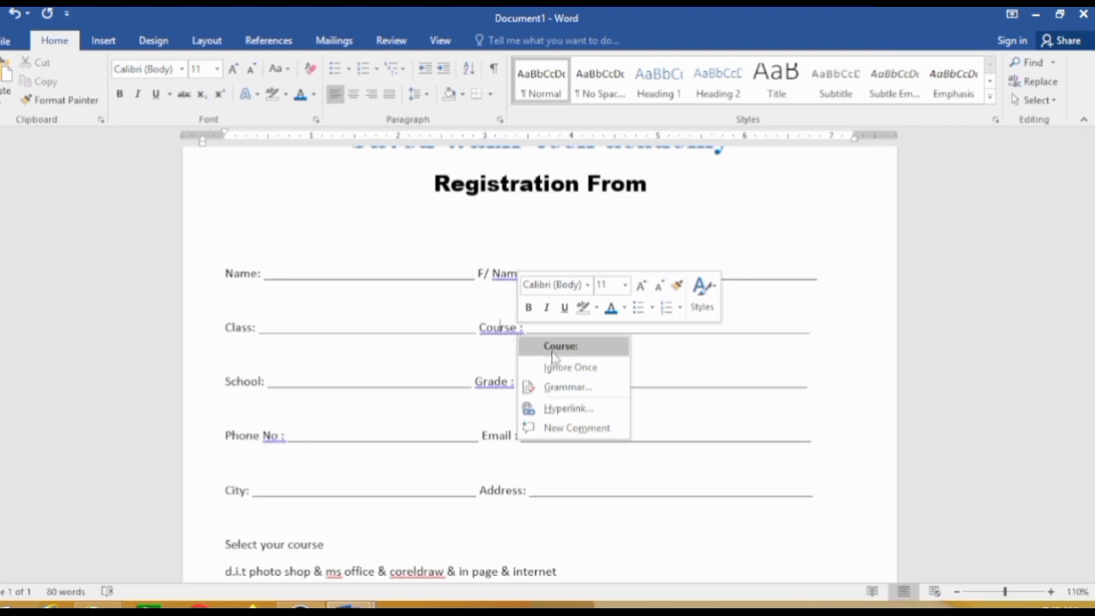
pyautogui.click(554, 347)
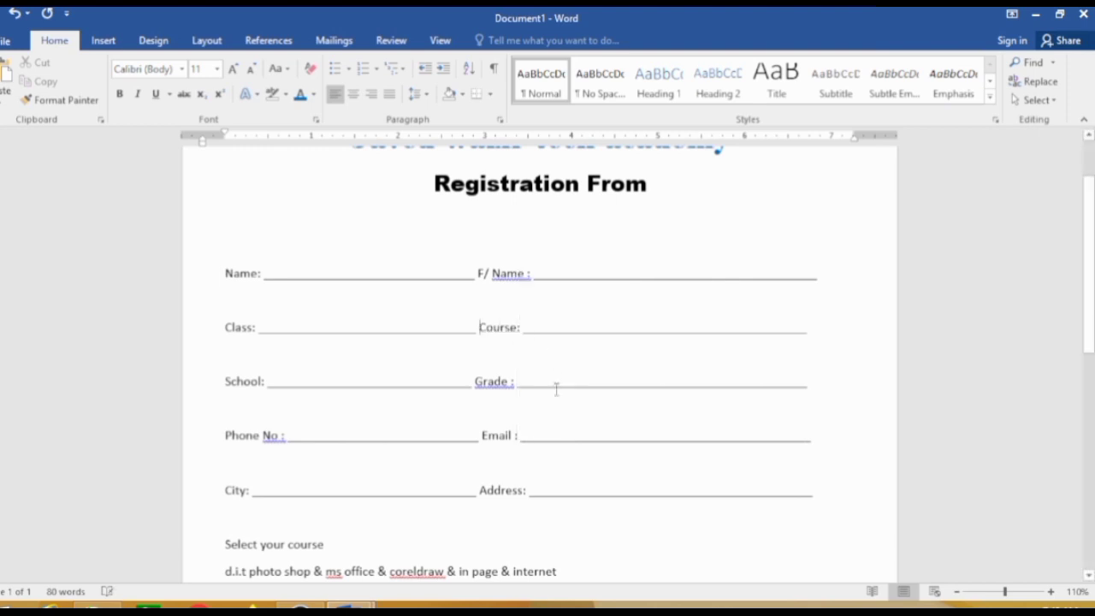
pyautogui.rightClick(485, 385)
pyautogui.click(539, 400)
pyautogui.rightClick(273, 438)
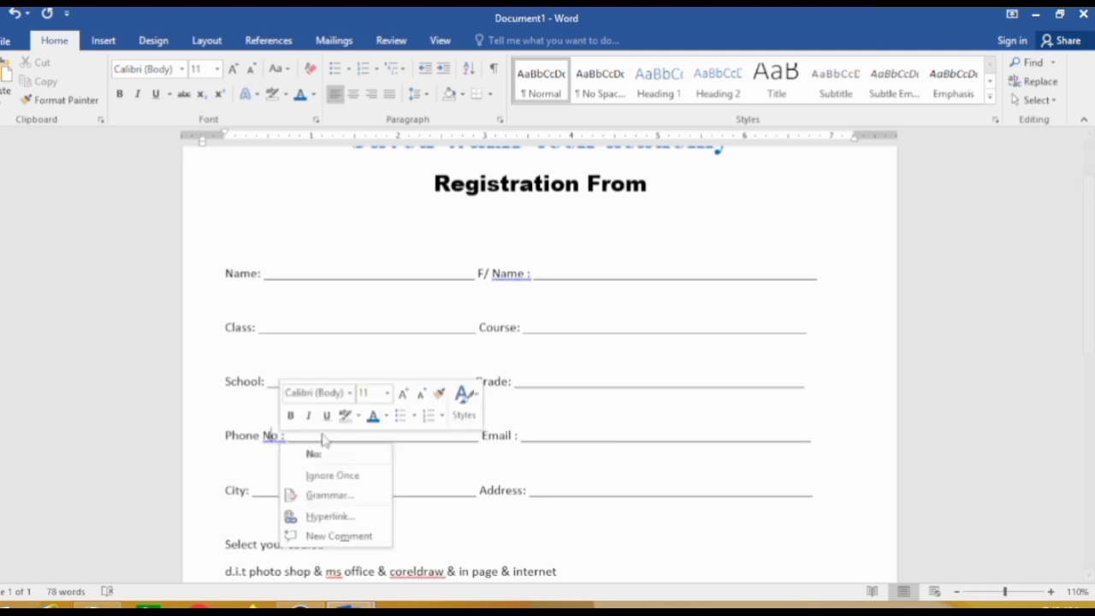
pyautogui.click(342, 453)
pyautogui.scroll(-2, 342, 479)
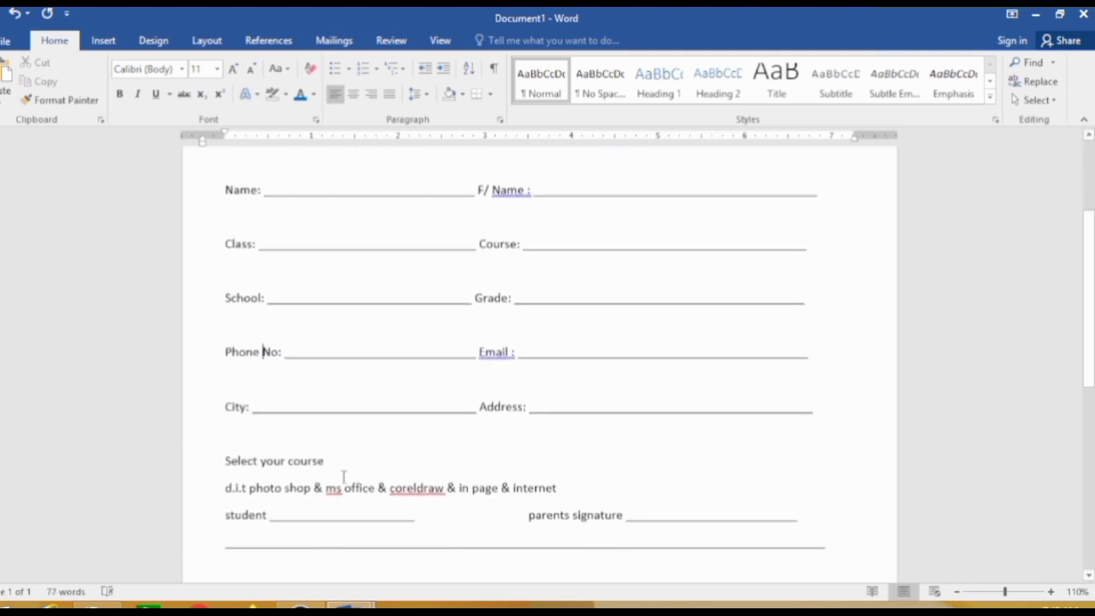
pyautogui.scroll(1, 347, 464)
pyautogui.scroll(2, 377, 437)
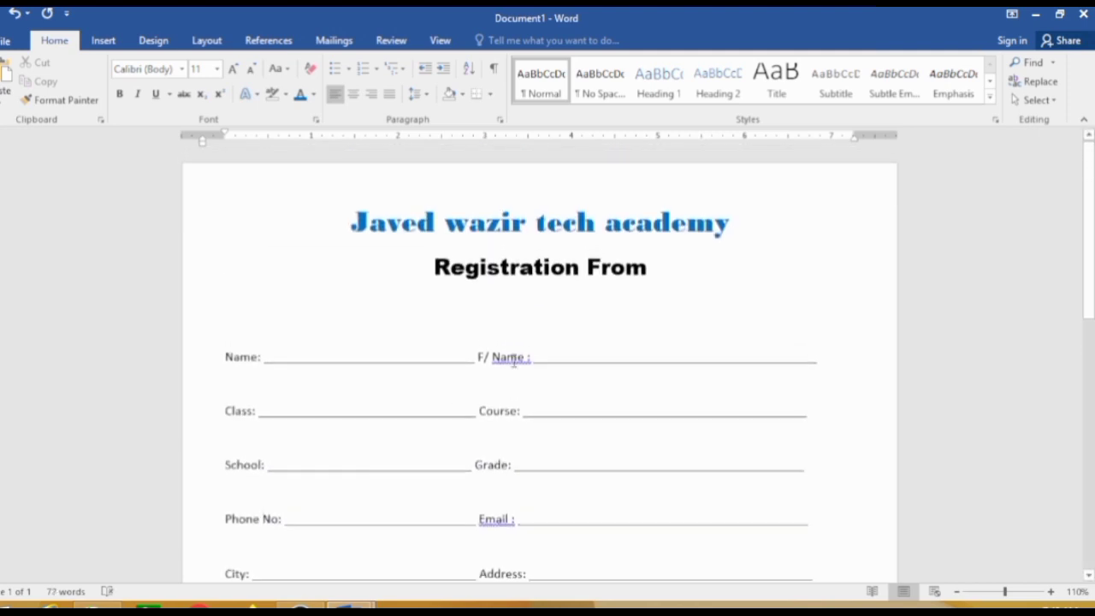
# Step: Fix the father's-name label's colon and spacing so it reads 'F / Name:'
pyautogui.rightClick(513, 359)
pyautogui.click(560, 377)
pyautogui.click(486, 357)
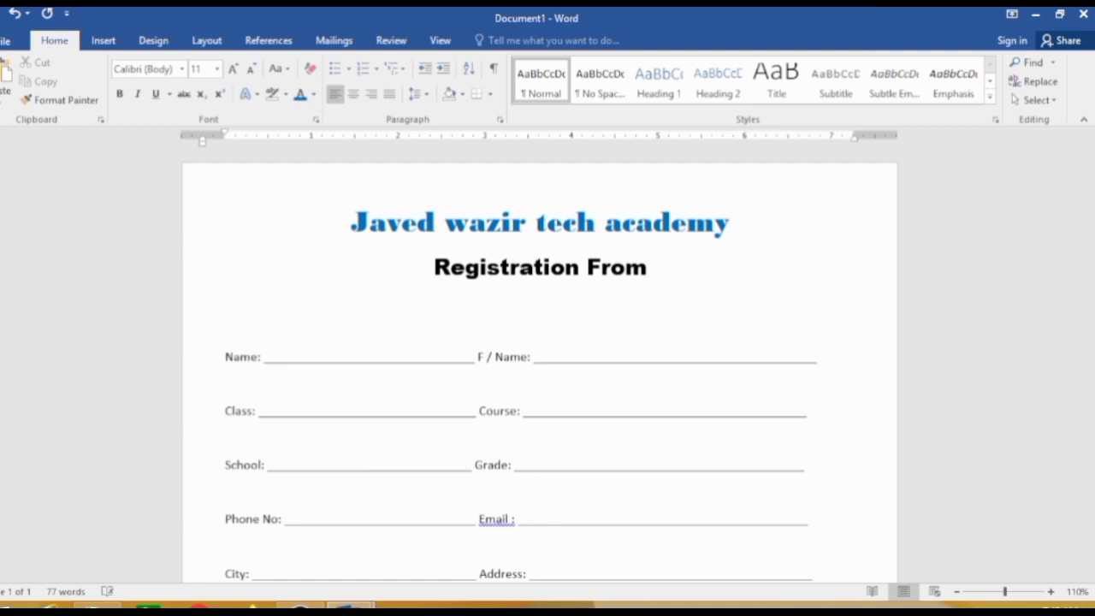
pyautogui.scroll(-1, 484, 382)
pyautogui.scroll(-1, 482, 403)
pyautogui.scroll(-1, 435, 439)
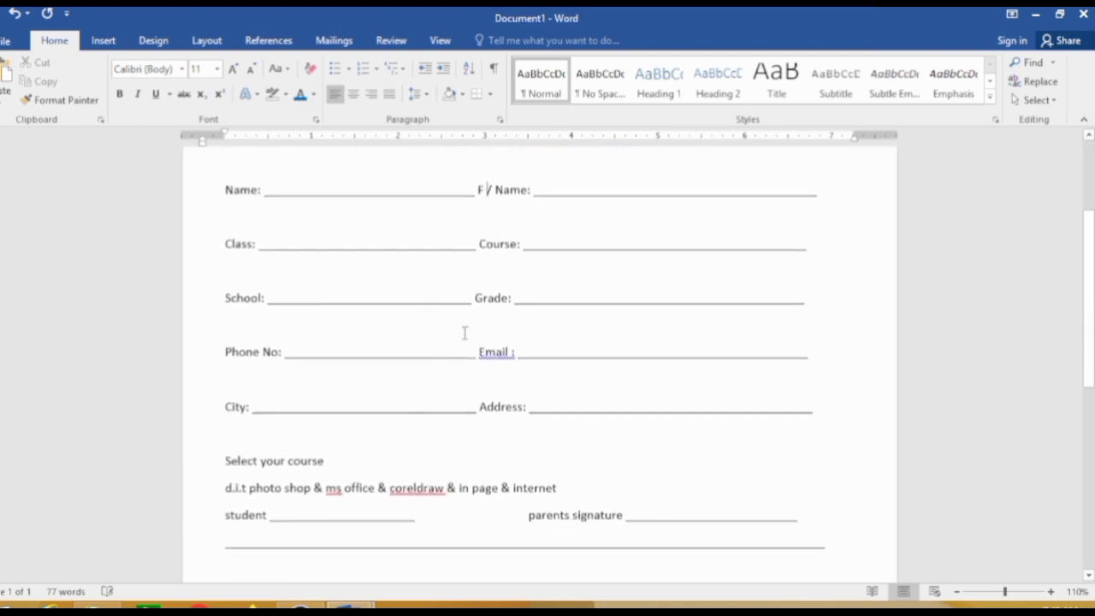
pyautogui.scroll(-2, 377, 449)
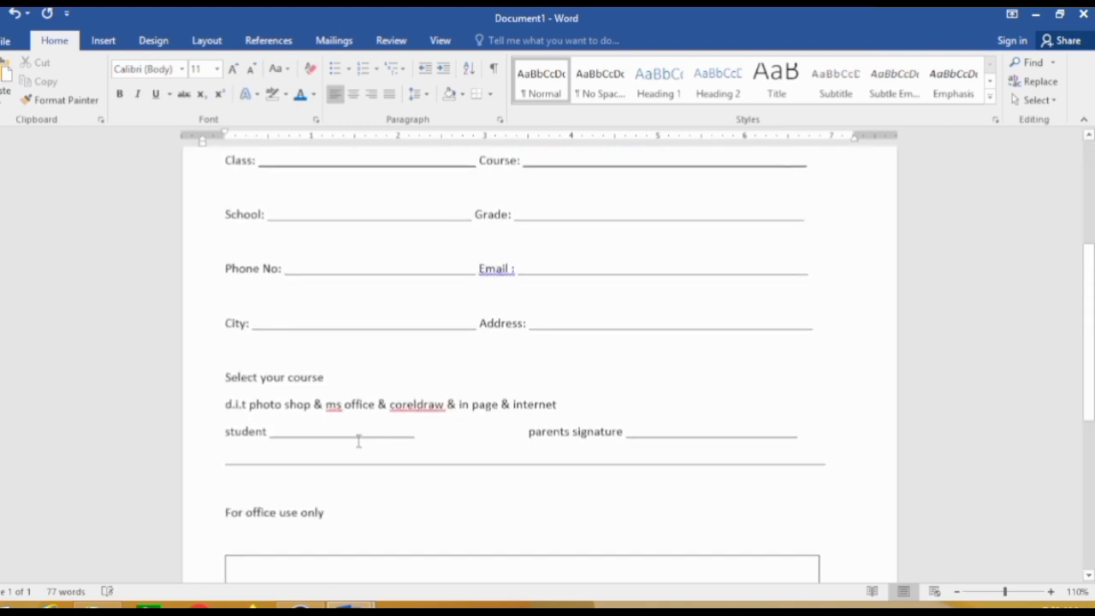
pyautogui.scroll(-1, 334, 423)
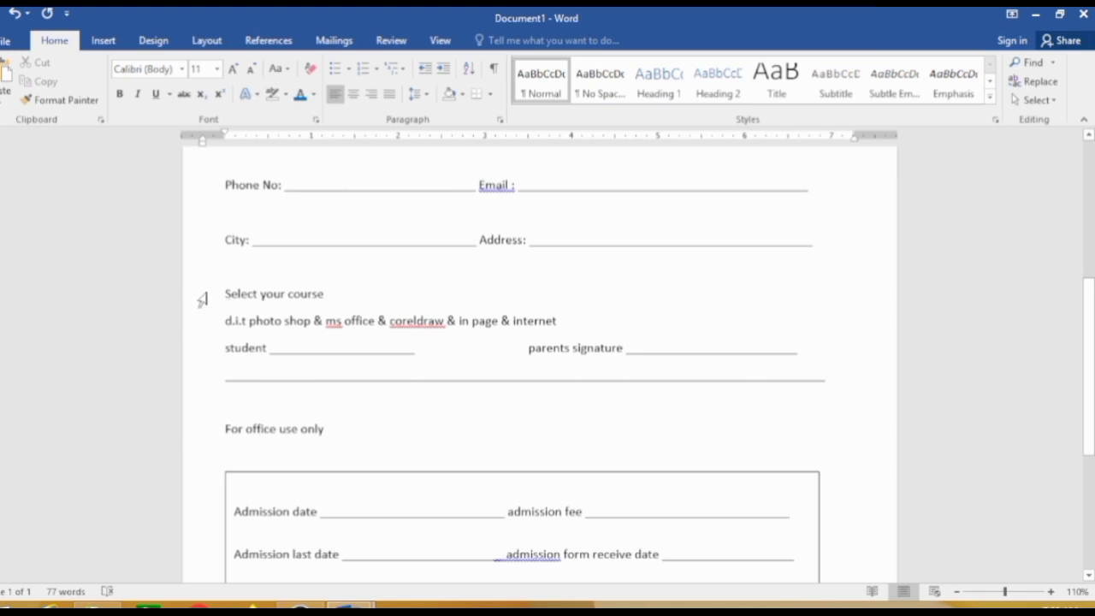
# Step: Format 'Select your course' as bold 20 pt Algerian, so it reads SELECT YOUR COURSE
pyautogui.click(202, 296)
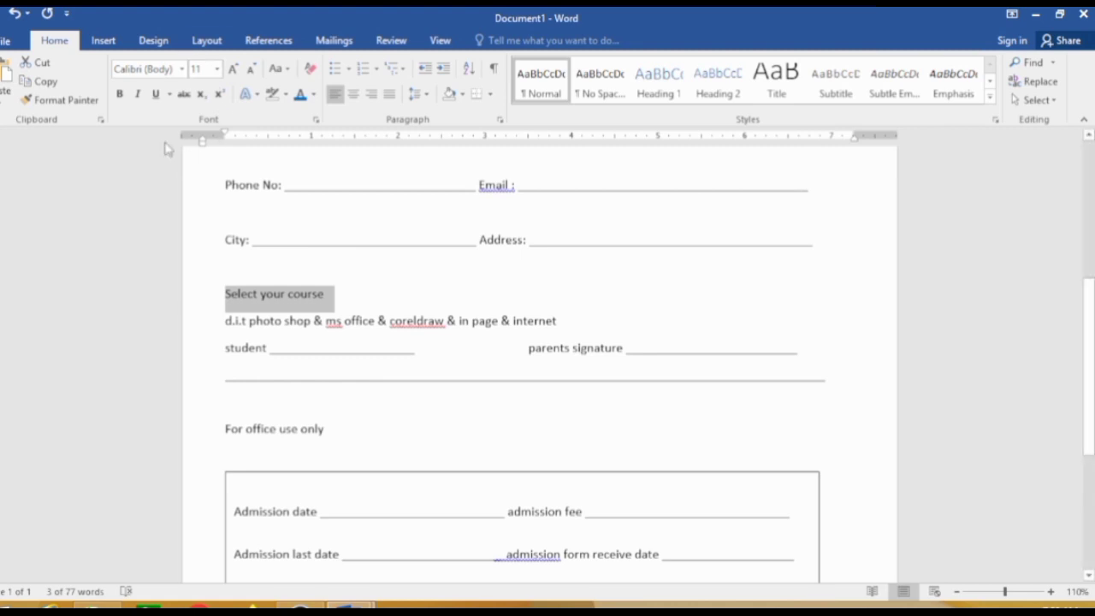
pyautogui.click(232, 69)
pyautogui.click(233, 69)
pyautogui.click(232, 69)
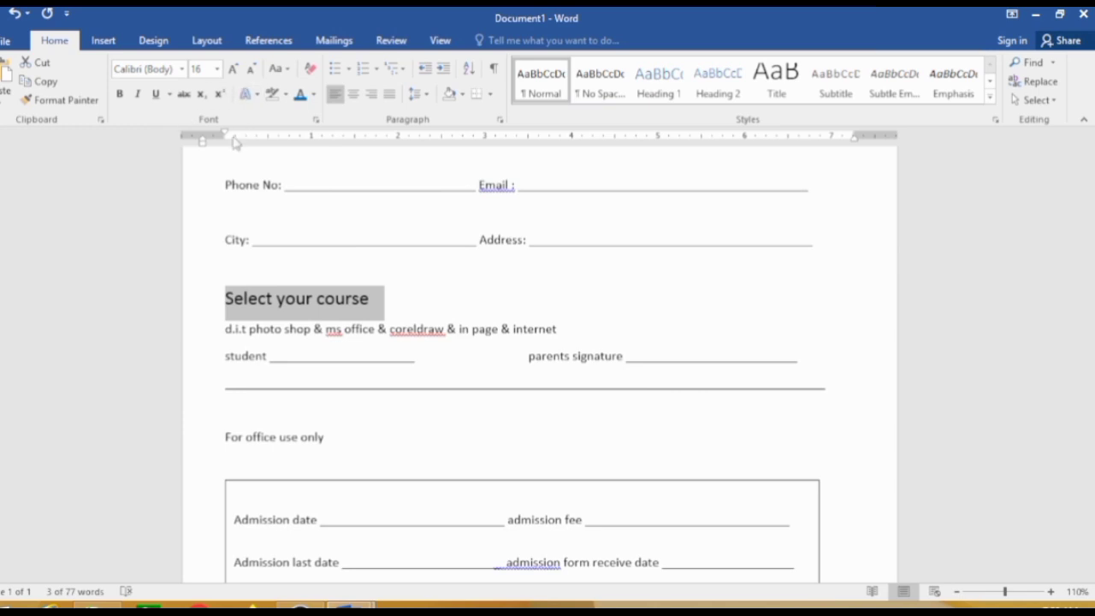
pyautogui.click(119, 94)
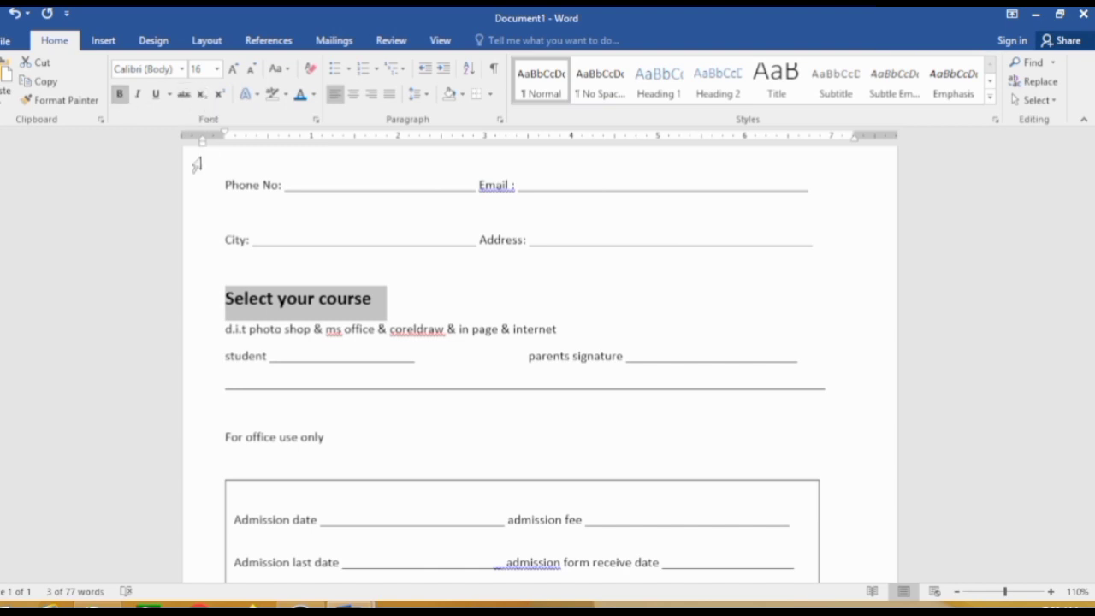
pyautogui.click(232, 70)
pyautogui.click(232, 70)
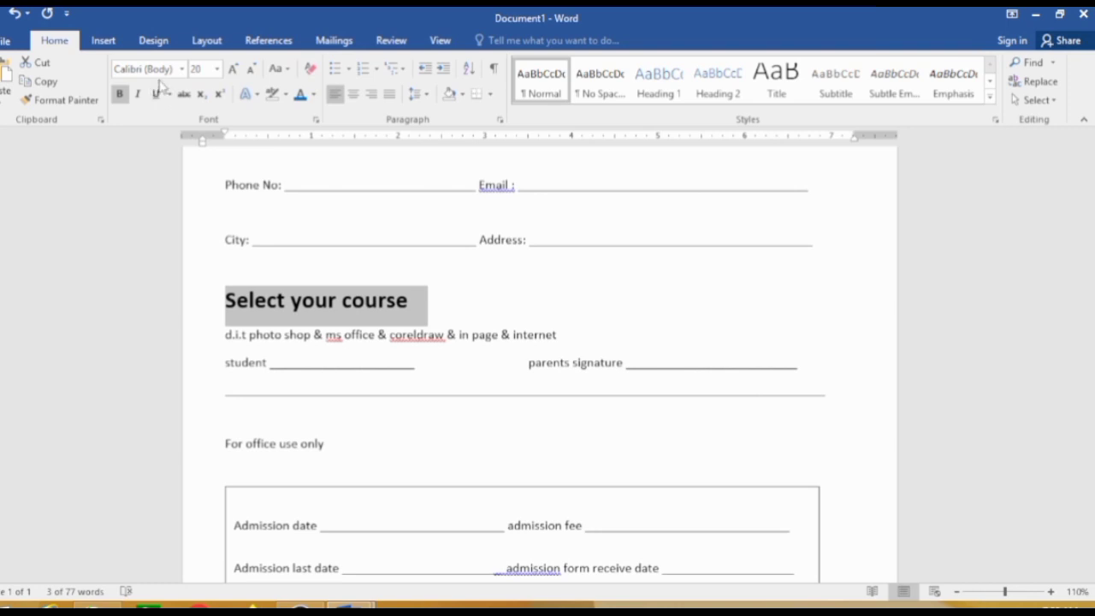
pyautogui.click(182, 70)
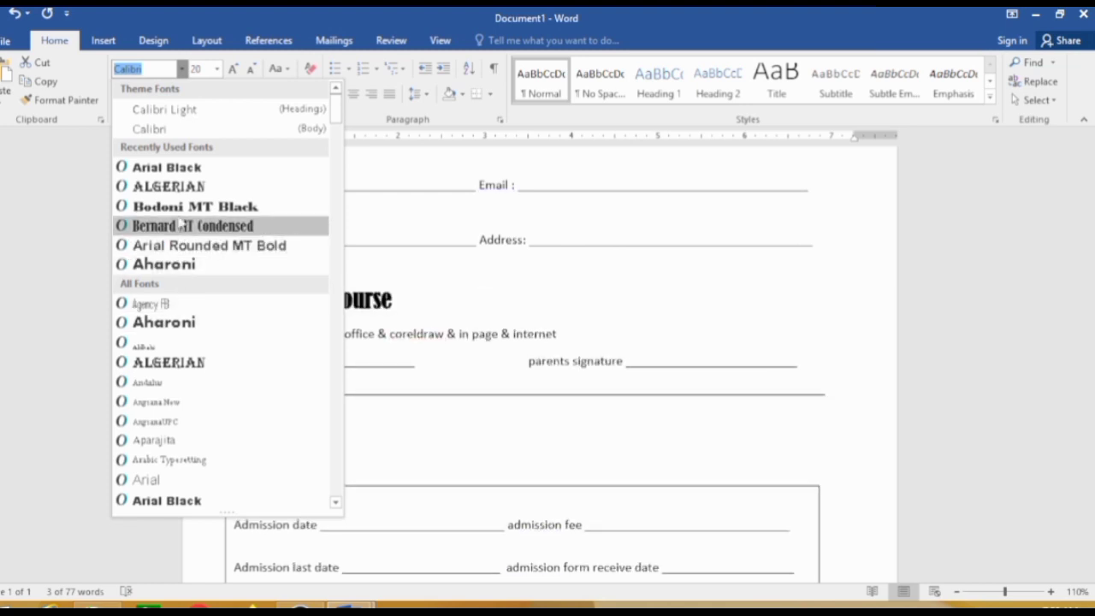
pyautogui.click(177, 189)
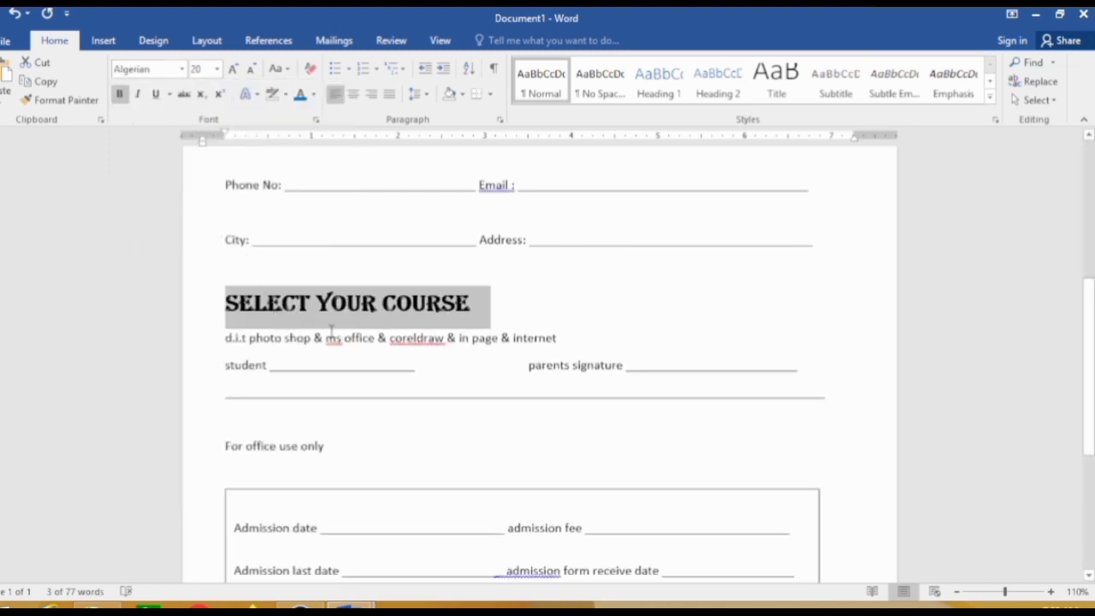
pyautogui.click(580, 285)
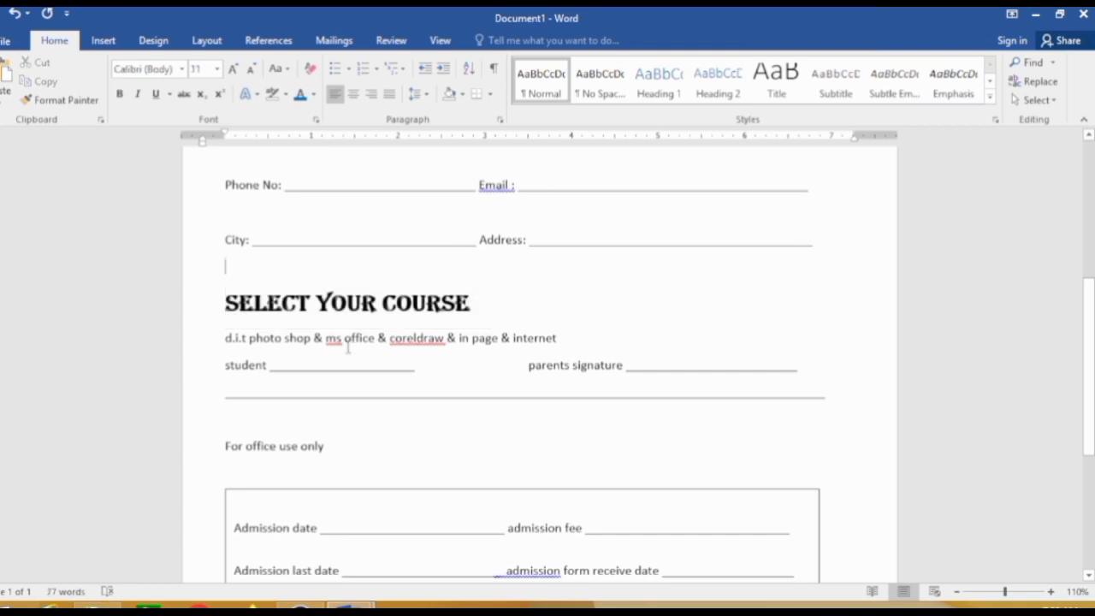
# Step: Enlarge the course list and signature lines to 12 pt
pyautogui.click(209, 345)
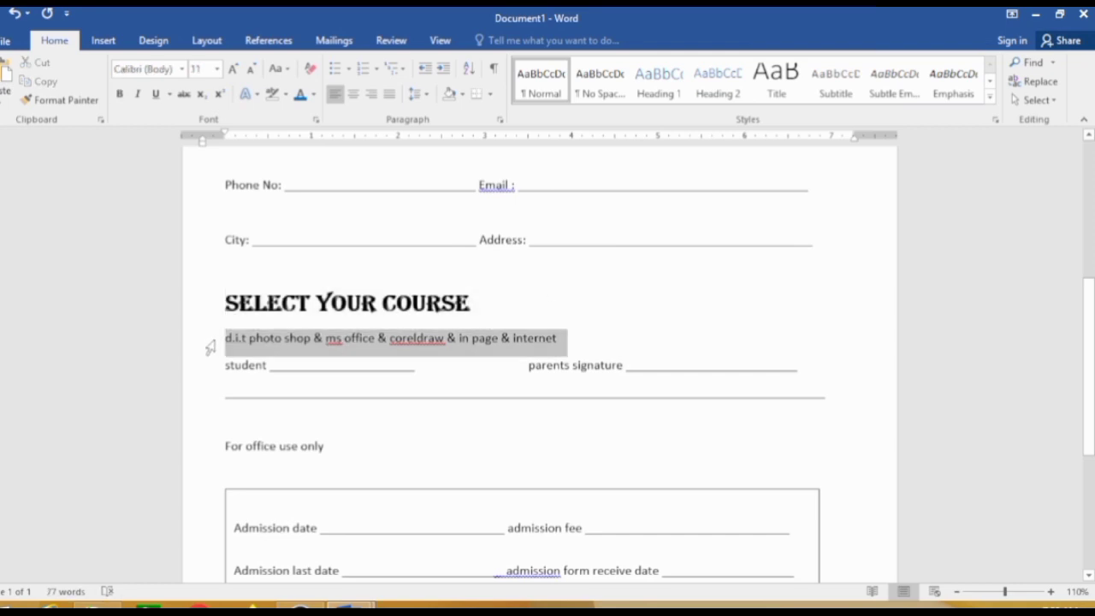
pyautogui.keyDown('shift'); pyautogui.click(212, 366); pyautogui.keyUp('shift')
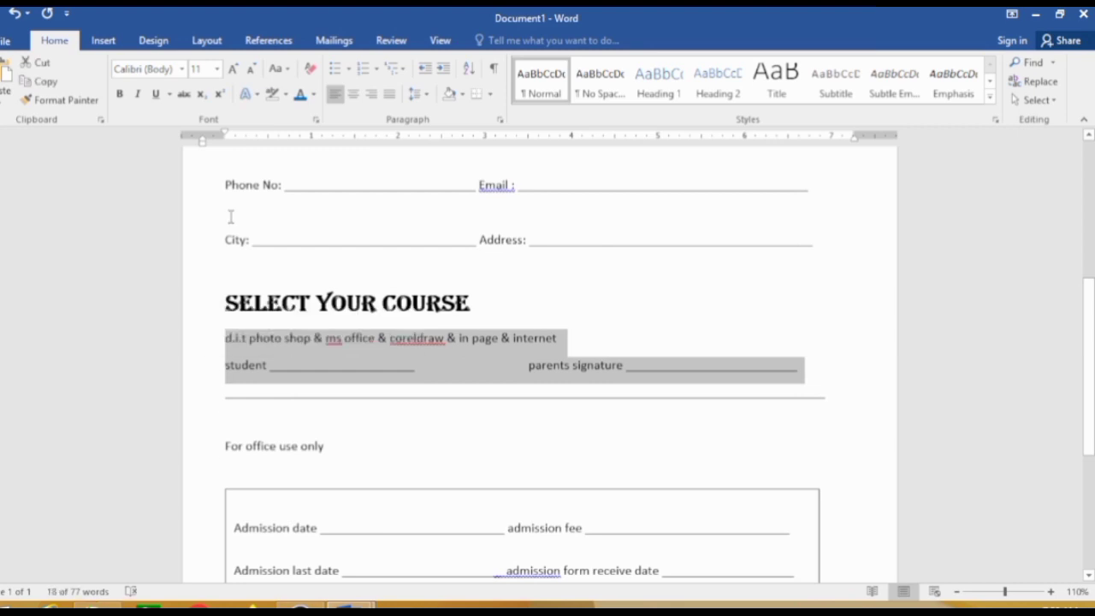
pyautogui.click(231, 68)
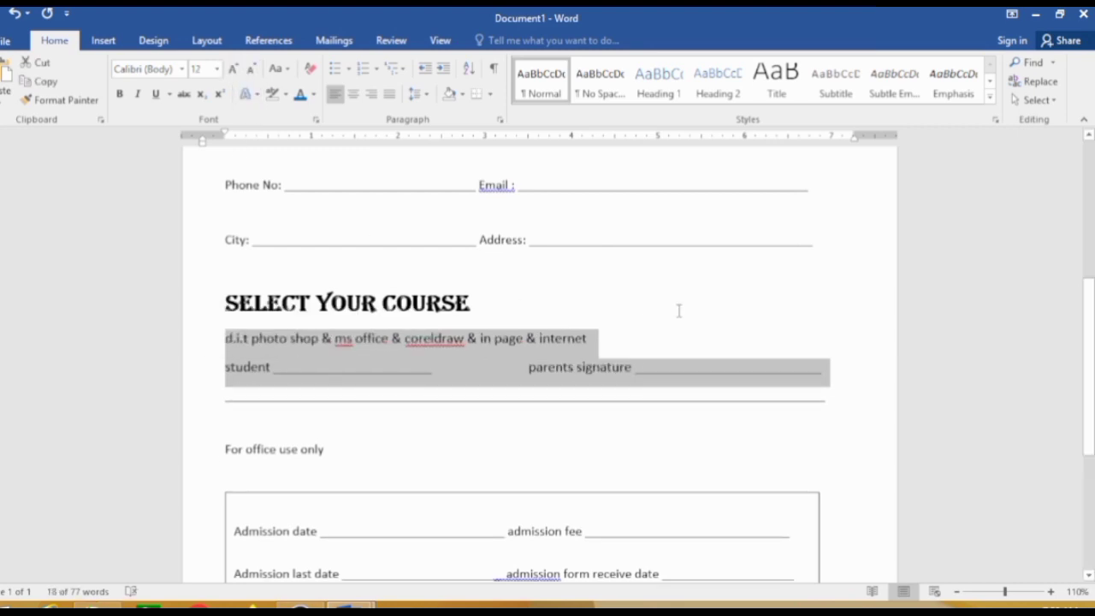
pyautogui.click(636, 323)
# Step: Correct the spellings 'coreldraw' to CorelDraw and 'ms' to MS in the course list
pyautogui.rightClick(410, 342)
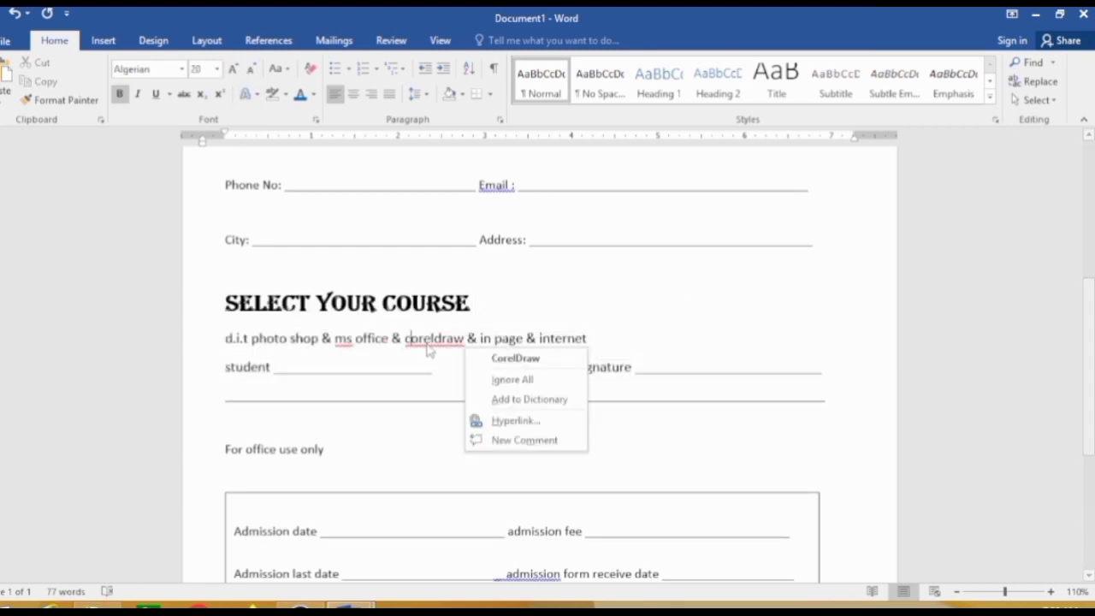
pyautogui.click(491, 358)
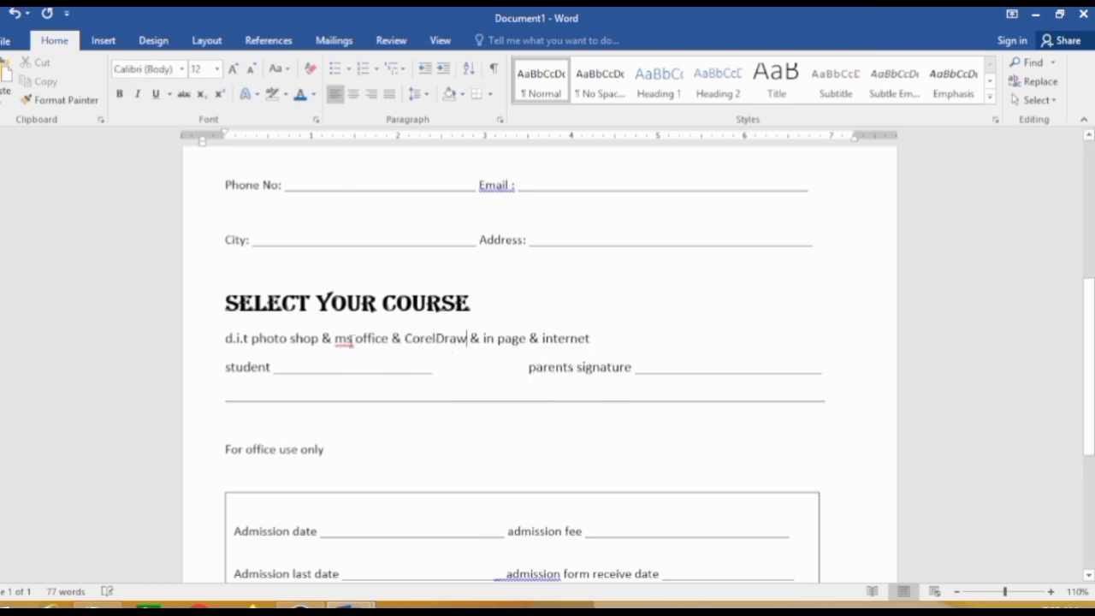
pyautogui.rightClick(346, 339)
pyautogui.click(386, 358)
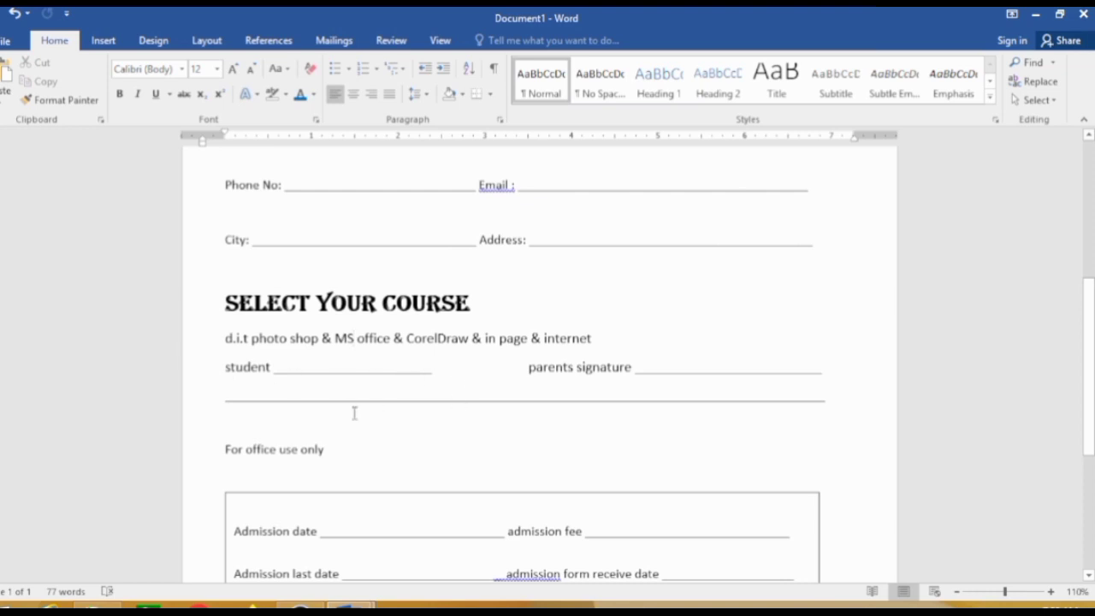
pyautogui.scroll(-2, 218, 431)
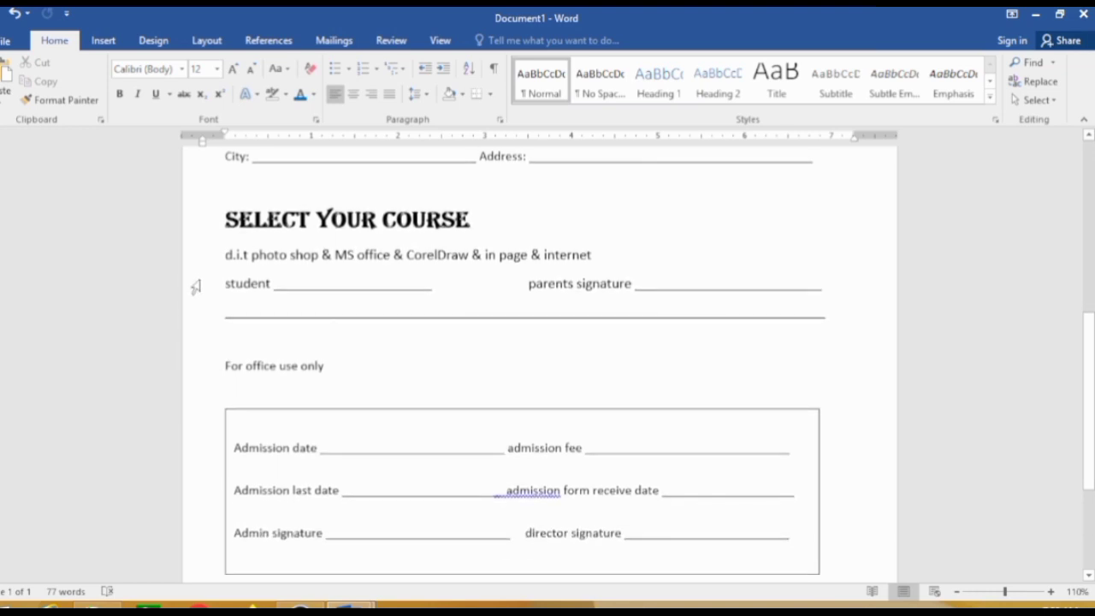
pyautogui.scroll(-1, 266, 398)
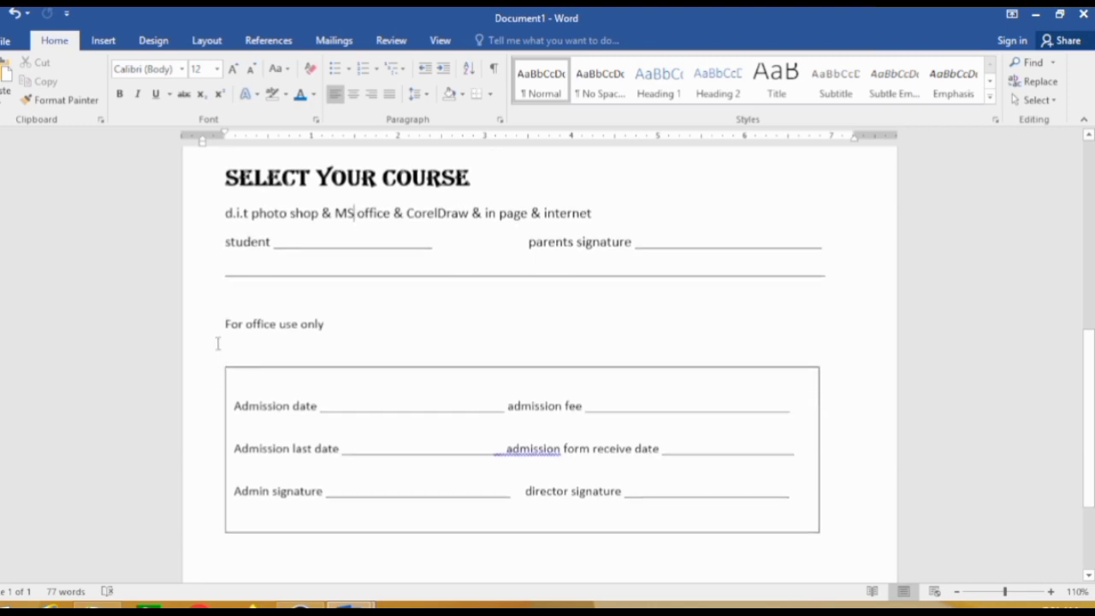
# Step: Center the 'For office use only' line and make it bold at 18 pt
pyautogui.click(208, 336)
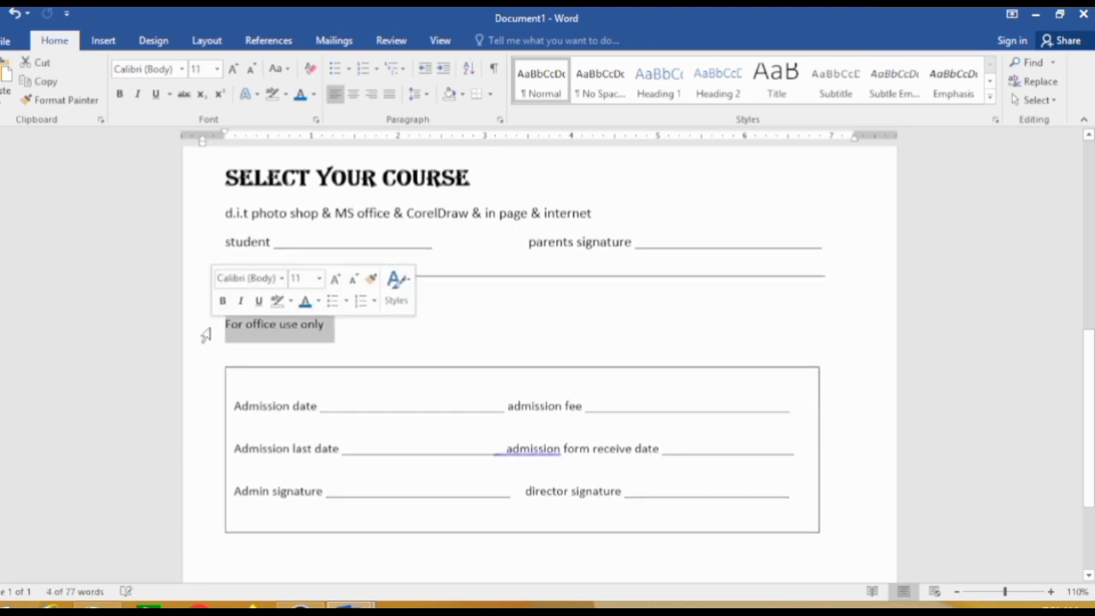
pyautogui.click(353, 94)
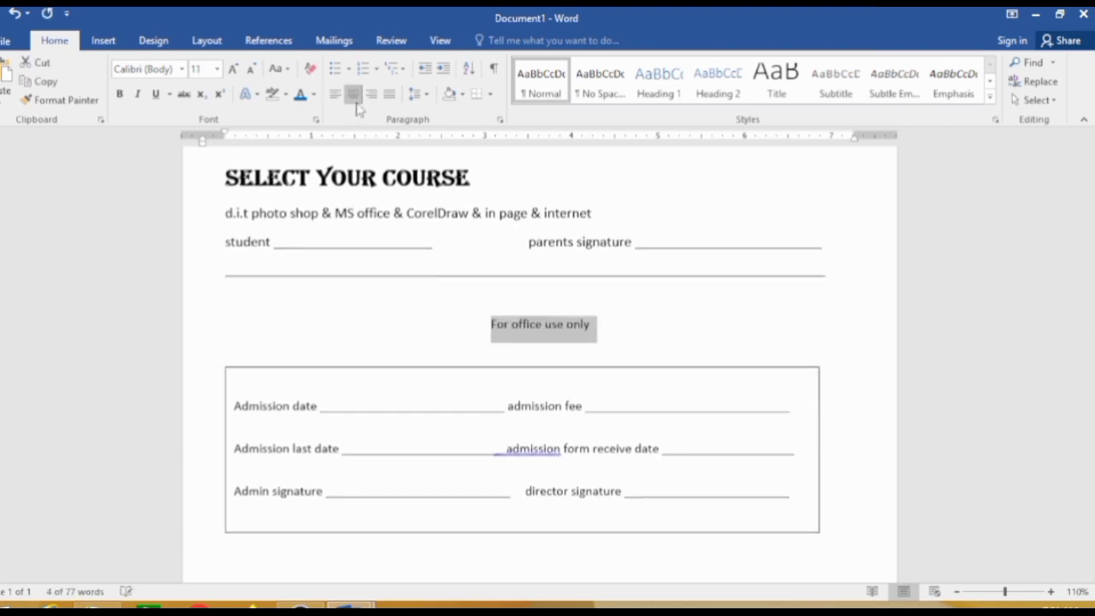
pyautogui.click(236, 72)
pyautogui.click(236, 72)
pyautogui.click(236, 72)
pyautogui.click(236, 72)
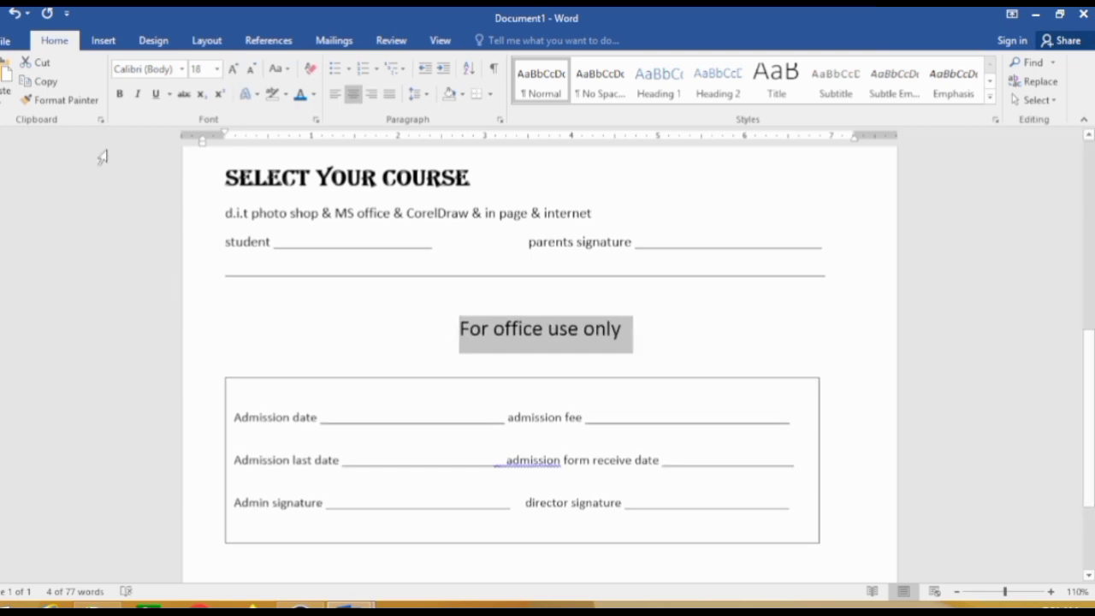
pyautogui.hotkey('ctrl', 'b')
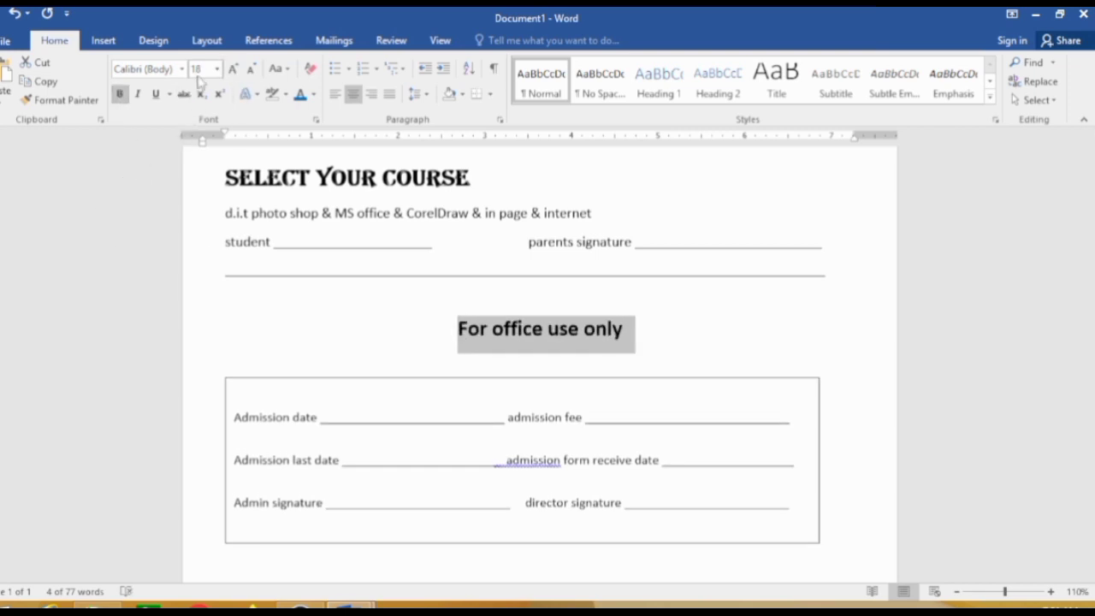
pyautogui.click(182, 69)
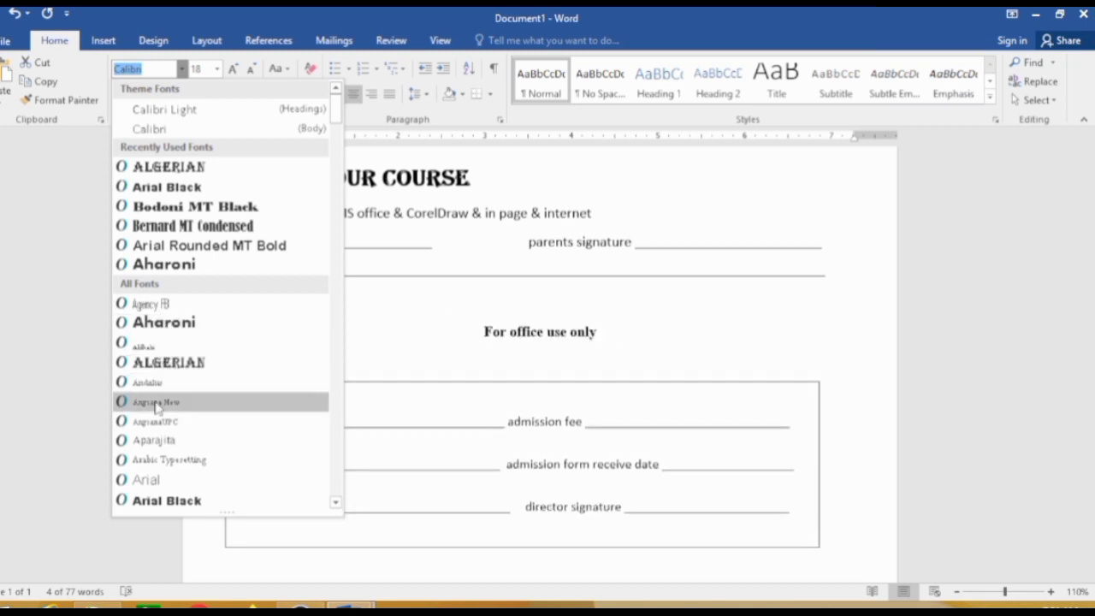
# Step: Change the 'For office use only' heading's font to Engravers MT
pyautogui.scroll(-1, 156, 403)
pyautogui.scroll(-1, 163, 440)
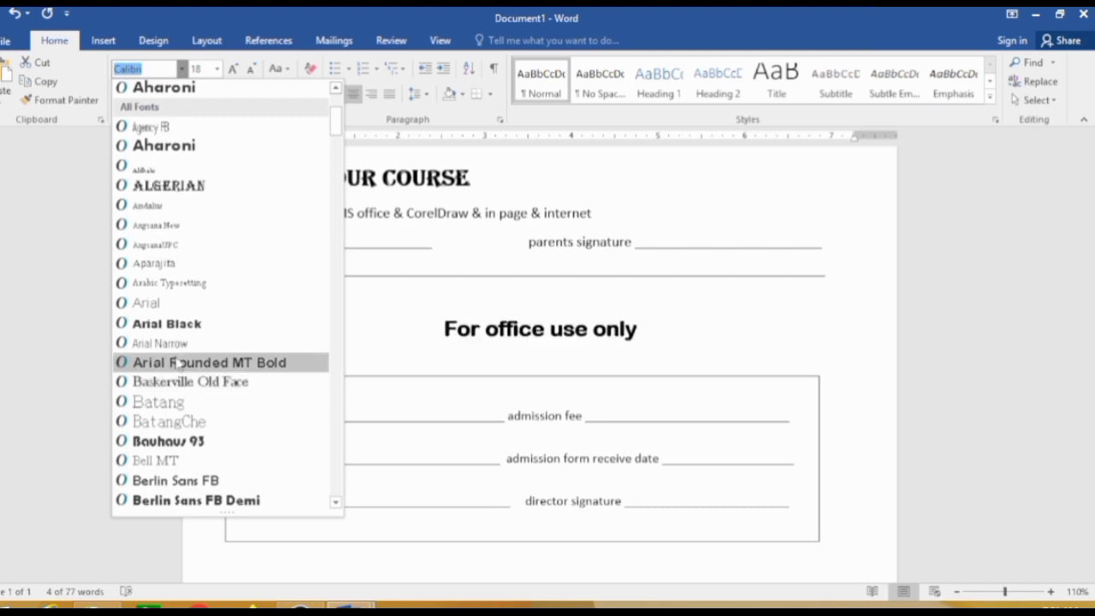
pyautogui.scroll(-3, 174, 449)
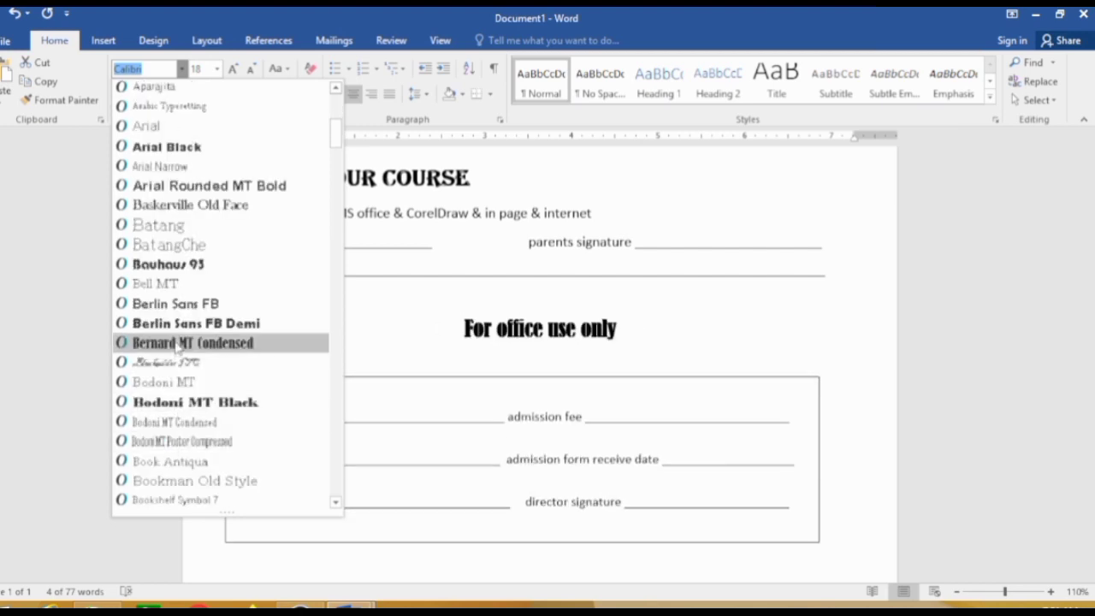
pyautogui.scroll(-2, 175, 431)
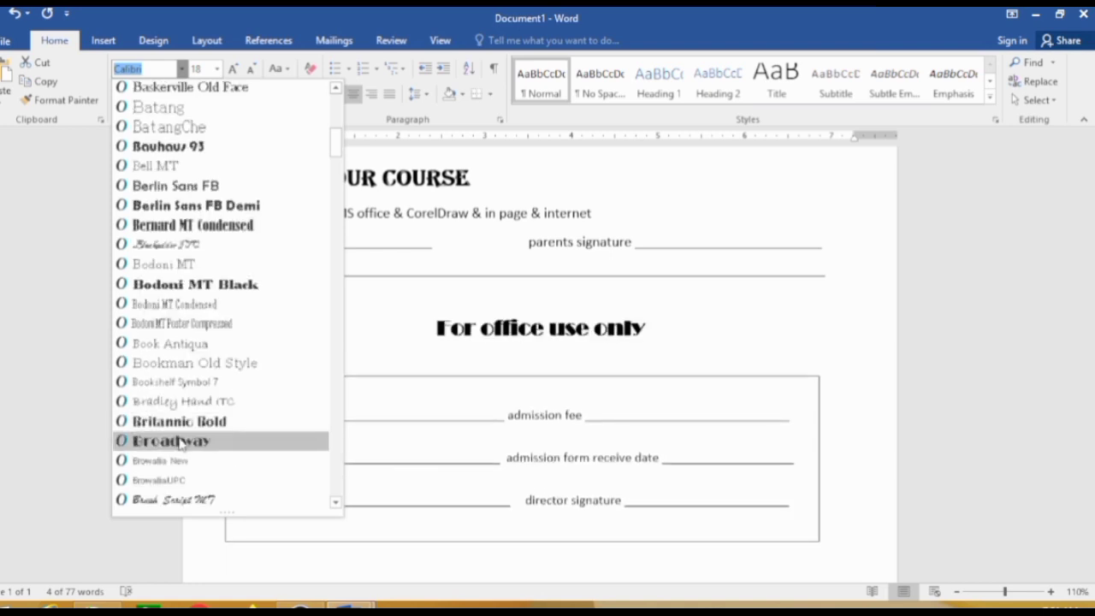
pyautogui.scroll(-3, 181, 443)
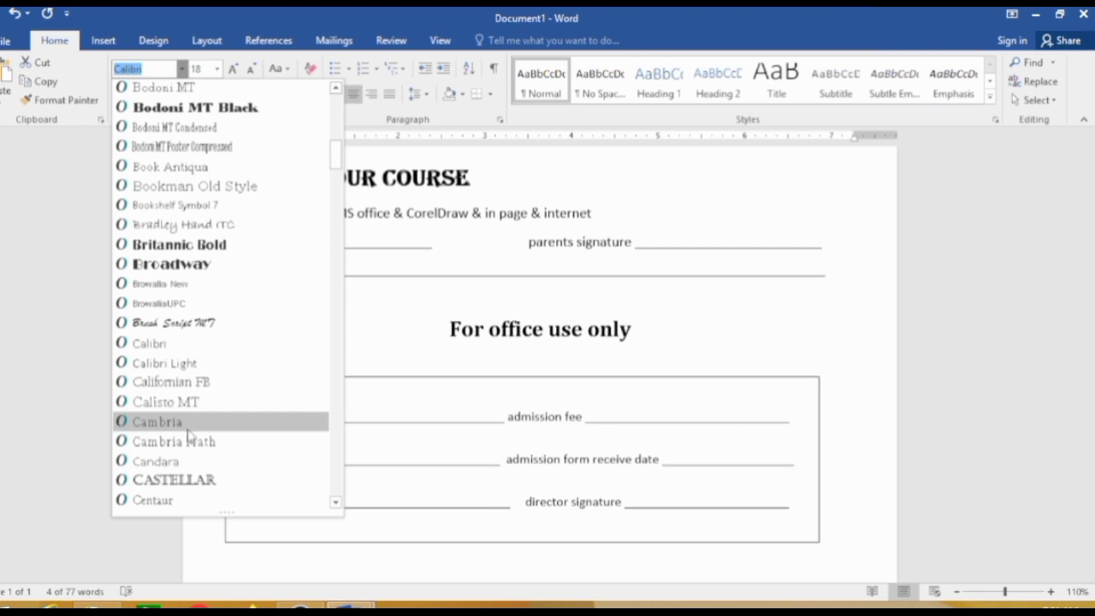
pyautogui.scroll(-3, 189, 434)
pyautogui.scroll(-4, 188, 434)
pyautogui.scroll(-5, 190, 435)
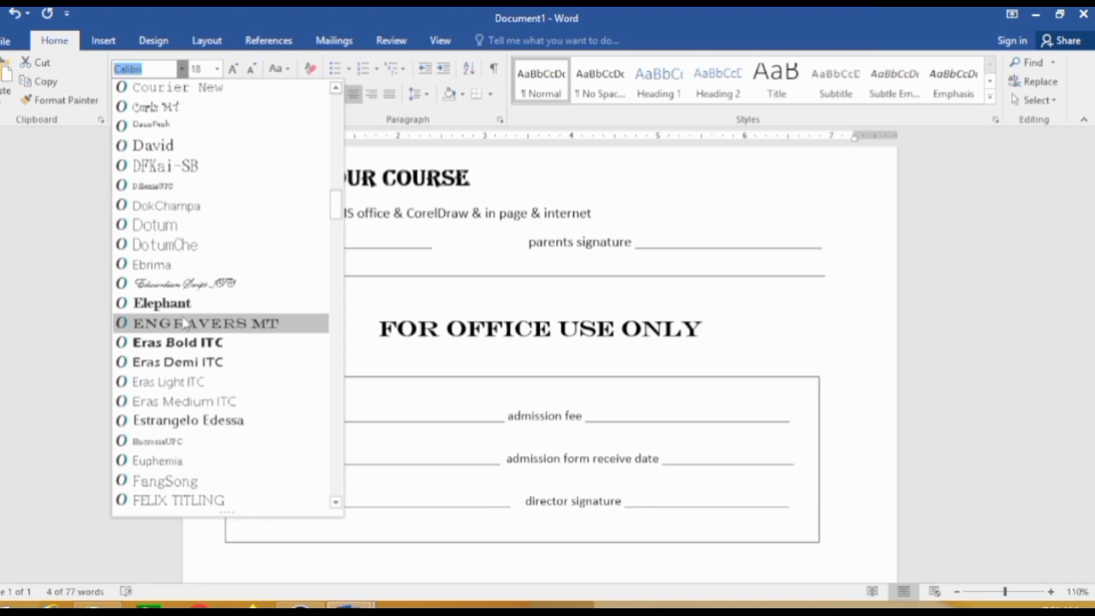
pyautogui.click(185, 322)
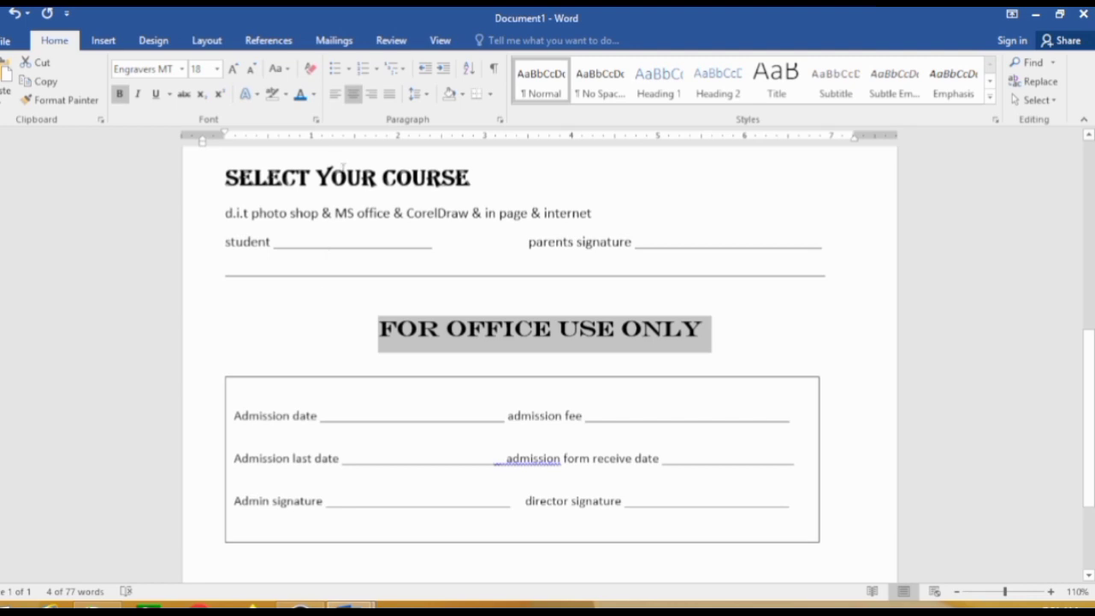
# Step: Give the FOR OFFICE USE ONLY heading a solid single-line underline
pyautogui.click(156, 96)
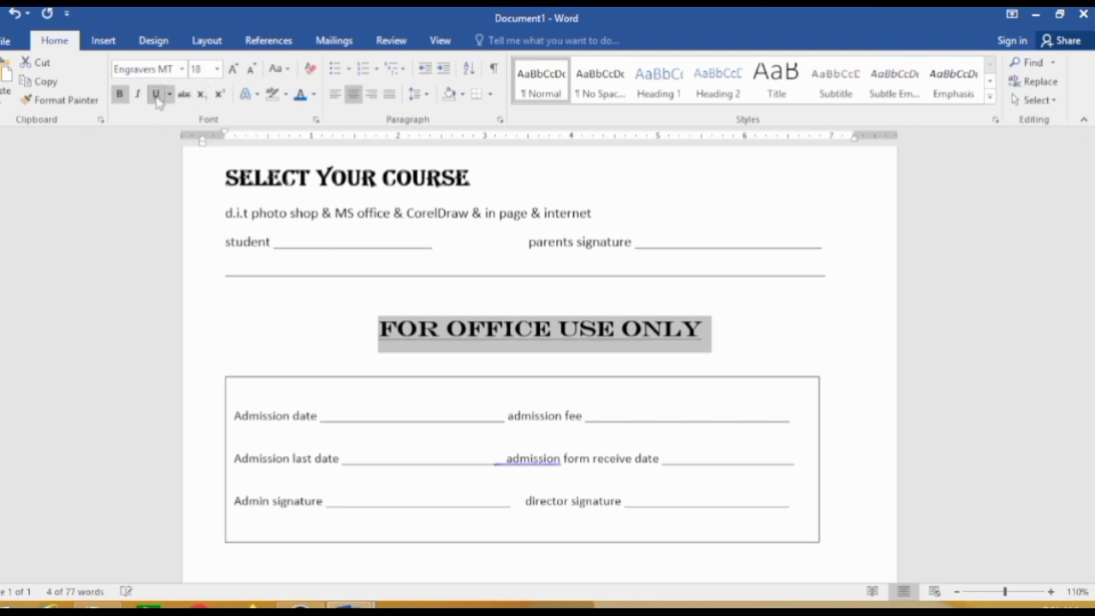
pyautogui.click(171, 94)
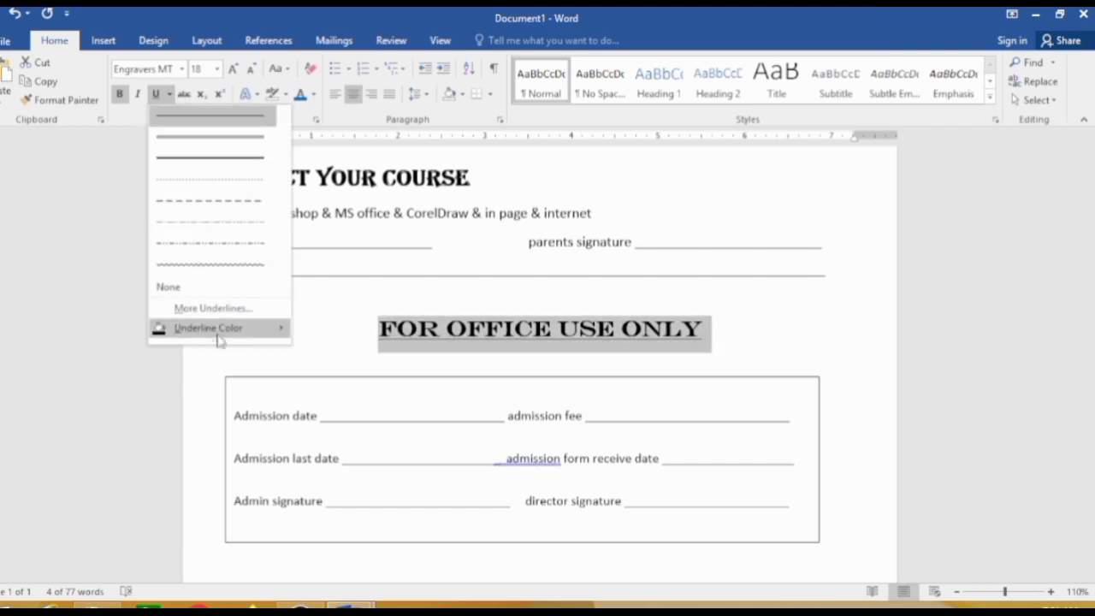
pyautogui.moveTo(221, 332)
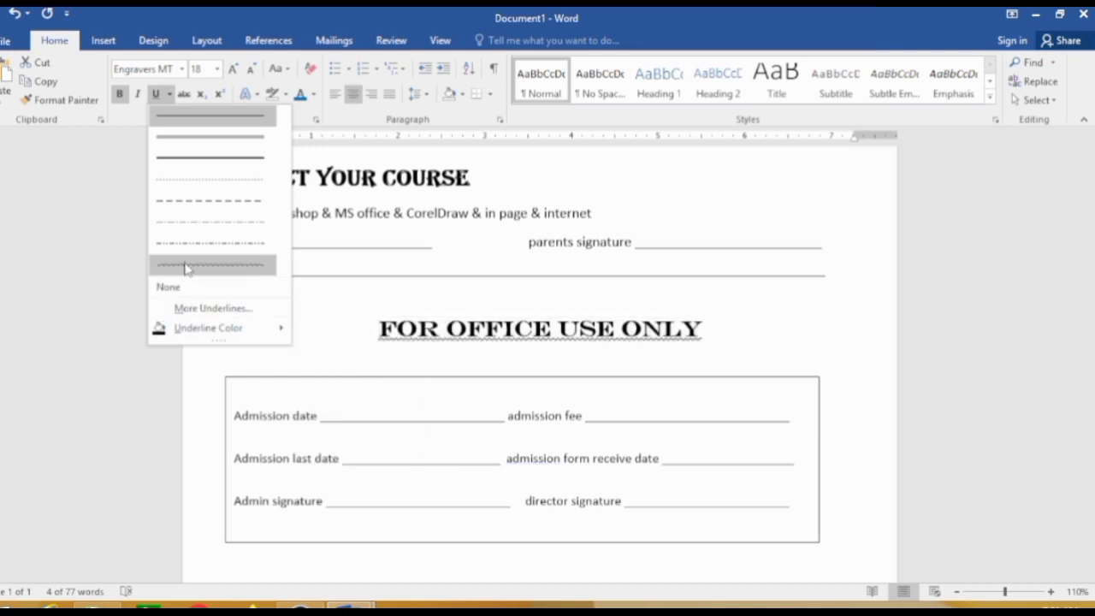
pyautogui.click(201, 137)
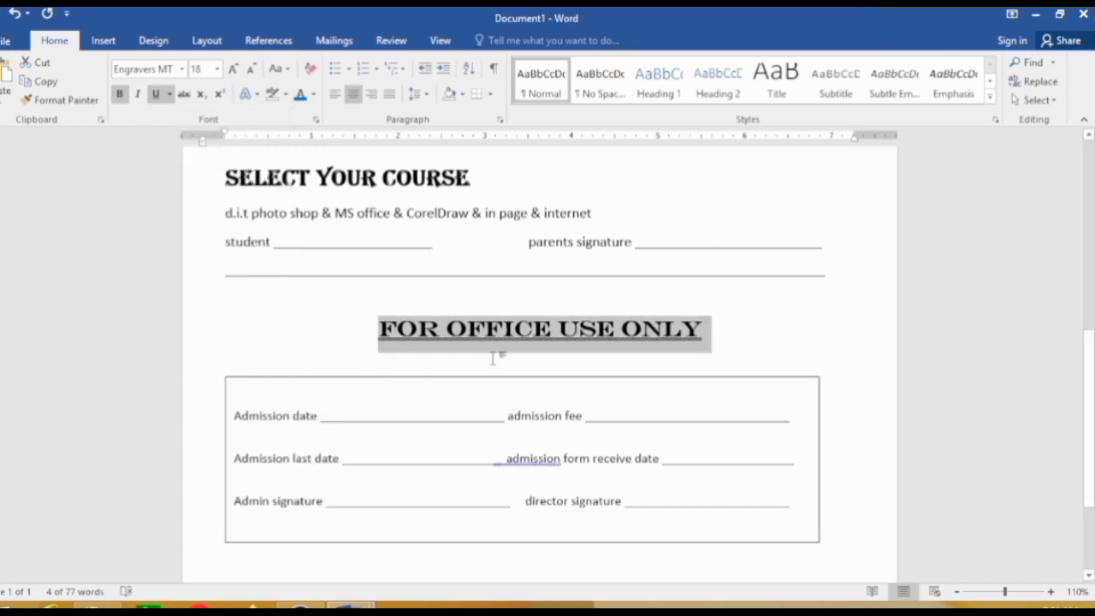
pyautogui.click(529, 352)
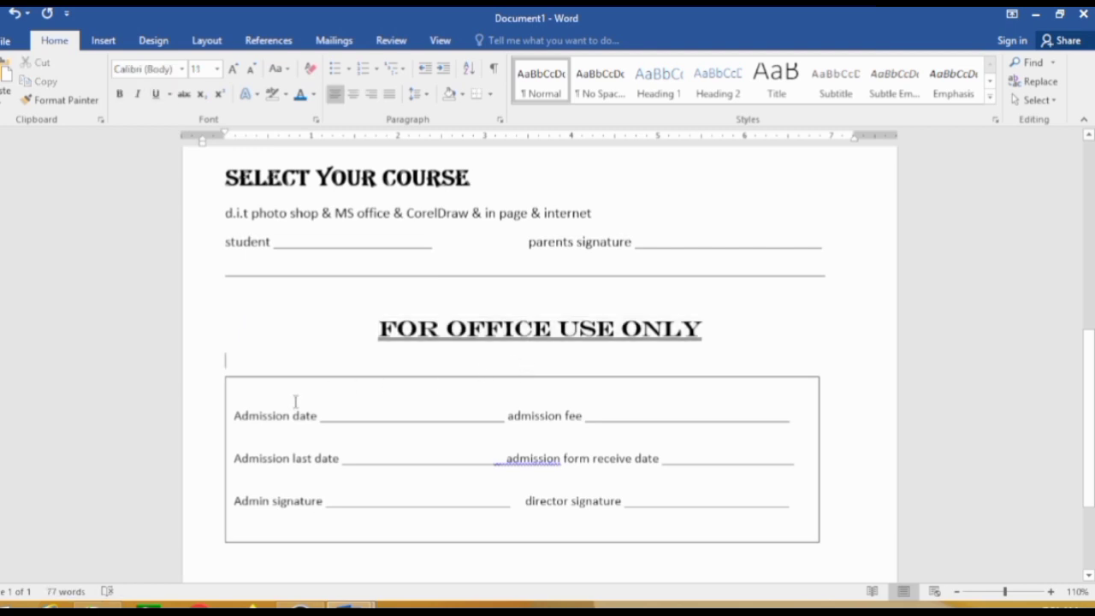
# Step: Capitalize each word of the admission box labels and correct the spelling of Admission
pyautogui.scroll(-1, 289, 398)
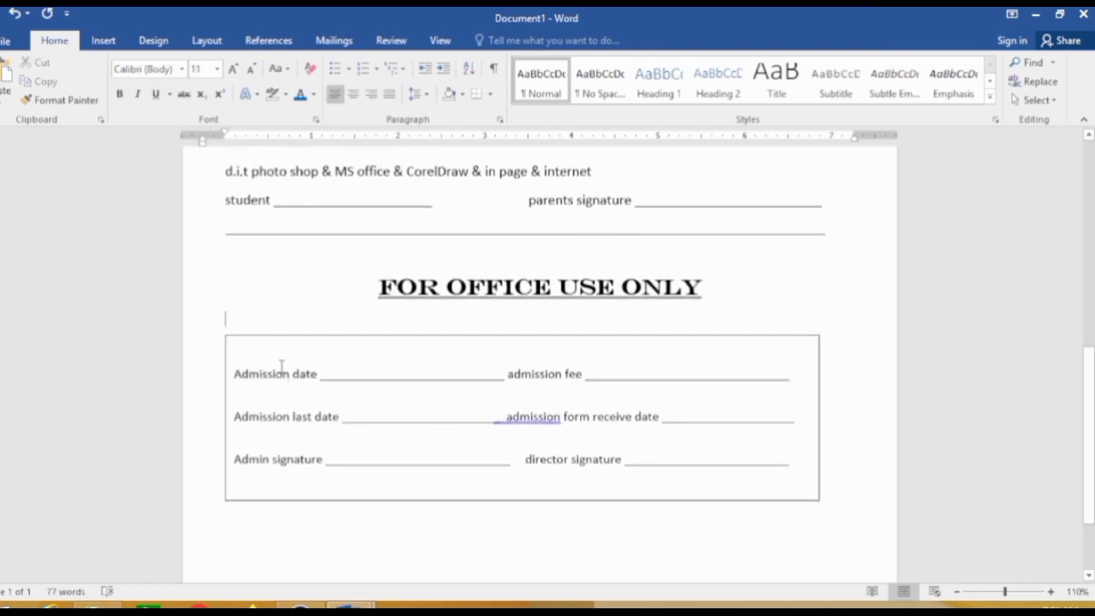
pyautogui.moveTo(244, 376); pyautogui.dragTo(667, 461)
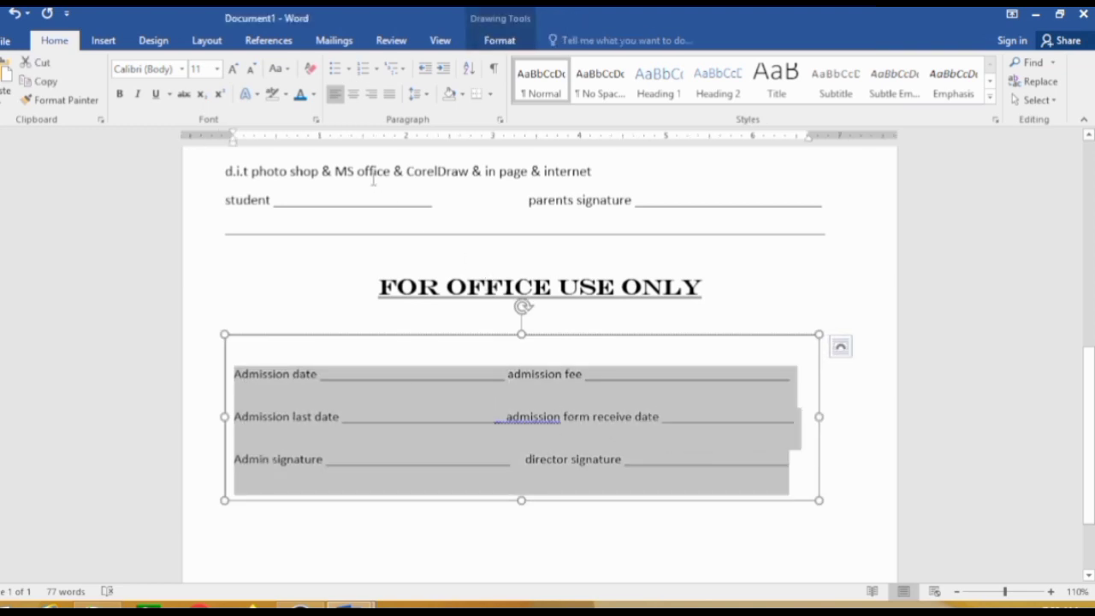
pyautogui.click(287, 72)
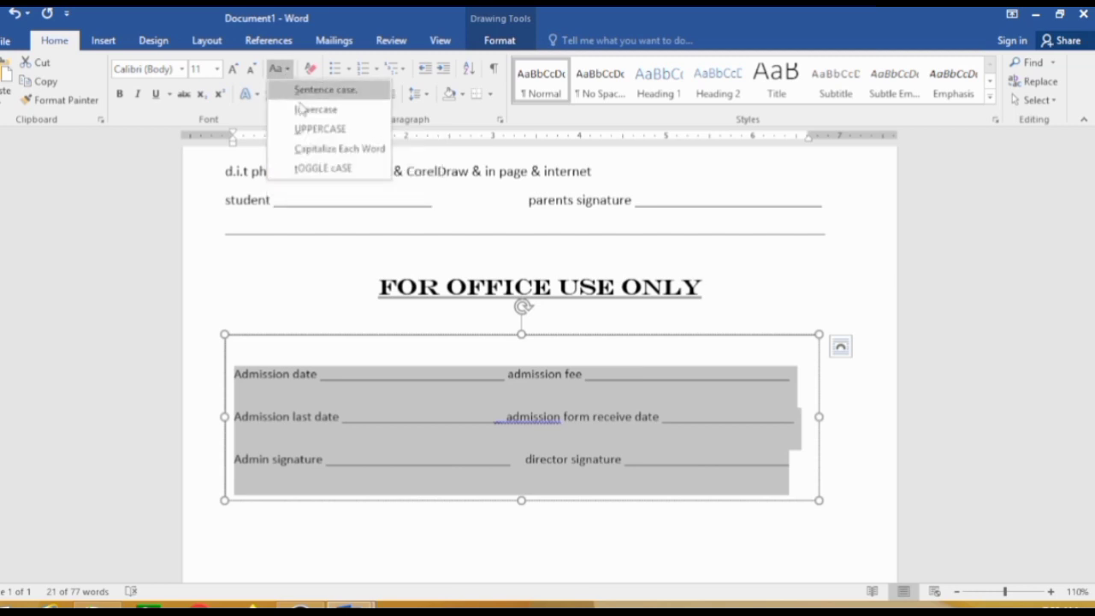
pyautogui.click(322, 147)
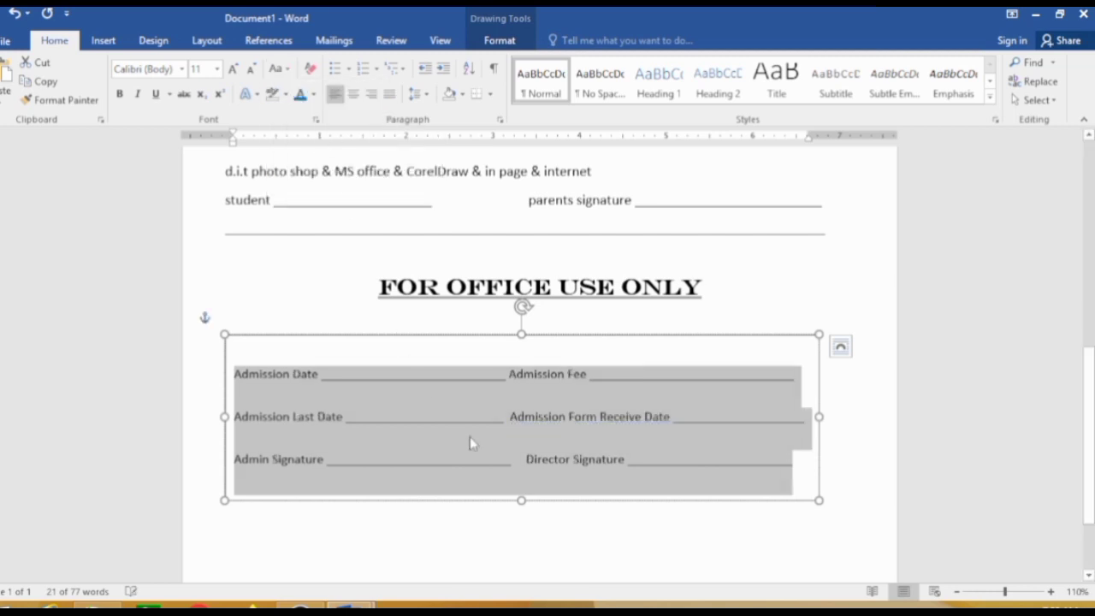
pyautogui.click(530, 418)
pyautogui.rightClick(536, 419)
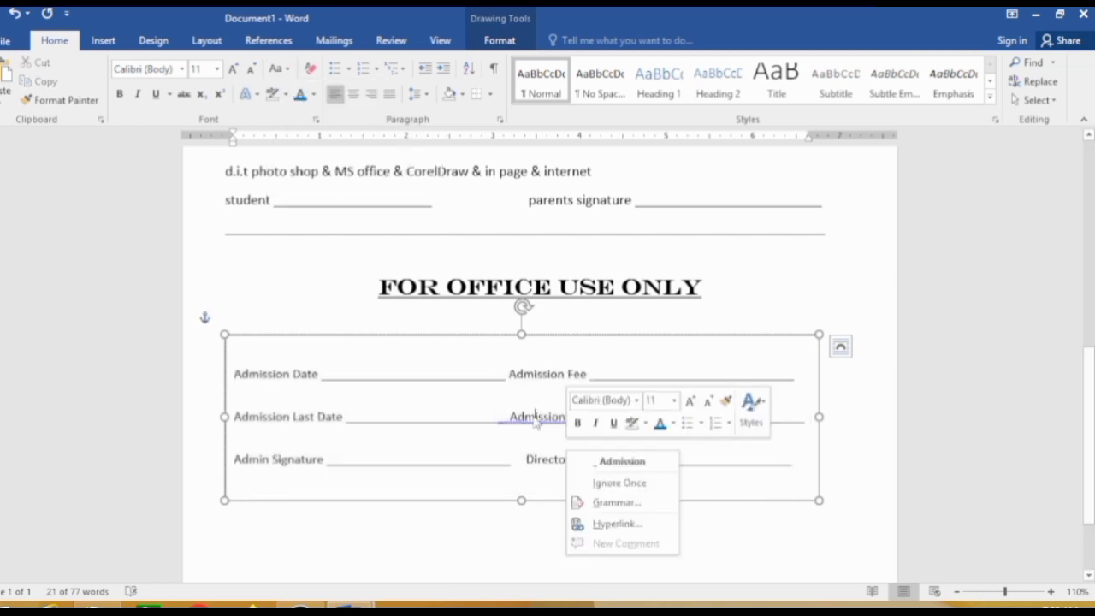
pyautogui.click(600, 463)
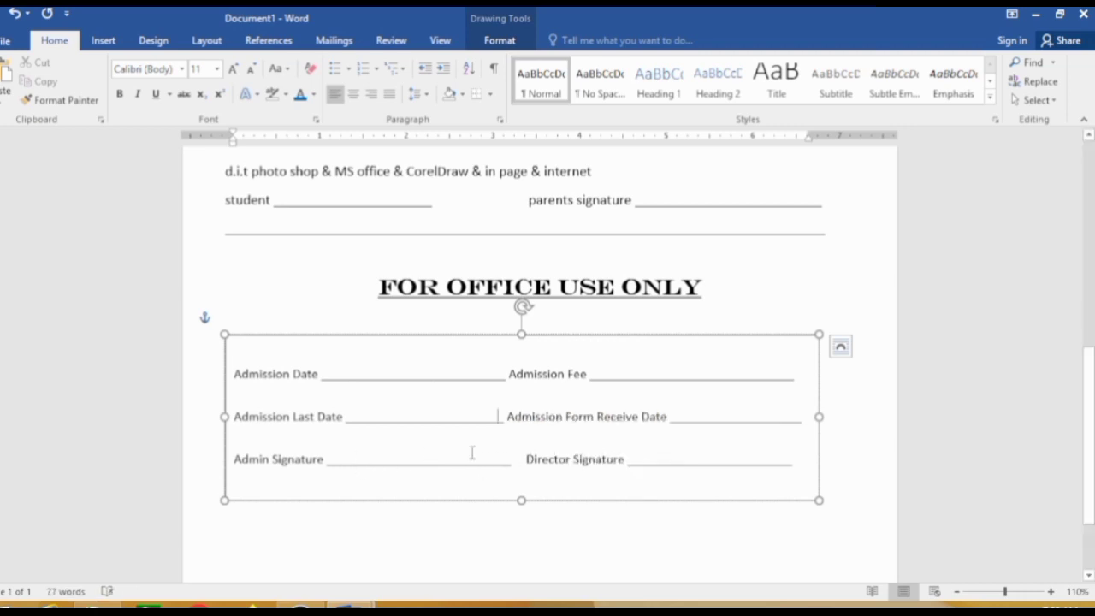
# Step: Add an underscore to Director Signature, remove its leading space, and correct Director's spelling
pyautogui.click(796, 464)
pyautogui.write('_')
pyautogui.click(523, 459)
pyautogui.press('BackSpace')
pyautogui.press('BackSpace')
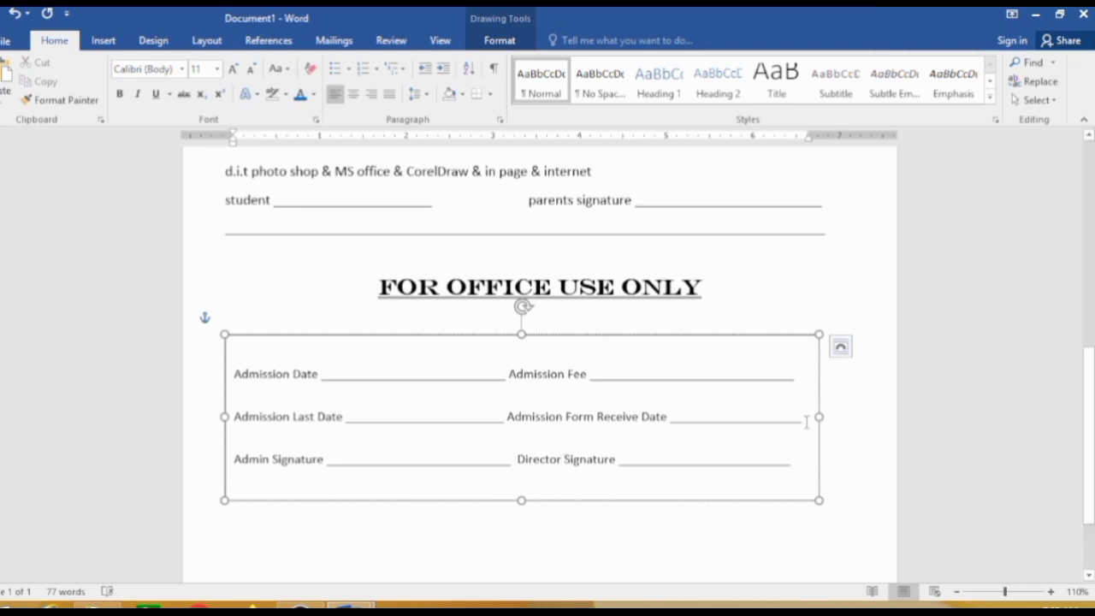
pyautogui.click(804, 419)
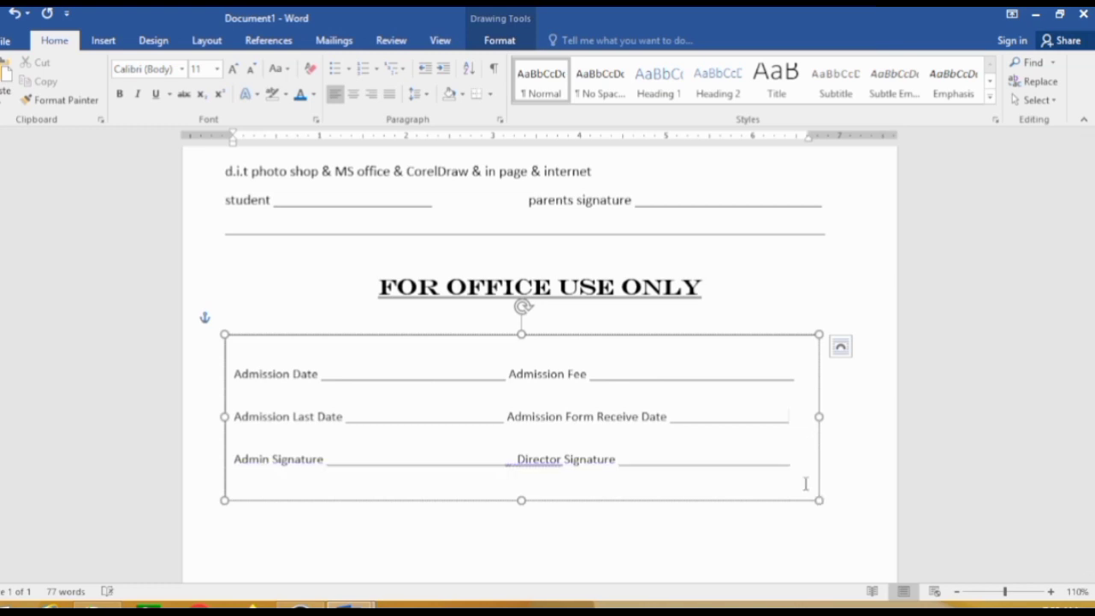
pyautogui.click(301, 271)
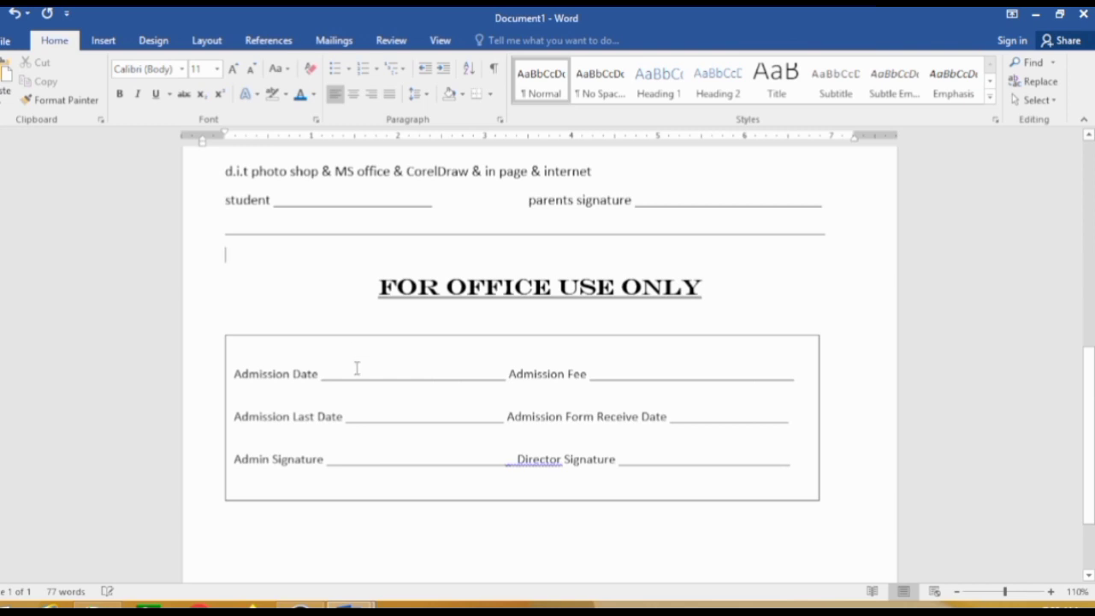
pyautogui.rightClick(528, 460)
pyautogui.click(599, 400)
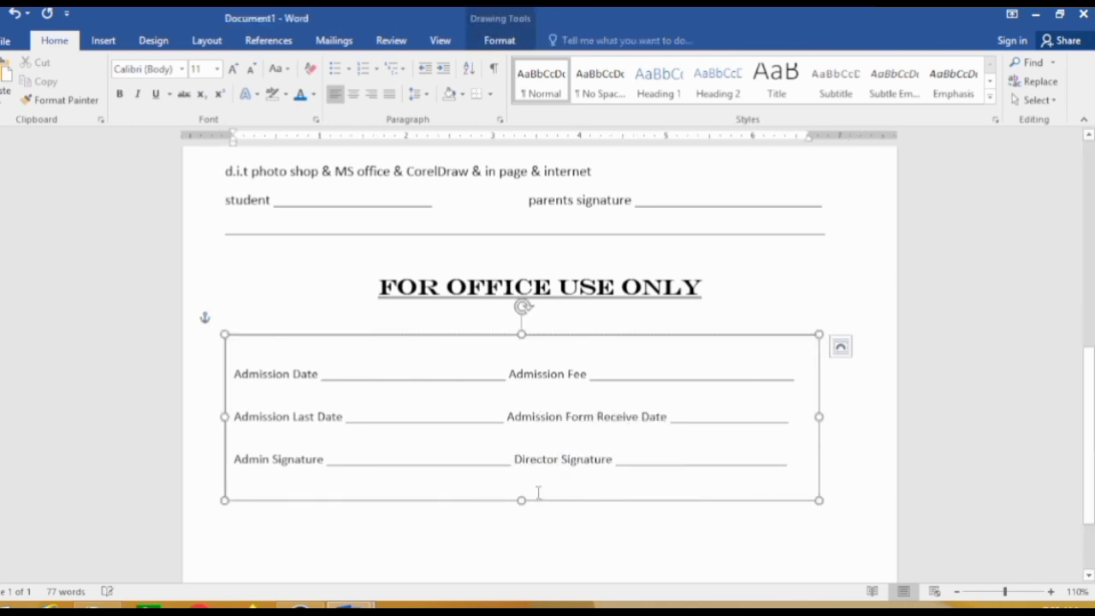
# Step: Set the office box outline to 2¼ pt weight in dark blue
pyautogui.scroll(2, 454, 432)
pyautogui.scroll(3, 428, 423)
pyautogui.scroll(3, 402, 420)
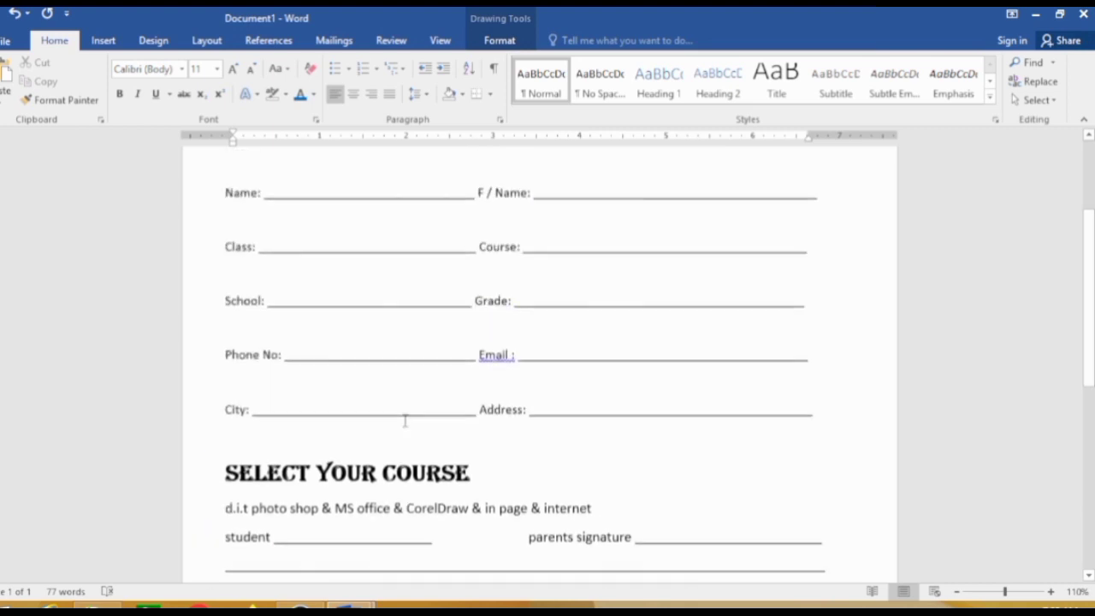
pyautogui.scroll(4, 397, 419)
pyautogui.scroll(-5, 444, 370)
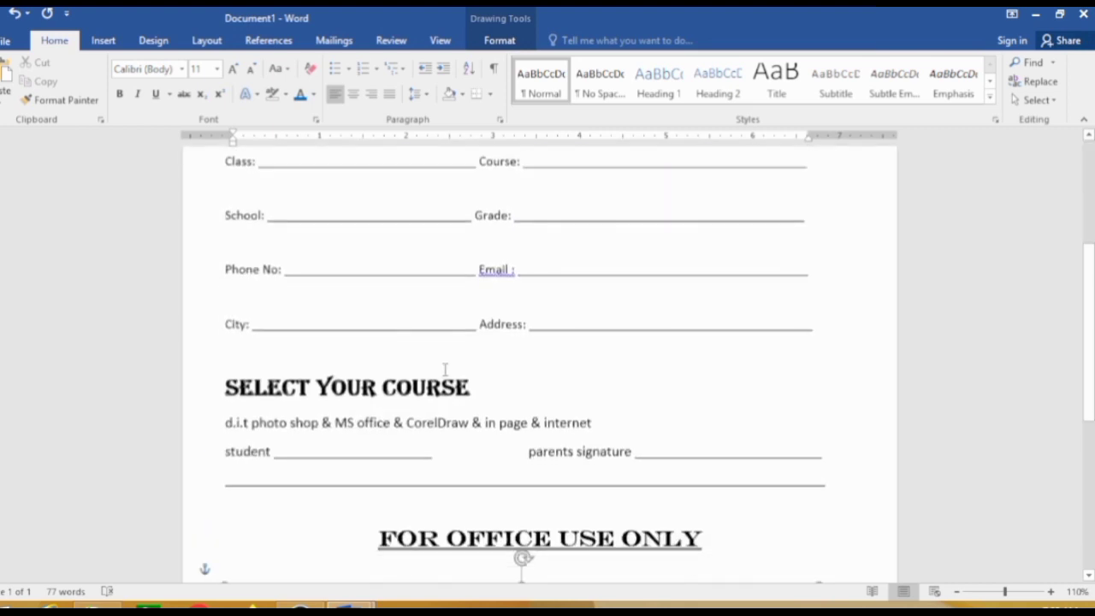
pyautogui.scroll(-4, 445, 369)
pyautogui.scroll(-3, 440, 385)
pyautogui.scroll(2, 445, 411)
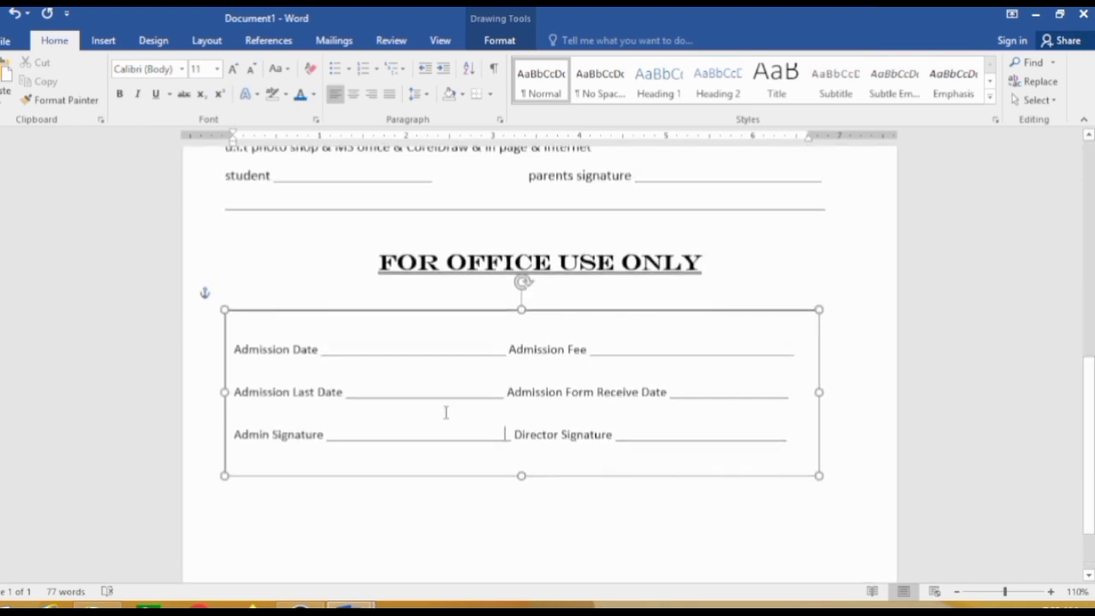
pyautogui.click(499, 41)
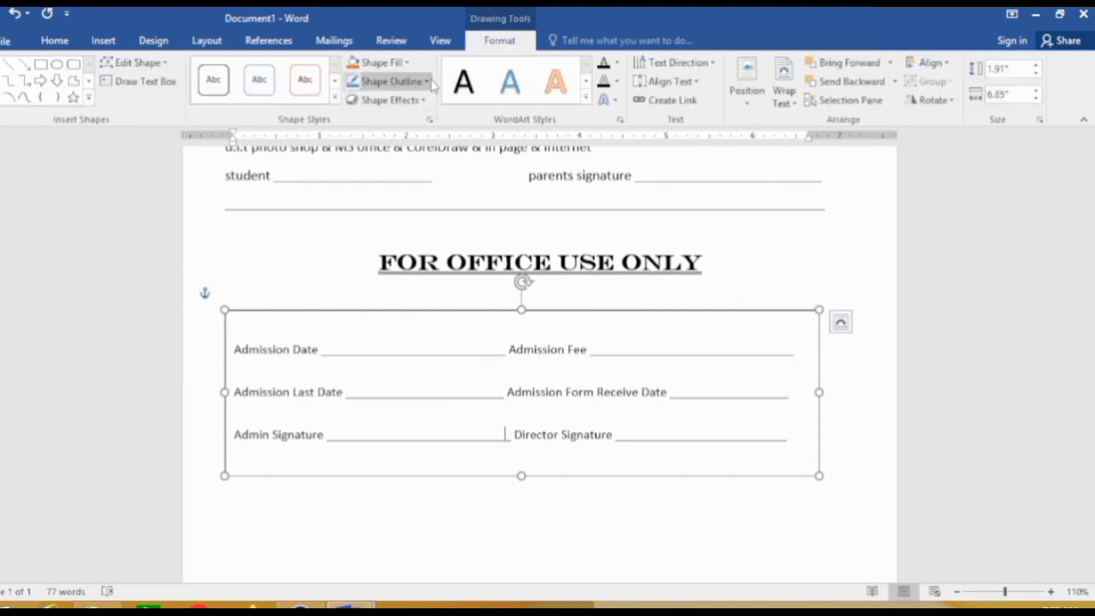
pyautogui.click(385, 81)
pyautogui.moveTo(427, 266)
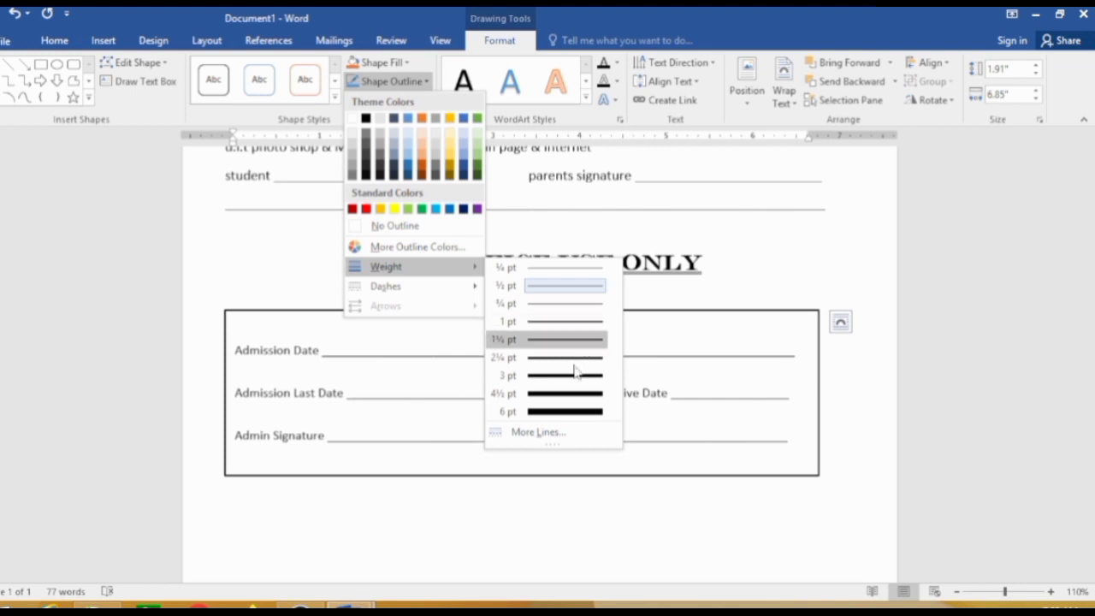
pyautogui.click(574, 358)
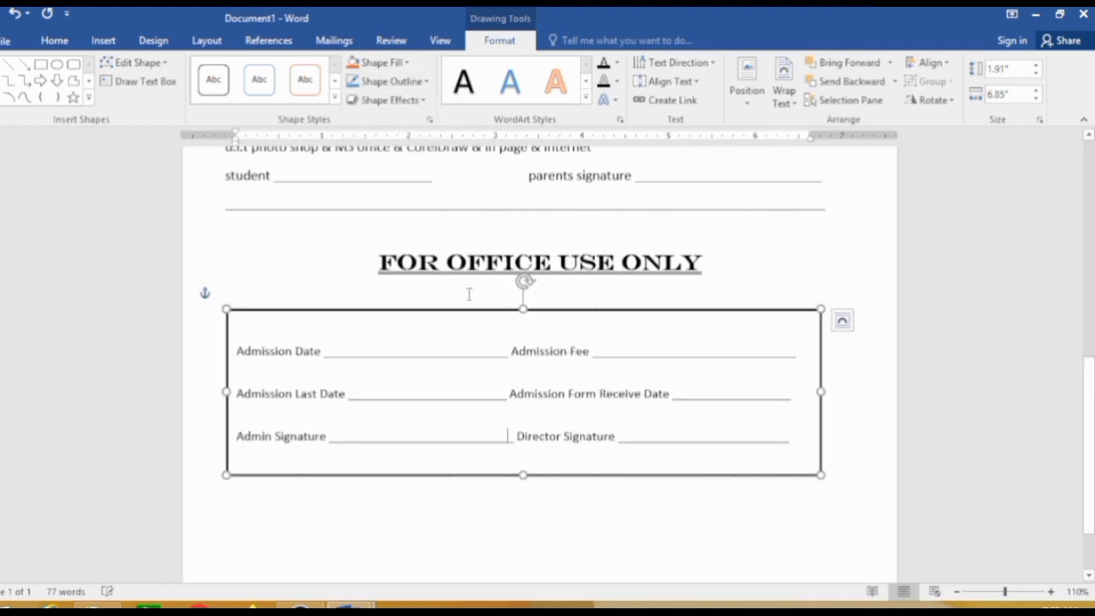
pyautogui.click(390, 82)
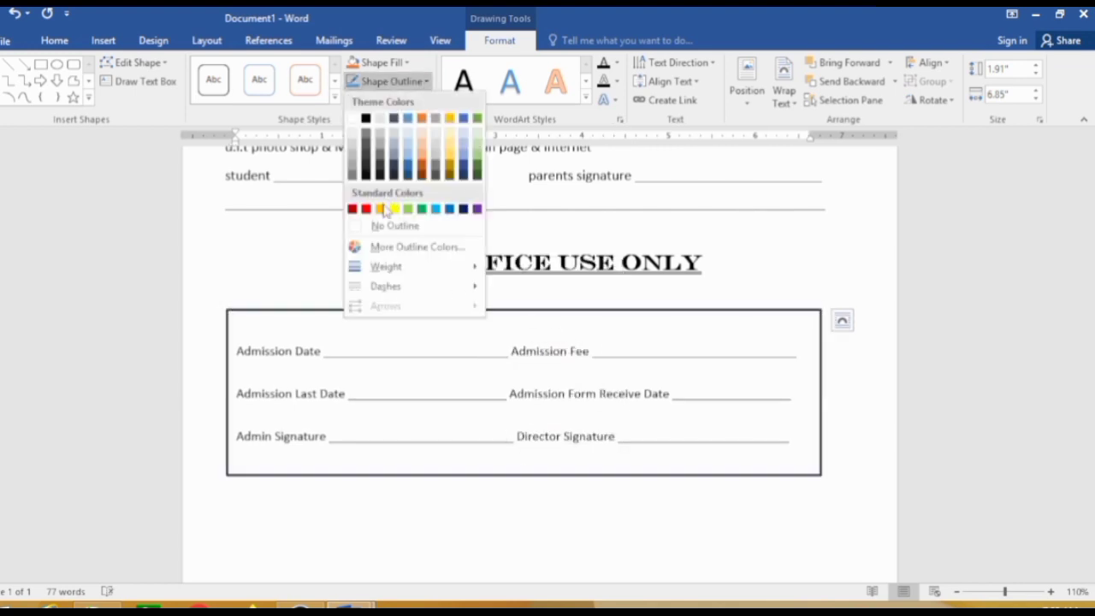
pyautogui.click(462, 208)
pyautogui.click(446, 334)
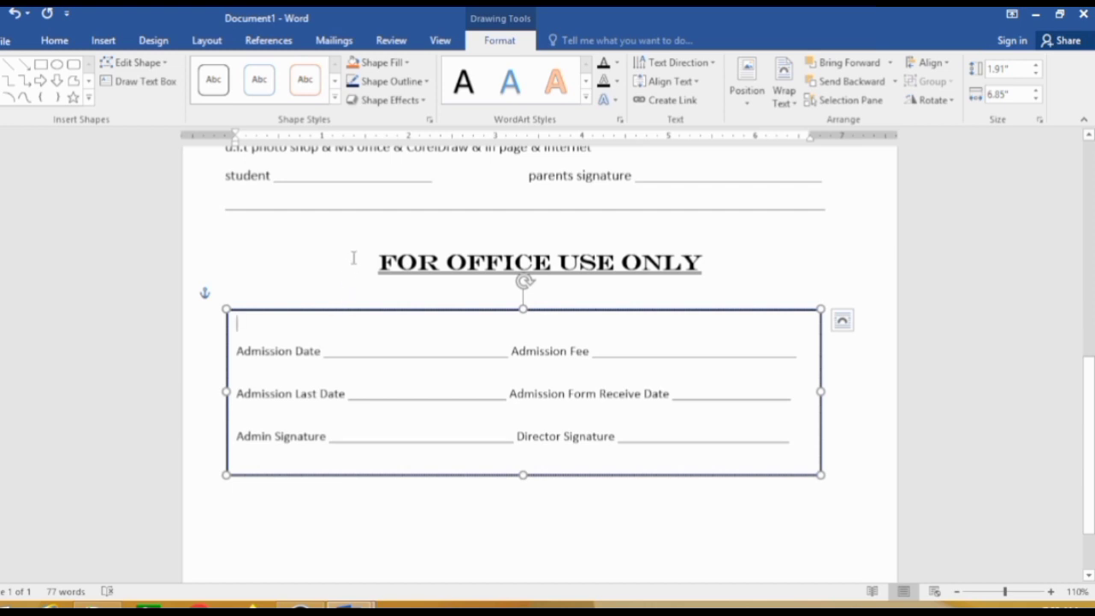
pyautogui.scroll(1, 354, 257)
pyautogui.scroll(2, 355, 308)
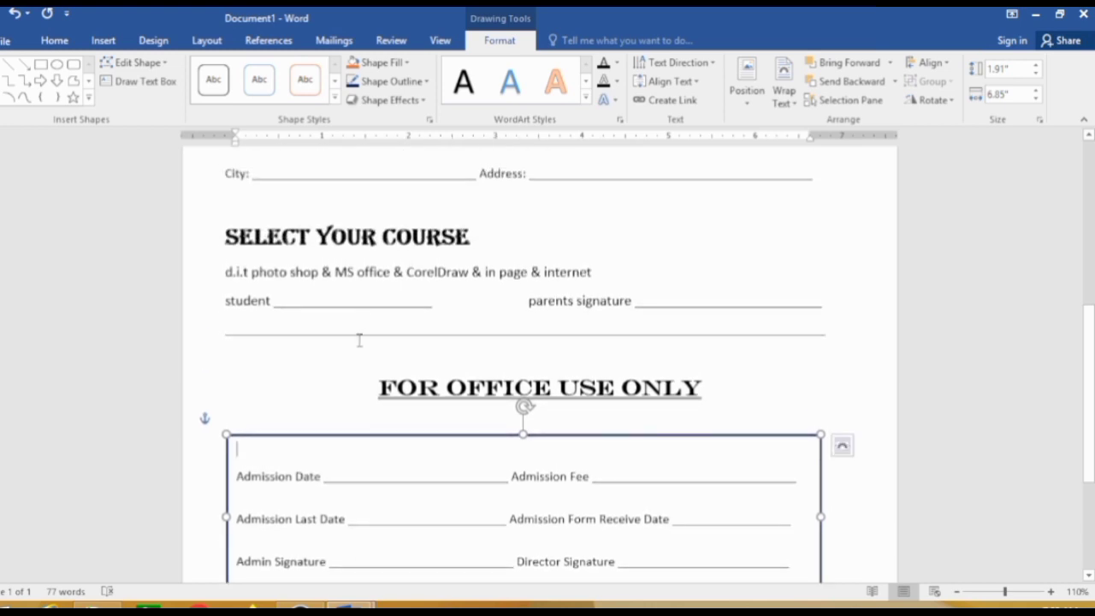
pyautogui.scroll(2, 396, 350)
pyautogui.scroll(1, 399, 339)
pyautogui.scroll(1, 402, 337)
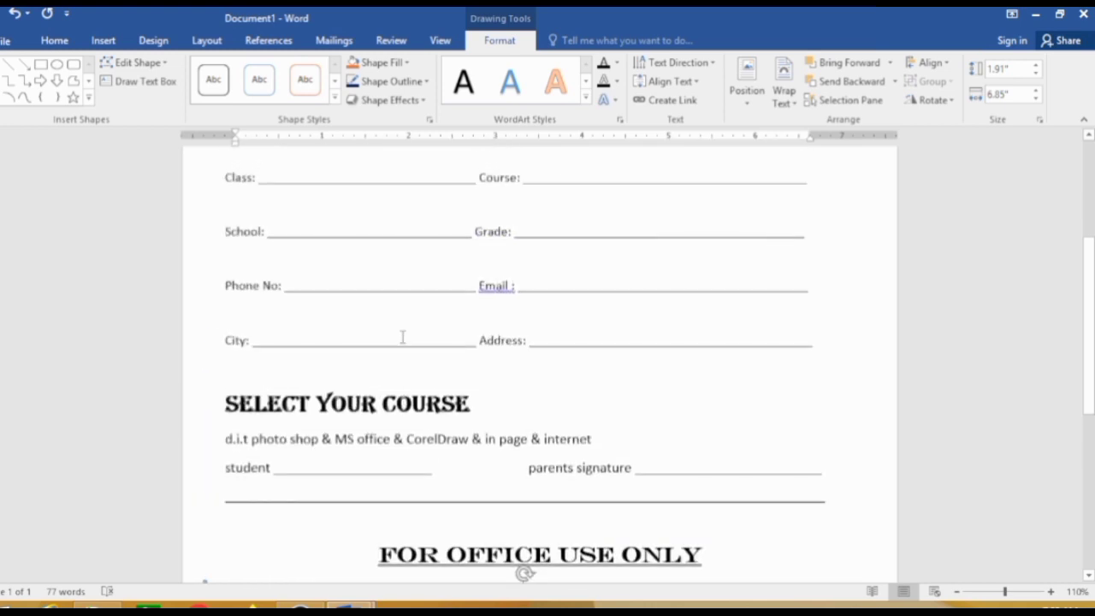
pyautogui.scroll(2, 402, 337)
pyautogui.scroll(3, 389, 335)
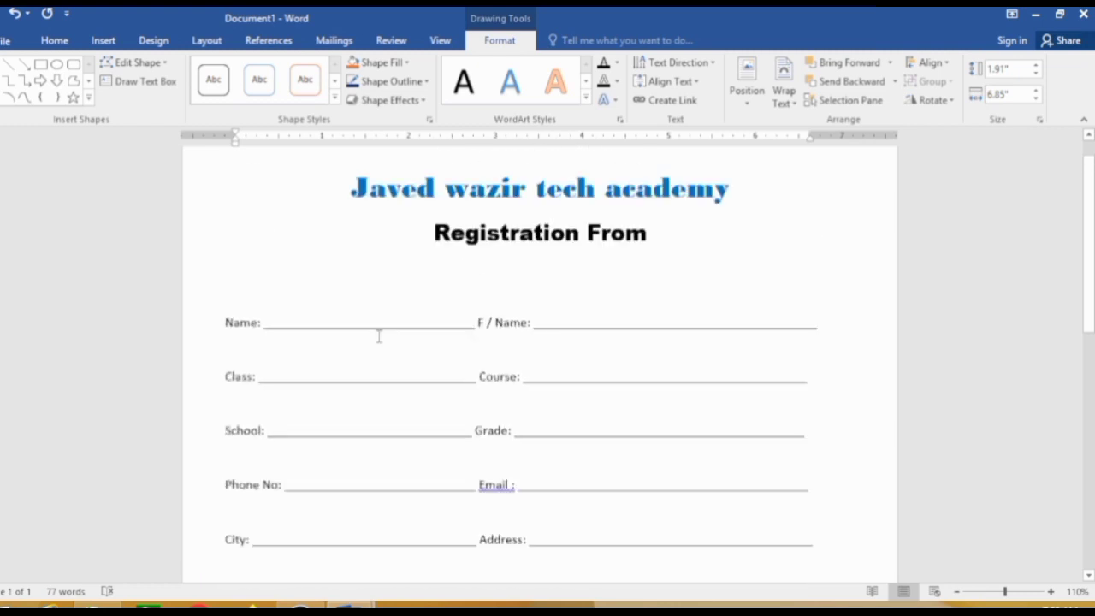
pyautogui.scroll(1, 379, 337)
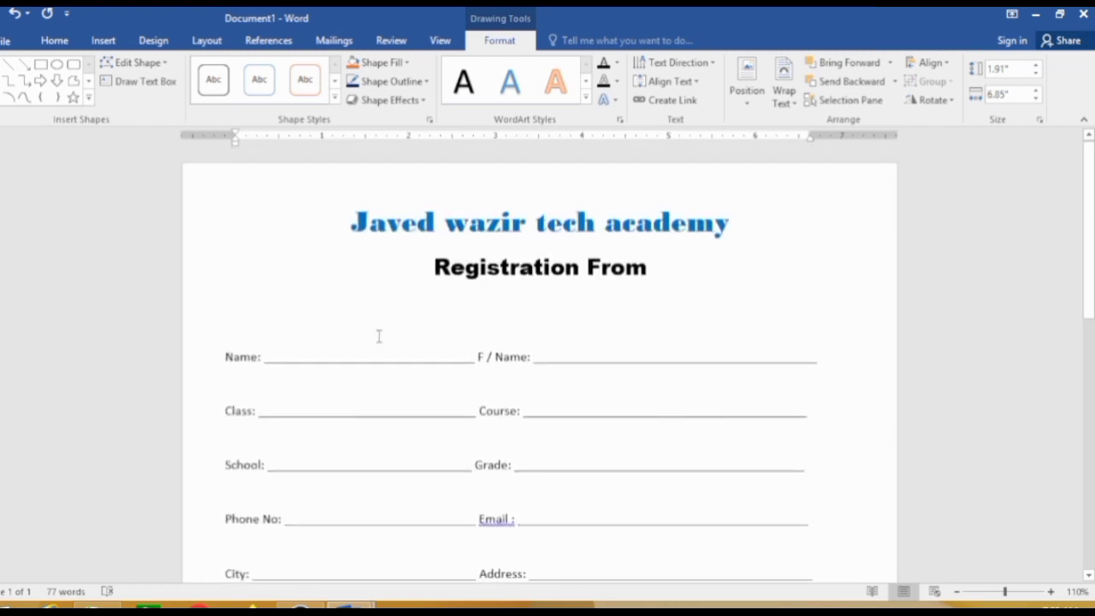
pyautogui.scroll(-6, 393, 346)
pyautogui.scroll(-6, 406, 428)
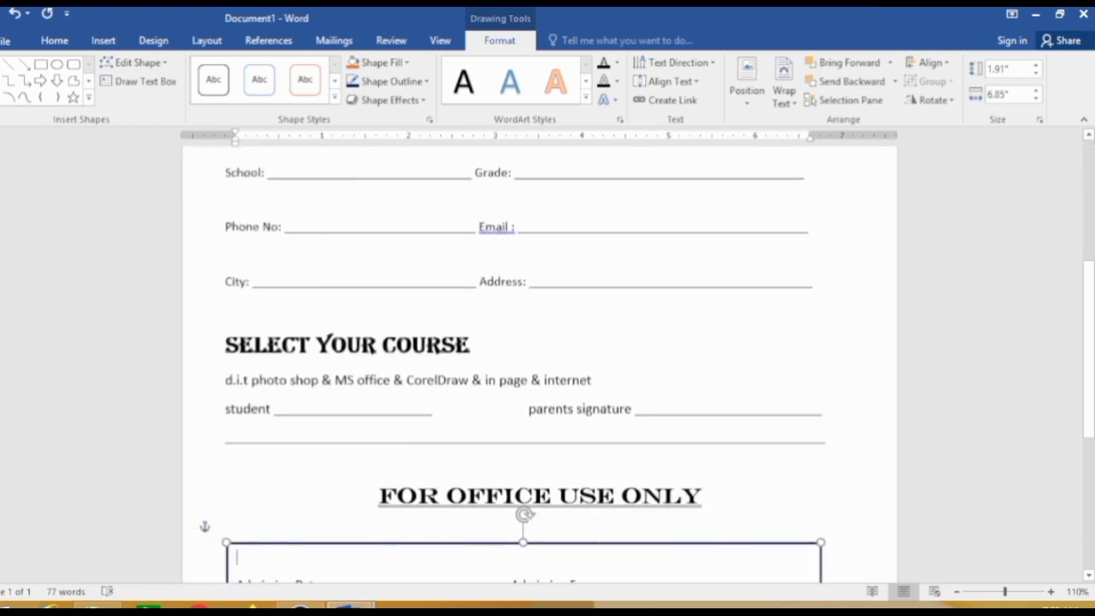
pyautogui.click(523, 402)
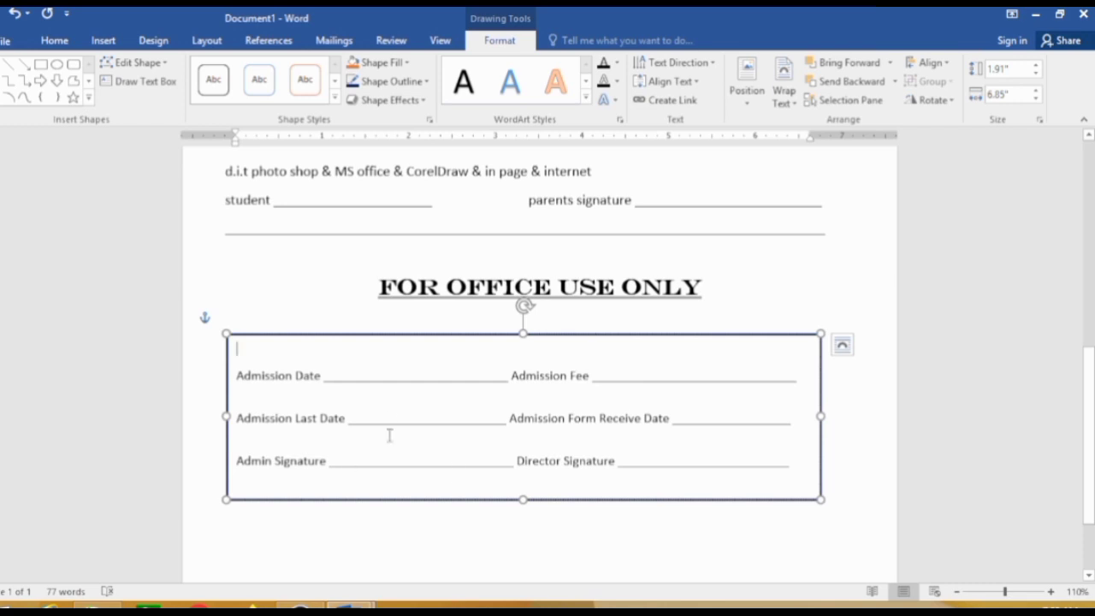
pyautogui.scroll(1, 389, 432)
pyautogui.scroll(5, 385, 423)
pyautogui.scroll(5, 383, 417)
pyautogui.scroll(1, 380, 412)
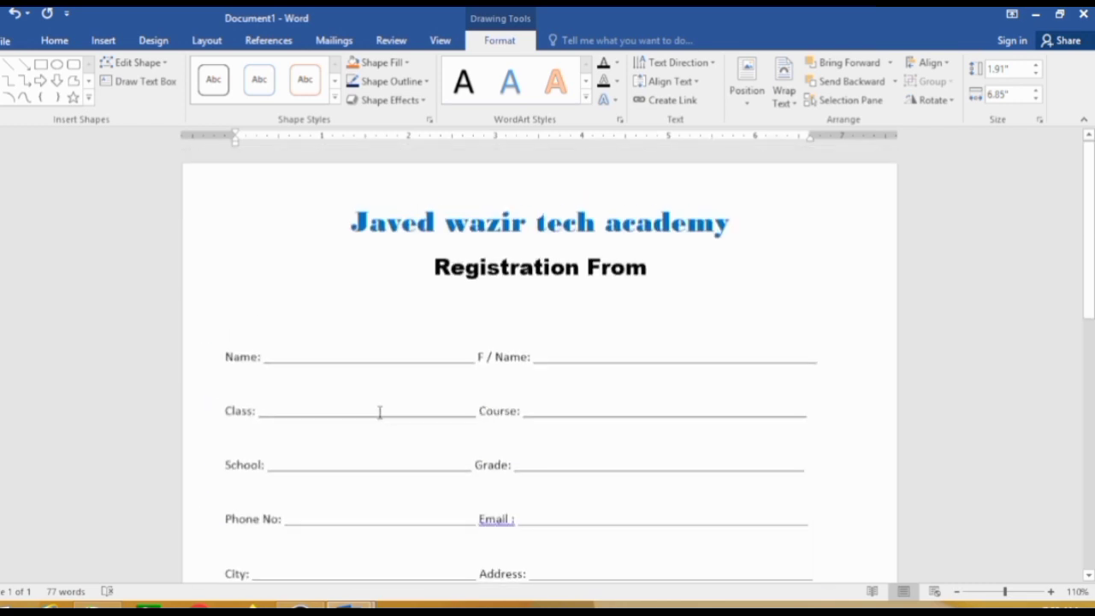
pyautogui.click(312, 280)
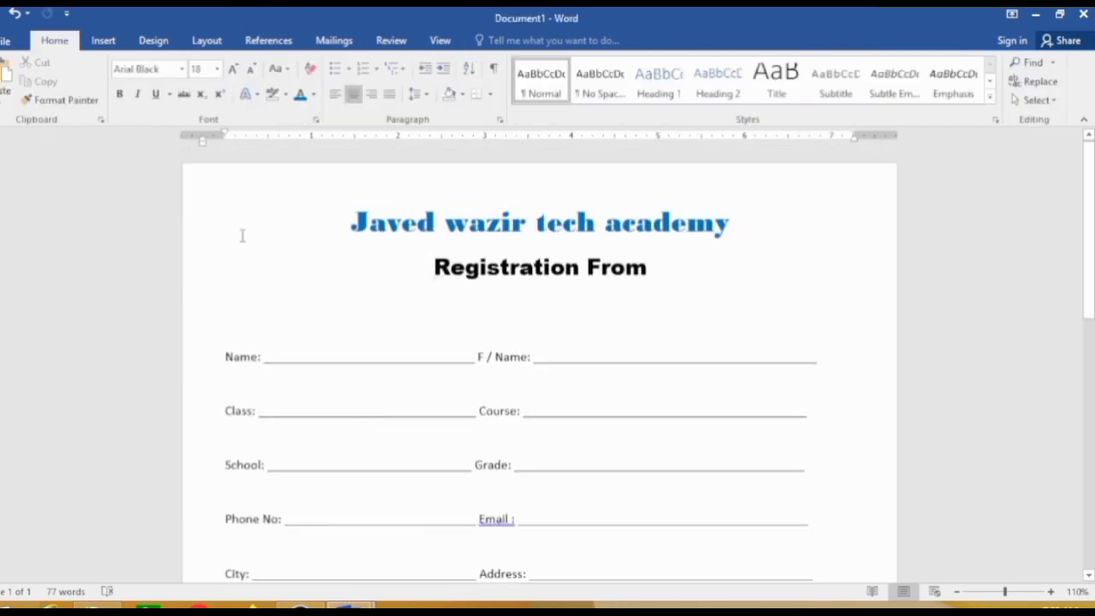
# Step: Apply the curled-ends scroll banner art as a 31 pt page border around the form
pyautogui.click(207, 40)
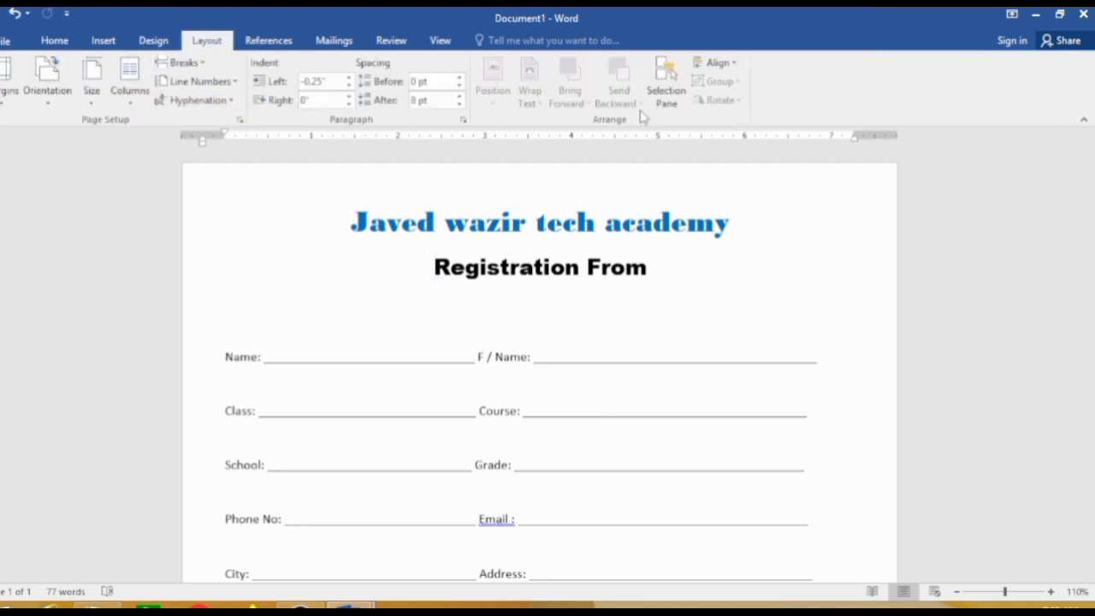
pyautogui.click(156, 42)
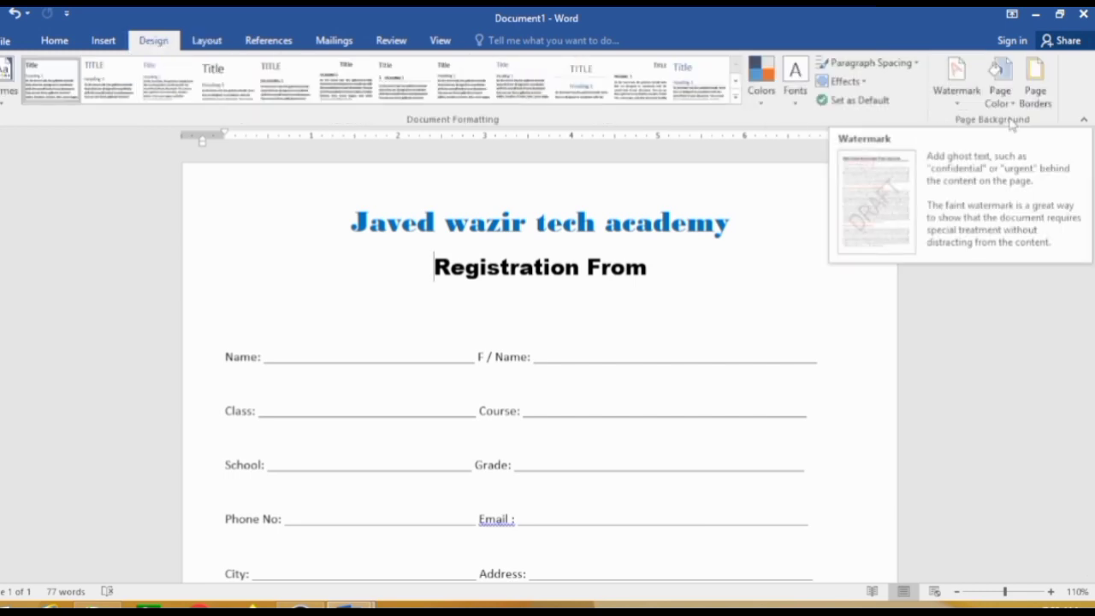
pyautogui.click(1032, 94)
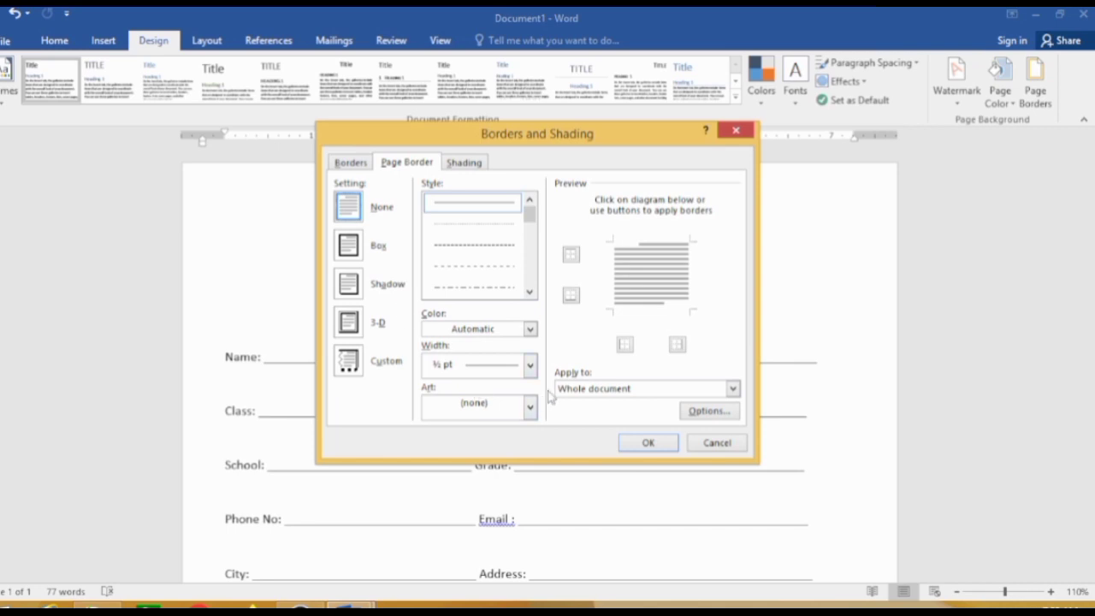
pyautogui.click(350, 250)
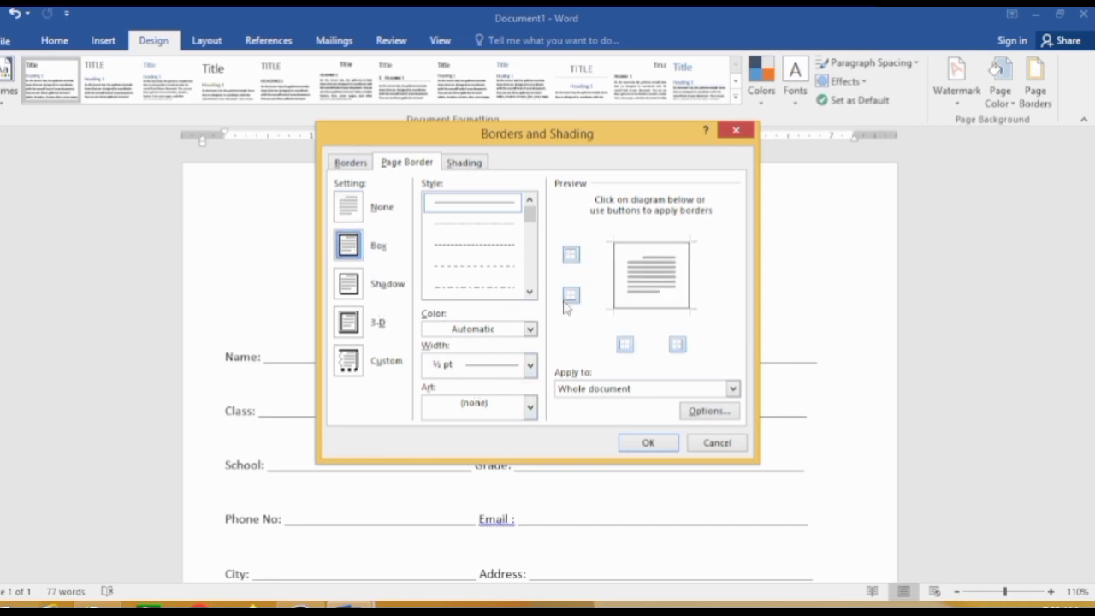
pyautogui.click(531, 366)
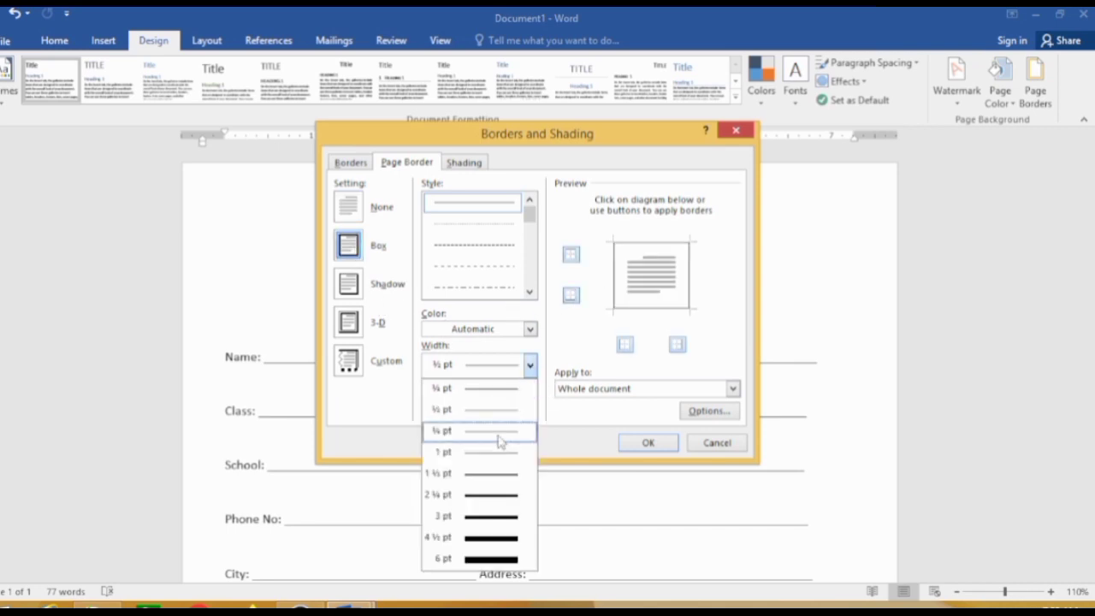
pyautogui.click(563, 345)
pyautogui.click(530, 408)
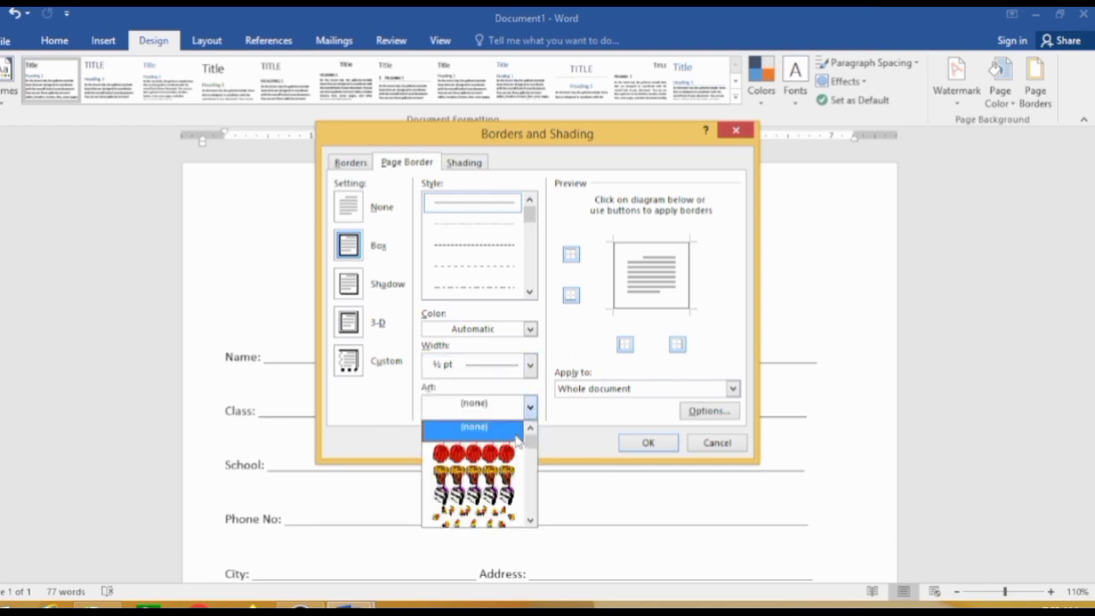
pyautogui.scroll(-1, 494, 485)
pyautogui.scroll(-1, 494, 485)
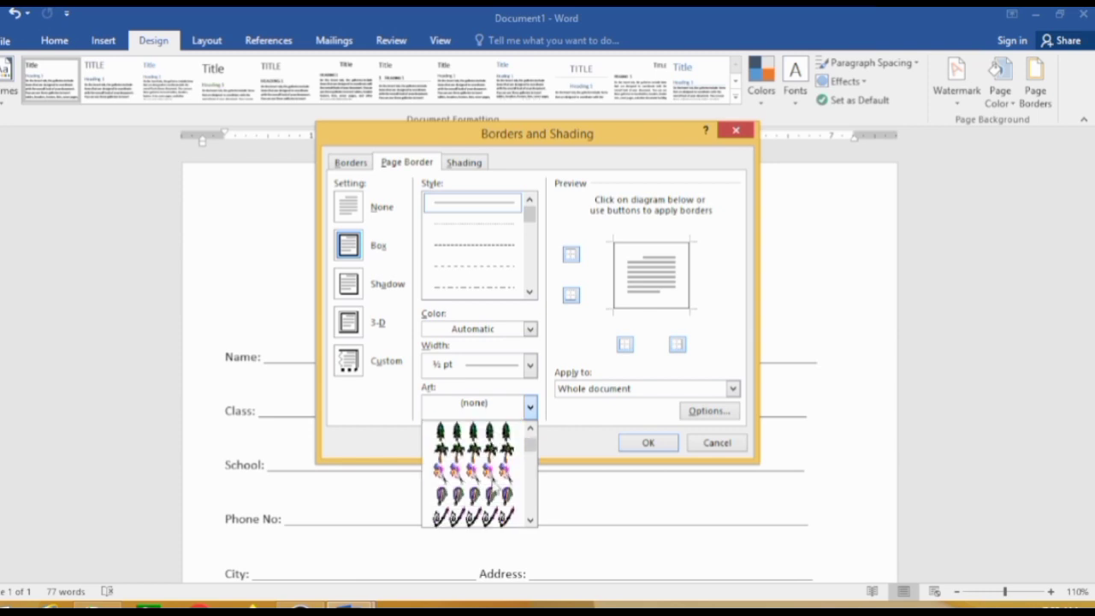
pyautogui.scroll(-1, 494, 485)
pyautogui.scroll(-1, 491, 486)
pyautogui.scroll(-1, 491, 485)
pyautogui.scroll(-1, 491, 486)
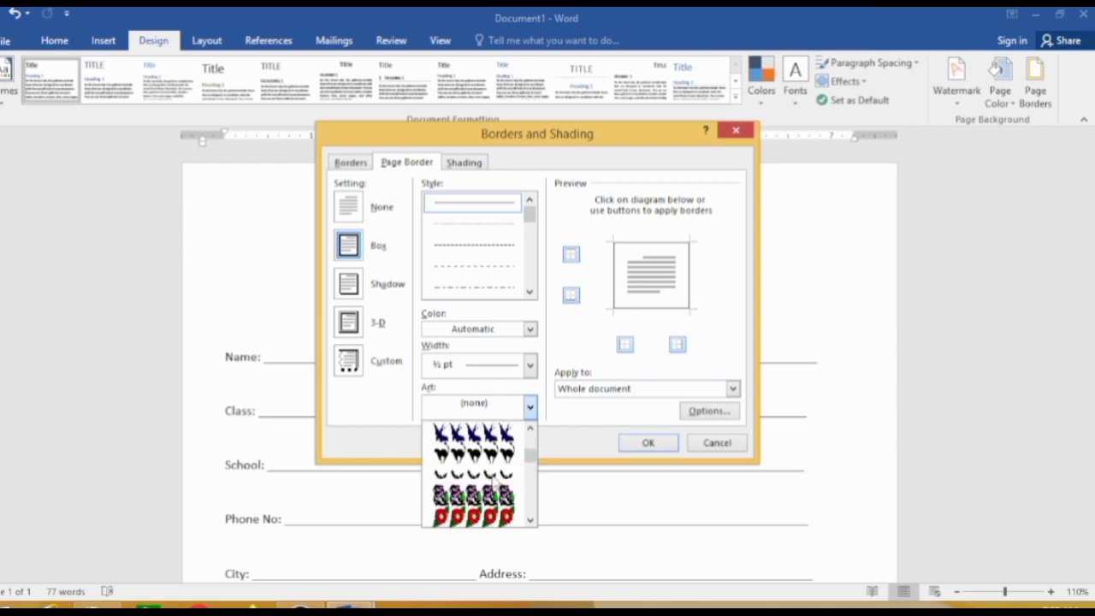
pyautogui.scroll(-1, 484, 495)
pyautogui.scroll(-1, 483, 494)
pyautogui.scroll(-1, 479, 488)
pyautogui.scroll(-1, 475, 474)
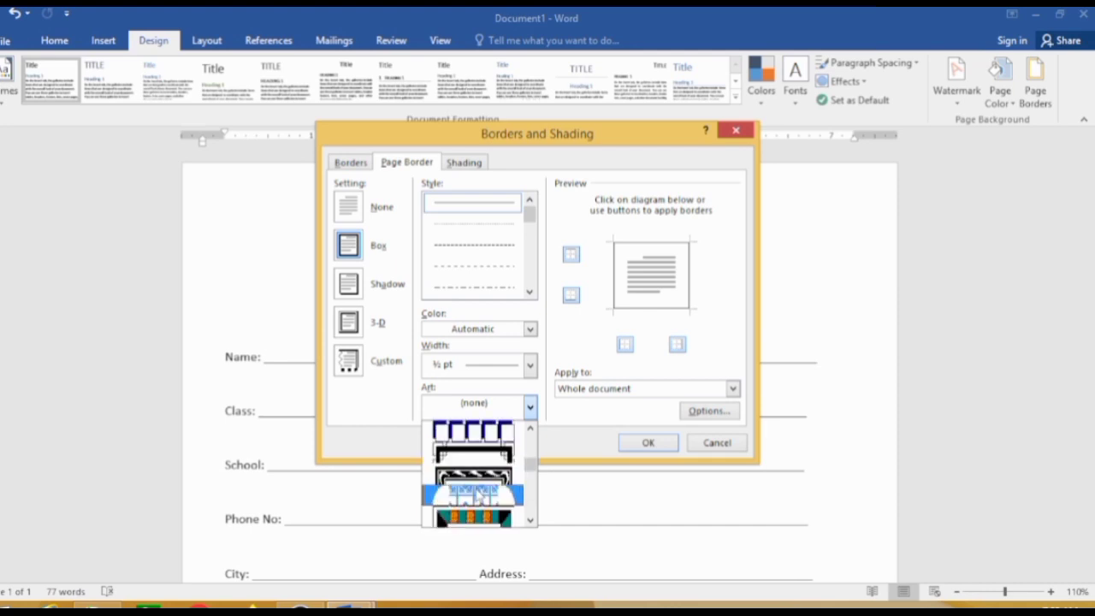
pyautogui.scroll(-1, 466, 460)
pyautogui.scroll(-1, 466, 460)
pyautogui.scroll(-1, 466, 466)
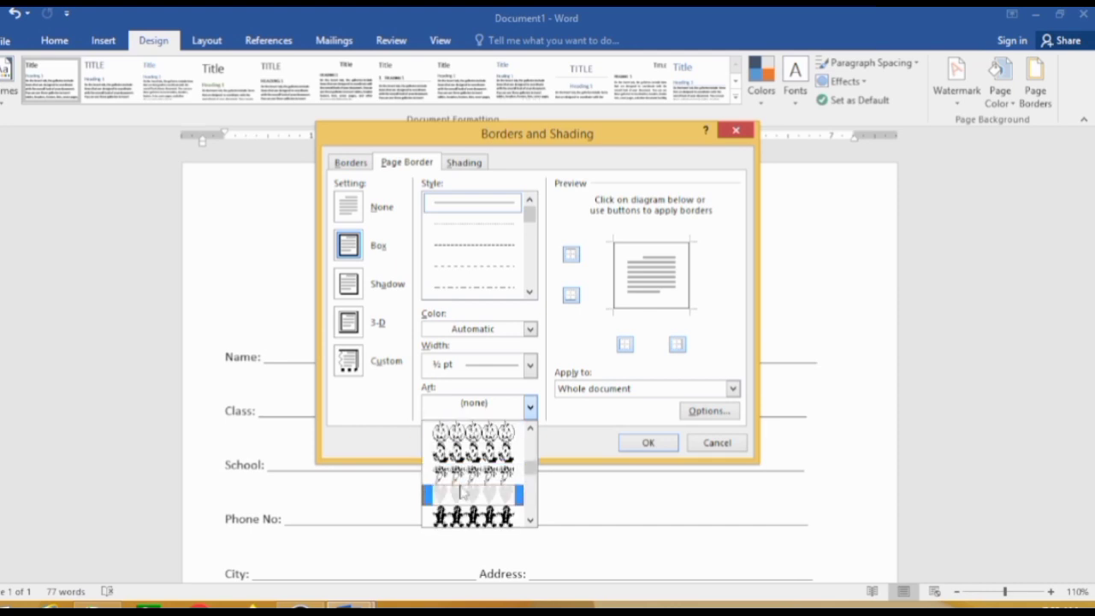
pyautogui.scroll(-1, 461, 495)
pyautogui.scroll(-1, 462, 494)
pyautogui.scroll(-1, 462, 494)
pyautogui.scroll(-1, 463, 496)
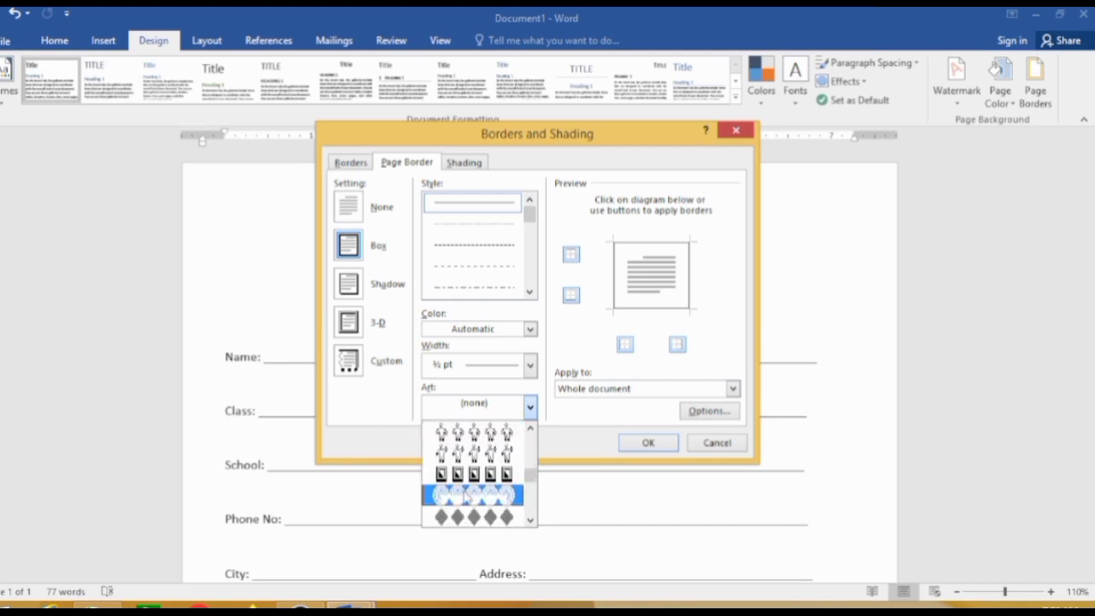
pyautogui.scroll(-1, 465, 499)
pyautogui.scroll(-1, 479, 473)
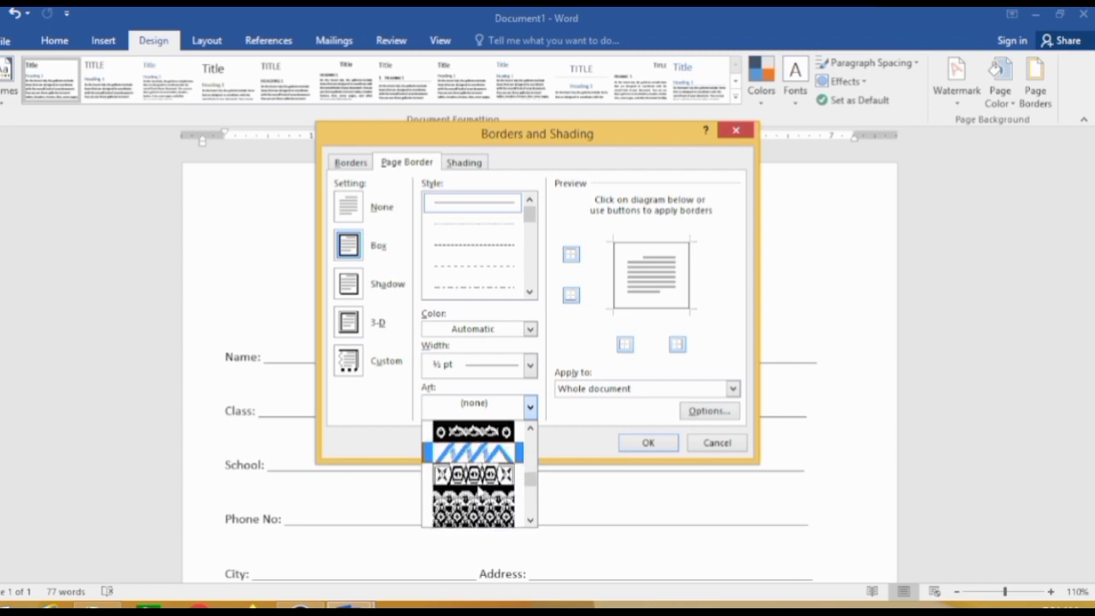
pyautogui.scroll(-1, 479, 489)
pyautogui.scroll(-1, 475, 495)
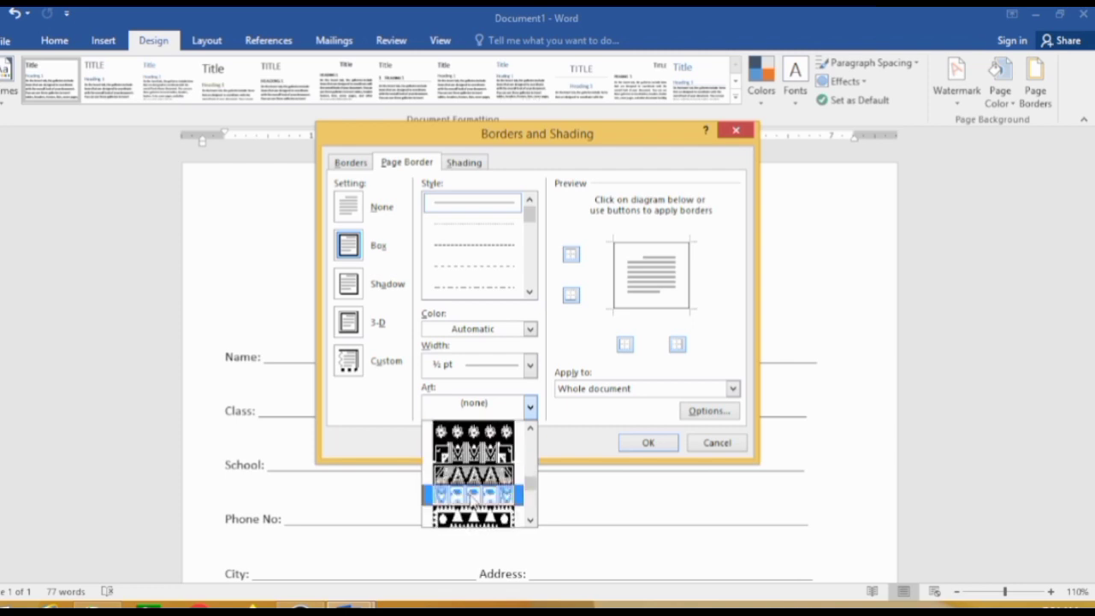
pyautogui.scroll(-1, 472, 494)
pyautogui.scroll(-1, 462, 500)
pyautogui.scroll(-1, 466, 497)
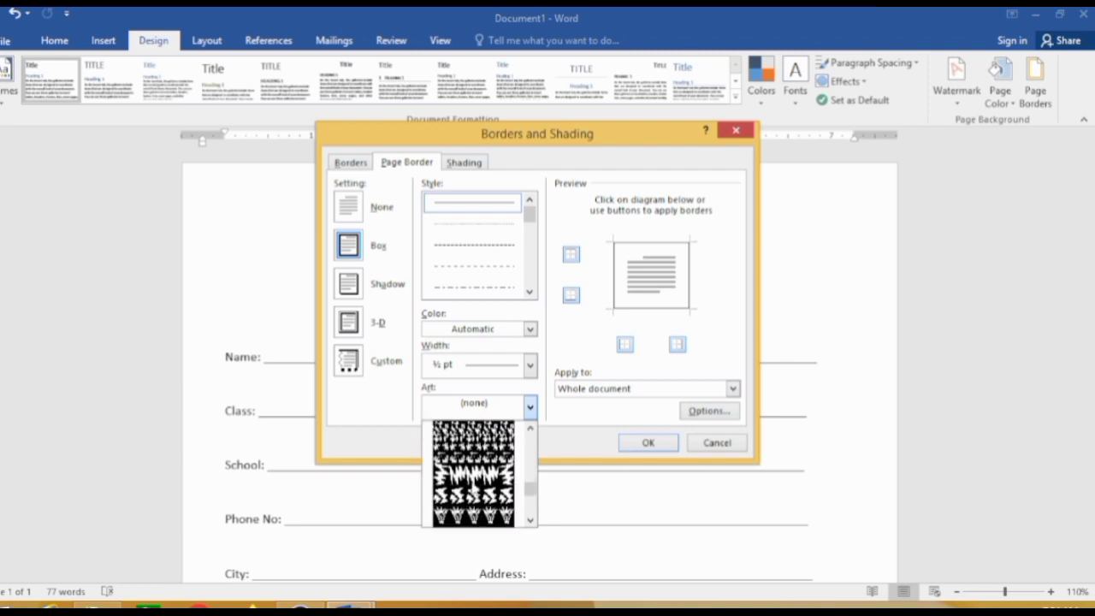
pyautogui.scroll(-1, 472, 496)
pyautogui.scroll(-1, 479, 495)
pyautogui.scroll(-1, 481, 491)
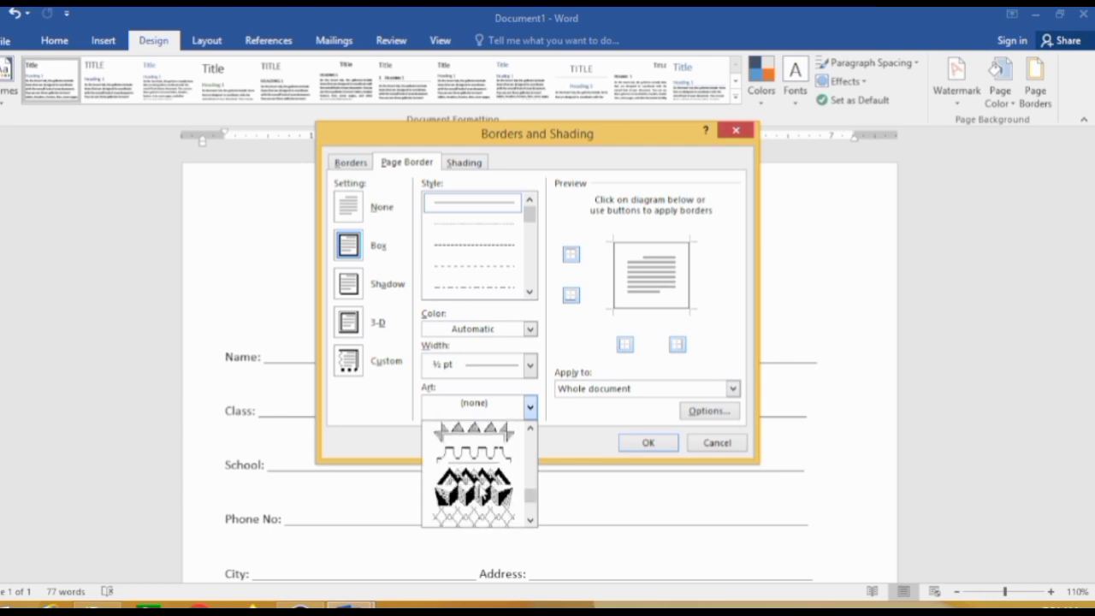
pyautogui.scroll(-1, 475, 487)
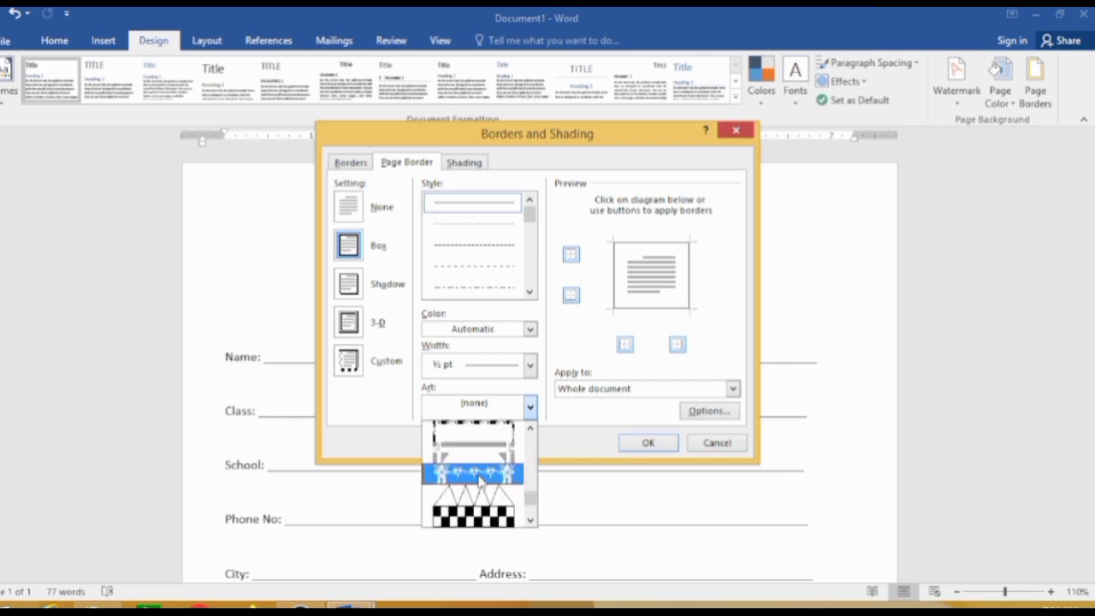
pyautogui.scroll(-2, 482, 491)
pyautogui.scroll(-2, 482, 496)
pyautogui.scroll(-2, 482, 504)
pyautogui.scroll(-2, 481, 518)
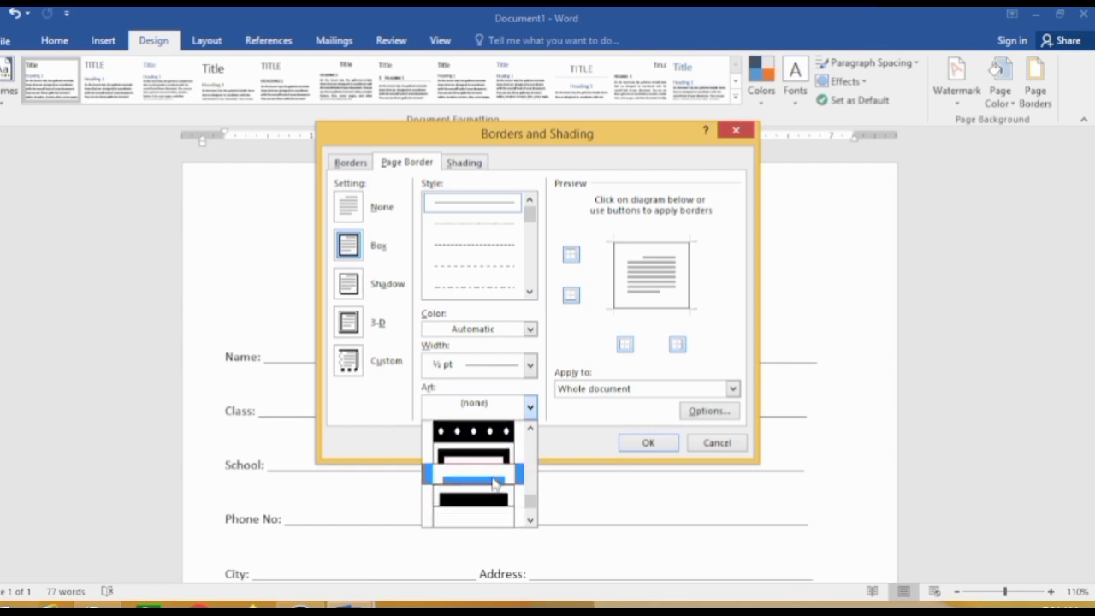
pyautogui.scroll(-2, 491, 481)
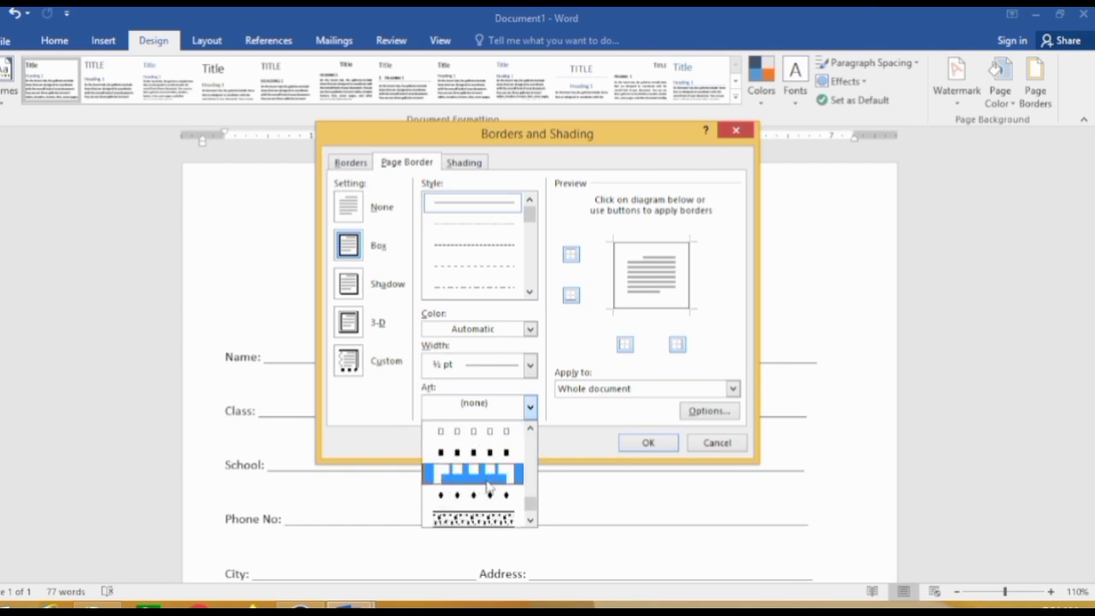
pyautogui.scroll(-2, 489, 487)
pyautogui.scroll(-2, 486, 489)
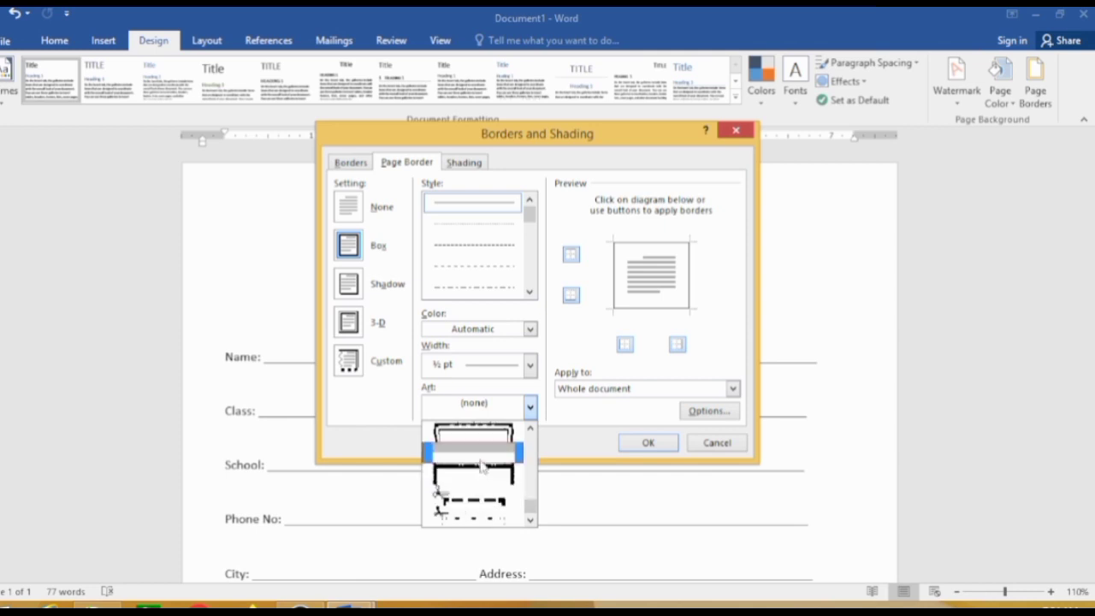
pyautogui.scroll(-1, 482, 487)
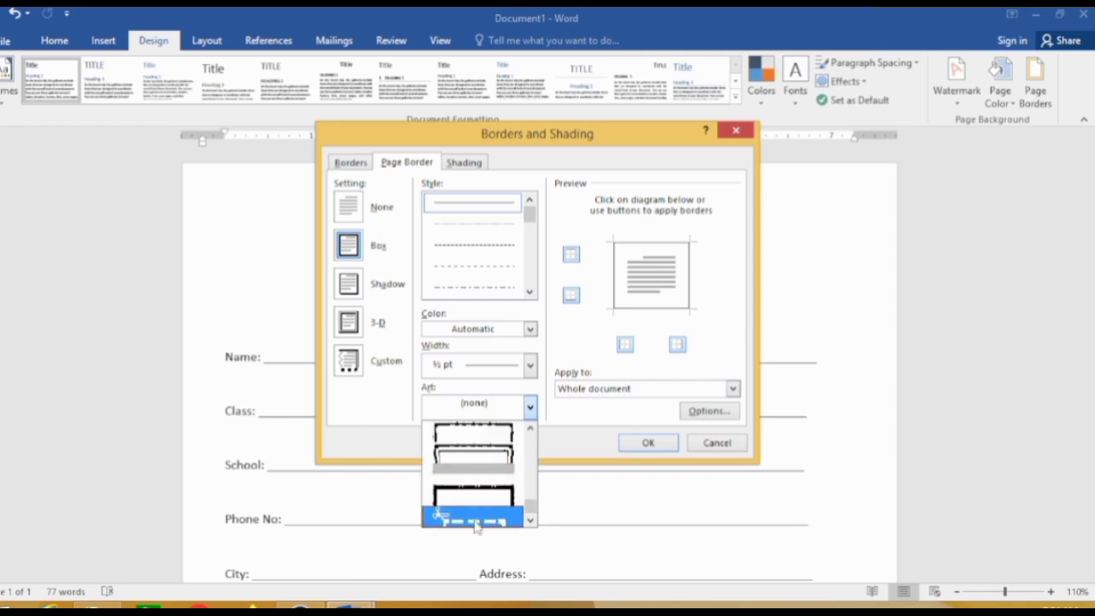
pyautogui.scroll(-1, 480, 496)
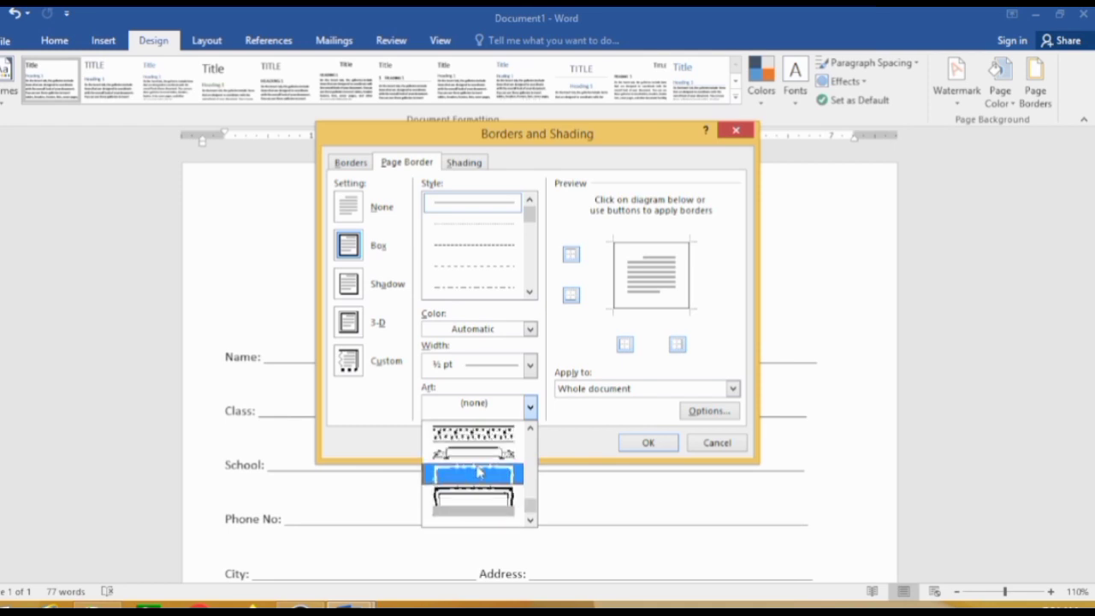
pyautogui.click(503, 452)
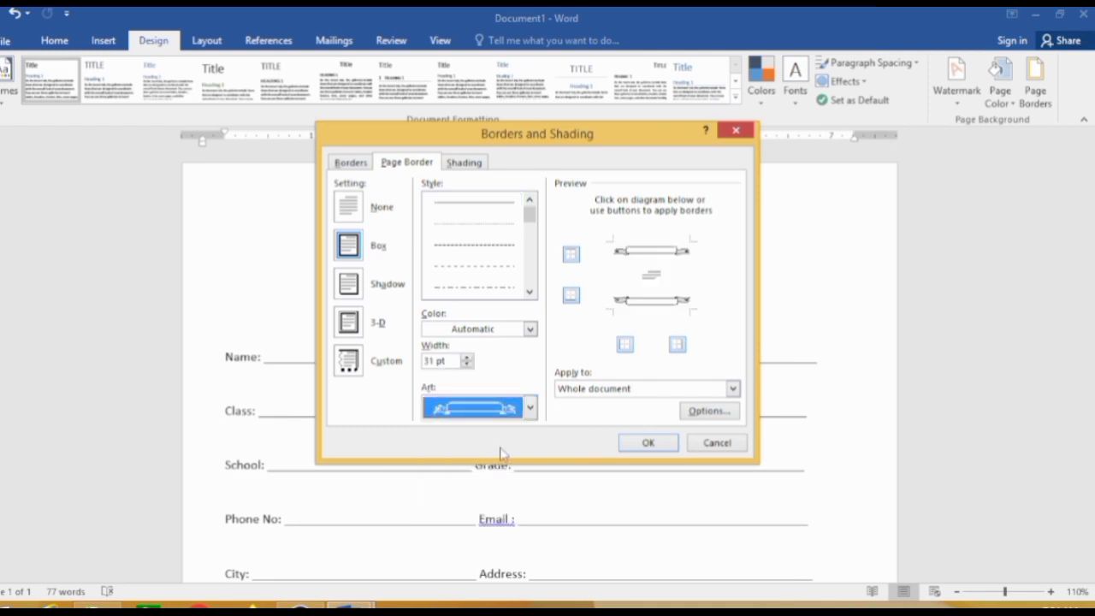
pyautogui.click(648, 443)
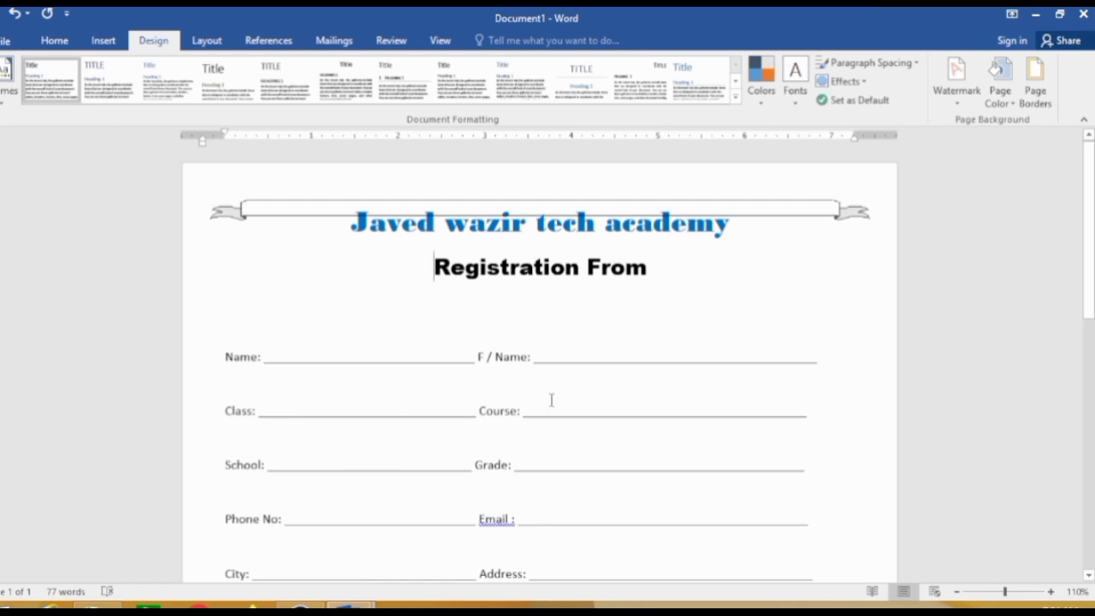
# Step: Undo the banner border and apply the 18 pt dark blue frame art as a box page border
pyautogui.hotkey('ctrl', 'z')
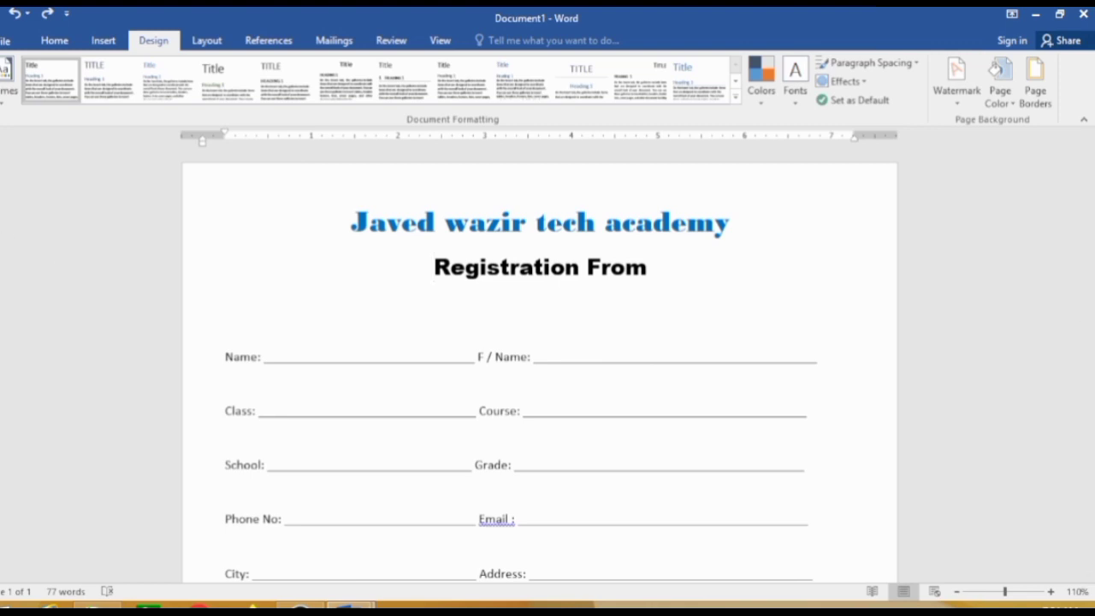
pyautogui.scroll(1, 383, 205)
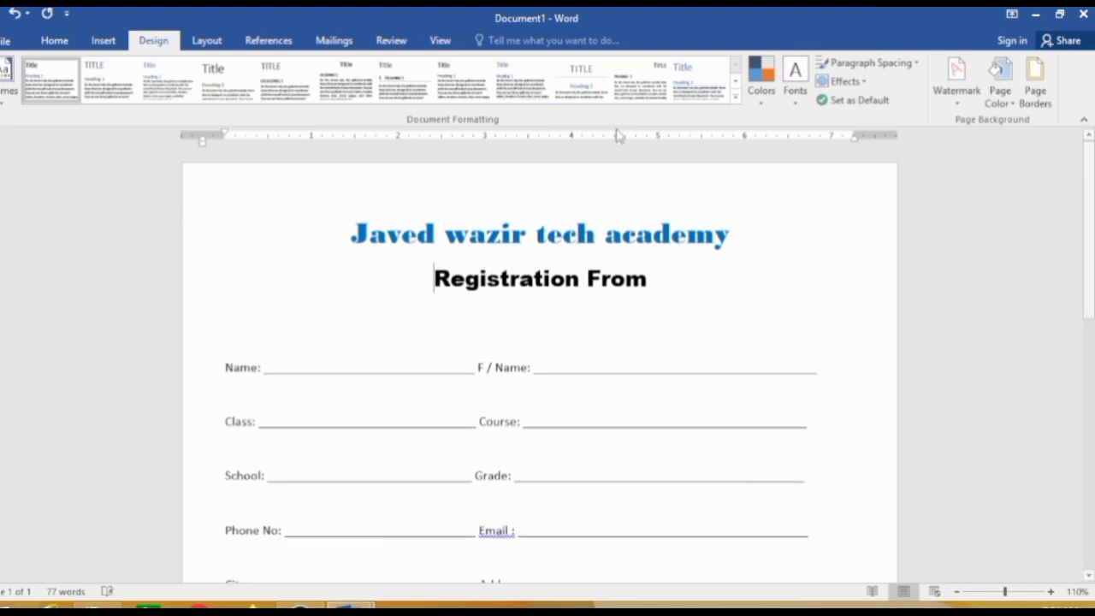
pyautogui.click(1035, 86)
pyautogui.click(356, 251)
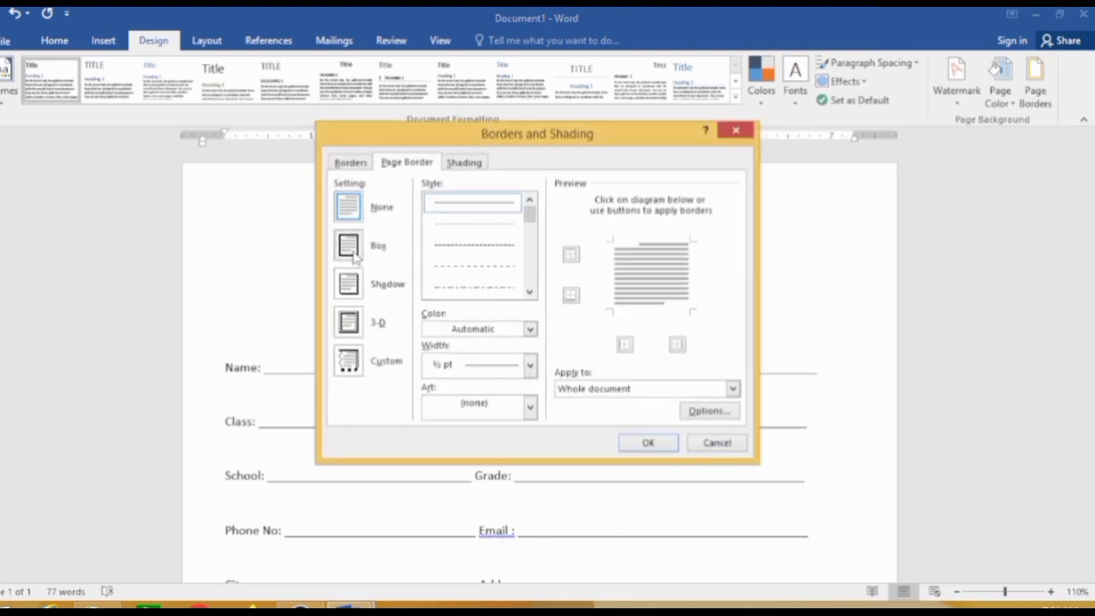
pyautogui.click(531, 408)
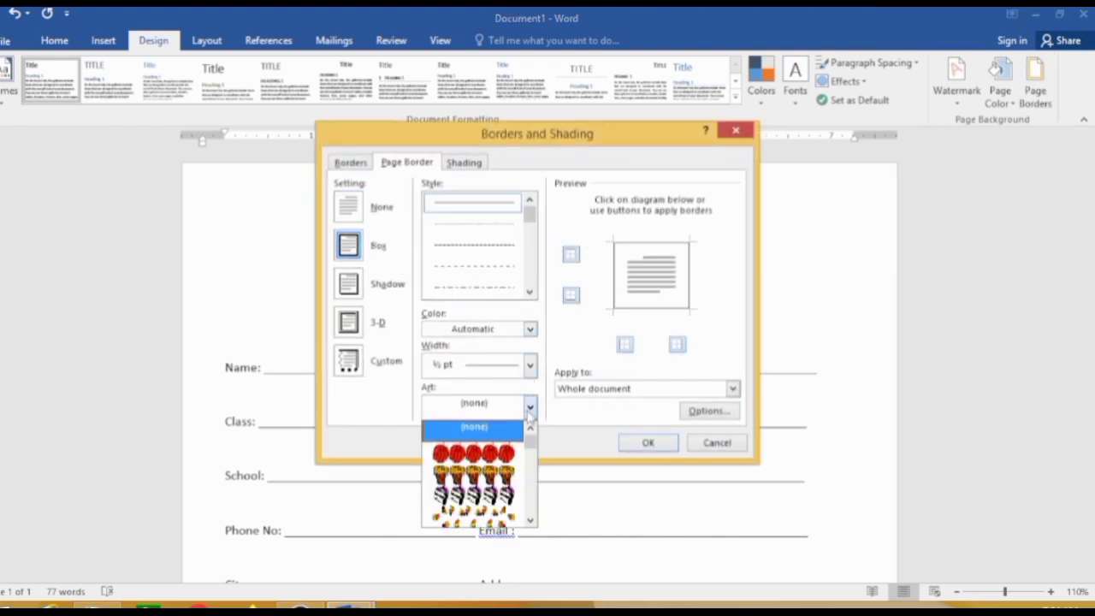
pyautogui.scroll(-3, 474, 474)
pyautogui.scroll(-3, 474, 475)
pyautogui.scroll(-3, 475, 474)
pyautogui.scroll(-3, 475, 475)
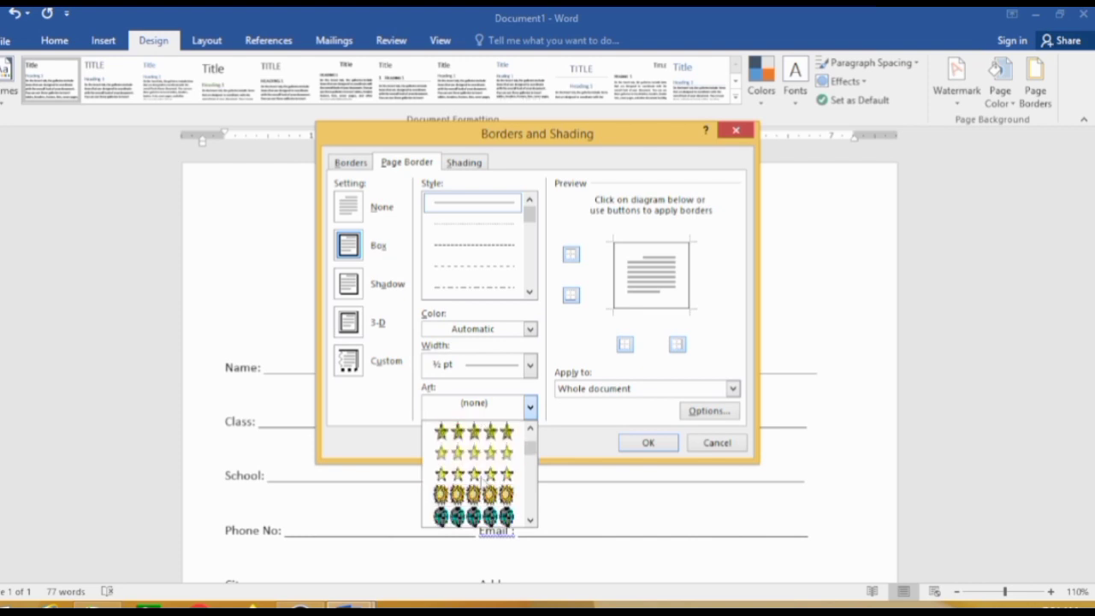
pyautogui.scroll(-3, 475, 475)
pyautogui.scroll(-3, 475, 476)
pyautogui.scroll(-3, 475, 479)
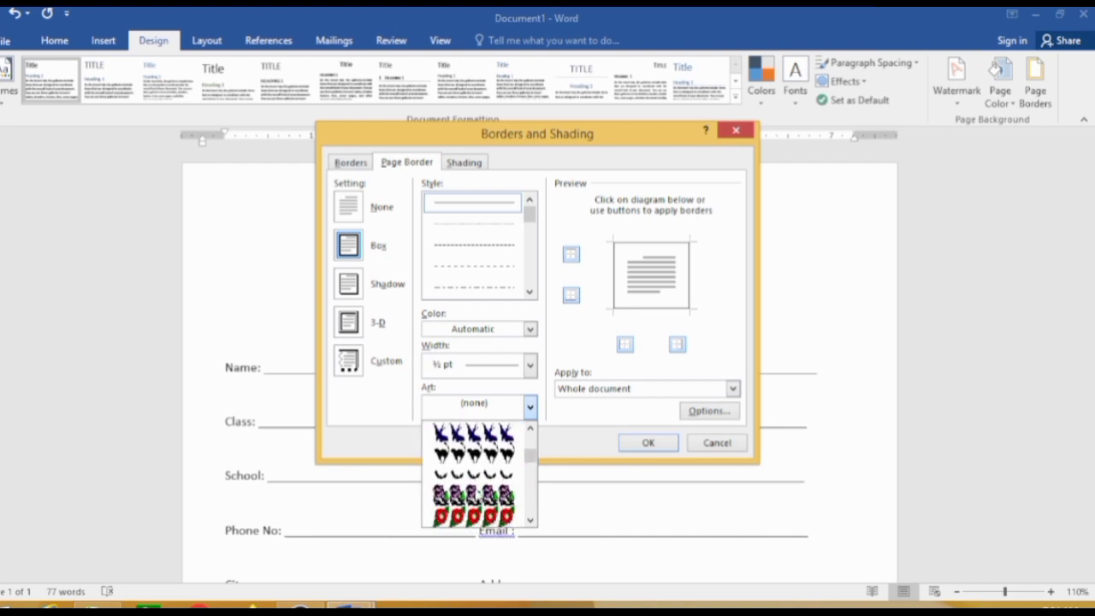
pyautogui.scroll(-3, 478, 483)
pyautogui.scroll(-3, 481, 491)
pyautogui.scroll(-3, 482, 495)
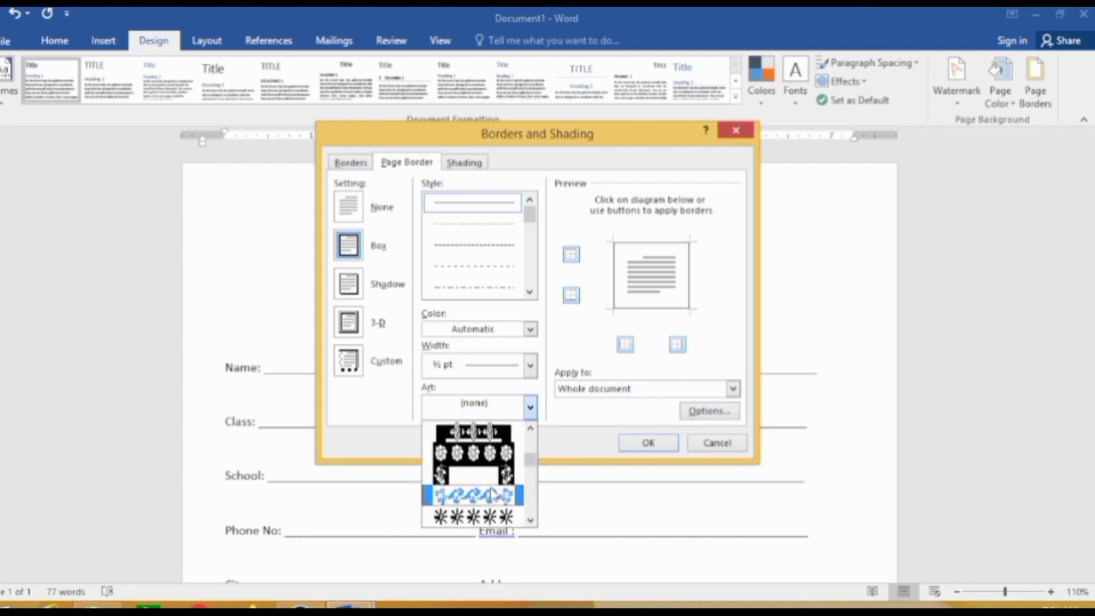
pyautogui.scroll(-3, 481, 494)
pyautogui.scroll(-3, 482, 496)
pyautogui.scroll(-3, 482, 496)
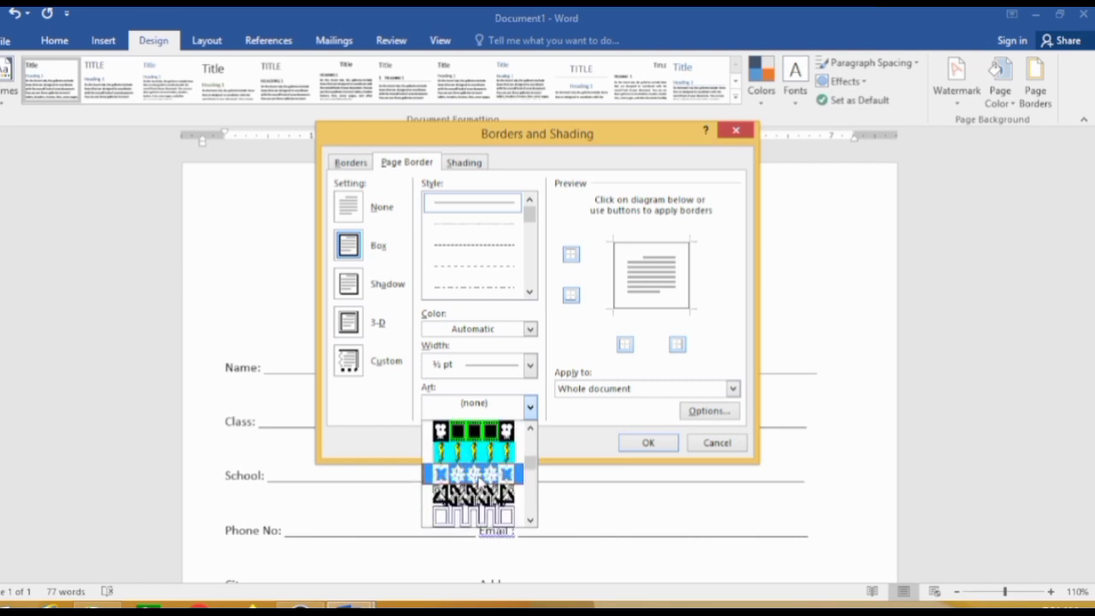
pyautogui.scroll(-3, 479, 490)
pyautogui.scroll(-2, 476, 479)
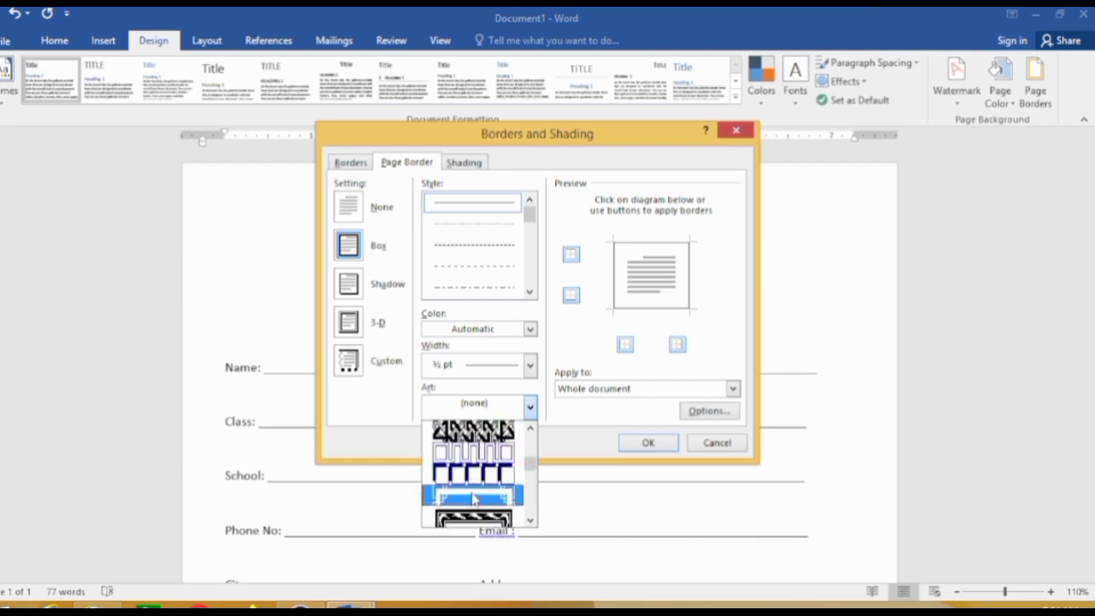
pyautogui.click(475, 499)
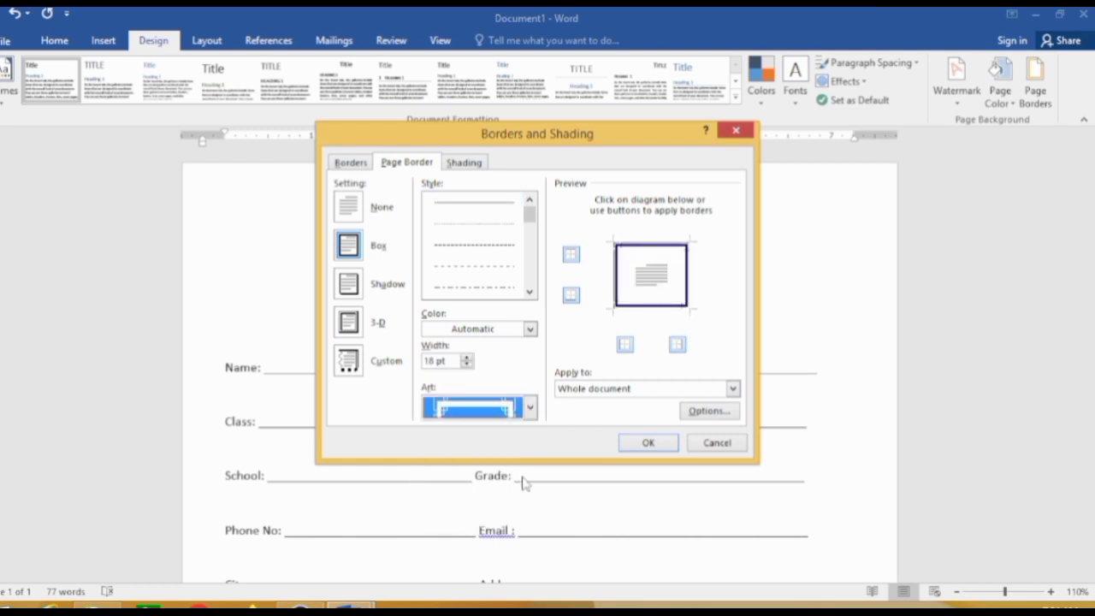
pyautogui.click(646, 443)
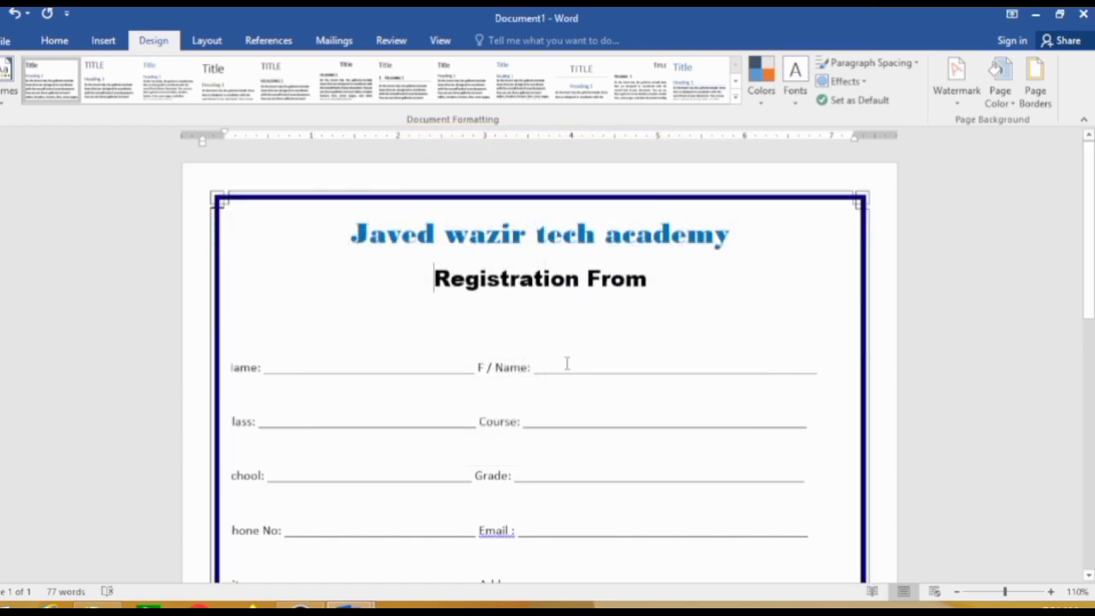
pyautogui.scroll(-1, 499, 386)
pyautogui.scroll(-2, 465, 386)
pyautogui.scroll(-3, 464, 389)
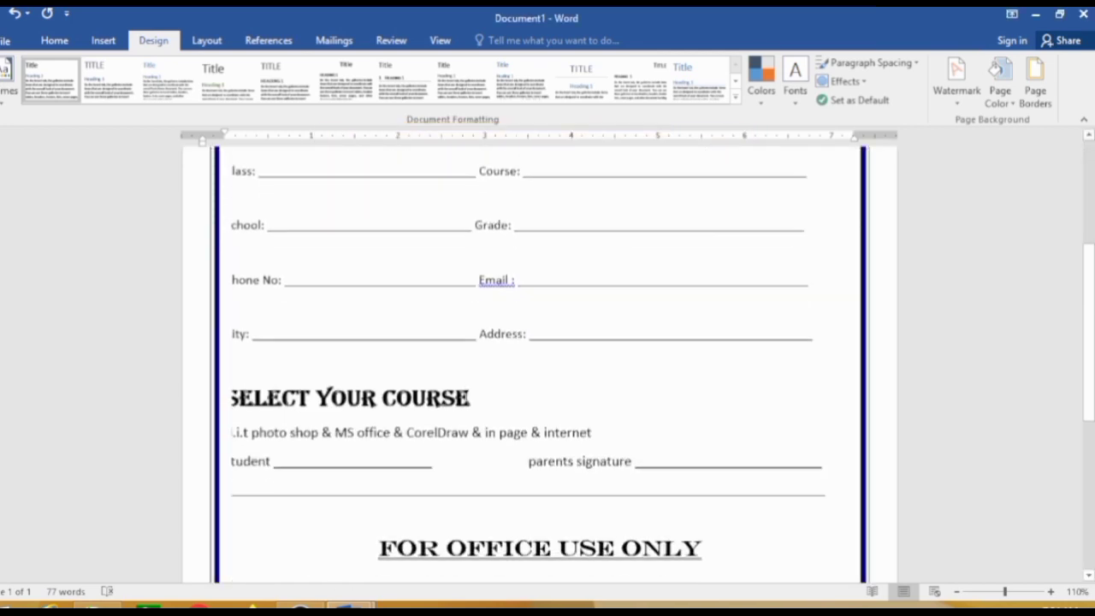
pyautogui.scroll(-2, 468, 393)
pyautogui.scroll(-2, 467, 387)
pyautogui.scroll(-2, 467, 386)
pyautogui.scroll(-2, 467, 386)
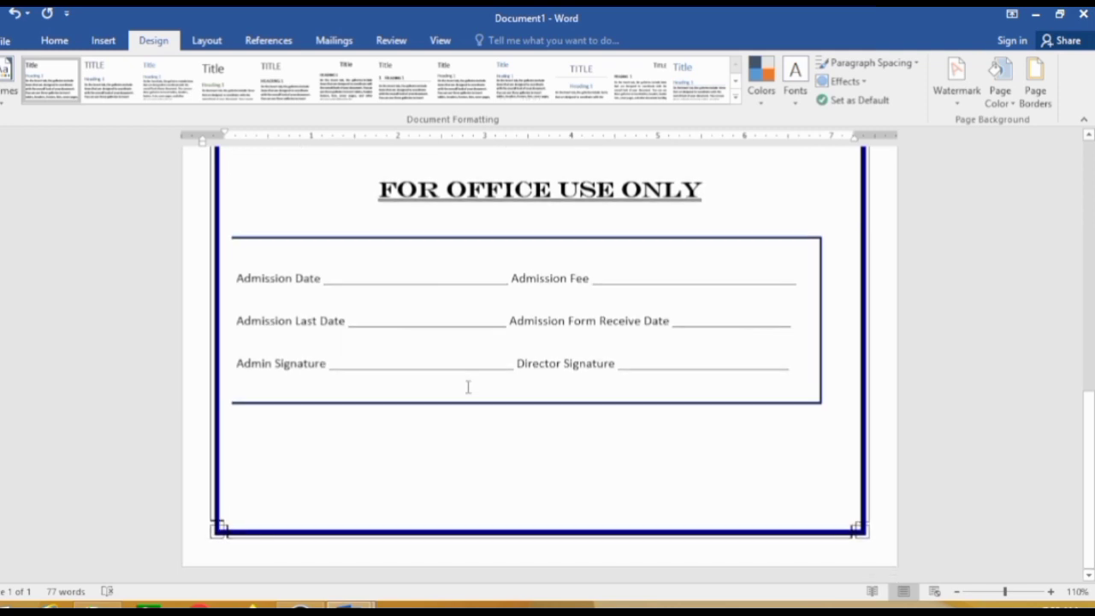
pyautogui.scroll(4, 462, 391)
pyautogui.scroll(3, 379, 385)
pyautogui.scroll(3, 374, 379)
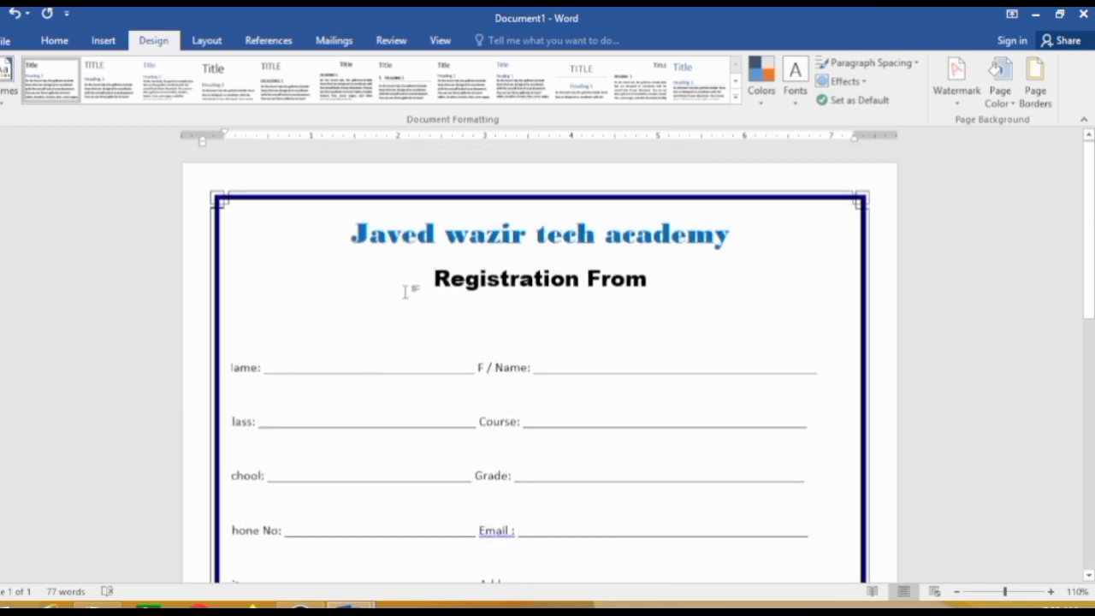
# Step: Set the border's top, bottom, left and right margins from the page edge to 0 pt
pyautogui.click(1033, 90)
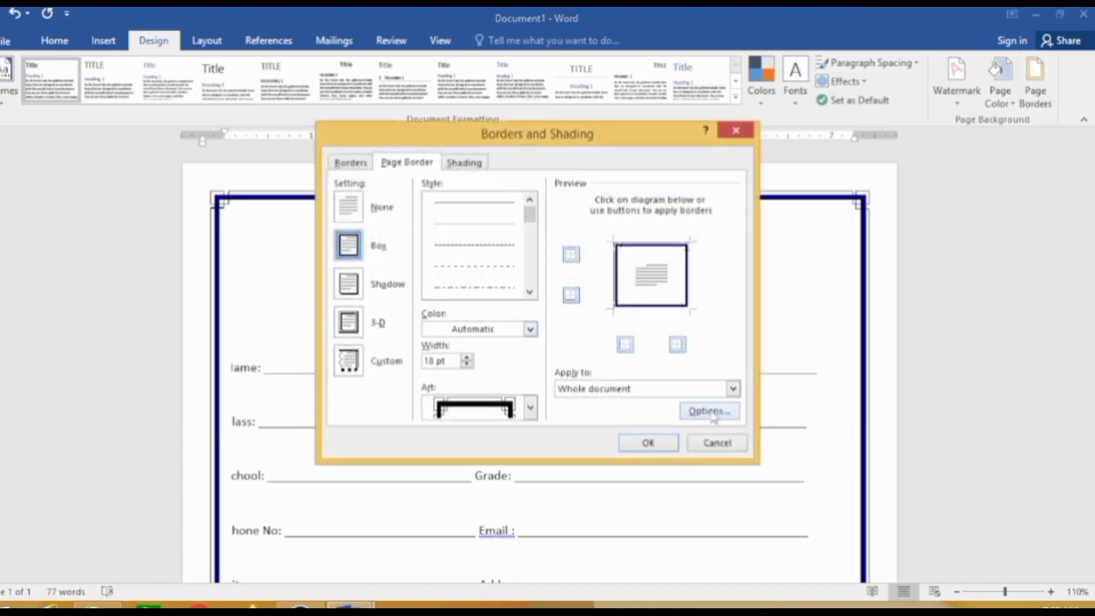
pyautogui.click(711, 413)
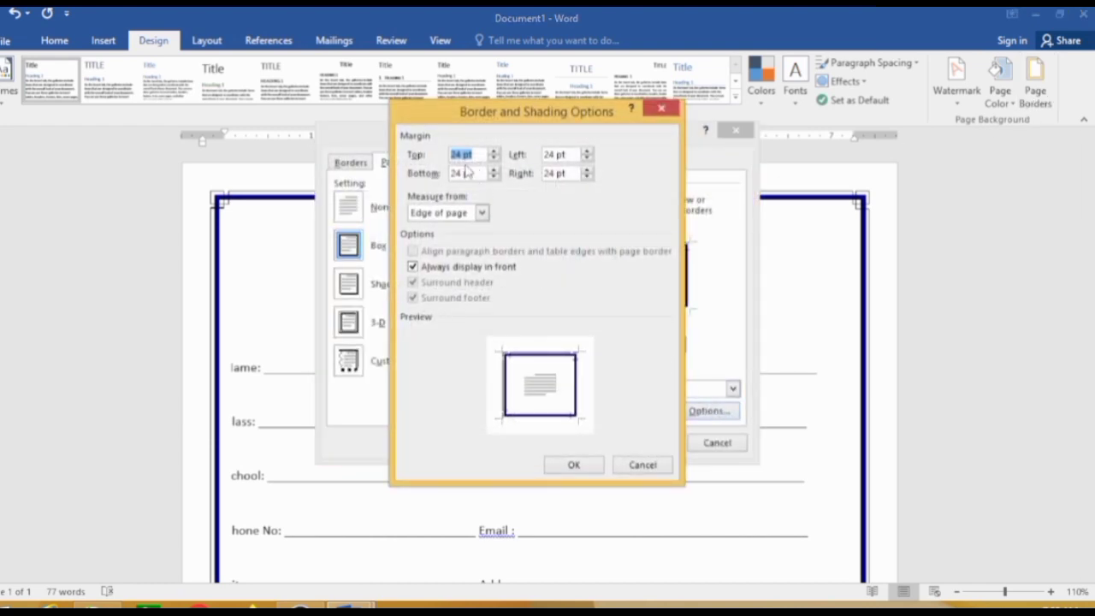
pyautogui.write('0')
pyautogui.press('Tab')
pyautogui.write('0')
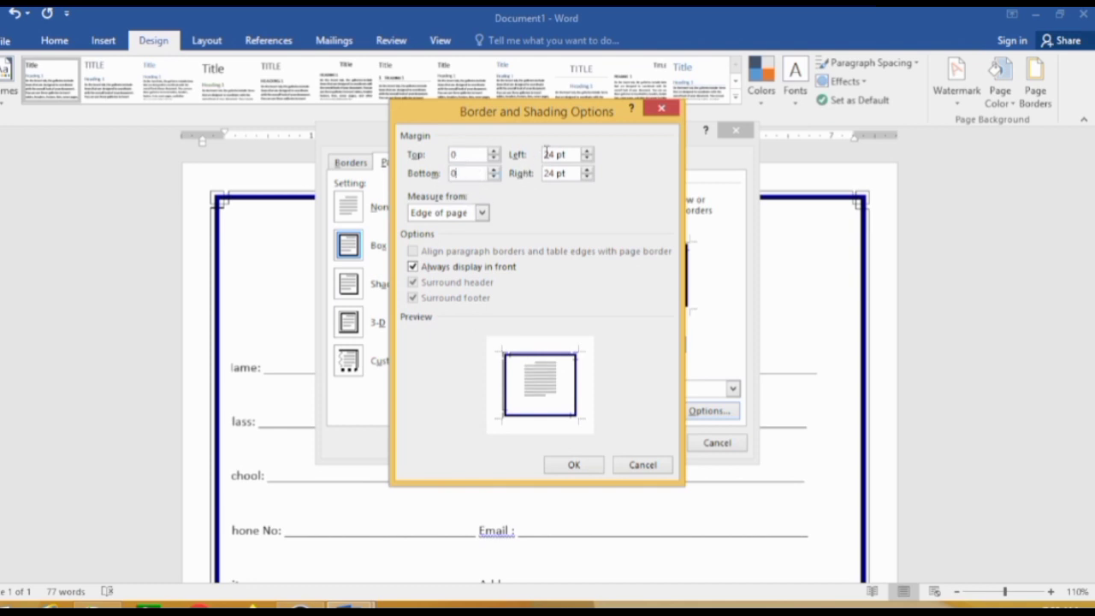
pyautogui.press('Tab')
pyautogui.write('0')
pyautogui.press('Tab')
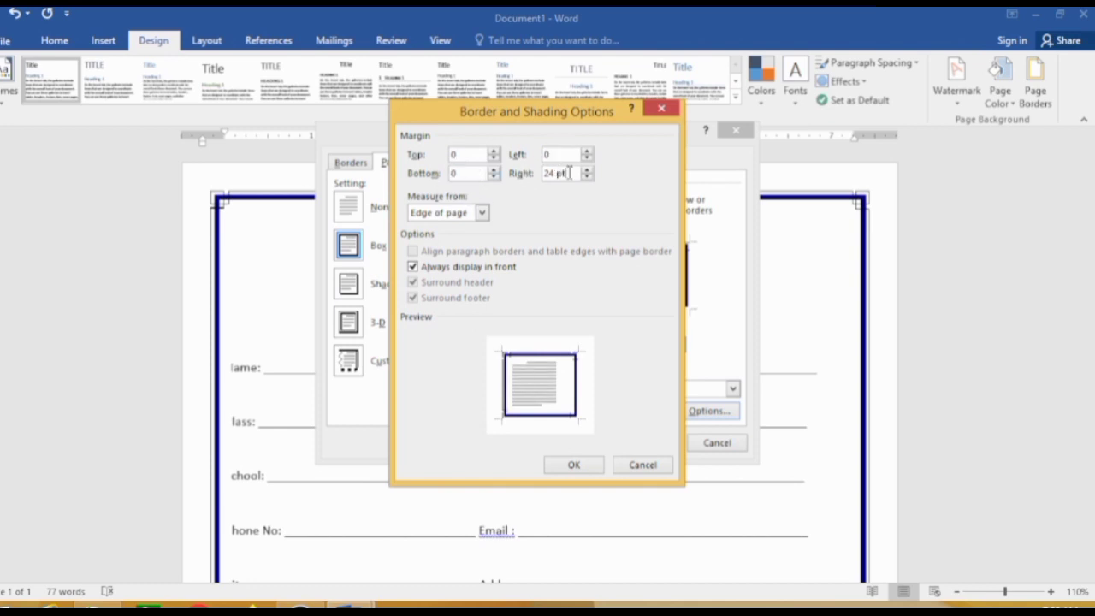
pyautogui.write('0')
pyautogui.click(586, 464)
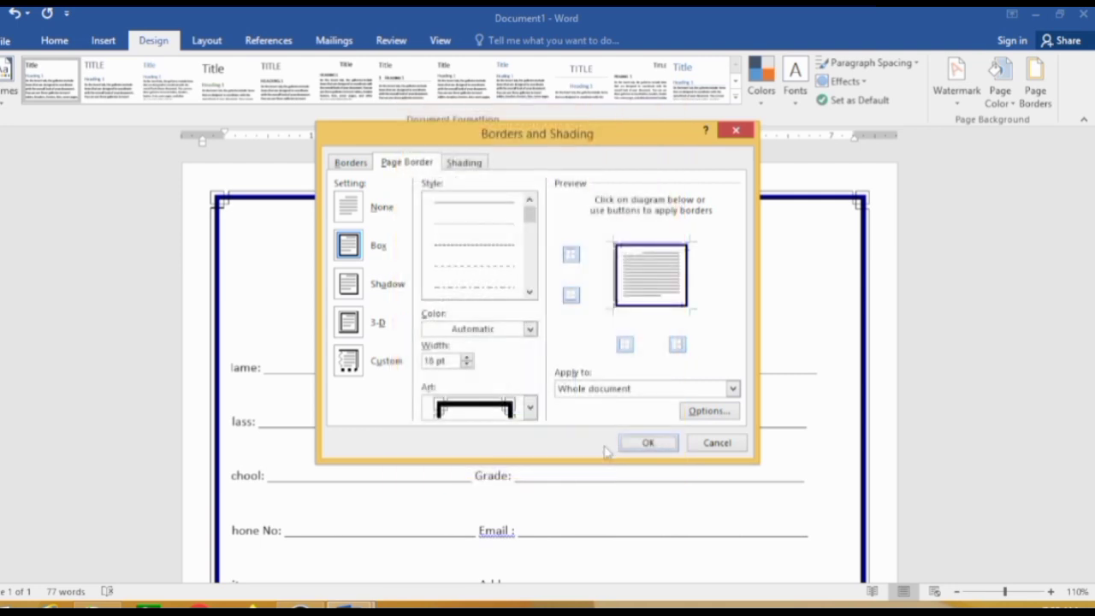
pyautogui.click(632, 443)
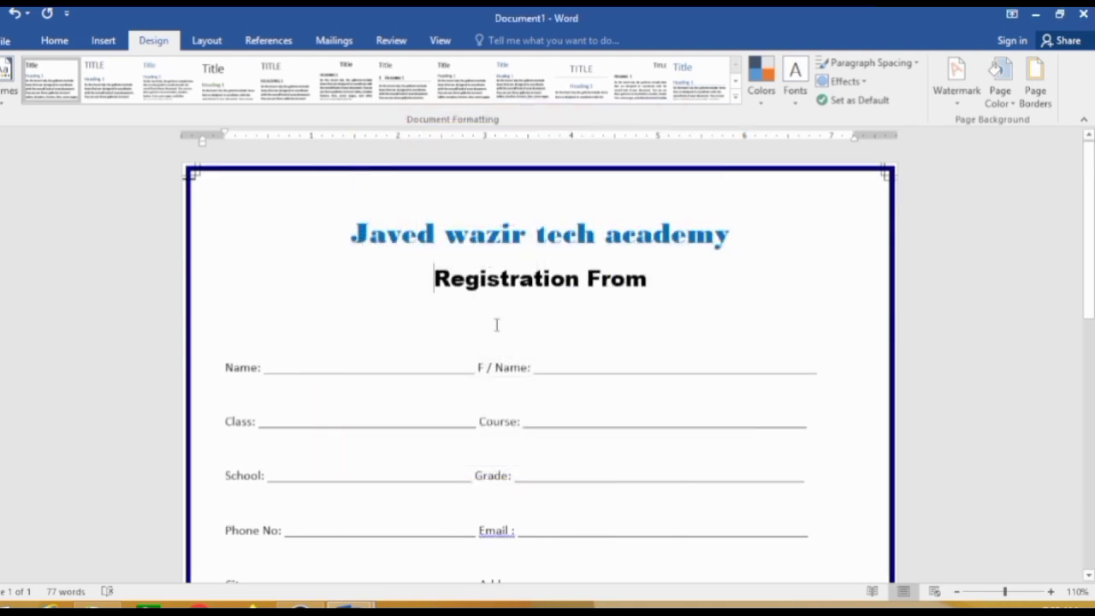
pyautogui.scroll(-3, 514, 313)
pyautogui.scroll(-4, 506, 328)
pyautogui.scroll(-3, 503, 330)
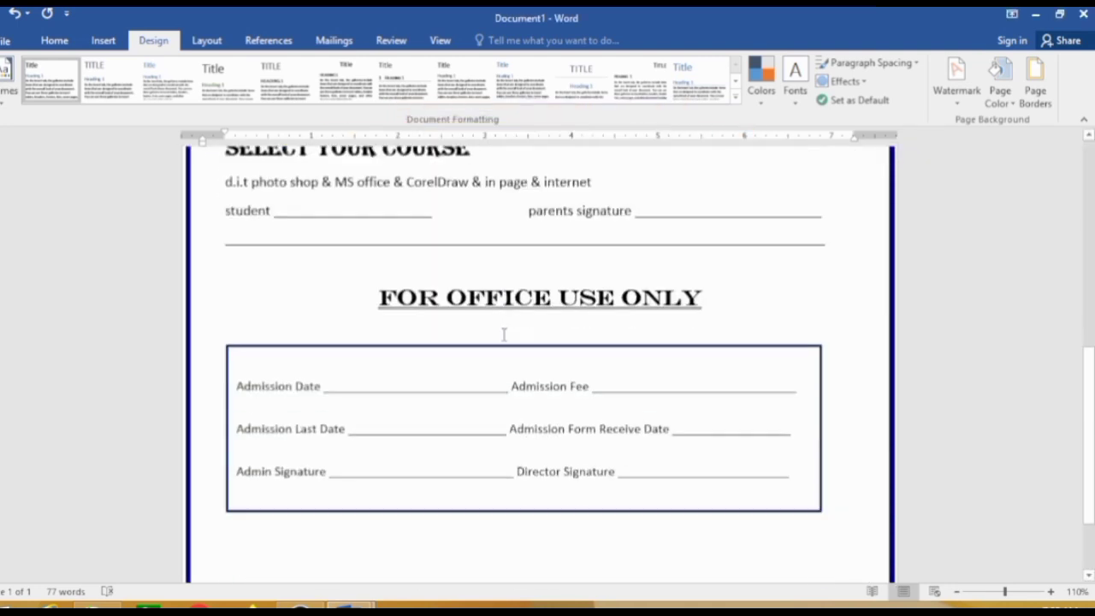
pyautogui.scroll(-2, 504, 335)
pyautogui.scroll(5, 497, 338)
pyautogui.scroll(6, 498, 339)
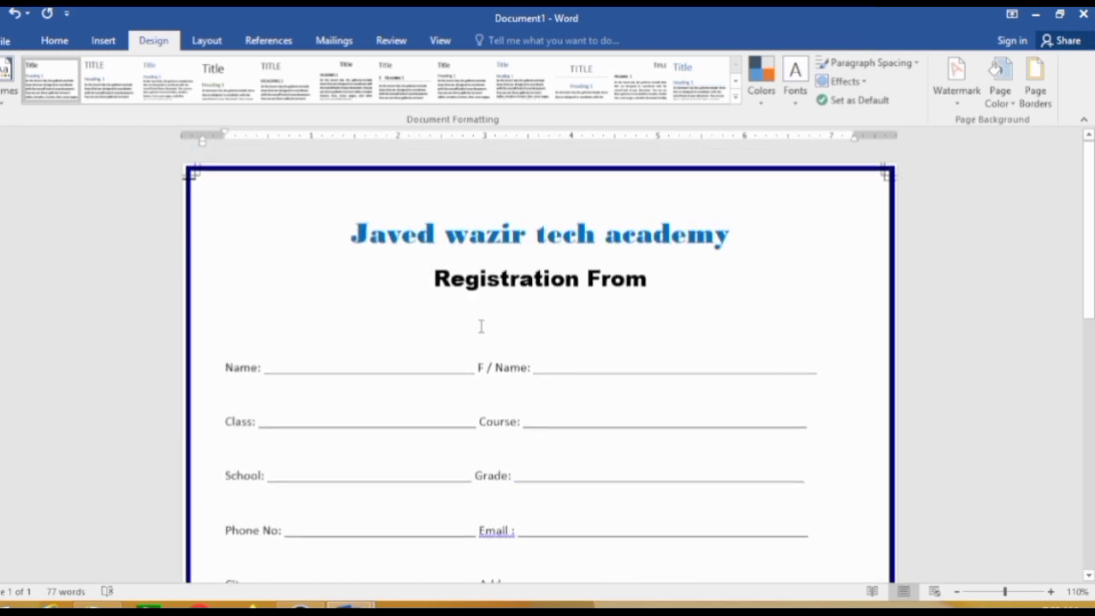
# Step: Draw a donut shape at the top-left of the page beside the academy title
pyautogui.click(98, 41)
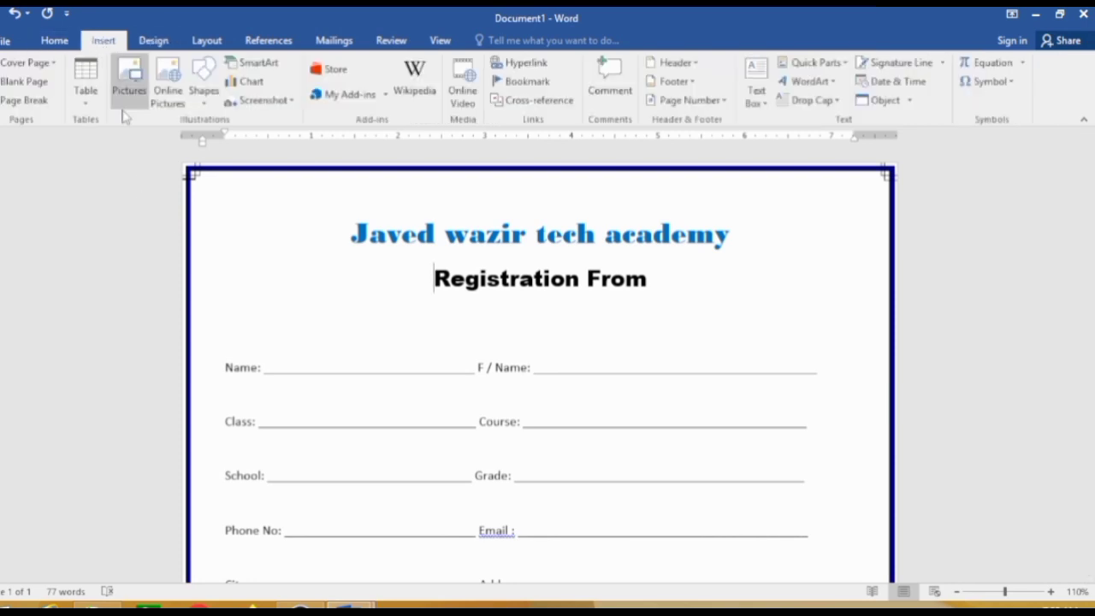
pyautogui.click(203, 90)
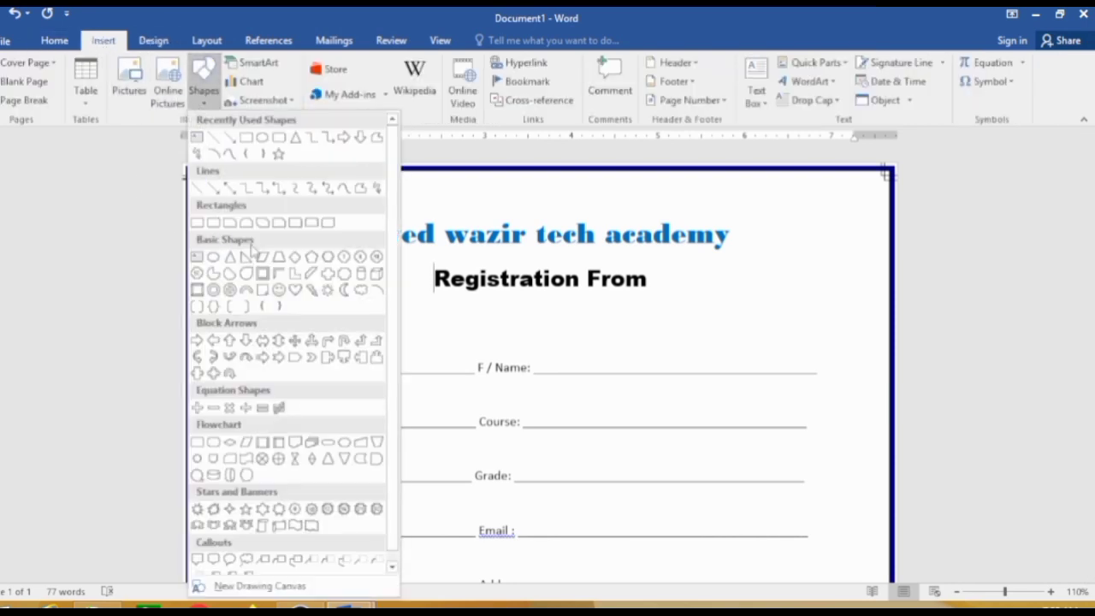
pyautogui.click(214, 306)
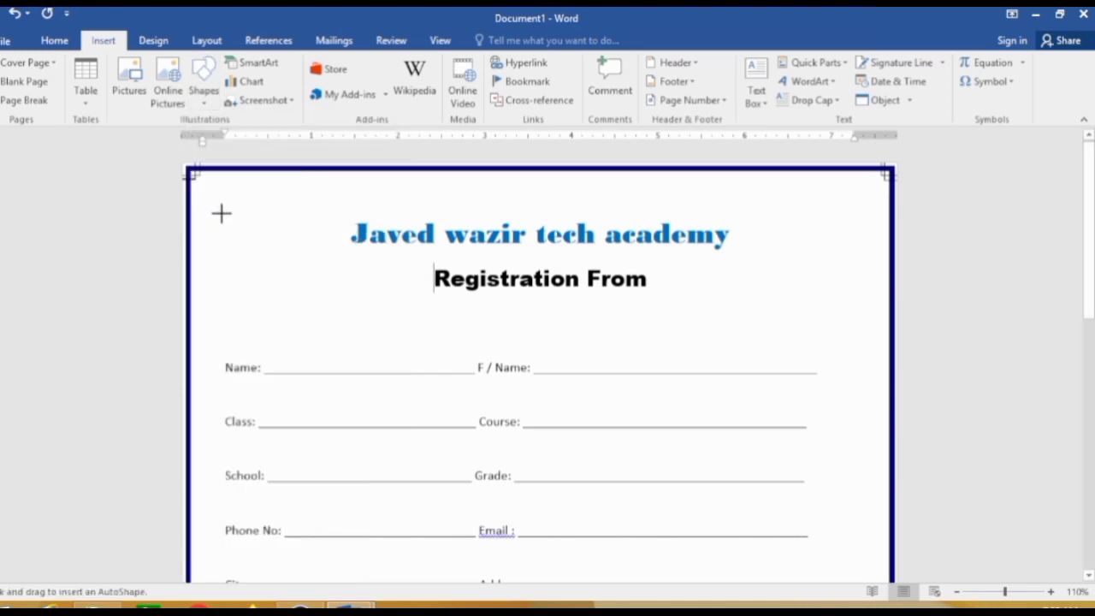
pyautogui.moveTo(221, 213); pyautogui.dragTo(355, 342)
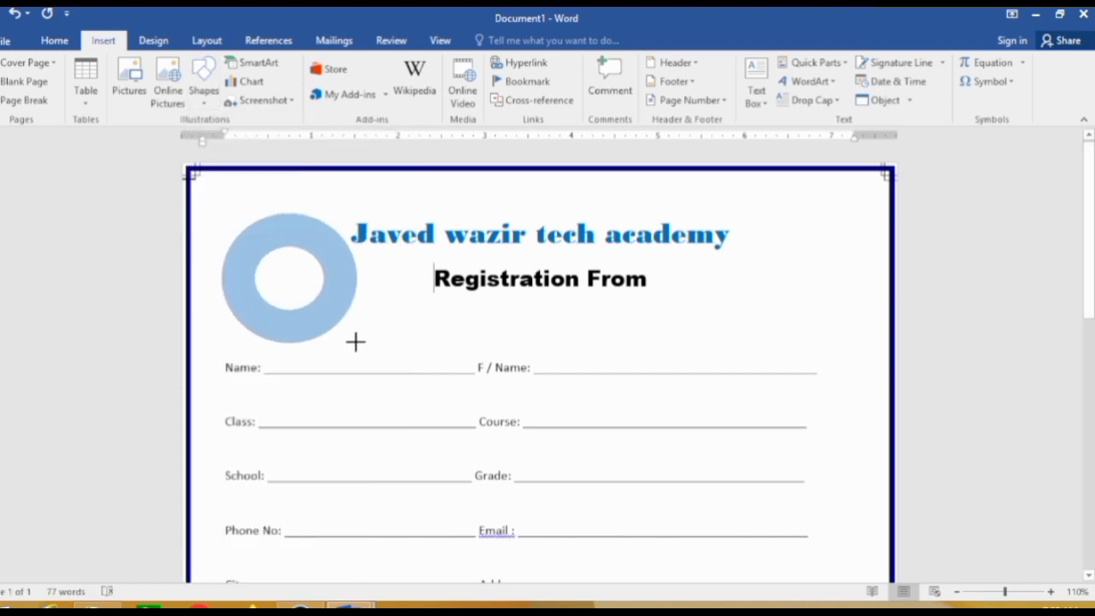
pyautogui.click(290, 257)
pyautogui.moveTo(267, 236)
pyautogui.mouseDown()
pyautogui.moveTo(253, 219)
pyautogui.moveTo(225, 243)
pyautogui.mouseUp()
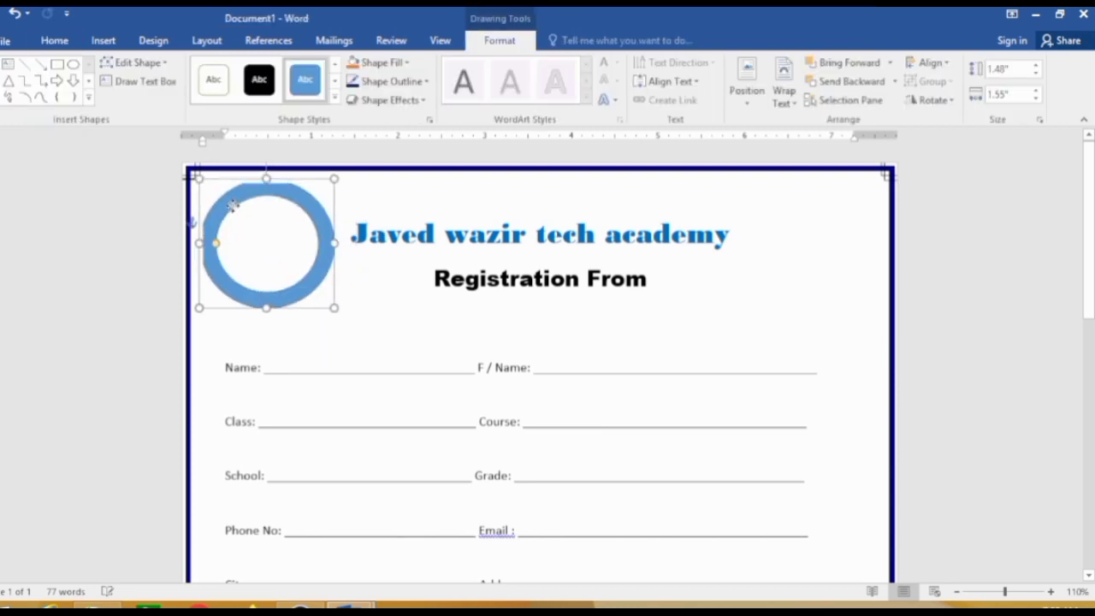
pyautogui.moveTo(232, 205); pyautogui.dragTo(241, 216)
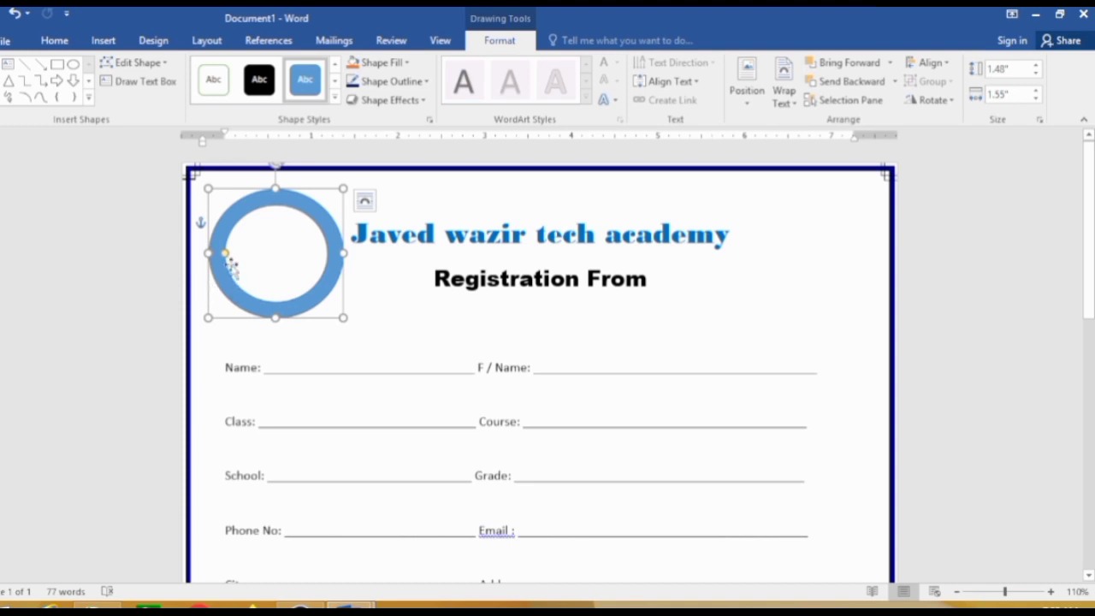
# Step: Adjust the ring's band thickness and fill the donut green
pyautogui.moveTo(225, 256); pyautogui.dragTo(221, 254)
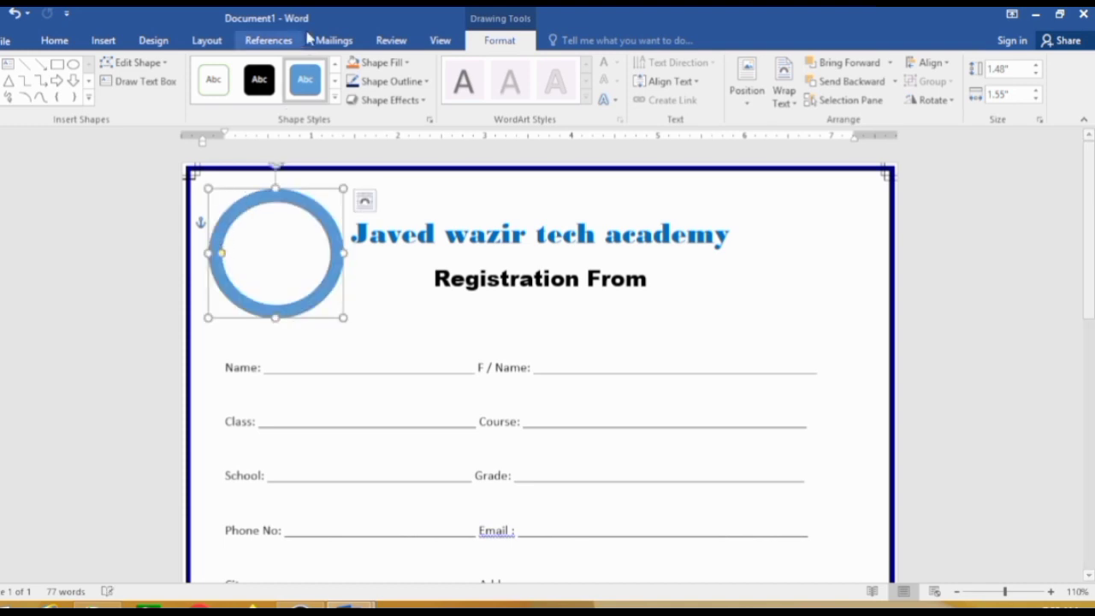
pyautogui.click(407, 65)
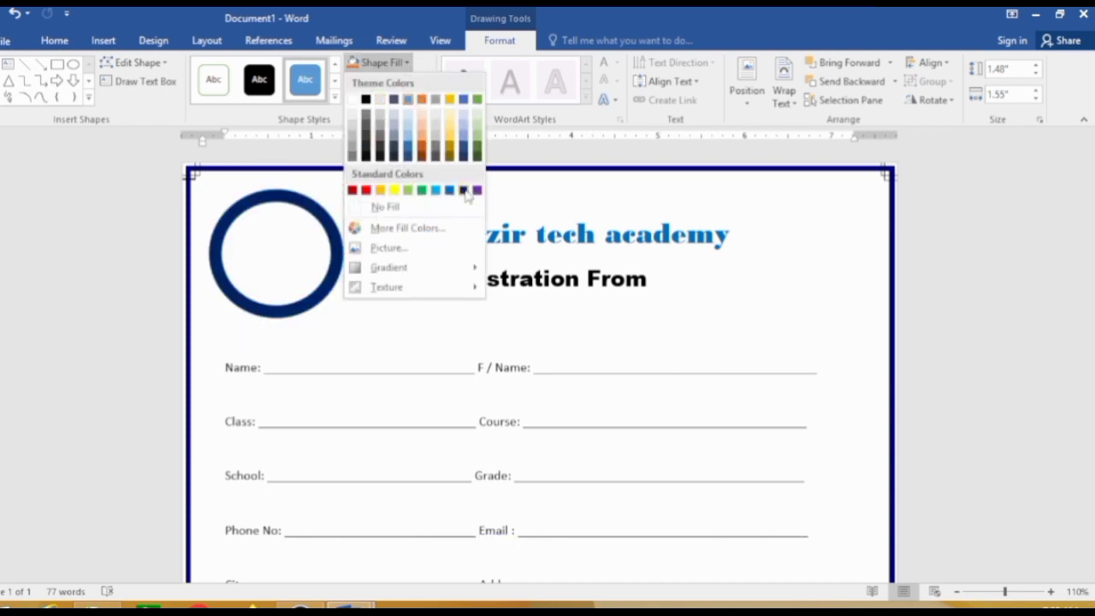
pyautogui.click(477, 147)
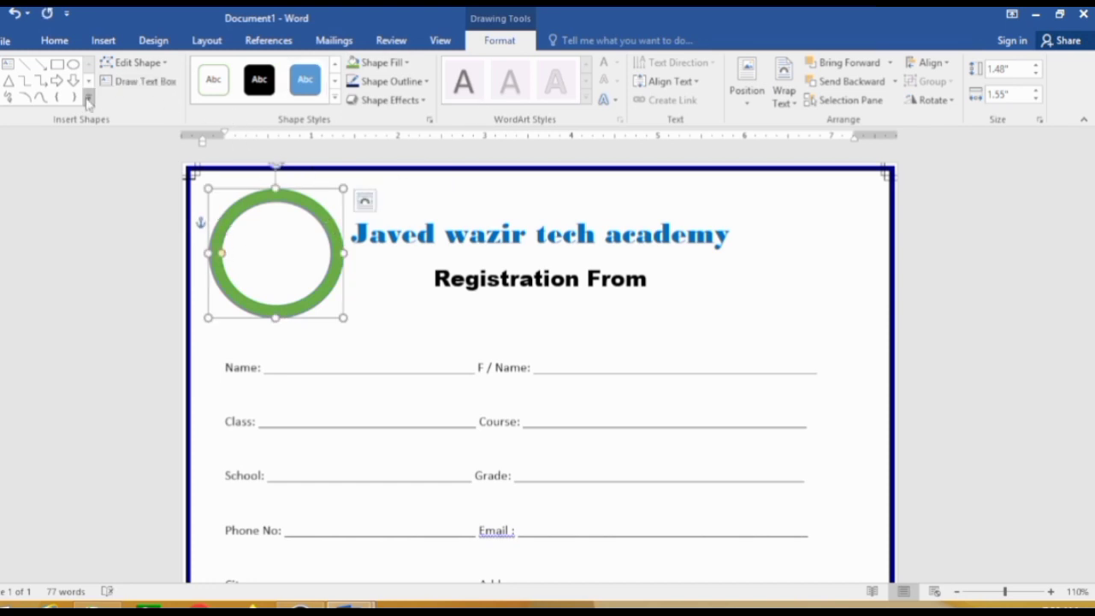
pyautogui.click(104, 40)
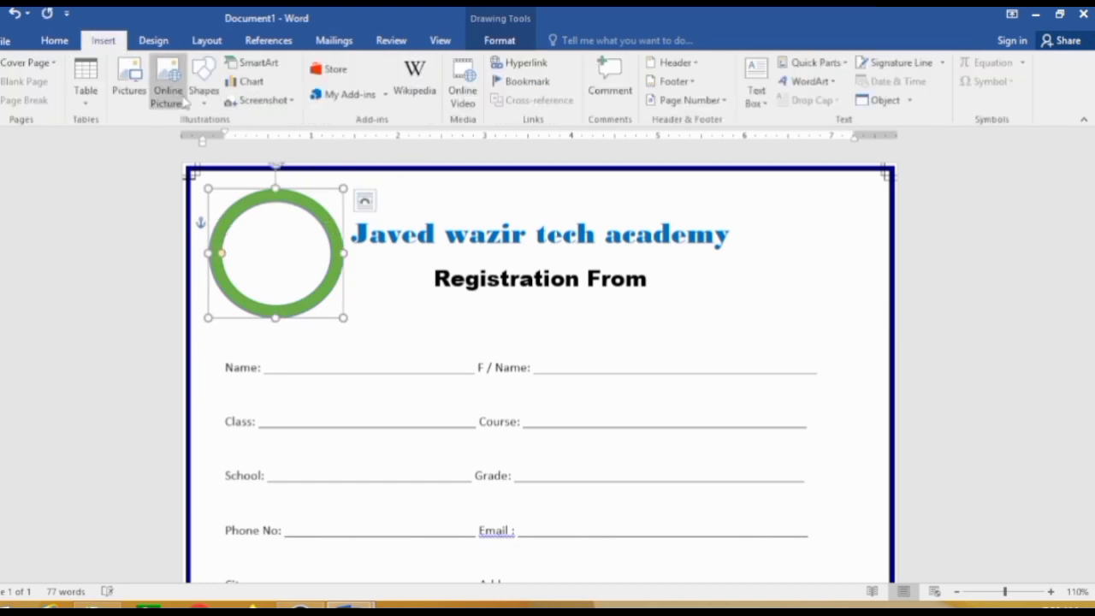
# Step: Draw a 32-point star inside the green ring and resize it to about 1.56" by 1.66"
pyautogui.click(203, 86)
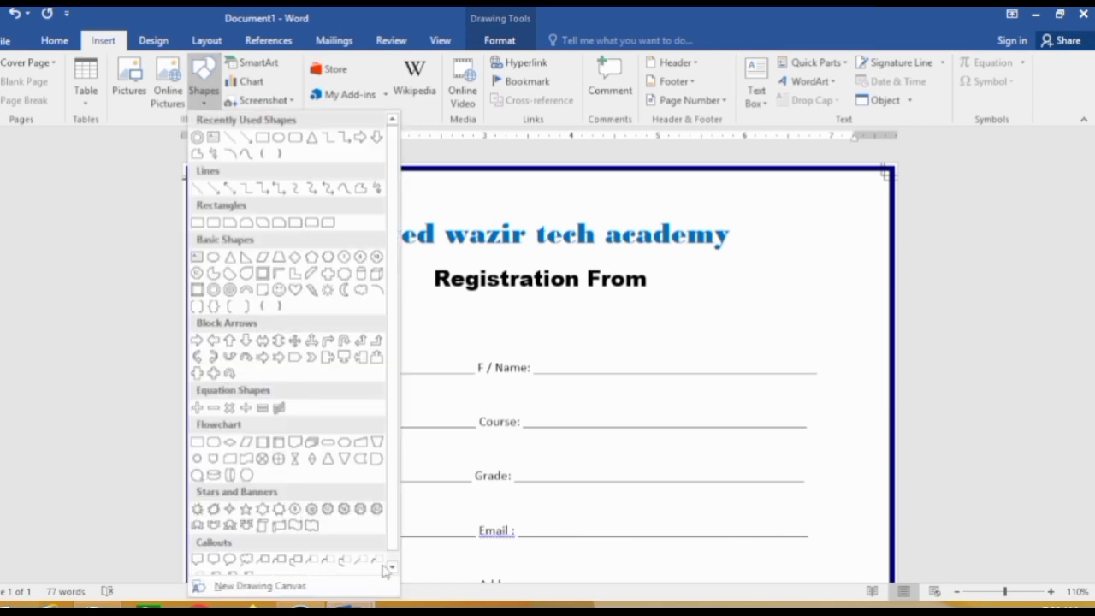
pyautogui.click(377, 510)
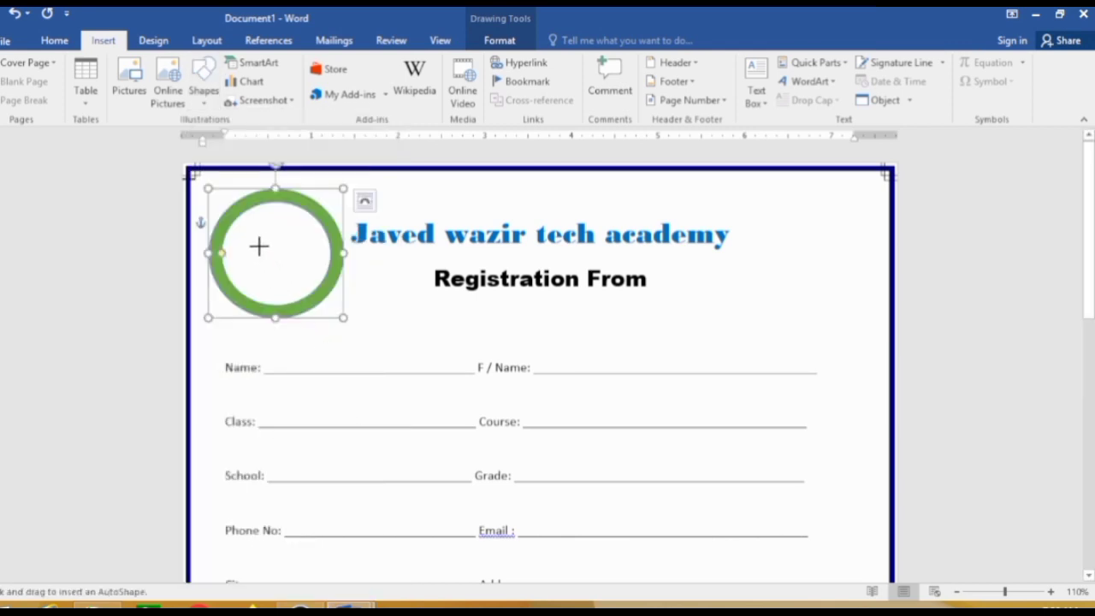
pyautogui.moveTo(246, 218); pyautogui.dragTo(333, 320)
pyautogui.moveTo(294, 288); pyautogui.dragTo(237, 265)
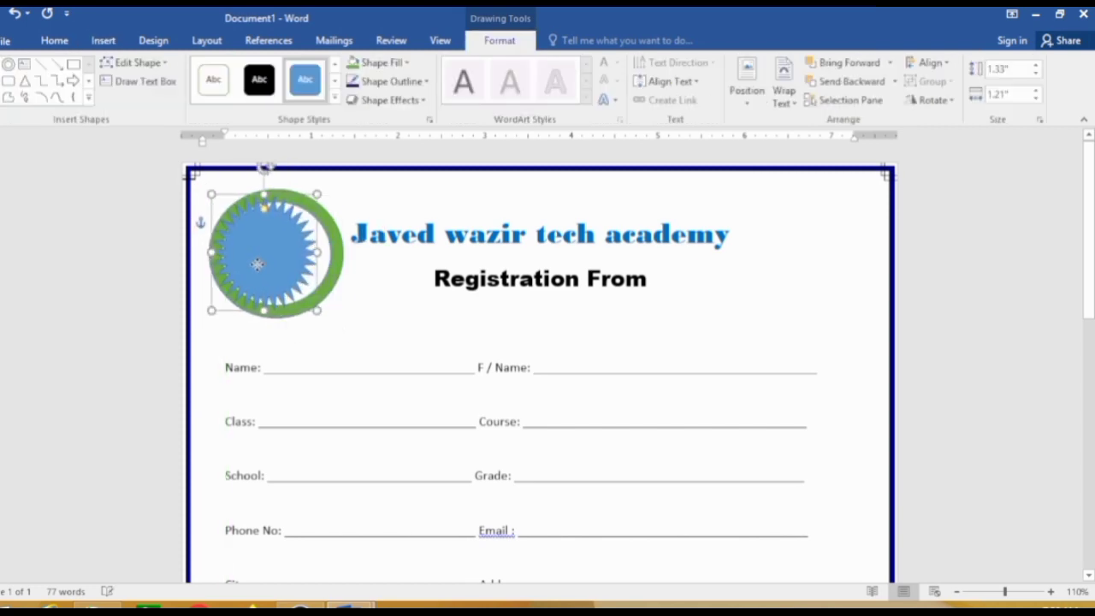
pyautogui.moveTo(319, 253)
pyautogui.mouseDown()
pyautogui.moveTo(339, 265)
pyautogui.moveTo(294, 266)
pyautogui.mouseUp()
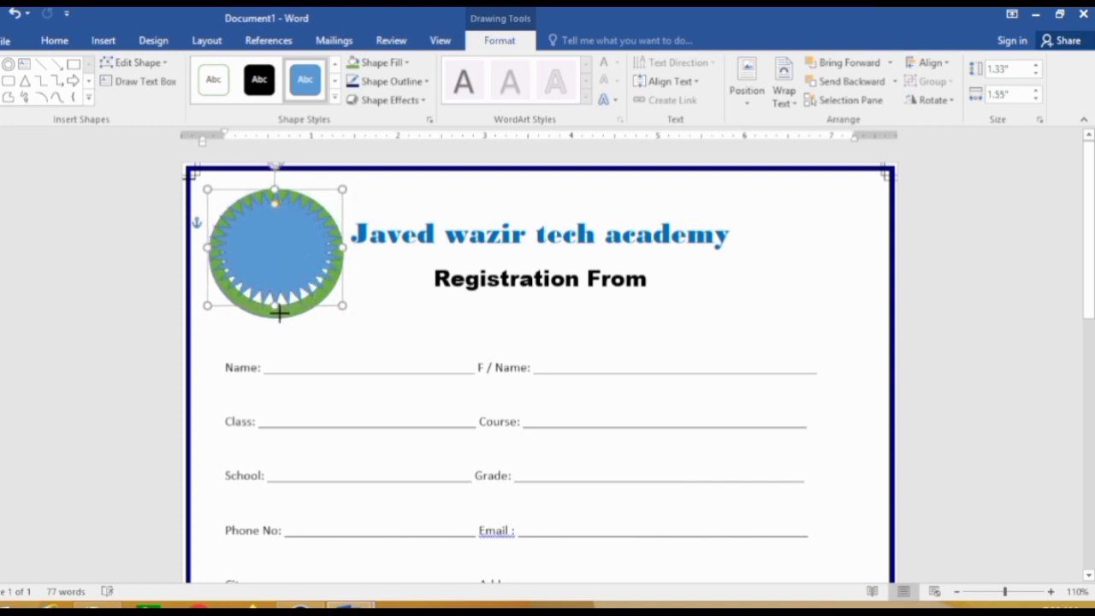
pyautogui.moveTo(274, 305); pyautogui.dragTo(282, 316)
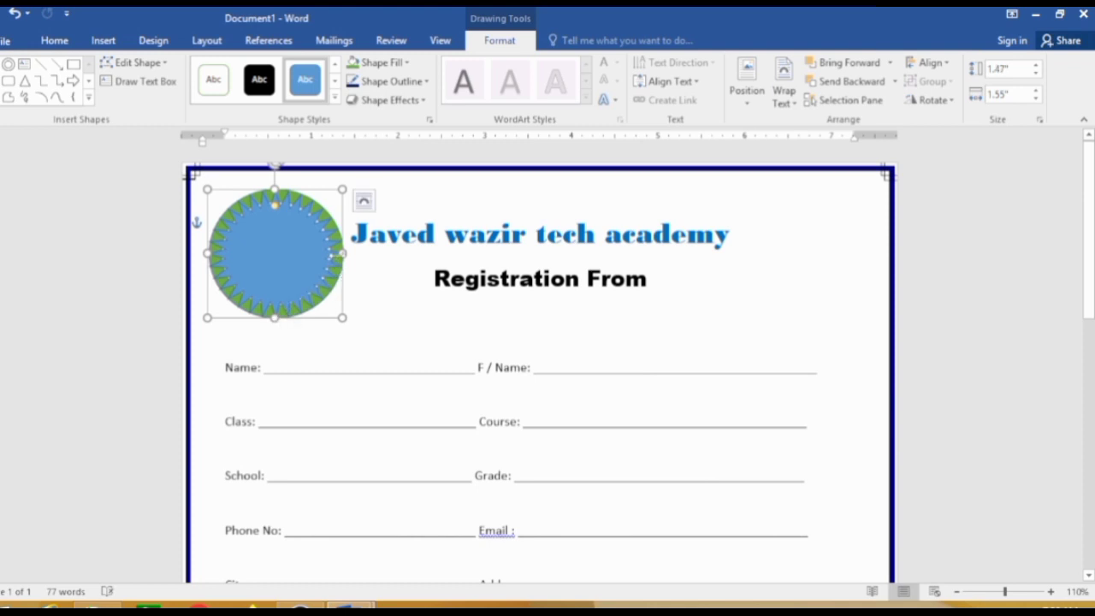
pyautogui.moveTo(336, 254)
pyautogui.mouseDown()
pyautogui.moveTo(346, 250)
pyautogui.moveTo(295, 247)
pyautogui.mouseUp()
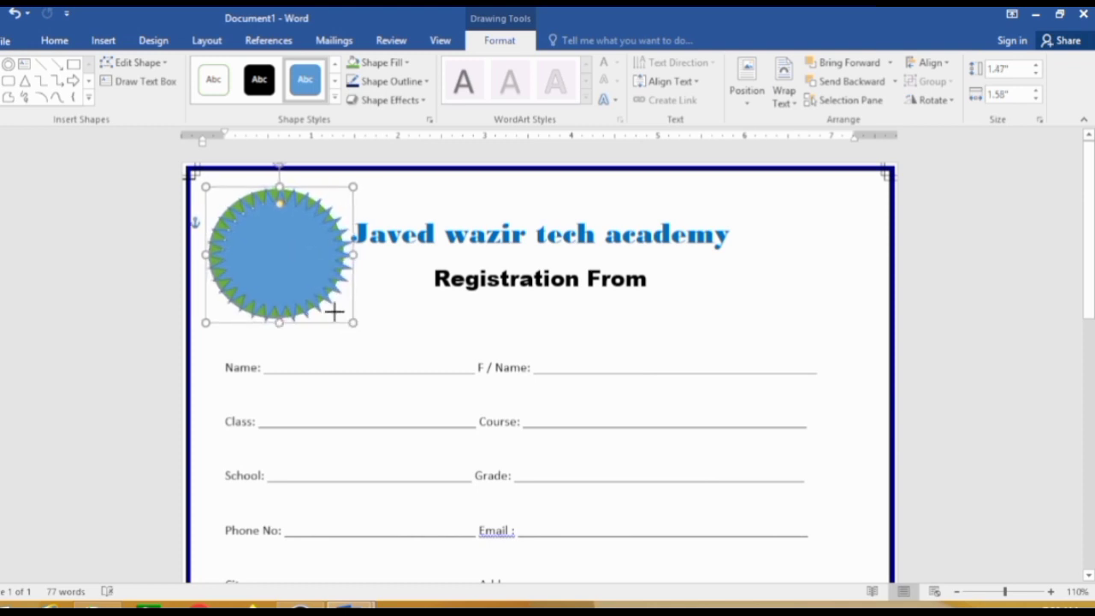
pyautogui.moveTo(342, 316); pyautogui.dragTo(349, 323)
pyautogui.moveTo(269, 263); pyautogui.dragTo(272, 264)
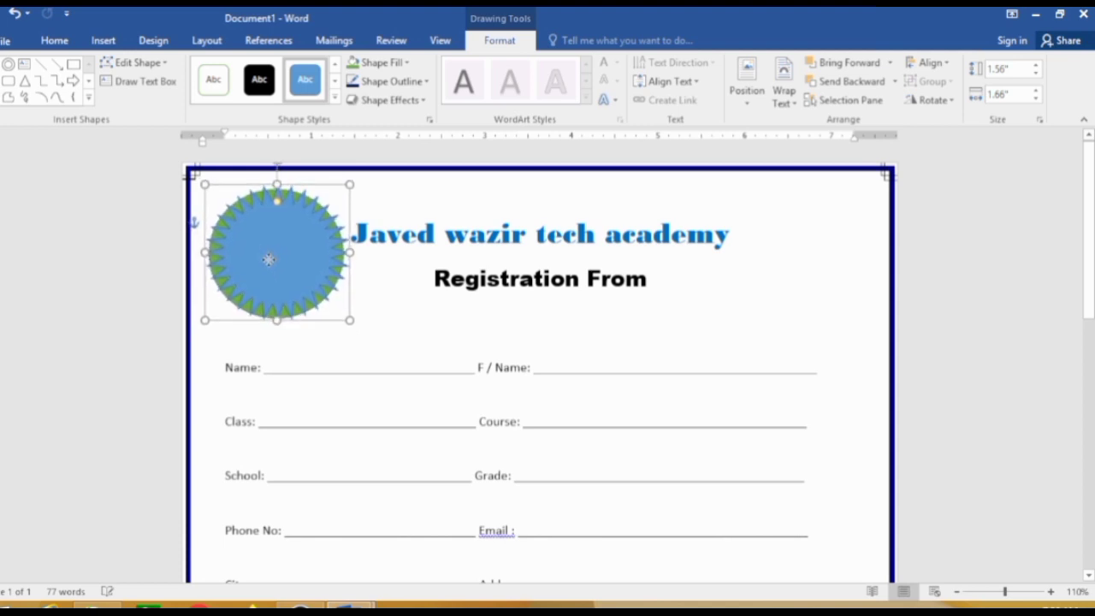
# Step: Deepen the star's points and shrink it to about 1.43" by 1.5"
pyautogui.keyDown('ctrl'); pyautogui.scroll(1, 278, 250); pyautogui.keyUp('ctrl')
pyautogui.keyDown('ctrl'); pyautogui.scroll(1, 236, 244); pyautogui.keyUp('ctrl')
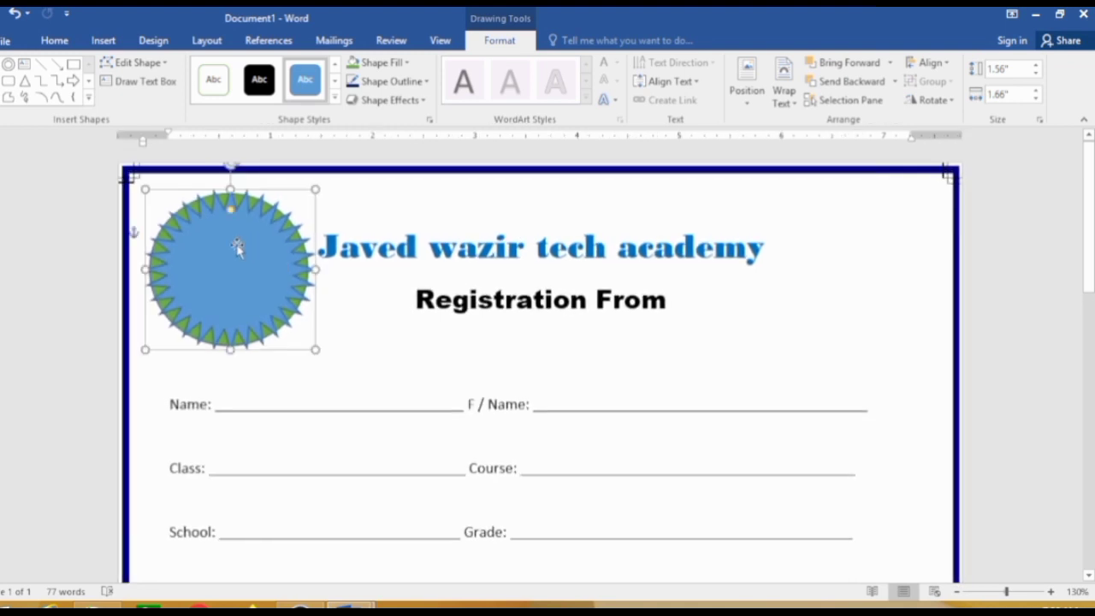
pyautogui.keyDown('ctrl'); pyautogui.scroll(2, 190, 278); pyautogui.keyUp('ctrl')
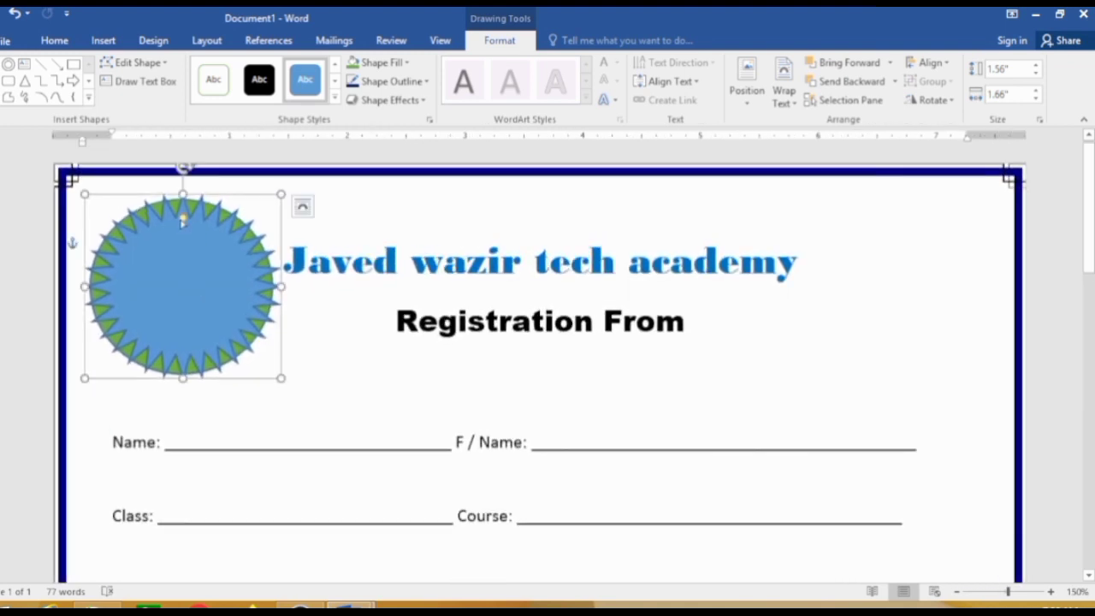
pyautogui.moveTo(182, 220)
pyautogui.mouseDown()
pyautogui.moveTo(183, 209)
pyautogui.moveTo(183, 240)
pyautogui.mouseUp()
pyautogui.moveTo(86, 194); pyautogui.dragTo(94, 198)
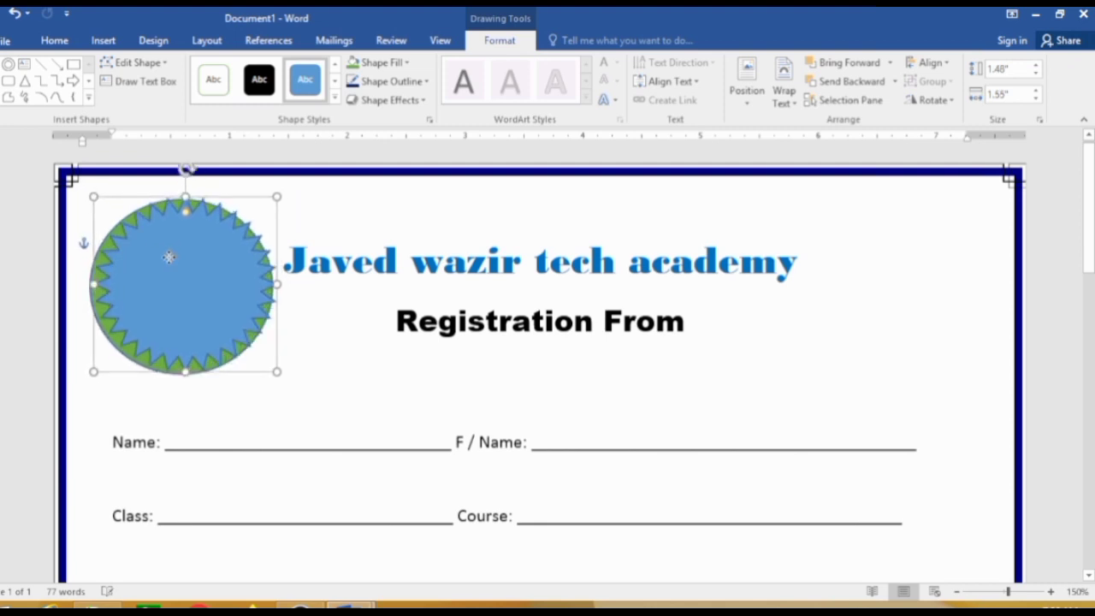
pyautogui.moveTo(169, 256); pyautogui.dragTo(167, 261)
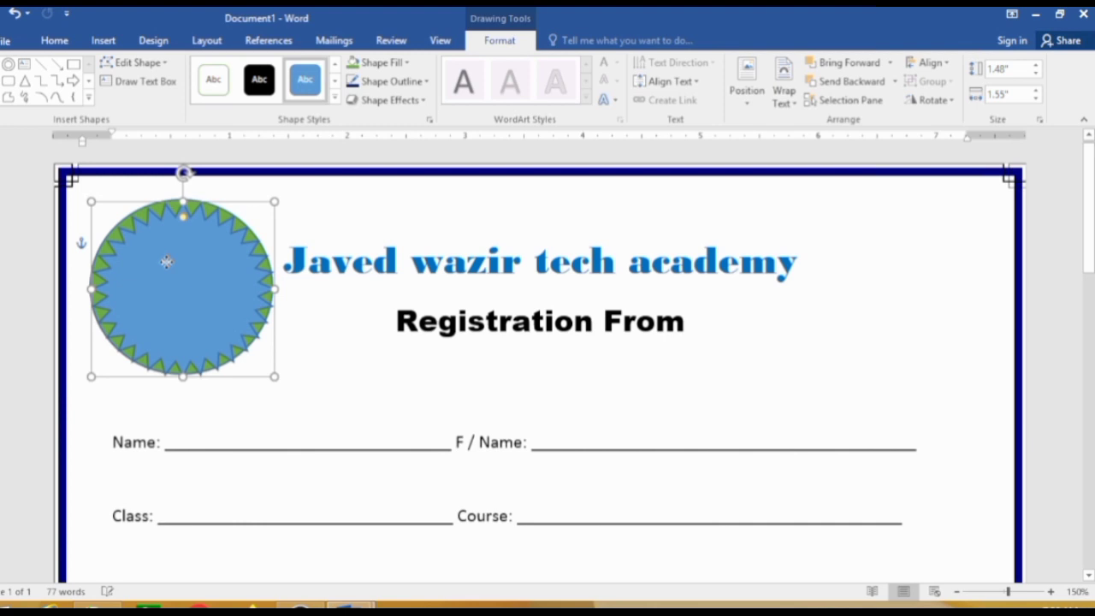
pyautogui.moveTo(274, 377); pyautogui.dragTo(268, 370)
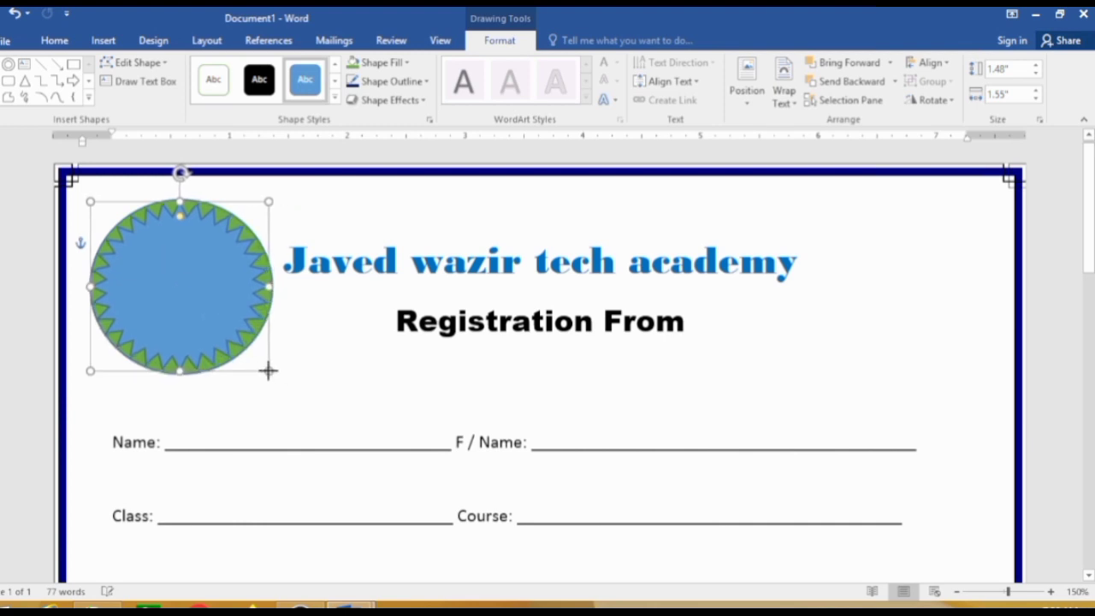
pyautogui.moveTo(168, 292); pyautogui.dragTo(170, 294)
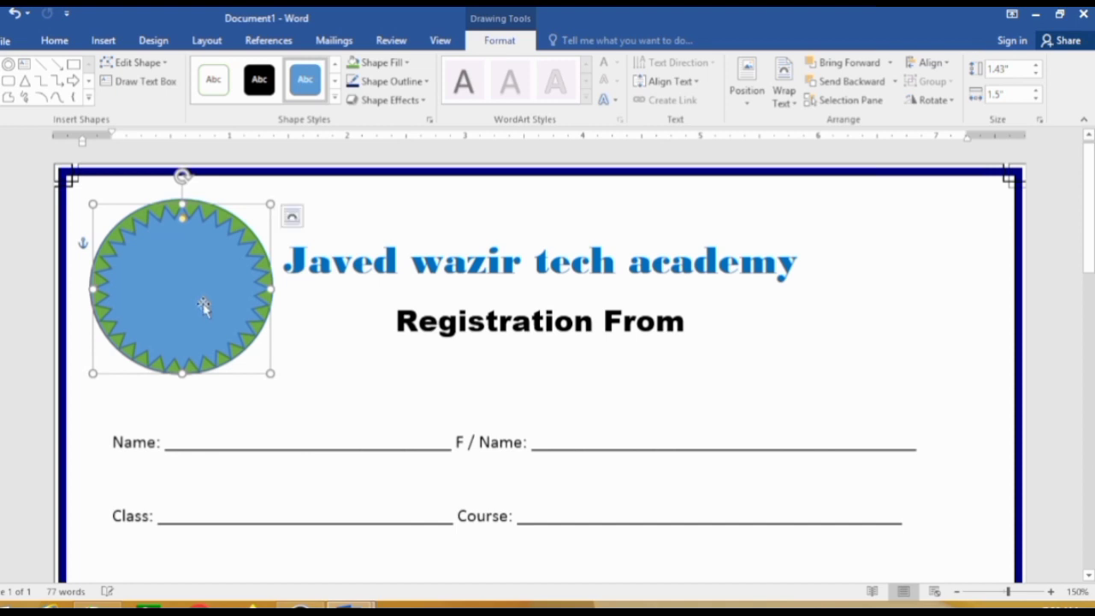
# Step: Nudge the star upward with the arrow keys so it sits centred in the ring
pyautogui.click(309, 321)
pyautogui.press('Up')
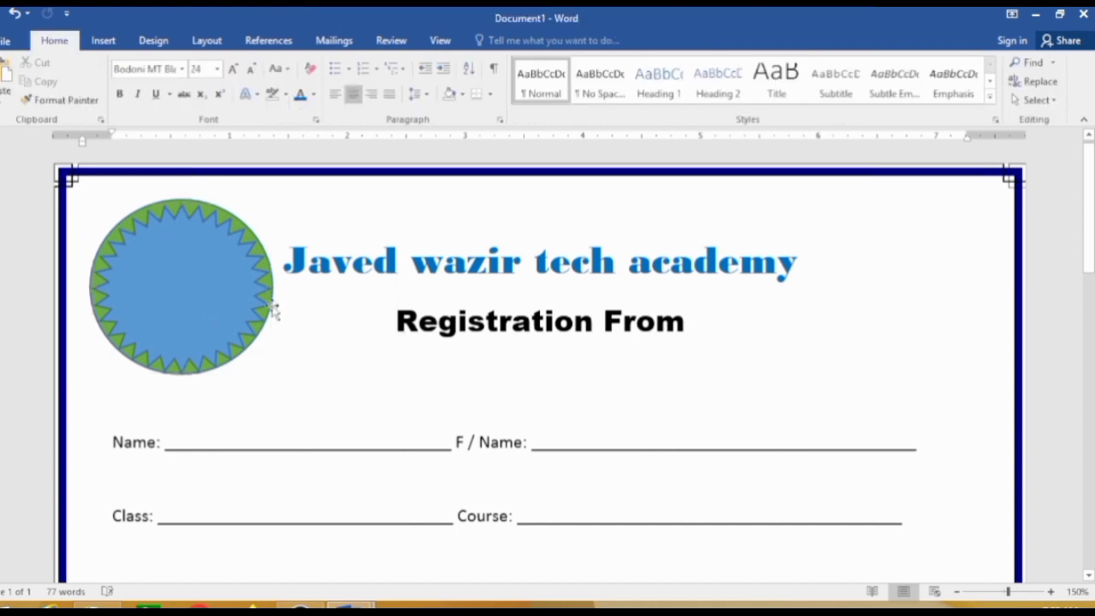
pyautogui.click(206, 274)
pyautogui.click(207, 274)
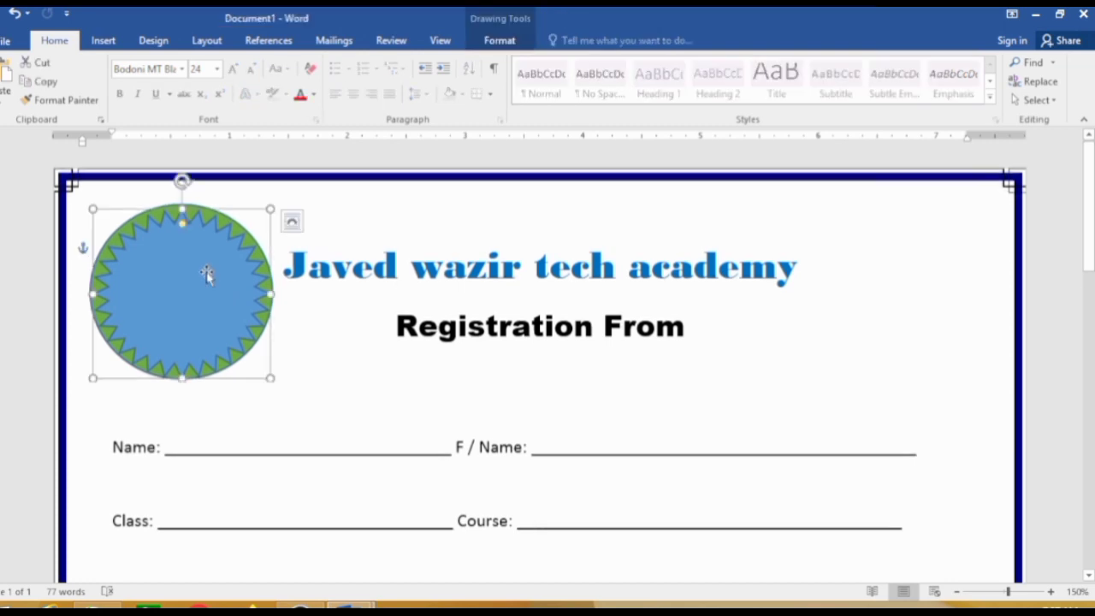
pyautogui.press('Up')
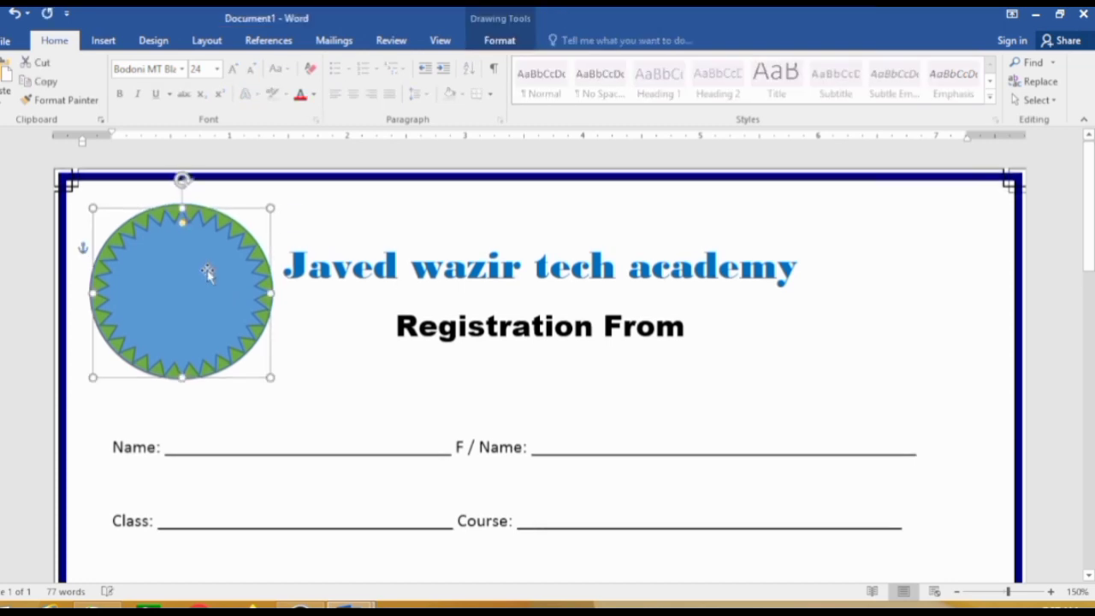
pyautogui.press('Up')
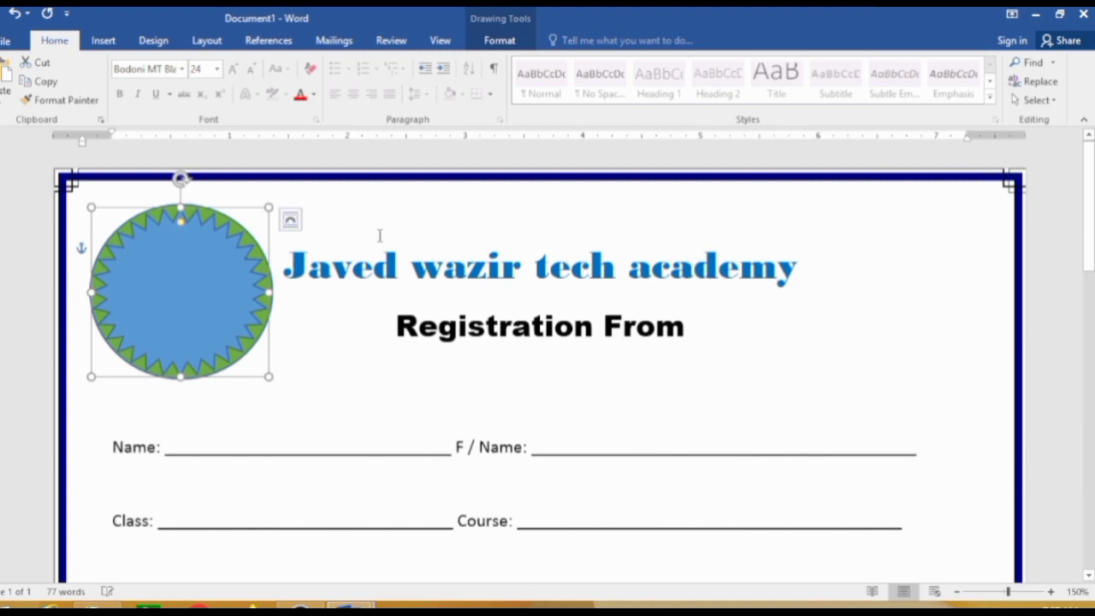
pyautogui.click(390, 222)
# Step: Draw an oval circle over the star, centre it, and fill it white
pyautogui.click(103, 40)
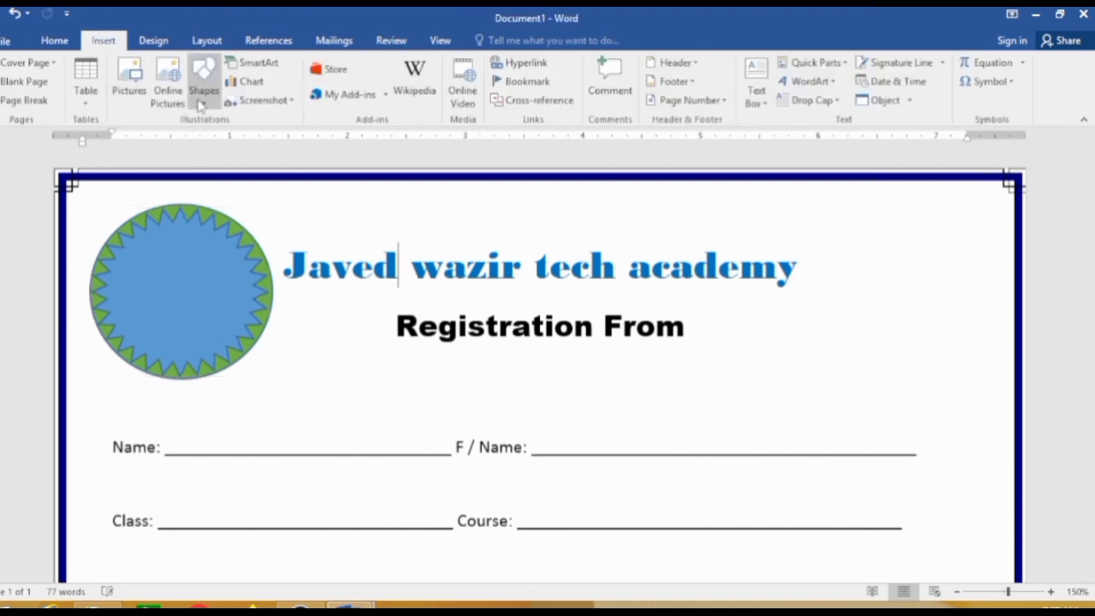
pyautogui.click(210, 100)
pyautogui.click(294, 147)
pyautogui.moveTo(135, 244); pyautogui.dragTo(275, 371)
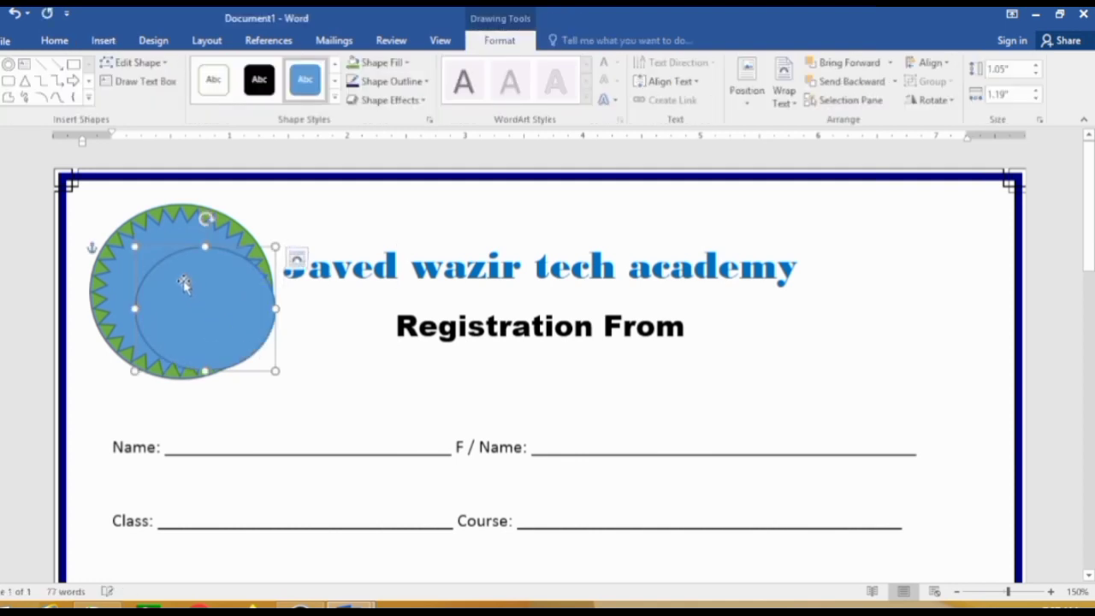
pyautogui.moveTo(183, 284)
pyautogui.mouseDown()
pyautogui.moveTo(164, 242)
pyautogui.moveTo(178, 227)
pyautogui.mouseUp()
pyautogui.press('Left')
pyautogui.press('Left')
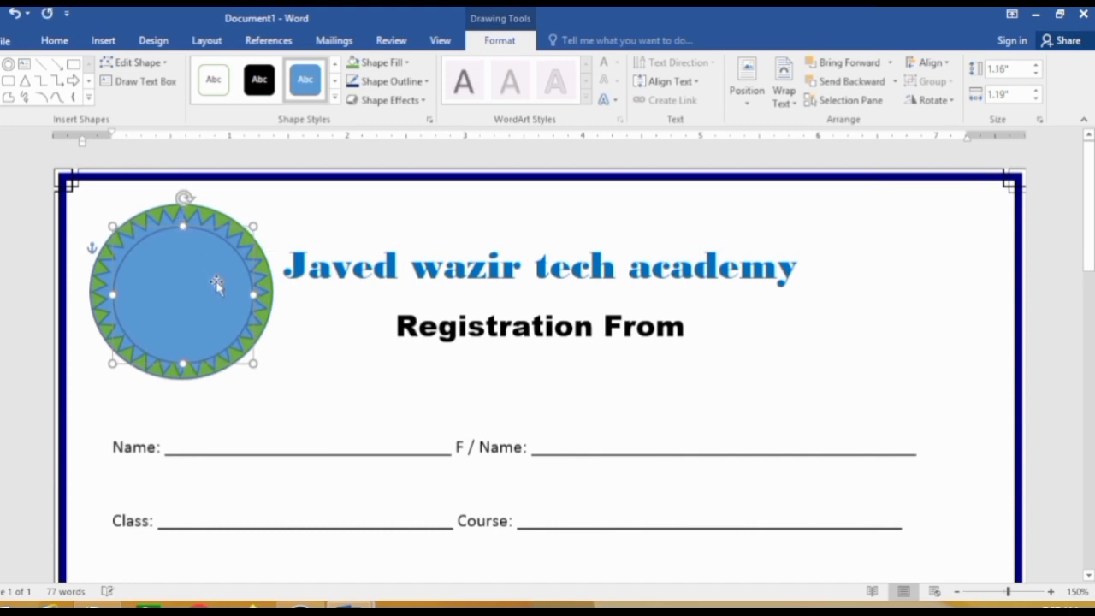
pyautogui.press('Up')
pyautogui.press('Up')
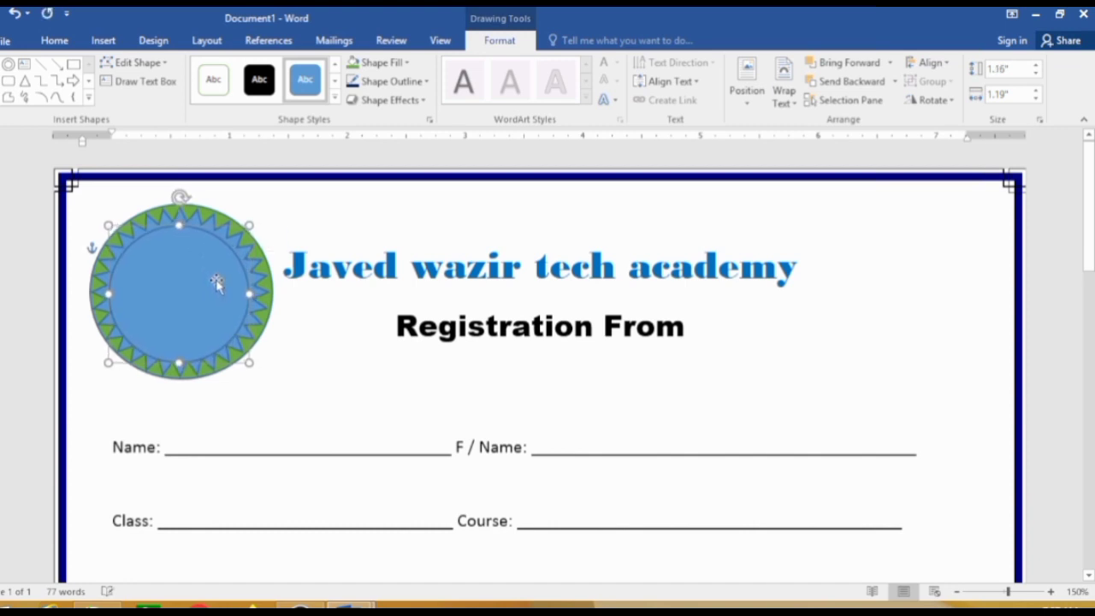
pyautogui.press('Up')
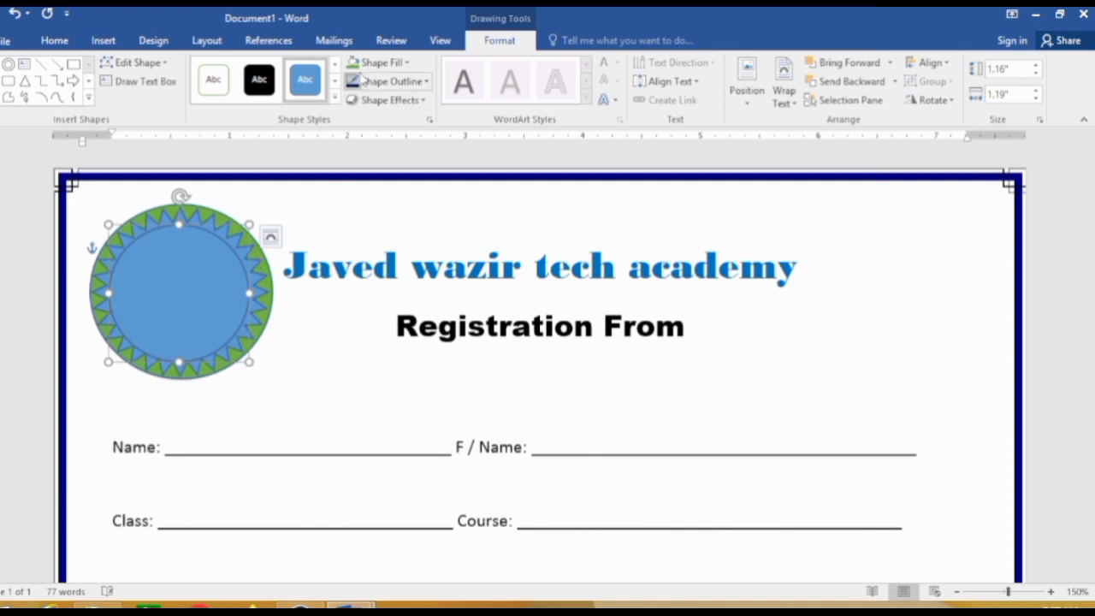
pyautogui.click(408, 62)
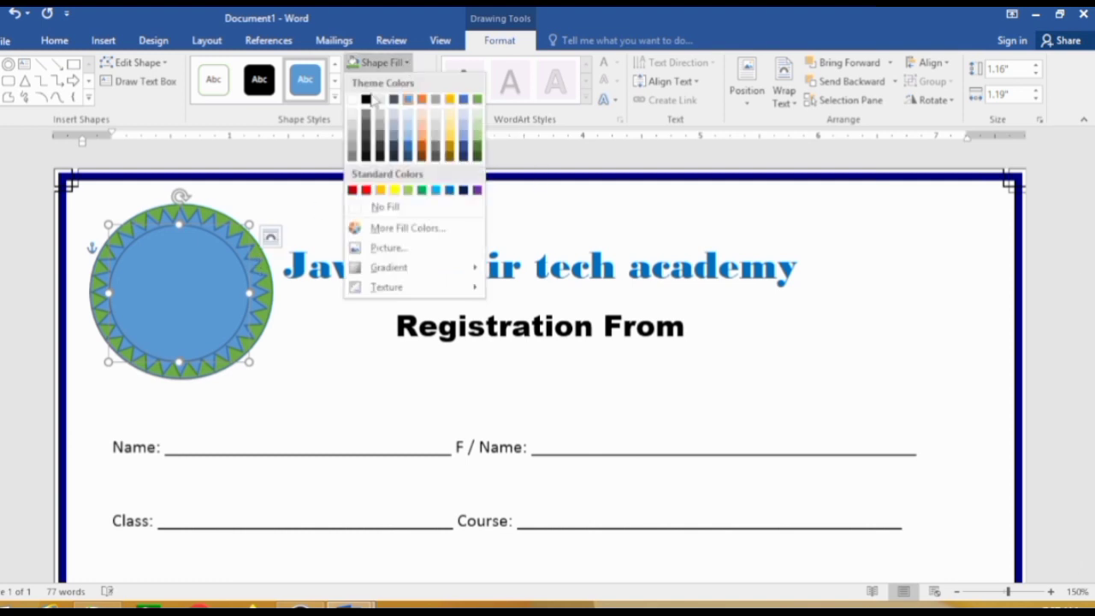
pyautogui.click(351, 101)
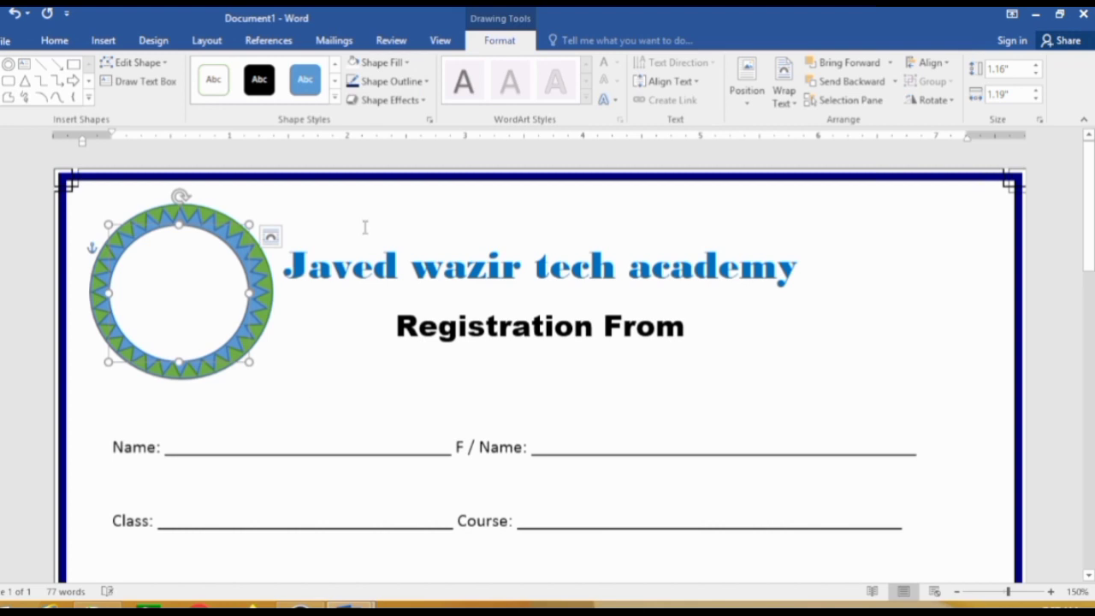
# Step: Fine-nudge the circle into place and widen it slightly to about 1.16" by 1.21"
pyautogui.hotkey('ctrl', 'Left')
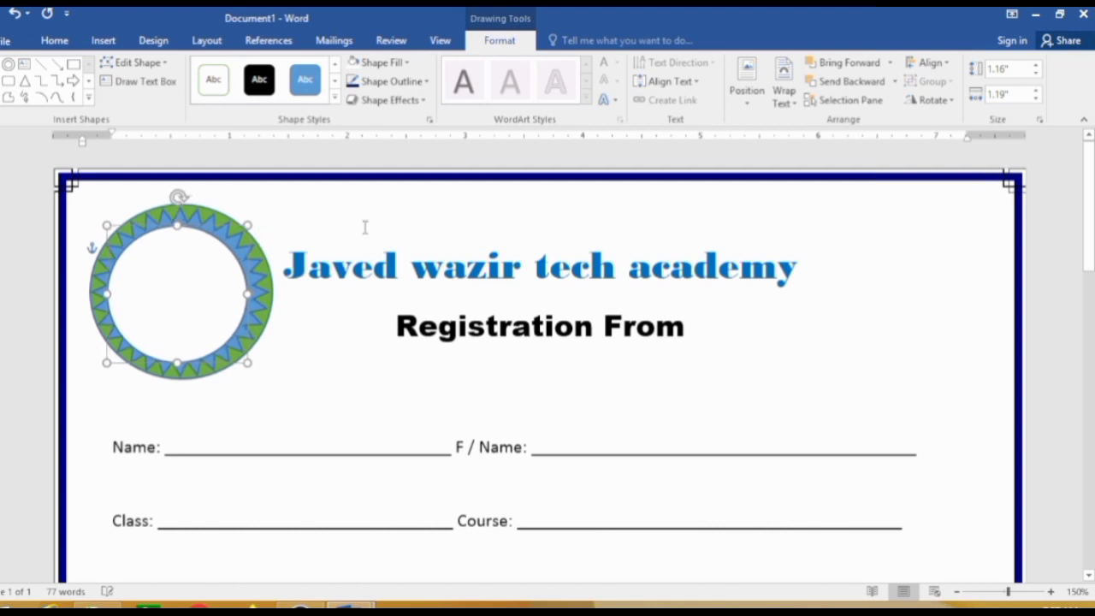
pyautogui.hotkey('ctrl', 'Right')
pyautogui.hotkey('ctrl', 'Up')
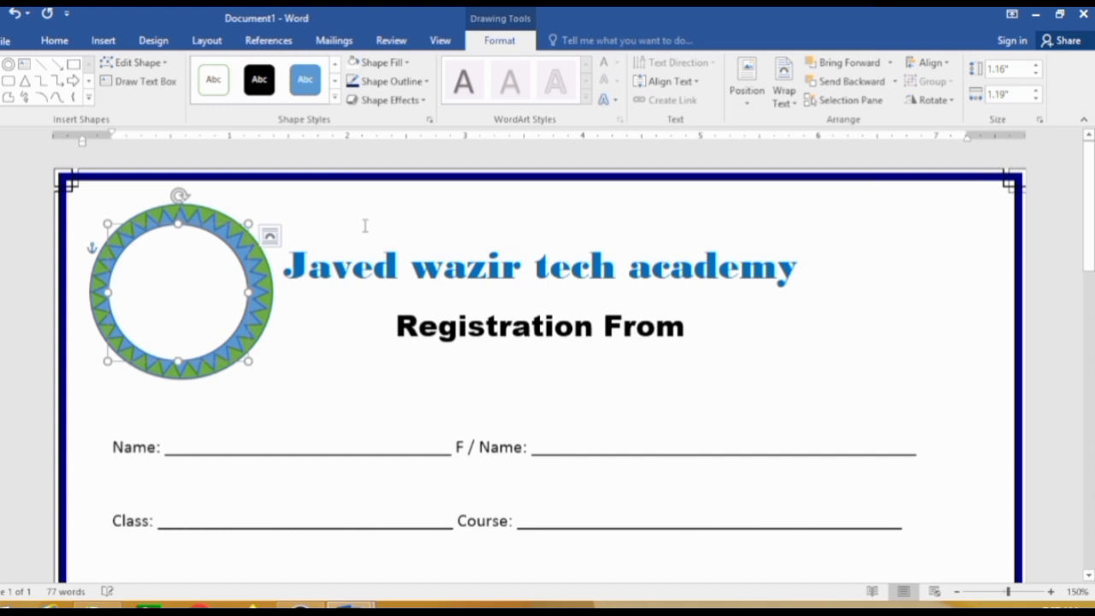
pyautogui.hotkey('ctrl', 'Right')
pyautogui.hotkey('ctrl', 'Up')
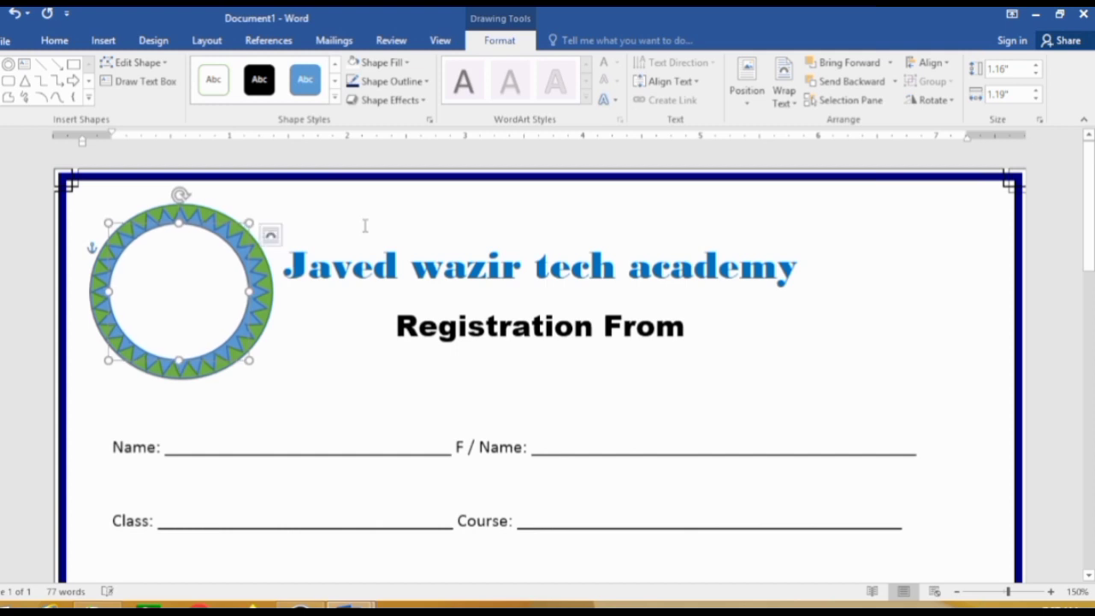
pyautogui.hotkey('ctrl', 'Left')
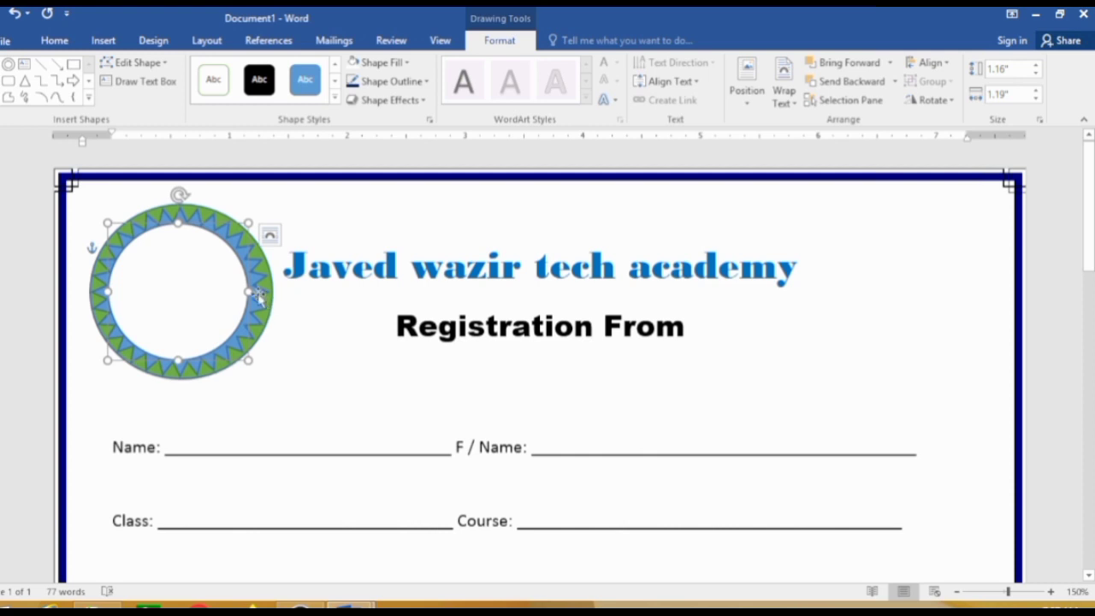
pyautogui.moveTo(248, 290); pyautogui.dragTo(249, 292)
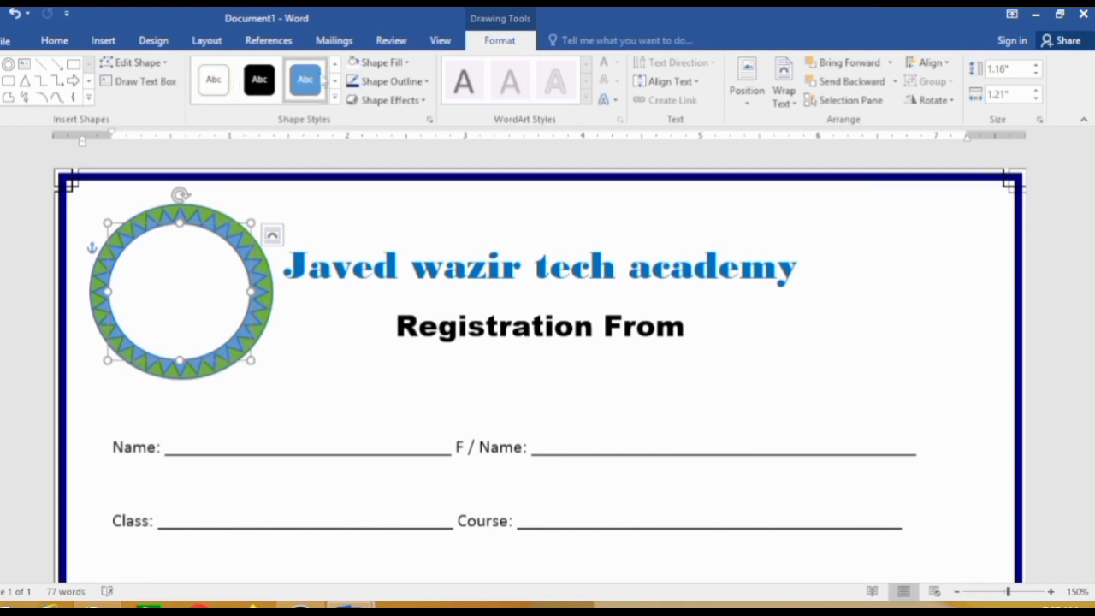
# Step: Draw a donut shape inside the ring, then resize and shift it until centred, about 1.22" by 1.21"
pyautogui.click(104, 43)
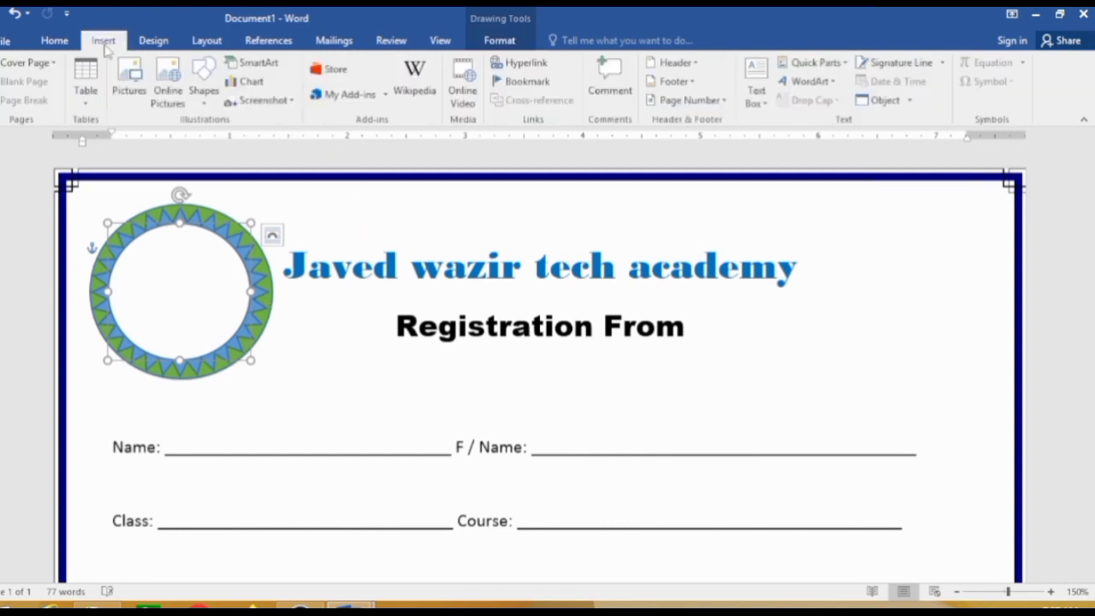
pyautogui.click(204, 86)
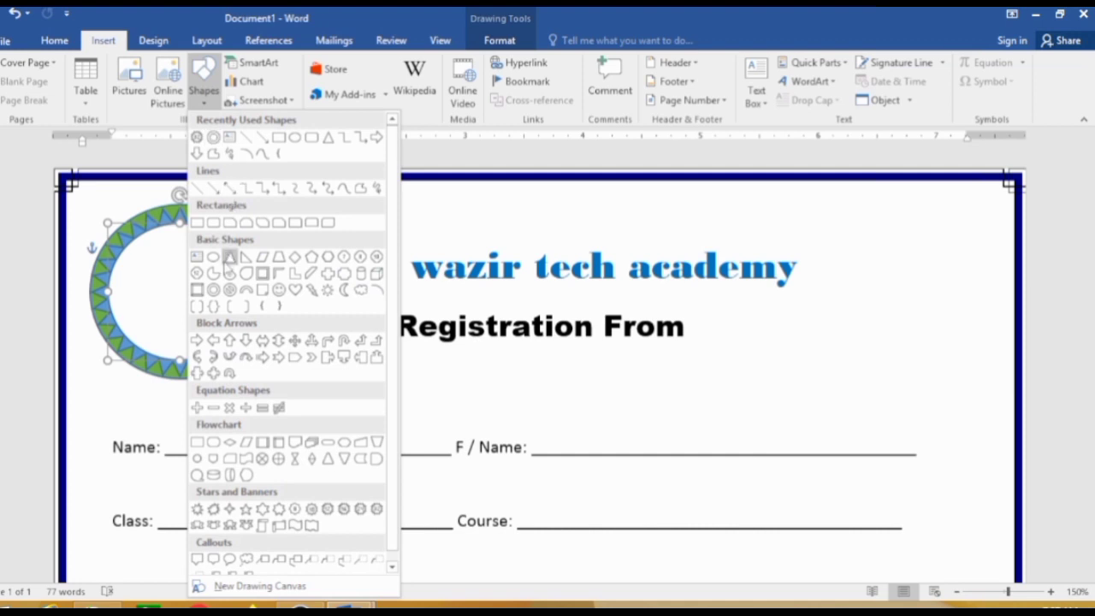
pyautogui.click(213, 289)
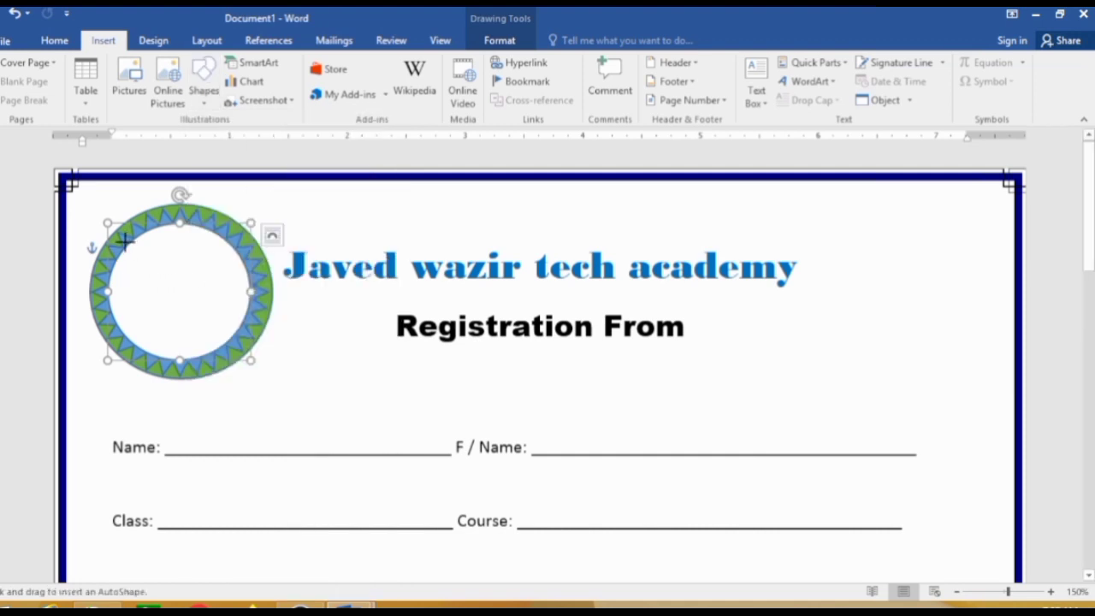
pyautogui.moveTo(124, 242); pyautogui.dragTo(247, 365)
pyautogui.moveTo(125, 304)
pyautogui.mouseDown()
pyautogui.moveTo(109, 289)
pyautogui.moveTo(112, 272)
pyautogui.mouseUp()
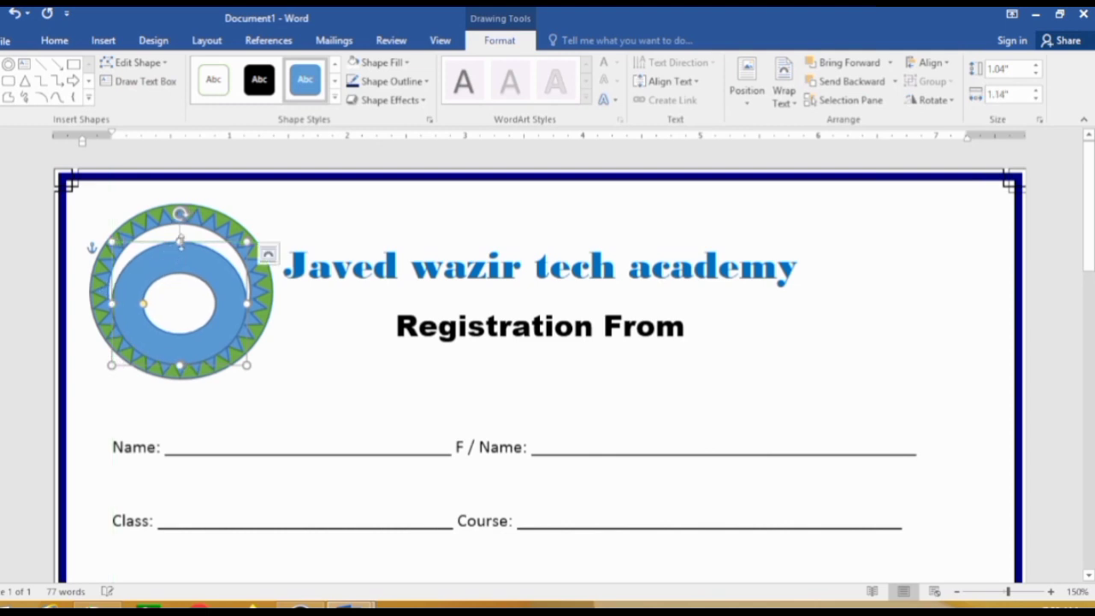
pyautogui.moveTo(179, 242); pyautogui.dragTo(180, 220)
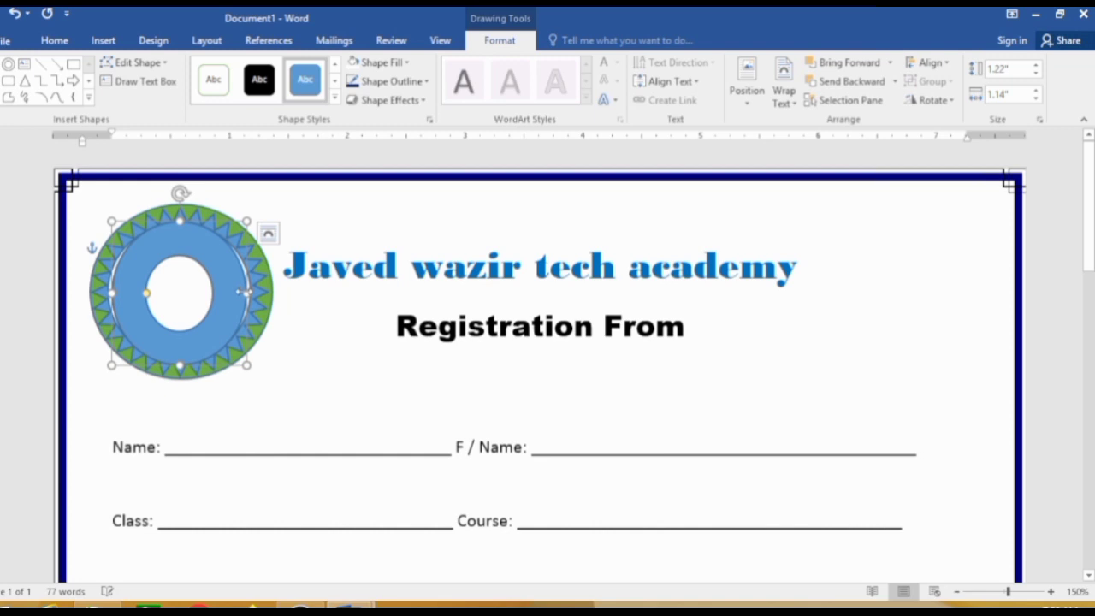
pyautogui.moveTo(243, 293); pyautogui.dragTo(249, 292)
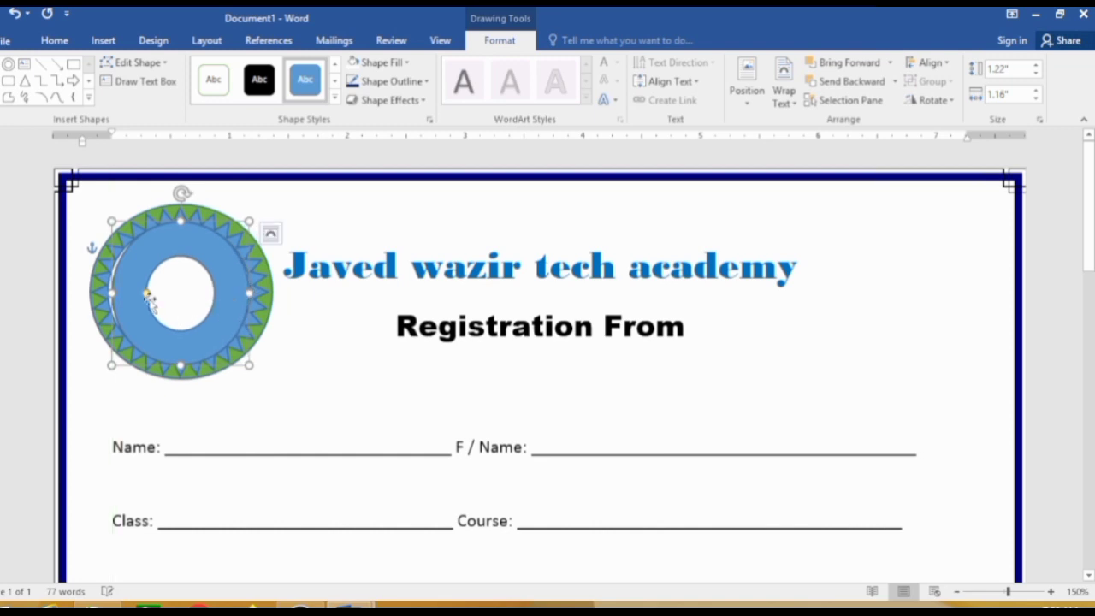
pyautogui.moveTo(118, 294)
pyautogui.mouseDown()
pyautogui.moveTo(104, 292)
pyautogui.moveTo(131, 294)
pyautogui.mouseUp()
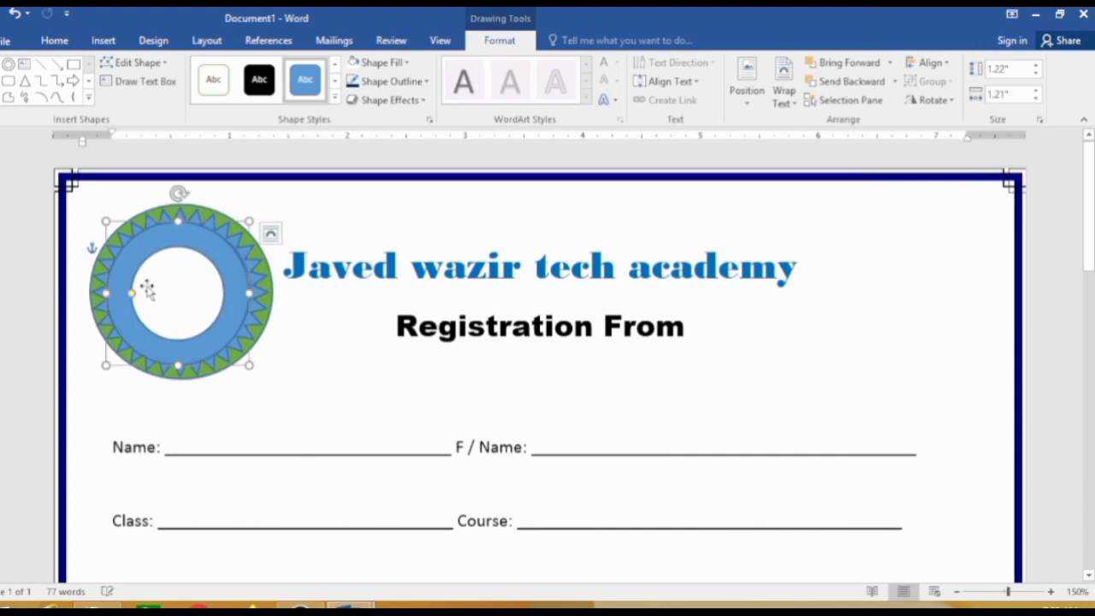
pyautogui.click(407, 69)
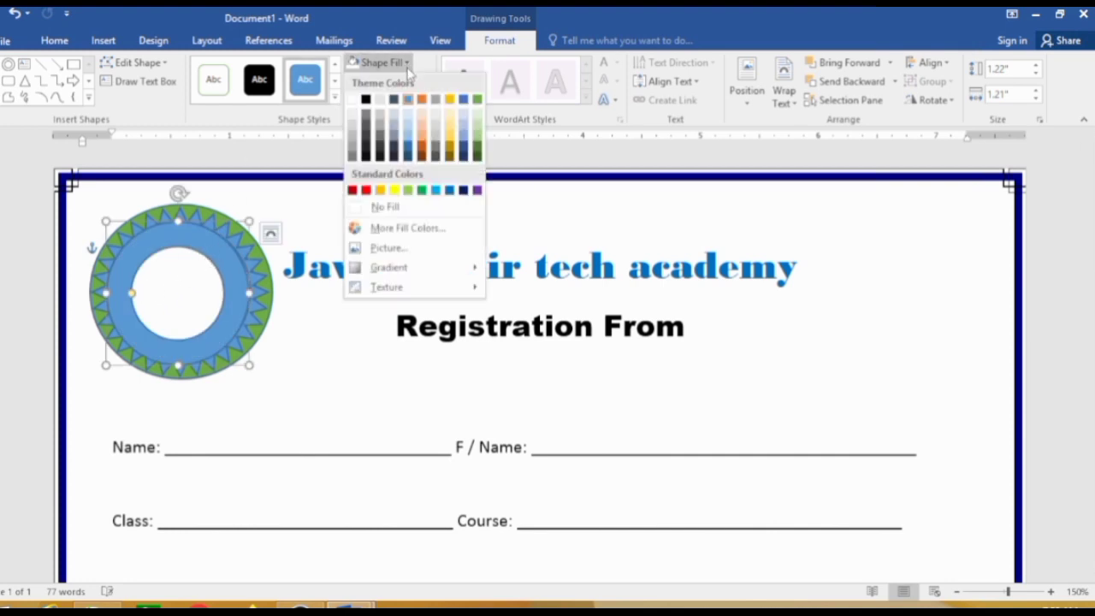
# Step: Give the inner donut no fill and a thicker red outline
pyautogui.click(360, 215)
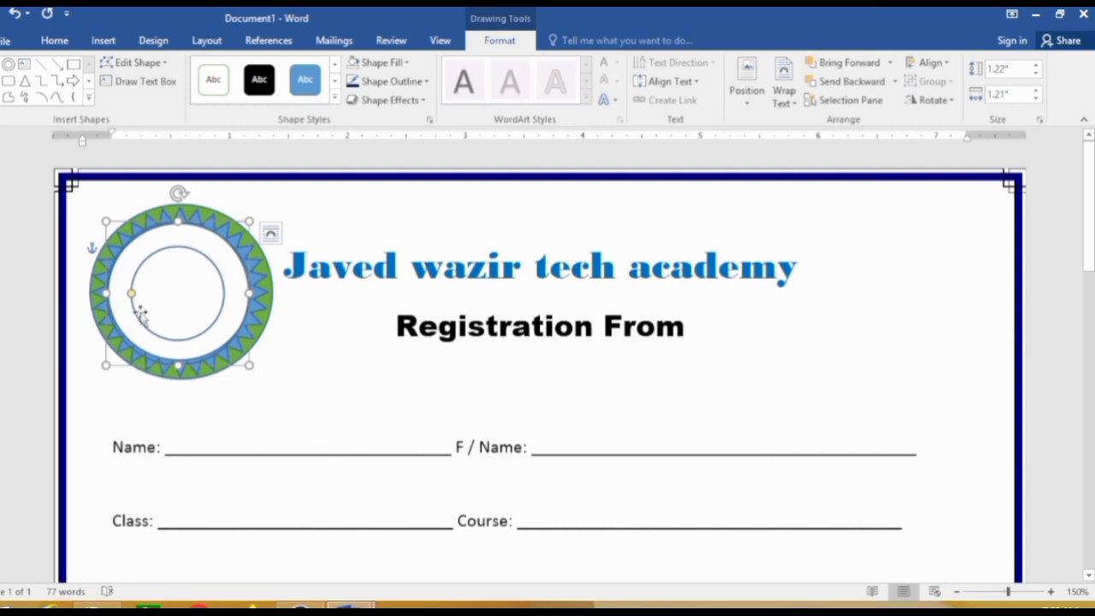
pyautogui.scroll(1, 137, 304)
pyautogui.scroll(2, 128, 299)
pyautogui.scroll(2, 129, 299)
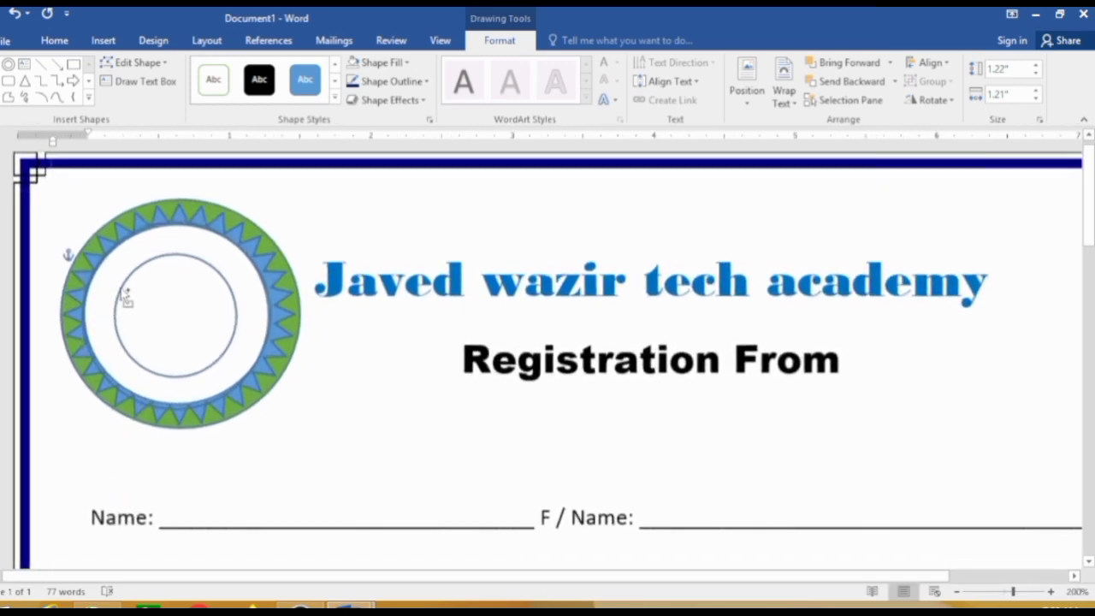
pyautogui.scroll(1, 148, 306)
pyautogui.scroll(1, 157, 305)
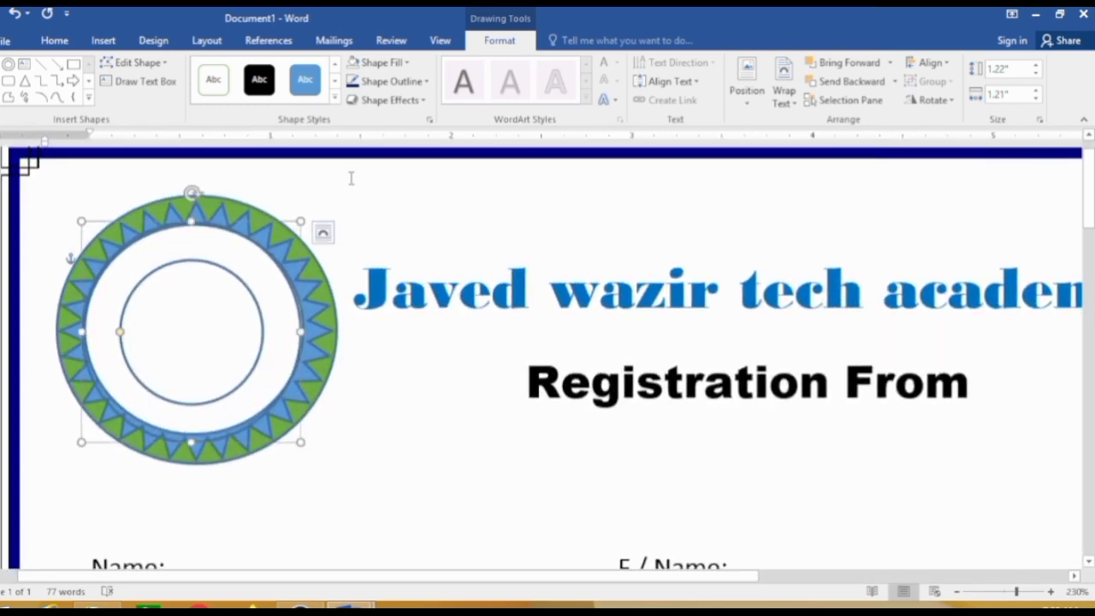
pyautogui.click(427, 82)
pyautogui.moveTo(416, 265)
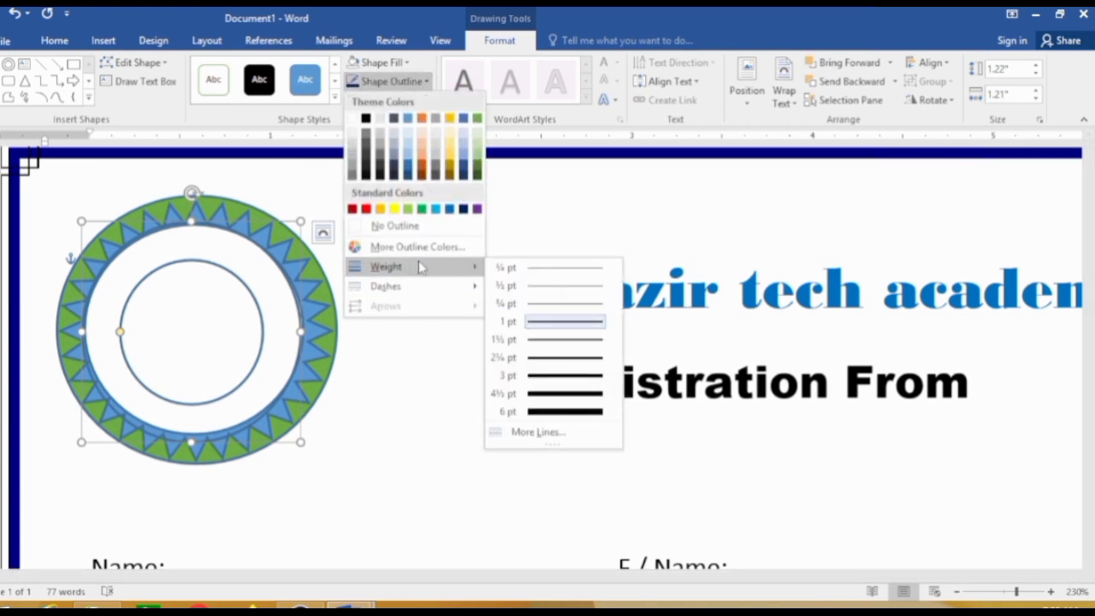
pyautogui.click(560, 363)
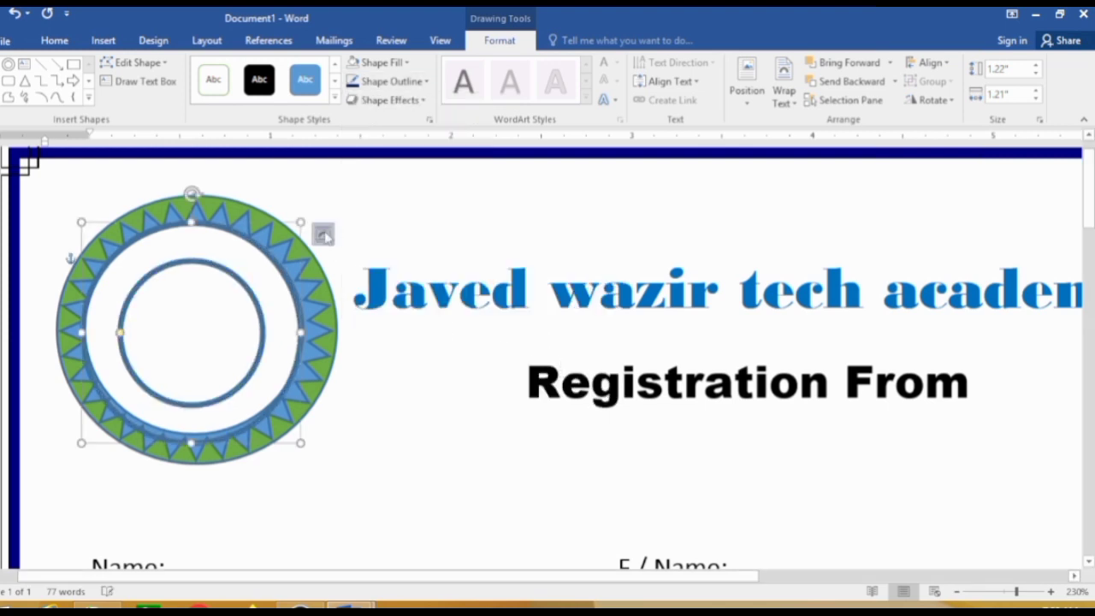
pyautogui.click(427, 82)
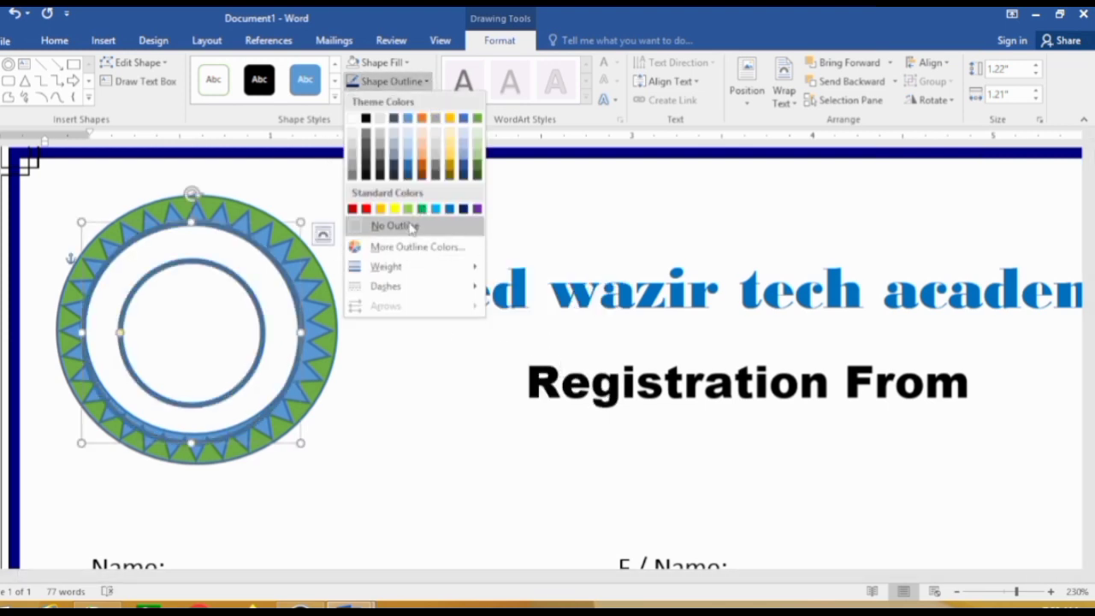
pyautogui.click(366, 209)
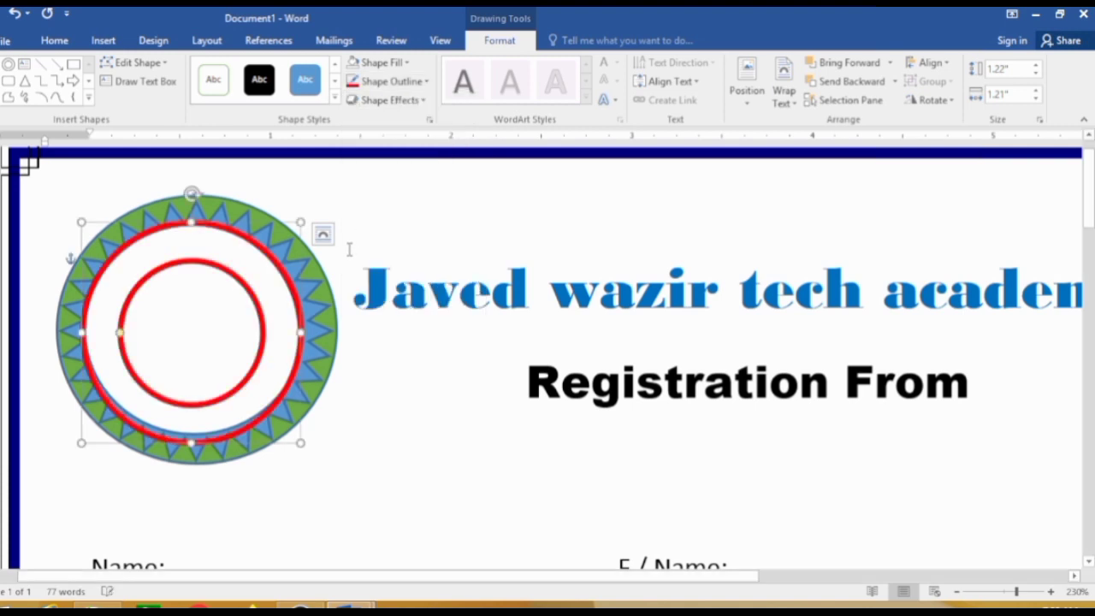
# Step: Change the outer star ring's outline weight, then deselect the logo shapes
pyautogui.click(256, 220)
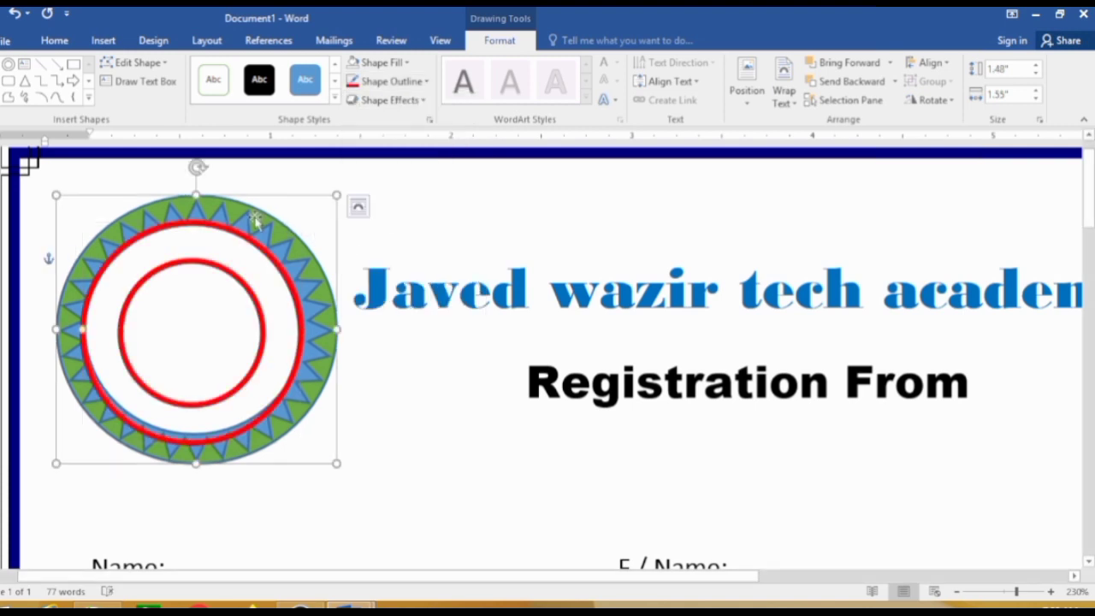
pyautogui.click(426, 82)
pyautogui.moveTo(409, 266)
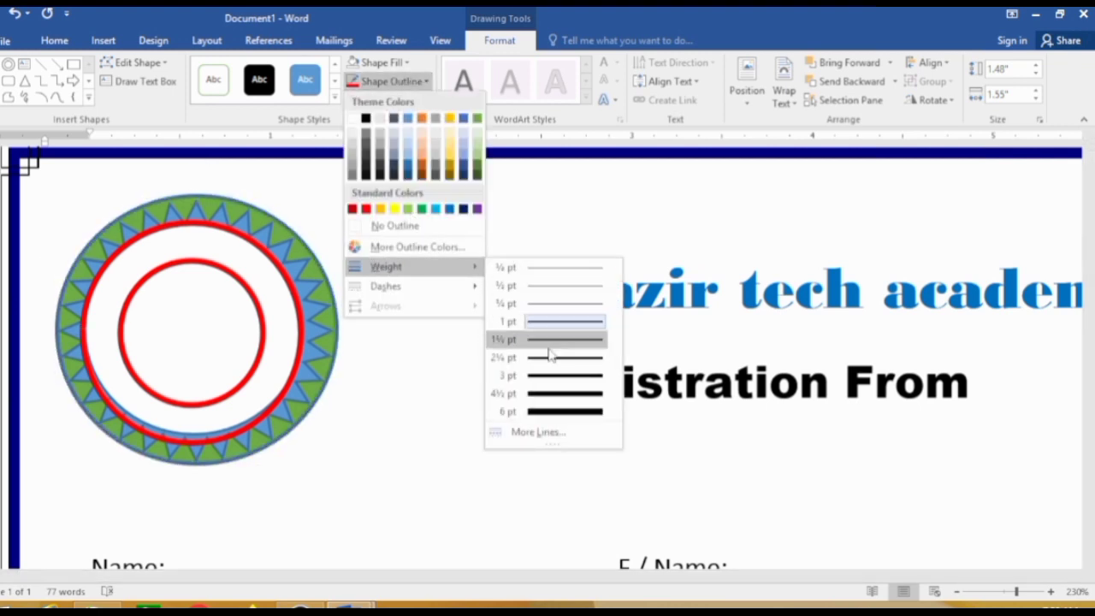
pyautogui.click(544, 321)
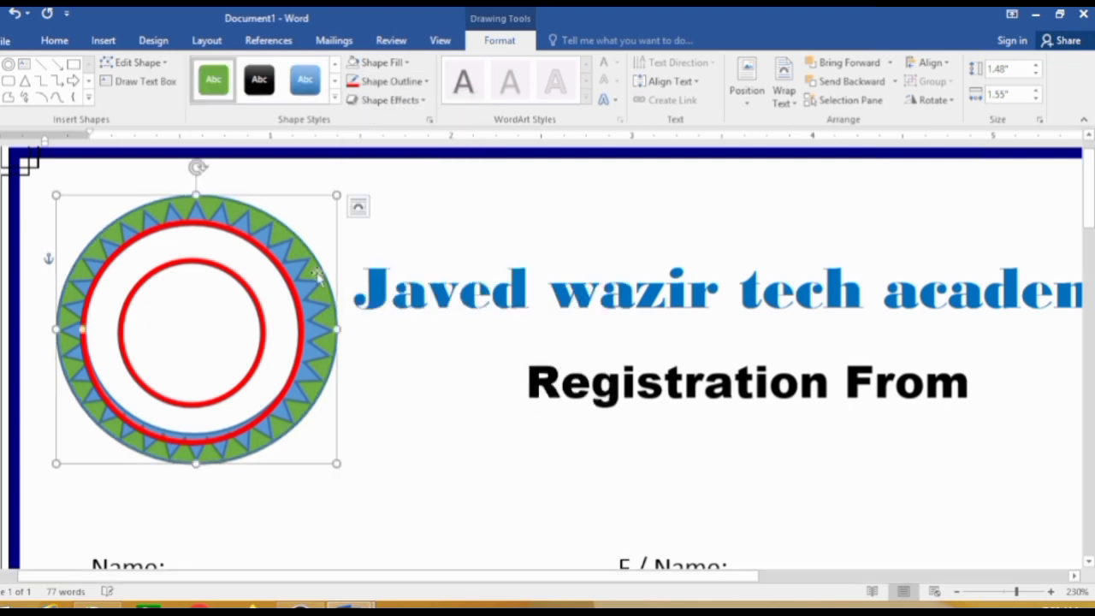
pyautogui.click(418, 235)
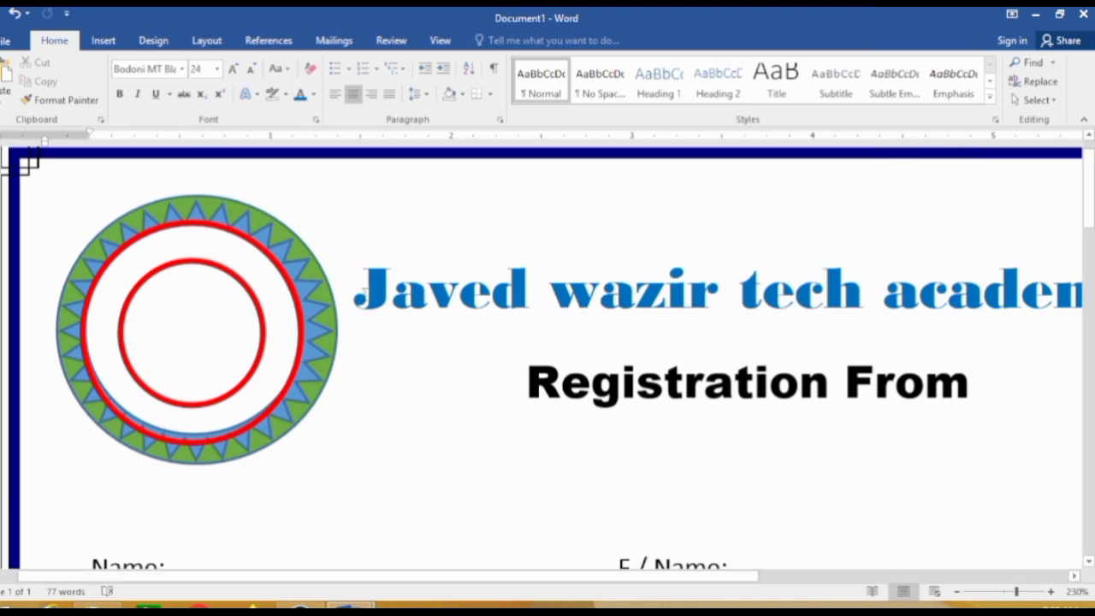
# Step: Place the cursor in the academy name text and bring up the WordArt style gallery
pyautogui.scroll(2, 434, 275)
pyautogui.click(433, 248)
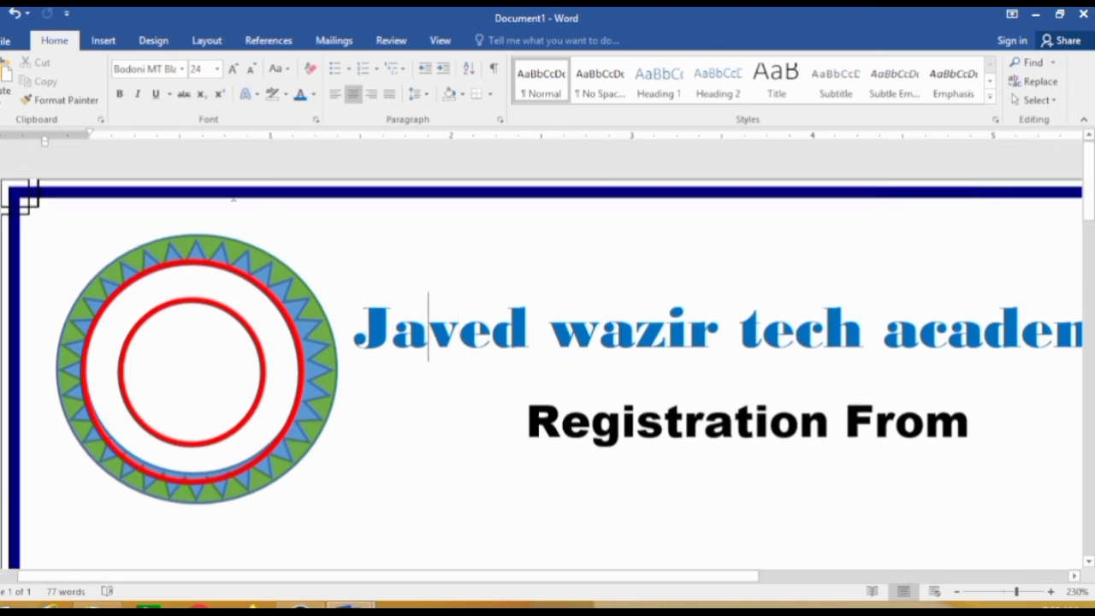
pyautogui.scroll(-5, 265, 289)
pyautogui.scroll(5, 286, 311)
pyautogui.click(103, 40)
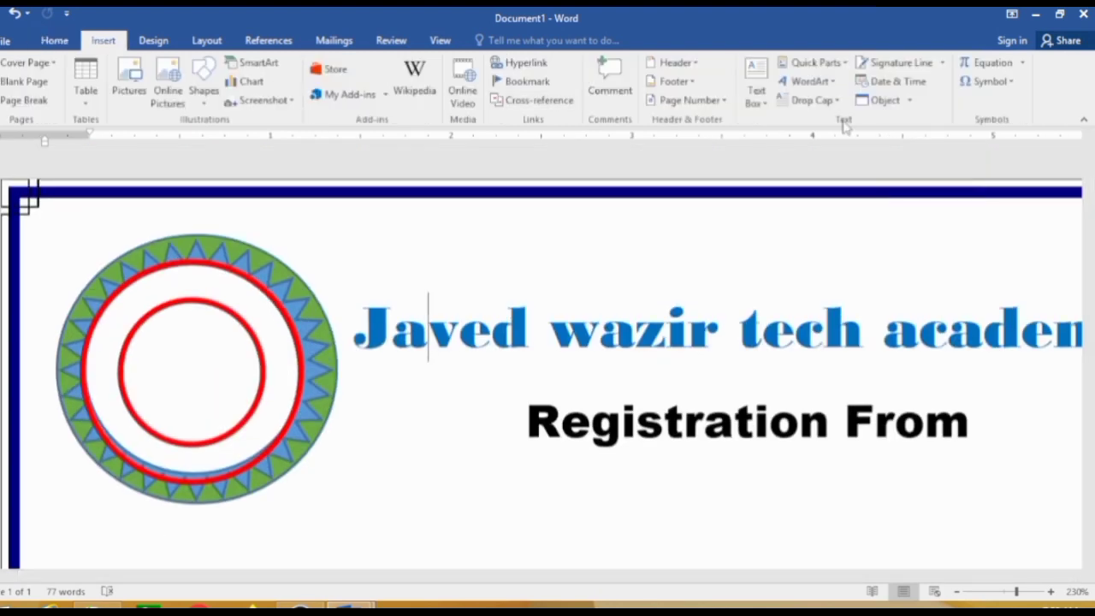
pyautogui.click(821, 88)
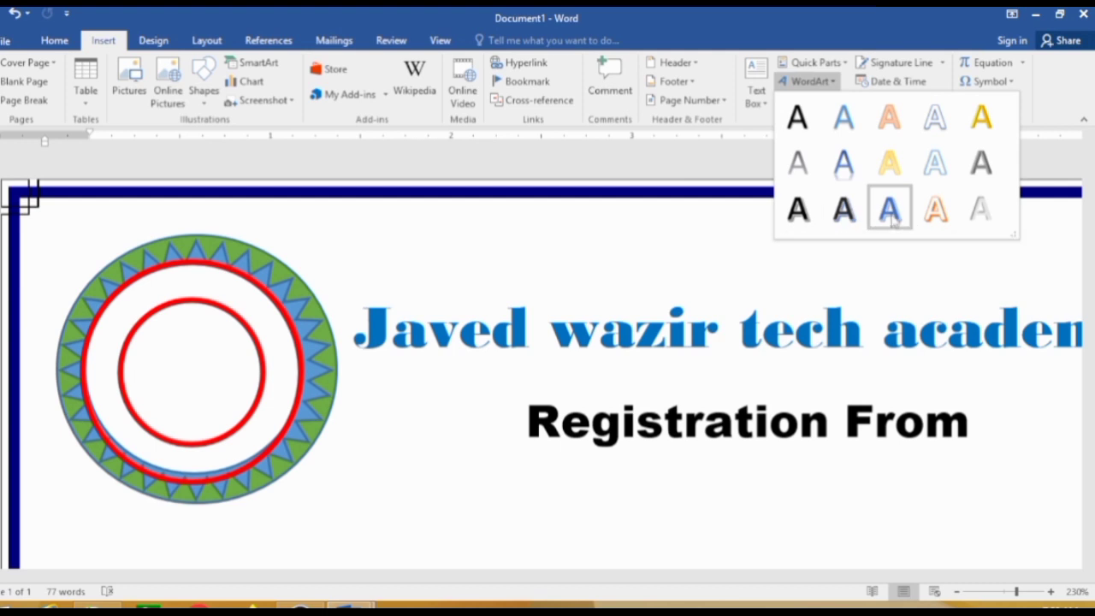
# Step: Insert WordArt in the chosen style reading 'JAVED WAZIR TECH'
pyautogui.click(797, 210)
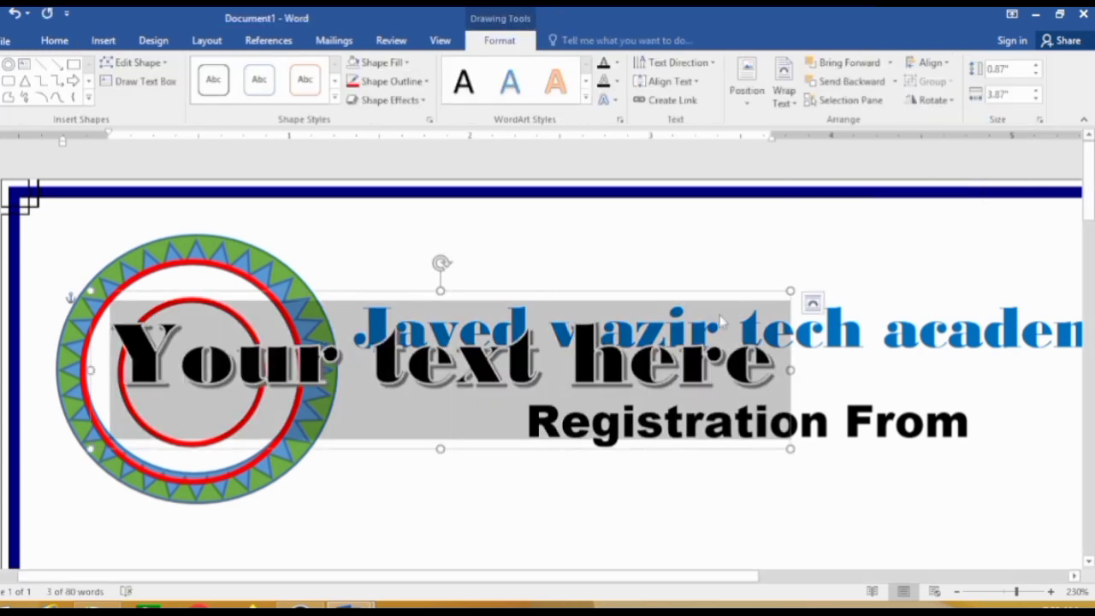
pyautogui.write('ka')
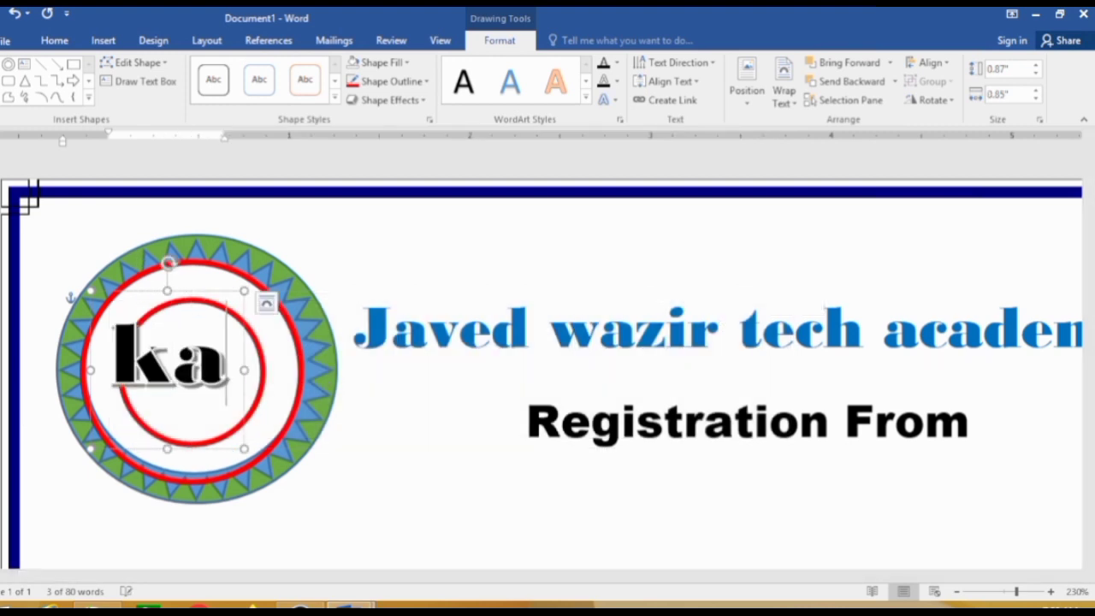
pyautogui.press('BackSpace')
pyautogui.press('BackSpace')
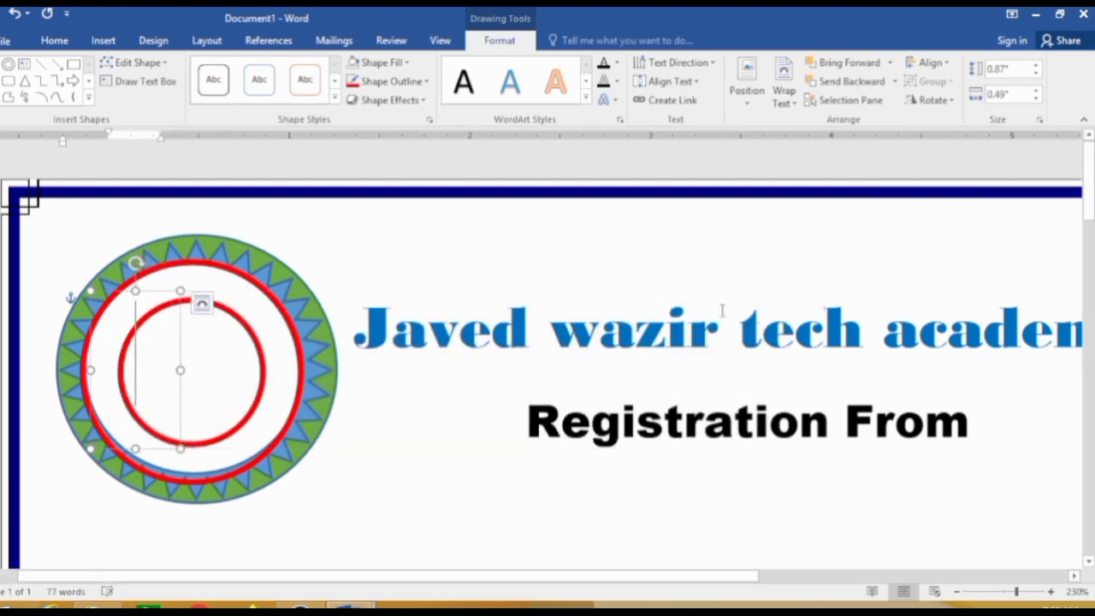
pyautogui.write('JAV')
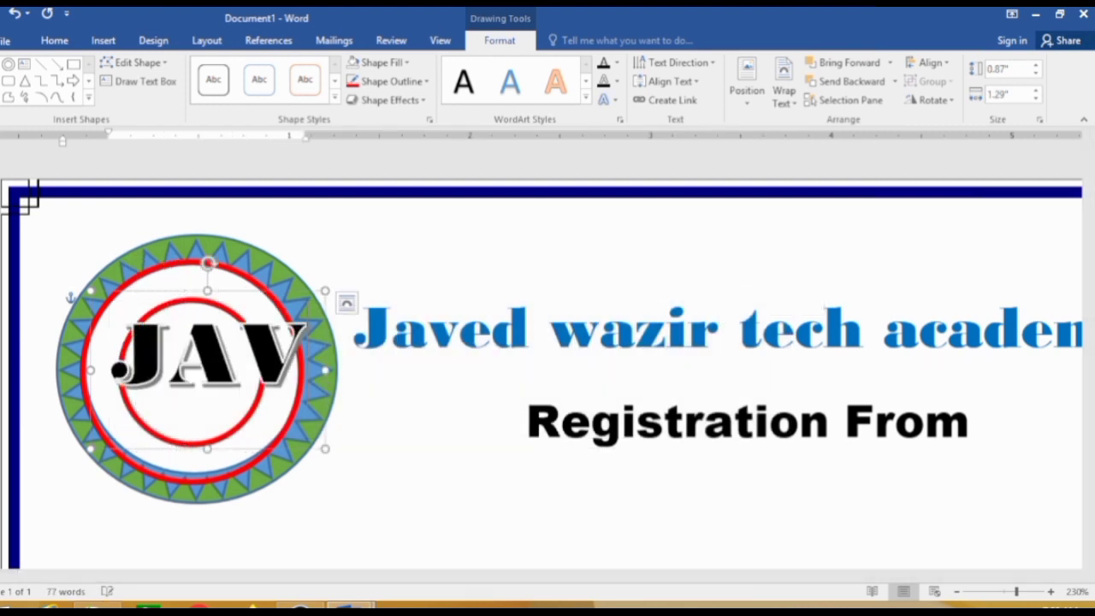
pyautogui.write('ED W')
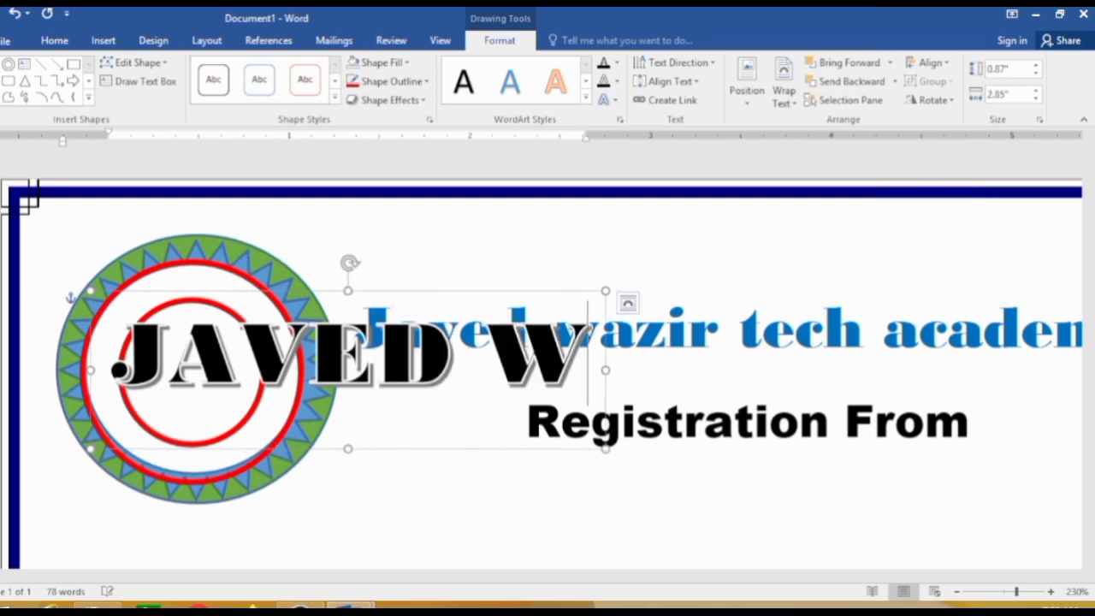
pyautogui.write('AZIR')
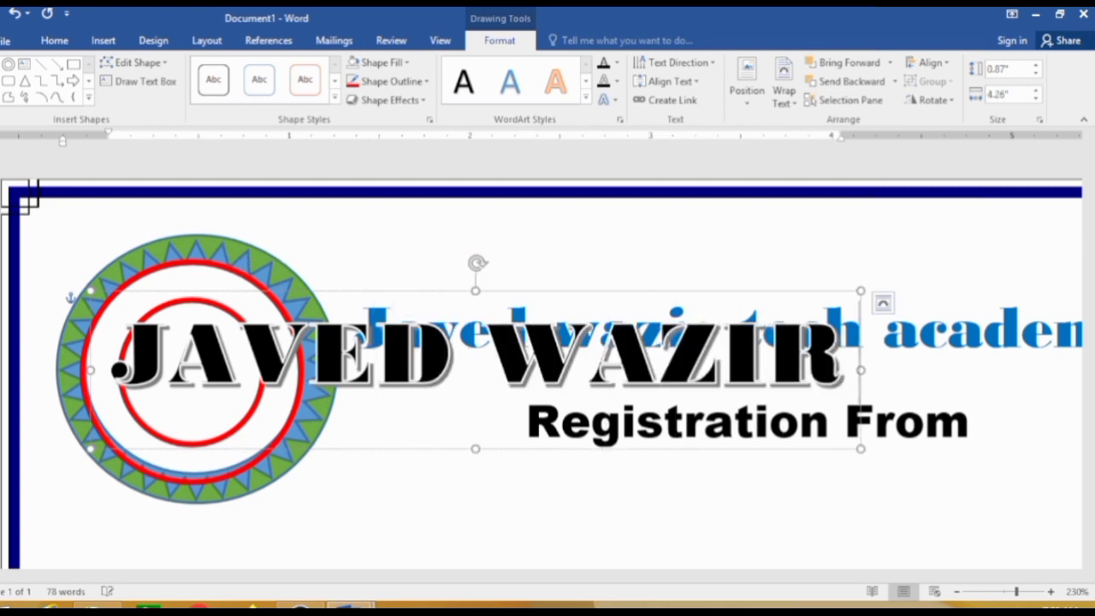
pyautogui.write(' TECH')
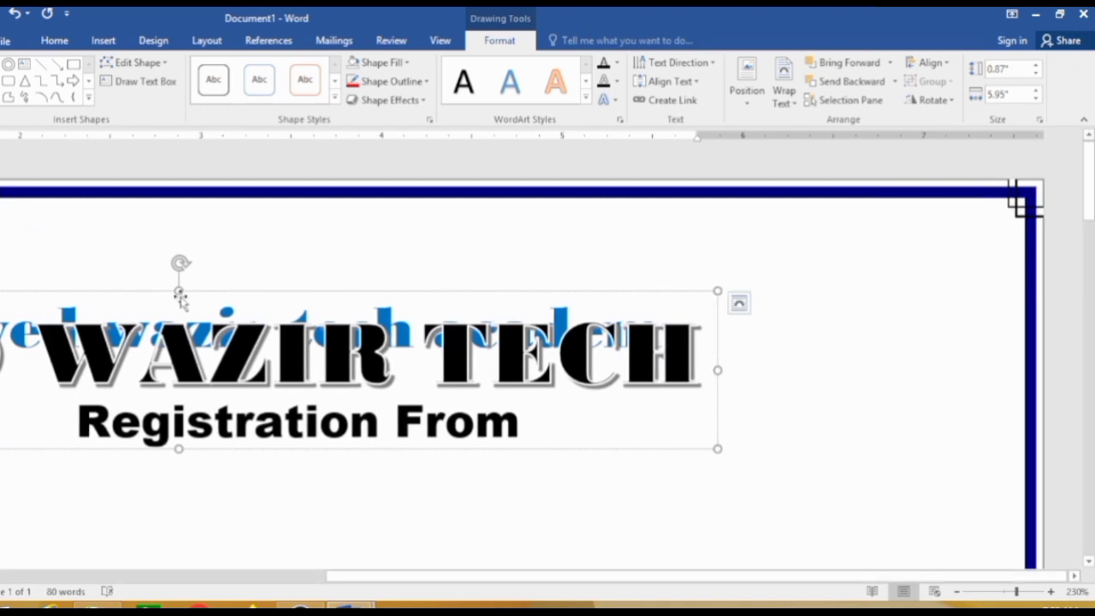
# Step: Reduce the WordArt box height to 0.6", append 'ACAD' after TECH, and narrow the box
pyautogui.moveTo(179, 292); pyautogui.dragTo(179, 339)
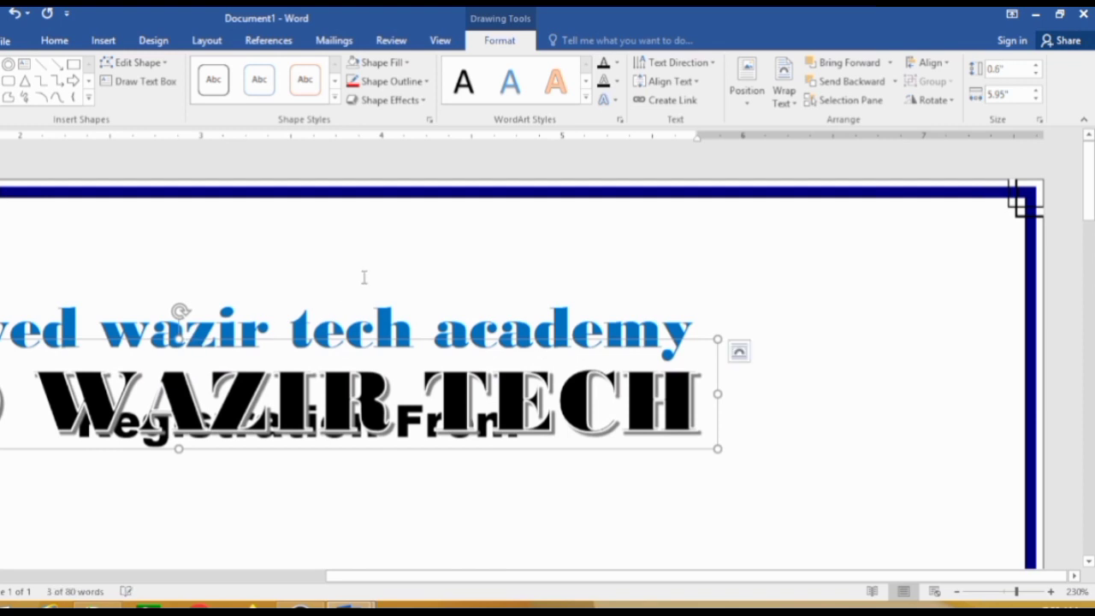
pyautogui.write('j')
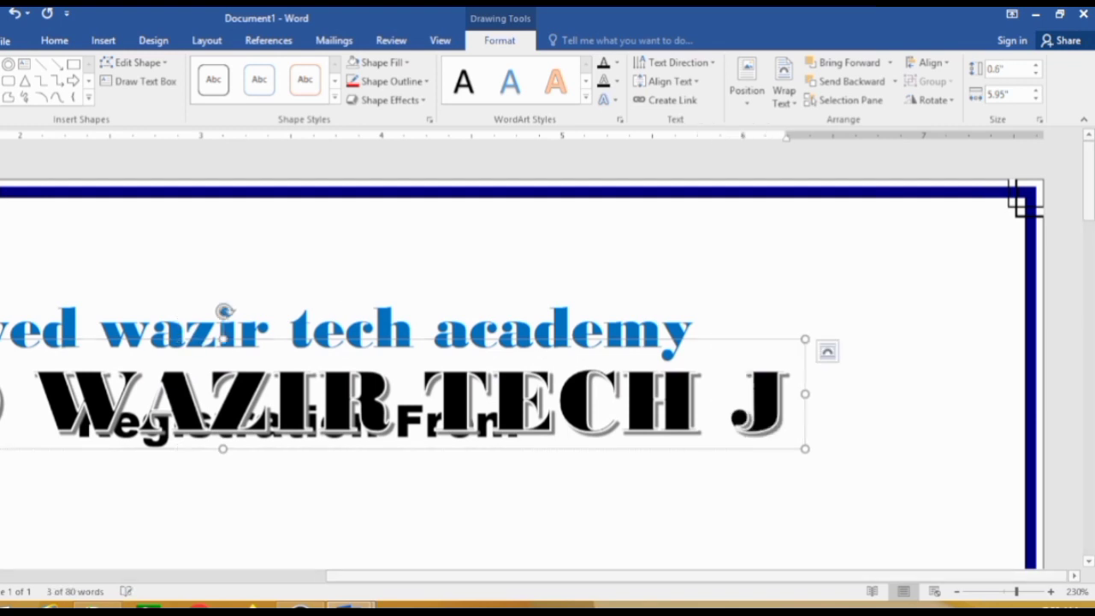
pyautogui.press('BackSpace')
pyautogui.press('BackSpace')
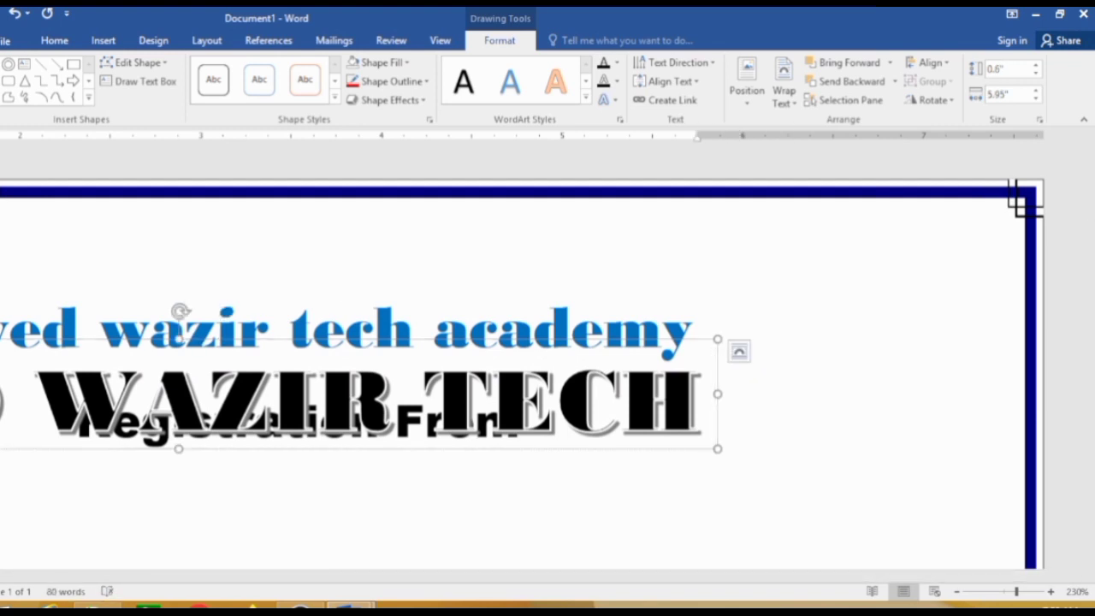
pyautogui.write('ACAD')
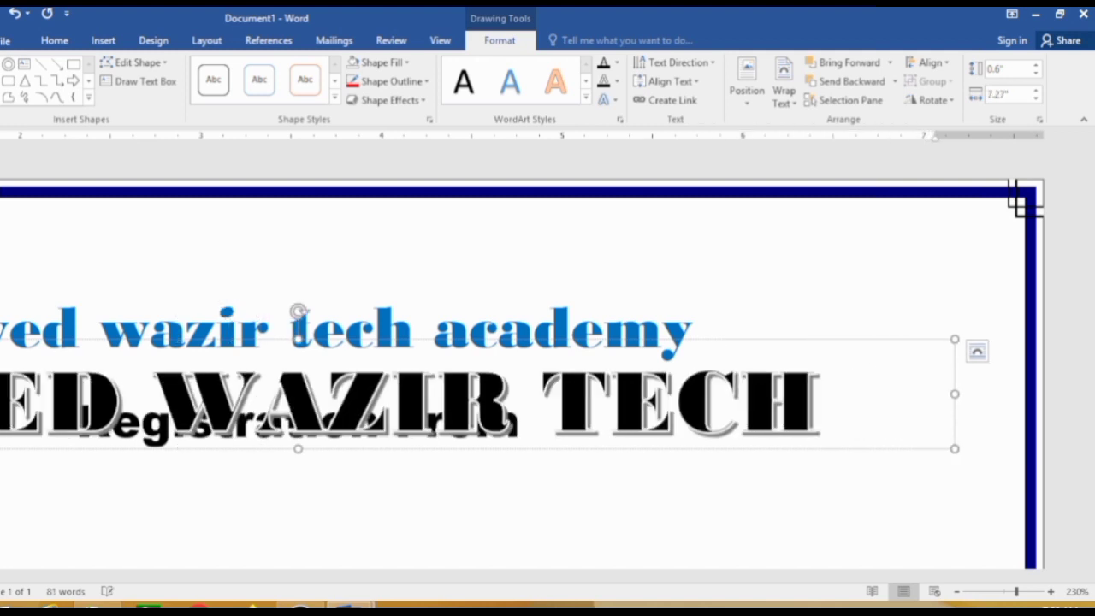
pyautogui.scroll(-3, 470, 371)
pyautogui.scroll(3, 334, 362)
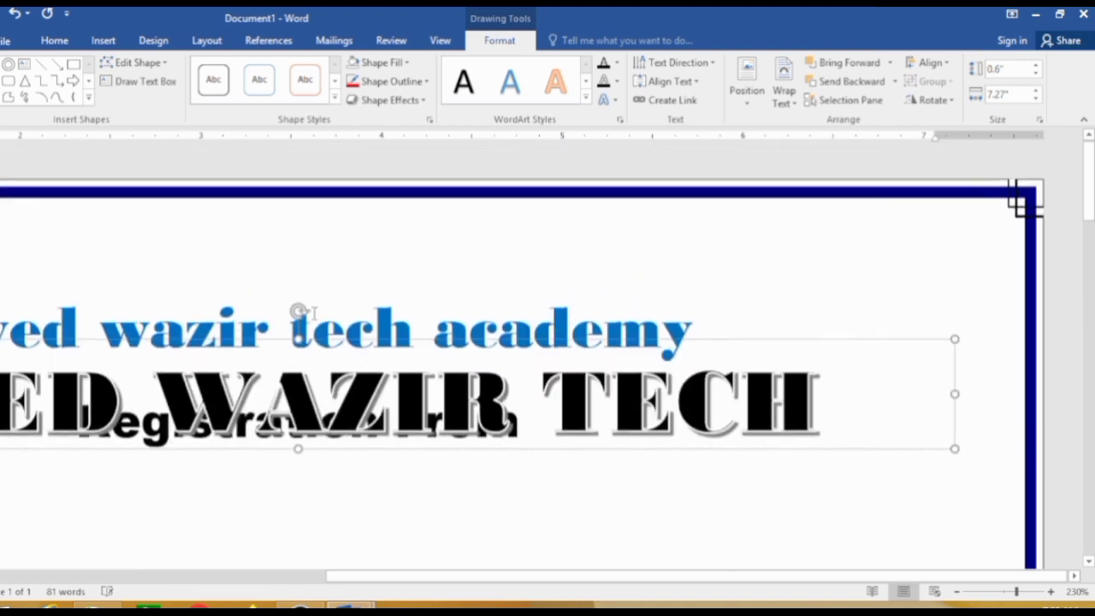
pyautogui.moveTo(954, 393); pyautogui.dragTo(485, 394)
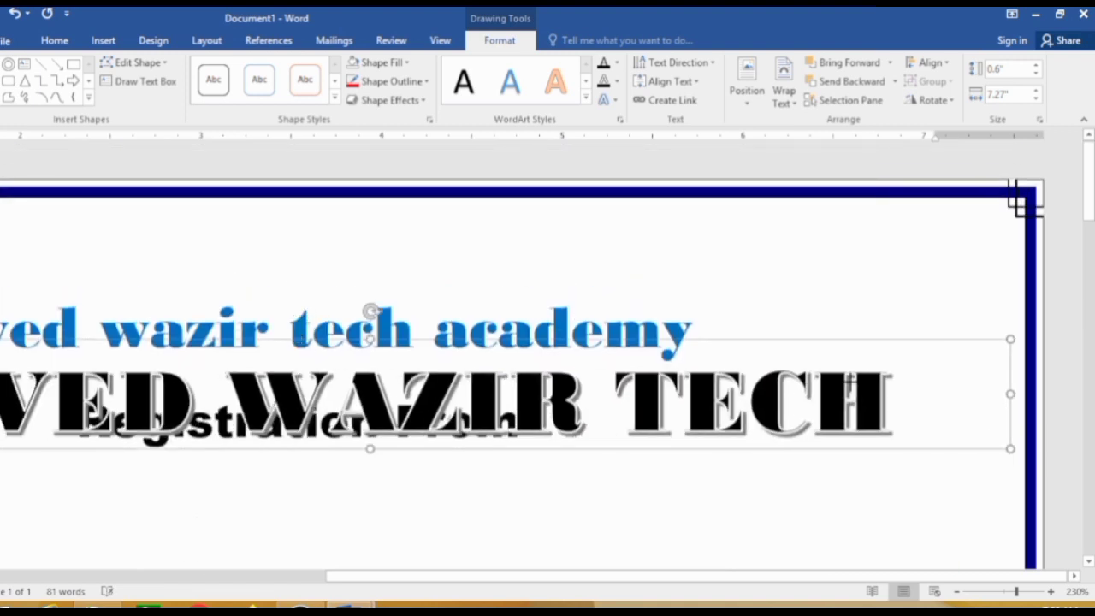
pyautogui.moveTo(416, 369); pyautogui.dragTo(378, 376)
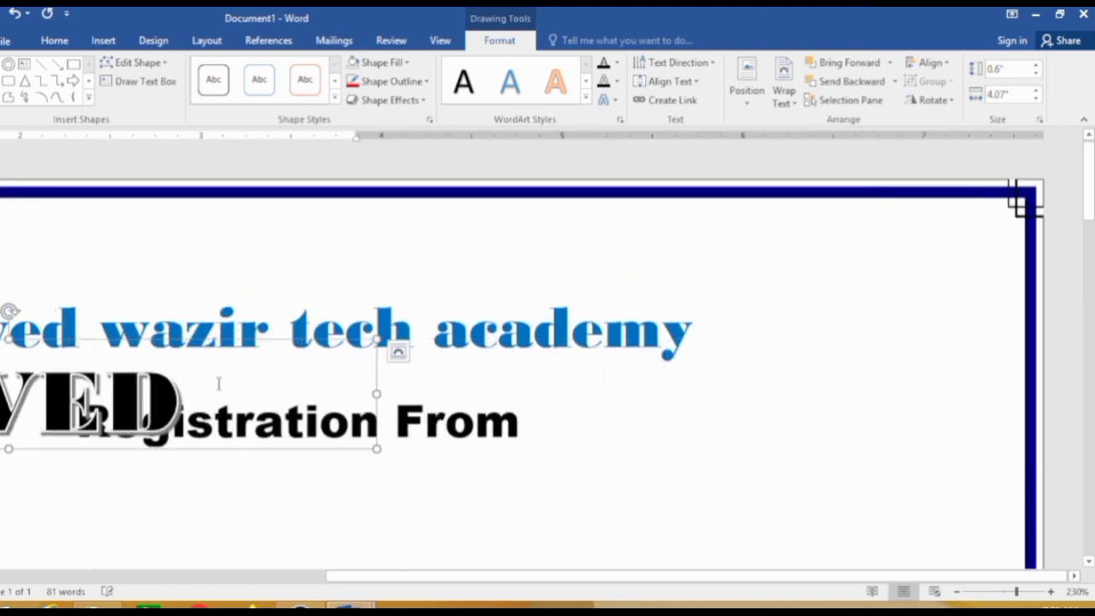
# Step: Stretch the WordArt box to 7.15" wide and select the JAVED WAZIR TECH text
pyautogui.scroll(-2, 220, 377)
pyautogui.scroll(2, 145, 308)
pyautogui.scroll(-2, 461, 277)
pyautogui.scroll(-3, 461, 276)
pyautogui.scroll(-1, 461, 276)
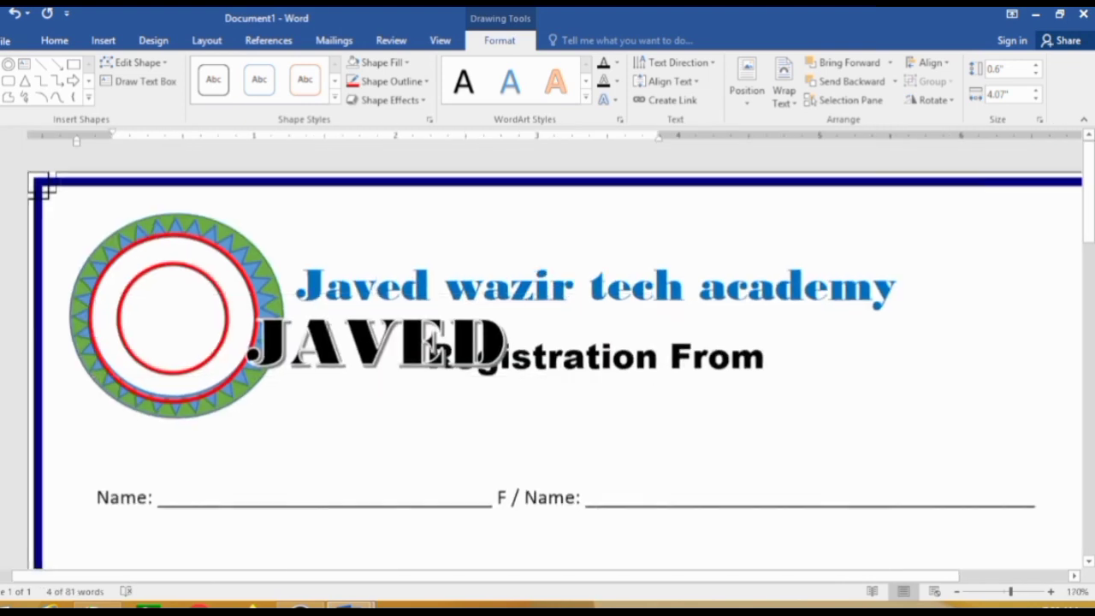
pyautogui.scroll(-1, 461, 277)
pyautogui.moveTo(602, 317); pyautogui.dragTo(840, 317)
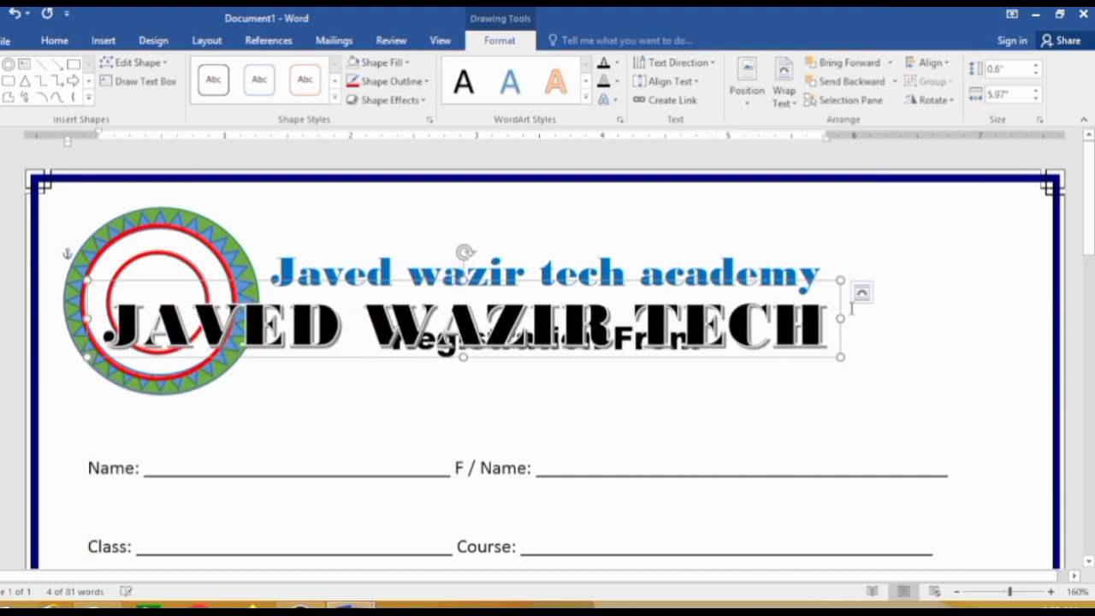
pyautogui.moveTo(840, 318); pyautogui.dragTo(938, 318)
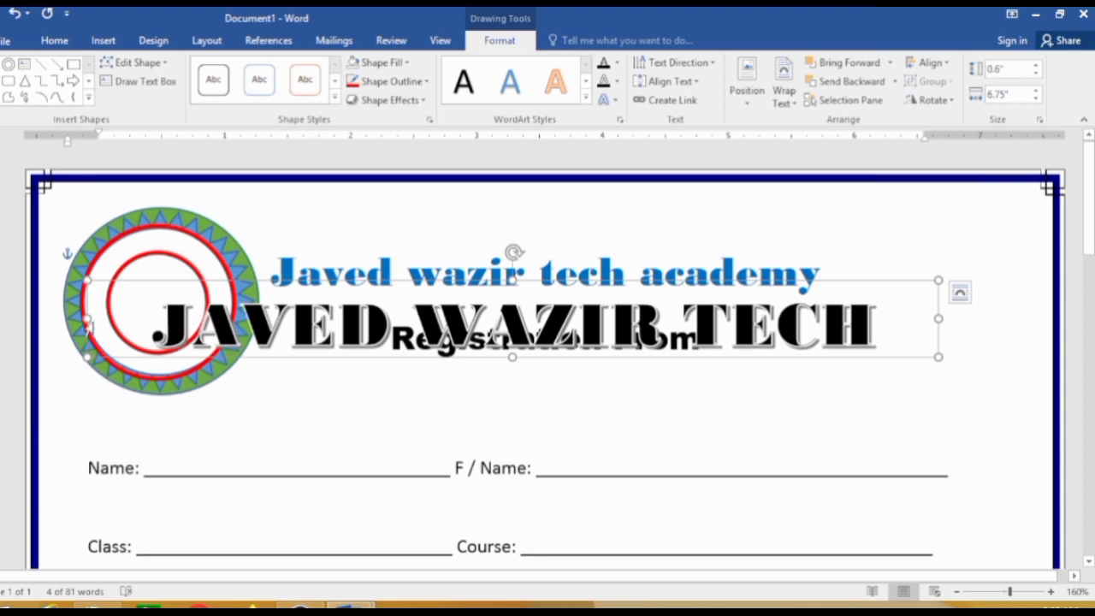
pyautogui.moveTo(89, 318); pyautogui.dragTo(39, 318)
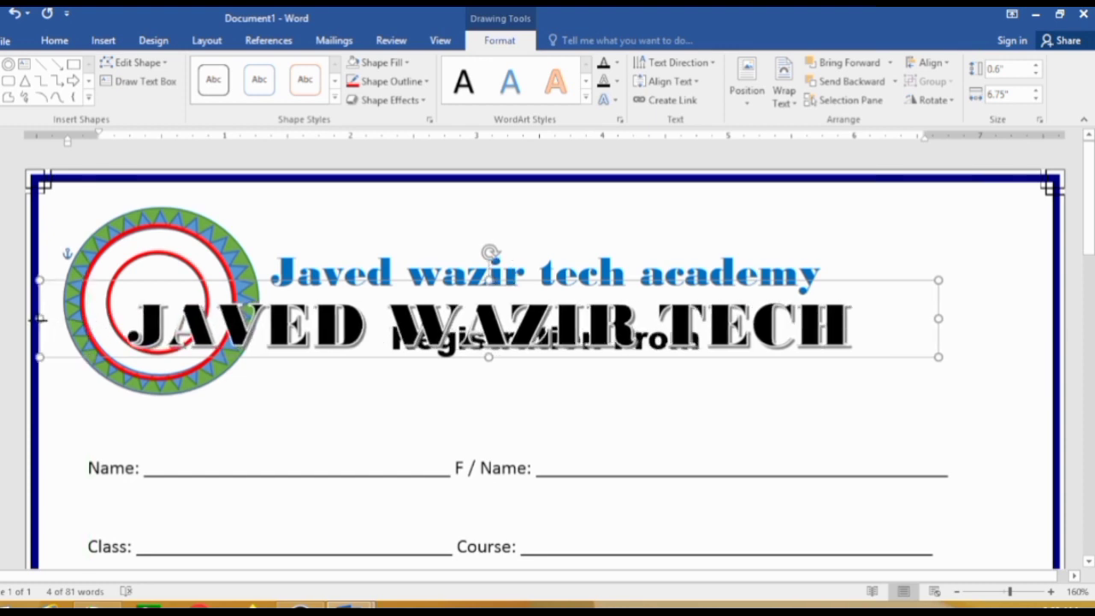
pyautogui.moveTo(854, 330); pyautogui.dragTo(125, 330)
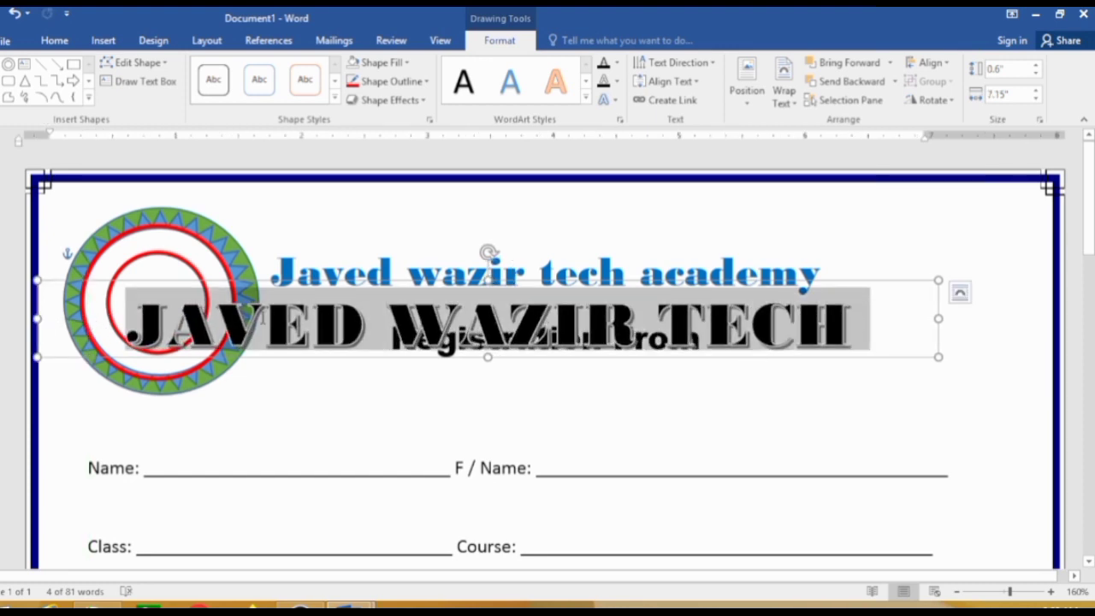
# Step: Set both JAVED WAZIR TECH and ACADEMY to 16 pt, then move the WordArt above the blue title
pyautogui.click(54, 40)
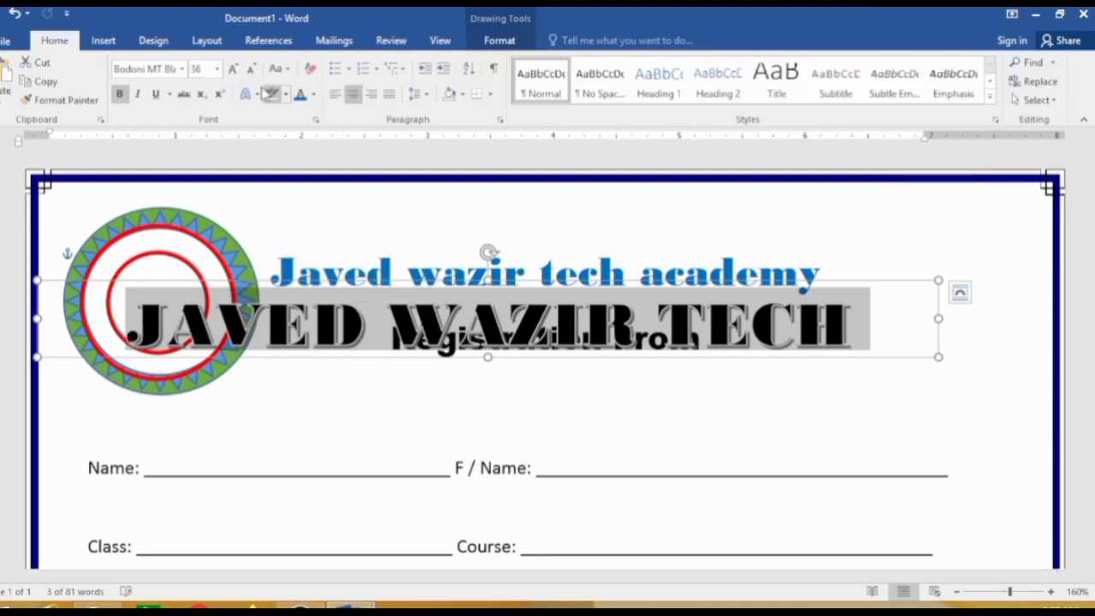
pyautogui.click(218, 69)
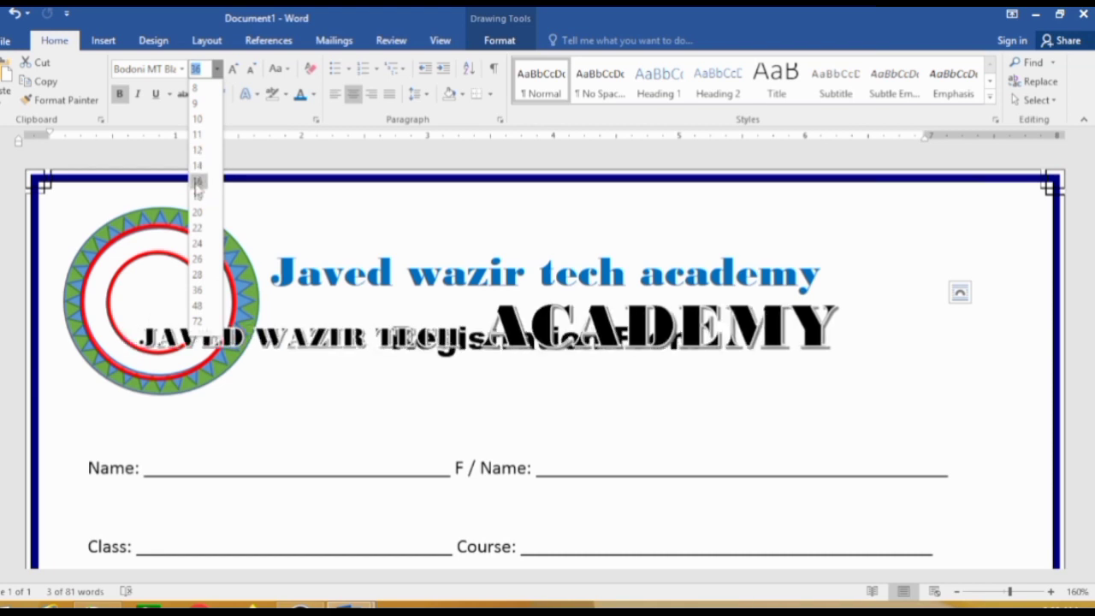
pyautogui.click(197, 181)
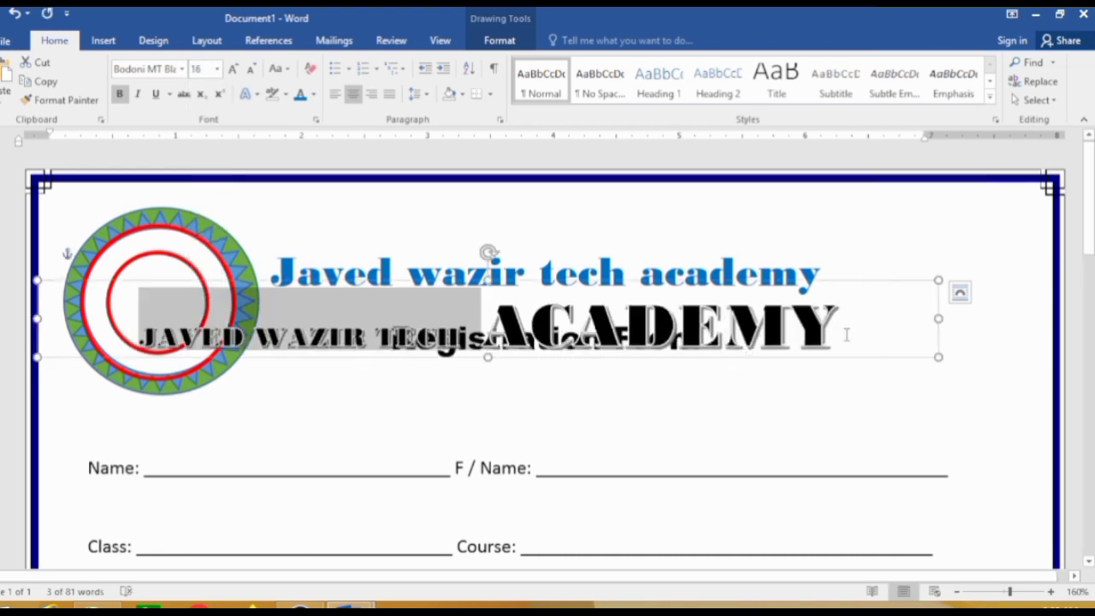
pyautogui.moveTo(846, 336); pyautogui.dragTo(484, 337)
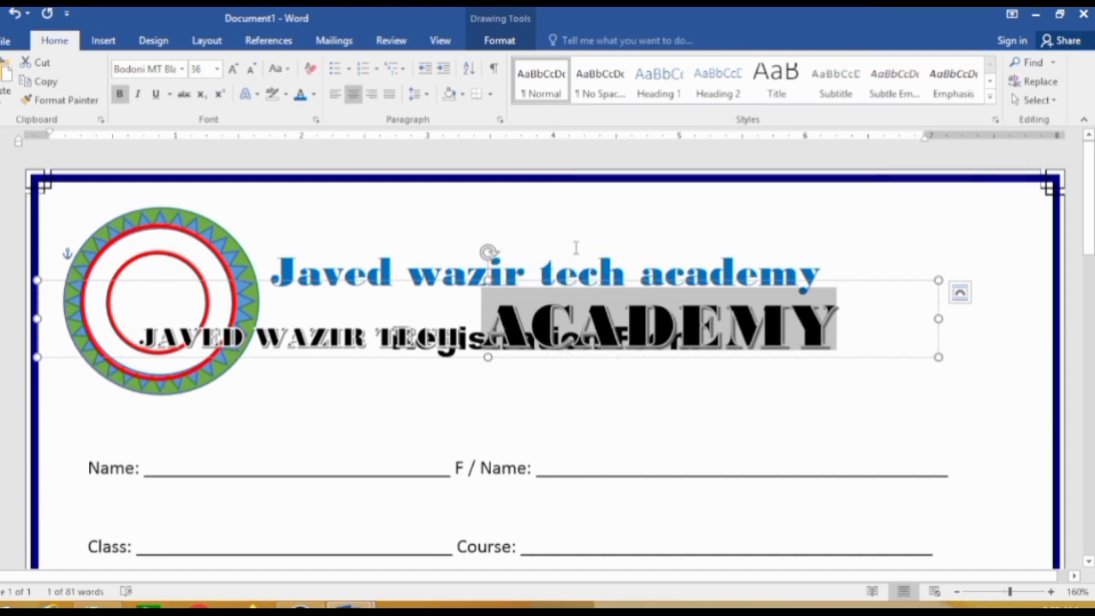
pyautogui.click(217, 68)
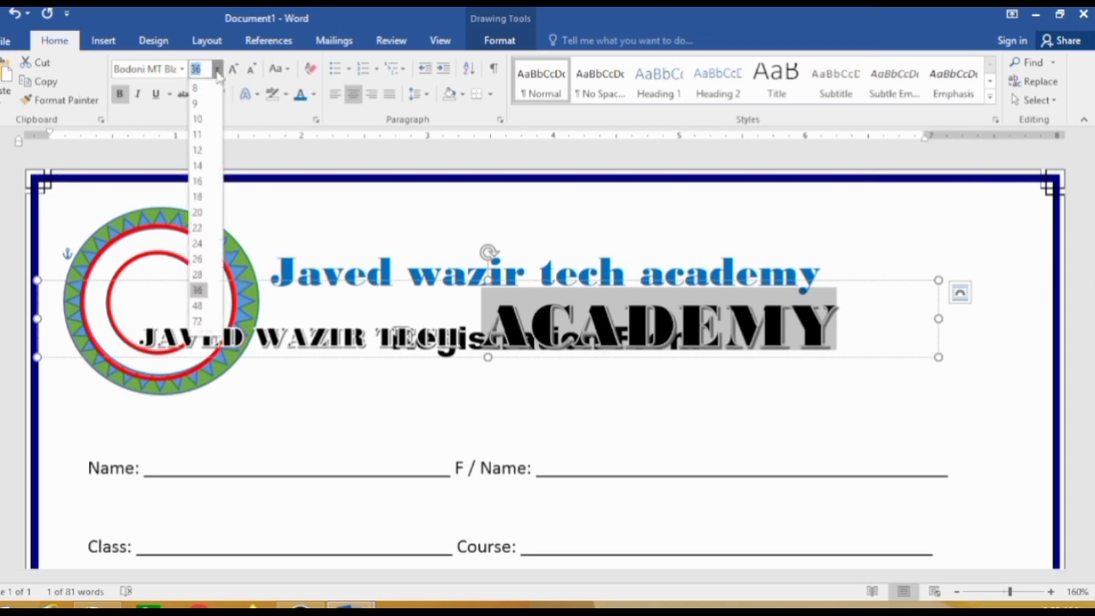
pyautogui.click(197, 180)
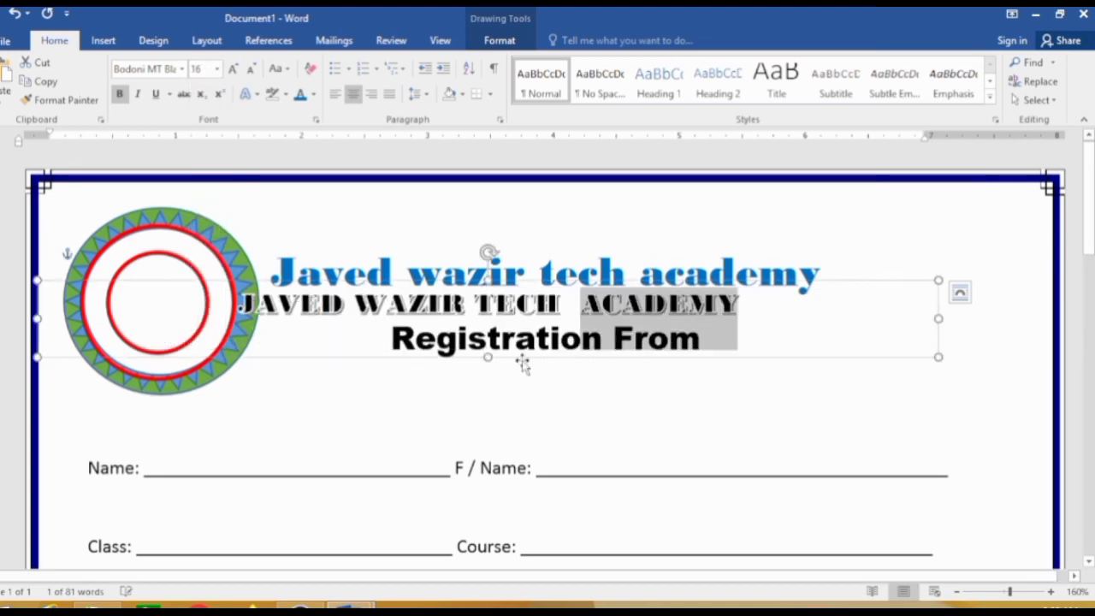
pyautogui.click(763, 304)
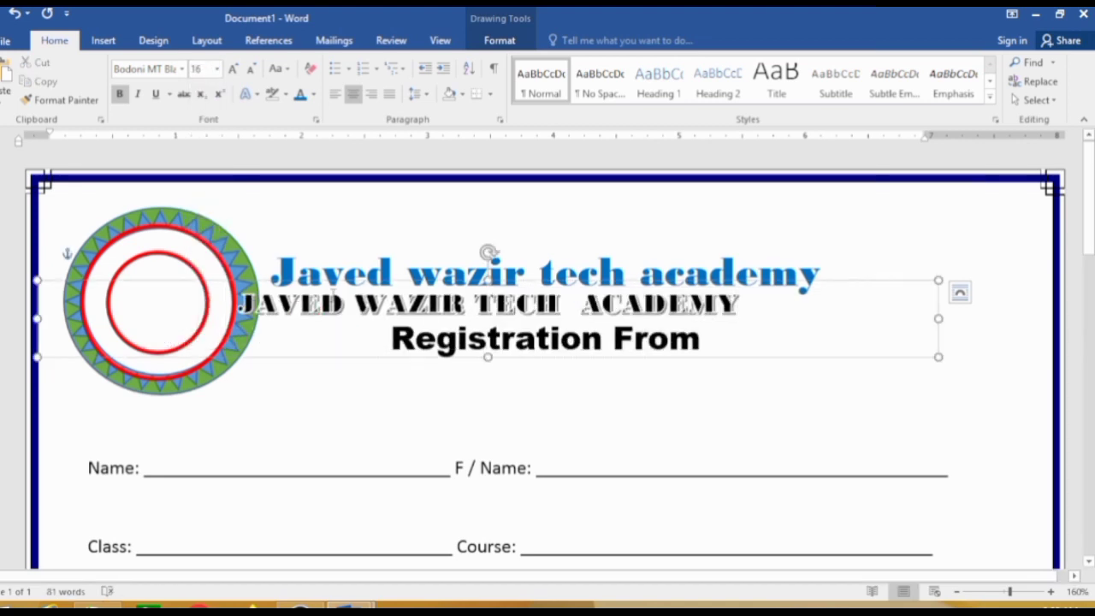
pyautogui.moveTo(487, 284); pyautogui.dragTo(473, 196)
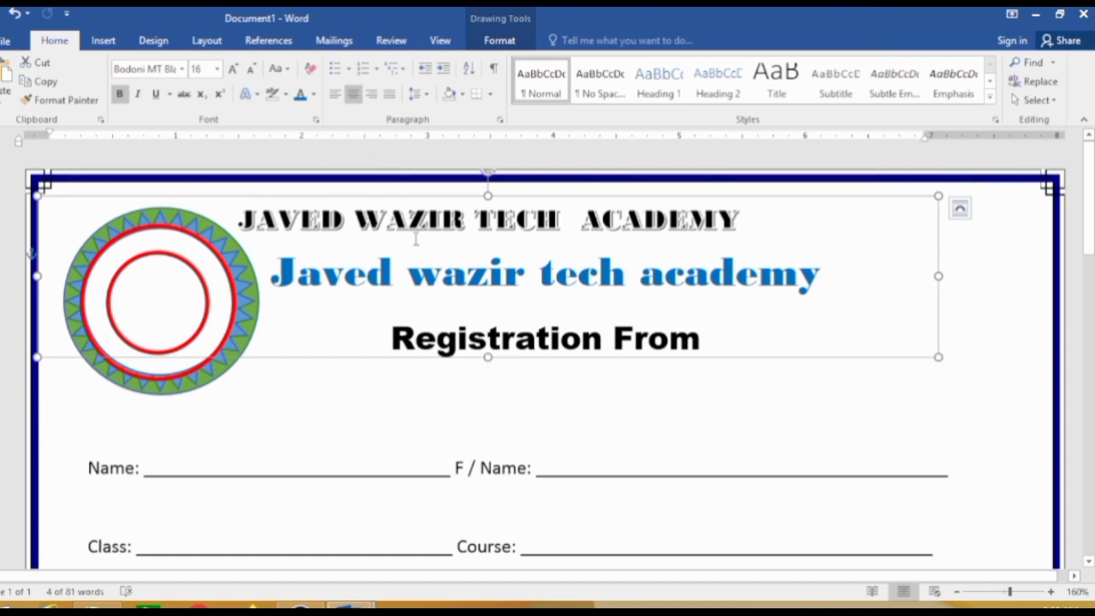
# Step: Expand the full WordArt Styles gallery on the Drawing Tools Format tab
pyautogui.click(502, 41)
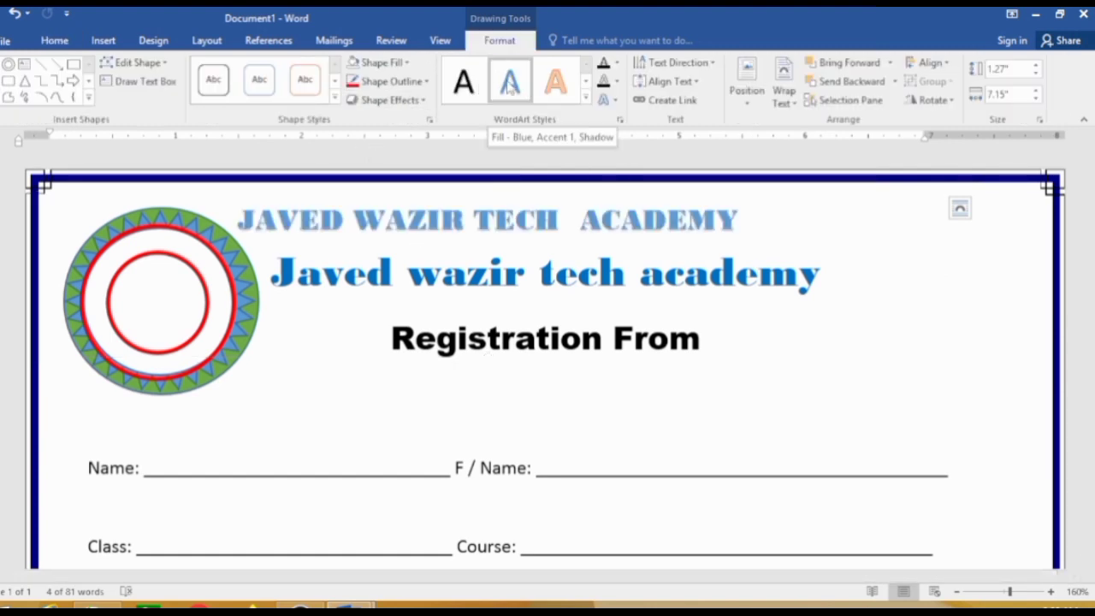
pyautogui.click(586, 100)
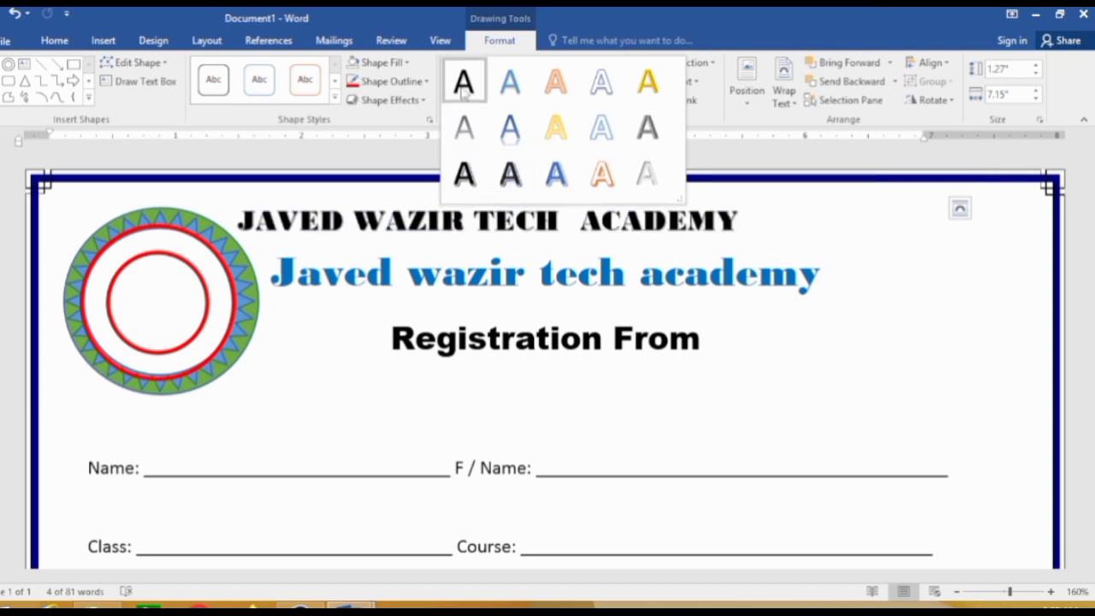
# Step: Apply the plain black fill WordArt style and the Arch Up transform to the academy name
pyautogui.click(440, 202)
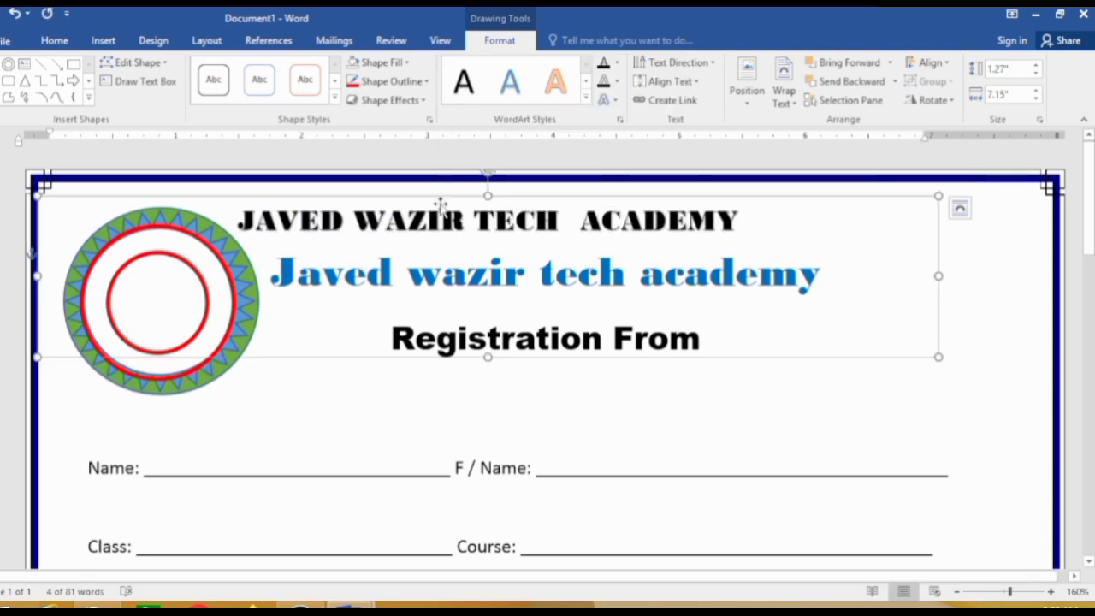
pyautogui.click(616, 101)
pyautogui.moveTo(673, 311)
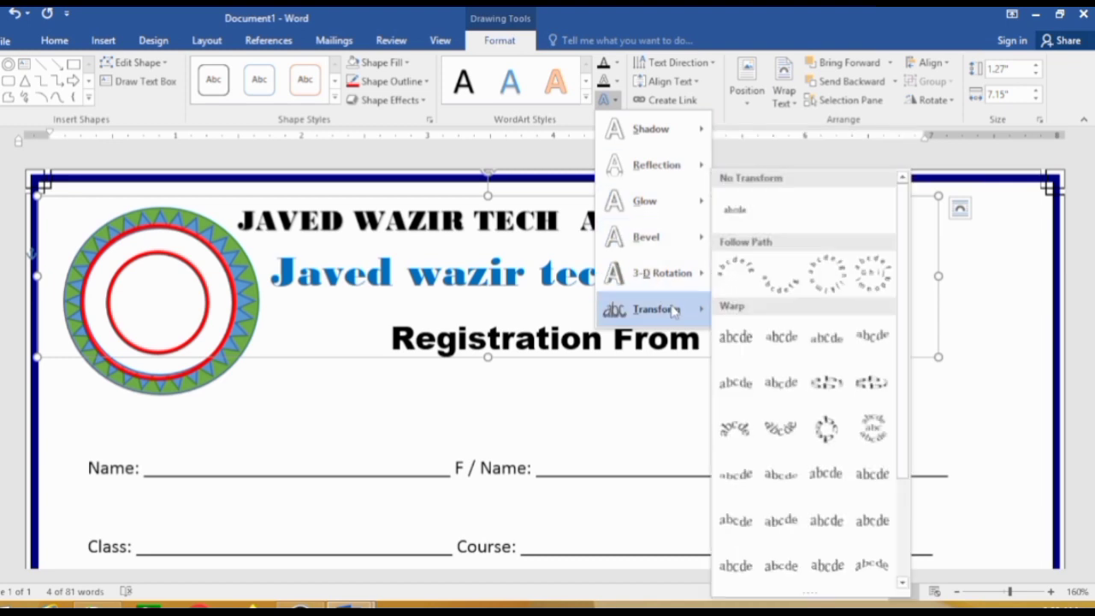
pyautogui.click(737, 271)
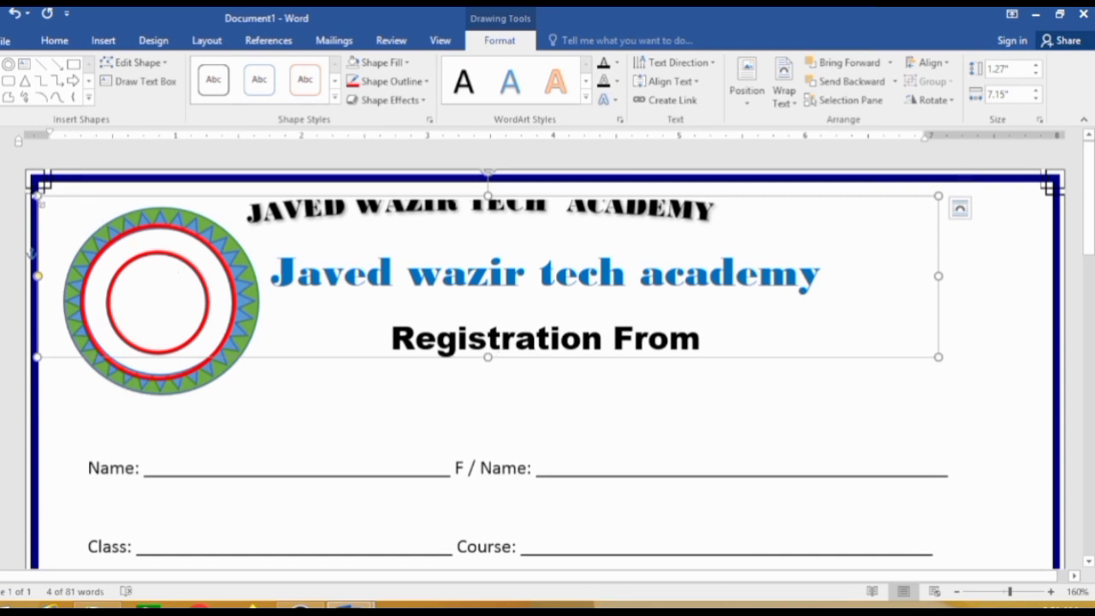
# Step: Shrink, move and resize the arched WordArt box onto the logo so the name follows the red ring
pyautogui.moveTo(38, 197)
pyautogui.mouseDown()
pyautogui.moveTo(413, 208)
pyautogui.moveTo(611, 198)
pyautogui.mouseUp()
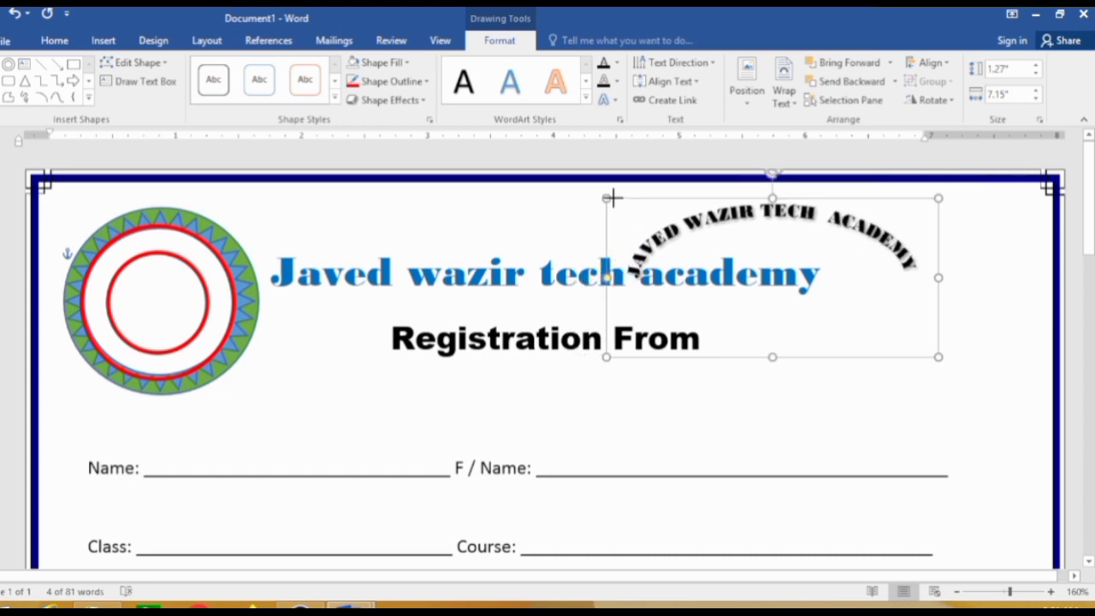
pyautogui.moveTo(611, 197); pyautogui.dragTo(637, 207)
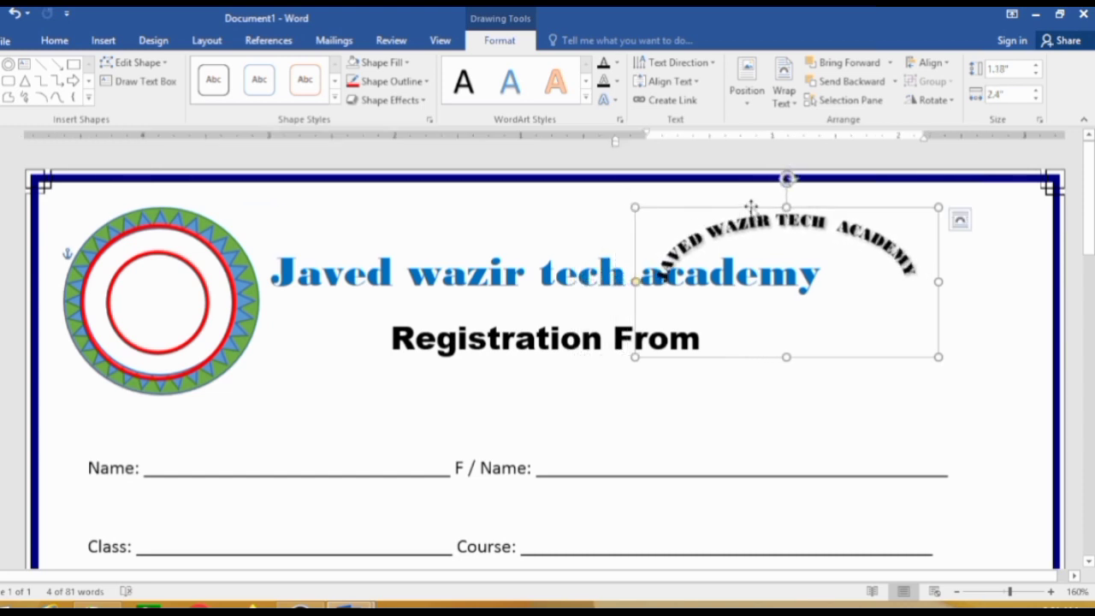
pyautogui.moveTo(751, 206); pyautogui.dragTo(185, 217)
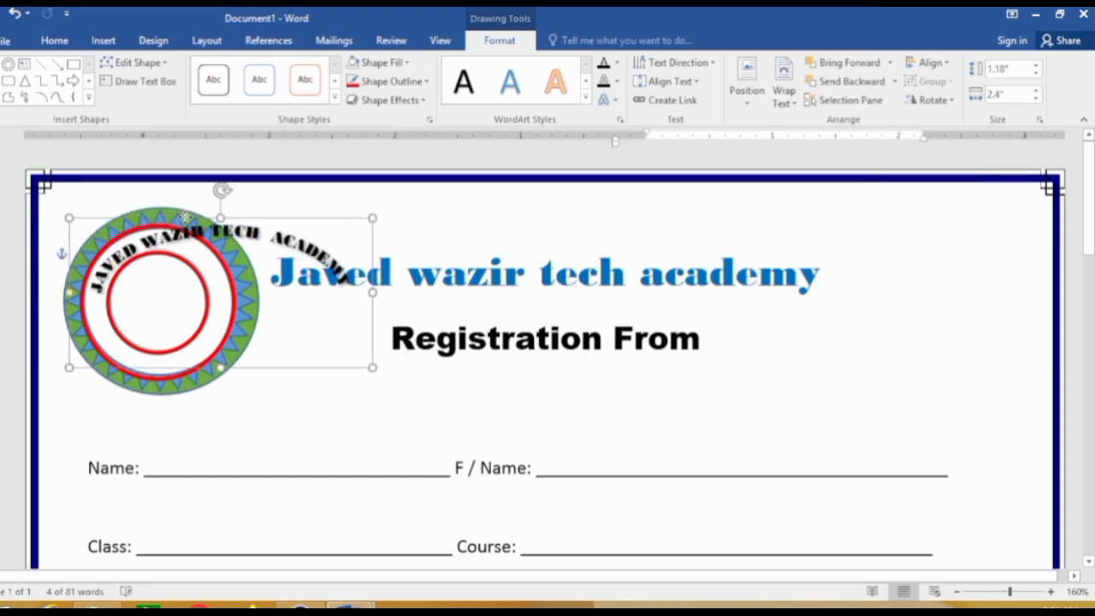
pyautogui.moveTo(372, 218); pyautogui.dragTo(250, 217)
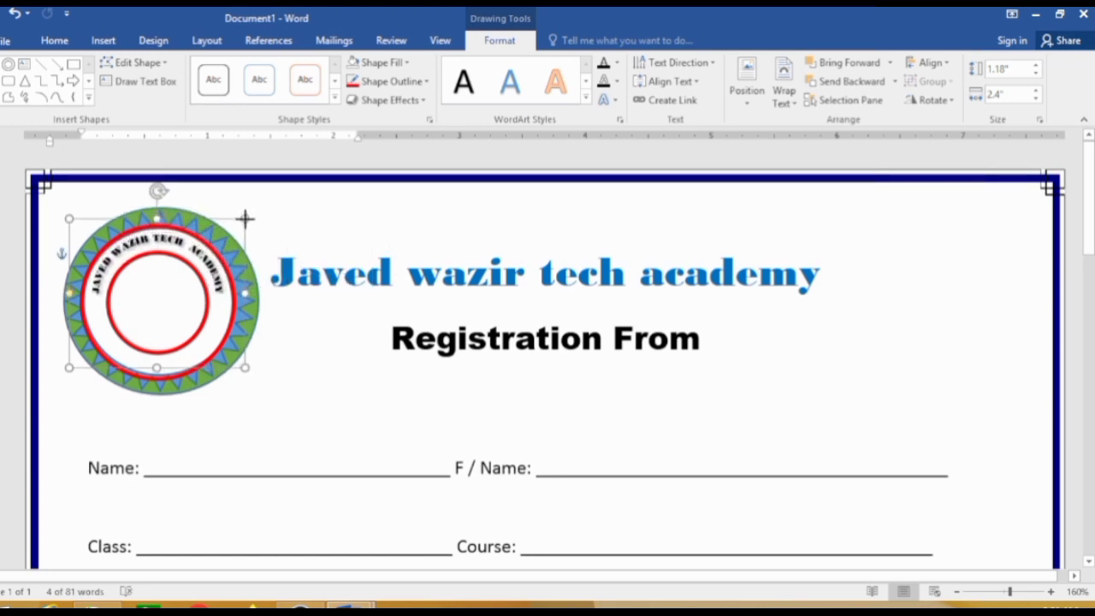
pyautogui.moveTo(246, 218); pyautogui.dragTo(247, 219)
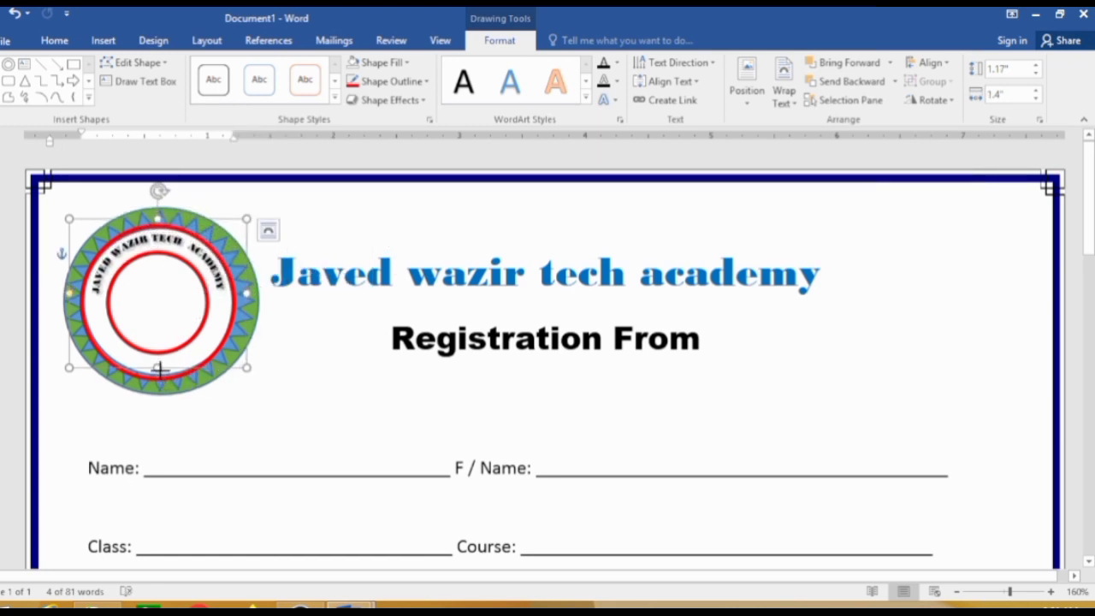
pyautogui.moveTo(159, 368); pyautogui.dragTo(175, 413)
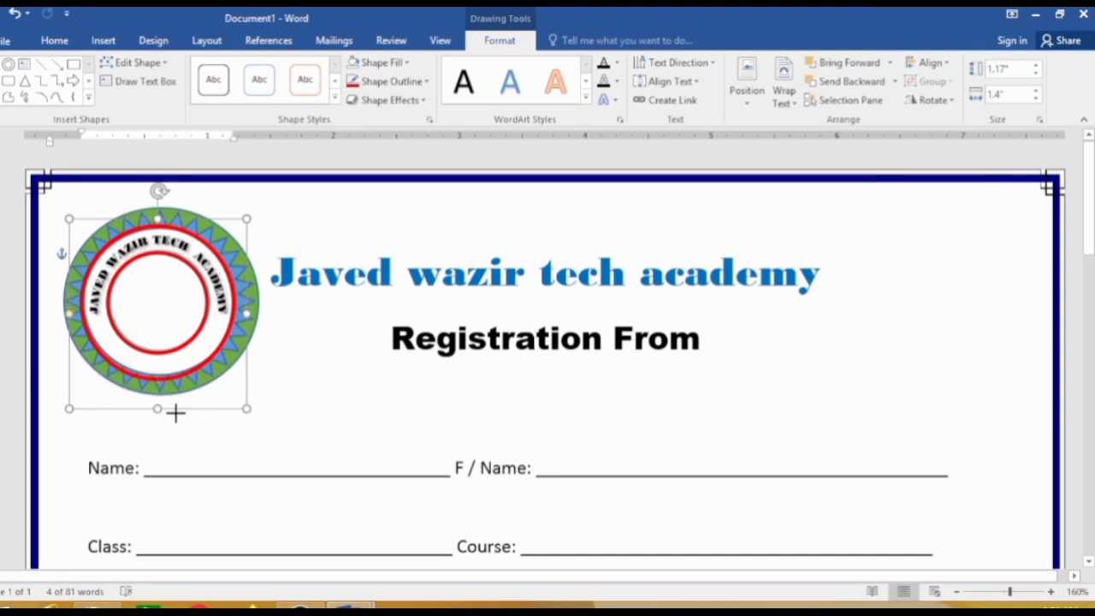
pyautogui.moveTo(176, 413); pyautogui.dragTo(176, 420)
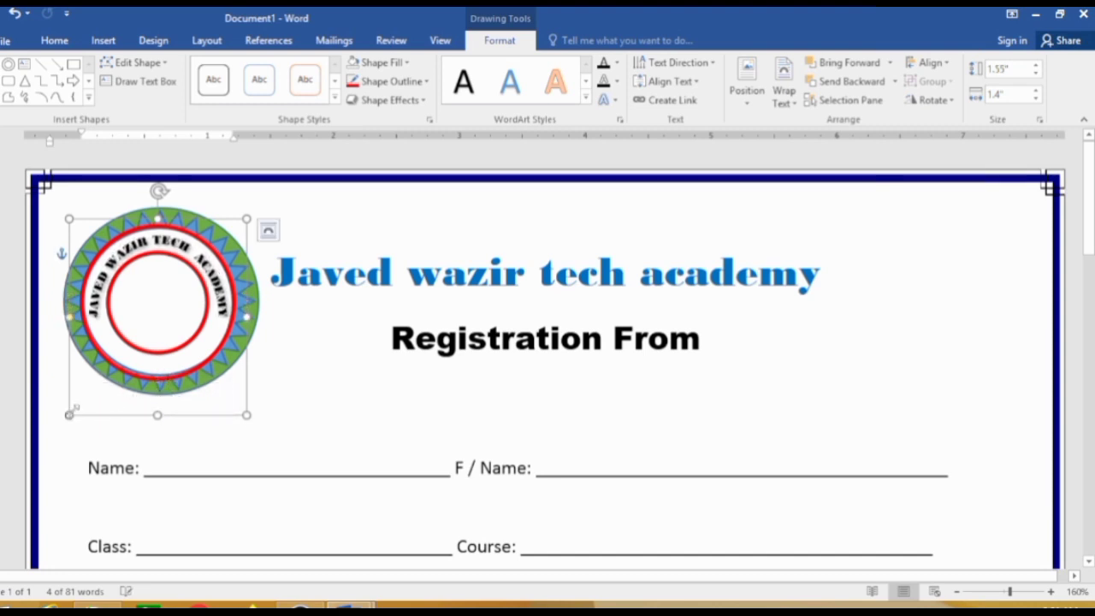
pyautogui.moveTo(68, 415); pyautogui.dragTo(67, 393)
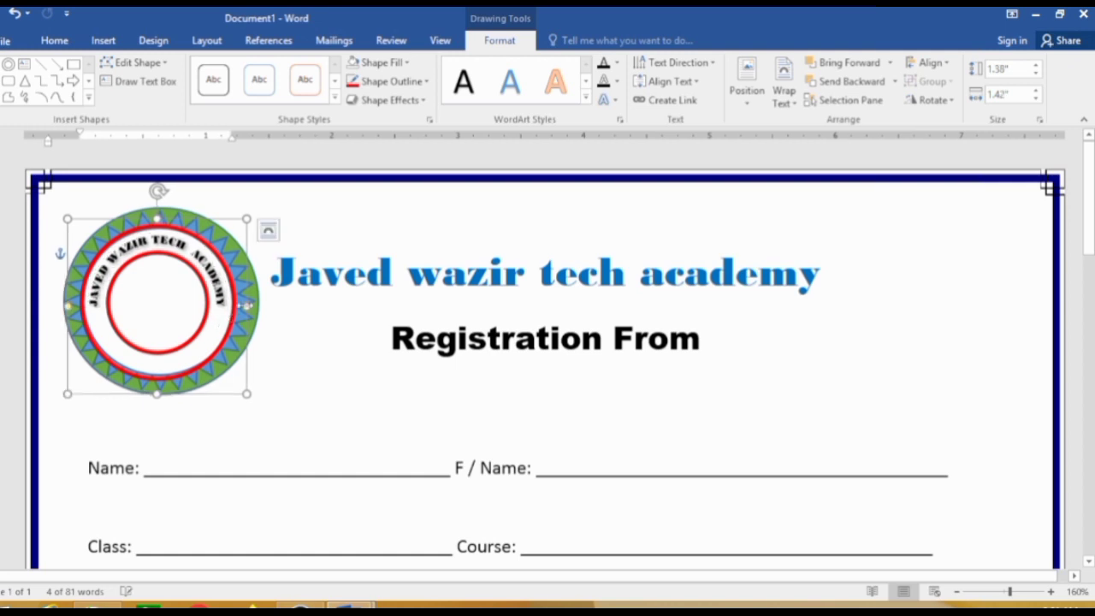
pyautogui.moveTo(247, 305); pyautogui.dragTo(255, 303)
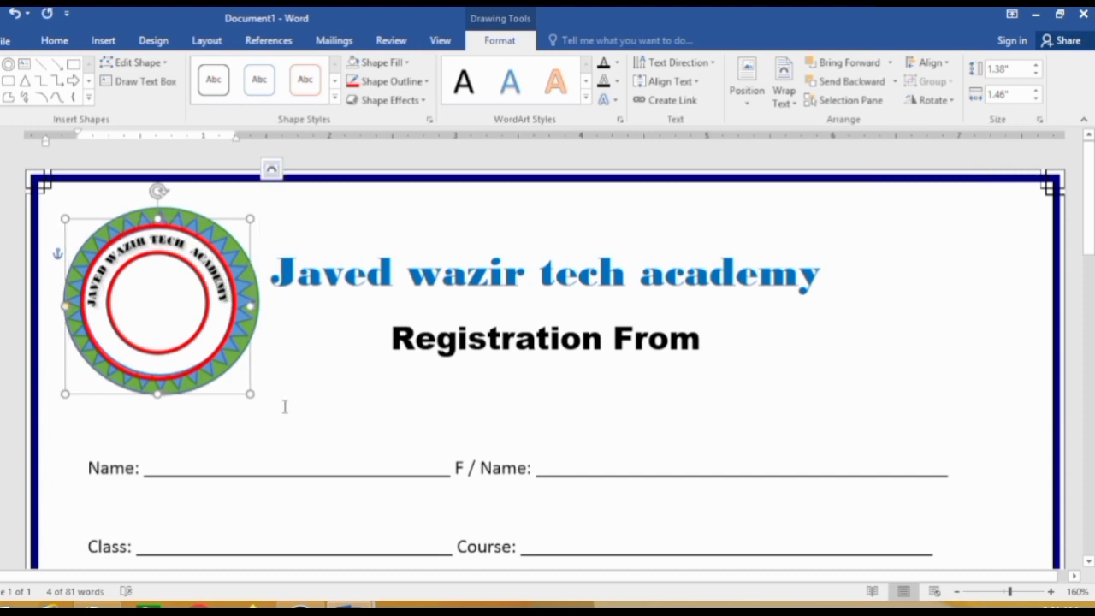
pyautogui.scroll(-1, 325, 339)
# Step: Draw a 5-point star over the lower logo, about 0.19" by 0.2"
pyautogui.click(330, 314)
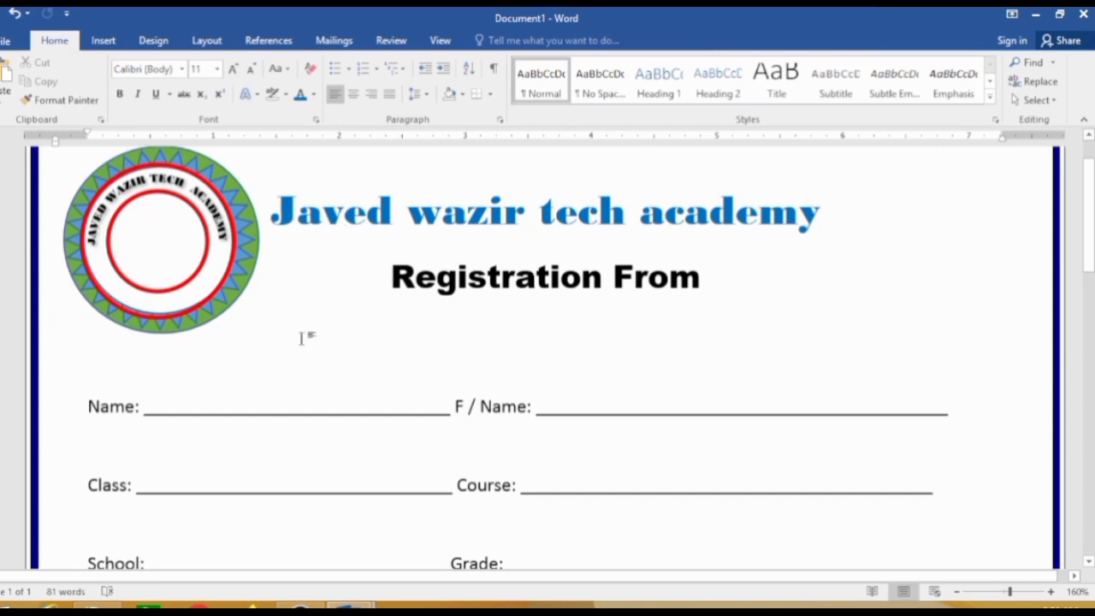
pyautogui.click(104, 40)
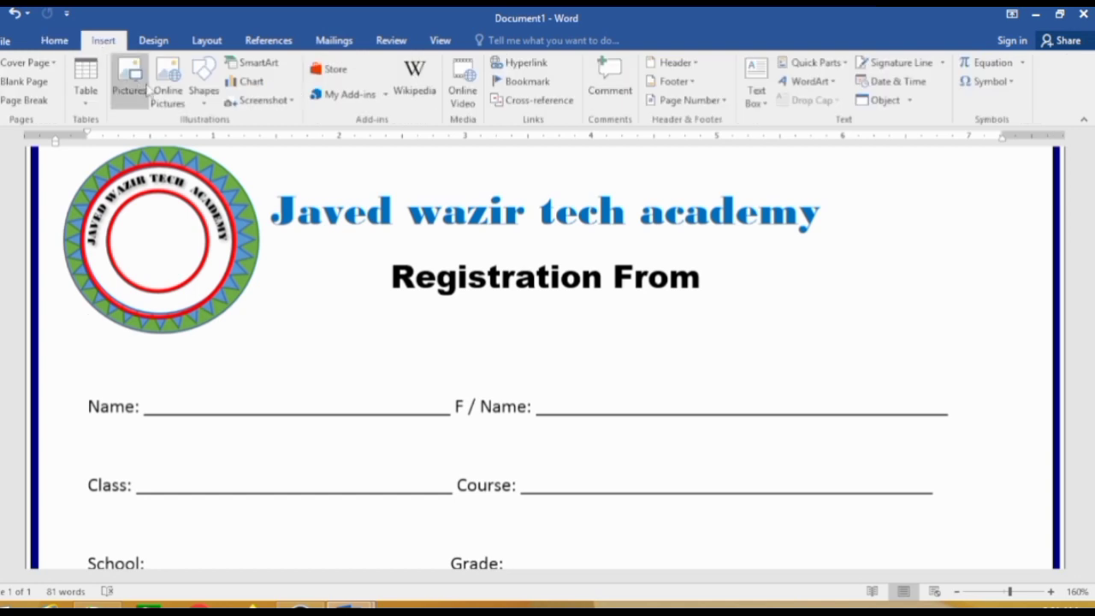
pyautogui.click(203, 85)
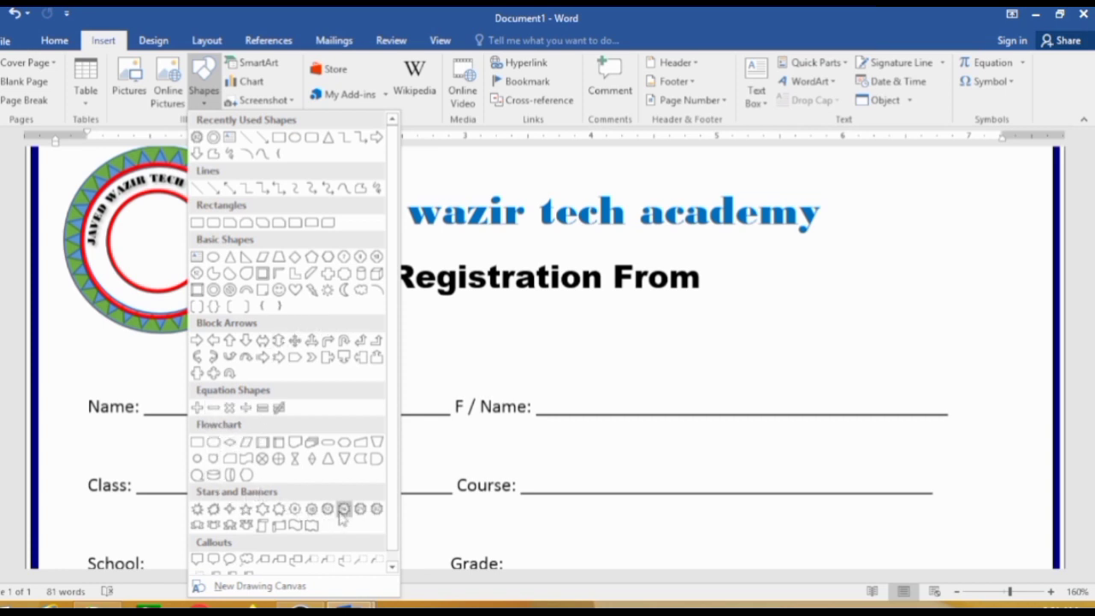
pyautogui.click(246, 509)
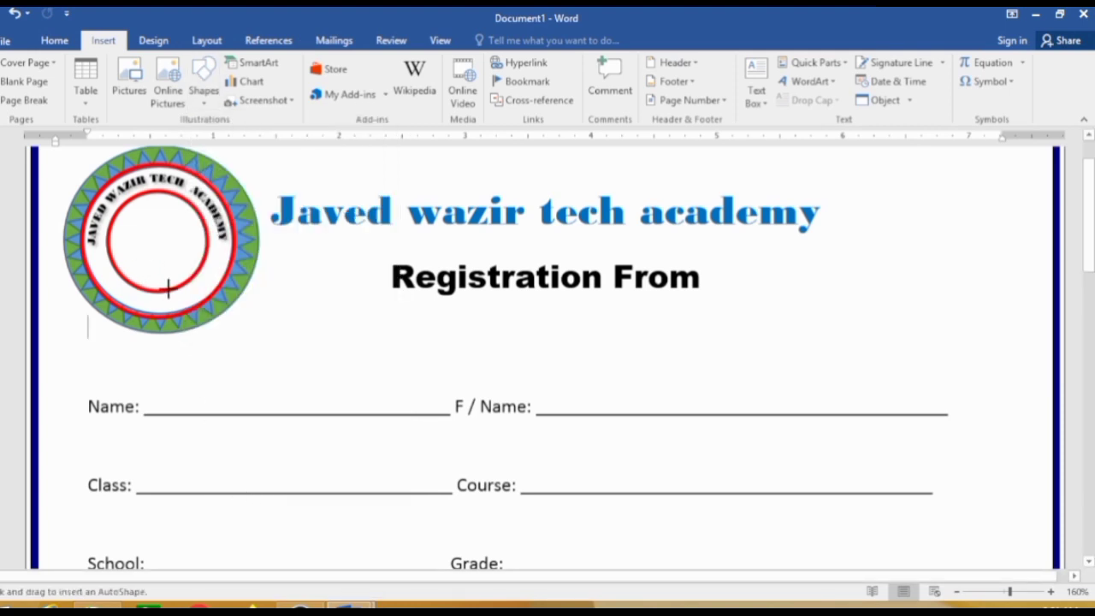
pyautogui.moveTo(173, 293)
pyautogui.mouseDown()
pyautogui.moveTo(197, 318)
pyautogui.moveTo(216, 269)
pyautogui.moveTo(94, 267)
pyautogui.moveTo(104, 278)
pyautogui.moveTo(206, 284)
pyautogui.mouseUp()
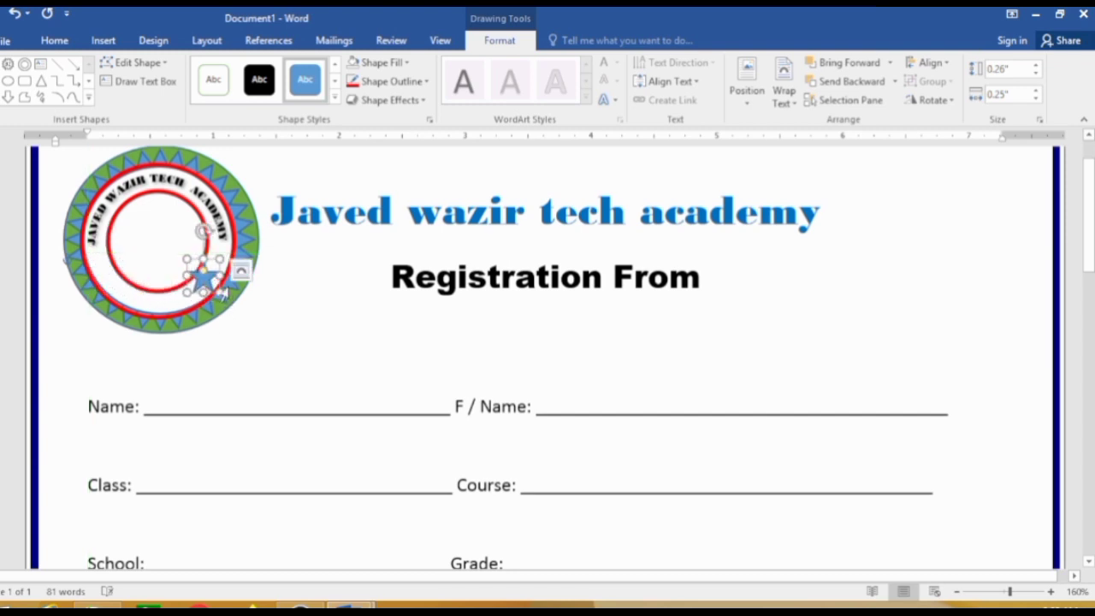
pyautogui.moveTo(220, 292); pyautogui.dragTo(212, 272)
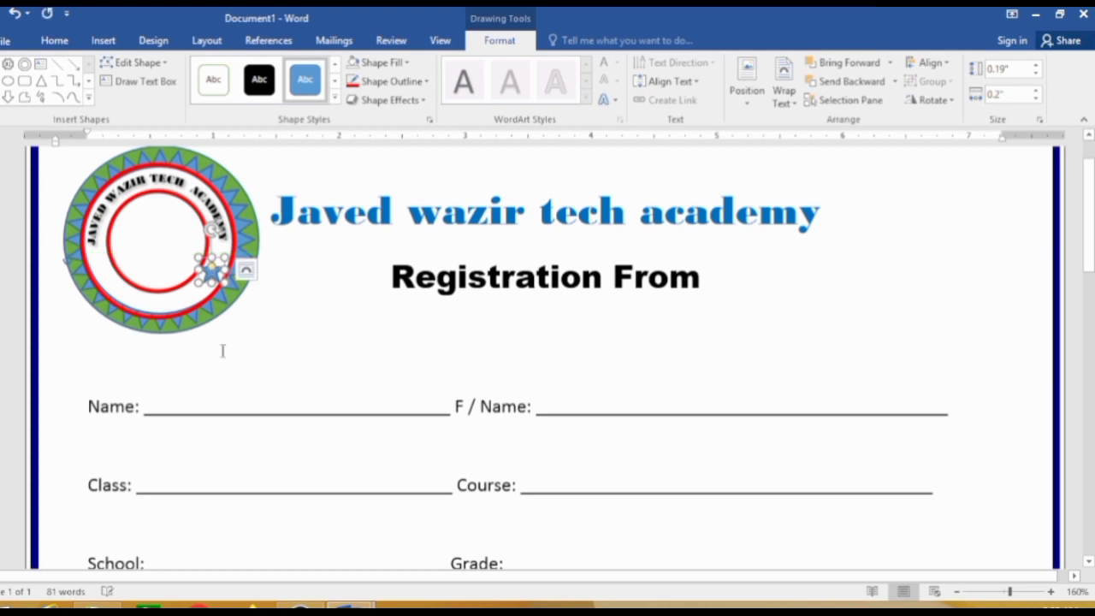
# Step: Make the star solid black and add copies around the logo's lower ring
pyautogui.click(259, 79)
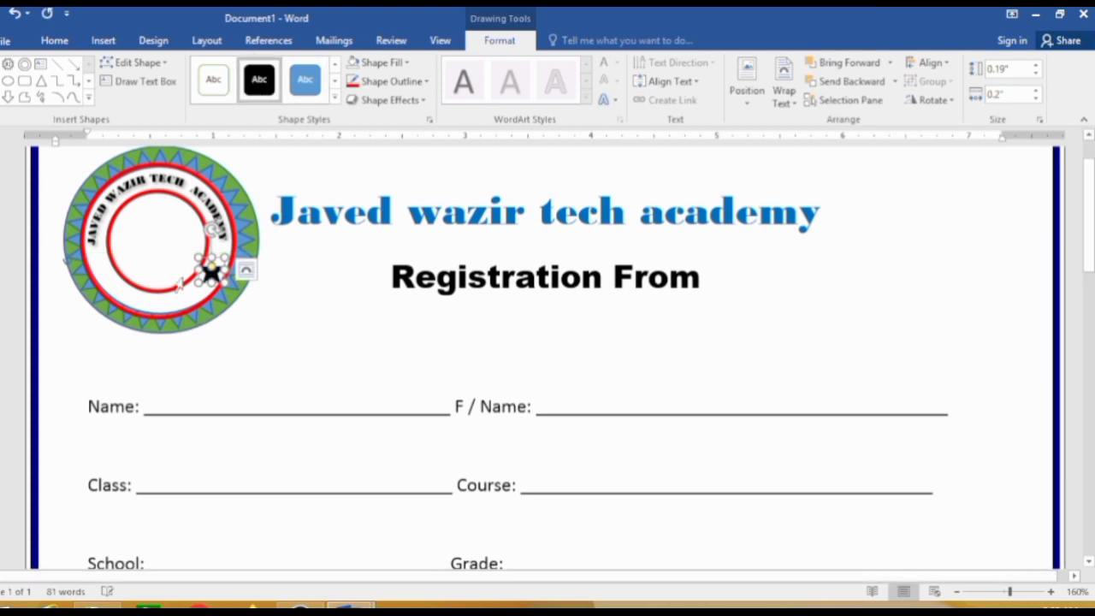
pyautogui.moveTo(211, 274)
pyautogui.keyDown('ctrl'); pyautogui.mouseDown()
pyautogui.moveTo(233, 295)
pyautogui.moveTo(105, 272)
pyautogui.moveTo(126, 294)
pyautogui.moveTo(156, 300)
pyautogui.mouseUp(); pyautogui.keyUp('ctrl')
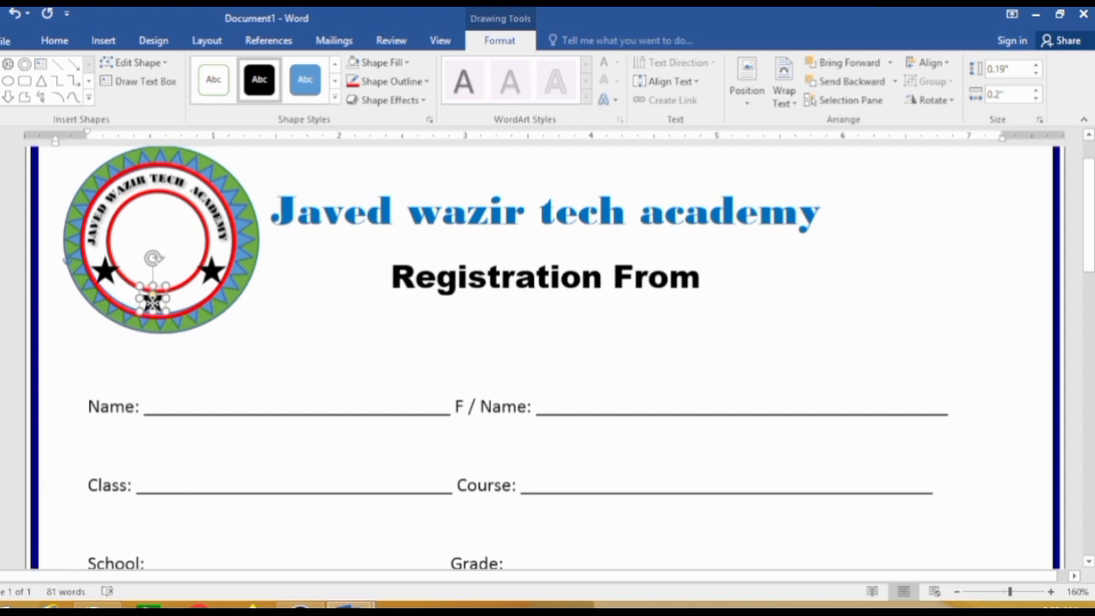
pyautogui.click(292, 318)
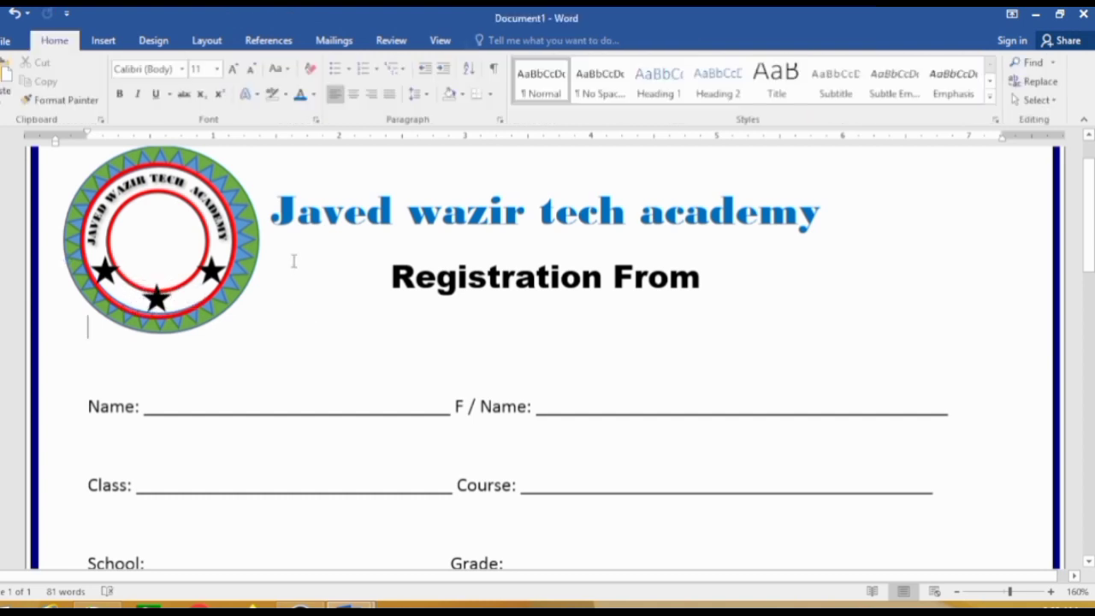
# Step: Insert the 'images (1)' laptop photo from D:\photo below the circular logo
pyautogui.click(102, 40)
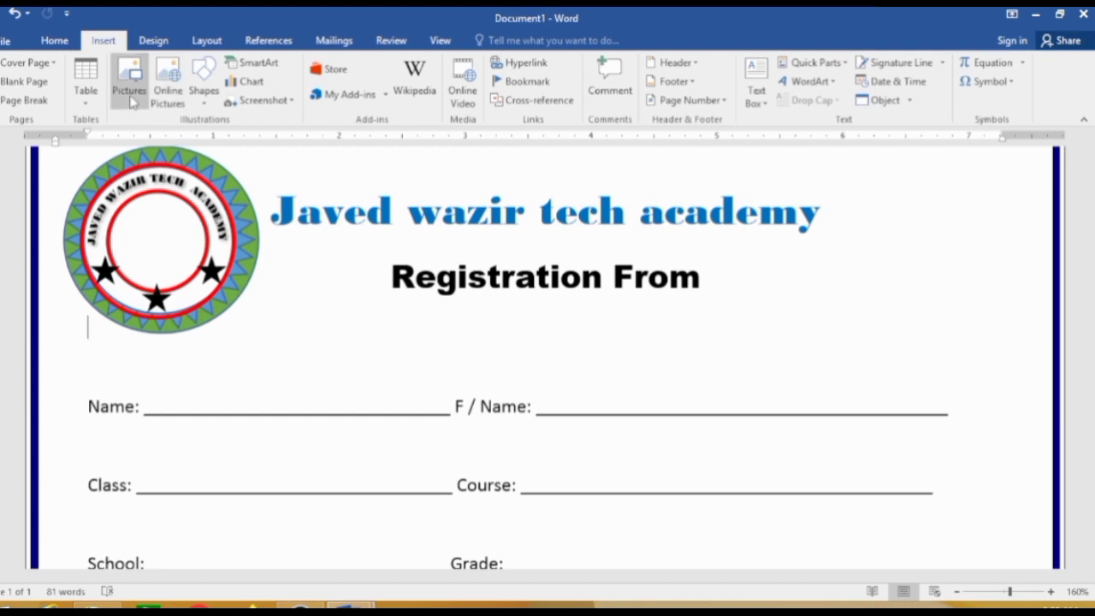
pyautogui.click(129, 94)
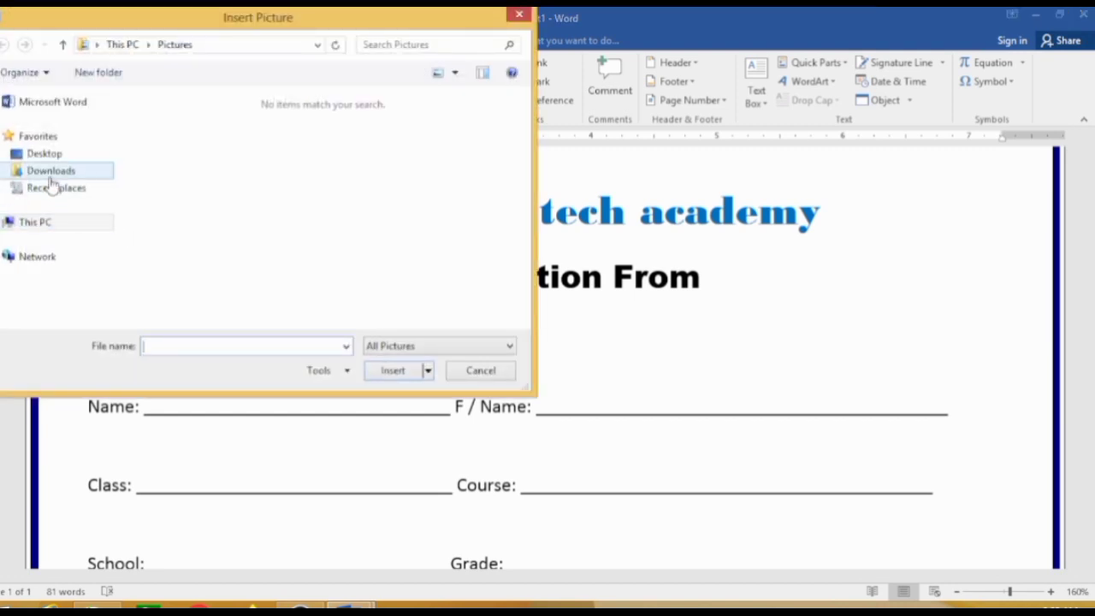
pyautogui.click(50, 175)
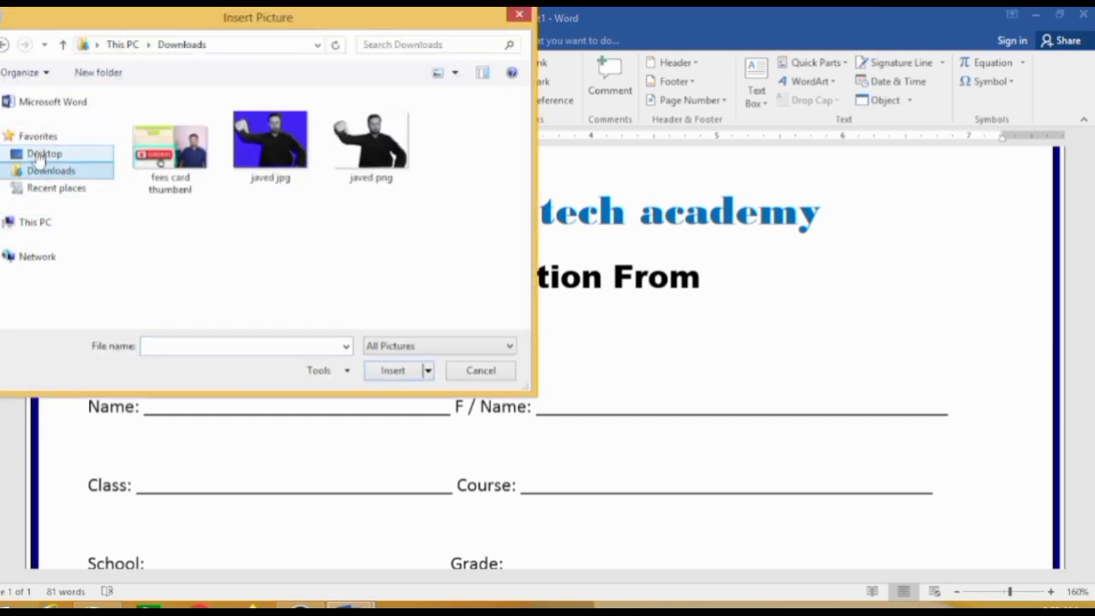
pyautogui.click(40, 228)
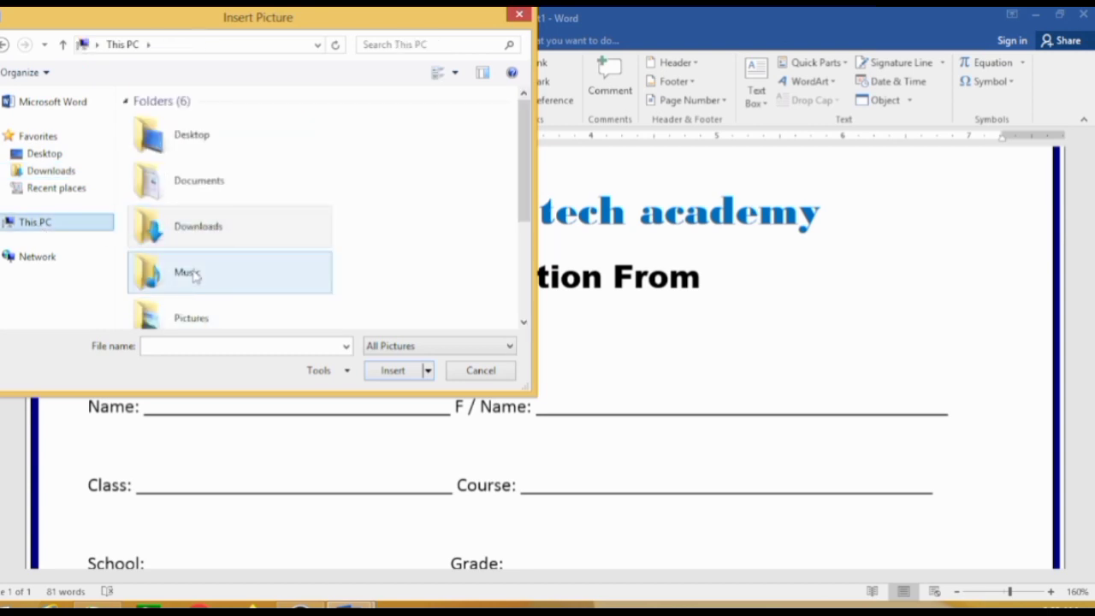
pyautogui.click(205, 279)
pyautogui.scroll(-2, 209, 285)
pyautogui.doubleClick(225, 310)
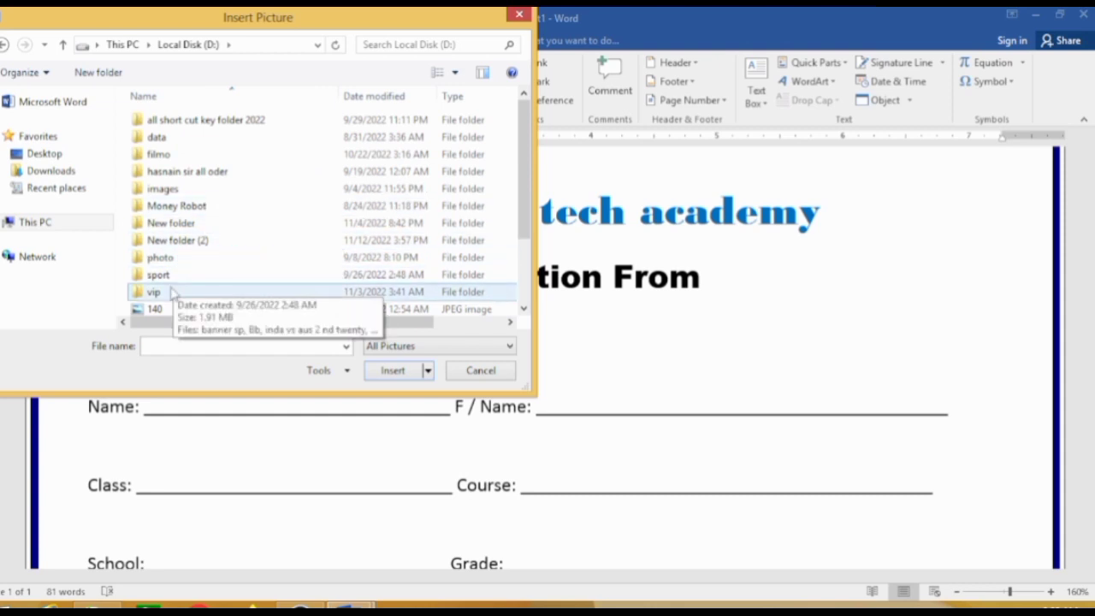
pyautogui.click(170, 263)
pyautogui.doubleClick(170, 267)
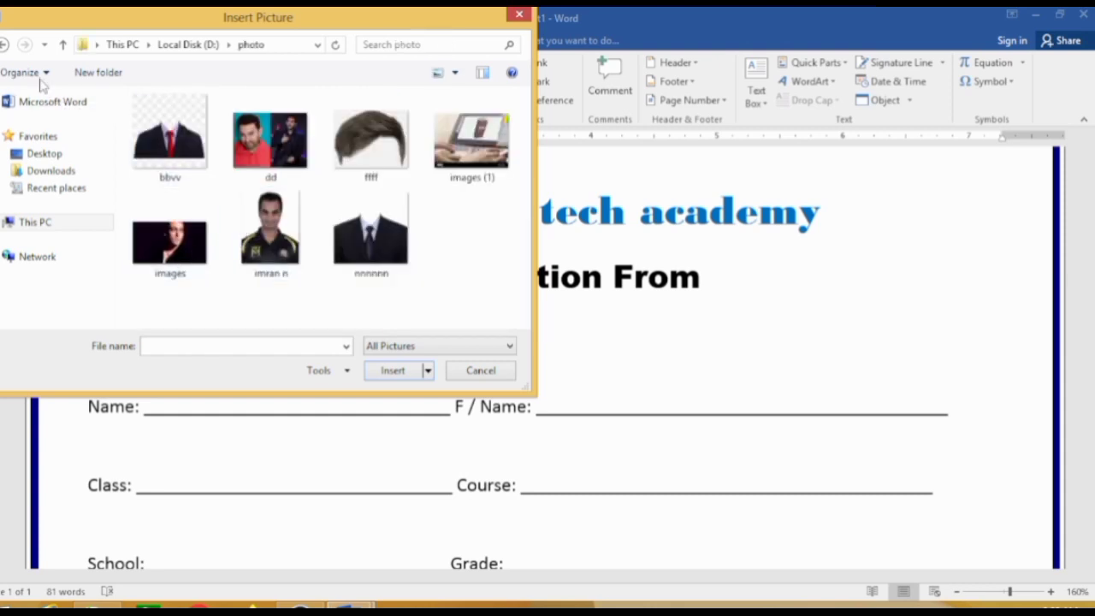
pyautogui.click(3, 48)
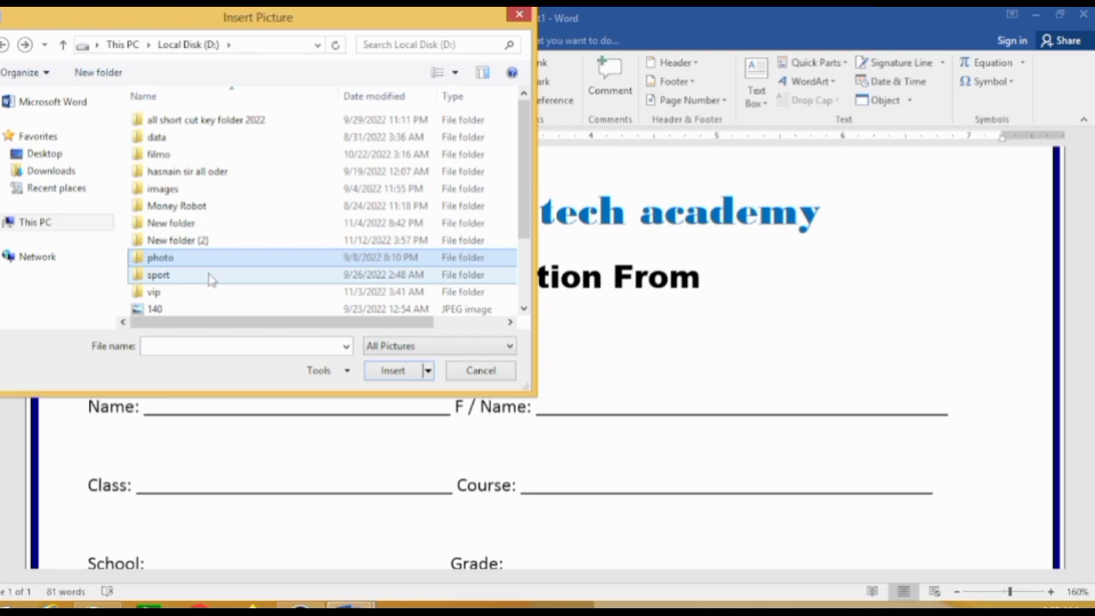
pyautogui.doubleClick(162, 265)
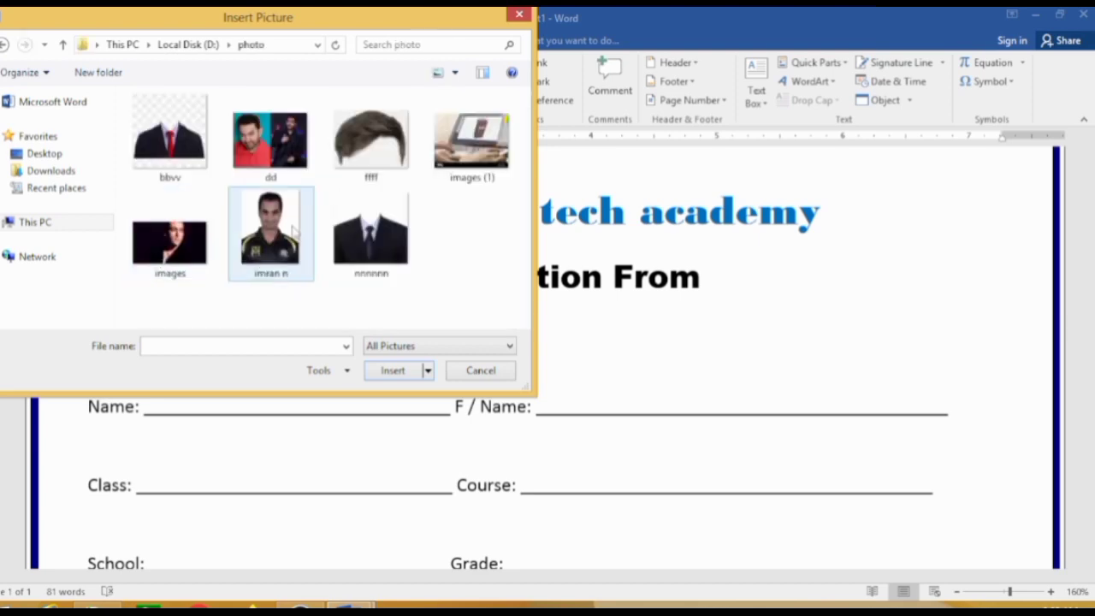
pyautogui.doubleClick(454, 159)
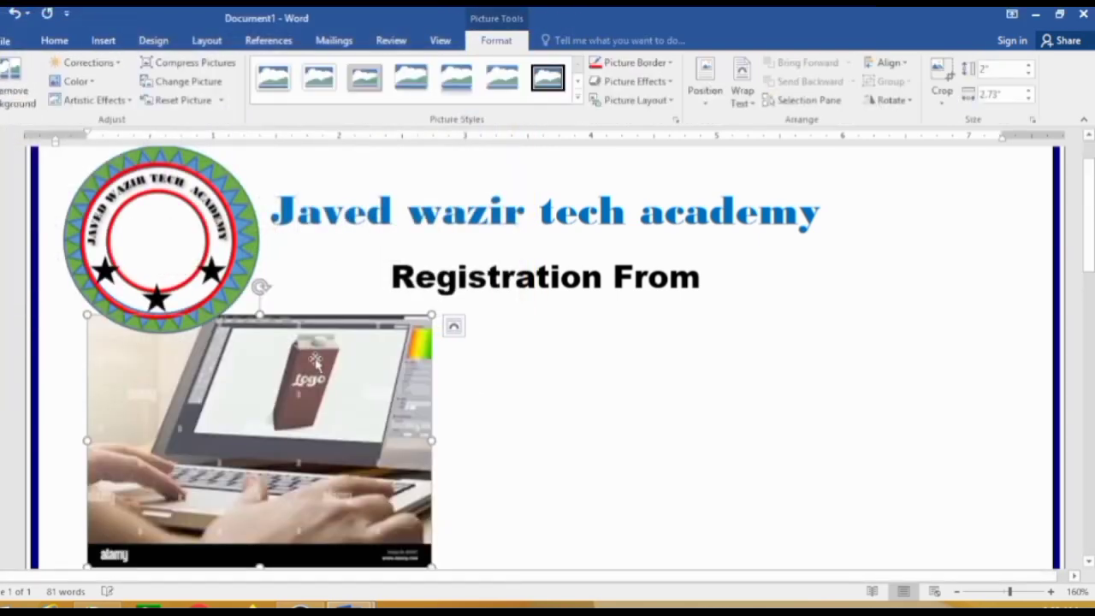
# Step: Set the laptop photo to In Front of Text and shrink it to a thumbnail
pyautogui.scroll(-1, 348, 394)
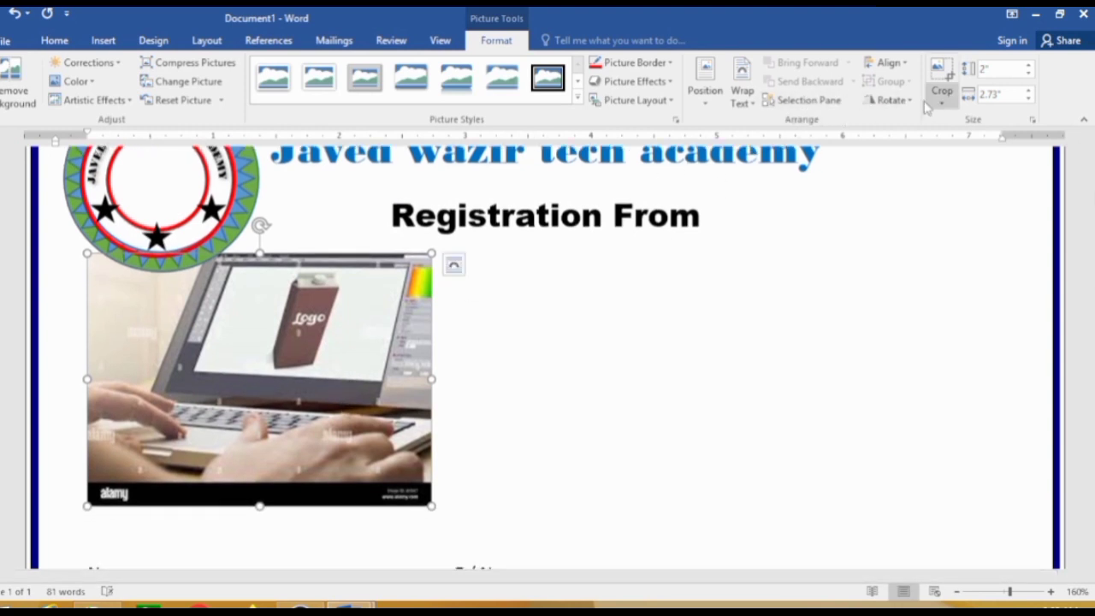
pyautogui.click(741, 93)
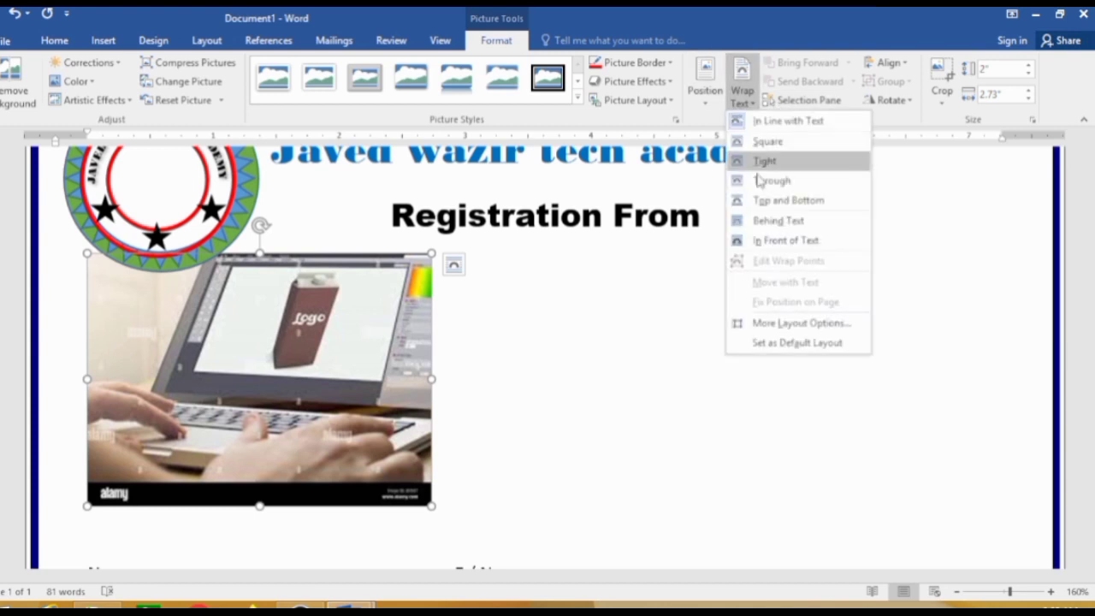
pyautogui.click(774, 241)
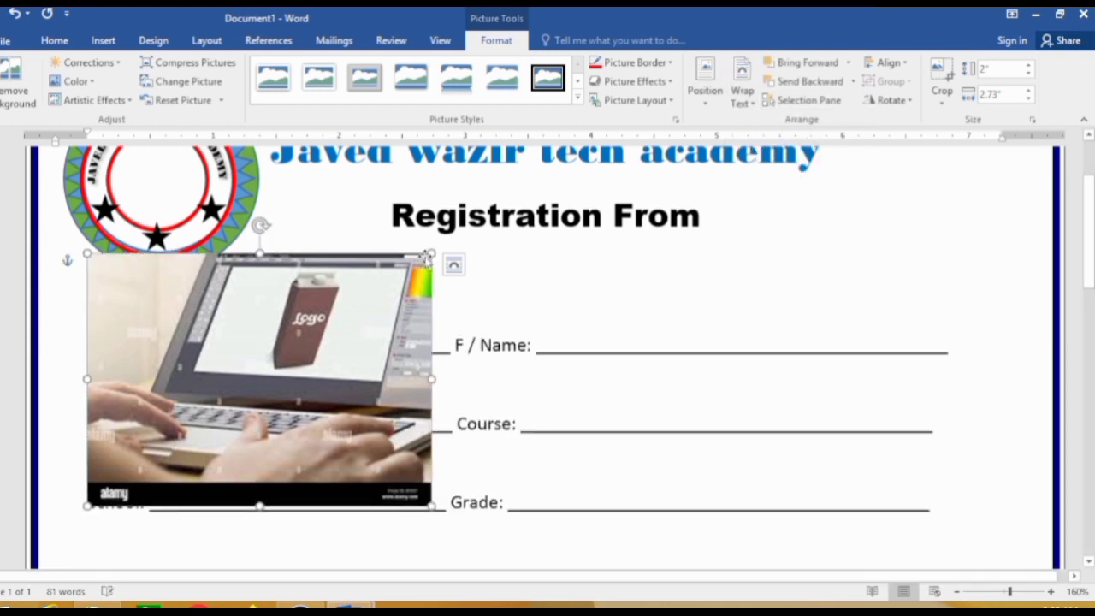
pyautogui.moveTo(433, 254)
pyautogui.mouseDown()
pyautogui.moveTo(185, 434)
pyautogui.moveTo(175, 216)
pyautogui.mouseUp()
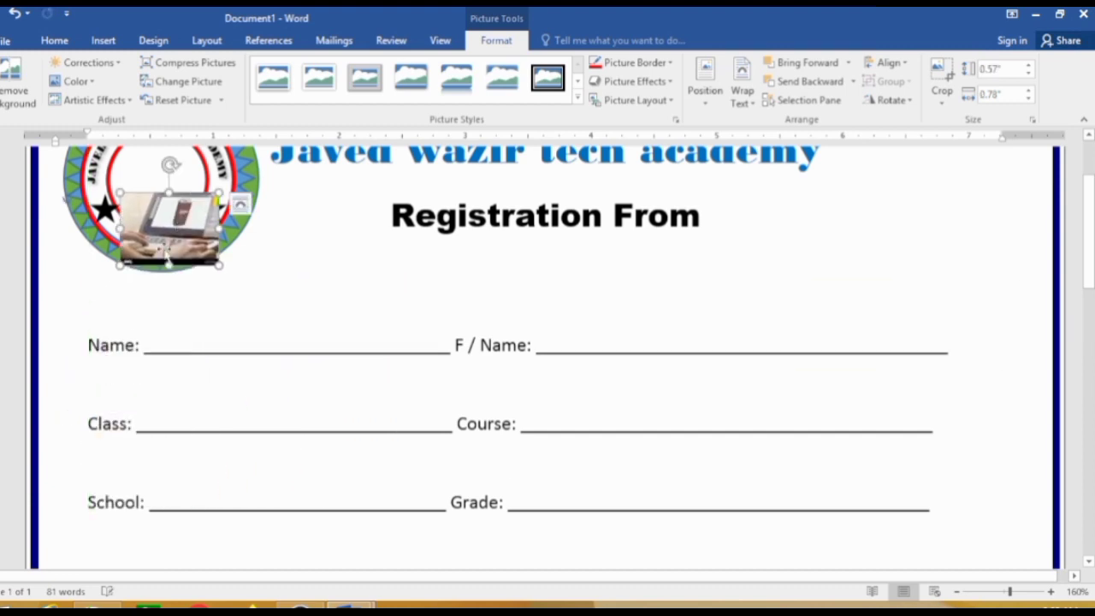
# Step: Place the photo inside the logo's inner circle, sized 0.37" by 0.5"
pyautogui.scroll(3, 176, 216)
pyautogui.moveTo(175, 338)
pyautogui.mouseDown()
pyautogui.moveTo(190, 267)
pyautogui.moveTo(195, 279)
pyautogui.moveTo(160, 290)
pyautogui.mouseUp()
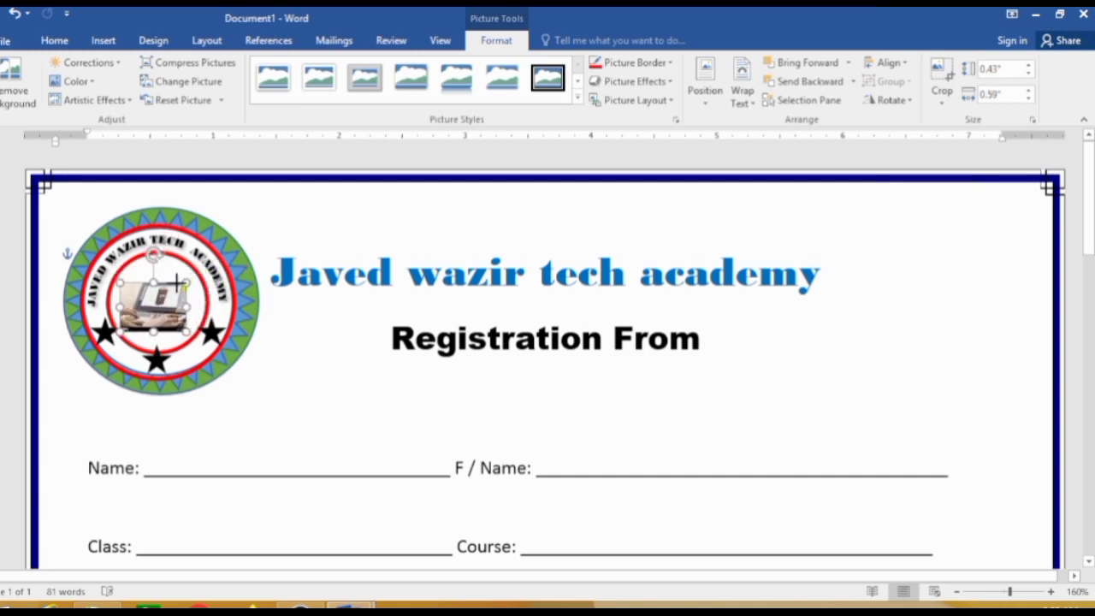
pyautogui.moveTo(196, 276); pyautogui.dragTo(159, 291)
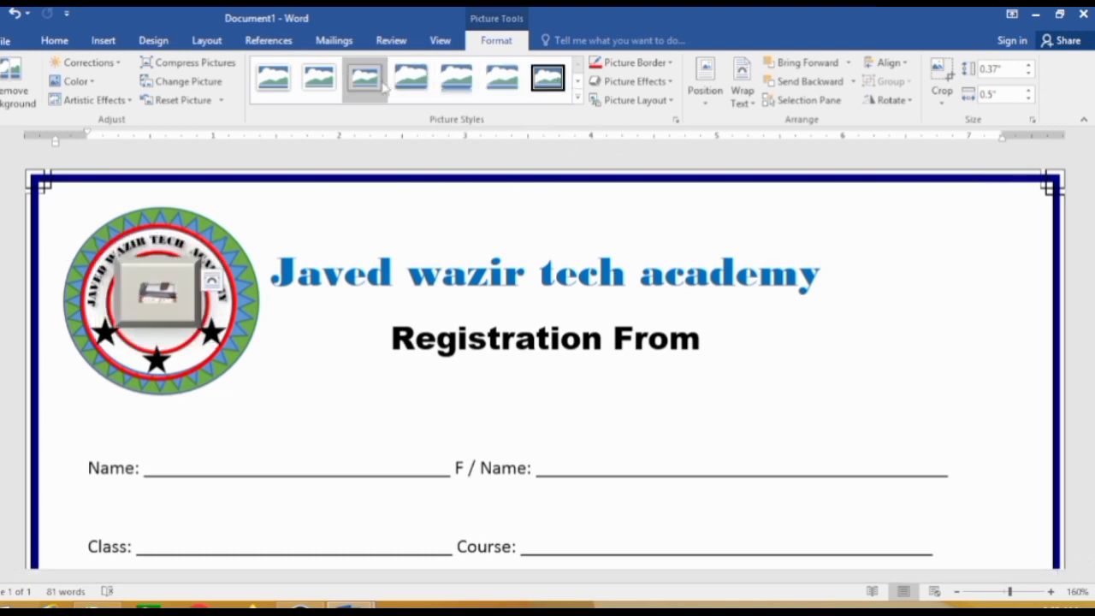
# Step: Expand the Picture Styles gallery for the small laptop photo
pyautogui.click(577, 99)
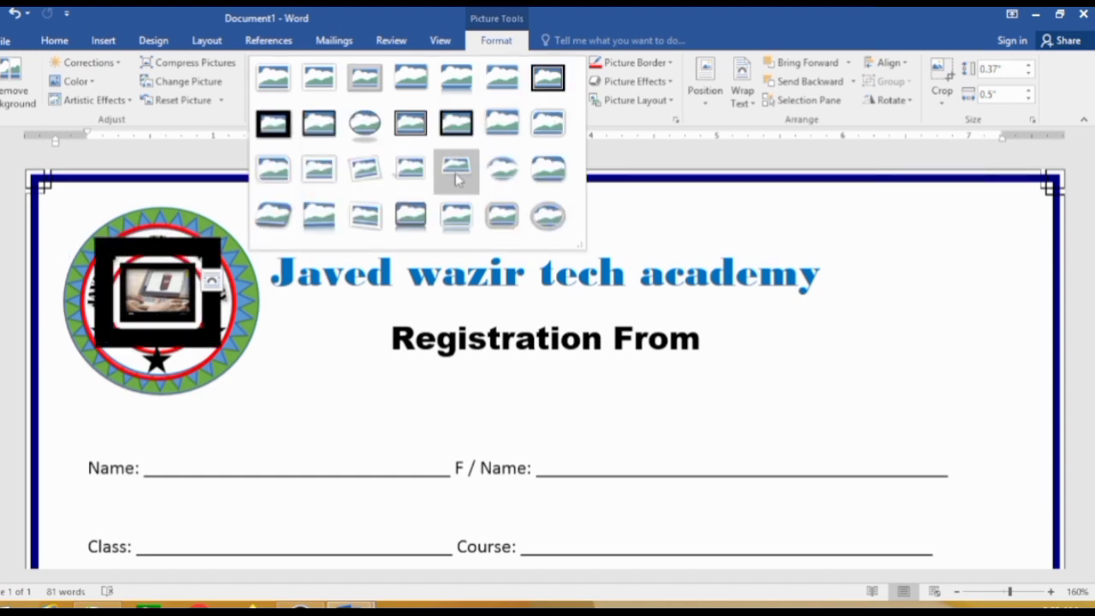
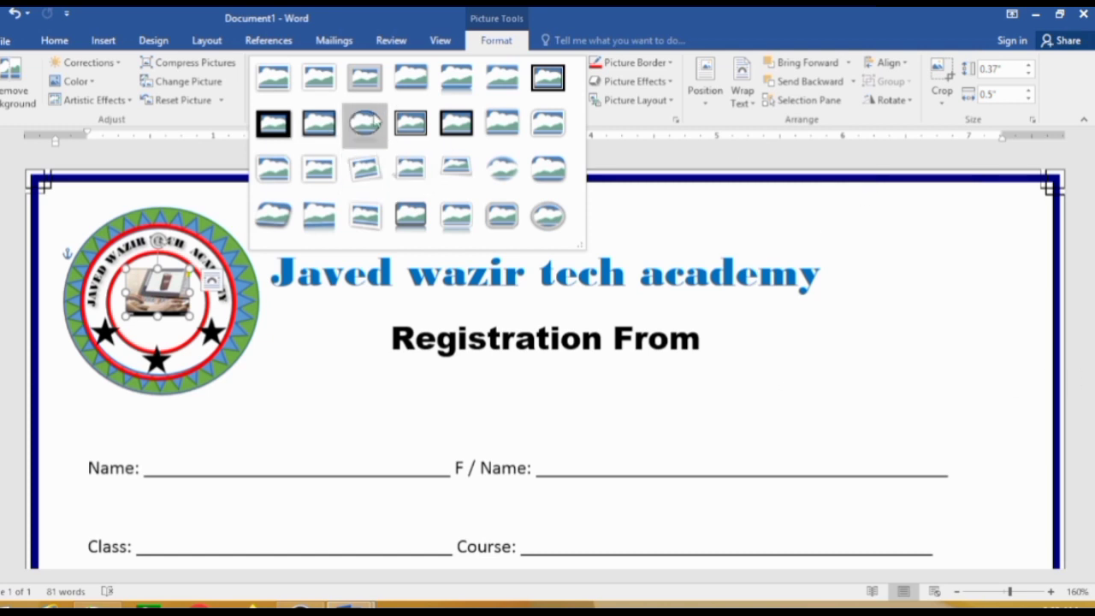
# Step: Apply a picture style to the inner logo picture and resize it to about 0.4" x 0.5"
pyautogui.click(554, 176)
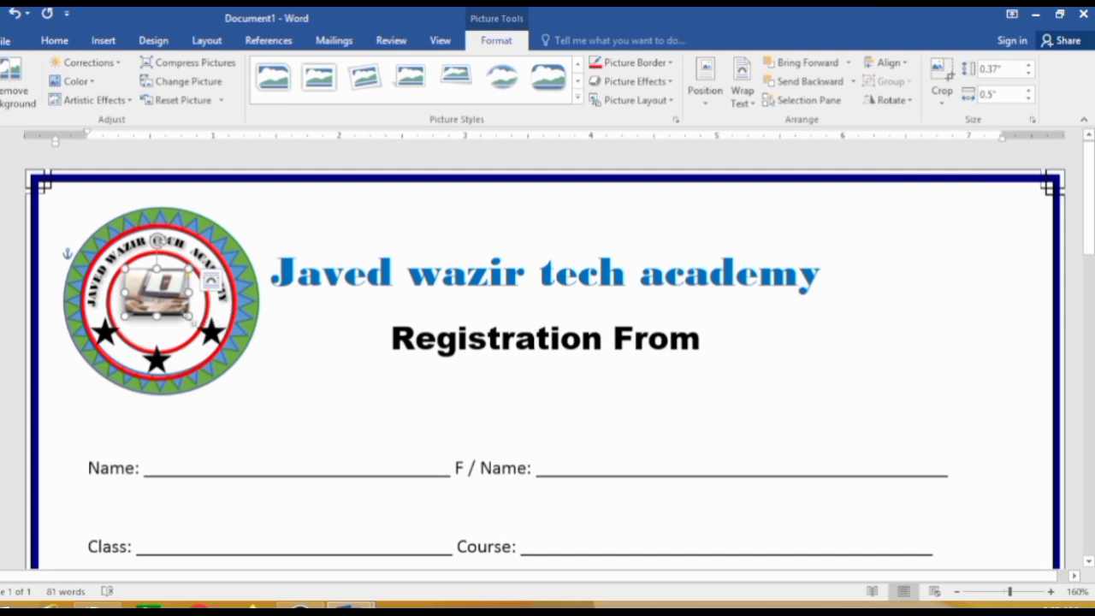
pyautogui.moveTo(159, 316)
pyautogui.mouseDown()
pyautogui.moveTo(159, 325)
pyautogui.moveTo(200, 298)
pyautogui.mouseUp()
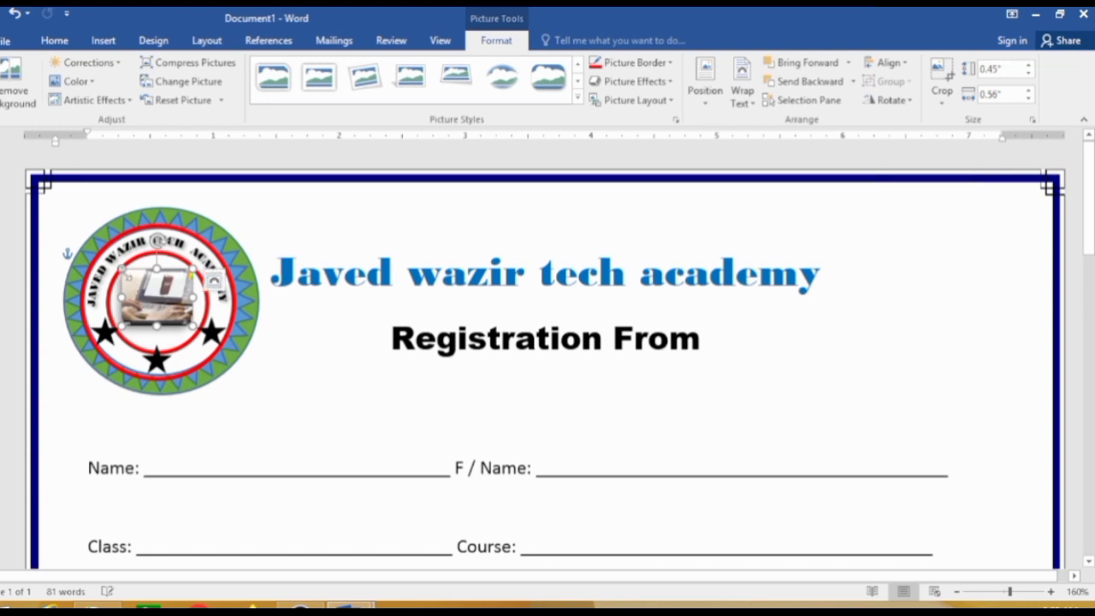
pyautogui.moveTo(127, 274); pyautogui.dragTo(154, 297)
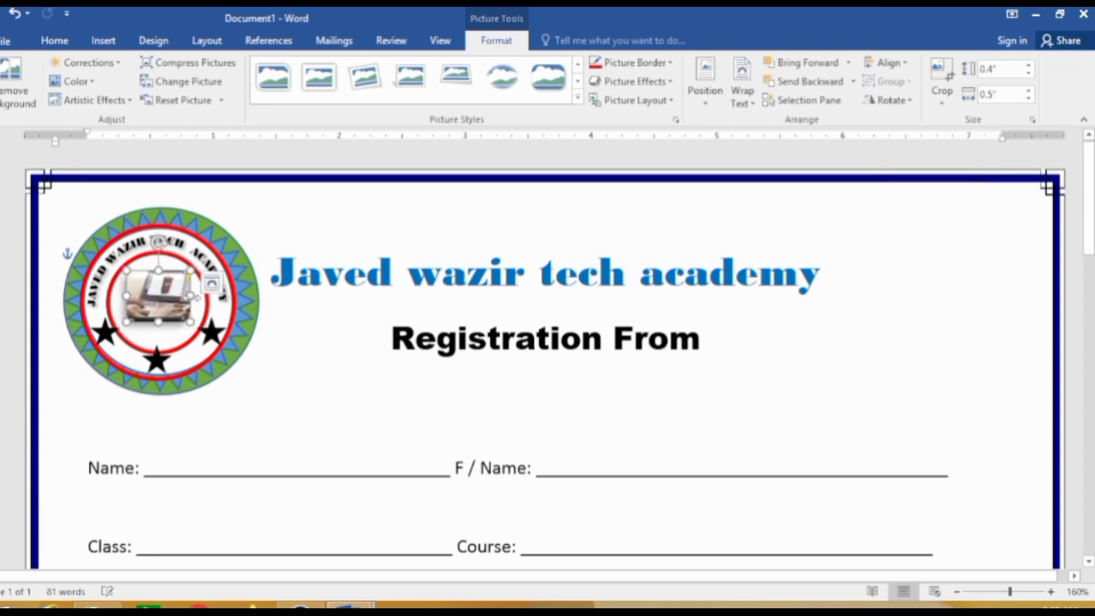
pyautogui.click(309, 328)
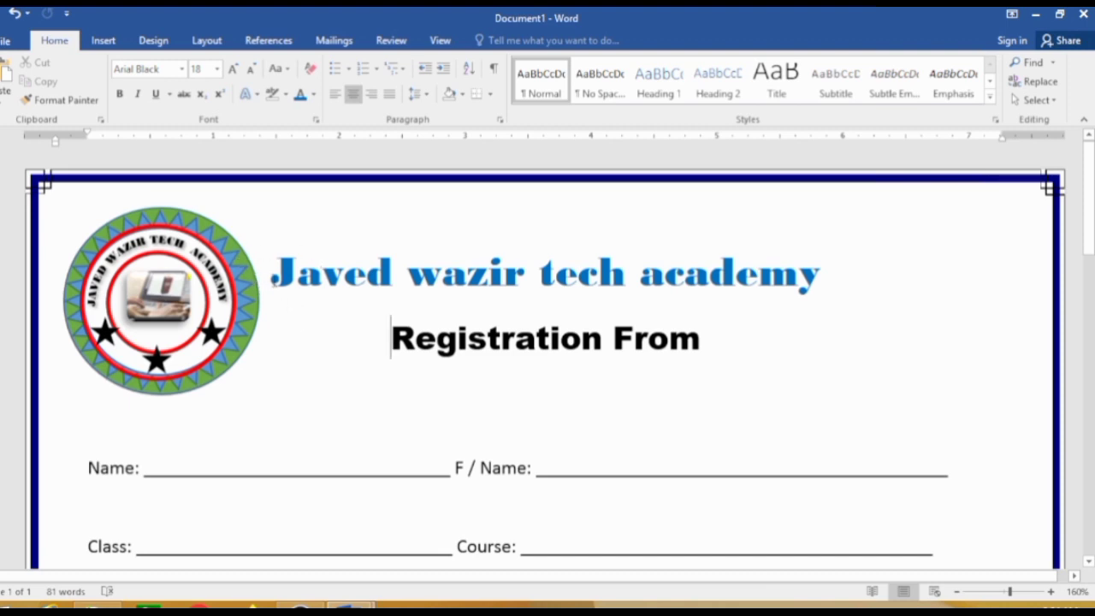
# Step: Indent the Javed wazir tech academy heading with a Tab, keeping it centred after trying left alignment
pyautogui.click(273, 272)
pyautogui.press('Tab')
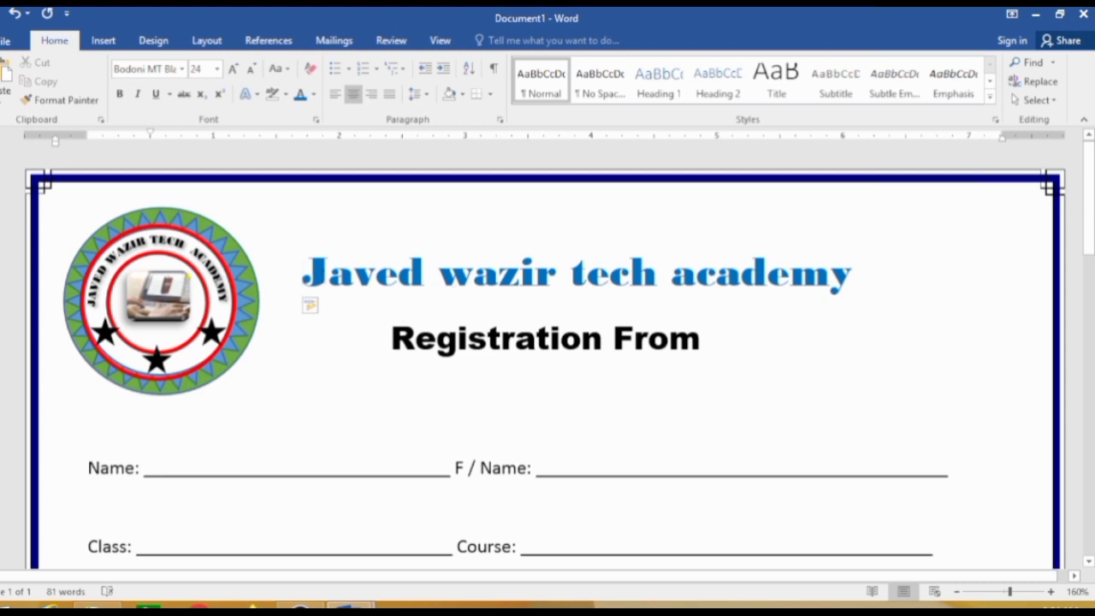
pyautogui.moveTo(296, 271); pyautogui.dragTo(844, 275)
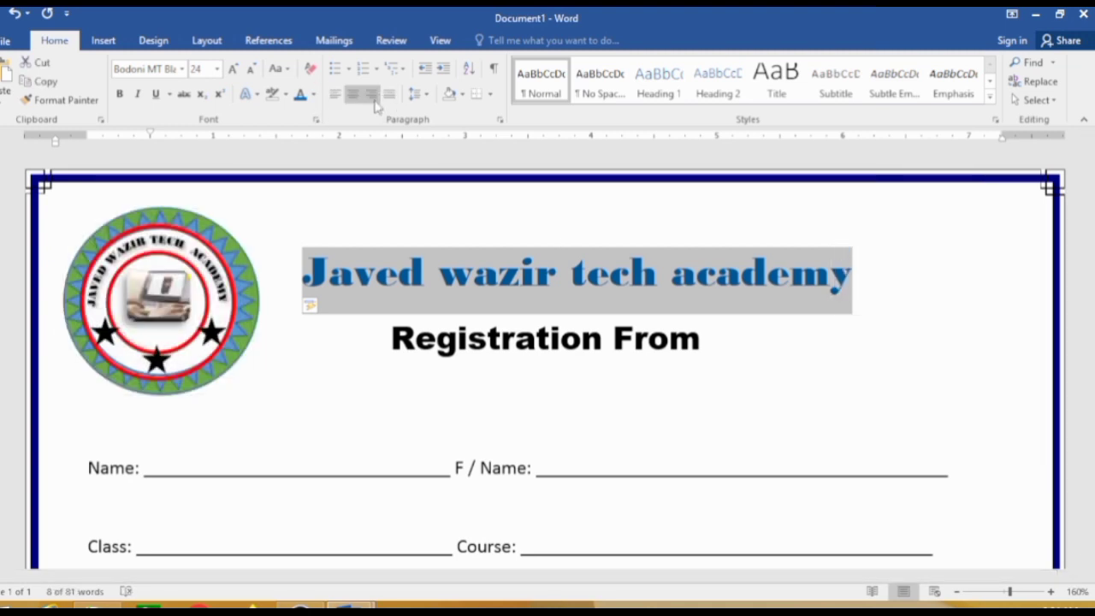
pyautogui.click(335, 94)
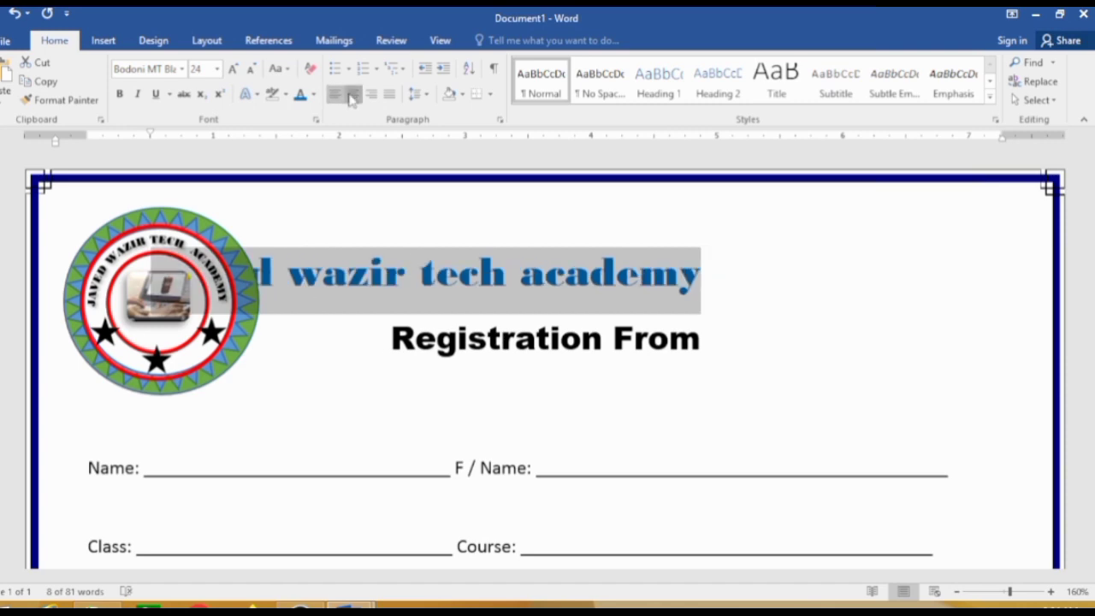
pyautogui.click(353, 94)
pyautogui.click(730, 361)
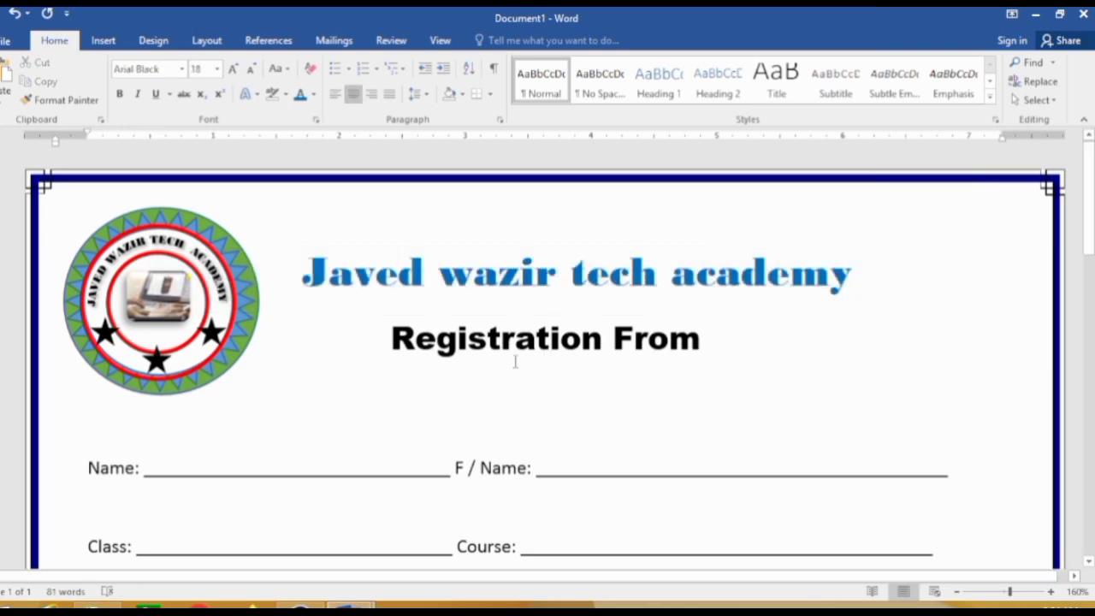
# Step: Scroll through the form to review it, leaving the cursor on the line below the title
pyautogui.scroll(-2, 532, 357)
pyautogui.scroll(-3, 532, 357)
pyautogui.scroll(-2, 532, 358)
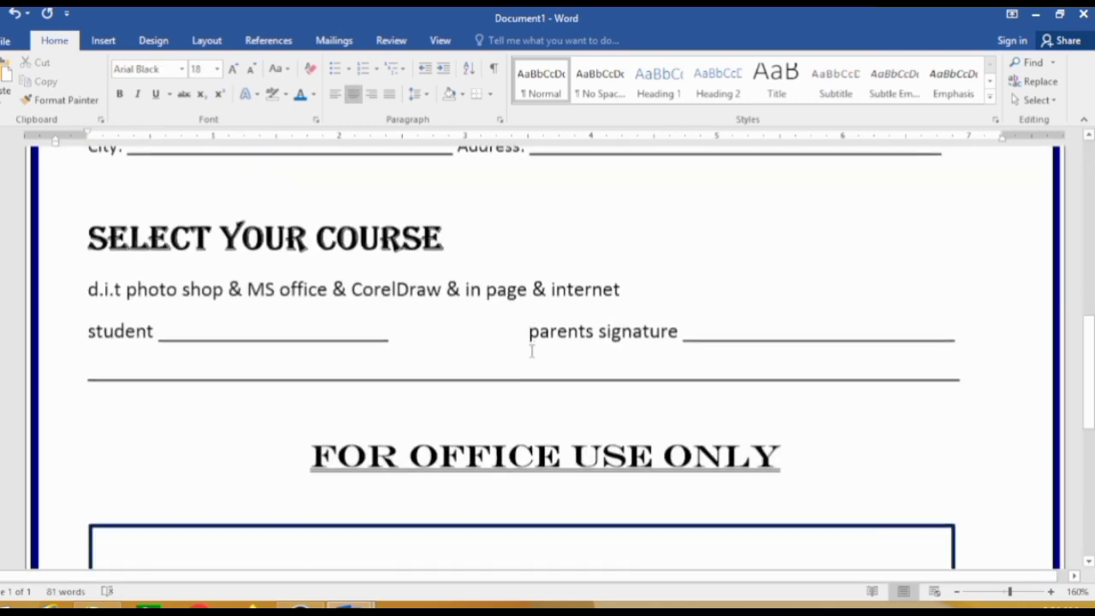
pyautogui.scroll(-3, 531, 350)
pyautogui.scroll(-2, 531, 351)
pyautogui.scroll(3, 531, 350)
pyautogui.scroll(2, 530, 349)
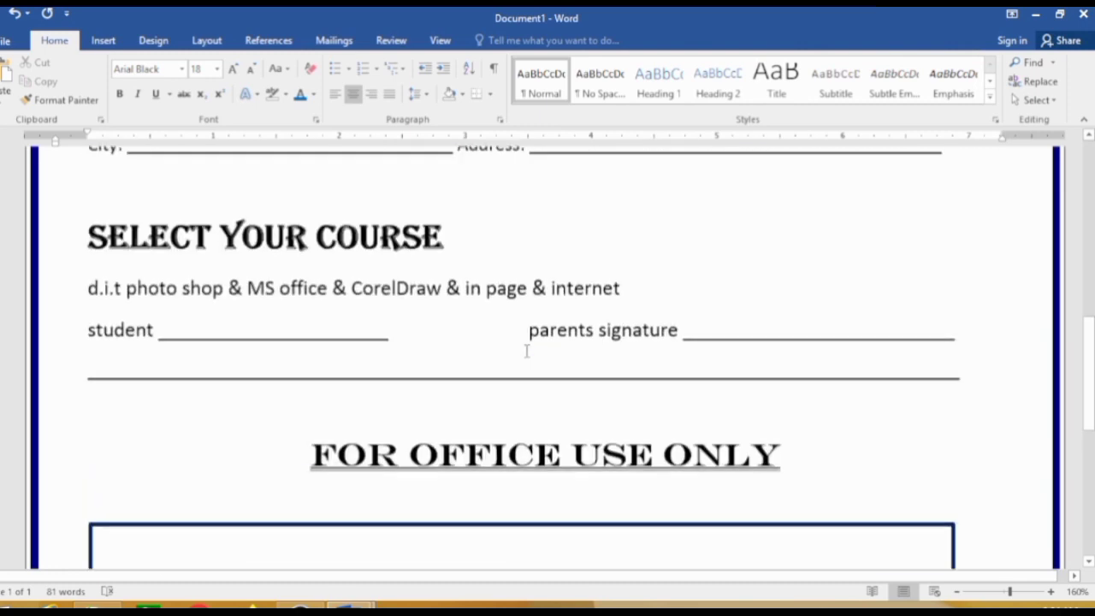
pyautogui.scroll(1, 528, 348)
pyautogui.scroll(-2, 549, 324)
pyautogui.scroll(-2, 549, 324)
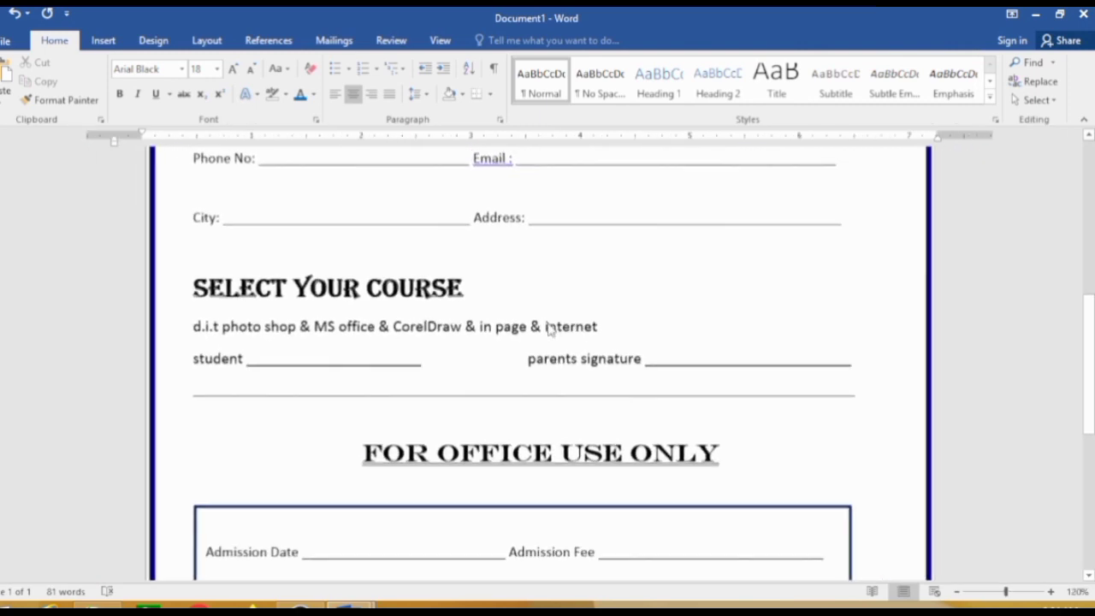
pyautogui.scroll(-2, 552, 321)
pyautogui.scroll(3, 555, 318)
pyautogui.scroll(2, 556, 316)
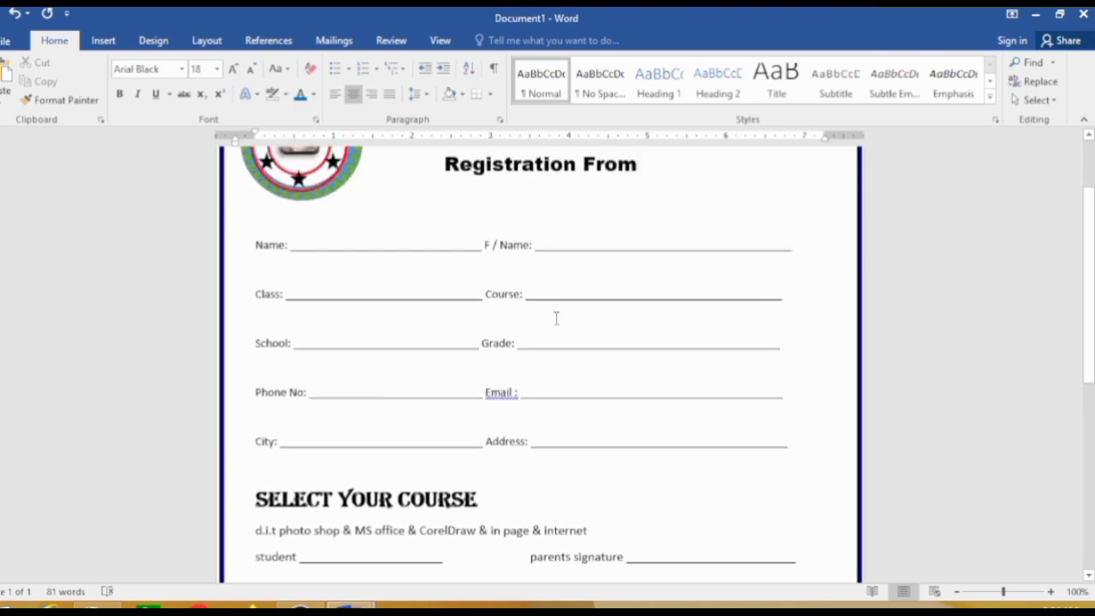
pyautogui.scroll(2, 555, 317)
pyautogui.scroll(1, 557, 319)
pyautogui.scroll(-2, 556, 318)
pyautogui.scroll(-2, 556, 316)
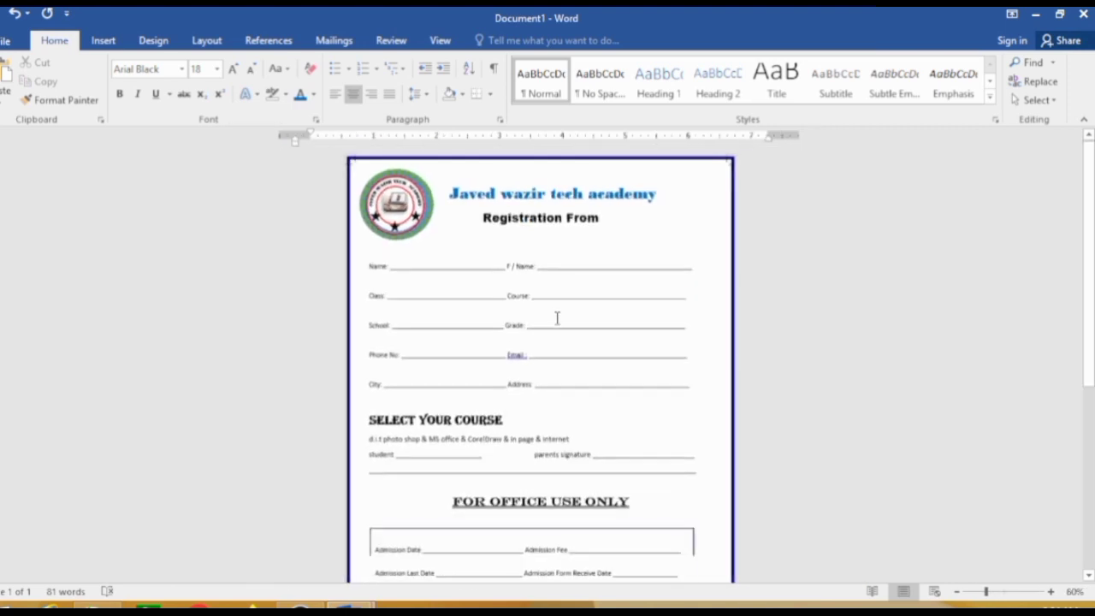
pyautogui.scroll(-1, 557, 317)
pyautogui.scroll(-1, 588, 343)
pyautogui.scroll(-1, 588, 342)
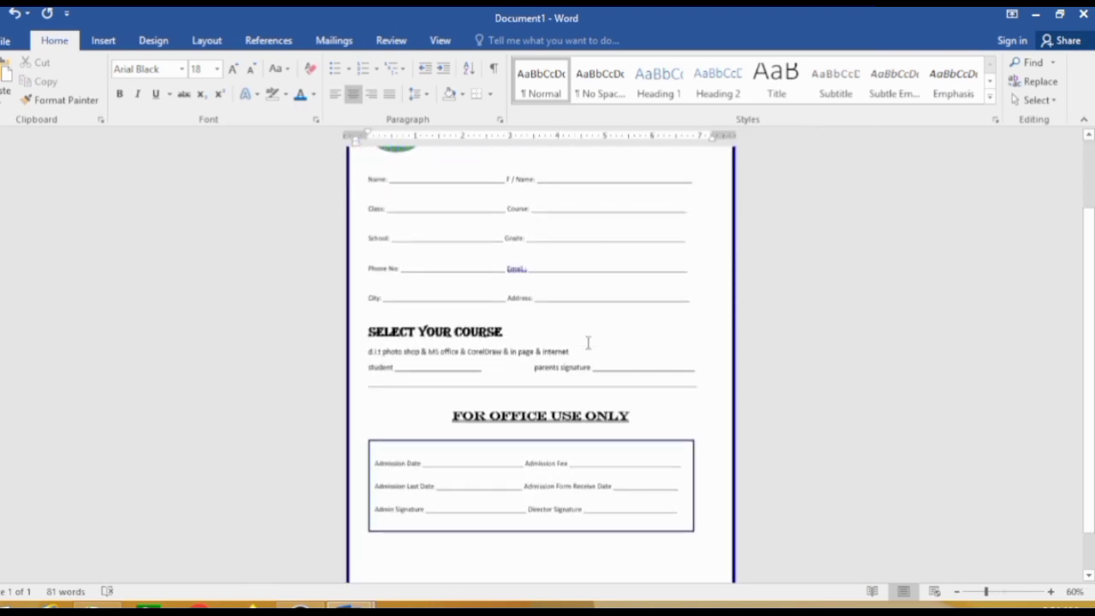
pyautogui.scroll(1, 587, 343)
pyautogui.scroll(-2, 588, 342)
pyautogui.scroll(-1, 587, 342)
pyautogui.scroll(4, 587, 342)
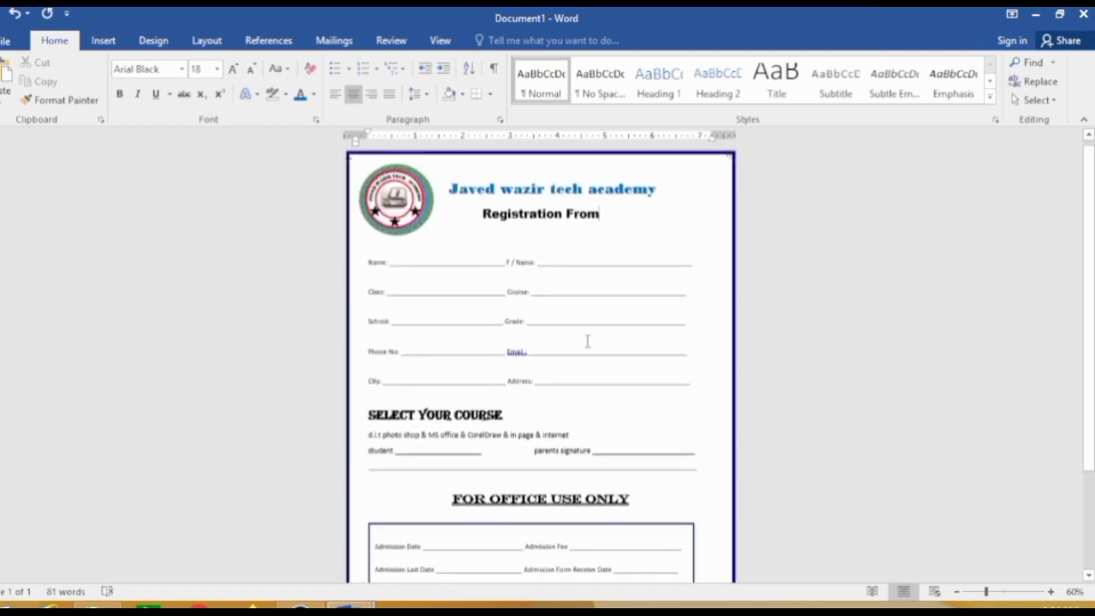
pyautogui.scroll(1, 588, 341)
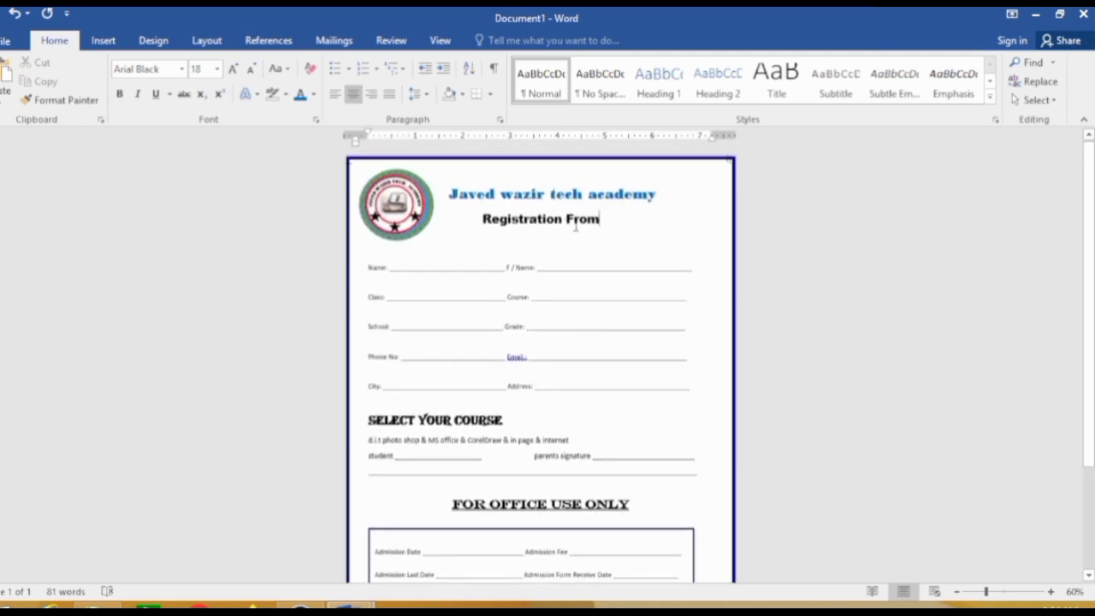
pyautogui.click(642, 235)
pyautogui.scroll(1, 641, 235)
pyautogui.scroll(2, 643, 237)
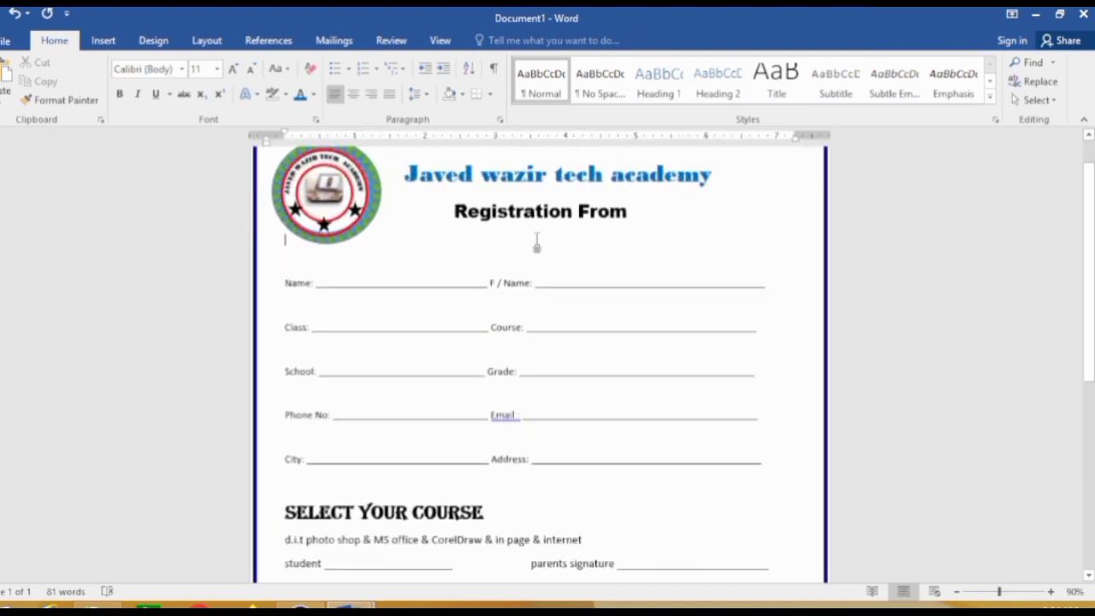
pyautogui.scroll(2, 649, 225)
pyautogui.scroll(2, 640, 228)
# Step: Draw a rectangle with no fill at the top right of the page beside the heading
pyautogui.scroll(1, 613, 237)
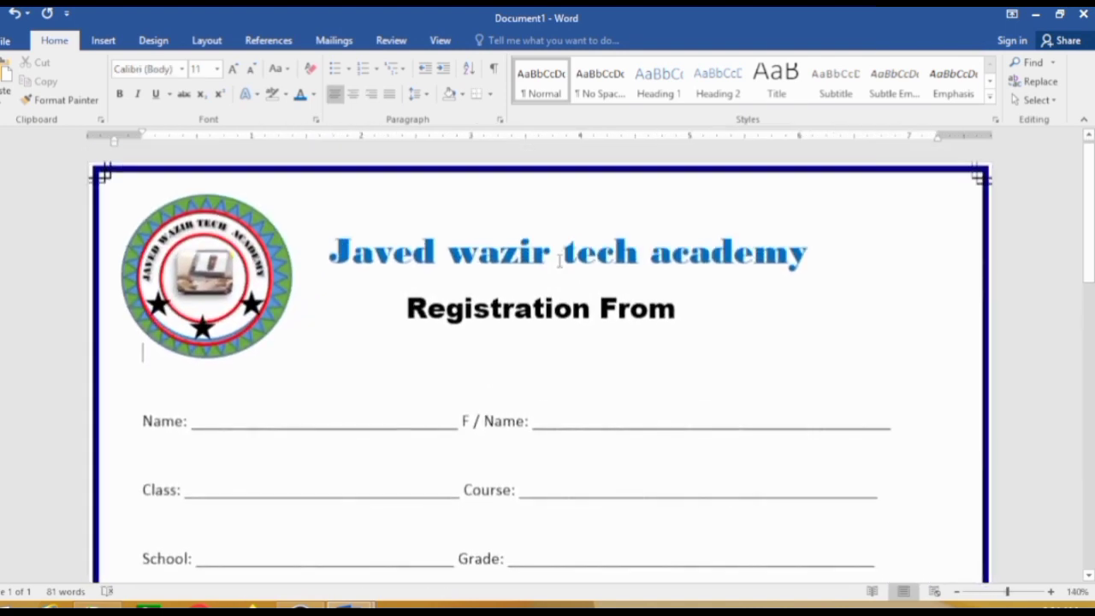
pyautogui.click(107, 40)
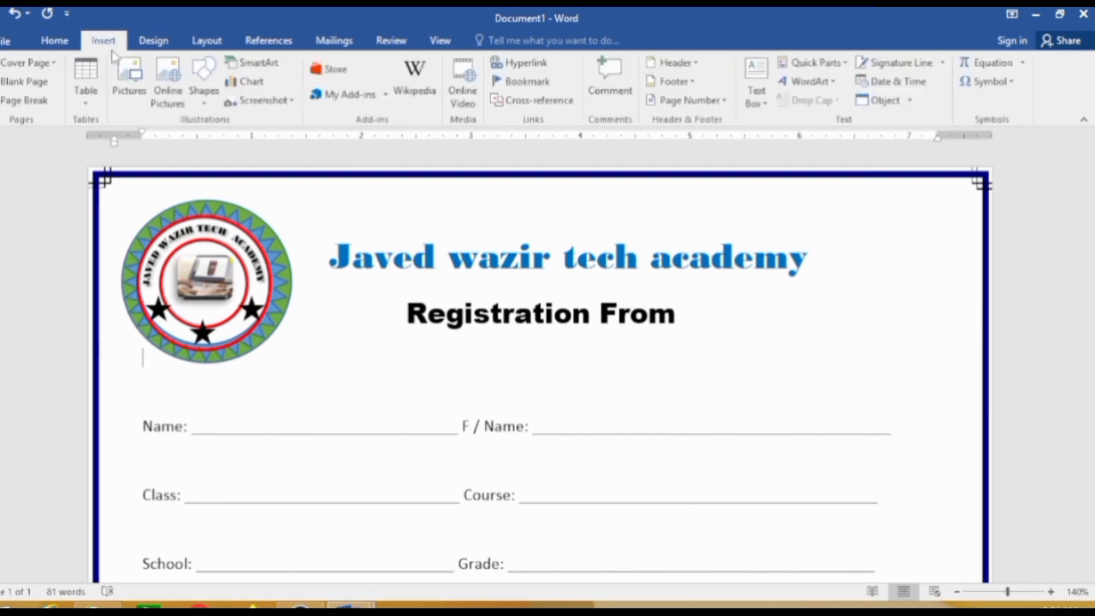
pyautogui.click(205, 101)
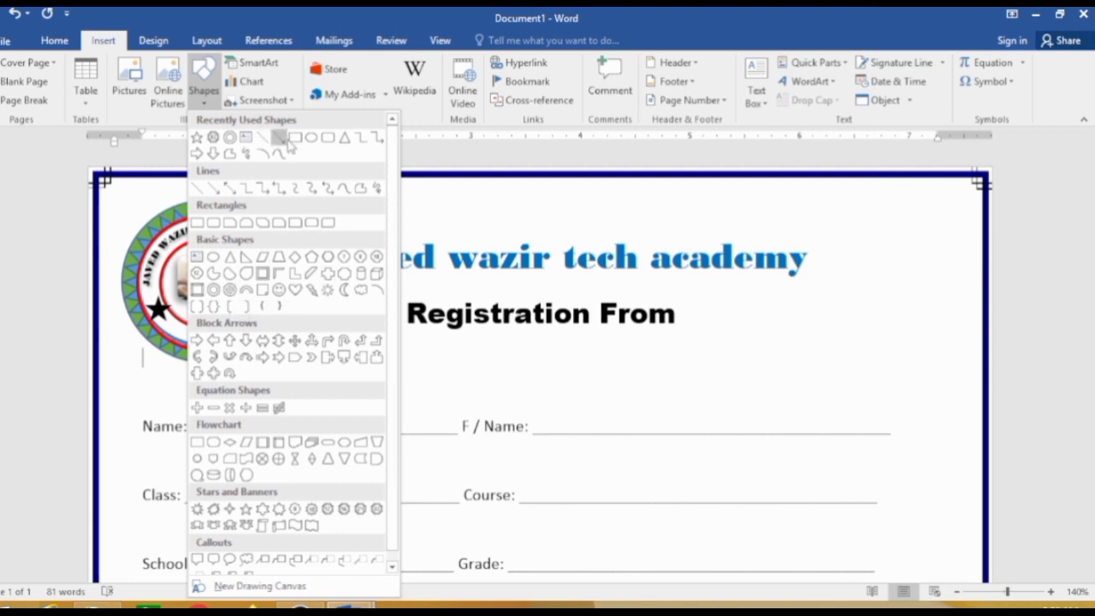
pyautogui.click(204, 225)
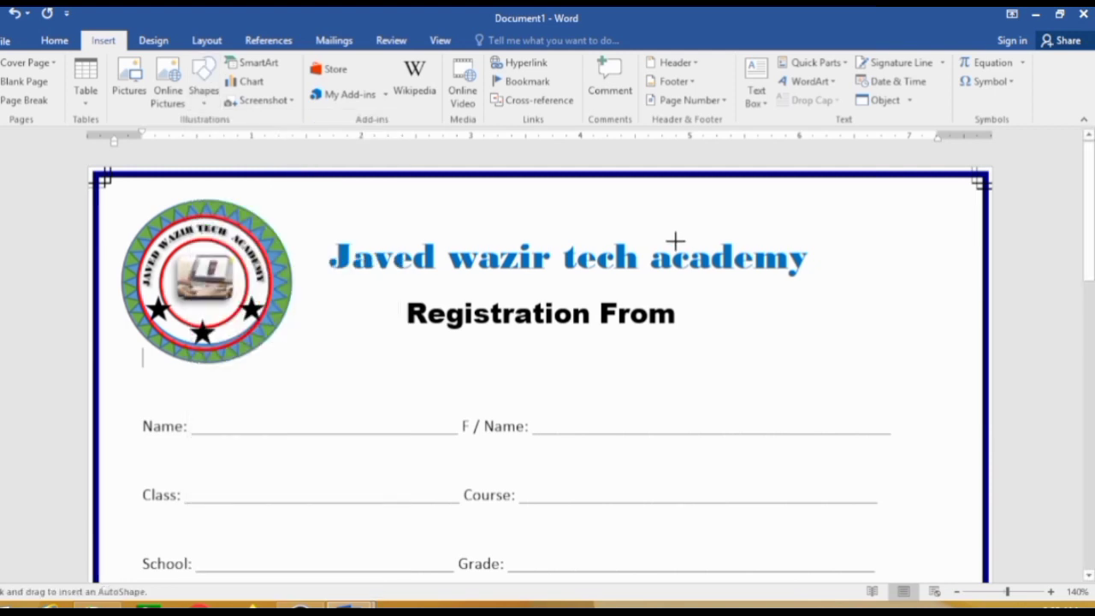
pyautogui.moveTo(847, 218)
pyautogui.mouseDown()
pyautogui.moveTo(894, 302)
pyautogui.moveTo(968, 362)
pyautogui.mouseUp()
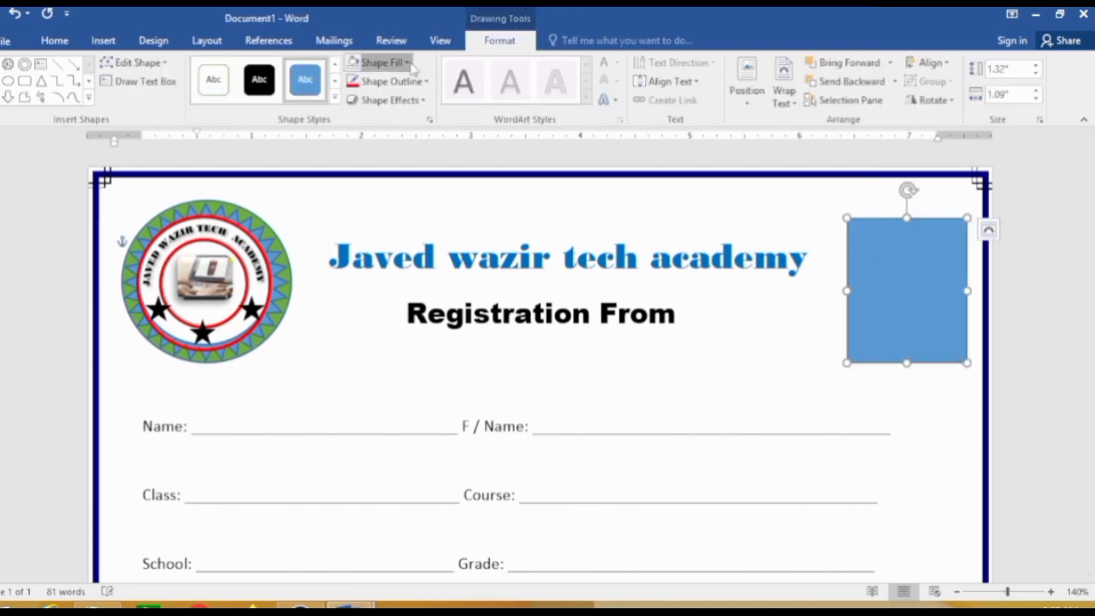
pyautogui.click(409, 65)
pyautogui.click(384, 207)
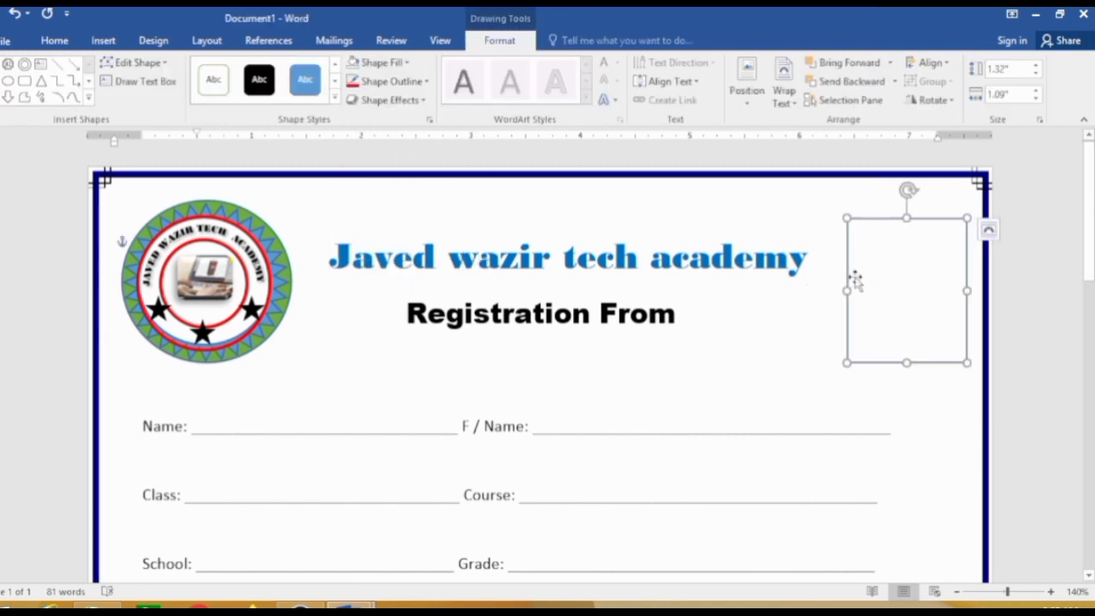
# Step: Use Add Text on the rectangle so it can hold its own text
pyautogui.rightClick(879, 264)
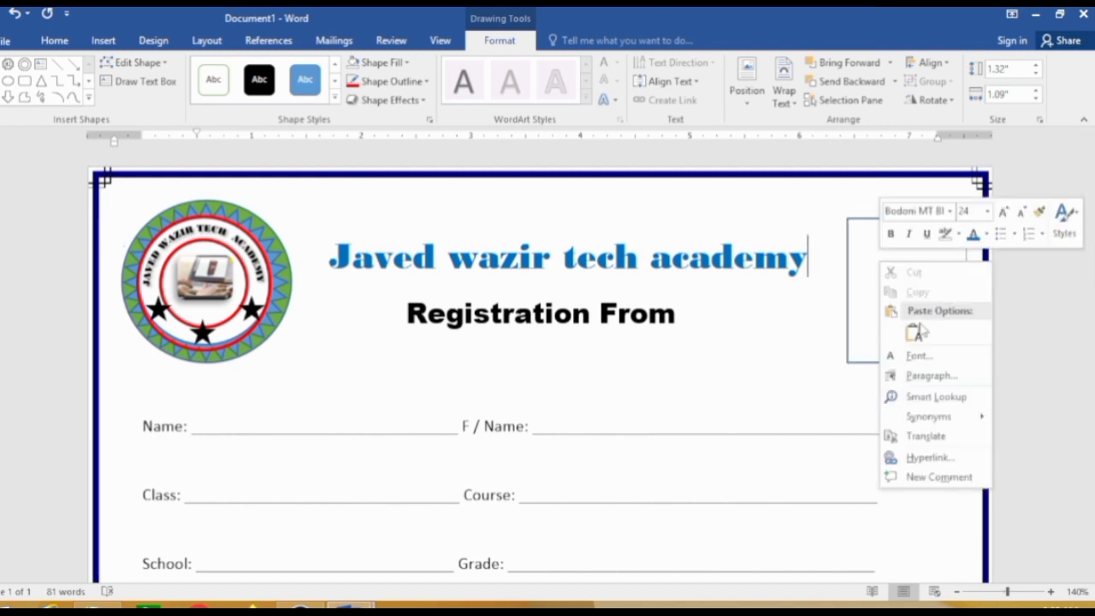
pyautogui.click(859, 270)
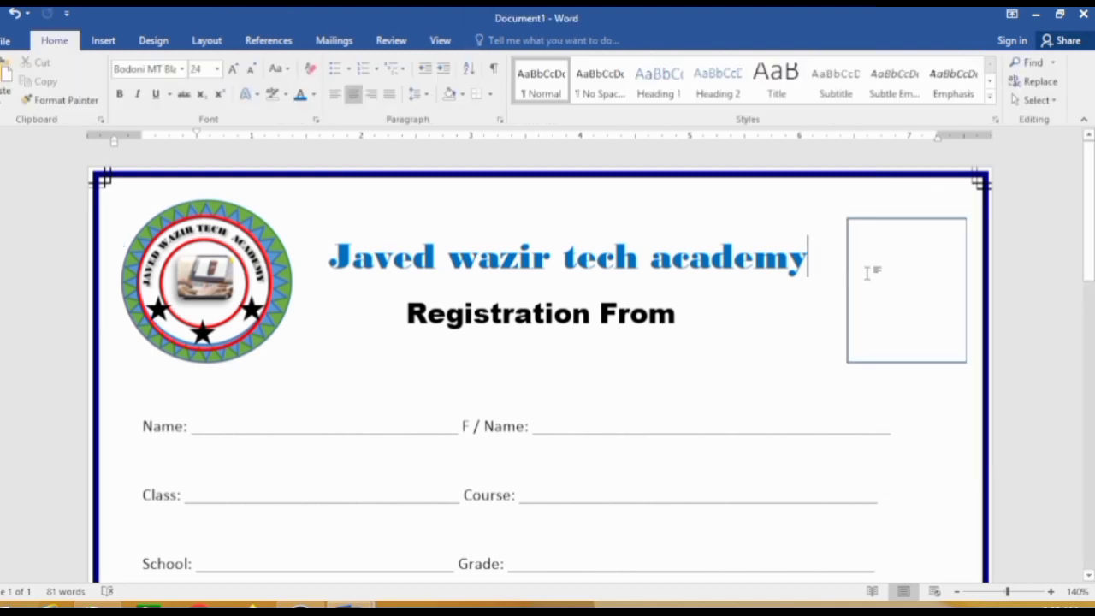
pyautogui.rightClick(866, 267)
pyautogui.click(856, 217)
pyautogui.click(850, 220)
pyautogui.rightClick(880, 259)
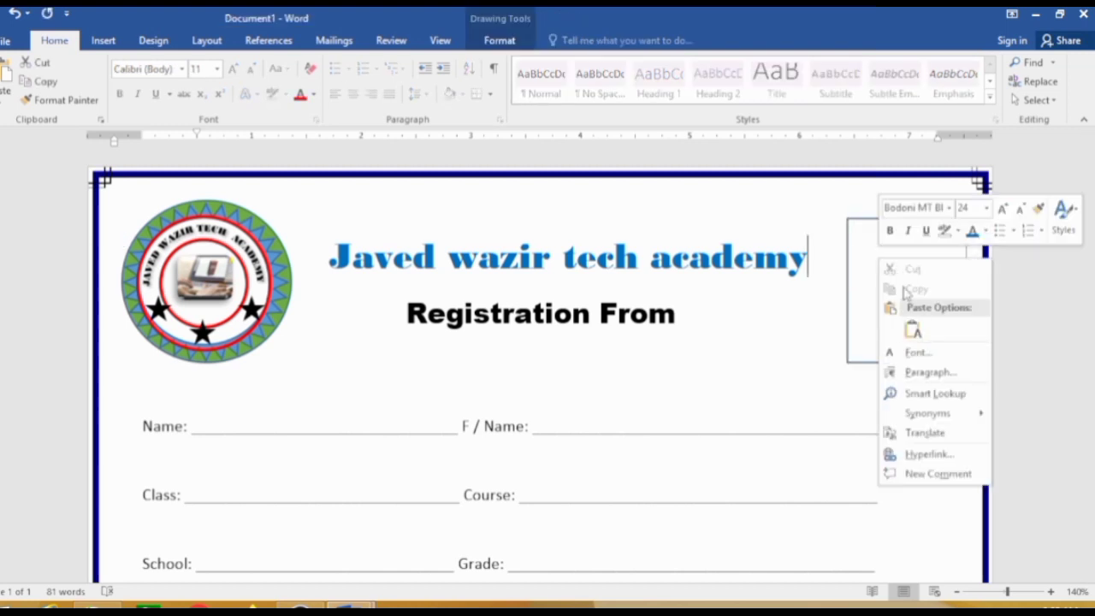
pyautogui.click(859, 270)
pyautogui.click(850, 219)
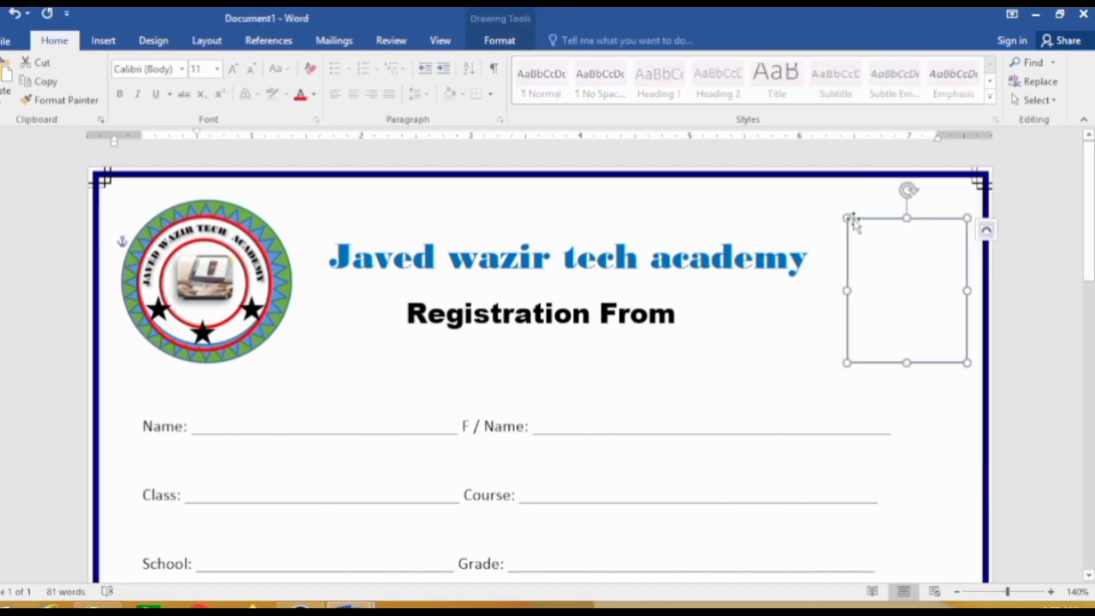
pyautogui.rightClick(851, 220)
pyautogui.click(889, 311)
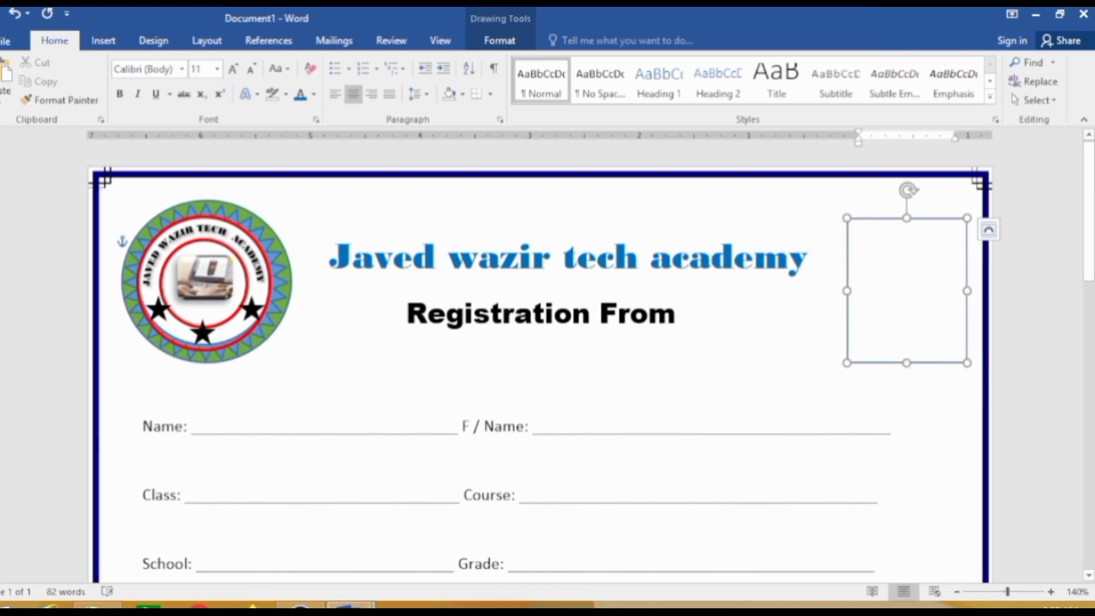
# Step: Give the text inside the box a red highlight and a new font colour
pyautogui.moveTo(937, 286); pyautogui.dragTo(880, 286)
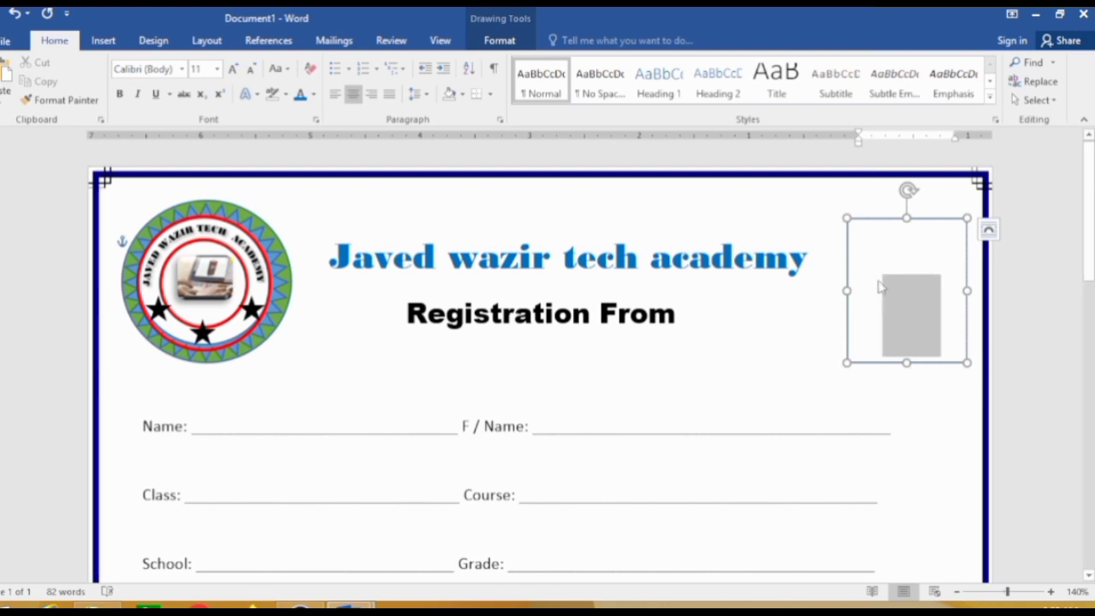
pyautogui.click(285, 94)
pyautogui.click(278, 143)
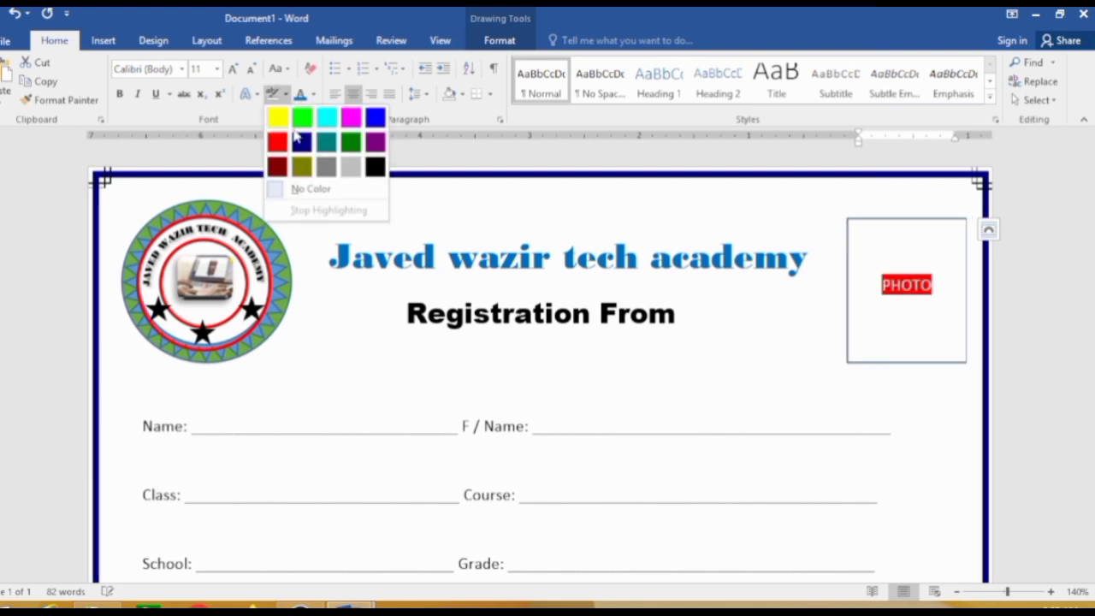
pyautogui.click(313, 95)
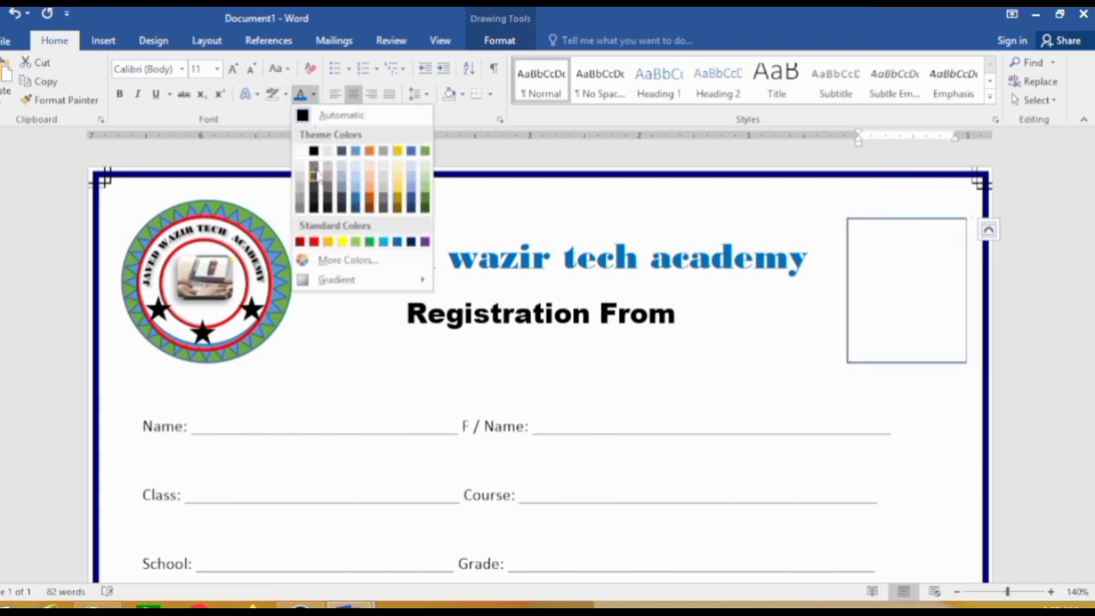
pyautogui.click(318, 157)
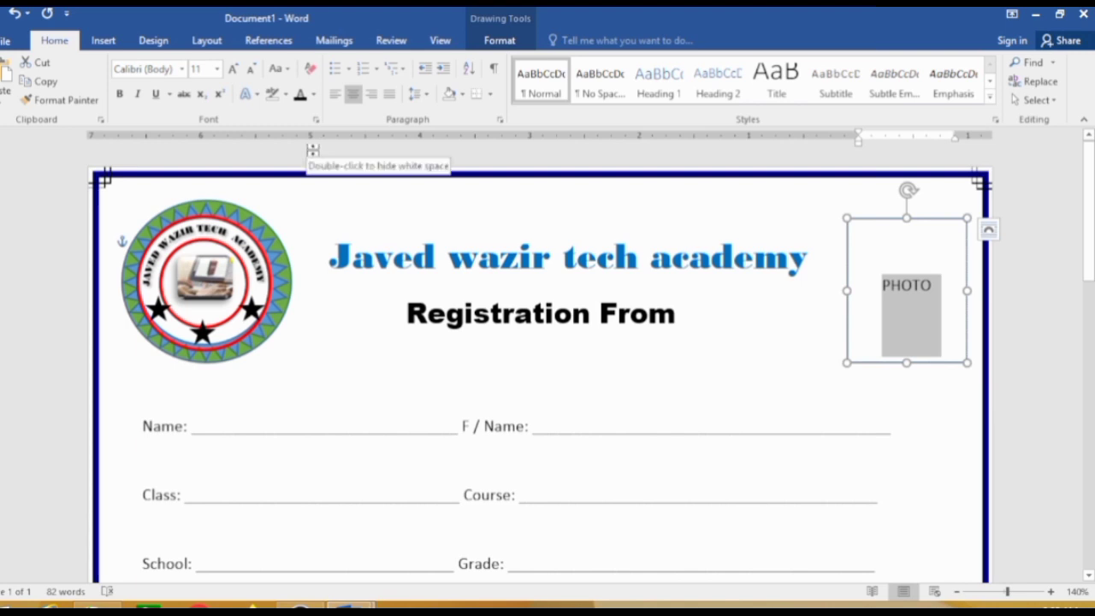
# Step: Grow the PHOTO text to 16 points, then reselect the PHOTO box
pyautogui.click(231, 70)
pyautogui.click(232, 70)
pyautogui.click(232, 71)
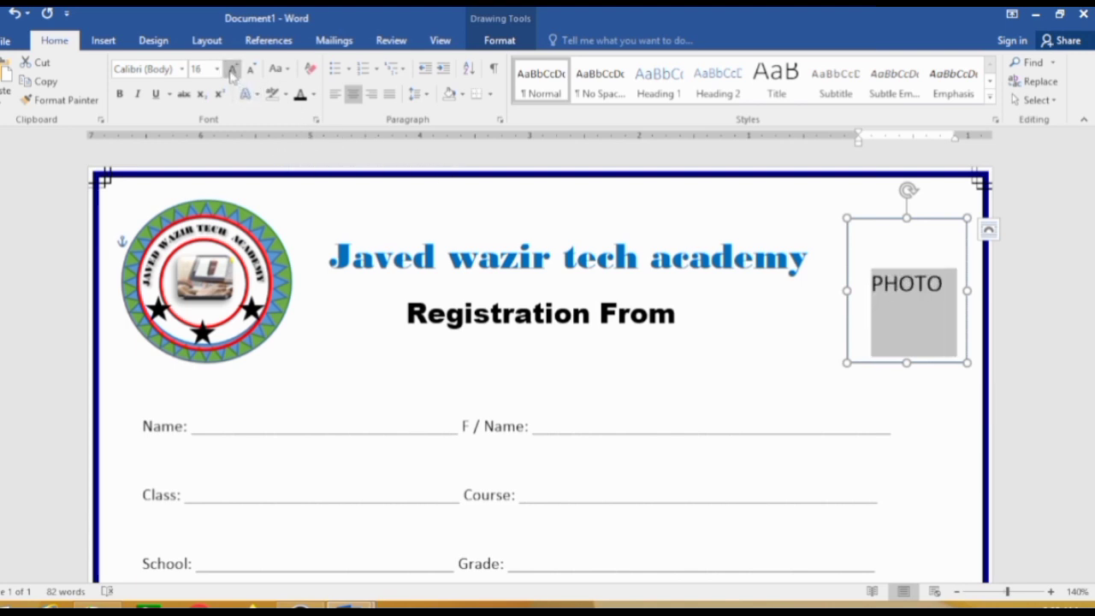
pyautogui.click(918, 304)
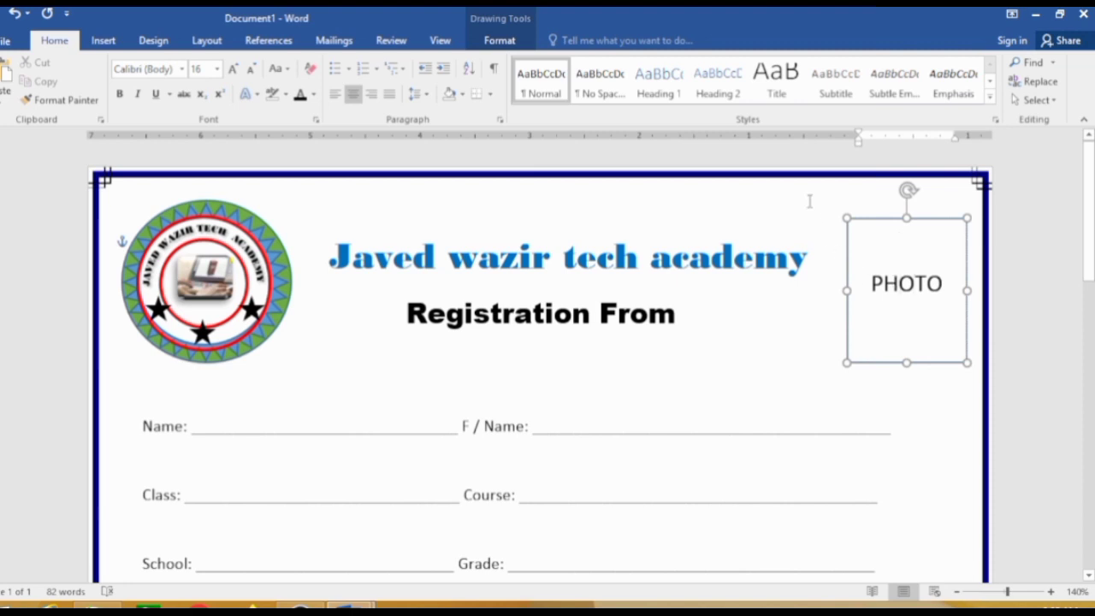
pyautogui.click(809, 257)
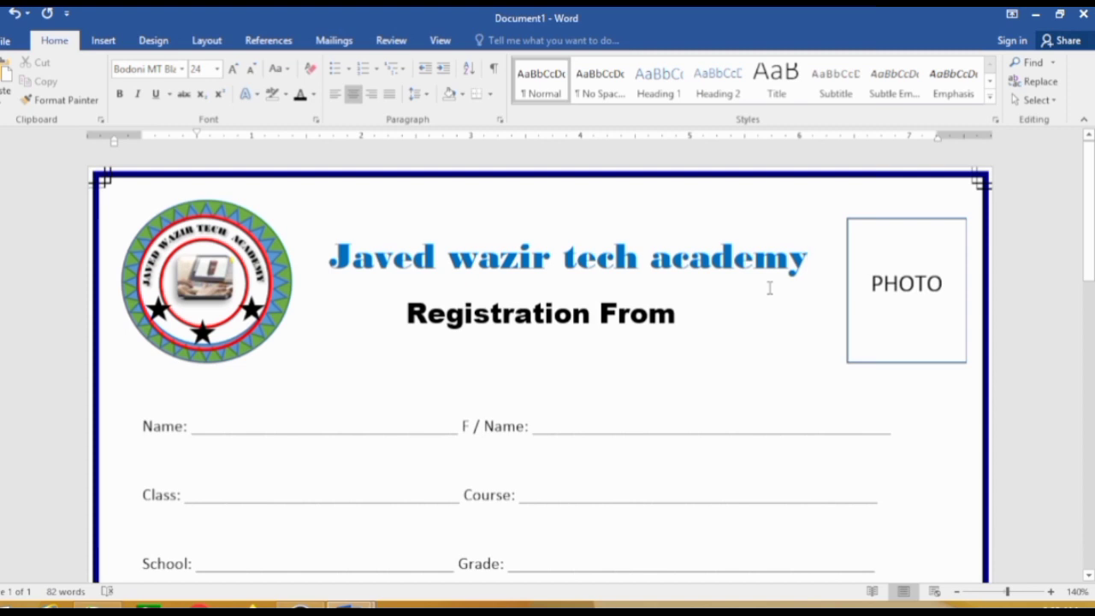
pyautogui.click(881, 219)
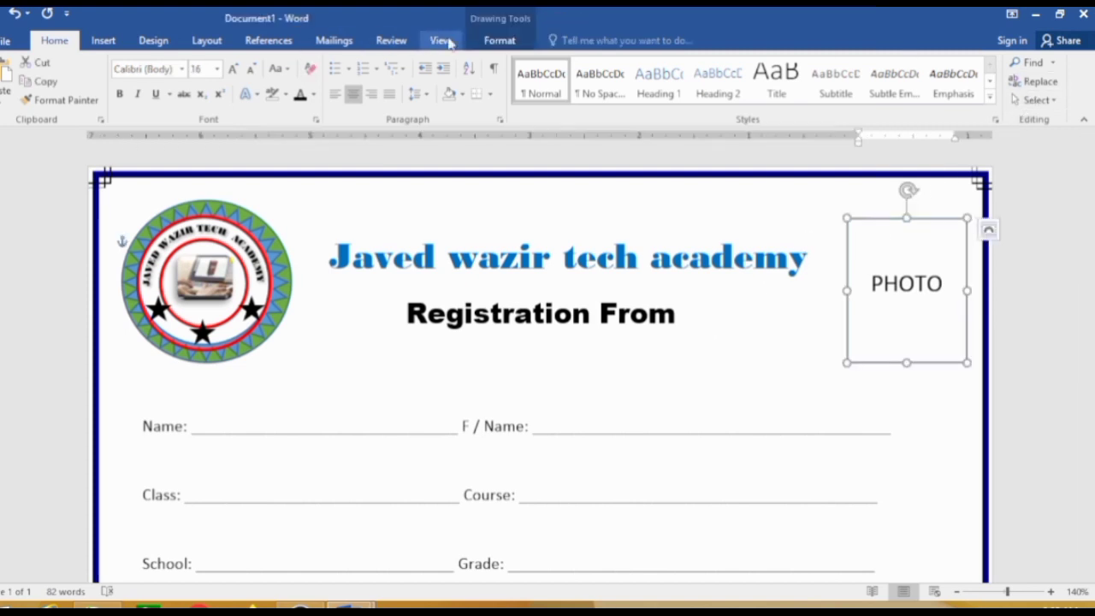
pyautogui.click(499, 41)
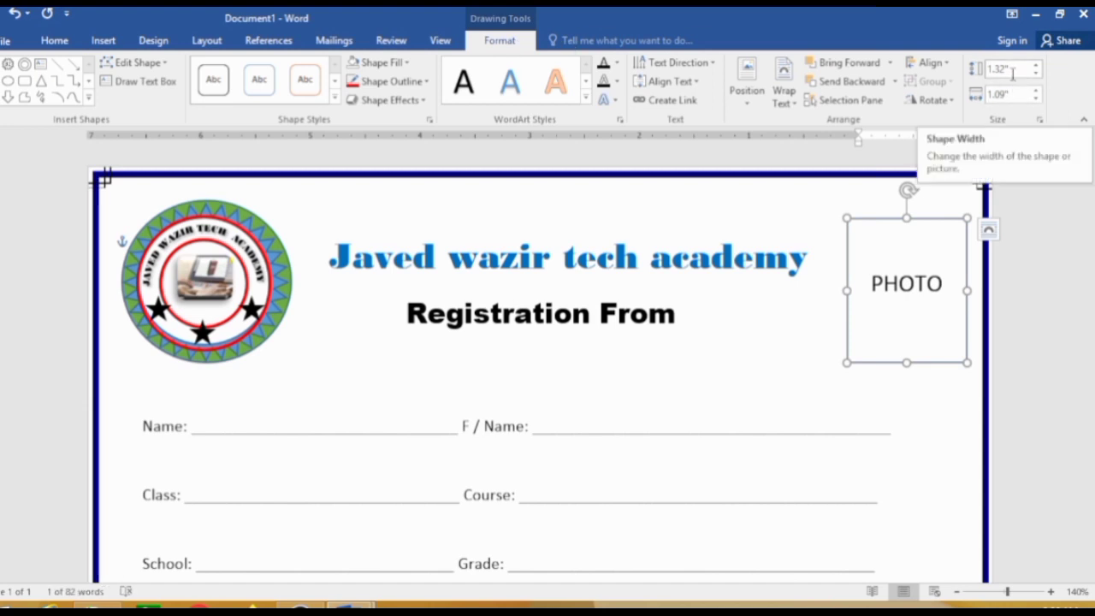
# Step: Set the PHOTO box's shape height to 1.4"
pyautogui.doubleClick(1013, 72)
pyautogui.write('1.7')
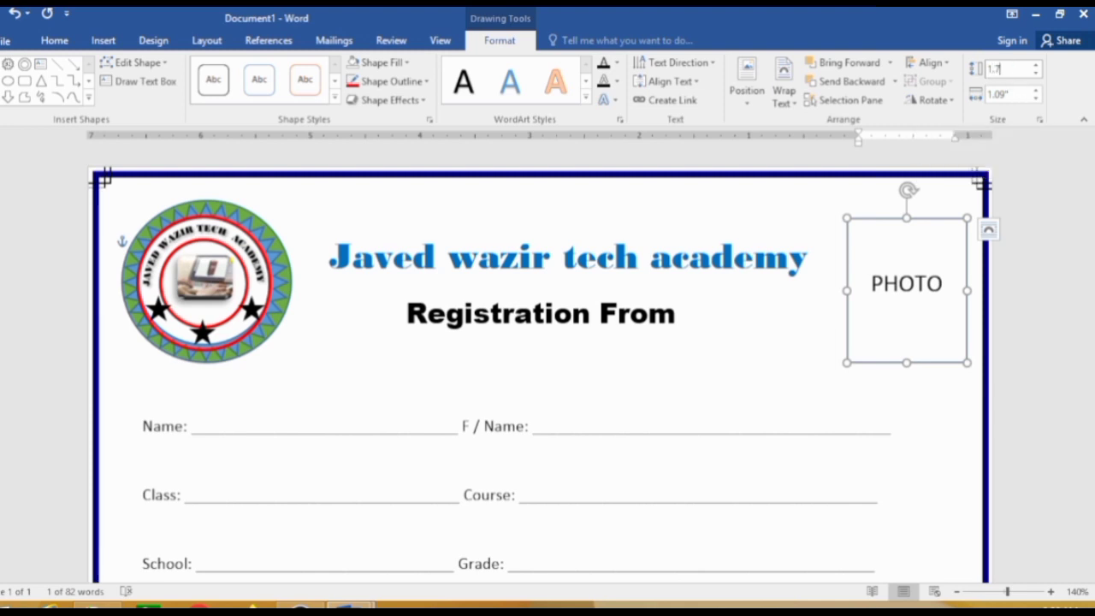
pyautogui.press('Return')
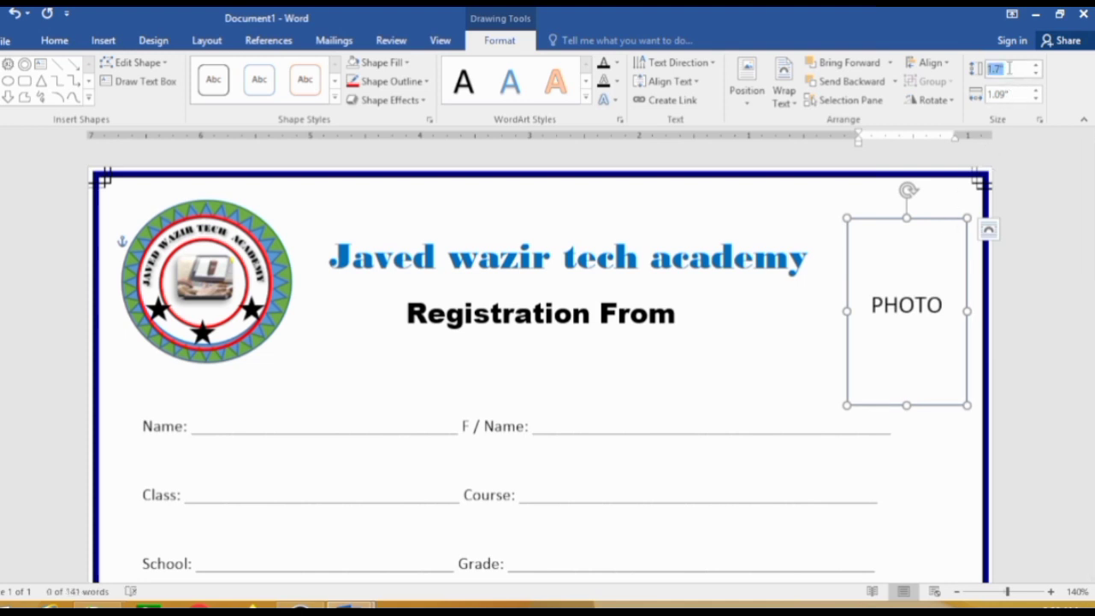
pyautogui.write('1')
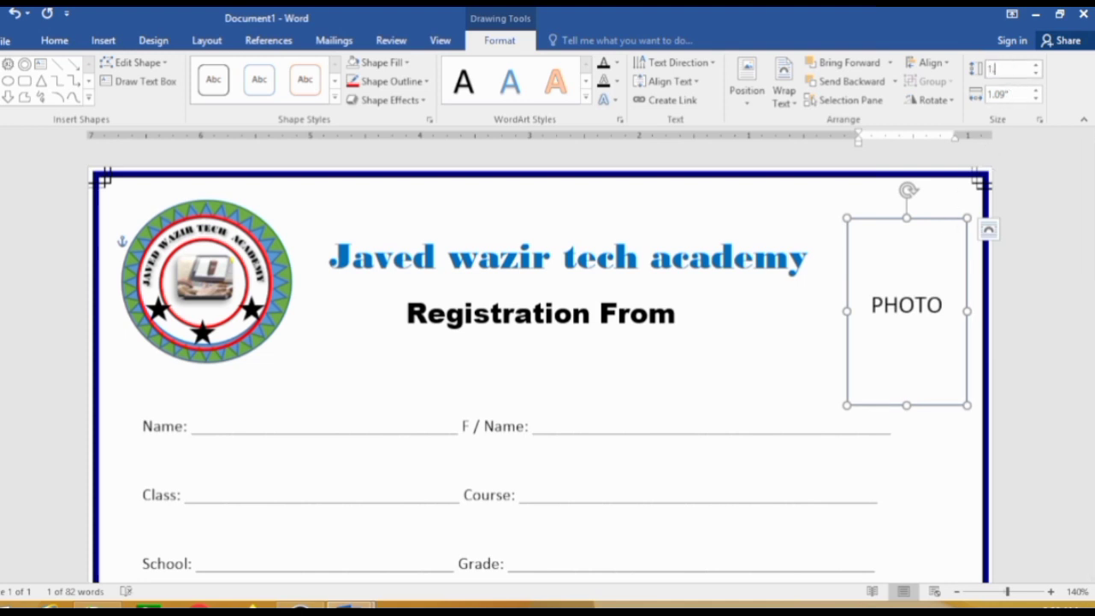
pyautogui.write('.4')
pyautogui.press('Return')
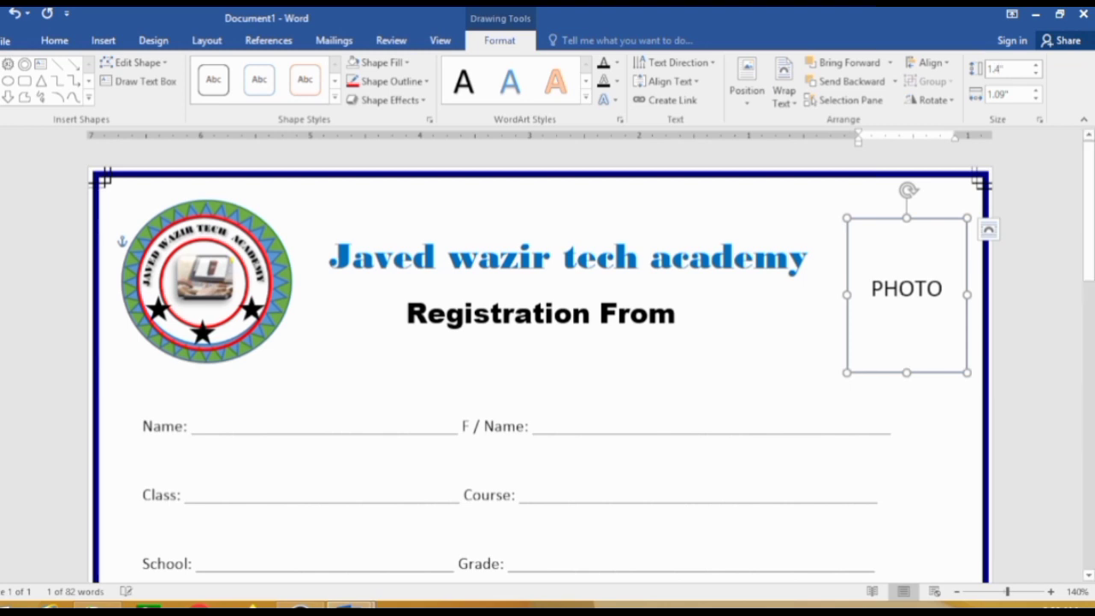
# Step: Set the PHOTO box's shape width to 1.1"
pyautogui.click(1011, 95)
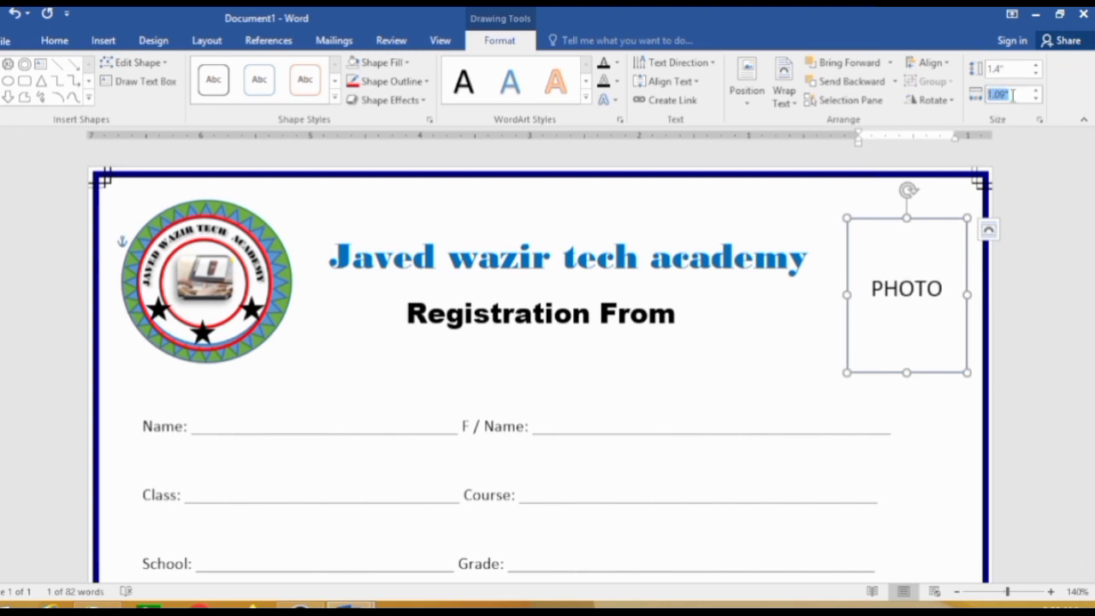
pyautogui.write('1.6')
pyautogui.press('Return')
pyautogui.click(1011, 95)
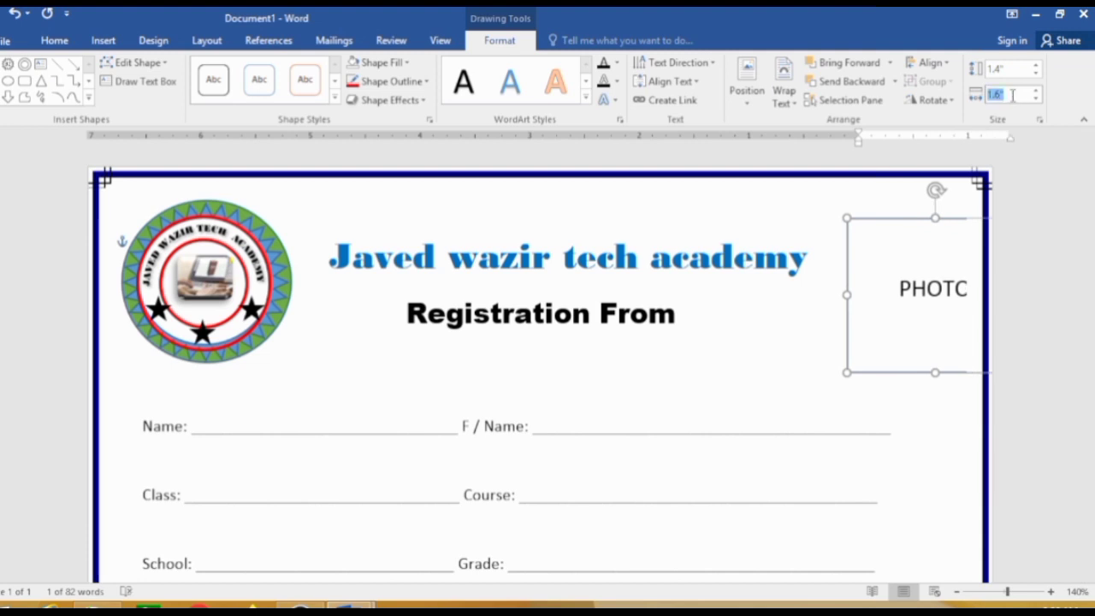
pyautogui.write('1')
pyautogui.press('Return')
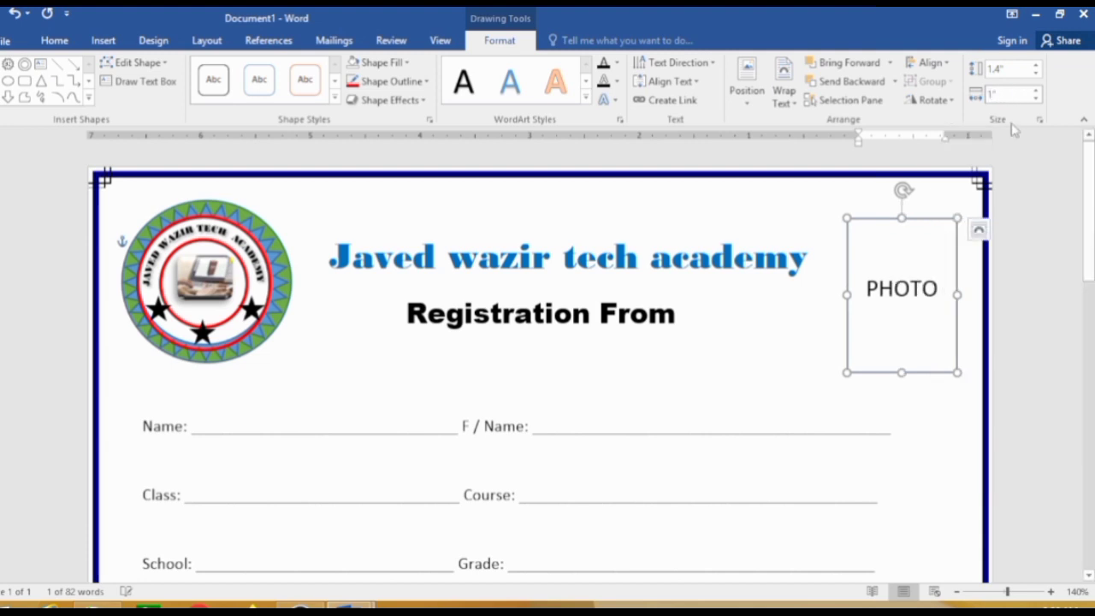
pyautogui.click(1005, 96)
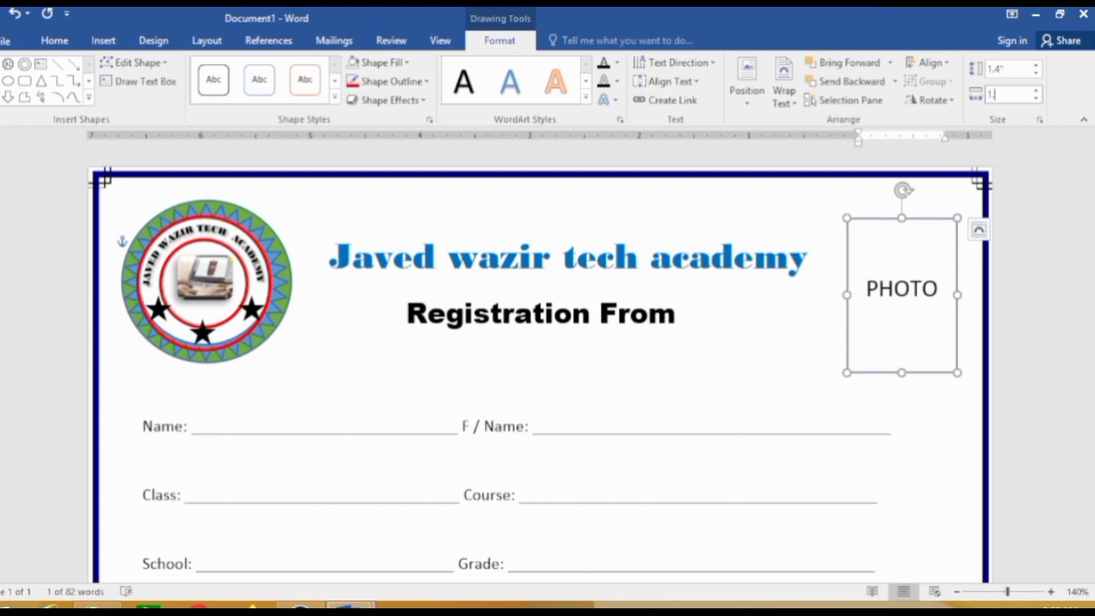
pyautogui.write('.3')
pyautogui.press('Return')
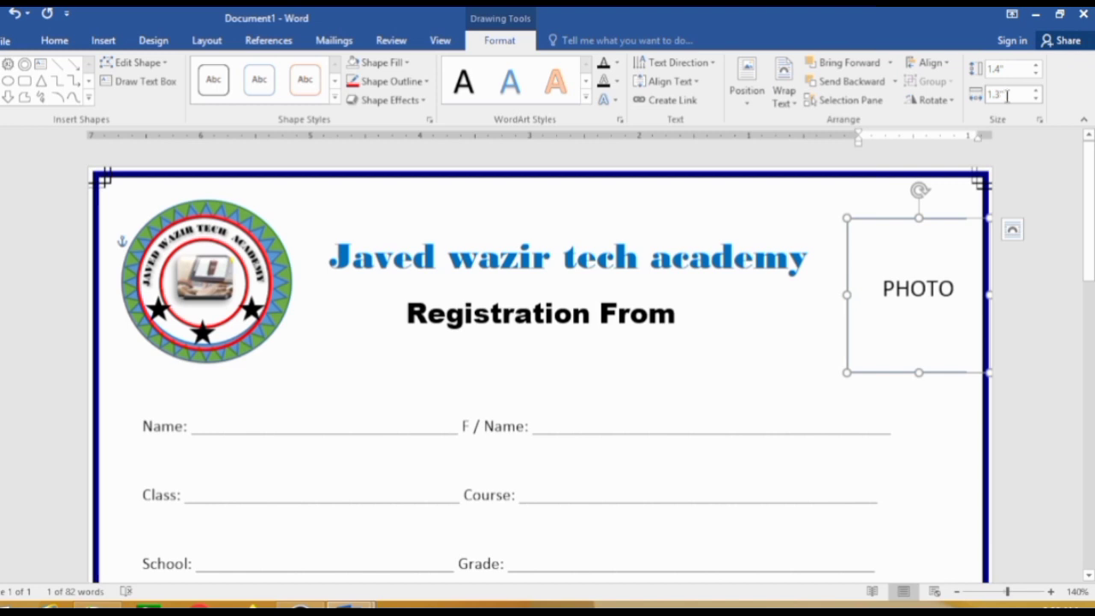
pyautogui.click(1007, 96)
pyautogui.write('1')
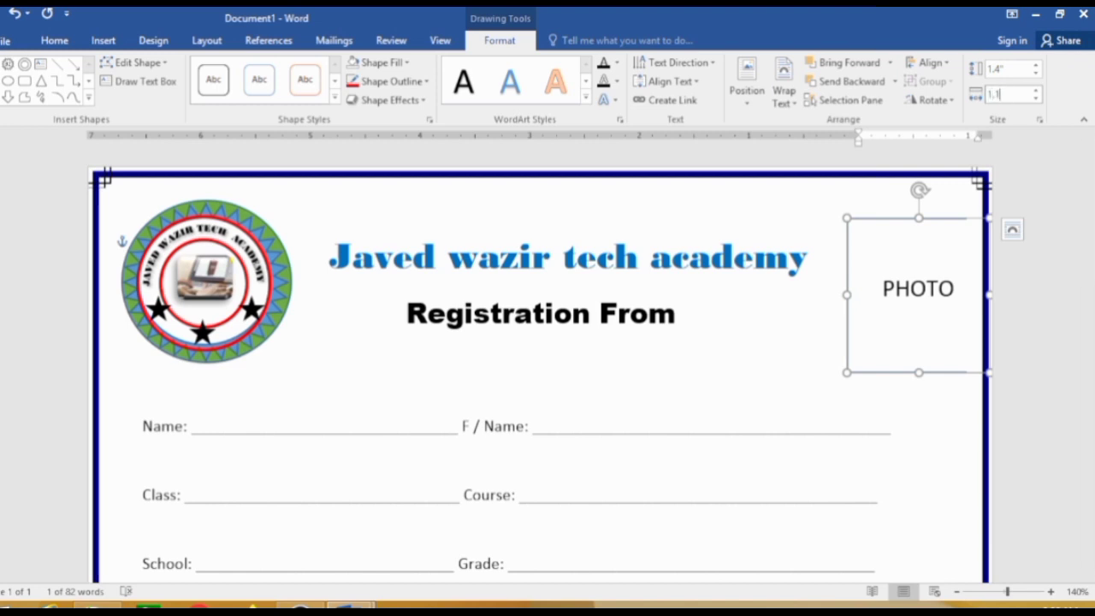
pyautogui.press('Return')
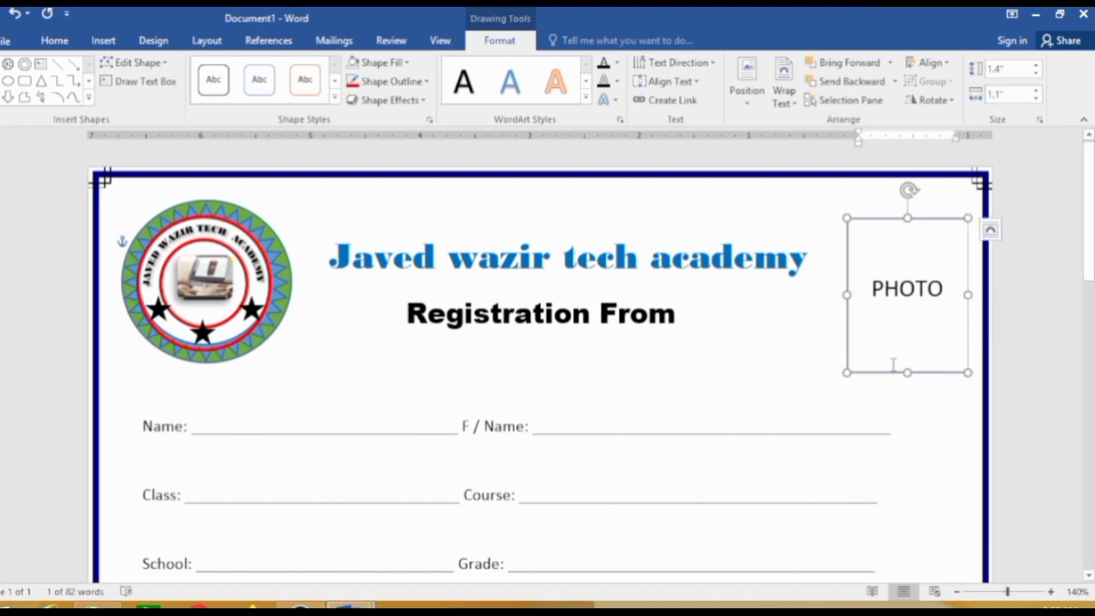
# Step: Remove the stray Z above the Name line
pyautogui.click(943, 409)
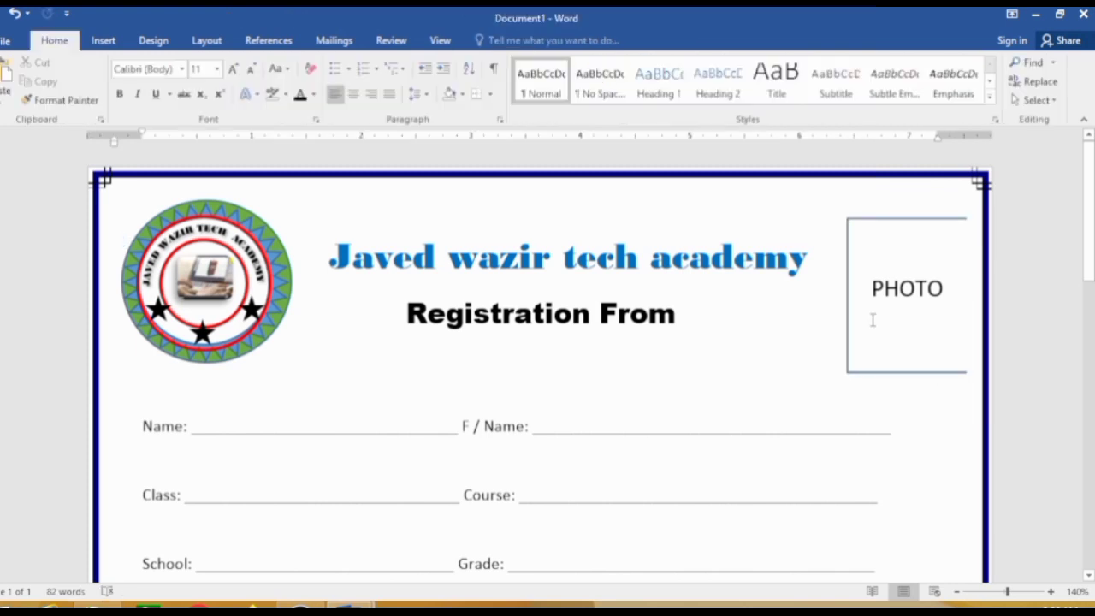
pyautogui.write('Z')
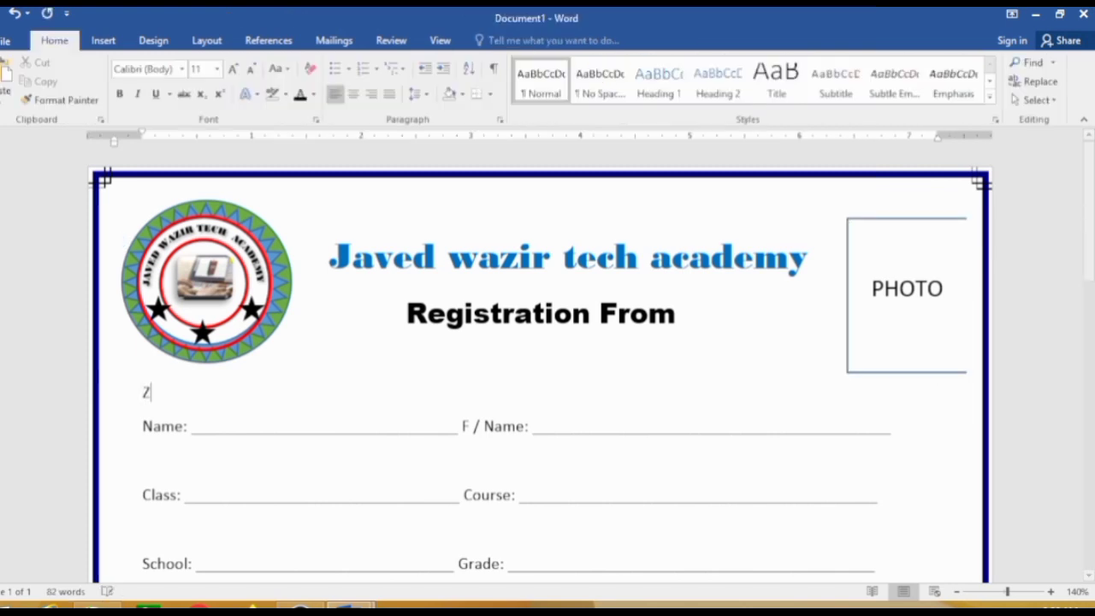
pyautogui.click(905, 248)
pyautogui.hotkey('ctrl', 'z')
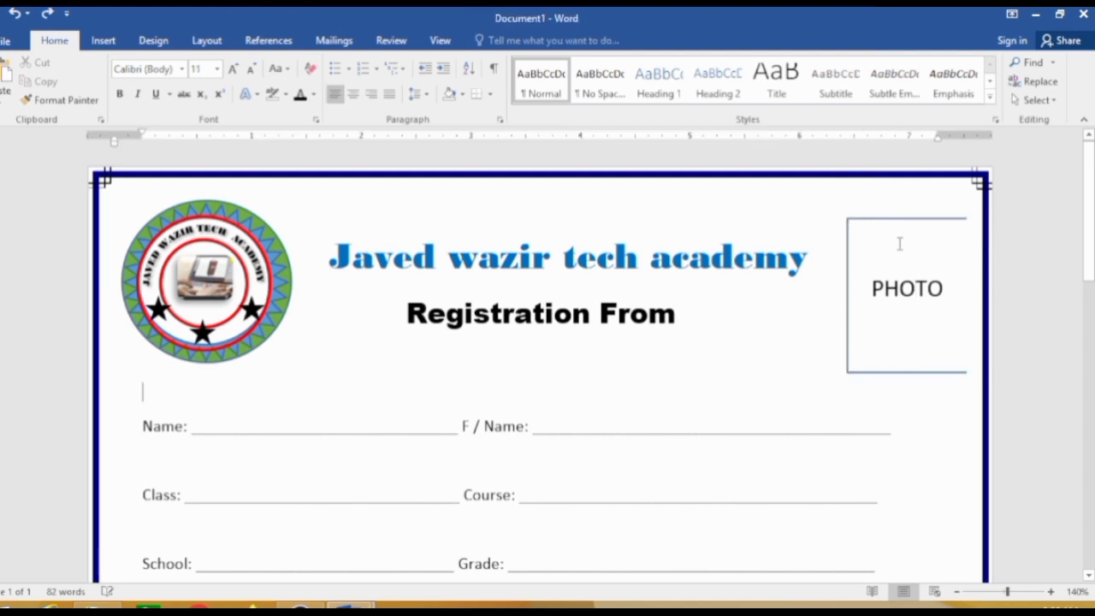
# Step: Set the PHOTO box's width to 1"
pyautogui.click(889, 224)
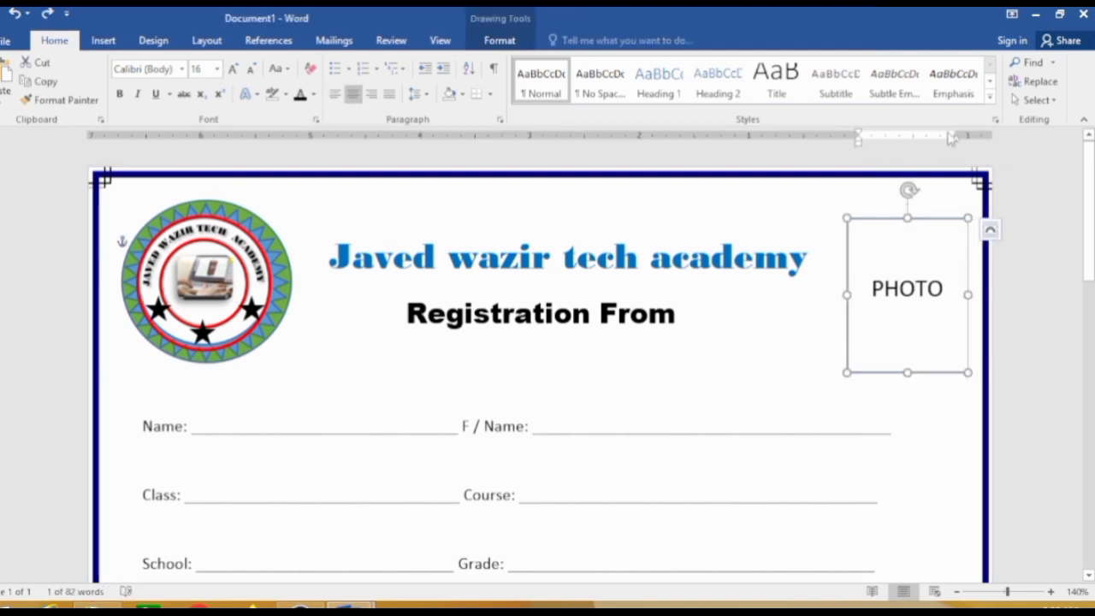
pyautogui.click(821, 325)
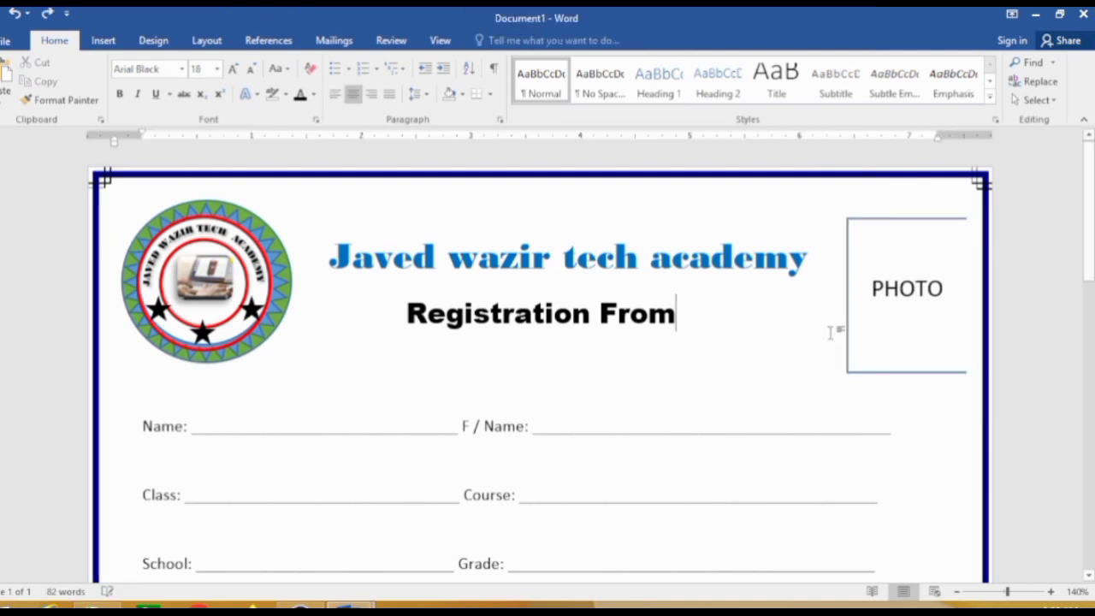
pyautogui.click(882, 221)
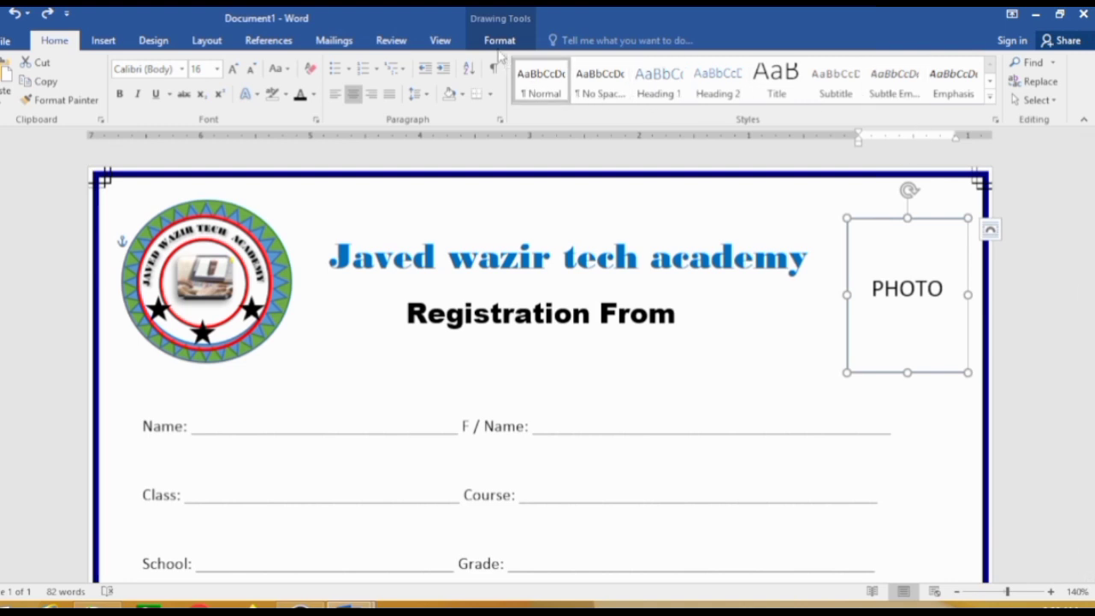
pyautogui.click(501, 41)
pyautogui.click(1014, 94)
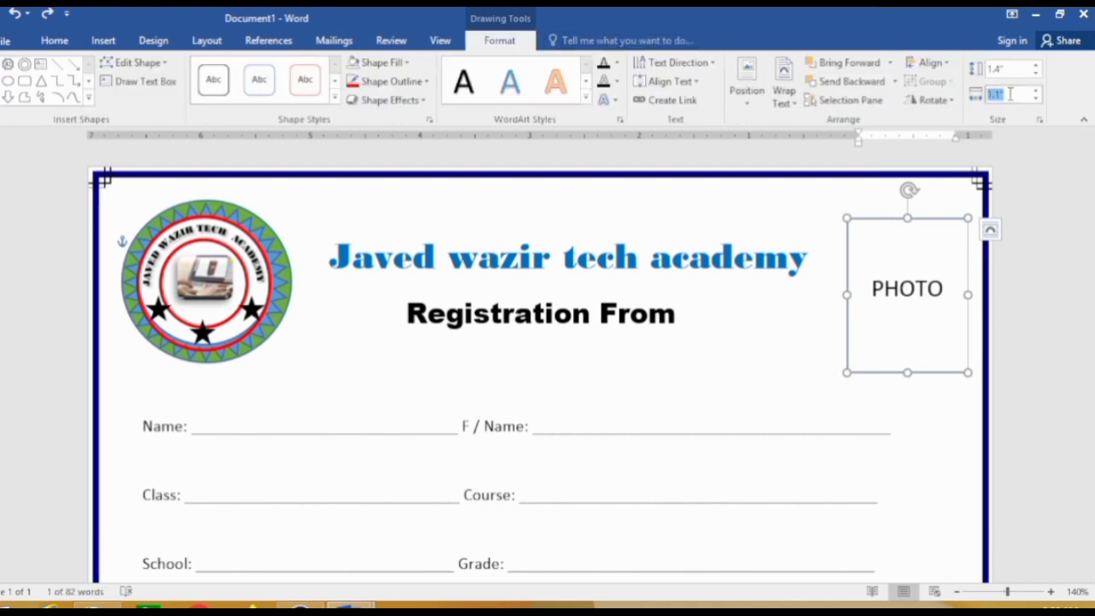
pyautogui.write('1')
pyautogui.press('Return')
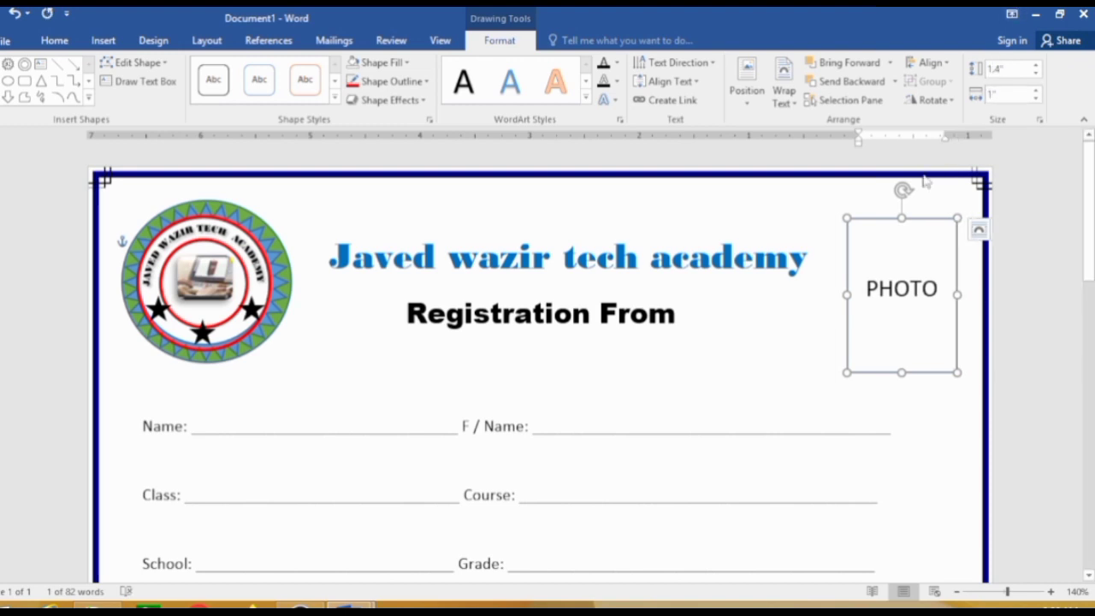
# Step: Shorten the PHOTO box slightly by raising its bottom edge
pyautogui.click(816, 183)
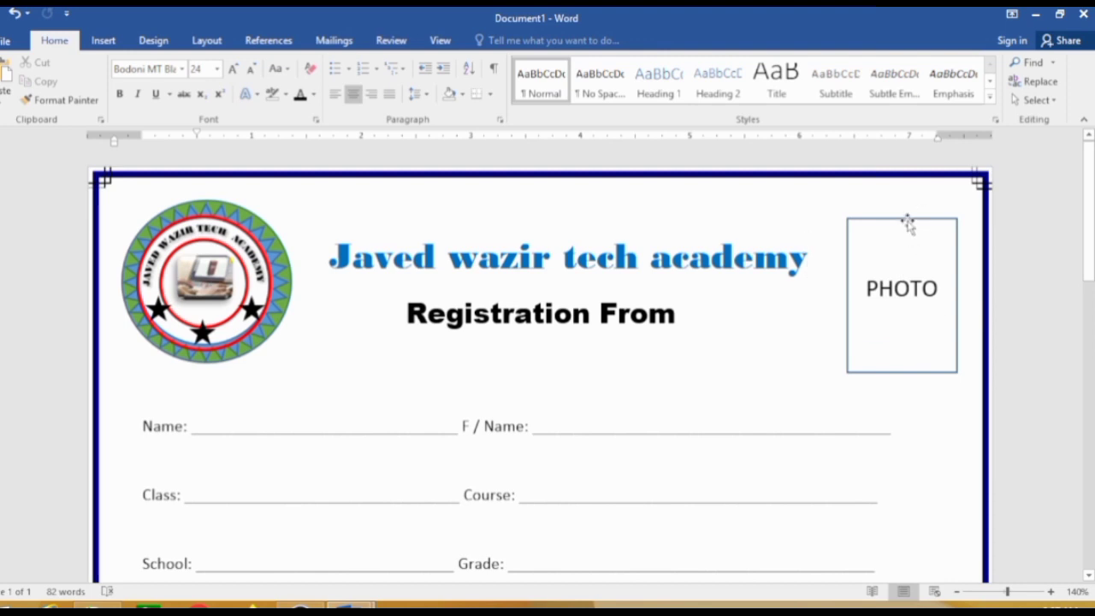
pyautogui.click(904, 220)
pyautogui.click(923, 391)
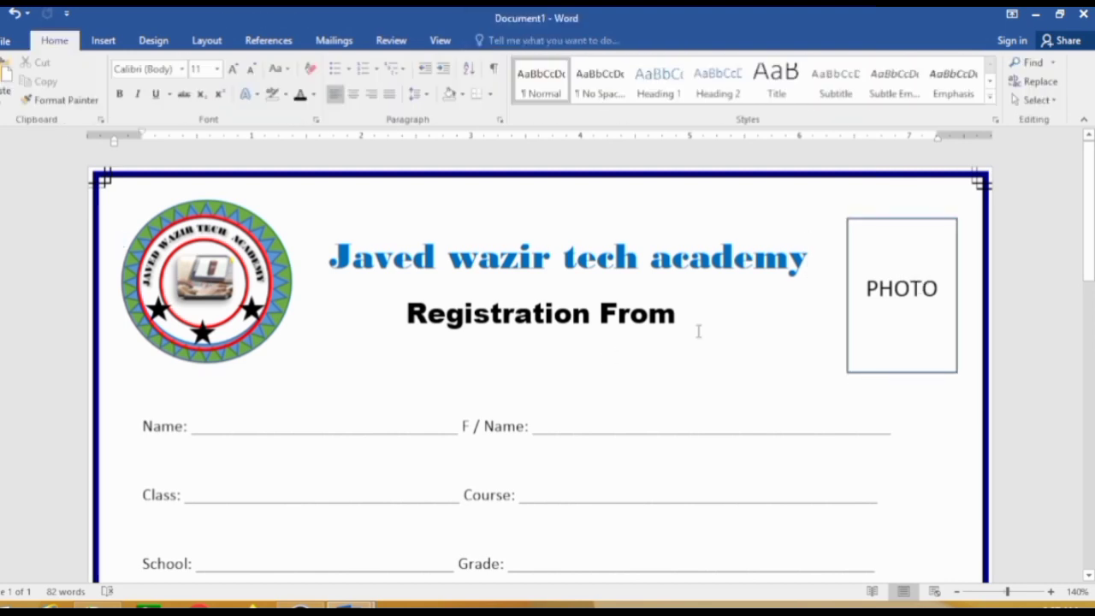
pyautogui.click(897, 374)
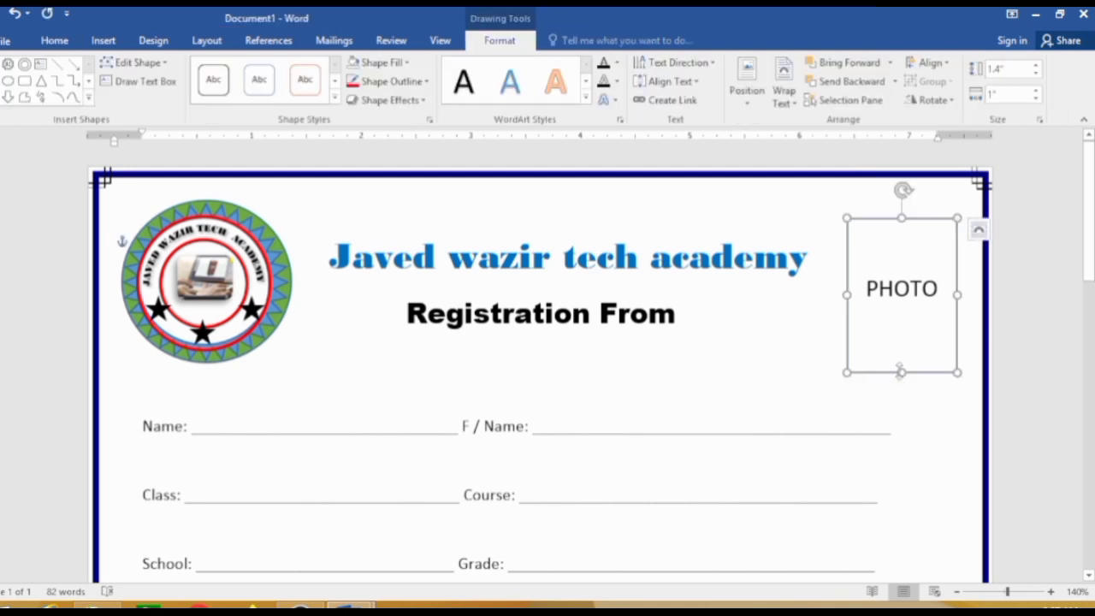
pyautogui.moveTo(900, 372); pyautogui.dragTo(898, 362)
pyautogui.click(909, 394)
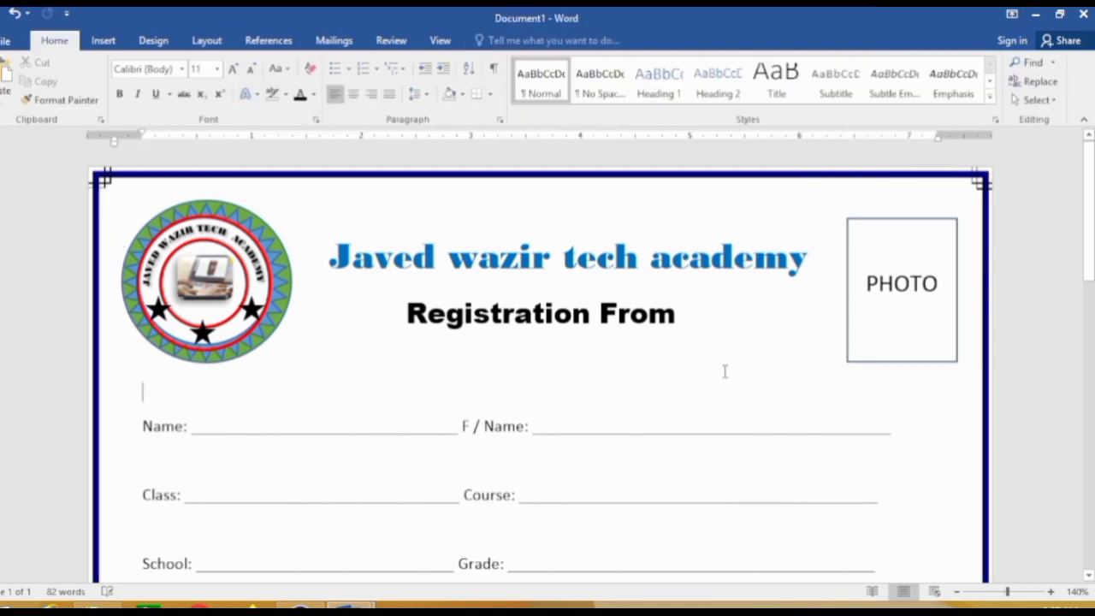
# Step: Scroll up and down through the finished form to check the logo, PHOTO box, fields and office-use box
pyautogui.scroll(-1, 648, 342)
pyautogui.scroll(-4, 587, 350)
pyautogui.scroll(-5, 585, 351)
pyautogui.scroll(-5, 585, 351)
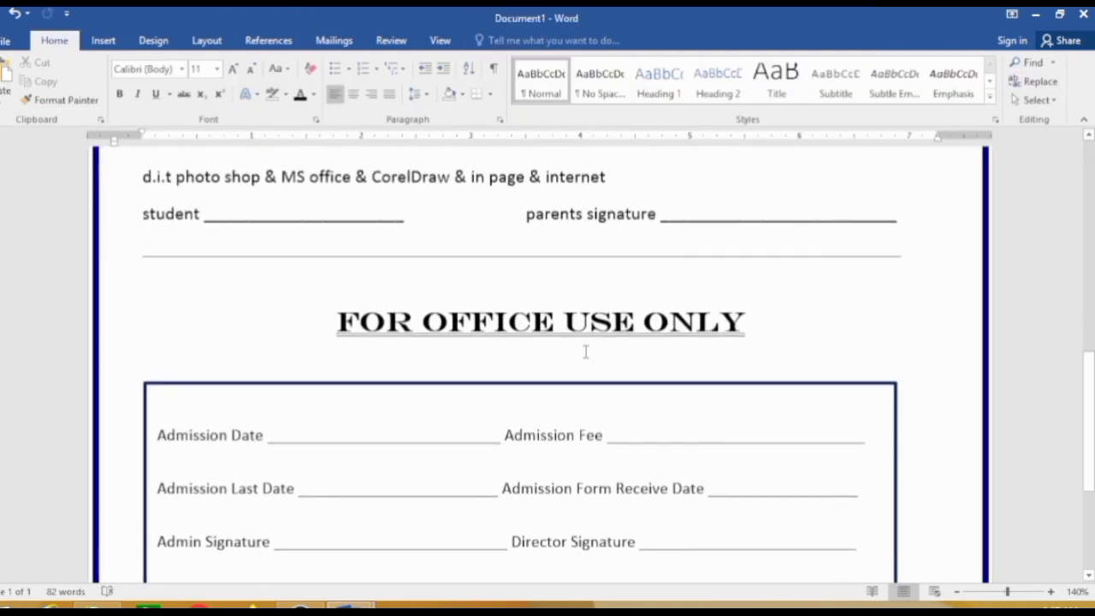
pyautogui.scroll(5, 585, 352)
pyautogui.scroll(5, 582, 351)
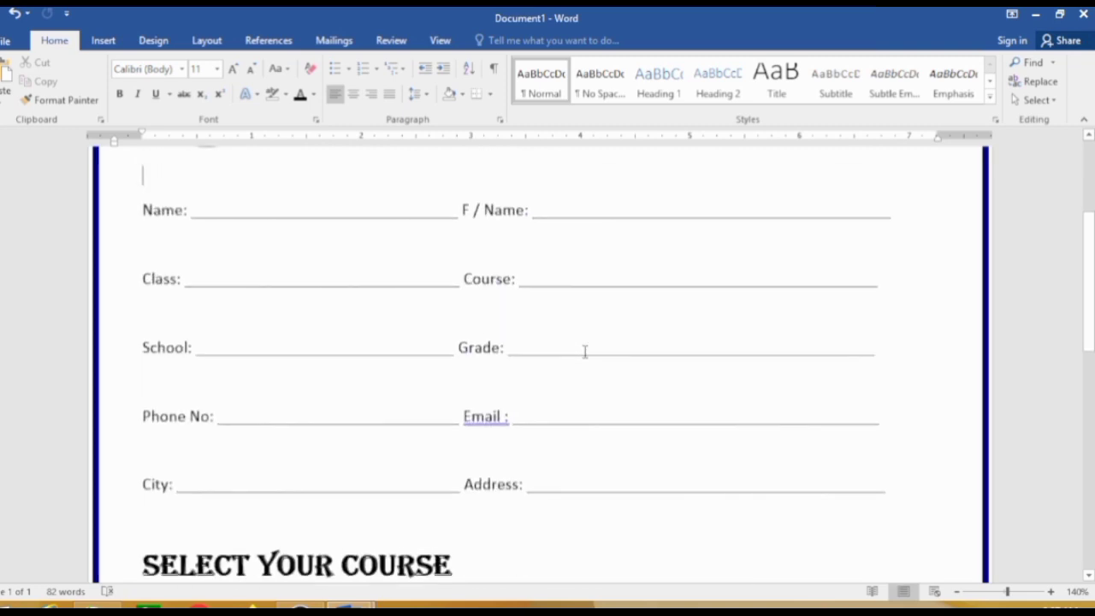
pyautogui.scroll(5, 584, 350)
pyautogui.scroll(-6, 550, 349)
pyautogui.scroll(-10, 551, 347)
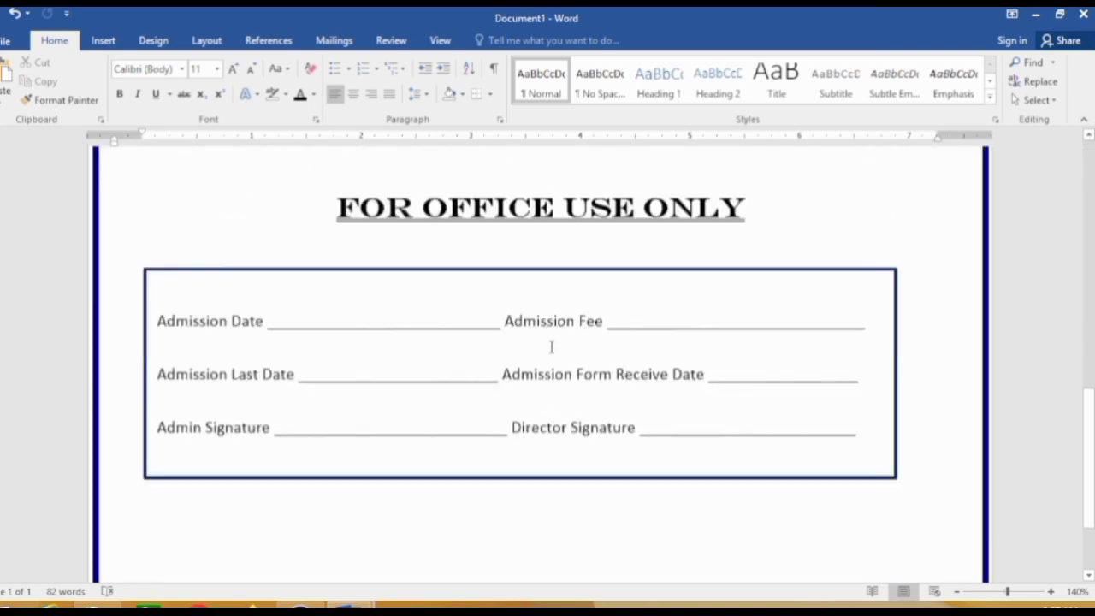
pyautogui.scroll(-3, 551, 346)
pyautogui.scroll(5, 551, 347)
pyautogui.scroll(6, 551, 347)
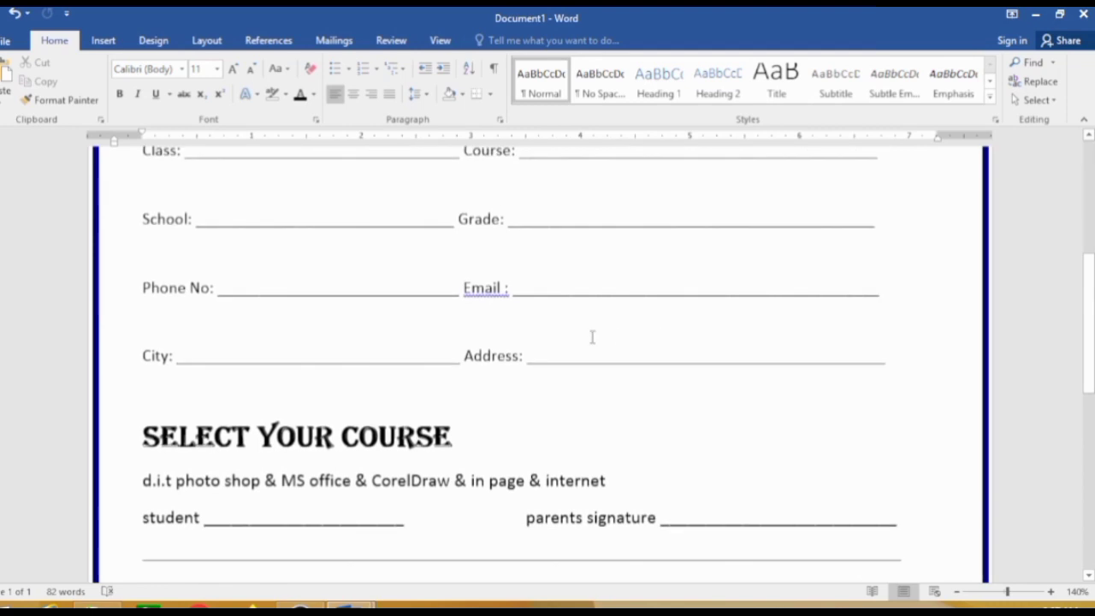
pyautogui.scroll(5, 618, 334)
pyautogui.keyDown('ctrl'); pyautogui.scroll(-3, 618, 334); pyautogui.keyUp('ctrl')
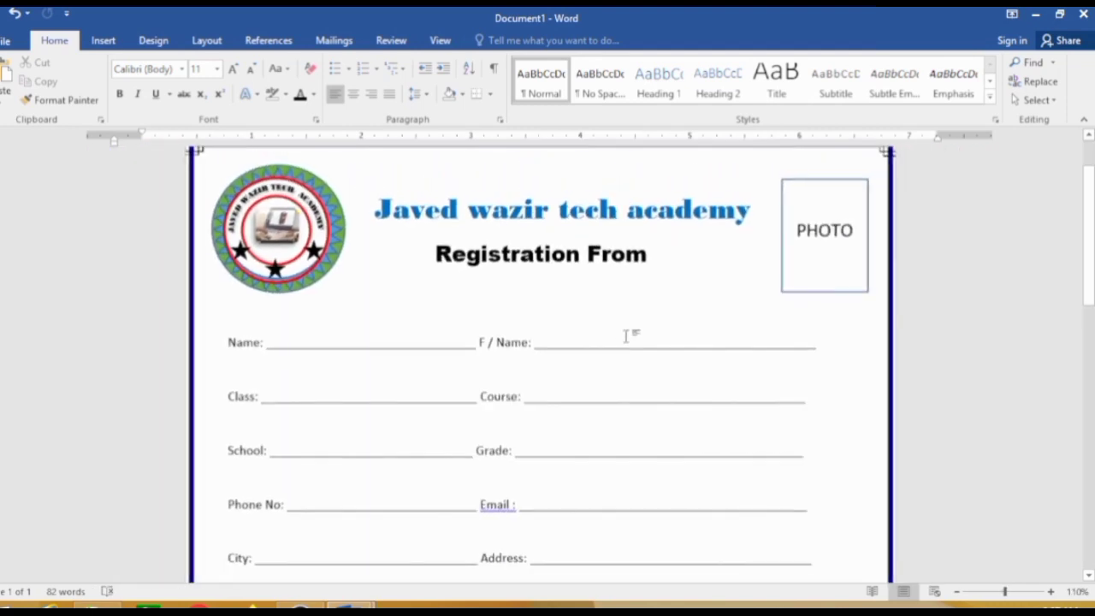
pyautogui.keyDown('ctrl'); pyautogui.scroll(-1, 628, 335); pyautogui.keyUp('ctrl')
pyautogui.scroll(-1, 638, 342)
pyautogui.keyDown('ctrl'); pyautogui.scroll(-1, 648, 353); pyautogui.keyUp('ctrl')
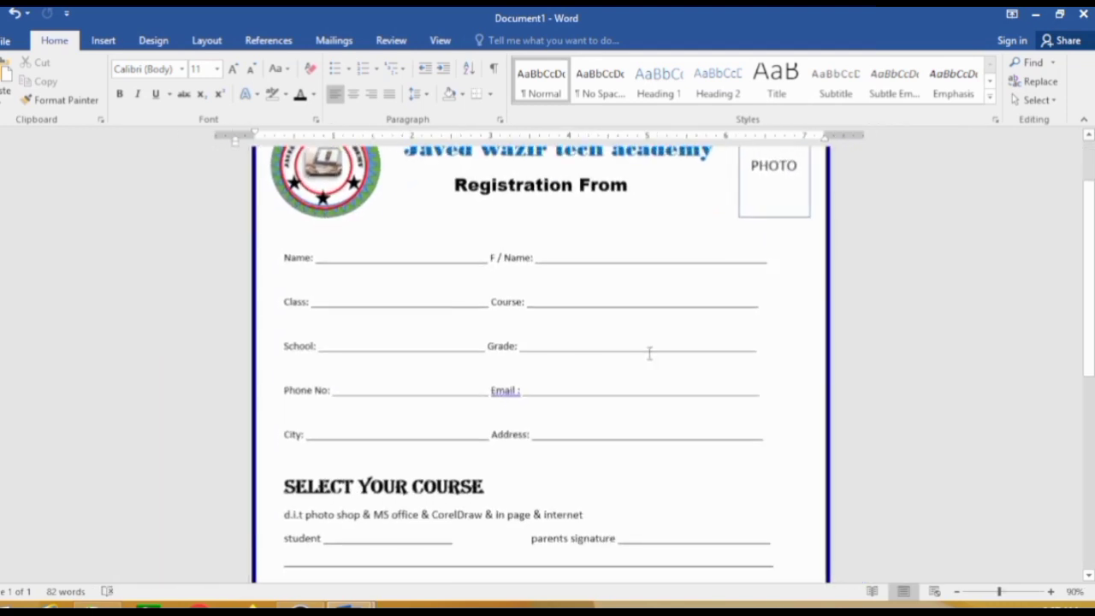
pyautogui.keyDown('ctrl'); pyautogui.scroll(-2, 648, 354); pyautogui.keyUp('ctrl')
pyautogui.scroll(-2, 650, 354)
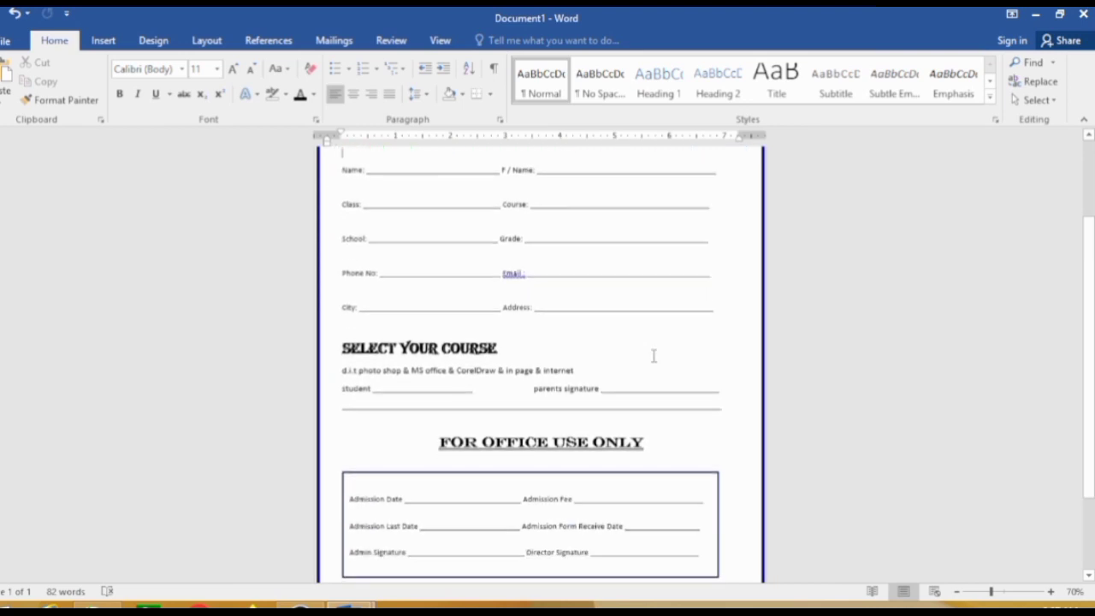
pyautogui.keyDown('ctrl'); pyautogui.scroll(1, 652, 355); pyautogui.keyUp('ctrl')
pyautogui.keyDown('ctrl'); pyautogui.scroll(-2, 652, 355); pyautogui.keyUp('ctrl')
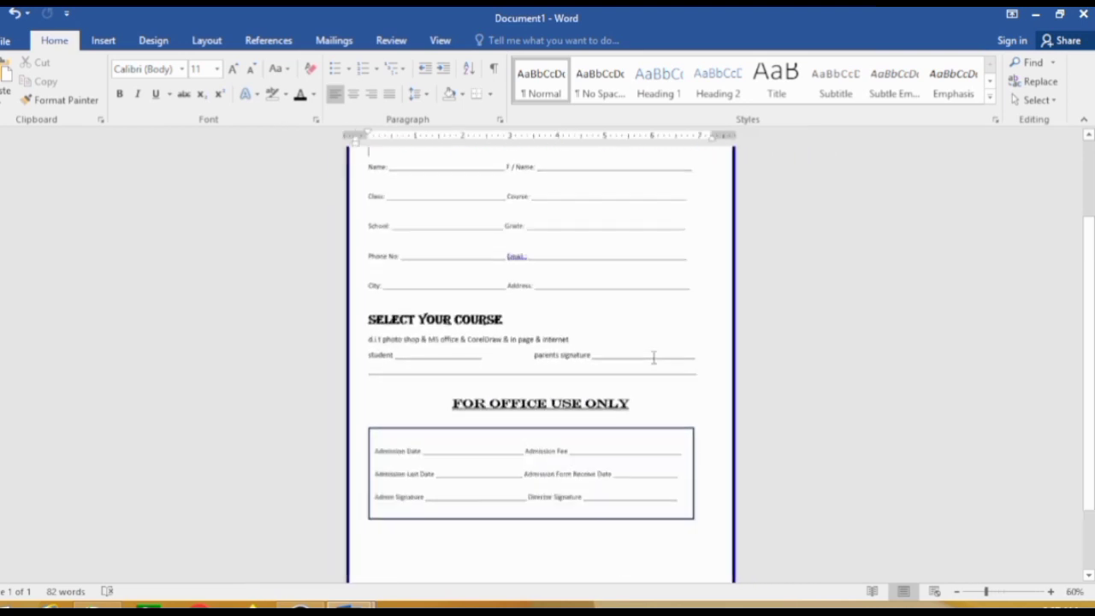
pyautogui.keyDown('ctrl'); pyautogui.scroll(-2, 652, 358); pyautogui.keyUp('ctrl')
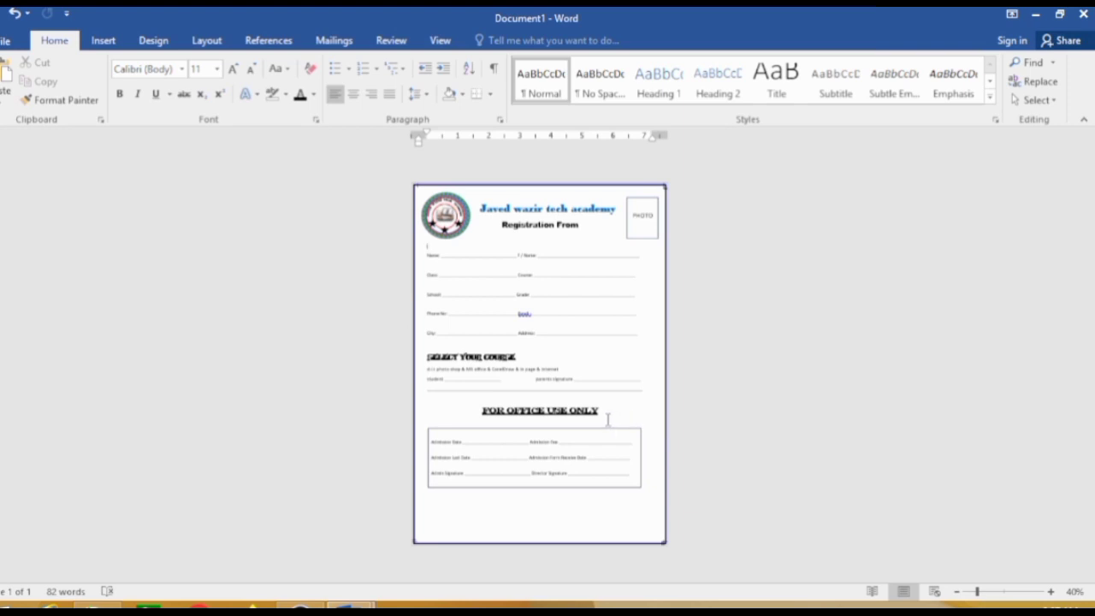
pyautogui.keyDown('ctrl'); pyautogui.scroll(2, 607, 414); pyautogui.keyUp('ctrl')
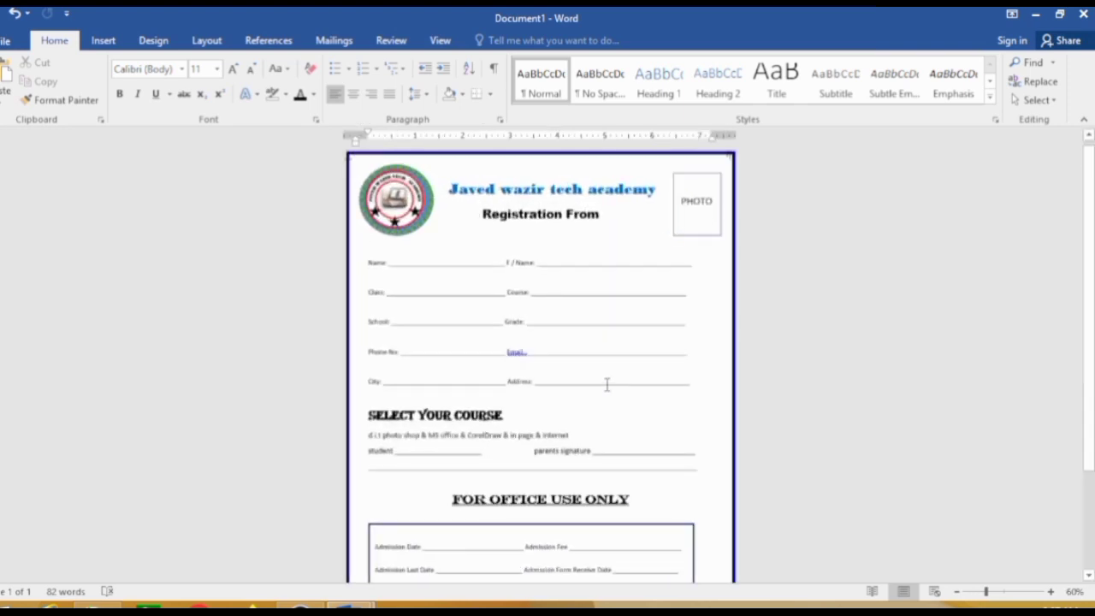
pyautogui.scroll(-2, 599, 382)
pyautogui.scroll(1, 596, 381)
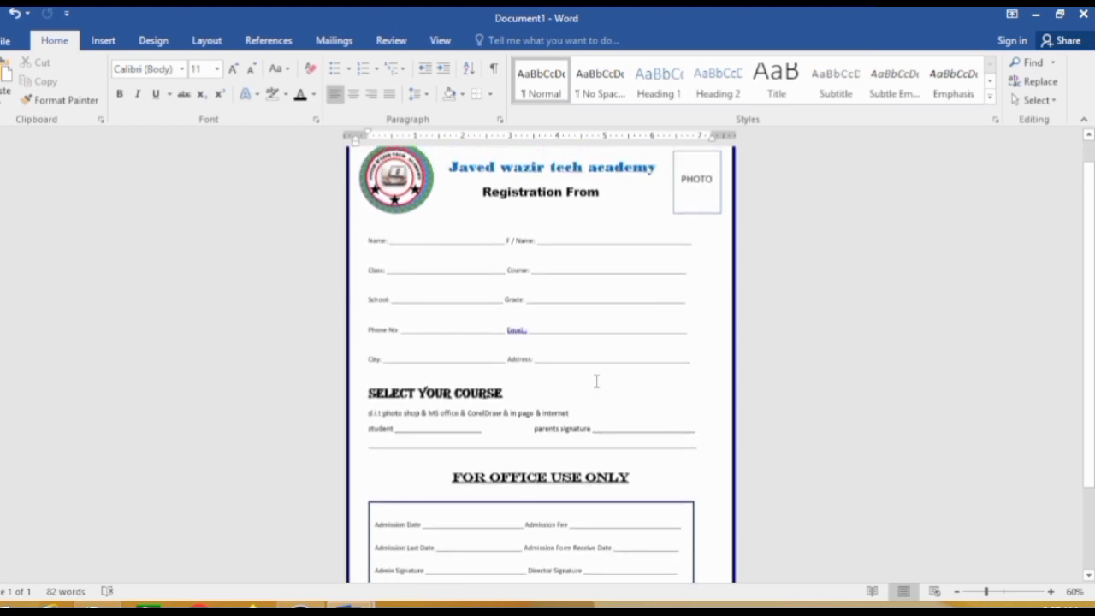
pyautogui.keyDown('ctrl'); pyautogui.scroll(-1, 596, 381); pyautogui.keyUp('ctrl')
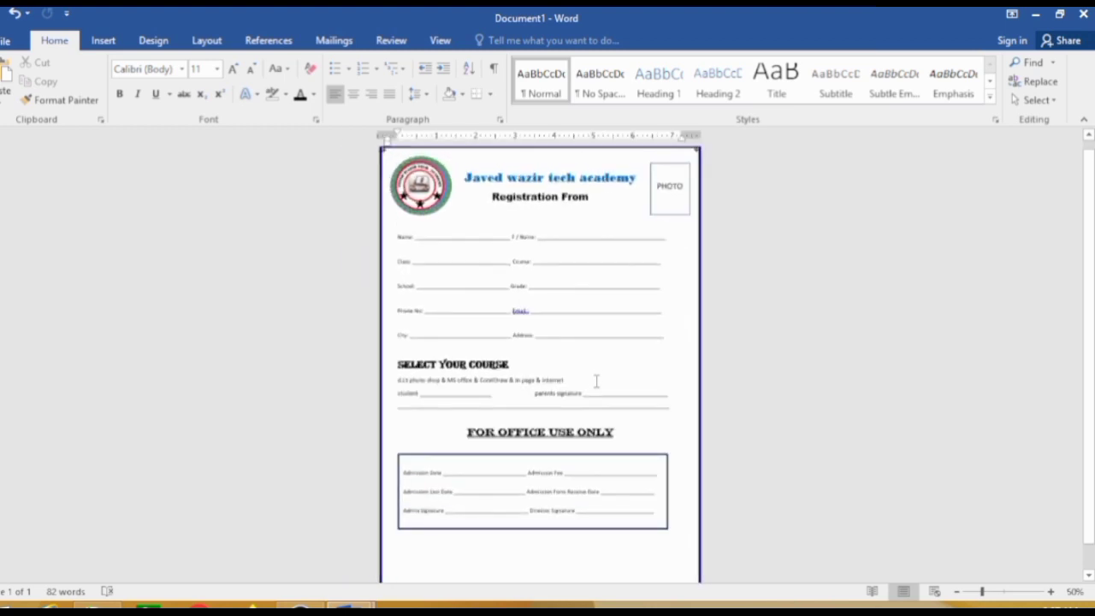